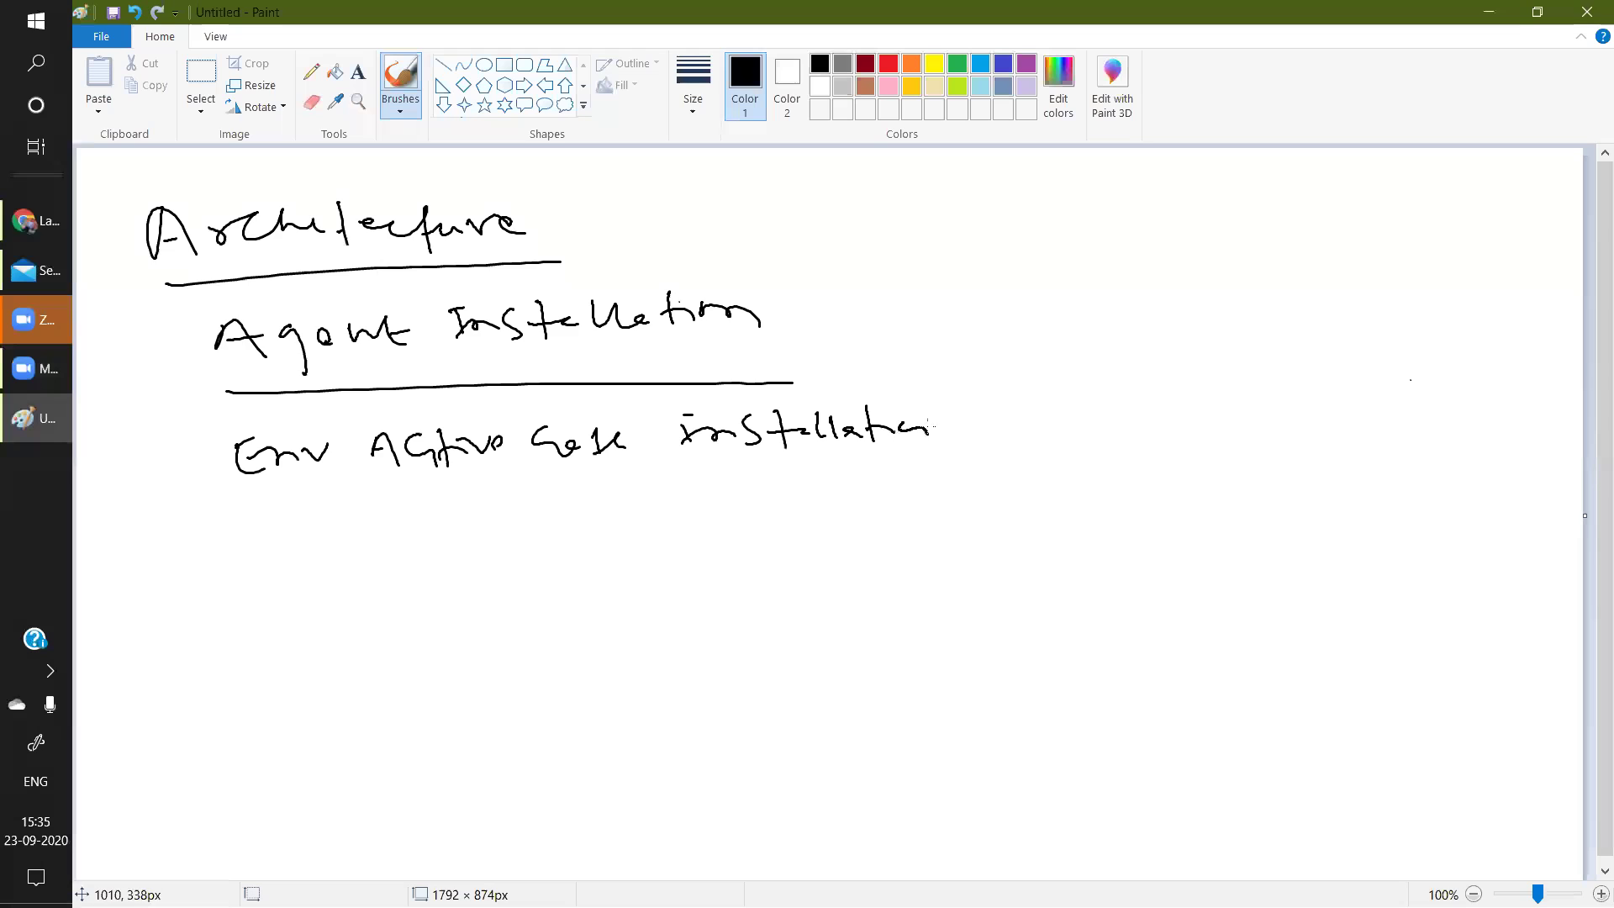
Finish writing 'installation', draw a down arrow, and write 'with some custom config' beneath it.
{"action": "mouse_move", "coordinate": [540, 488]}
{"action": "left_mouse_down"}
{"action": "mouse_move", "coordinate": [548, 529]}
{"action": "mouse_move", "coordinate": [578, 532]}
{"action": "left_mouse_up"}
{"action": "left_click_drag", "start_coordinate": [534, 521], "coordinate": [552, 539]}
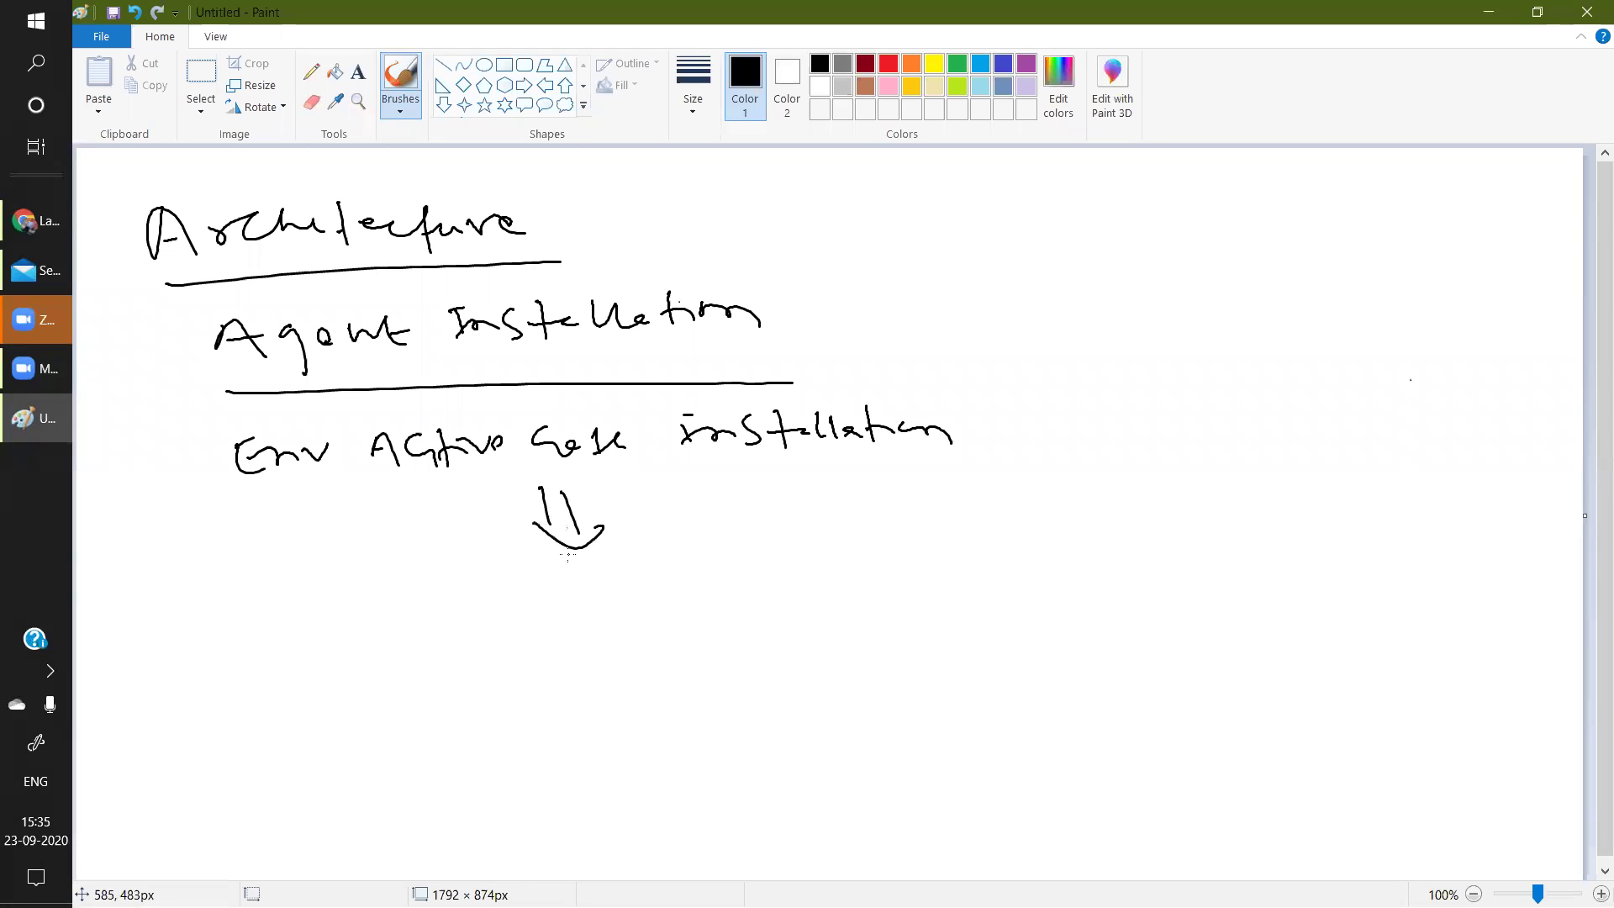
{"action": "mouse_move", "coordinate": [483, 582]}
{"action": "left_mouse_down"}
{"action": "mouse_move", "coordinate": [502, 604]}
{"action": "mouse_move", "coordinate": [527, 587]}
{"action": "mouse_move", "coordinate": [542, 602]}
{"action": "left_mouse_up"}
{"action": "mouse_move", "coordinate": [551, 572]}
{"action": "left_mouse_down"}
{"action": "mouse_move", "coordinate": [564, 597]}
{"action": "mouse_move", "coordinate": [590, 595]}
{"action": "left_mouse_up"}
{"action": "left_click_drag", "start_coordinate": [629, 579], "coordinate": [1165, 557]}
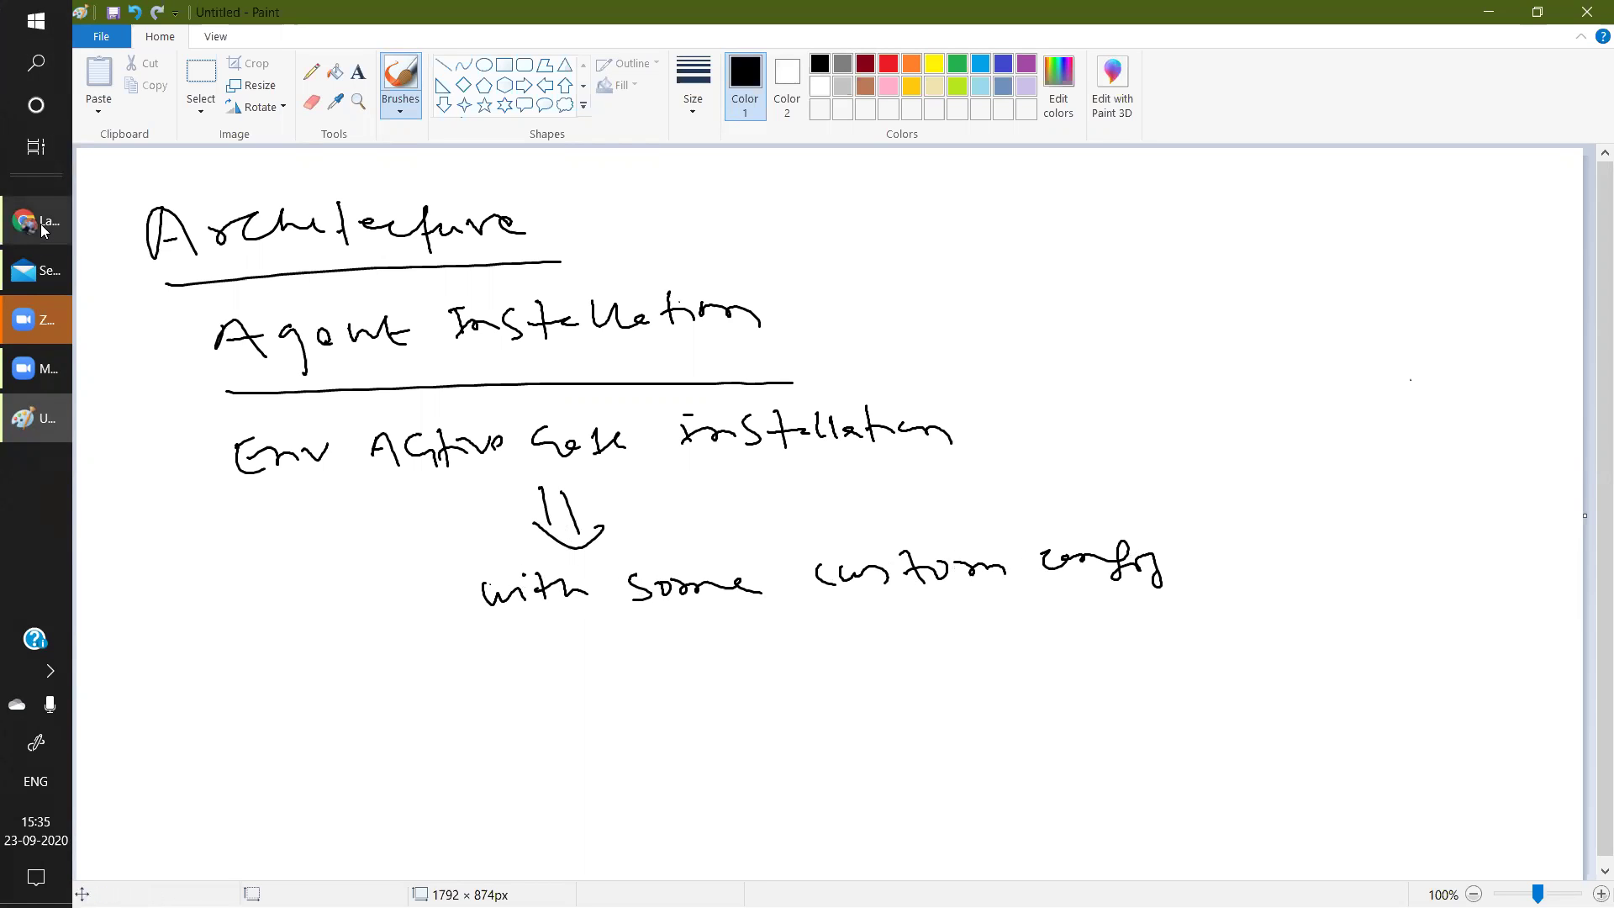
{"action": "left_click", "coordinate": [43, 231]}
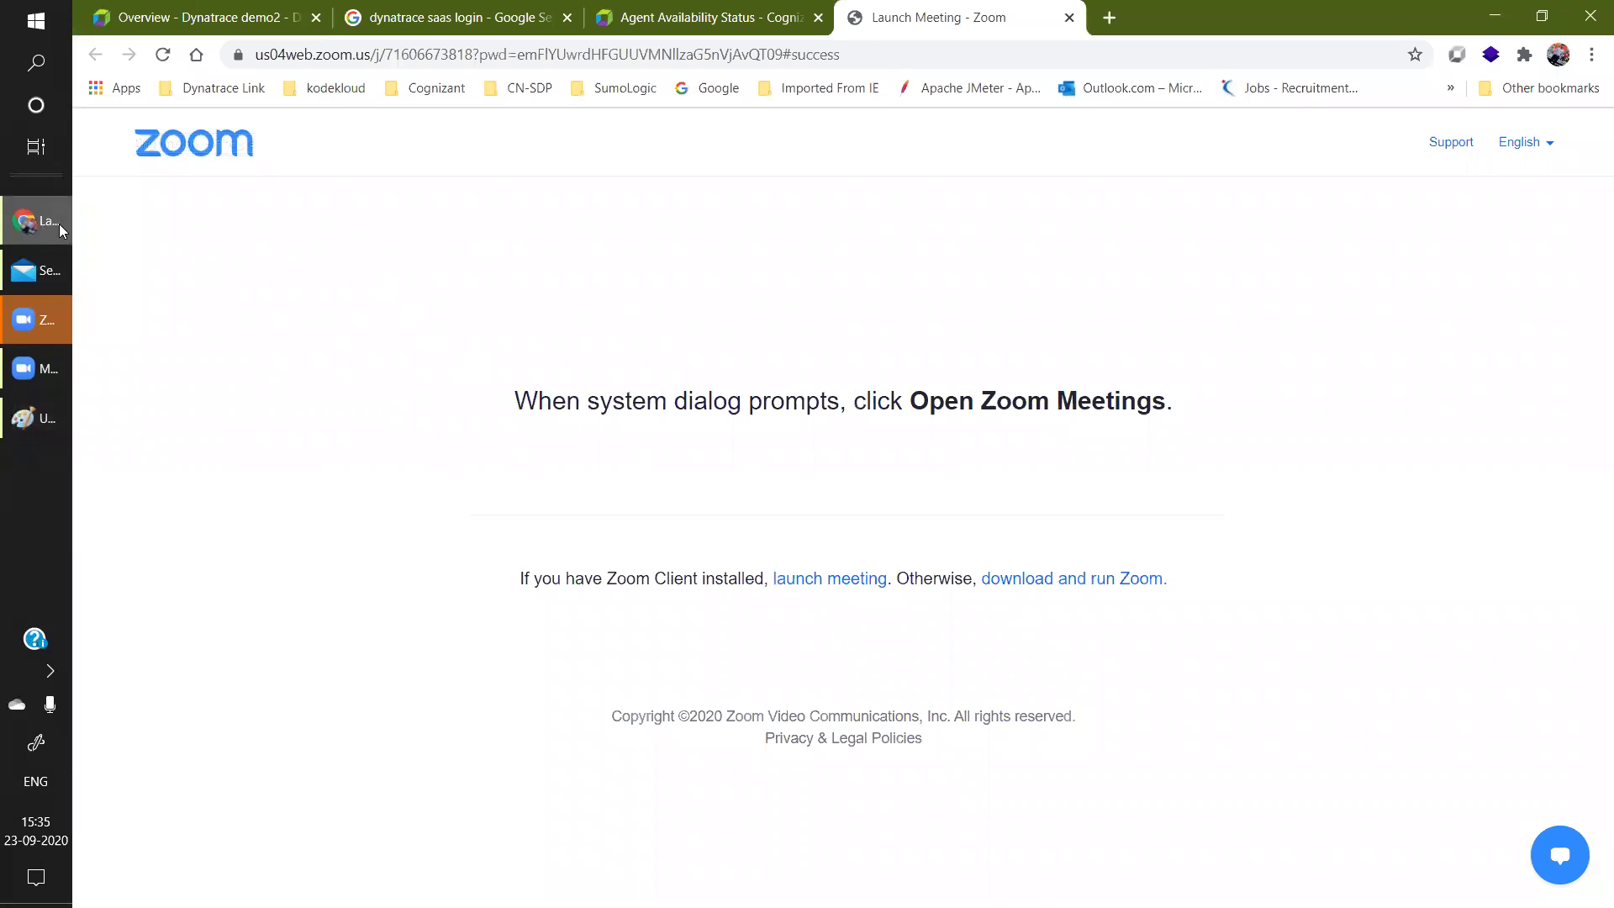
{"action": "left_click", "coordinate": [216, 25]}
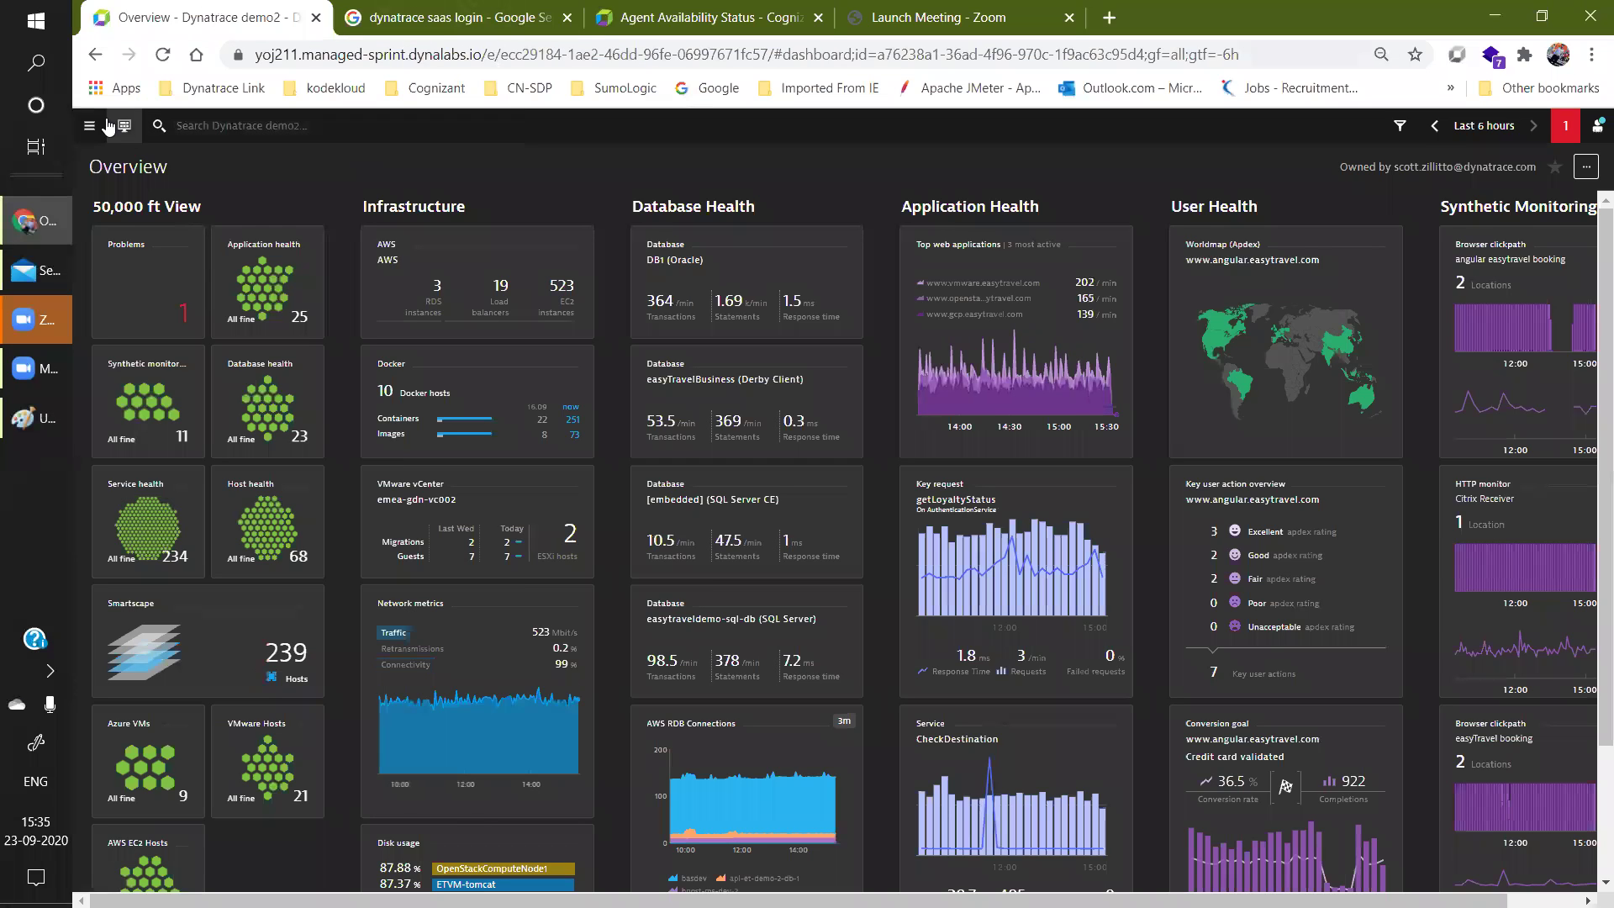
{"action": "left_click", "coordinate": [90, 128]}
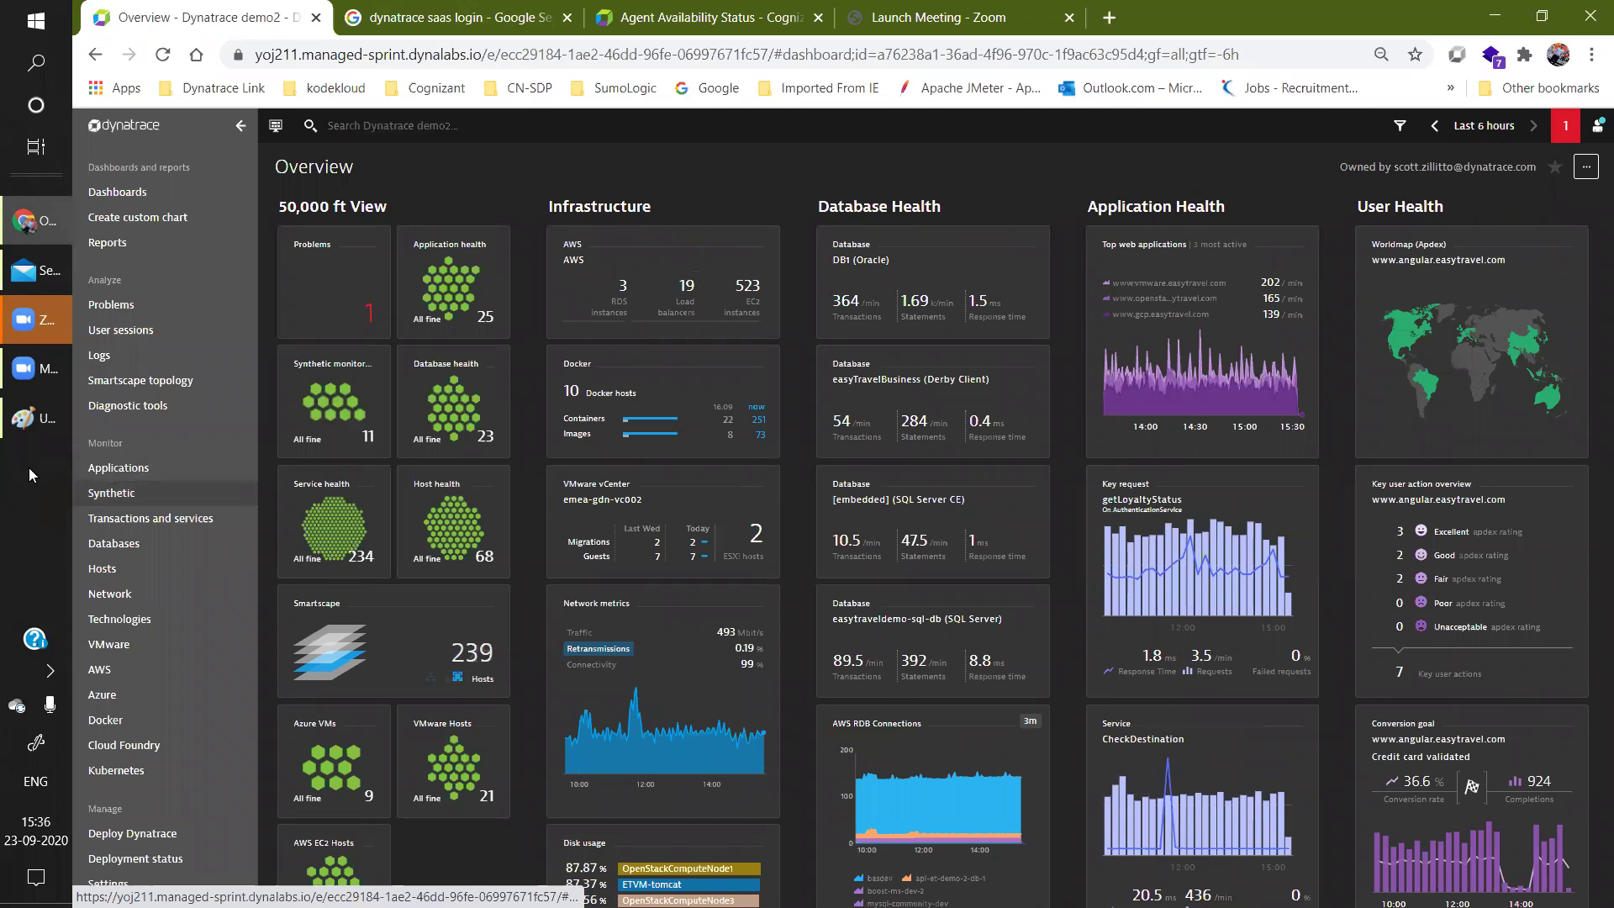
{"action": "left_click", "coordinate": [30, 425]}
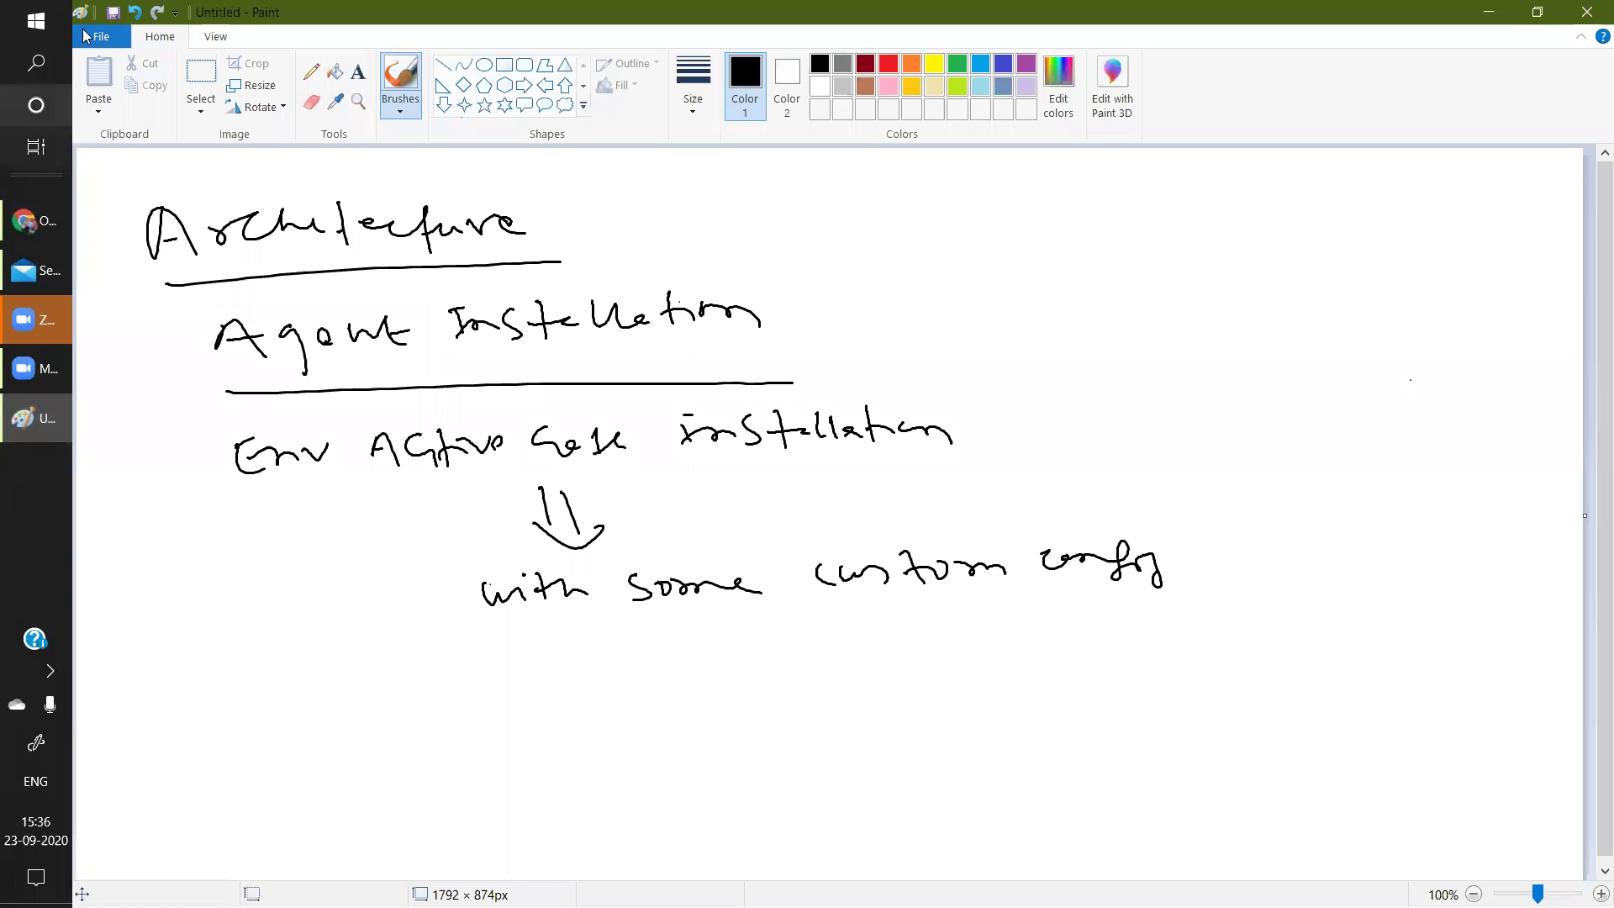
Start a new blank Paint canvas, discarding the previous sketch without saving.
{"action": "left_click", "coordinate": [111, 29]}
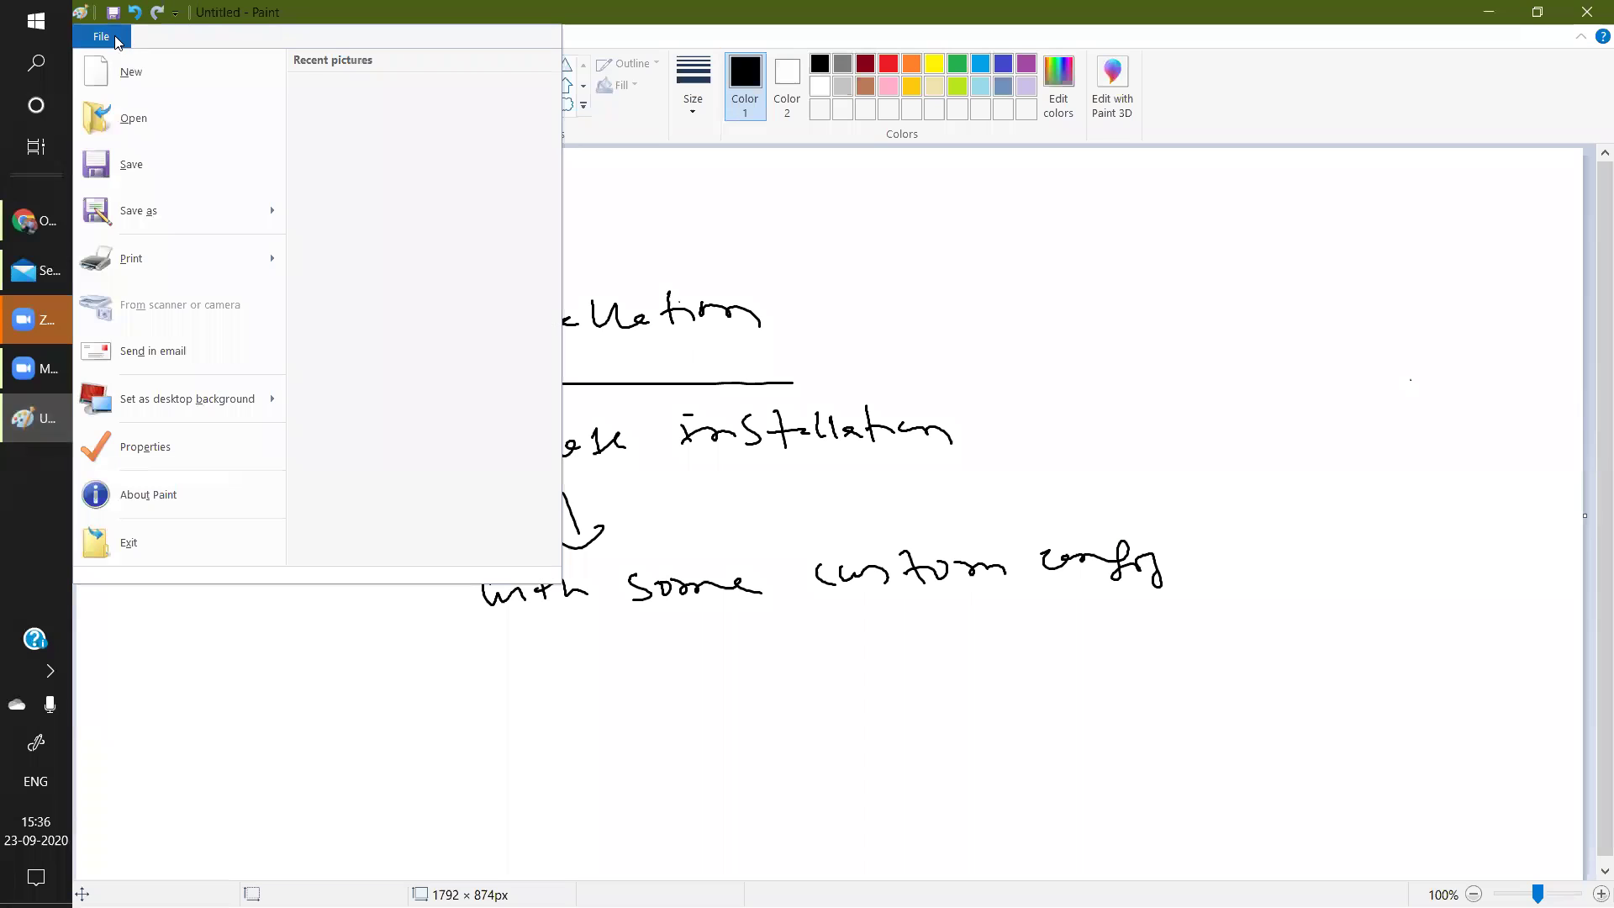
{"action": "left_click", "coordinate": [141, 82]}
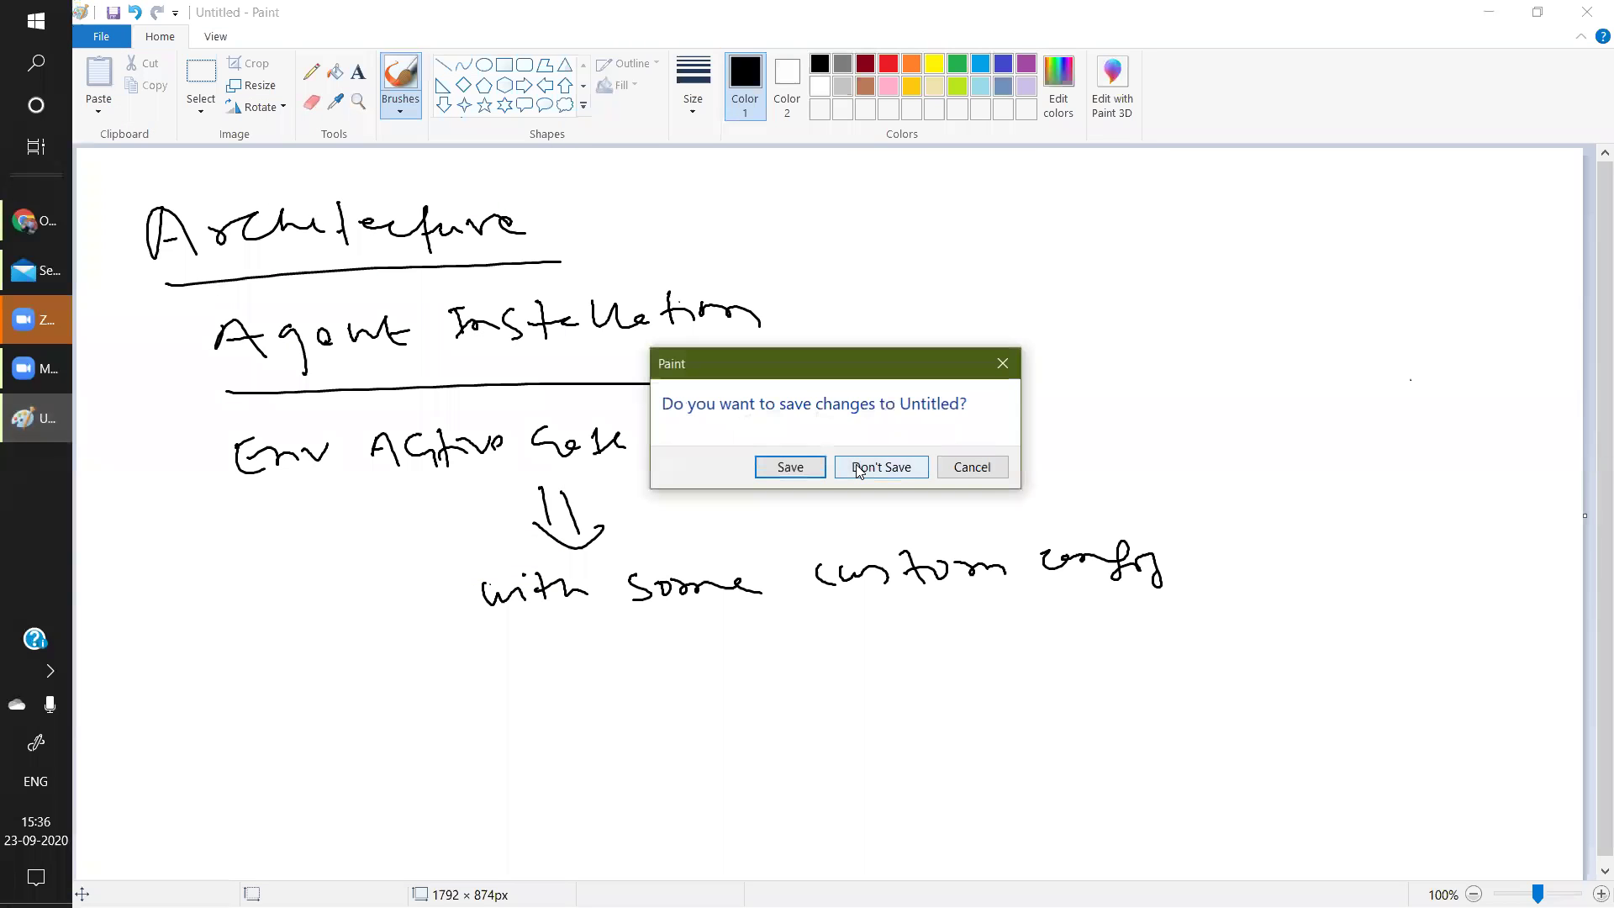
{"action": "left_click", "coordinate": [857, 467]}
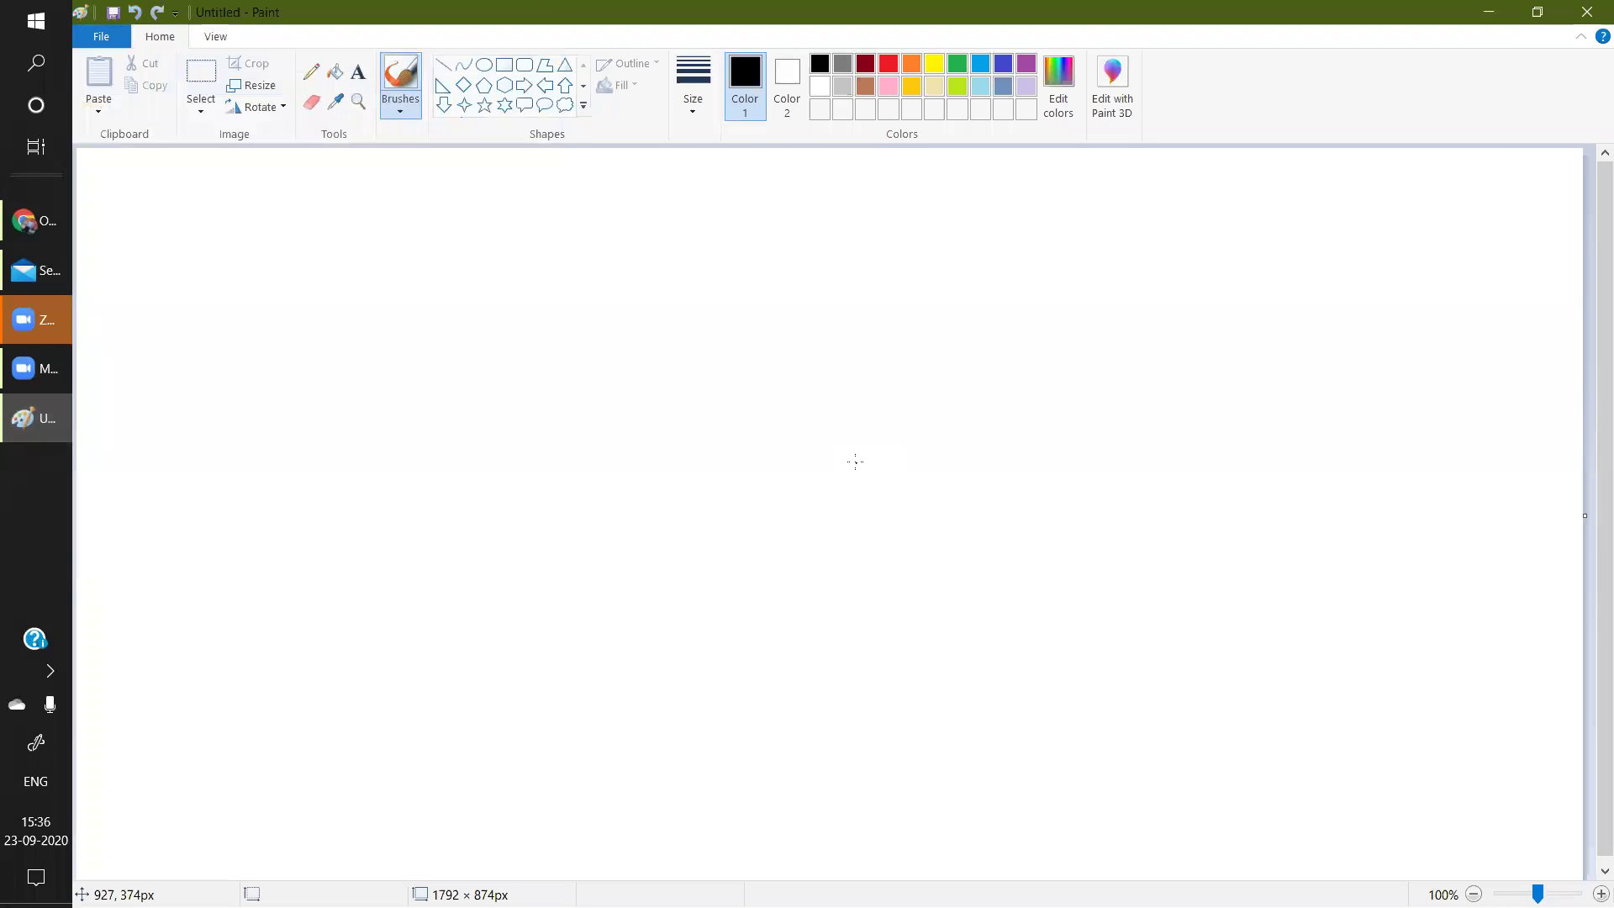
Handwrite the underlined heading 'Application:' at the top left.
{"action": "left_click_drag", "start_coordinate": [140, 199], "coordinate": [173, 220]}
{"action": "mouse_move", "coordinate": [199, 201]}
{"action": "left_mouse_down"}
{"action": "mouse_move", "coordinate": [199, 231]}
{"action": "mouse_move", "coordinate": [242, 216]}
{"action": "left_mouse_up"}
{"action": "left_click_drag", "start_coordinate": [246, 208], "coordinate": [309, 217]}
{"action": "left_click_drag", "start_coordinate": [322, 183], "coordinate": [320, 223]}
{"action": "left_click_drag", "start_coordinate": [313, 206], "coordinate": [370, 213]}
{"action": "left_click_drag", "start_coordinate": [374, 217], "coordinate": [398, 215]}
{"action": "left_click_drag", "start_coordinate": [226, 250], "coordinate": [424, 233]}
{"action": "left_click", "coordinate": [449, 193]}
{"action": "left_click", "coordinate": [460, 220]}
{"action": "left_click", "coordinate": [450, 194]}
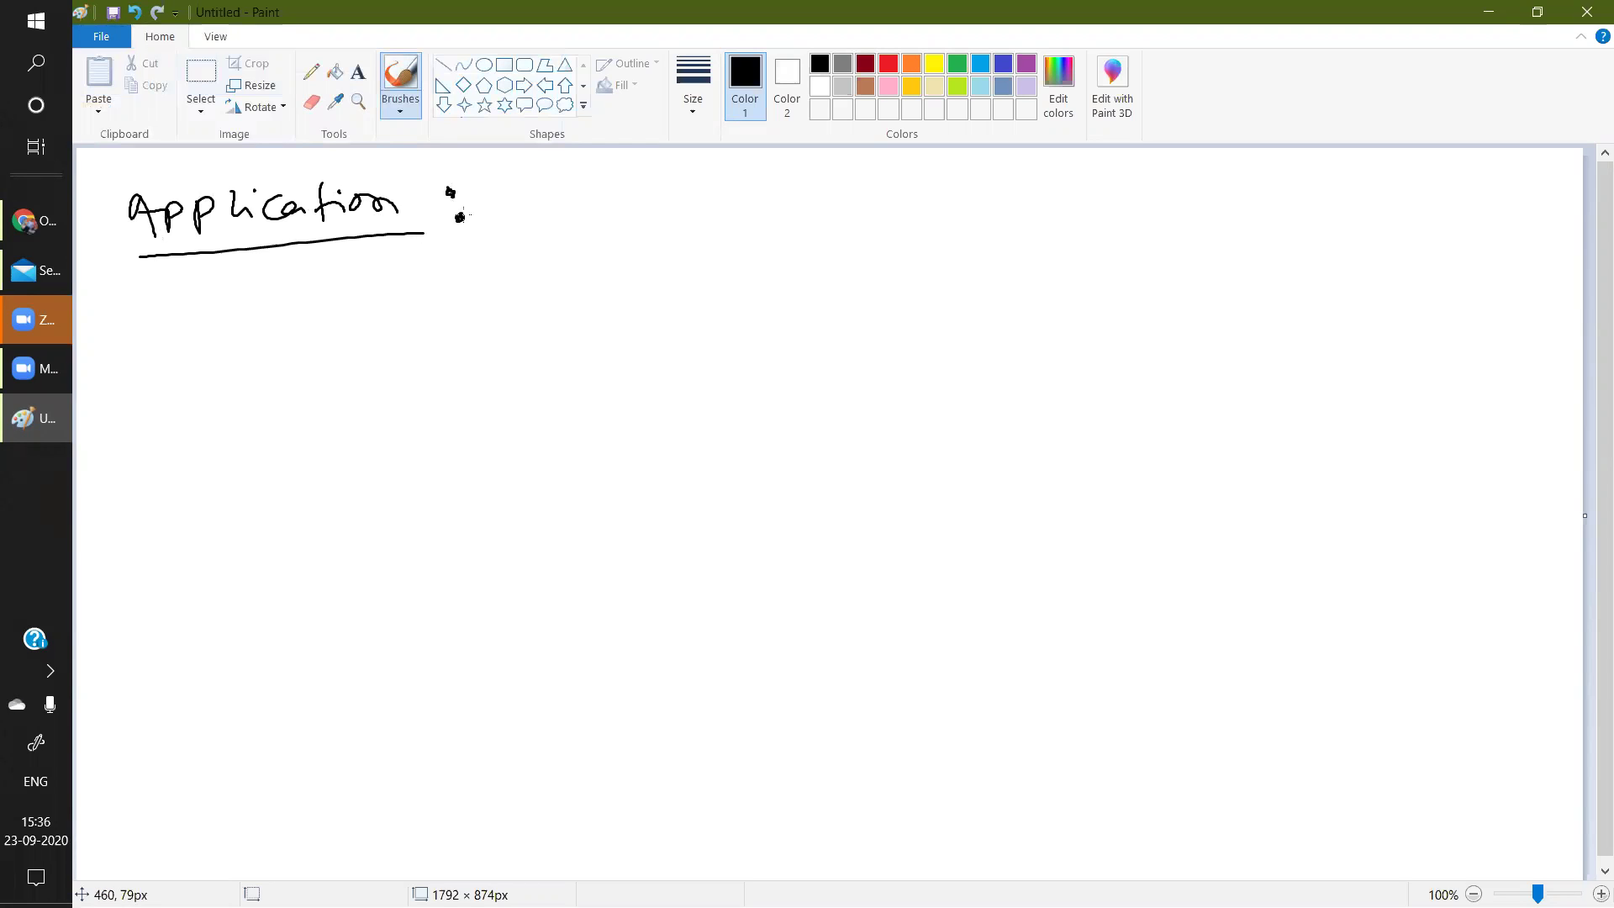
Draw a server box labelled with the underlined address 172.168.1.1.
{"action": "mouse_move", "coordinate": [223, 373]}
{"action": "left_mouse_down"}
{"action": "mouse_move", "coordinate": [227, 486]}
{"action": "mouse_move", "coordinate": [303, 472]}
{"action": "mouse_move", "coordinate": [228, 490]}
{"action": "mouse_move", "coordinate": [263, 454]}
{"action": "left_mouse_up"}
{"action": "left_click_drag", "start_coordinate": [205, 312], "coordinate": [207, 340]}
{"action": "mouse_move", "coordinate": [215, 313]}
{"action": "left_mouse_down"}
{"action": "mouse_move", "coordinate": [232, 343]}
{"action": "mouse_move", "coordinate": [286, 330]}
{"action": "left_mouse_up"}
{"action": "mouse_move", "coordinate": [329, 299]}
{"action": "left_mouse_down"}
{"action": "mouse_move", "coordinate": [318, 313]}
{"action": "mouse_move", "coordinate": [368, 323]}
{"action": "left_mouse_up"}
{"action": "left_click", "coordinate": [343, 311]}
{"action": "left_click", "coordinate": [383, 308]}
{"action": "left_click_drag", "start_coordinate": [403, 293], "coordinate": [407, 310]}
{"action": "left_click_drag", "start_coordinate": [216, 359], "coordinate": [458, 313]}
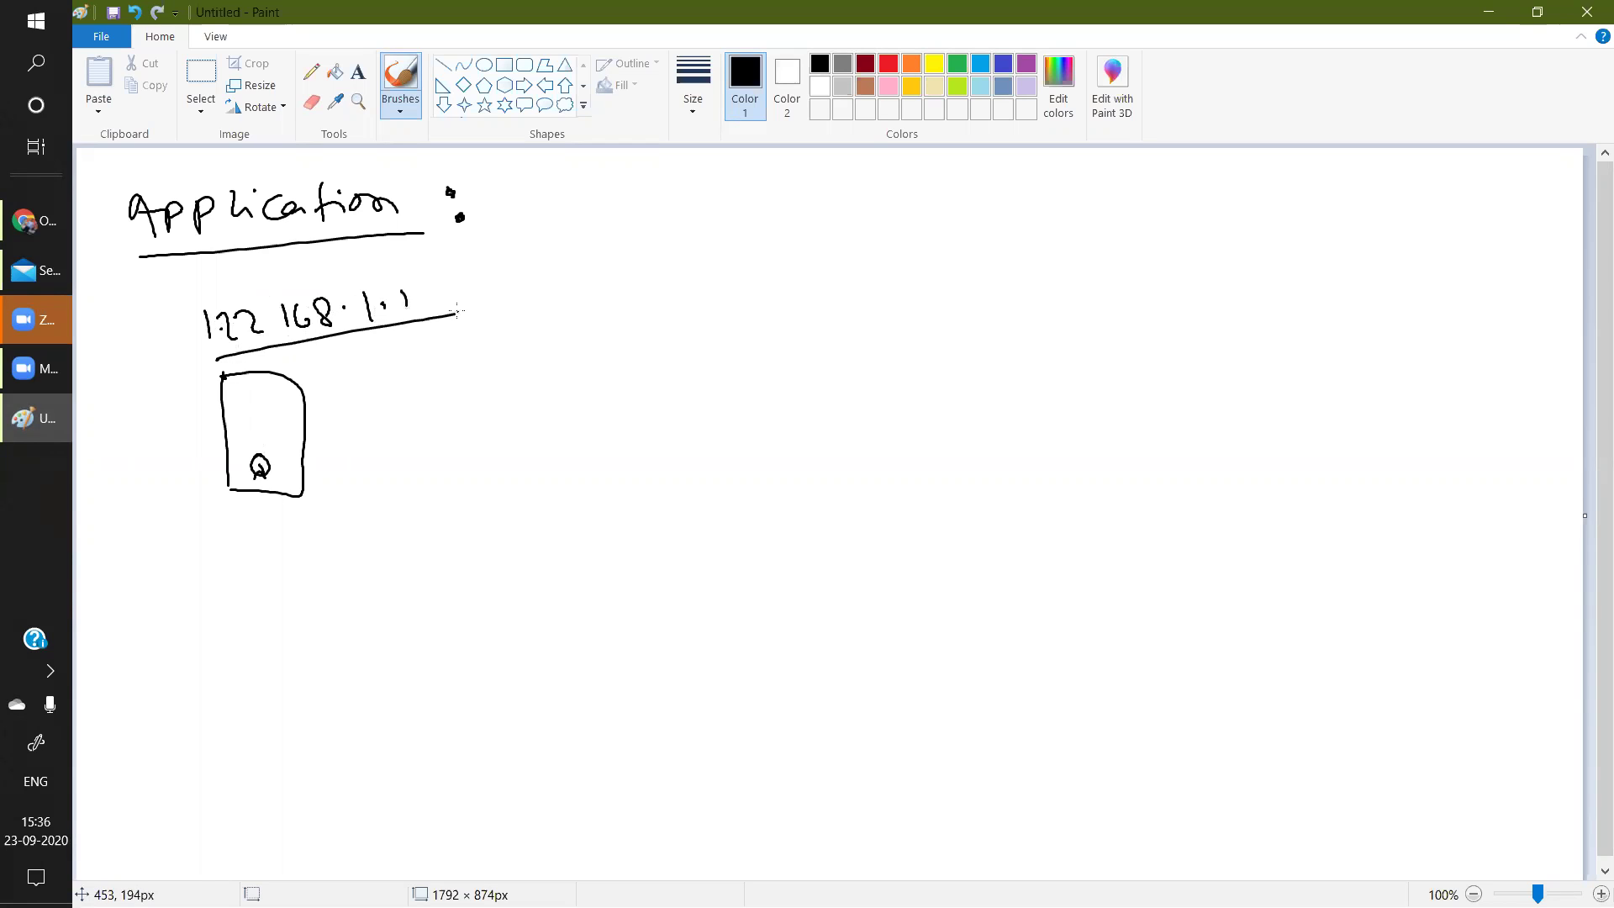
{"action": "mouse_move", "coordinate": [261, 460]}
{"action": "left_mouse_down"}
{"action": "mouse_move", "coordinate": [267, 491]}
{"action": "mouse_move", "coordinate": [286, 486]}
{"action": "left_mouse_up"}
Arrow the server to Java, .Net and NodeJS, group them with a brace, and start a URL.
{"action": "mouse_move", "coordinate": [260, 423]}
{"action": "left_mouse_down"}
{"action": "mouse_move", "coordinate": [349, 397]}
{"action": "mouse_move", "coordinate": [340, 407]}
{"action": "left_mouse_up"}
{"action": "mouse_move", "coordinate": [390, 367]}
{"action": "left_mouse_down"}
{"action": "mouse_move", "coordinate": [389, 417]}
{"action": "mouse_move", "coordinate": [393, 363]}
{"action": "left_mouse_up"}
{"action": "mouse_move", "coordinate": [415, 368]}
{"action": "left_mouse_down"}
{"action": "mouse_move", "coordinate": [436, 363]}
{"action": "mouse_move", "coordinate": [418, 389]}
{"action": "mouse_move", "coordinate": [461, 383]}
{"action": "mouse_move", "coordinate": [431, 433]}
{"action": "mouse_move", "coordinate": [465, 442]}
{"action": "left_mouse_up"}
{"action": "left_click", "coordinate": [400, 443]}
{"action": "mouse_move", "coordinate": [471, 423]}
{"action": "left_mouse_down"}
{"action": "mouse_move", "coordinate": [476, 445]}
{"action": "mouse_move", "coordinate": [484, 432]}
{"action": "left_mouse_up"}
{"action": "left_click_drag", "start_coordinate": [425, 508], "coordinate": [427, 483]}
{"action": "mouse_move", "coordinate": [437, 496]}
{"action": "left_mouse_down"}
{"action": "mouse_move", "coordinate": [444, 479]}
{"action": "mouse_move", "coordinate": [522, 470]}
{"action": "left_mouse_up"}
{"action": "mouse_move", "coordinate": [538, 463]}
{"action": "left_mouse_down"}
{"action": "mouse_move", "coordinate": [543, 483]}
{"action": "mouse_move", "coordinate": [552, 460]}
{"action": "left_mouse_up"}
{"action": "left_click_drag", "start_coordinate": [572, 464], "coordinate": [562, 486]}
{"action": "mouse_move", "coordinate": [523, 325]}
{"action": "left_mouse_down"}
{"action": "mouse_move", "coordinate": [630, 420]}
{"action": "mouse_move", "coordinate": [611, 506]}
{"action": "left_mouse_up"}
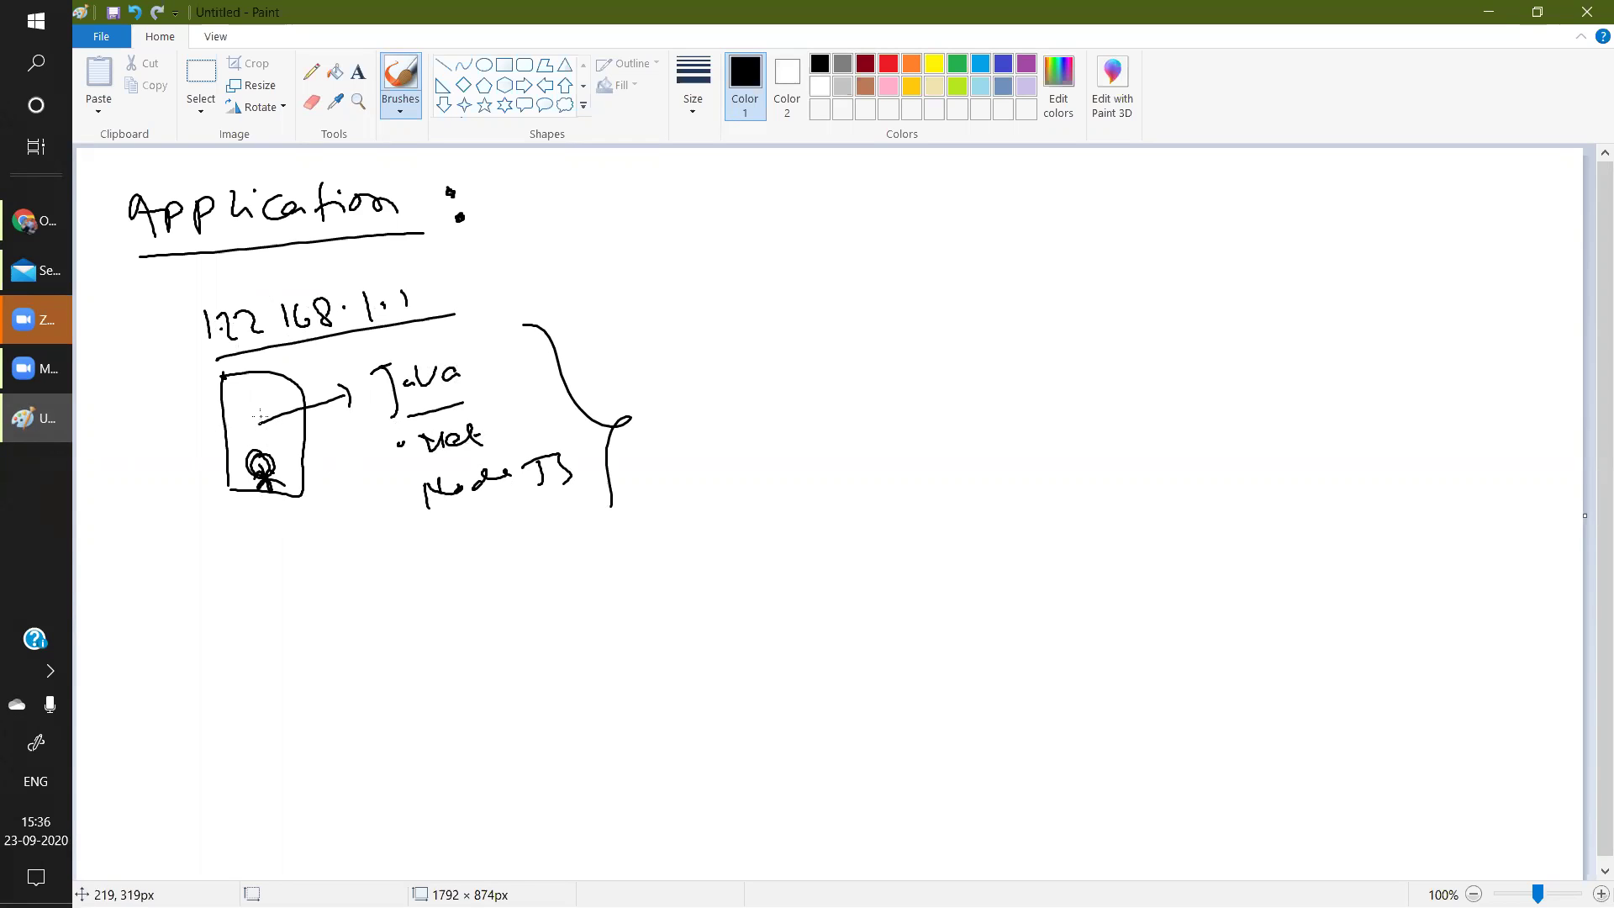
{"action": "mouse_move", "coordinate": [649, 296]}
{"action": "left_mouse_down"}
{"action": "mouse_move", "coordinate": [660, 323]}
{"action": "mouse_move", "coordinate": [744, 313]}
{"action": "mouse_move", "coordinate": [785, 288]}
{"action": "mouse_move", "coordinate": [828, 308]}
{"action": "mouse_move", "coordinate": [896, 267]}
{"action": "mouse_move", "coordinate": [967, 271]}
{"action": "mouse_move", "coordinate": [1040, 239]}
{"action": "mouse_move", "coordinate": [1171, 245]}
{"action": "left_mouse_up"}
Underline the handwritten https URL and draw a box around it.
{"action": "left_click_drag", "start_coordinate": [676, 346], "coordinate": [1200, 282]}
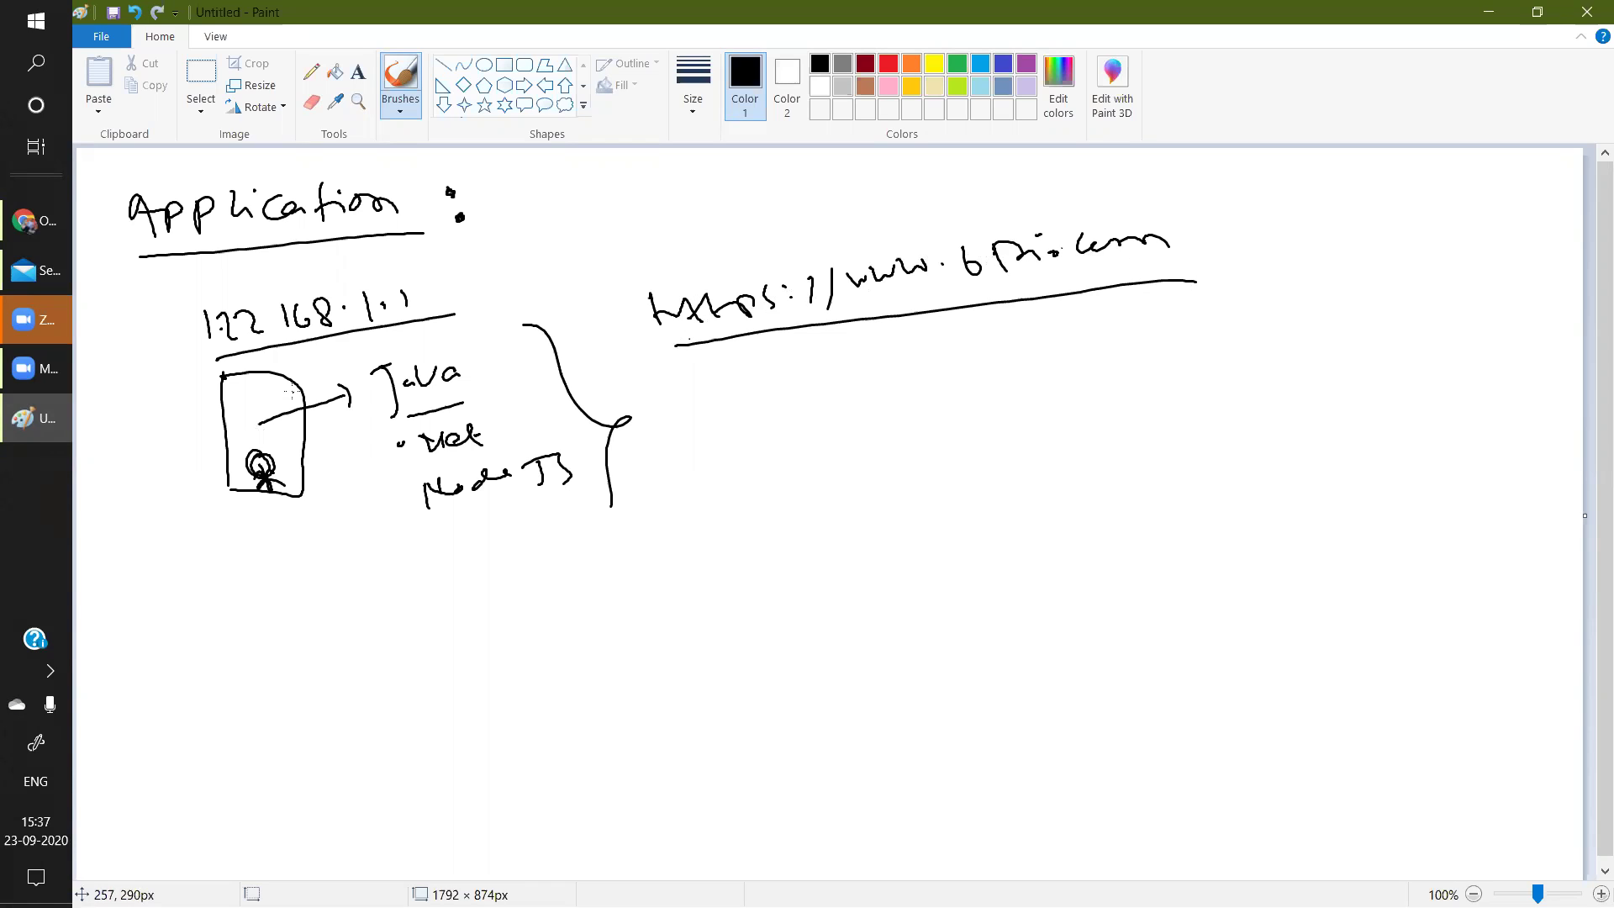
{"action": "mouse_move", "coordinate": [629, 279]}
{"action": "left_mouse_down"}
{"action": "mouse_move", "coordinate": [654, 352]}
{"action": "mouse_move", "coordinate": [1141, 198]}
{"action": "mouse_move", "coordinate": [1219, 278]}
{"action": "mouse_move", "coordinate": [1158, 294]}
{"action": "left_mouse_up"}
{"action": "mouse_move", "coordinate": [645, 284]}
{"action": "left_mouse_down"}
{"action": "mouse_move", "coordinate": [696, 346]}
{"action": "mouse_move", "coordinate": [725, 341]}
{"action": "left_mouse_up"}
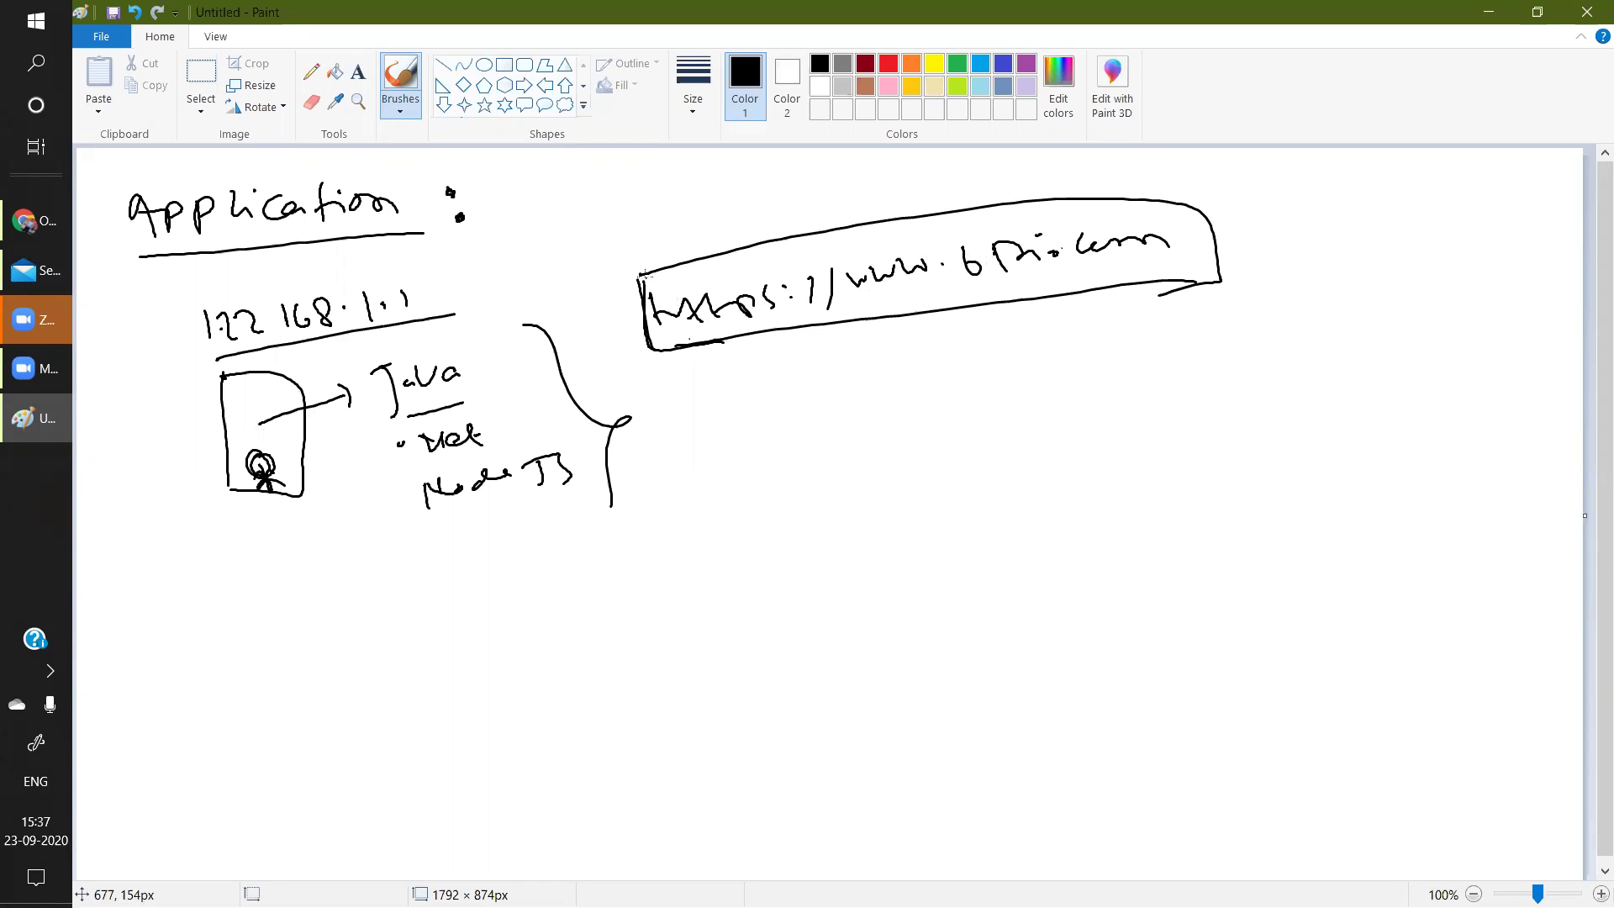
{"action": "left_click_drag", "start_coordinate": [637, 273], "coordinate": [673, 350]}
Draw a second server box lower down labelled 172.168.1.2.
{"action": "left_click_drag", "start_coordinate": [238, 689], "coordinate": [238, 691]}
{"action": "mouse_move", "coordinate": [232, 586]}
{"action": "left_mouse_down"}
{"action": "mouse_move", "coordinate": [244, 580]}
{"action": "mouse_move", "coordinate": [304, 698]}
{"action": "mouse_move", "coordinate": [237, 701]}
{"action": "mouse_move", "coordinate": [229, 790]}
{"action": "mouse_move", "coordinate": [261, 774]}
{"action": "left_mouse_up"}
{"action": "left_click_drag", "start_coordinate": [262, 761], "coordinate": [362, 726]}
{"action": "left_click", "coordinate": [380, 709]}
{"action": "left_click_drag", "start_coordinate": [399, 670], "coordinate": [413, 708]}
{"action": "left_click", "coordinate": [425, 685]}
{"action": "left_click_drag", "start_coordinate": [436, 661], "coordinate": [502, 666]}
Draw an arrow from the second server to an underlined NodeJS label ending in a rightward arrow.
{"action": "mouse_move", "coordinate": [286, 643]}
{"action": "left_mouse_down"}
{"action": "mouse_move", "coordinate": [371, 617]}
{"action": "mouse_move", "coordinate": [404, 585]}
{"action": "mouse_move", "coordinate": [448, 589]}
{"action": "left_mouse_up"}
{"action": "mouse_move", "coordinate": [457, 570]}
{"action": "left_mouse_down"}
{"action": "mouse_move", "coordinate": [474, 565]}
{"action": "mouse_move", "coordinate": [469, 582]}
{"action": "mouse_move", "coordinate": [483, 562]}
{"action": "left_mouse_up"}
{"action": "left_click_drag", "start_coordinate": [501, 546], "coordinate": [515, 580]}
{"action": "mouse_move", "coordinate": [520, 542]}
{"action": "left_mouse_down"}
{"action": "mouse_move", "coordinate": [530, 575]}
{"action": "mouse_move", "coordinate": [579, 599]}
{"action": "mouse_move", "coordinate": [702, 589]}
{"action": "left_mouse_up"}
{"action": "left_click_drag", "start_coordinate": [681, 565], "coordinate": [702, 589]}
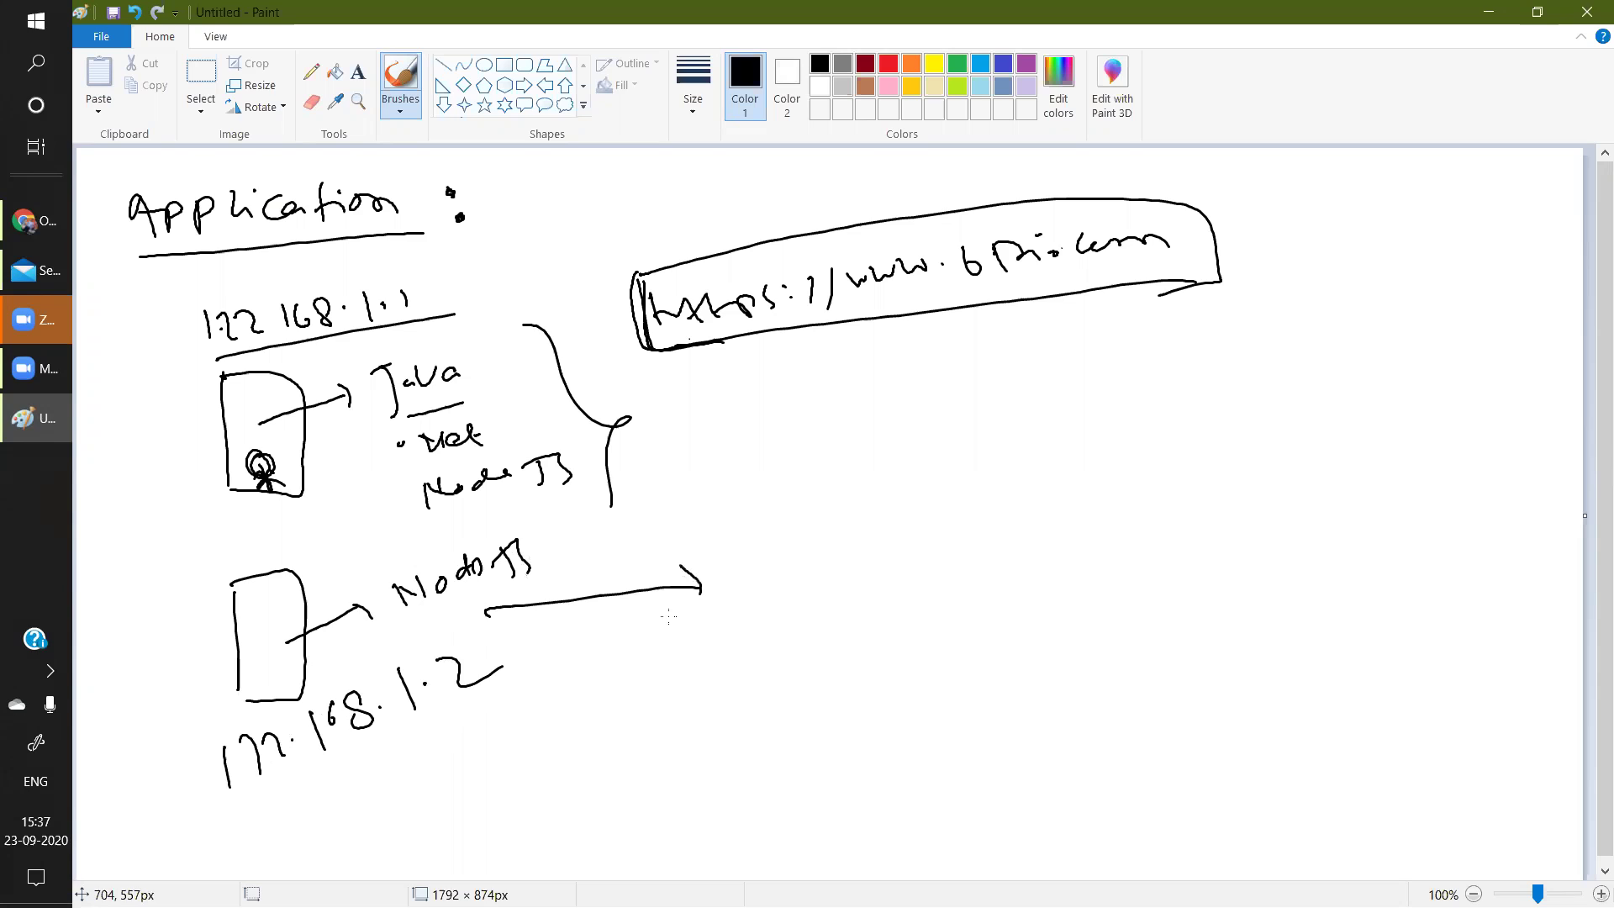
{"action": "mouse_move", "coordinate": [760, 539]}
{"action": "left_mouse_down"}
{"action": "mouse_move", "coordinate": [761, 575]}
{"action": "mouse_move", "coordinate": [787, 577]}
{"action": "left_mouse_up"}
{"action": "mouse_move", "coordinate": [800, 539]}
{"action": "left_mouse_down"}
{"action": "mouse_move", "coordinate": [809, 573]}
{"action": "mouse_move", "coordinate": [819, 547]}
{"action": "left_mouse_up"}
{"action": "mouse_move", "coordinate": [824, 538]}
{"action": "left_mouse_down"}
{"action": "mouse_move", "coordinate": [832, 568]}
{"action": "mouse_move", "coordinate": [844, 544]}
{"action": "left_mouse_up"}
{"action": "left_click_drag", "start_coordinate": [856, 570], "coordinate": [874, 561]}
{"action": "left_click", "coordinate": [909, 541]}
{"action": "left_click", "coordinate": [910, 552]}
{"action": "mouse_move", "coordinate": [950, 518]}
{"action": "left_mouse_down"}
{"action": "mouse_move", "coordinate": [942, 561]}
{"action": "mouse_move", "coordinate": [967, 563]}
{"action": "mouse_move", "coordinate": [1016, 524]}
{"action": "mouse_move", "coordinate": [1097, 521]}
{"action": "left_mouse_up"}
{"action": "left_click_drag", "start_coordinate": [1124, 503], "coordinate": [1135, 528]}
{"action": "mouse_move", "coordinate": [1159, 487]}
{"action": "left_mouse_down"}
{"action": "mouse_move", "coordinate": [1152, 517]}
{"action": "mouse_move", "coordinate": [1168, 510]}
{"action": "left_mouse_up"}
{"action": "left_click_drag", "start_coordinate": [1164, 509], "coordinate": [1201, 510]}
{"action": "left_click_drag", "start_coordinate": [1230, 502], "coordinate": [1330, 510]}
{"action": "left_click_drag", "start_coordinate": [1335, 509], "coordinate": [1349, 512]}
{"action": "left_click_drag", "start_coordinate": [823, 584], "coordinate": [1404, 540]}
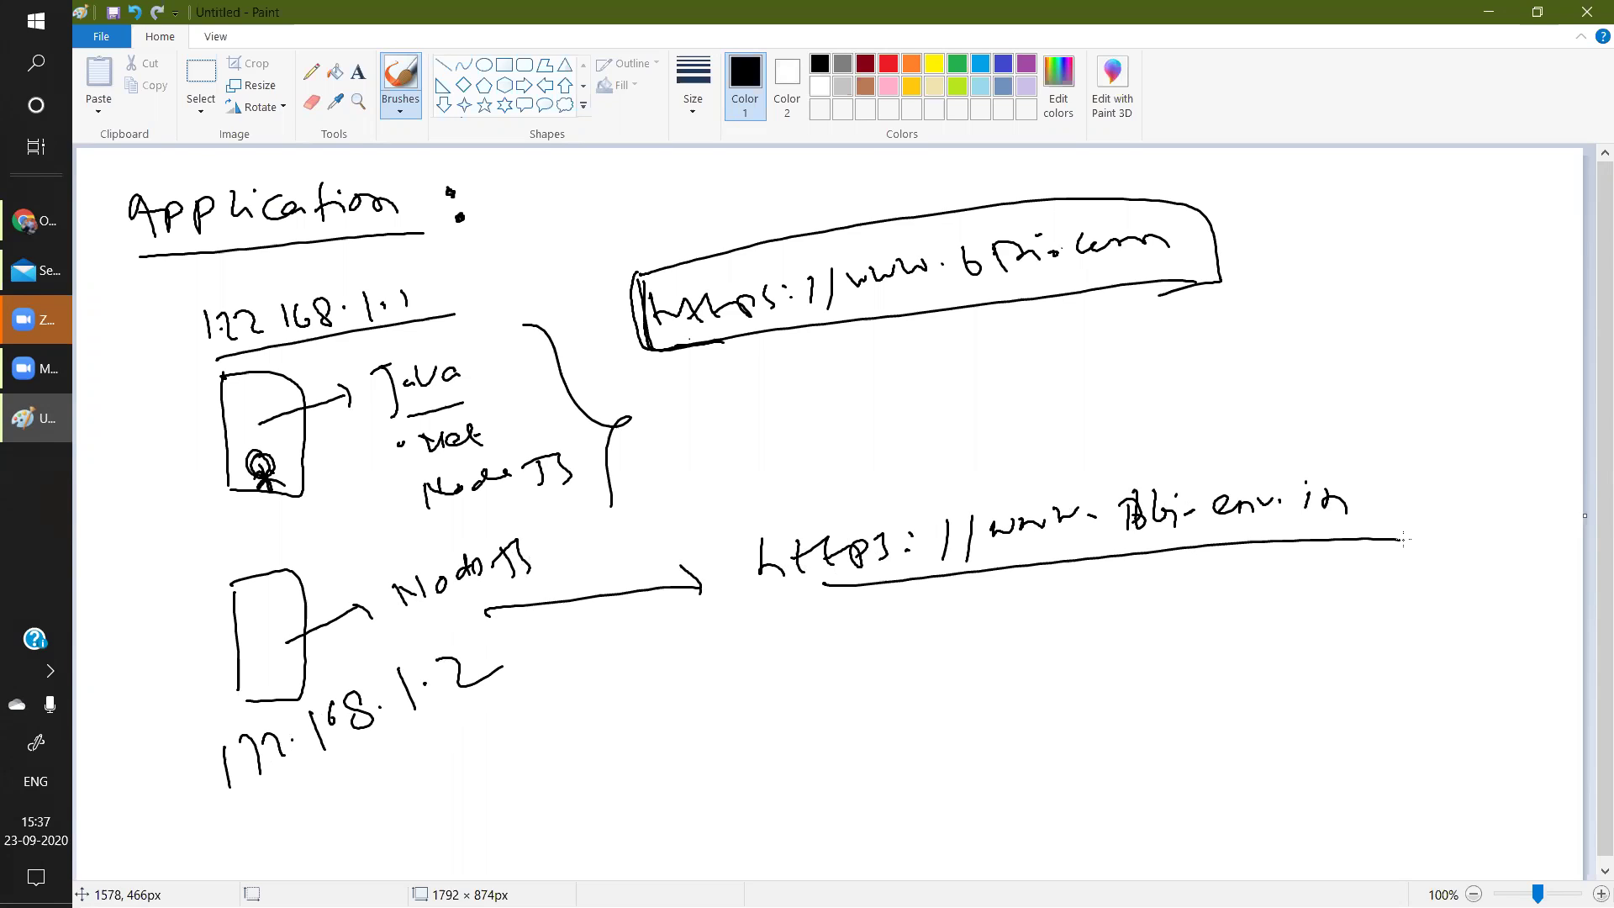
Draw a 'Web app' box at the top right and up/down arrows between the URLs, labelled env.
{"action": "left_click_drag", "start_coordinate": [1286, 244], "coordinate": [1299, 335]}
{"action": "mouse_move", "coordinate": [1291, 242]}
{"action": "left_mouse_down"}
{"action": "mouse_move", "coordinate": [1557, 306]}
{"action": "mouse_move", "coordinate": [1286, 337]}
{"action": "left_mouse_up"}
{"action": "left_click_drag", "start_coordinate": [1312, 199], "coordinate": [1486, 220]}
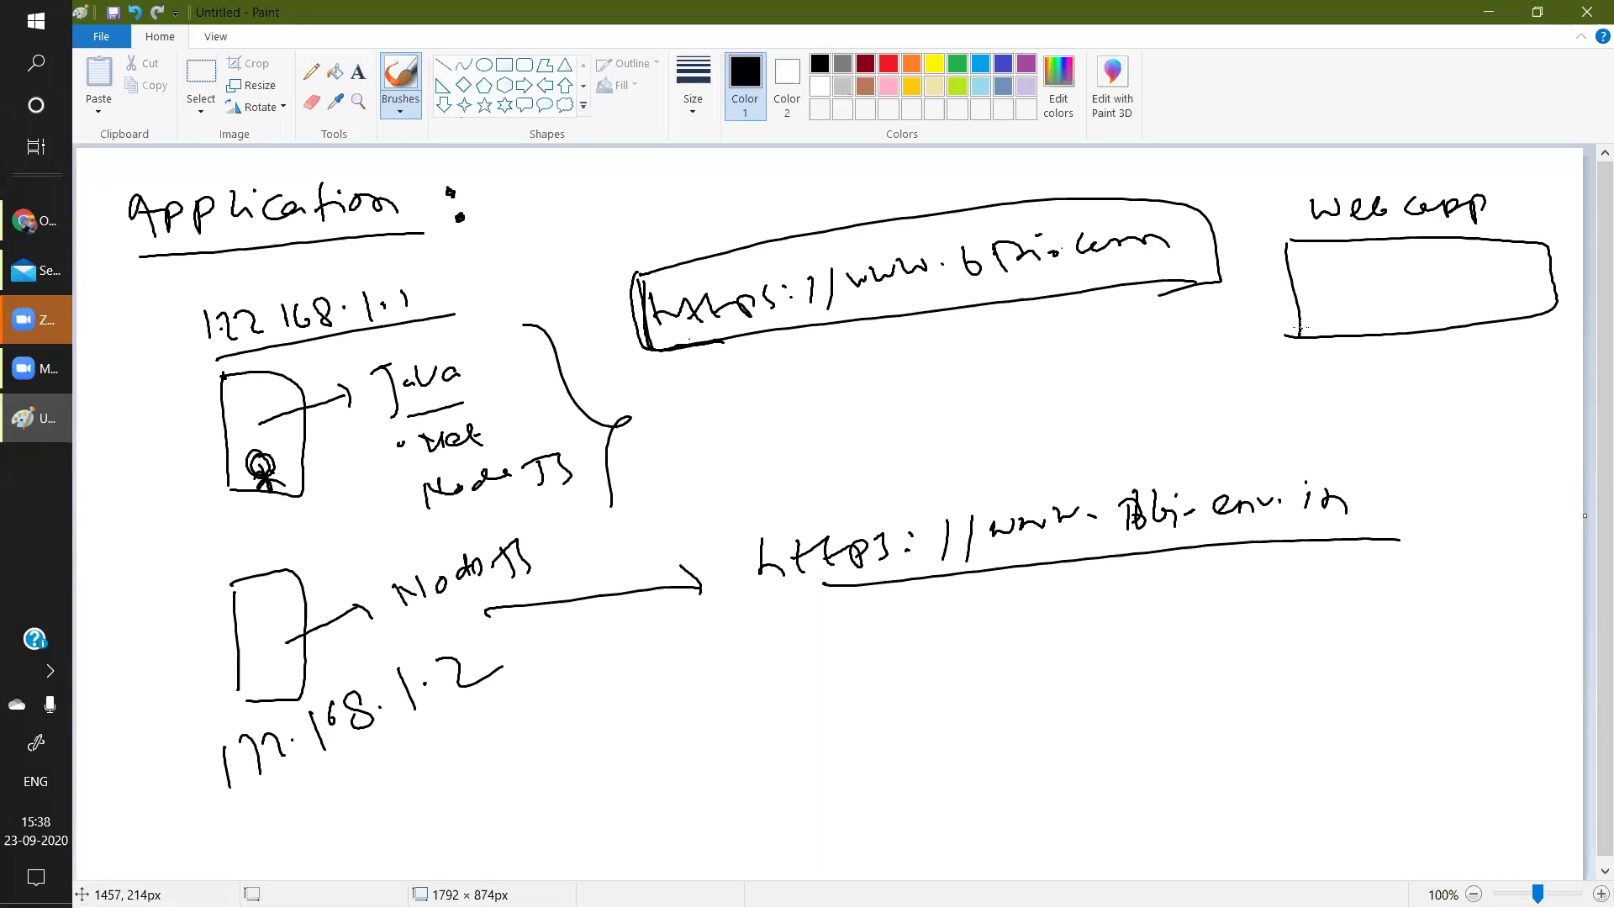
{"action": "left_click_drag", "start_coordinate": [852, 316], "coordinate": [873, 364]}
{"action": "mouse_move", "coordinate": [882, 308]}
{"action": "left_mouse_down"}
{"action": "mouse_move", "coordinate": [899, 363]}
{"action": "mouse_move", "coordinate": [878, 383]}
{"action": "mouse_move", "coordinate": [901, 347]}
{"action": "left_mouse_up"}
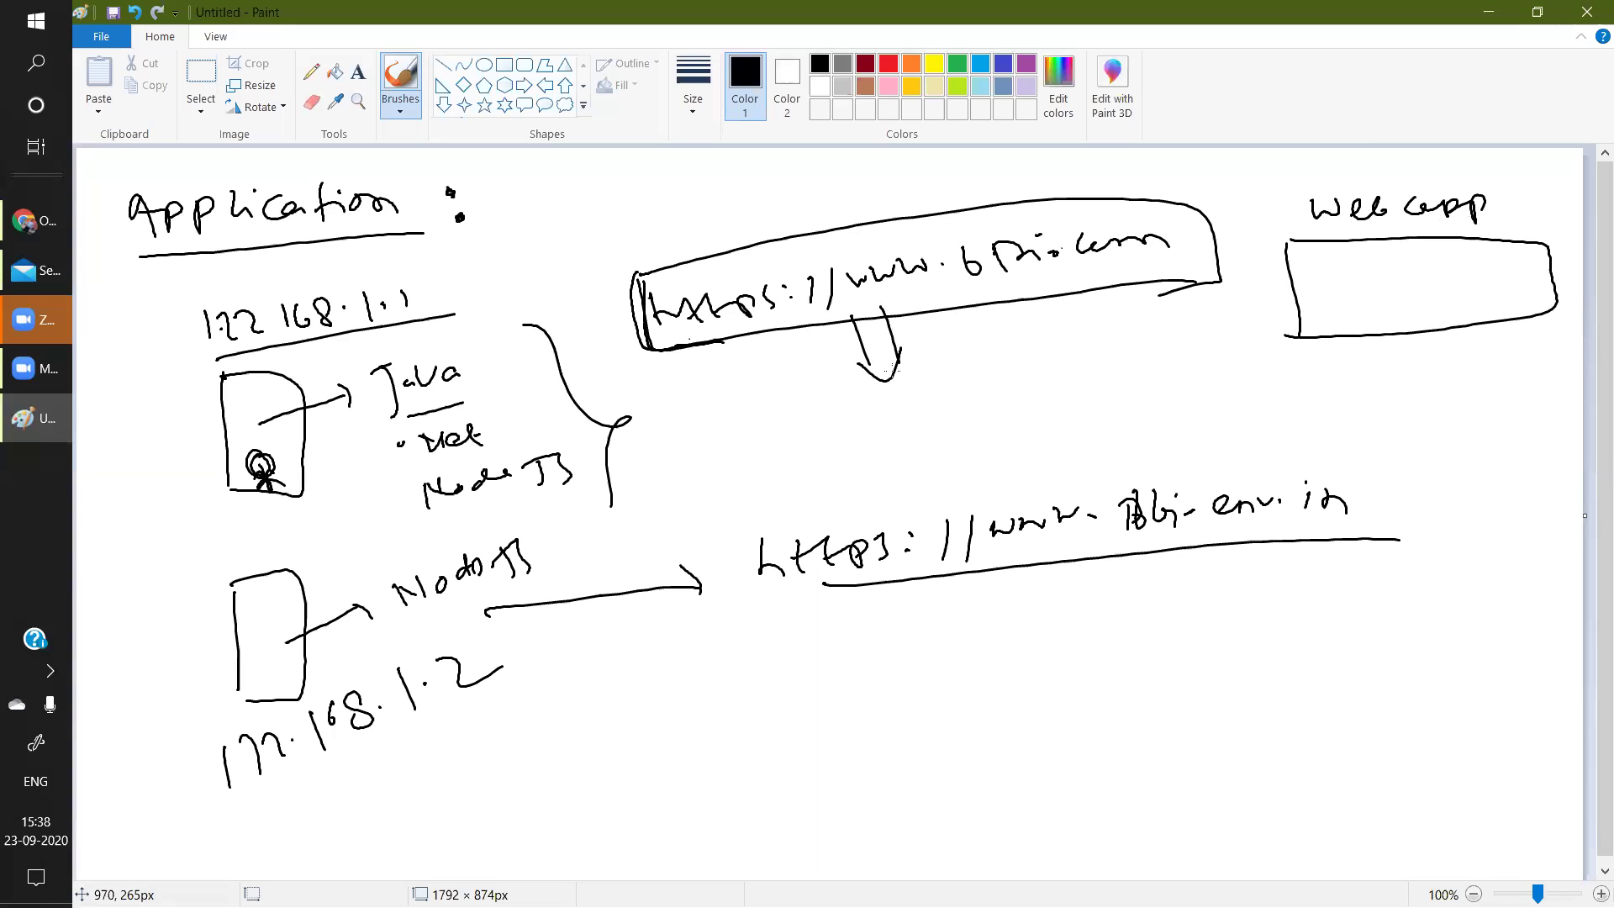
{"action": "mouse_move", "coordinate": [992, 586]}
{"action": "left_mouse_down"}
{"action": "mouse_move", "coordinate": [1008, 665]}
{"action": "mouse_move", "coordinate": [1026, 673]}
{"action": "mouse_move", "coordinate": [1024, 591]}
{"action": "left_mouse_up"}
{"action": "mouse_move", "coordinate": [980, 729]}
{"action": "left_mouse_down"}
{"action": "mouse_move", "coordinate": [973, 750]}
{"action": "mouse_move", "coordinate": [1015, 731]}
{"action": "mouse_move", "coordinate": [1024, 683]}
{"action": "left_mouse_up"}
{"action": "left_click_drag", "start_coordinate": [1004, 782], "coordinate": [1050, 754]}
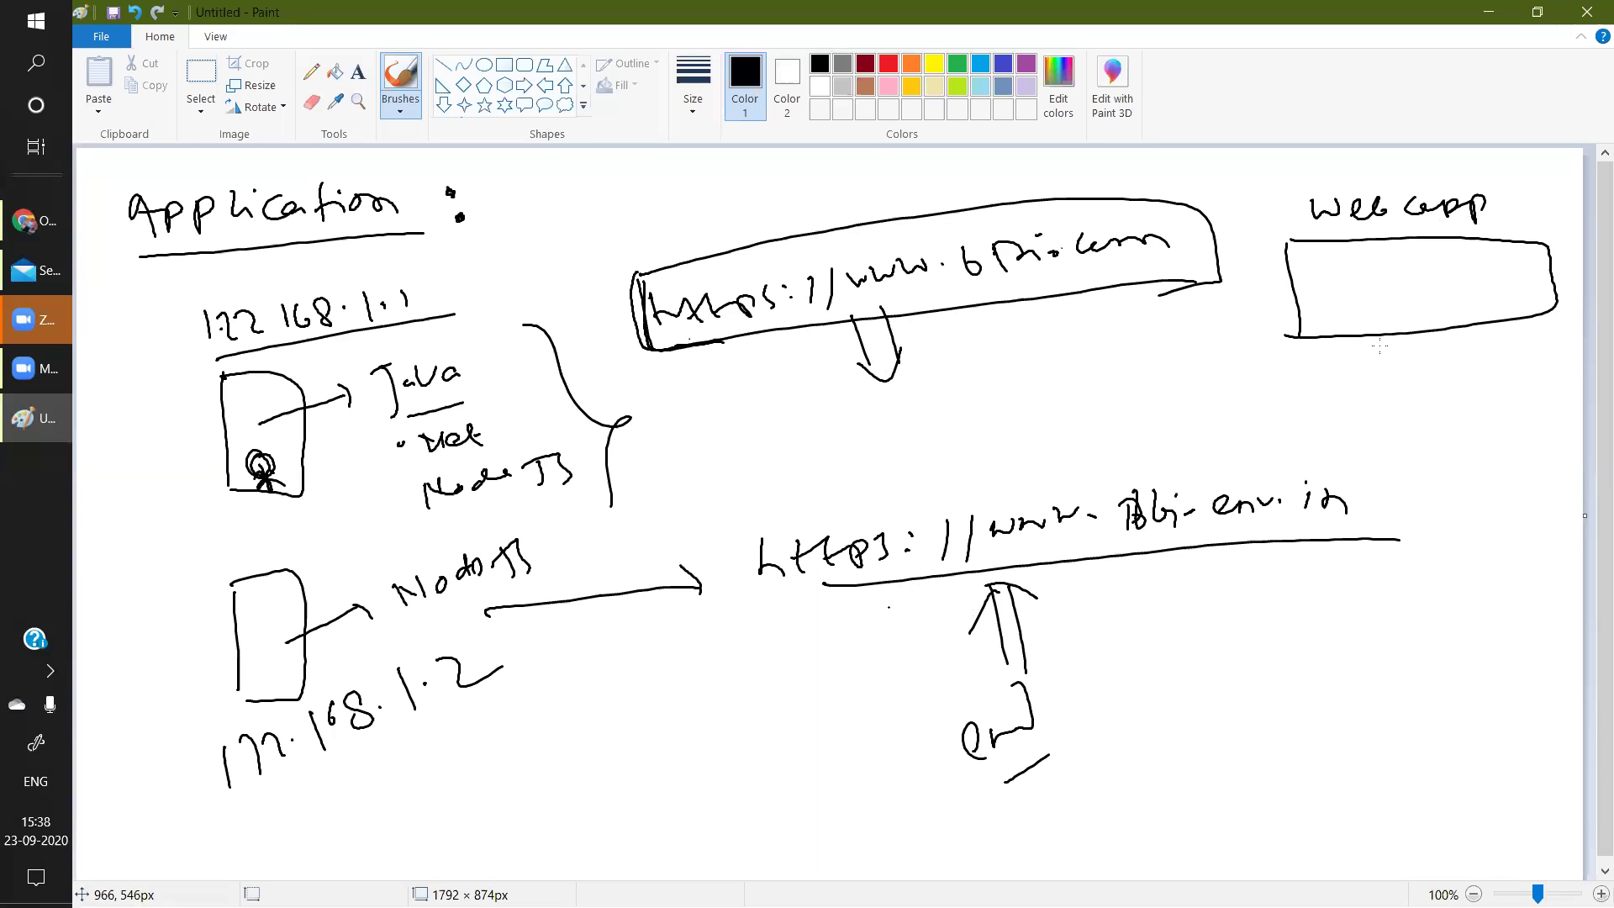
Thicken the Web app box edges and add underlined '111' tally marks under each URL.
{"action": "left_click_drag", "start_coordinate": [1555, 248], "coordinate": [1538, 305]}
{"action": "left_click_drag", "start_coordinate": [1291, 238], "coordinate": [1544, 242]}
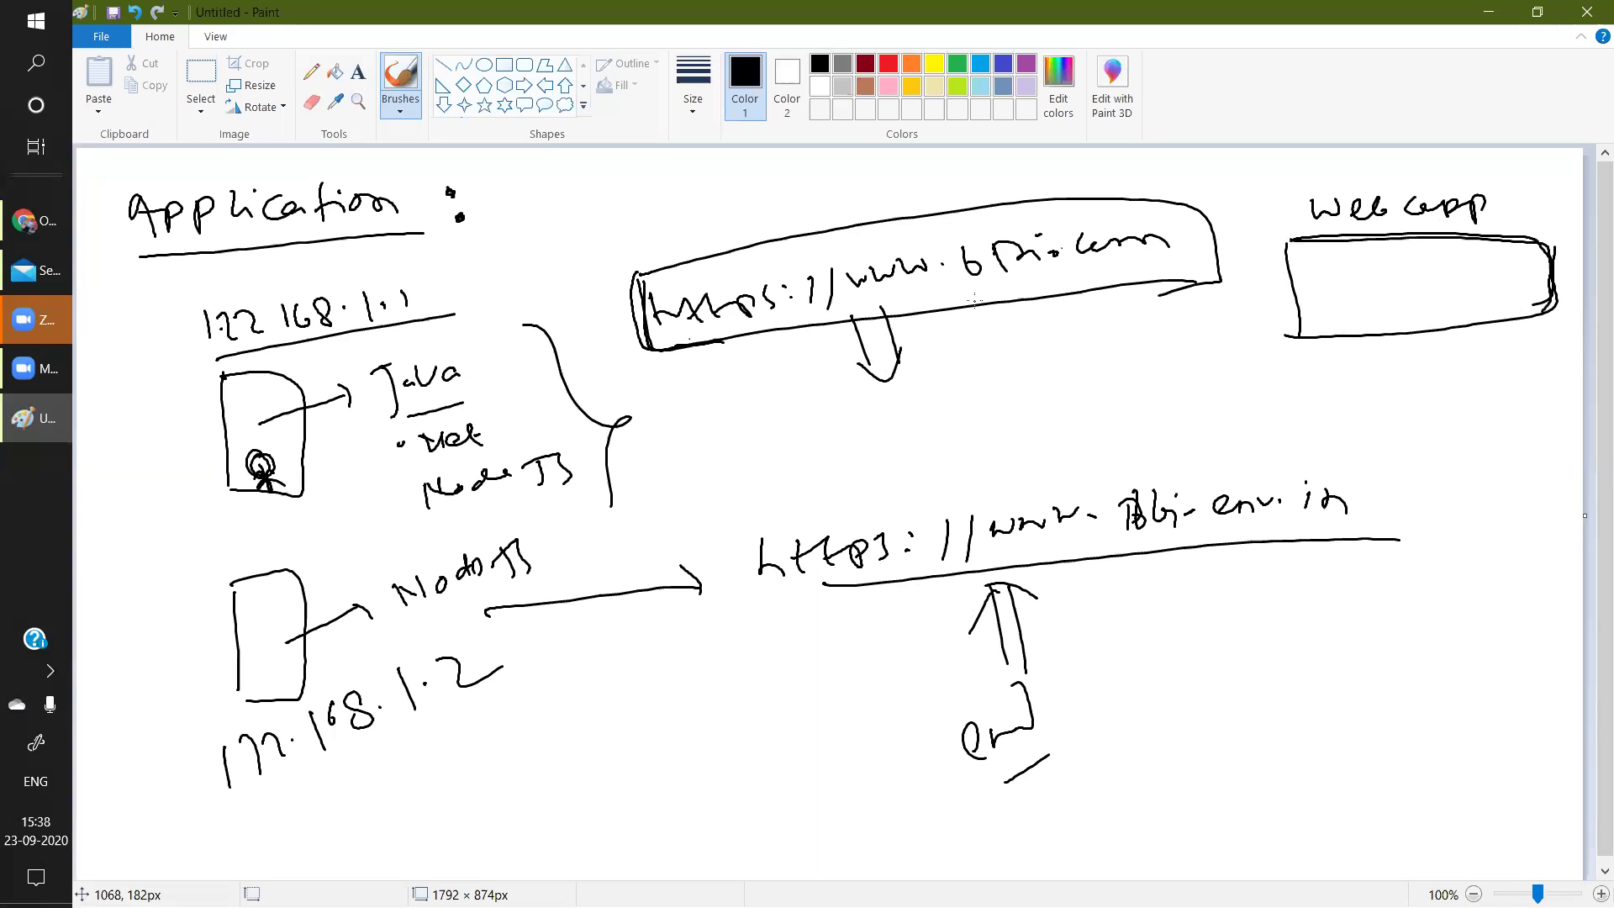
{"action": "left_click_drag", "start_coordinate": [977, 328], "coordinate": [981, 357]}
{"action": "mouse_move", "coordinate": [1018, 318]}
{"action": "left_mouse_down"}
{"action": "mouse_move", "coordinate": [1021, 351]}
{"action": "mouse_move", "coordinate": [1084, 336]}
{"action": "left_mouse_up"}
{"action": "left_click_drag", "start_coordinate": [971, 370], "coordinate": [1139, 334]}
{"action": "left_click_drag", "start_coordinate": [1137, 601], "coordinate": [1138, 645]}
{"action": "mouse_move", "coordinate": [1163, 596]}
{"action": "left_mouse_down"}
{"action": "mouse_move", "coordinate": [1170, 636]}
{"action": "mouse_move", "coordinate": [1198, 628]}
{"action": "mouse_move", "coordinate": [1174, 573]}
{"action": "left_mouse_up"}
{"action": "left_click_drag", "start_coordinate": [1138, 684], "coordinate": [1236, 641]}
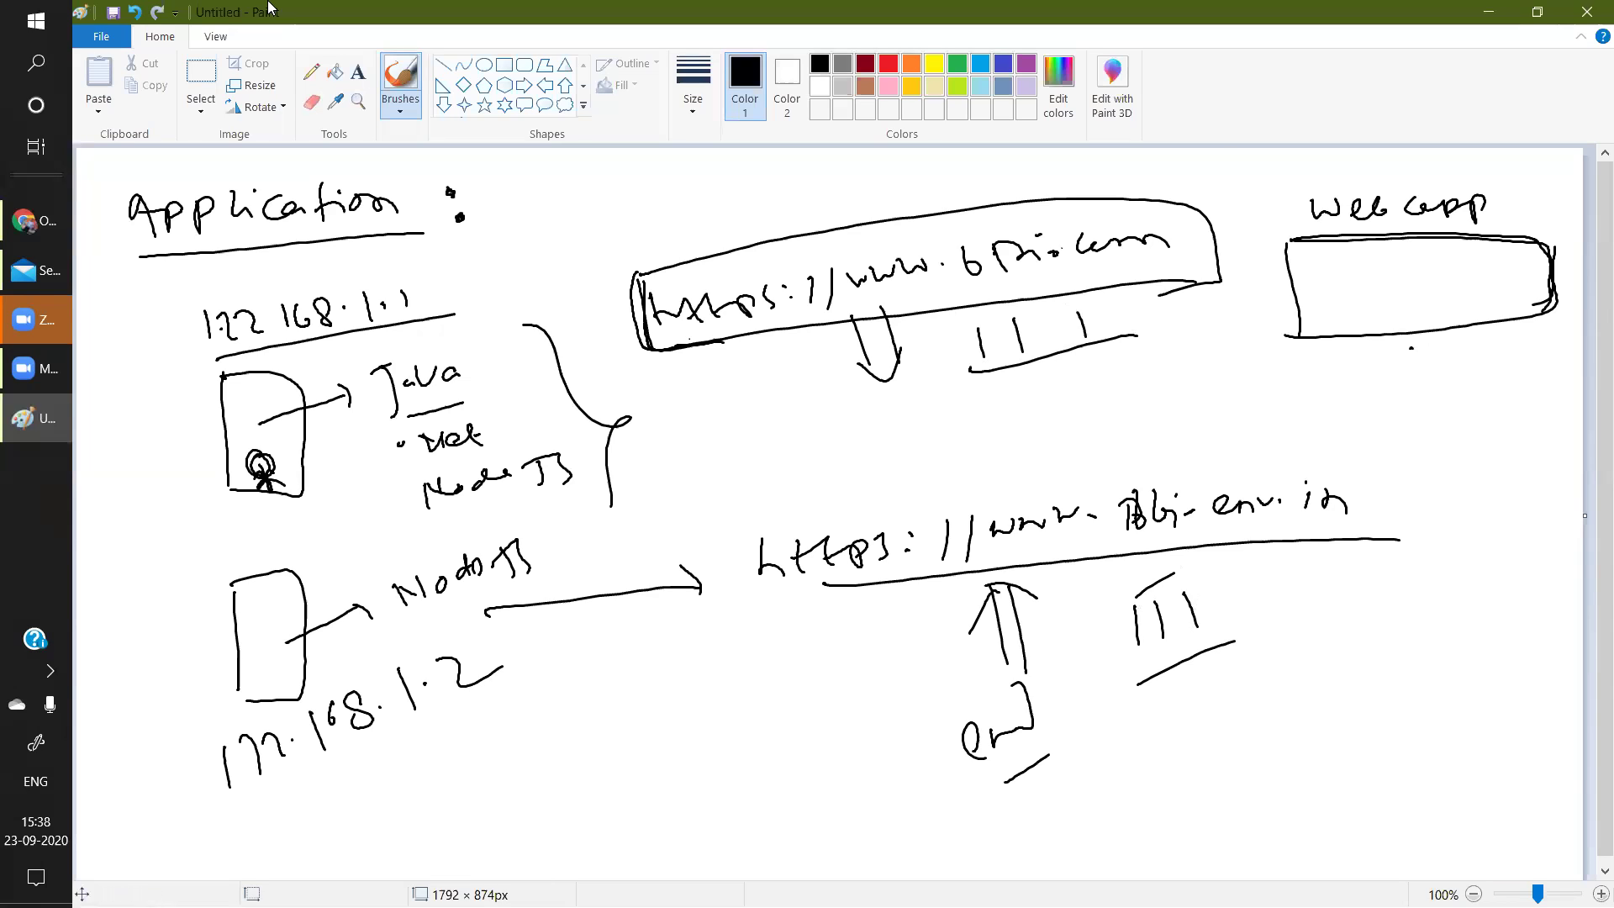
Browse the 25 monitored applications in Dynatrace, then switch to the Agent Availability Status dashboard.
{"action": "mouse_move", "coordinate": [28, 231]}
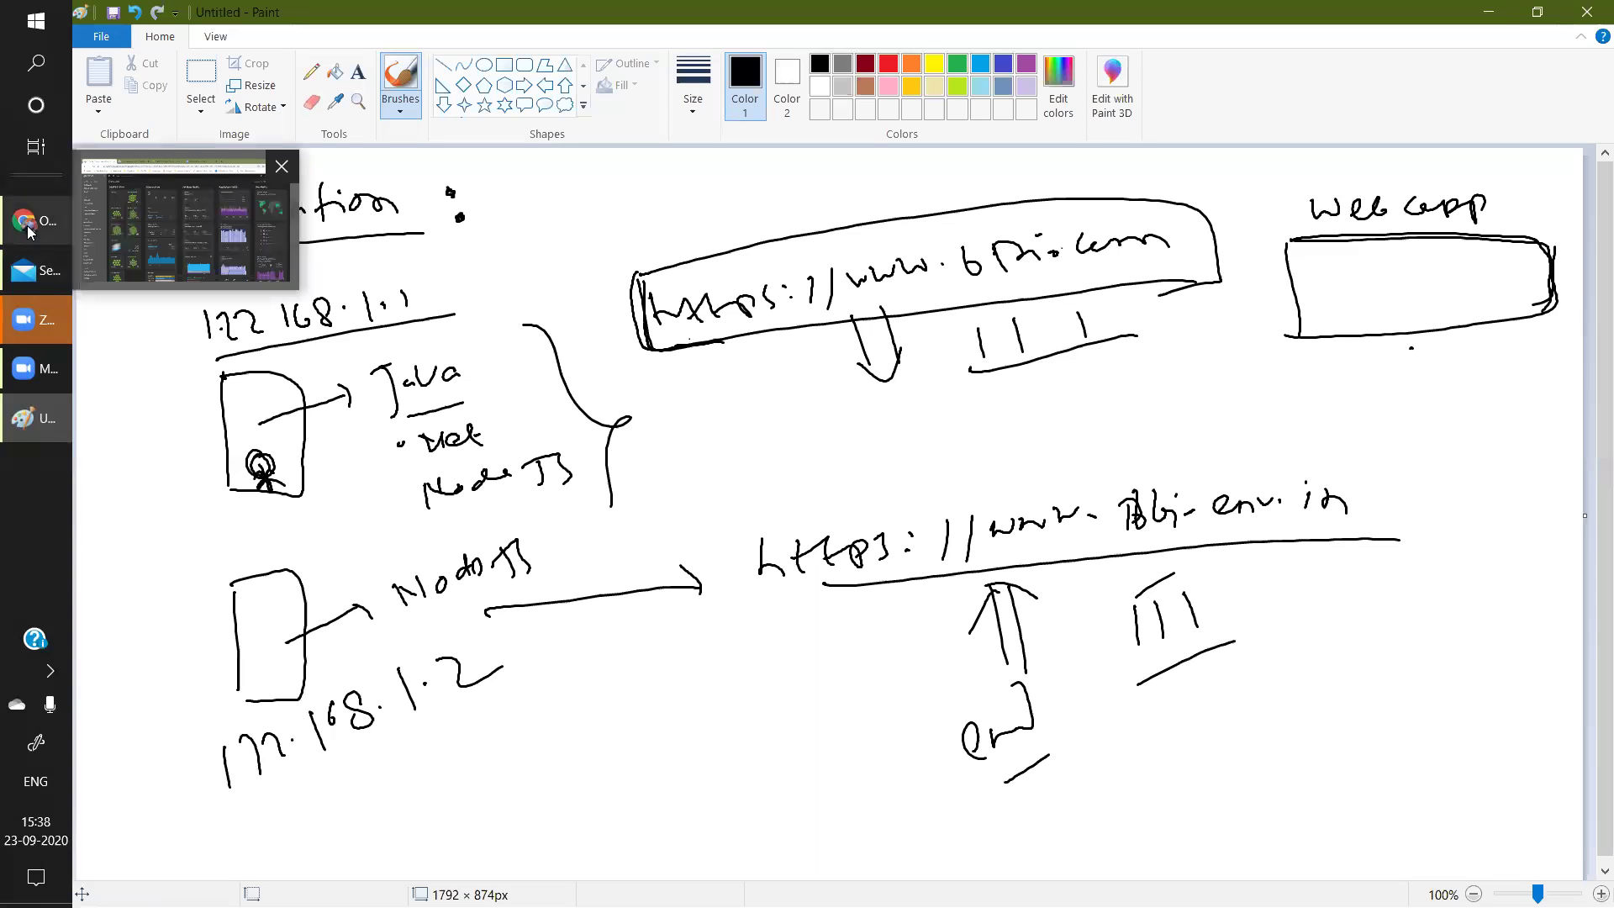
{"action": "left_click", "coordinate": [27, 231]}
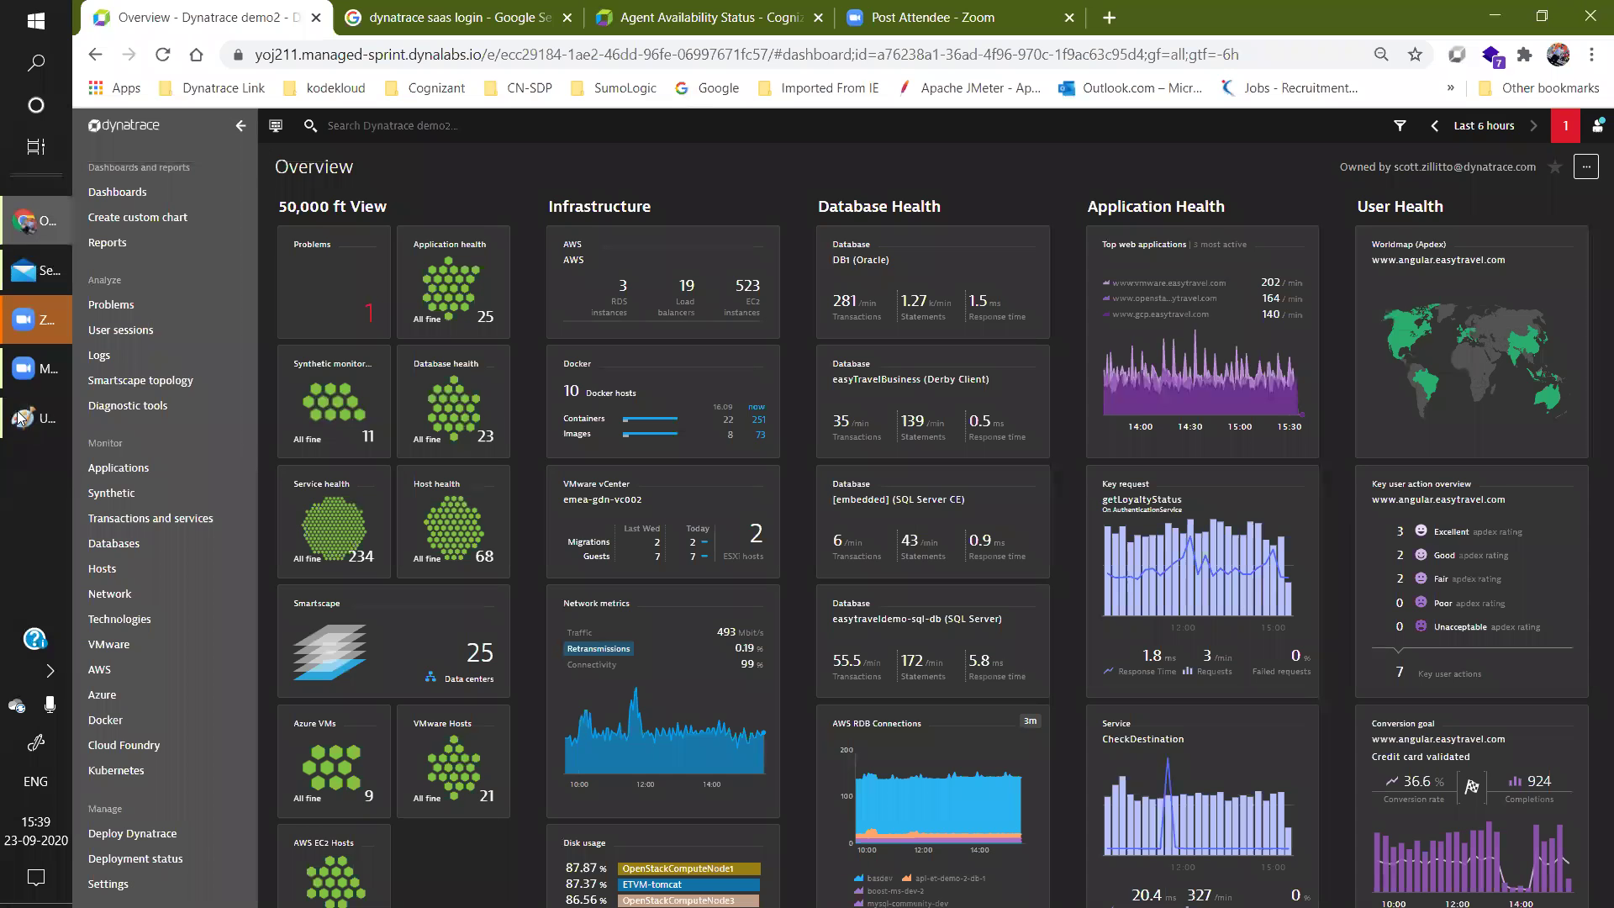
{"action": "left_click", "coordinate": [133, 469]}
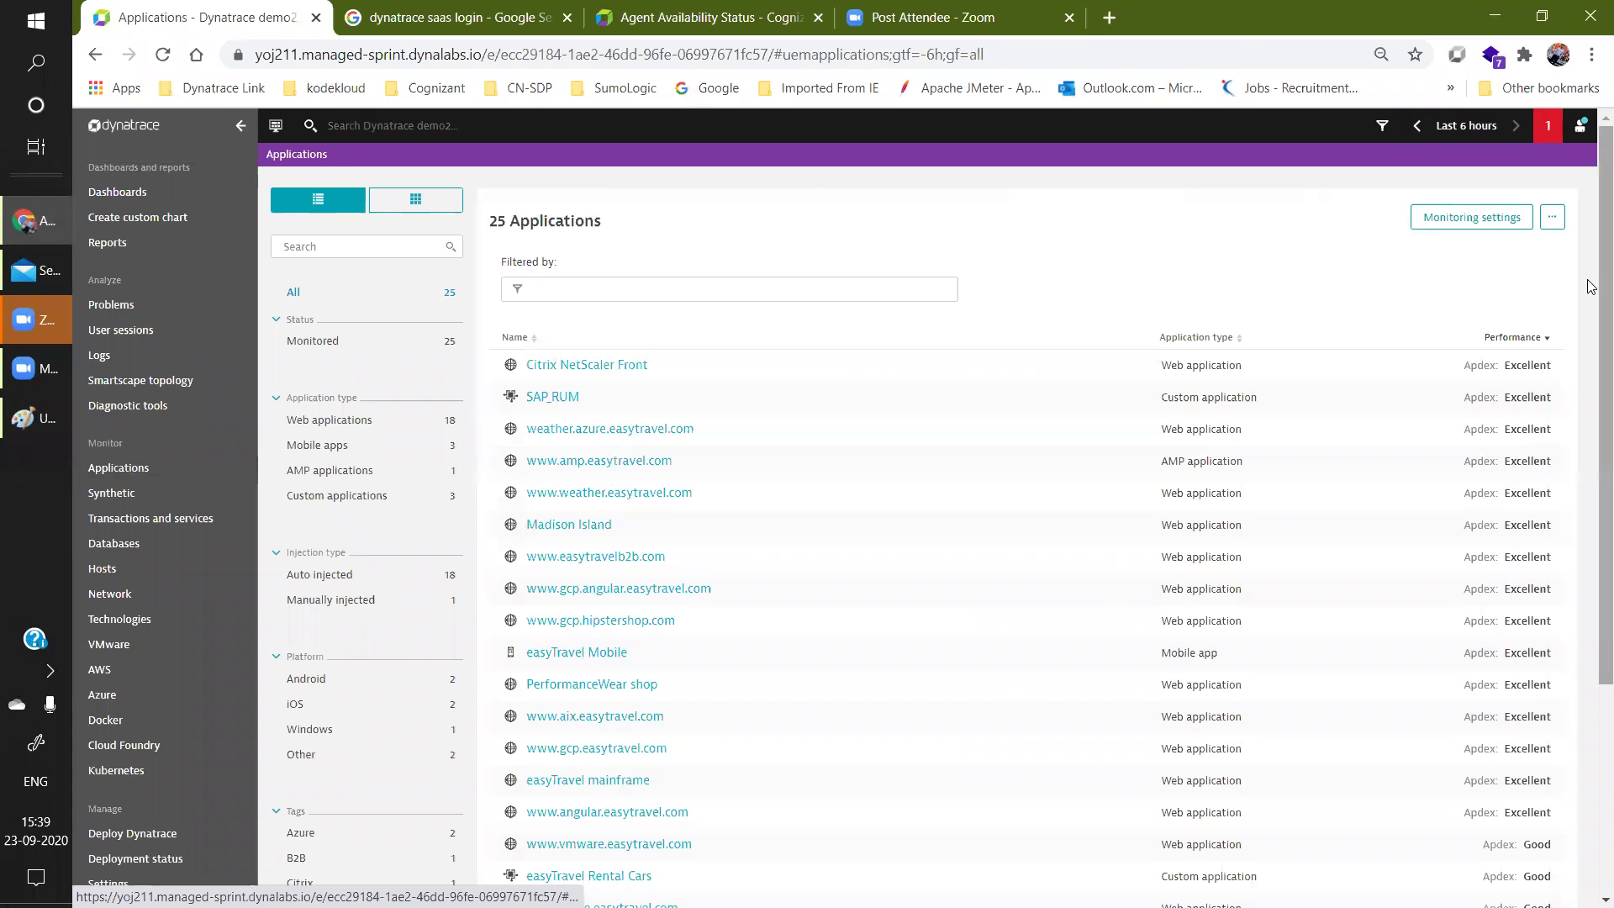
{"action": "scroll", "coordinate": [1591, 249], "scroll_direction": "down", "scroll_amount": 2}
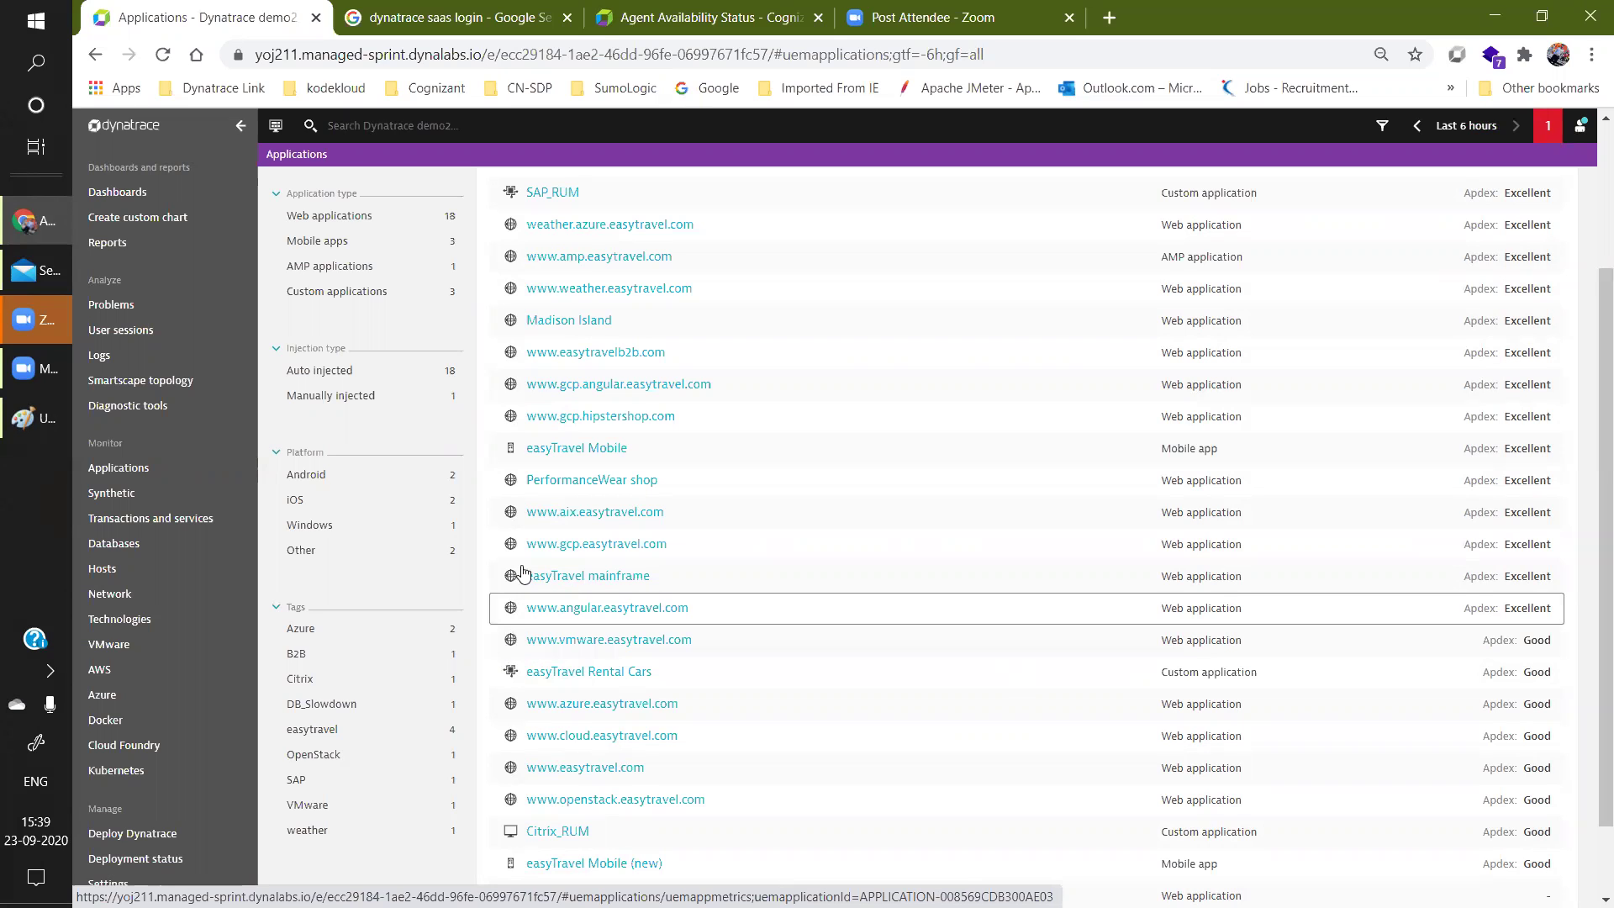
{"action": "scroll", "coordinate": [655, 505], "scroll_direction": "up", "scroll_amount": 3}
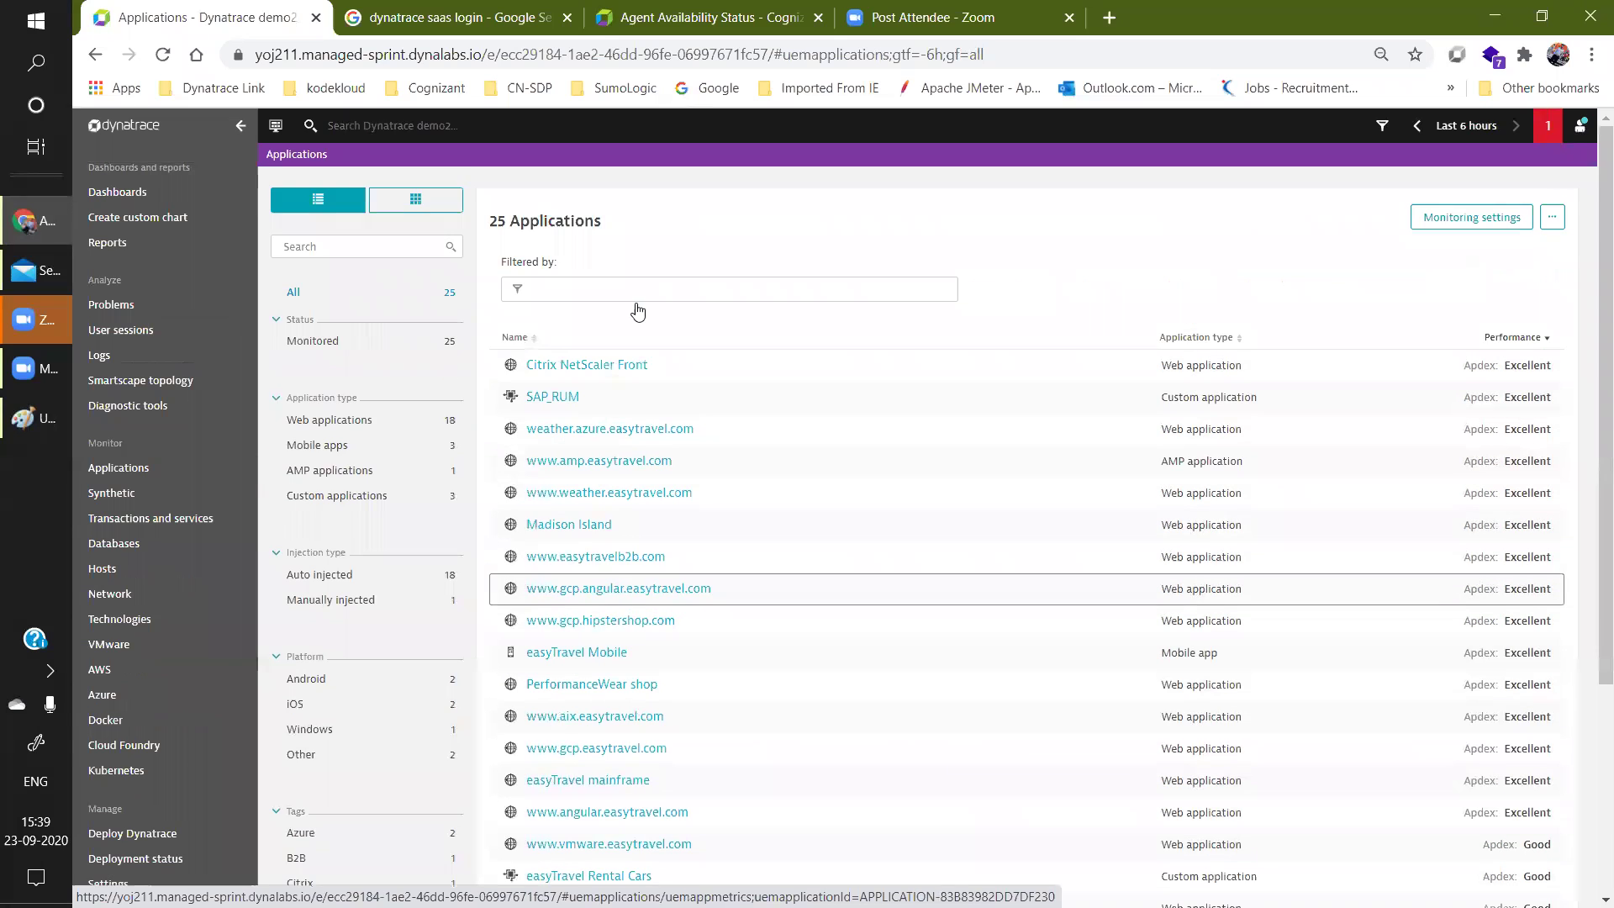
{"action": "scroll", "coordinate": [1591, 664], "scroll_direction": "down", "scroll_amount": 3}
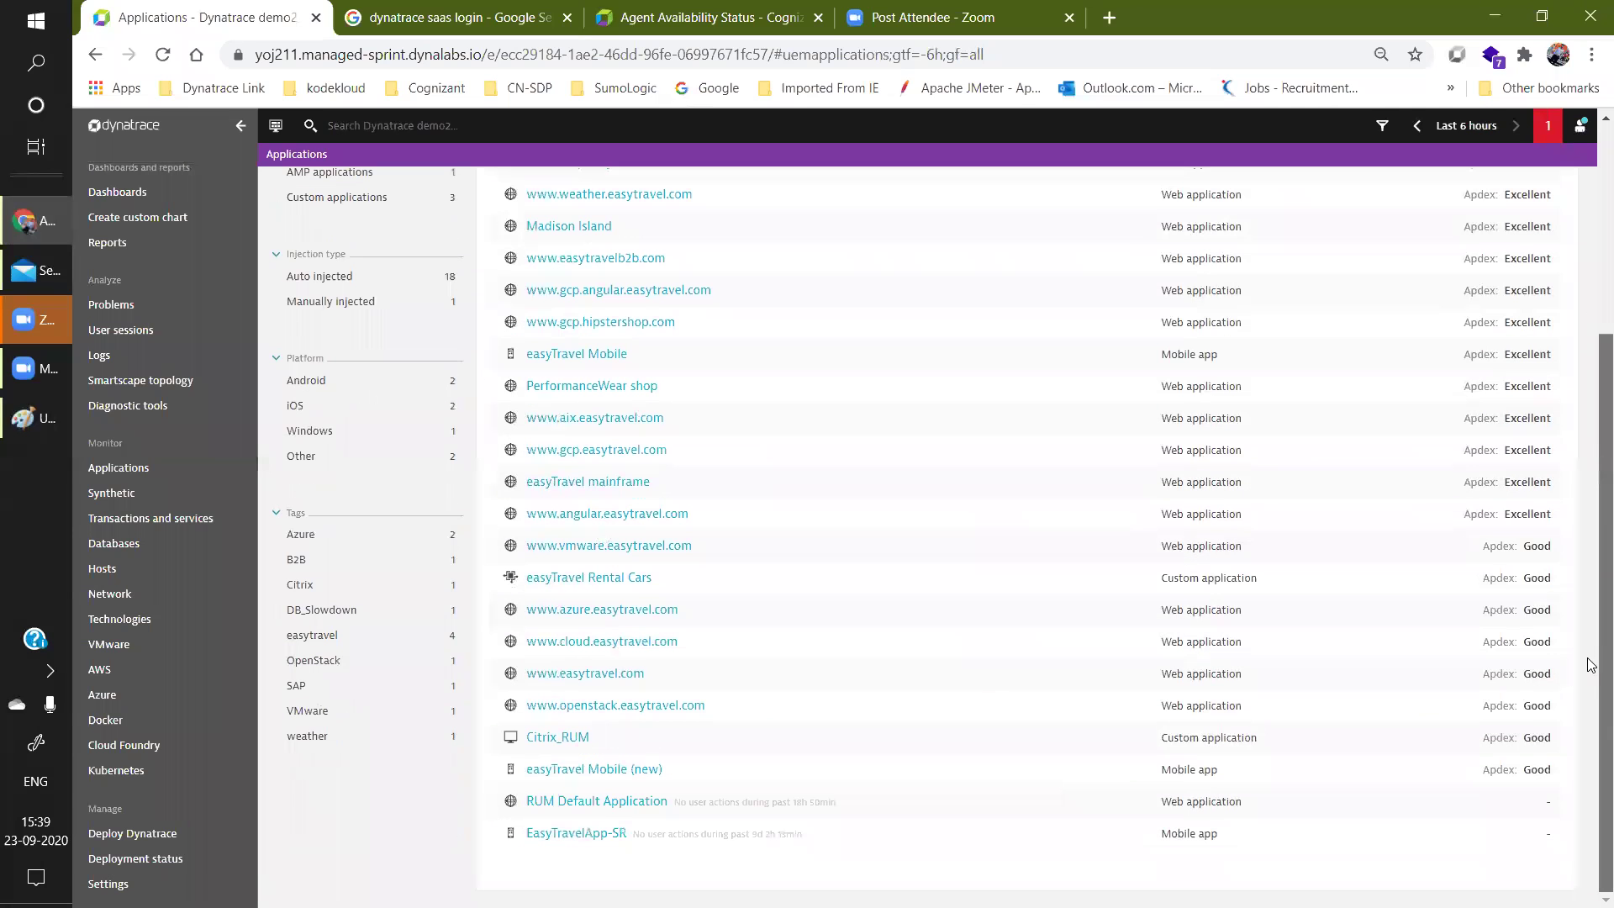
{"action": "scroll", "coordinate": [1591, 484], "scroll_direction": "up", "scroll_amount": 3}
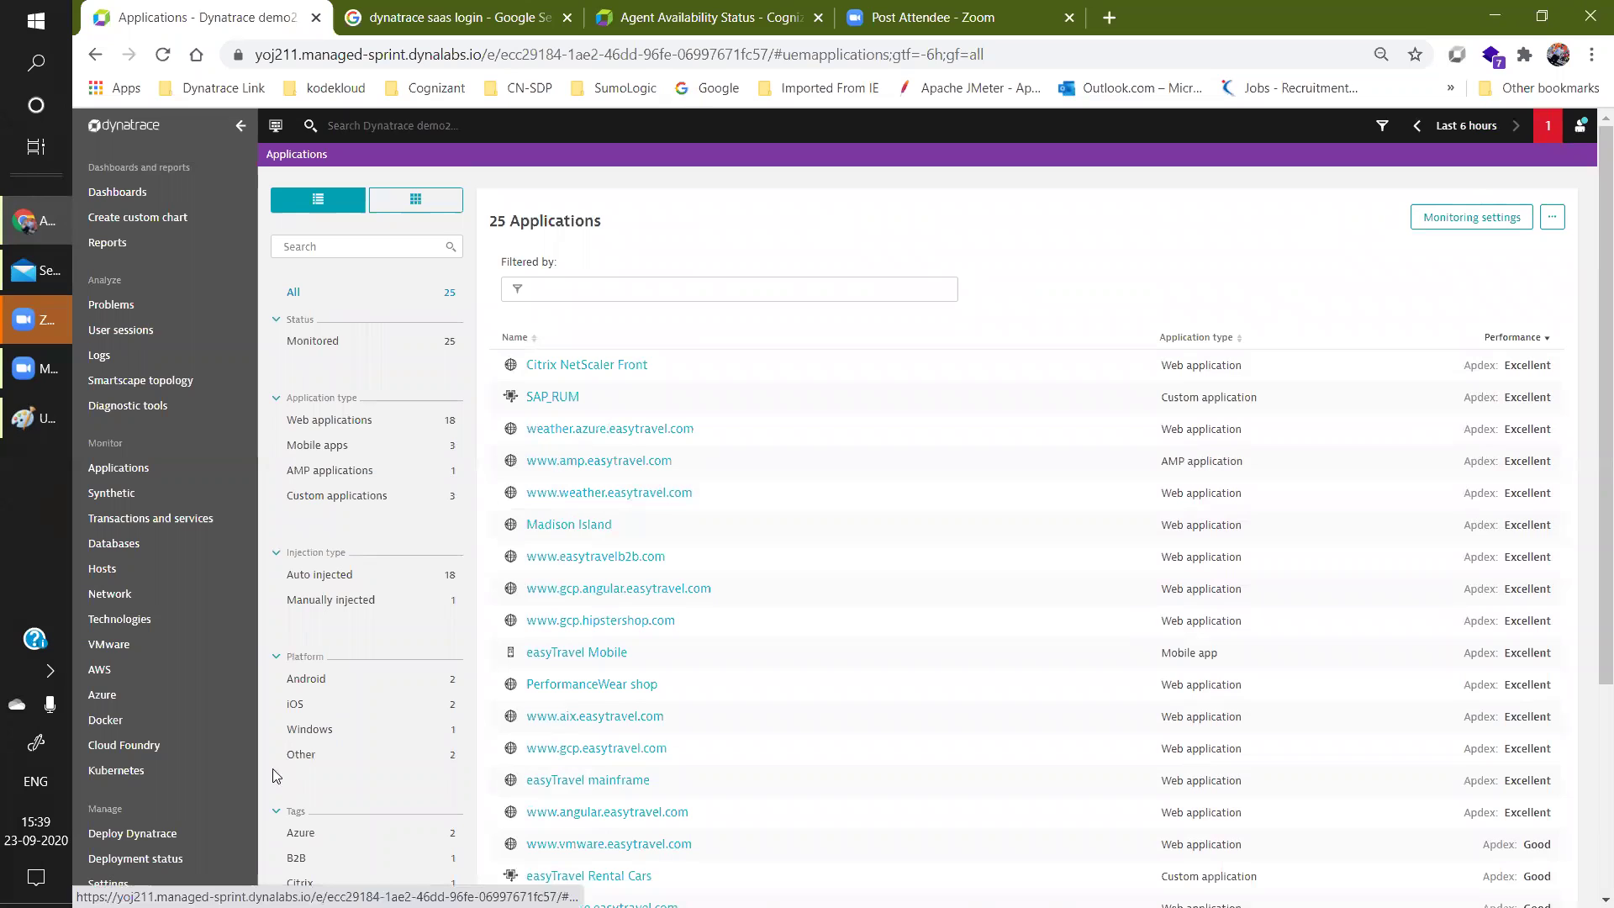
{"action": "left_click", "coordinate": [728, 12]}
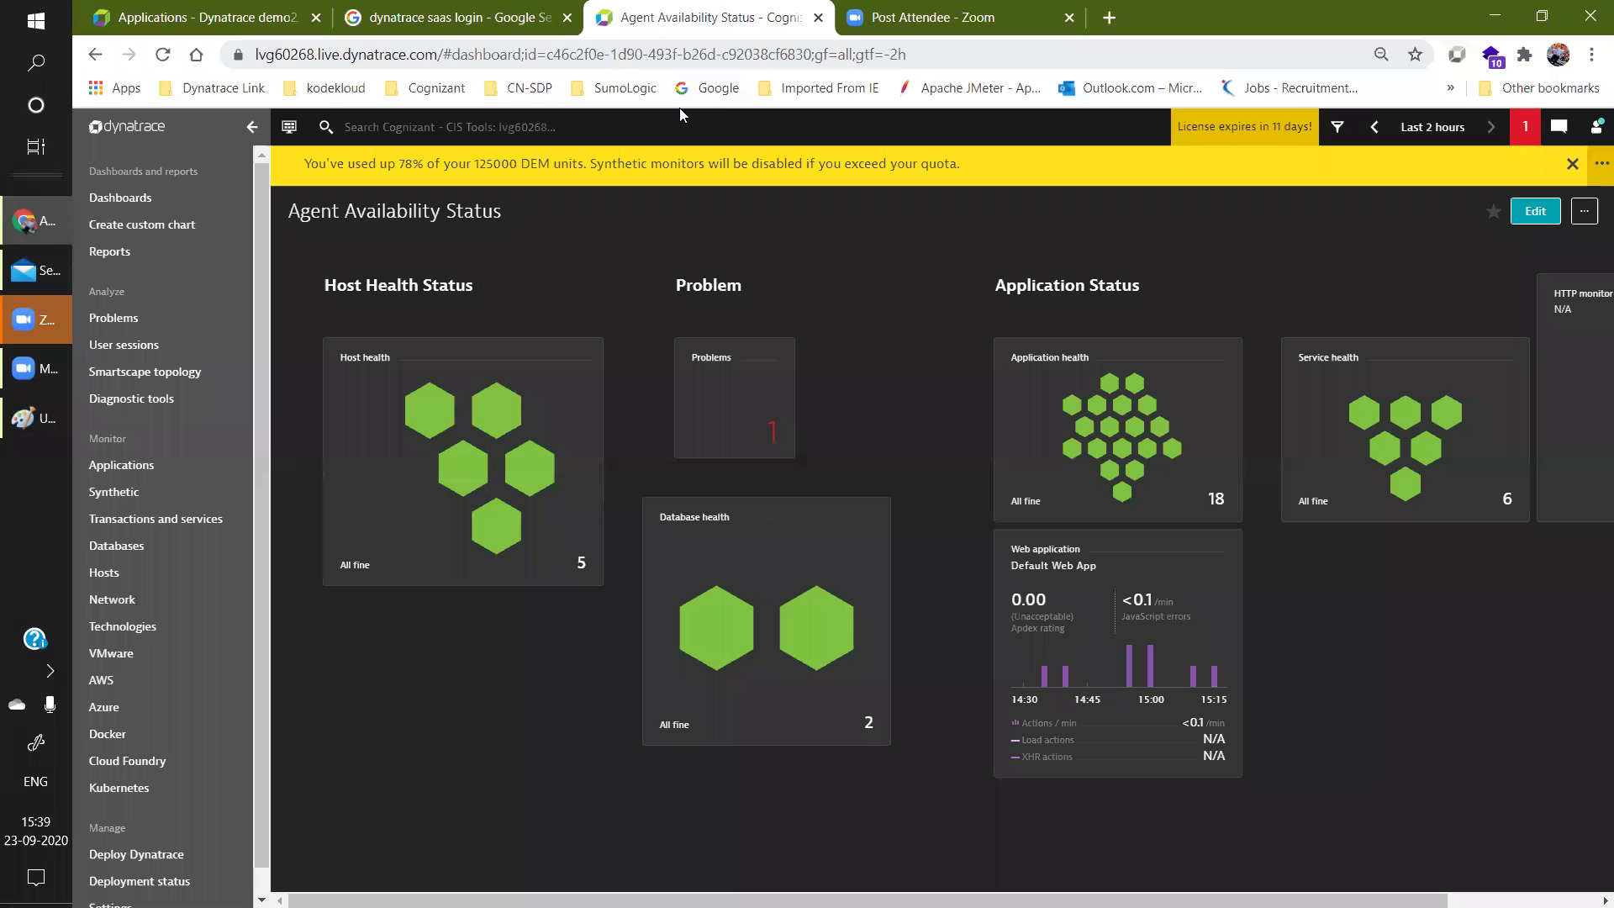
Go to Web and mobile monitoring > Application detection and RUM and create a new detection rule.
{"action": "scroll", "coordinate": [260, 545], "scroll_direction": "down", "scroll_amount": 1}
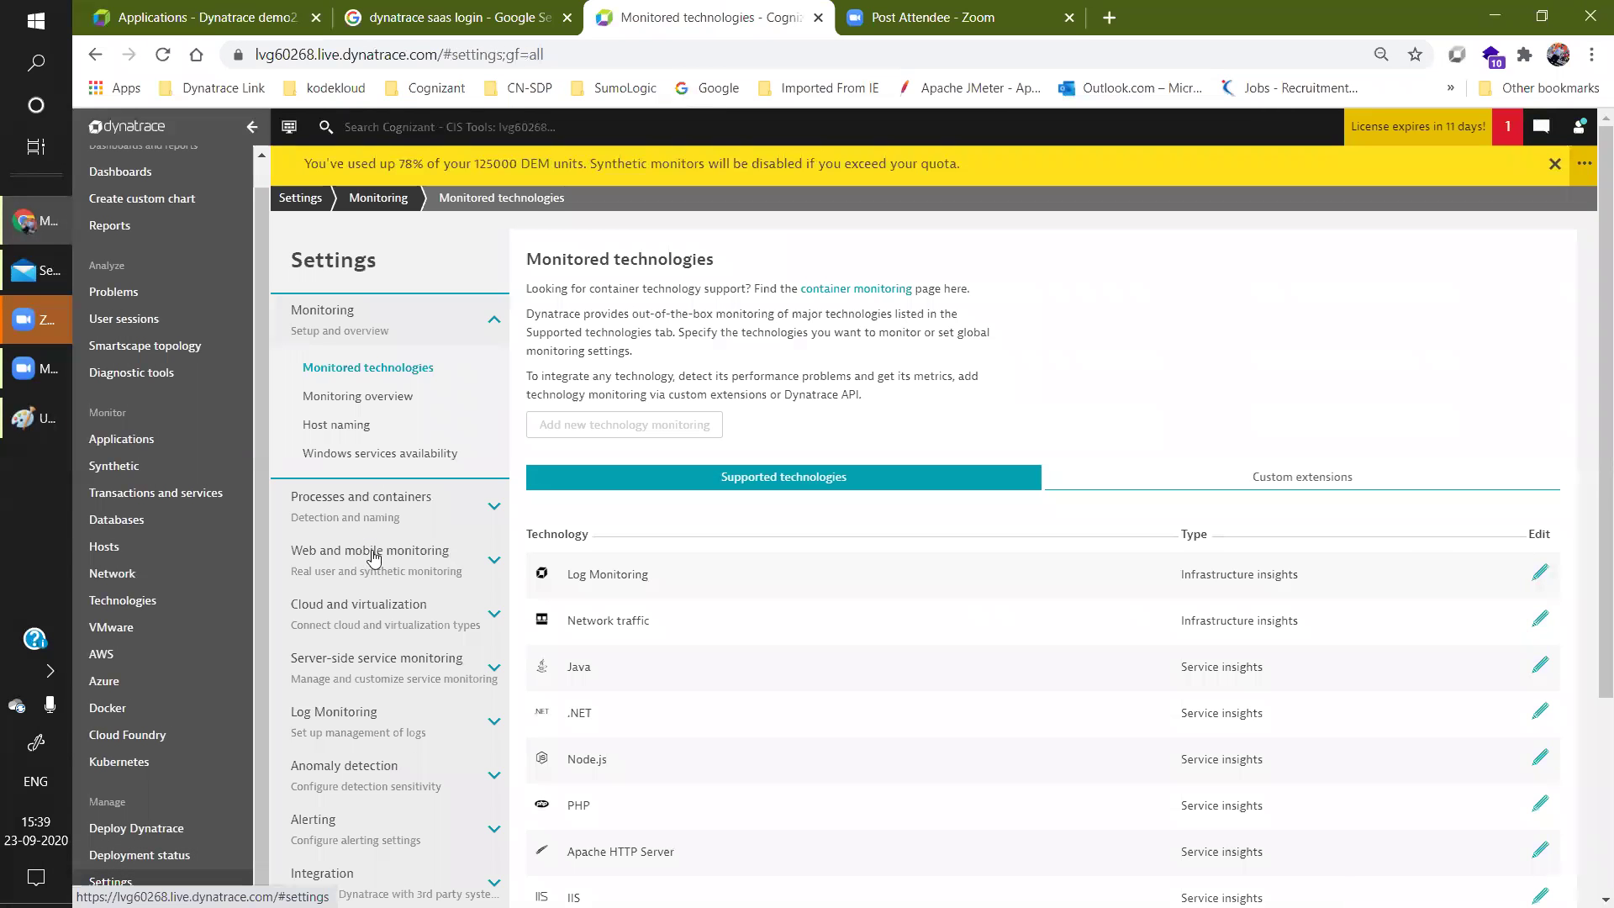
{"action": "left_click", "coordinate": [374, 558]}
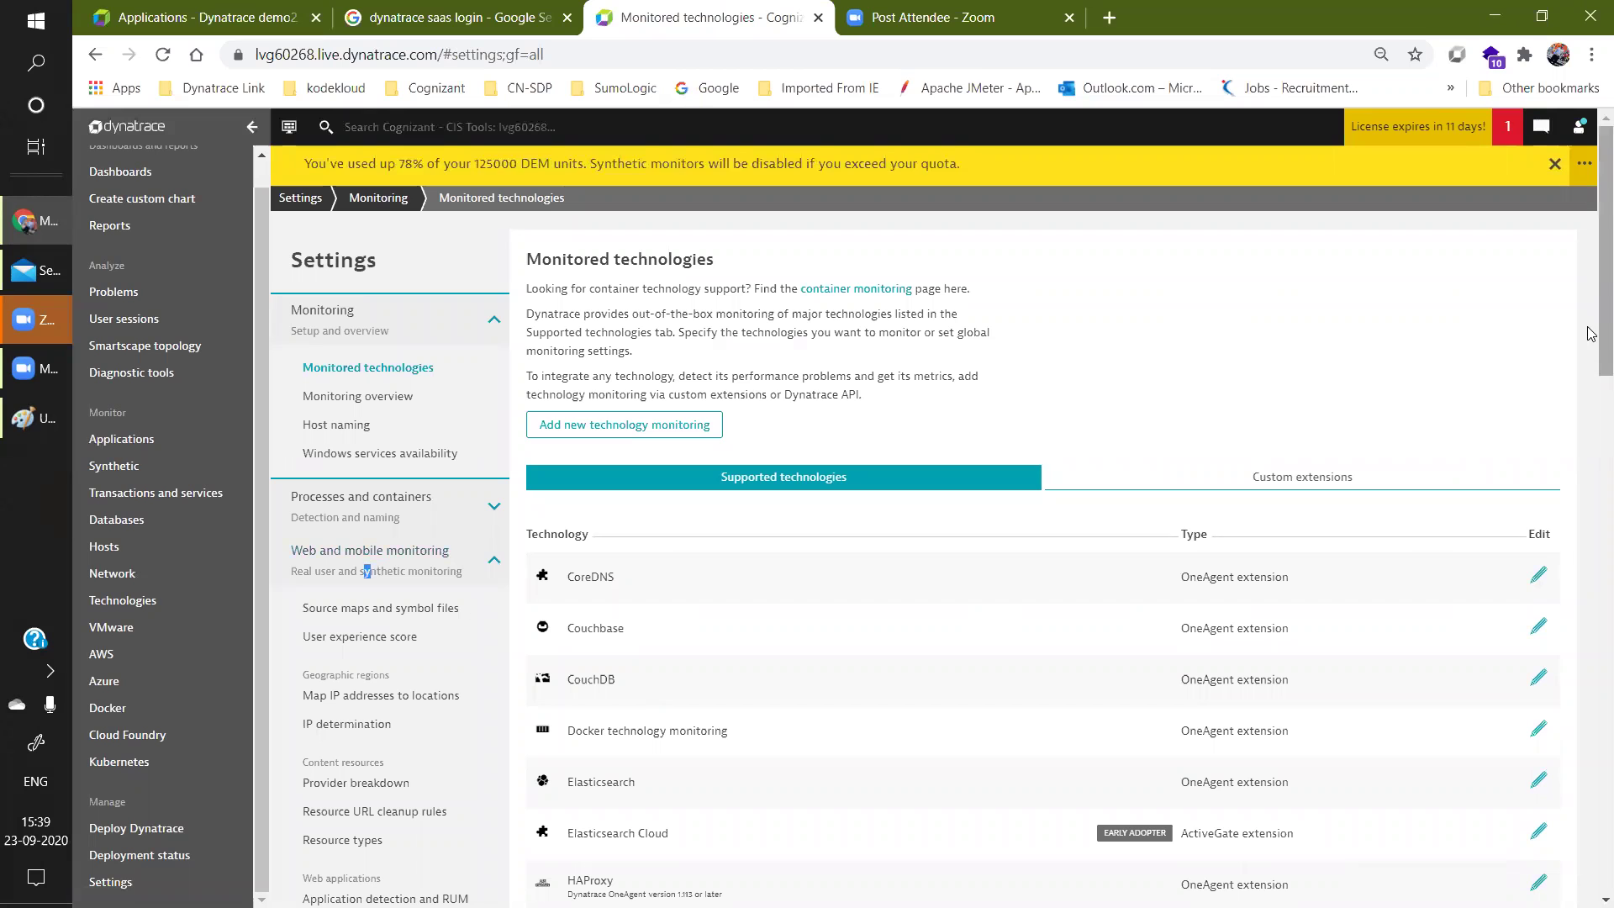
{"action": "scroll", "coordinate": [1592, 341], "scroll_direction": "down", "scroll_amount": 5}
{"action": "left_click", "coordinate": [445, 494]}
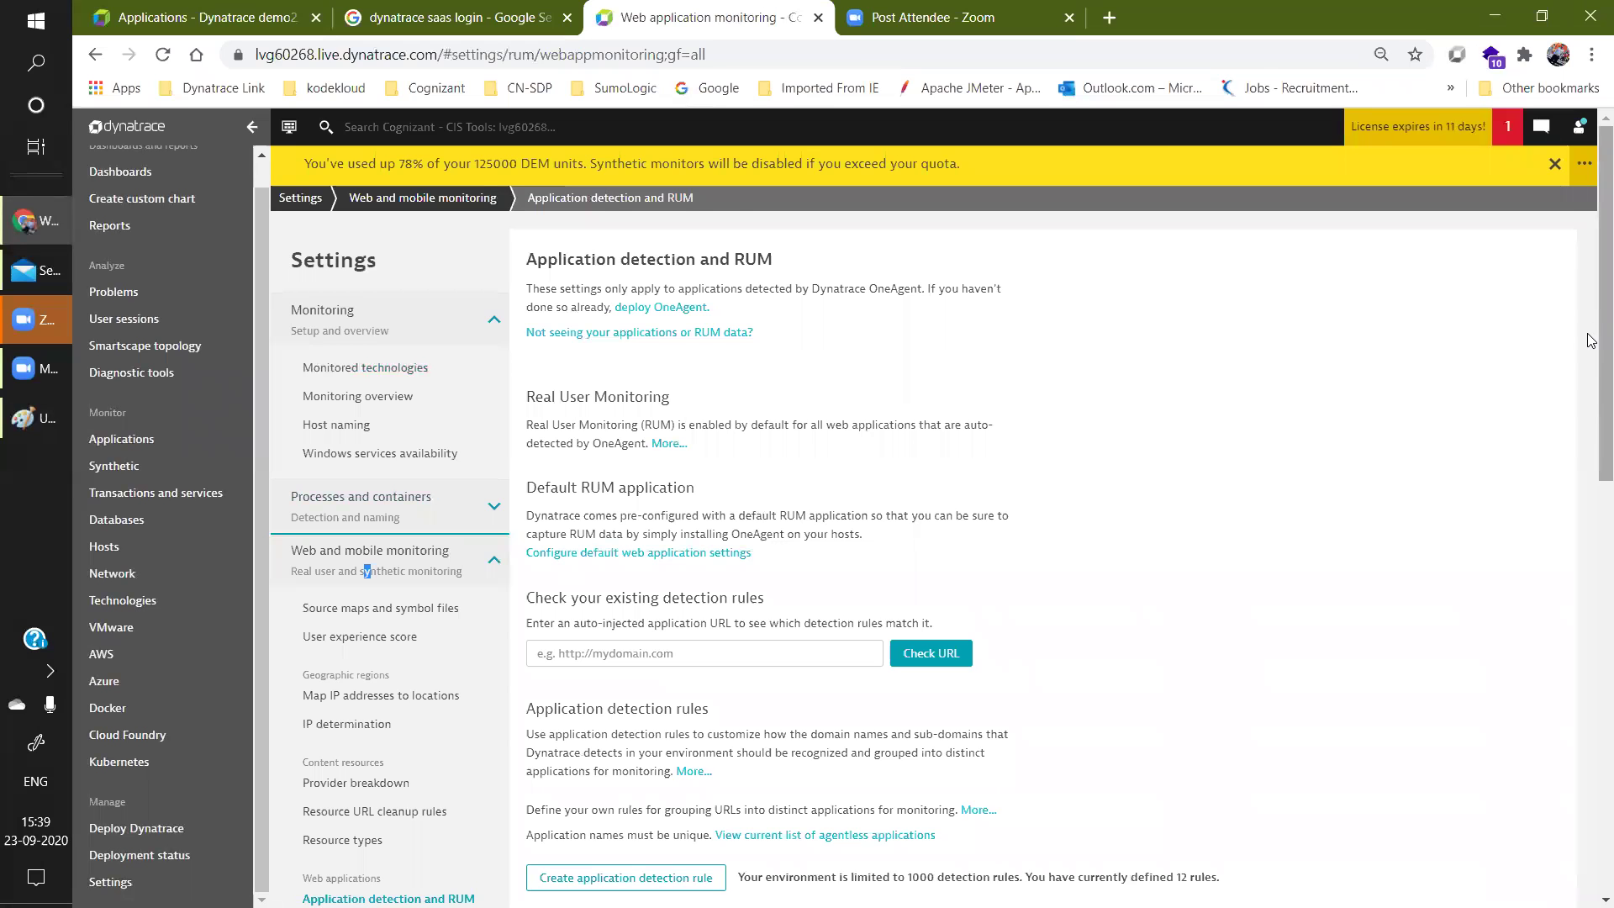
{"action": "scroll", "coordinate": [1592, 336], "scroll_direction": "down", "scroll_amount": 4}
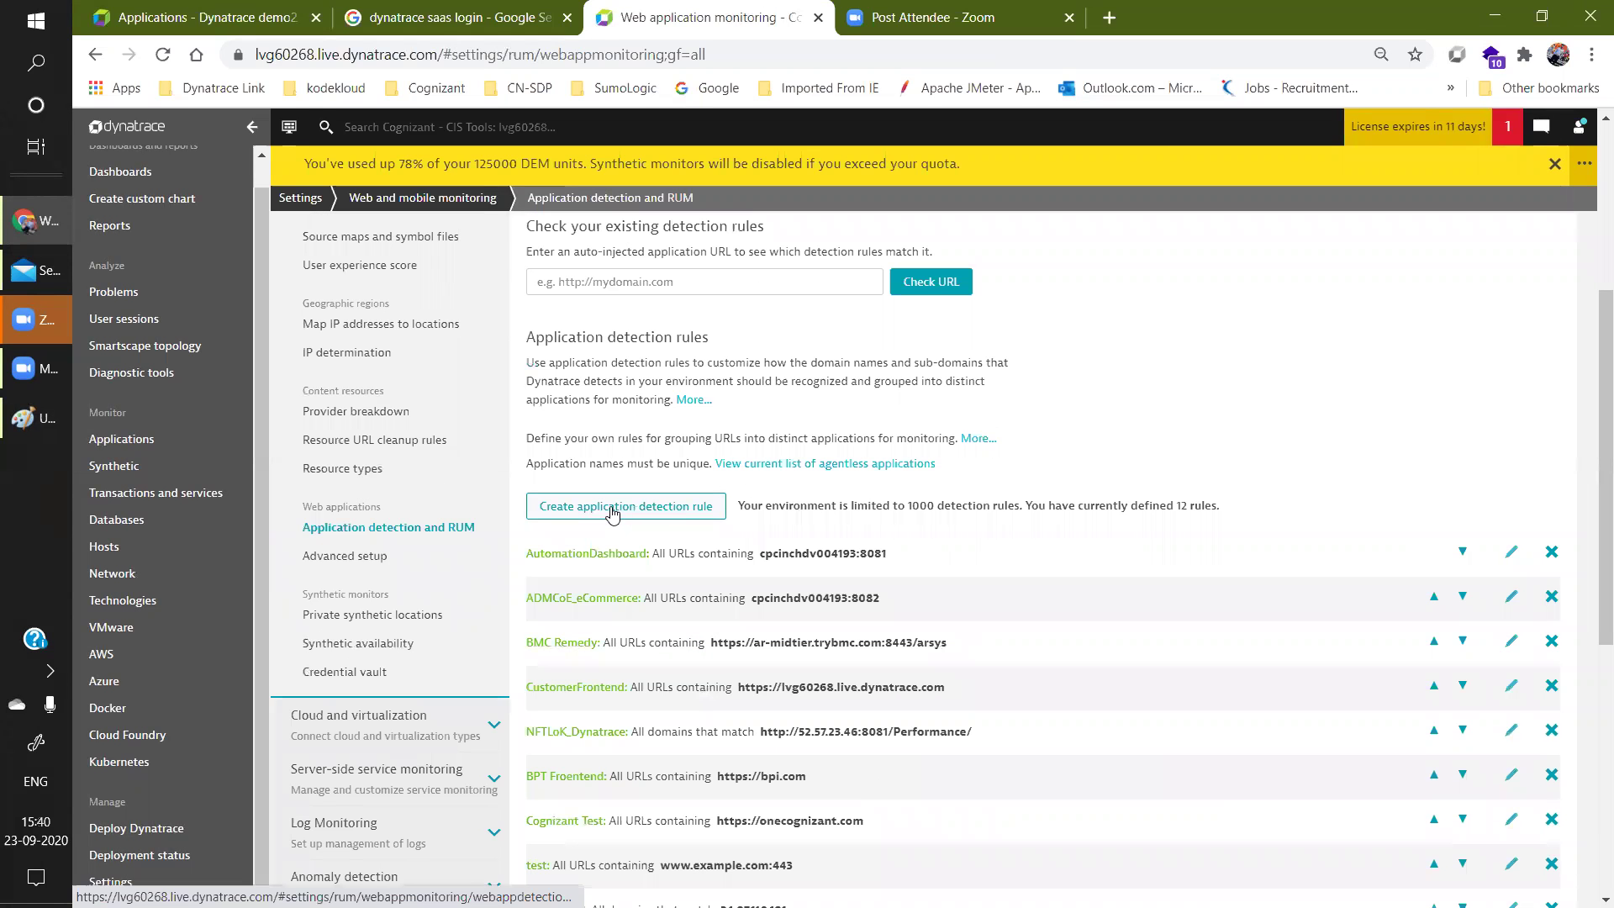
{"action": "left_click", "coordinate": [679, 509]}
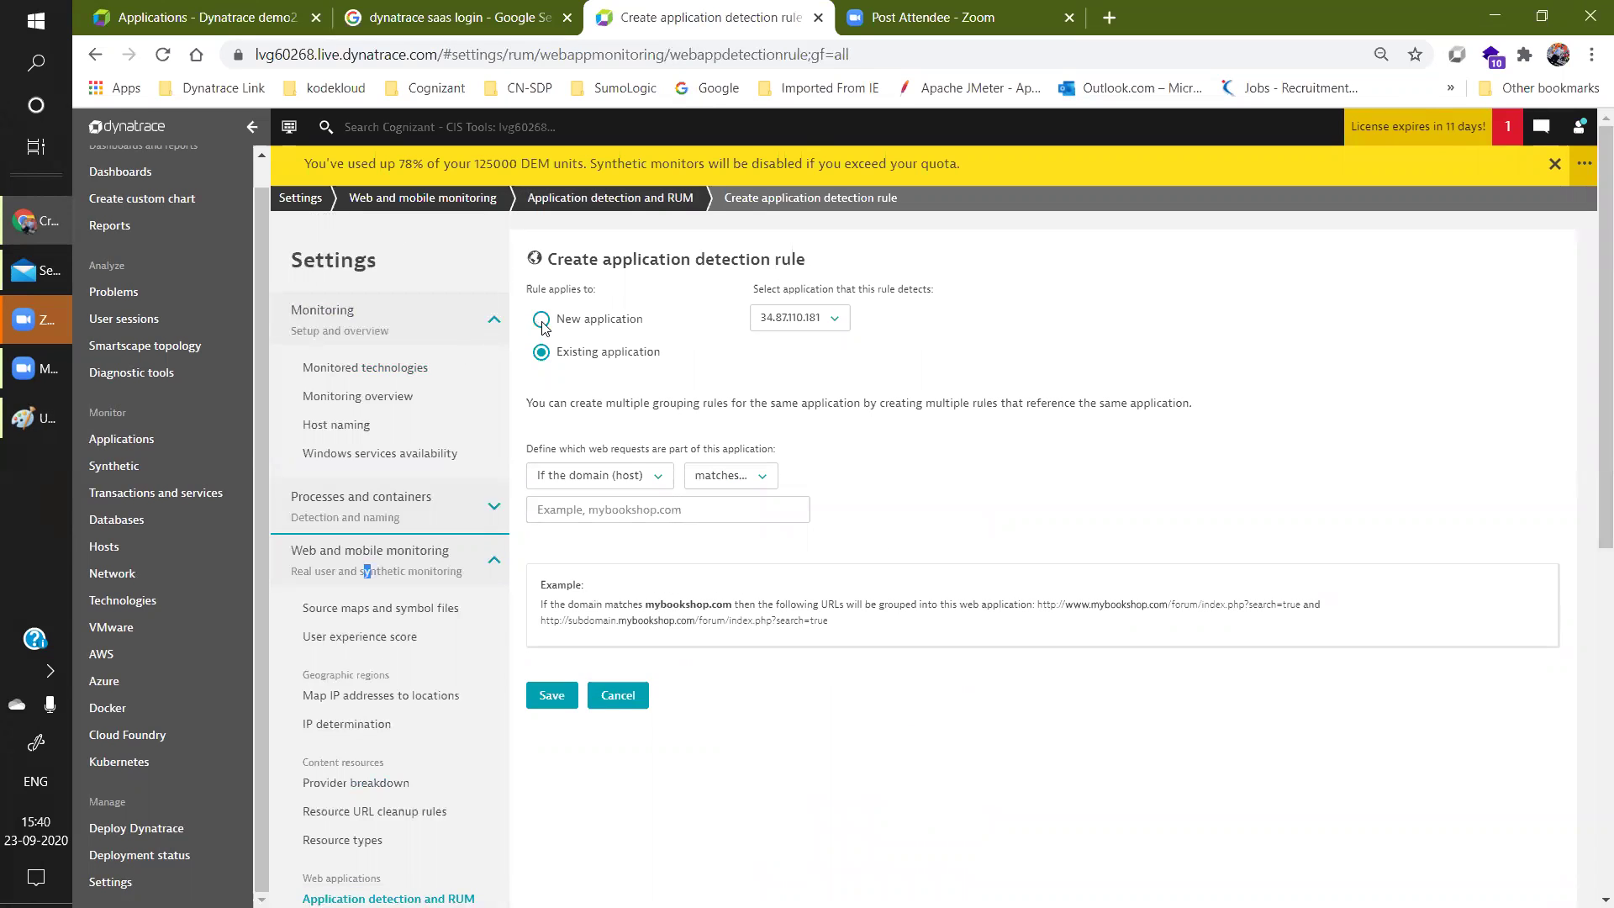
Make the rule apply to a new application named BPIFrontEnd.
{"action": "left_click", "coordinate": [540, 321]}
{"action": "left_click", "coordinate": [875, 315]}
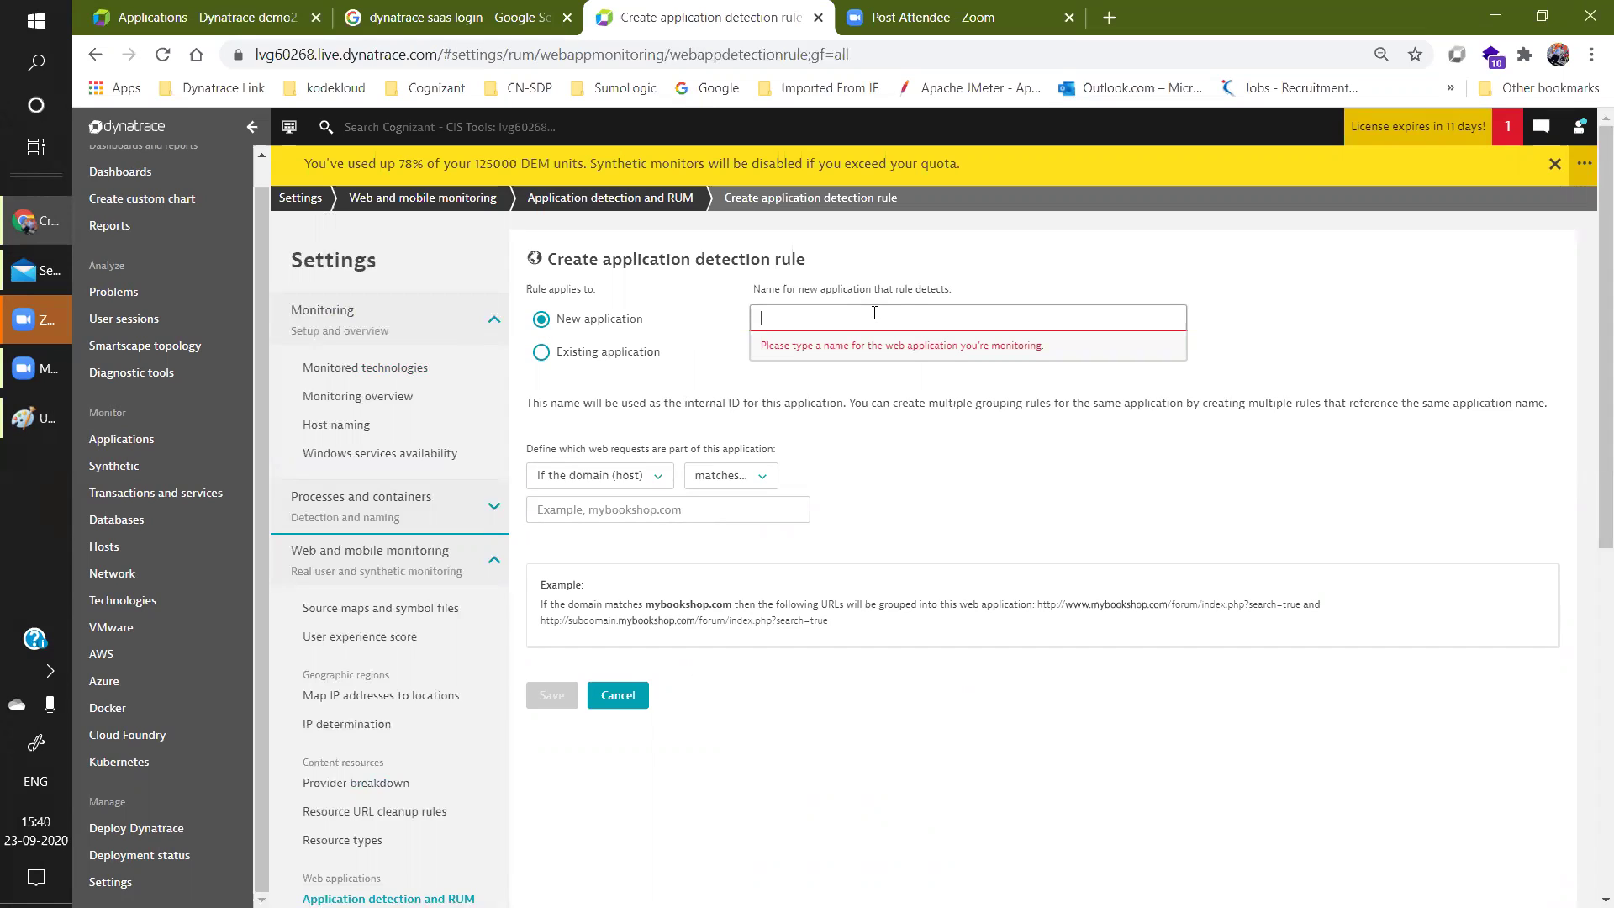
{"action": "type", "text": "TEST"}
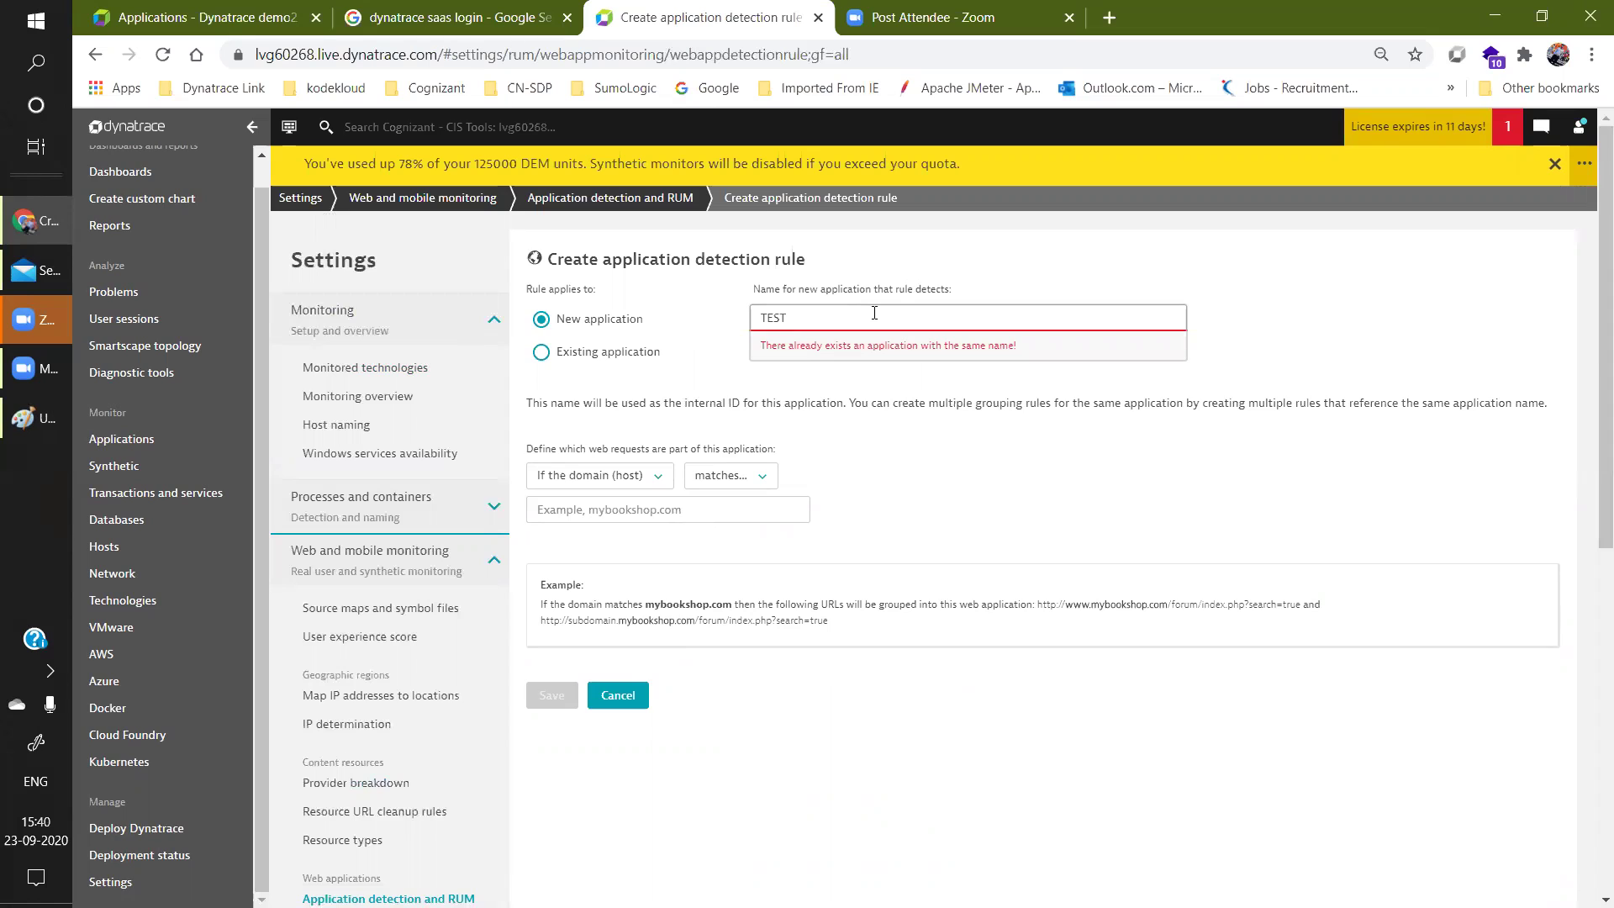
{"action": "key", "text": "BackSpace"}
{"action": "key", "text": "BackSpace"}
{"action": "key", "text": "BackSpace"}
{"action": "key", "text": "BackSpace"}
{"action": "type", "text": "BPIFR"}
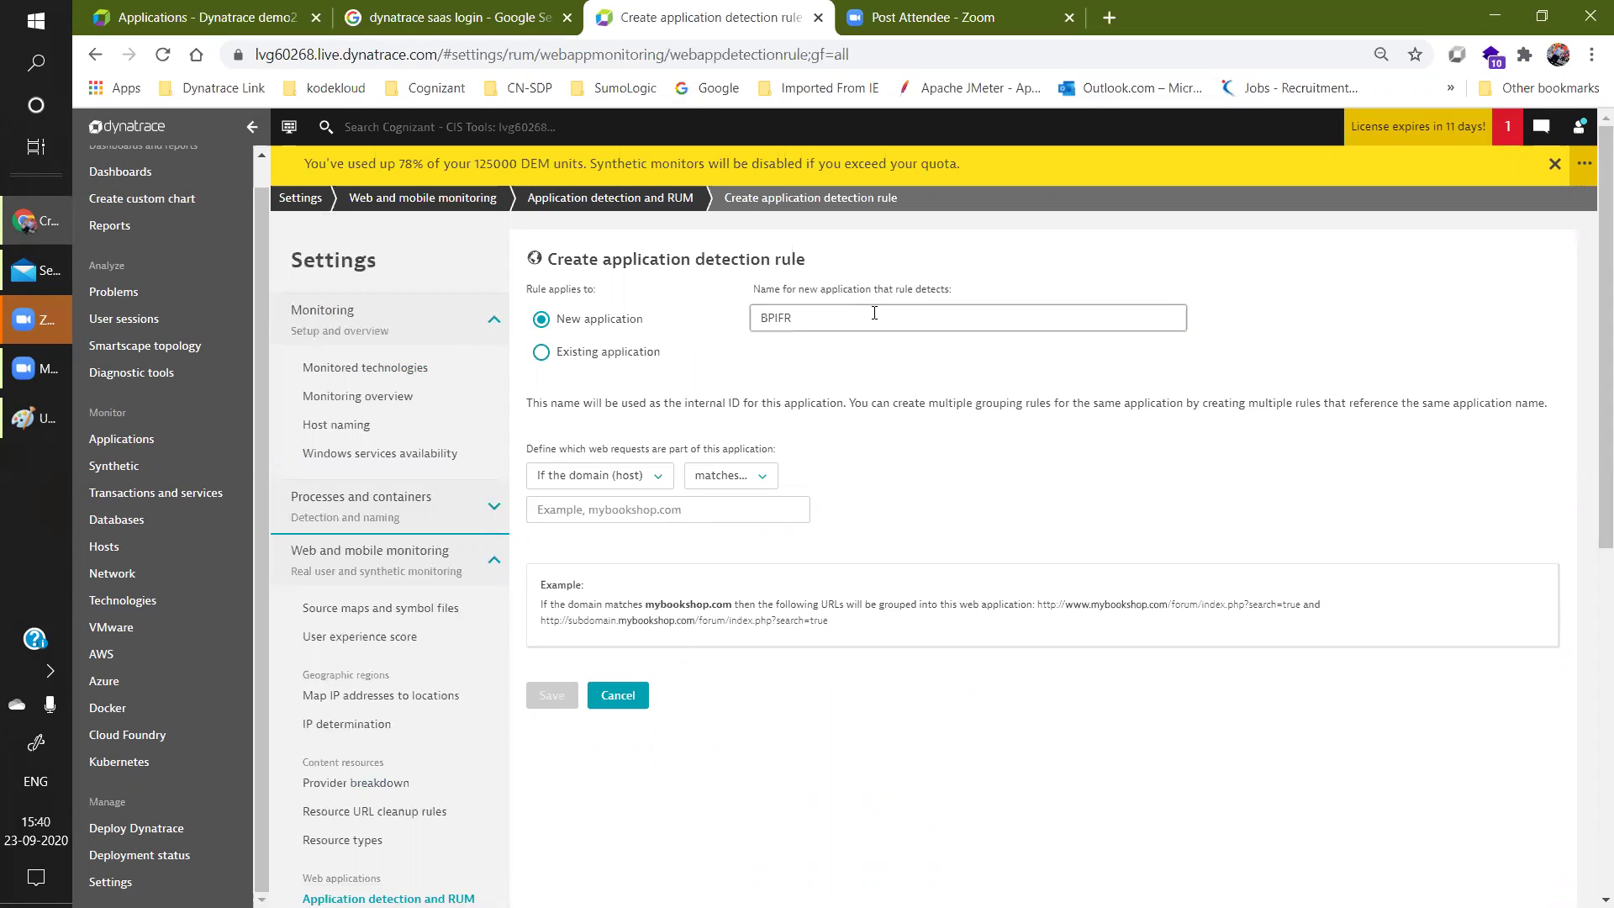
{"action": "key", "text": "BackSpace"}
{"action": "key", "text": "BackSpace"}
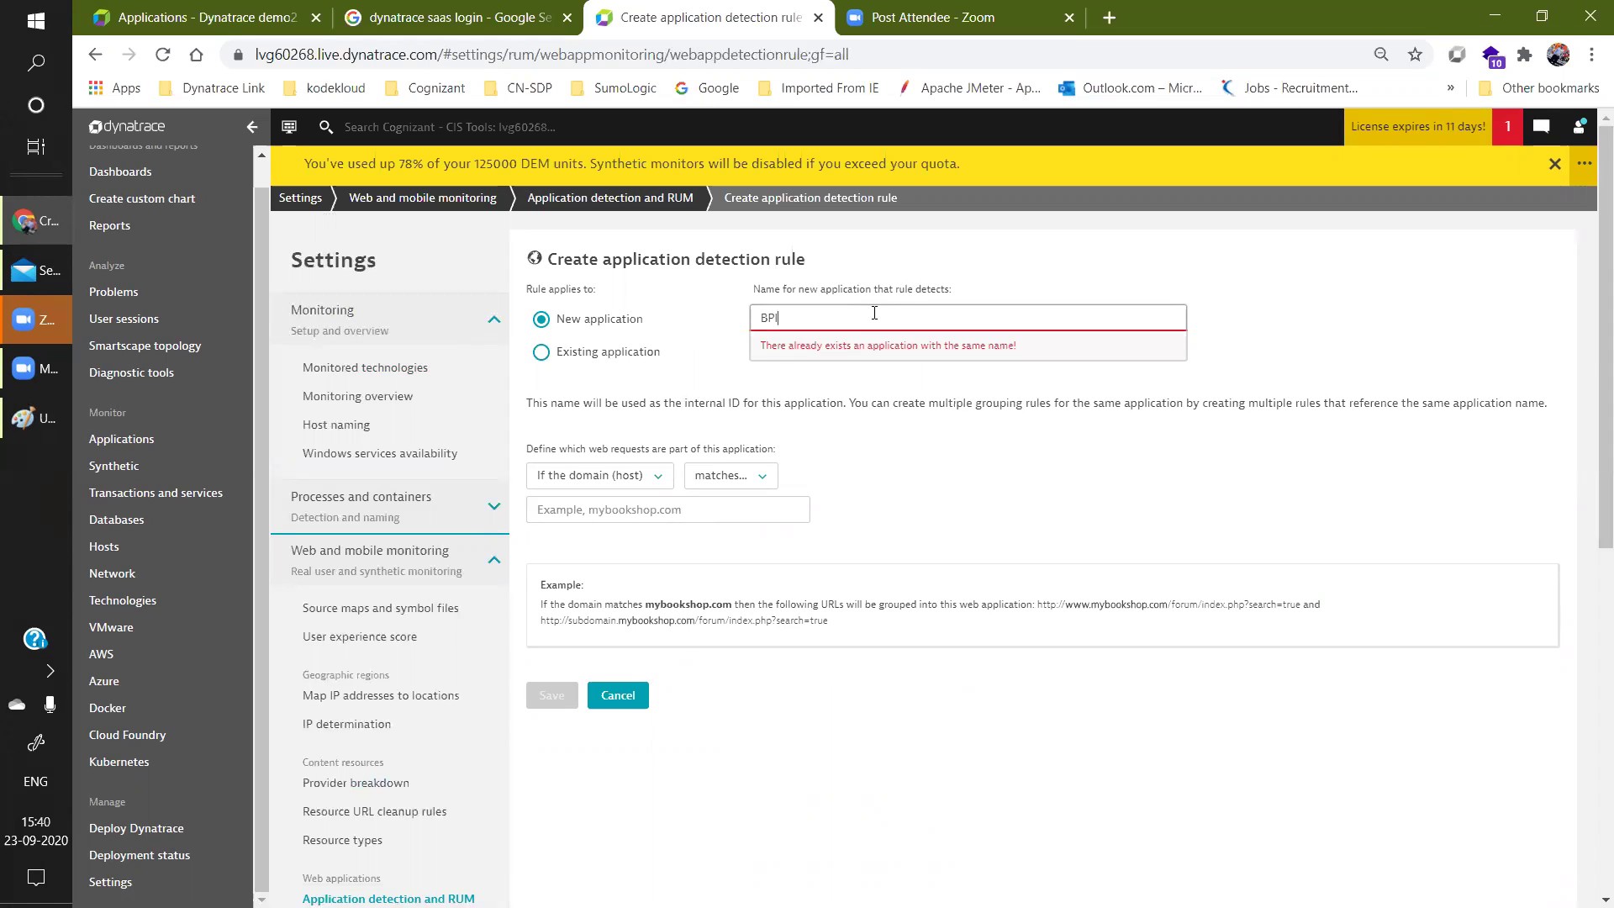
{"action": "type", "text": "F"}
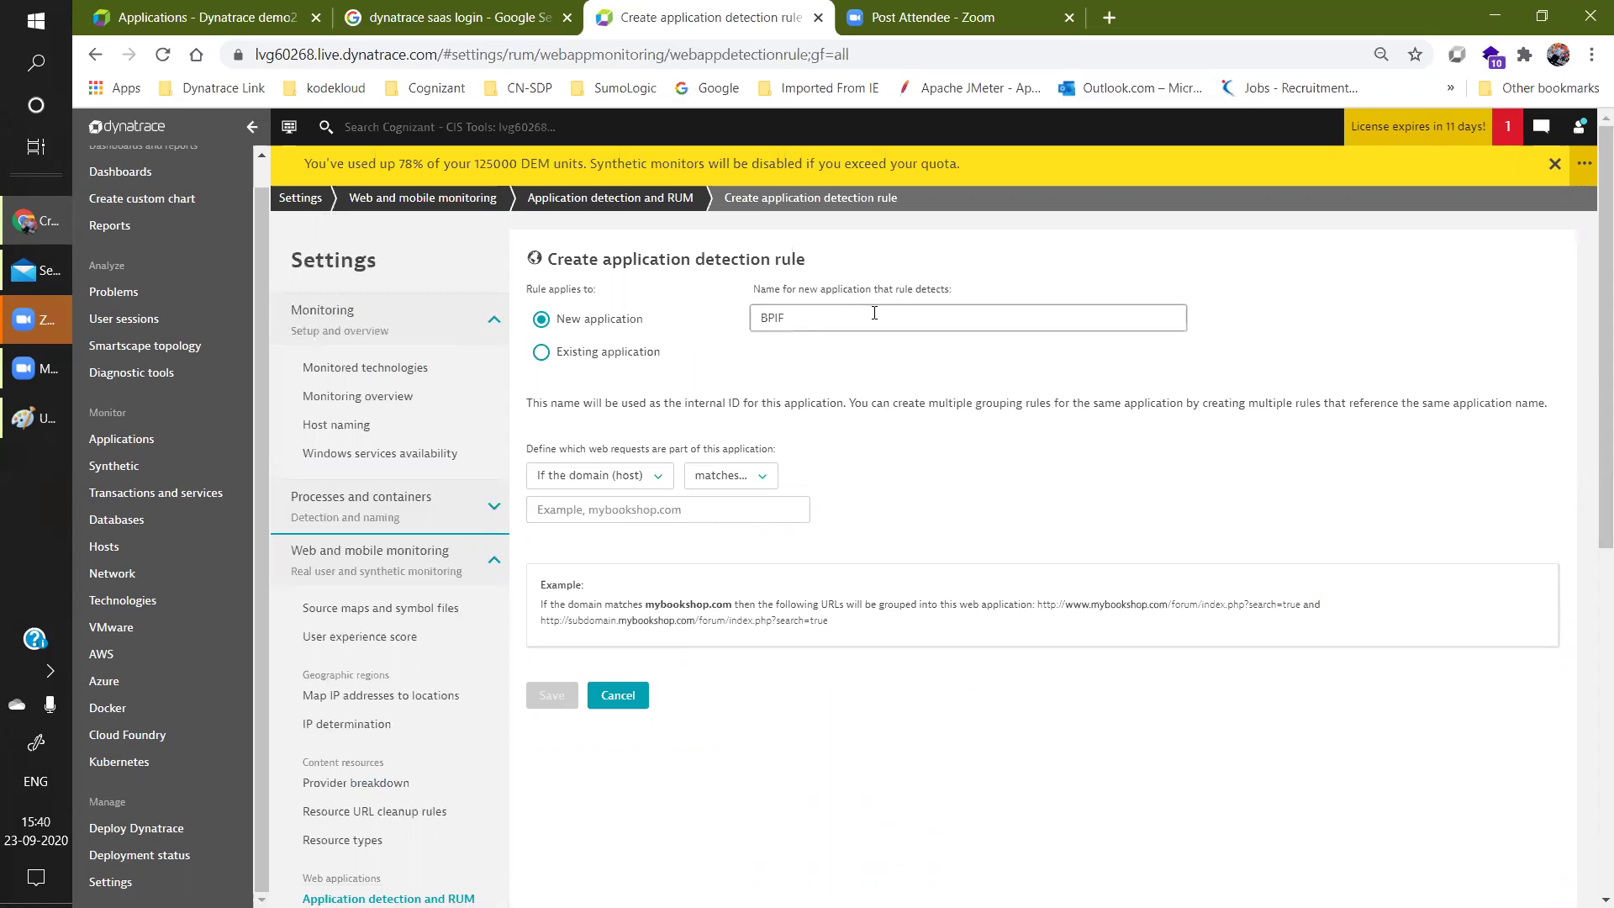
{"action": "type", "text": "rontEnd"}
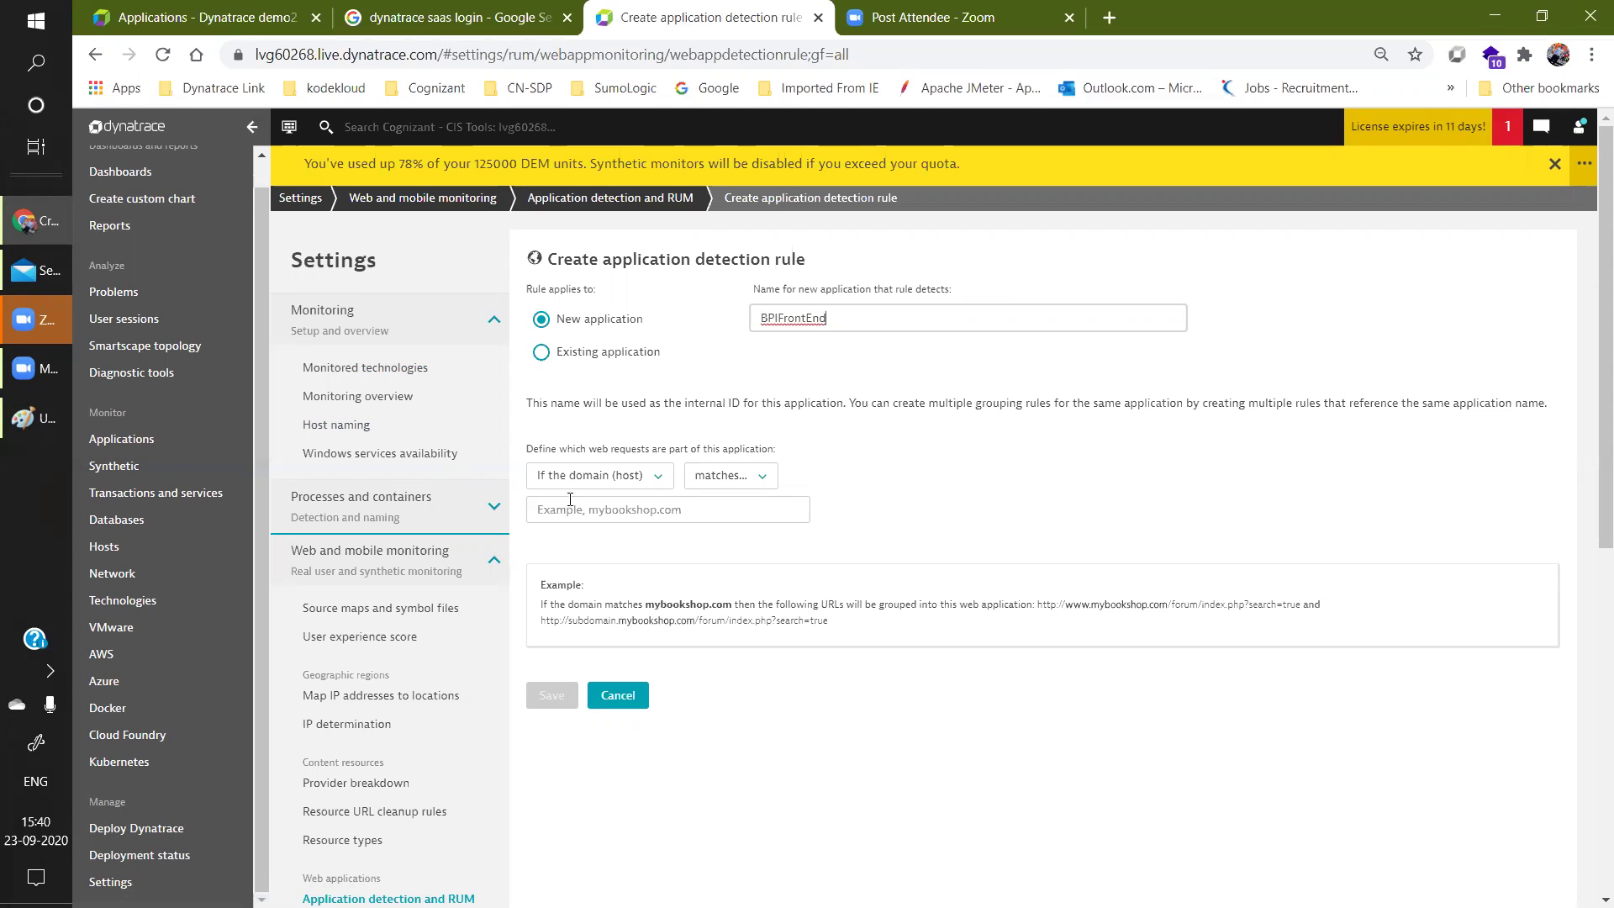
{"action": "left_click", "coordinate": [619, 476]}
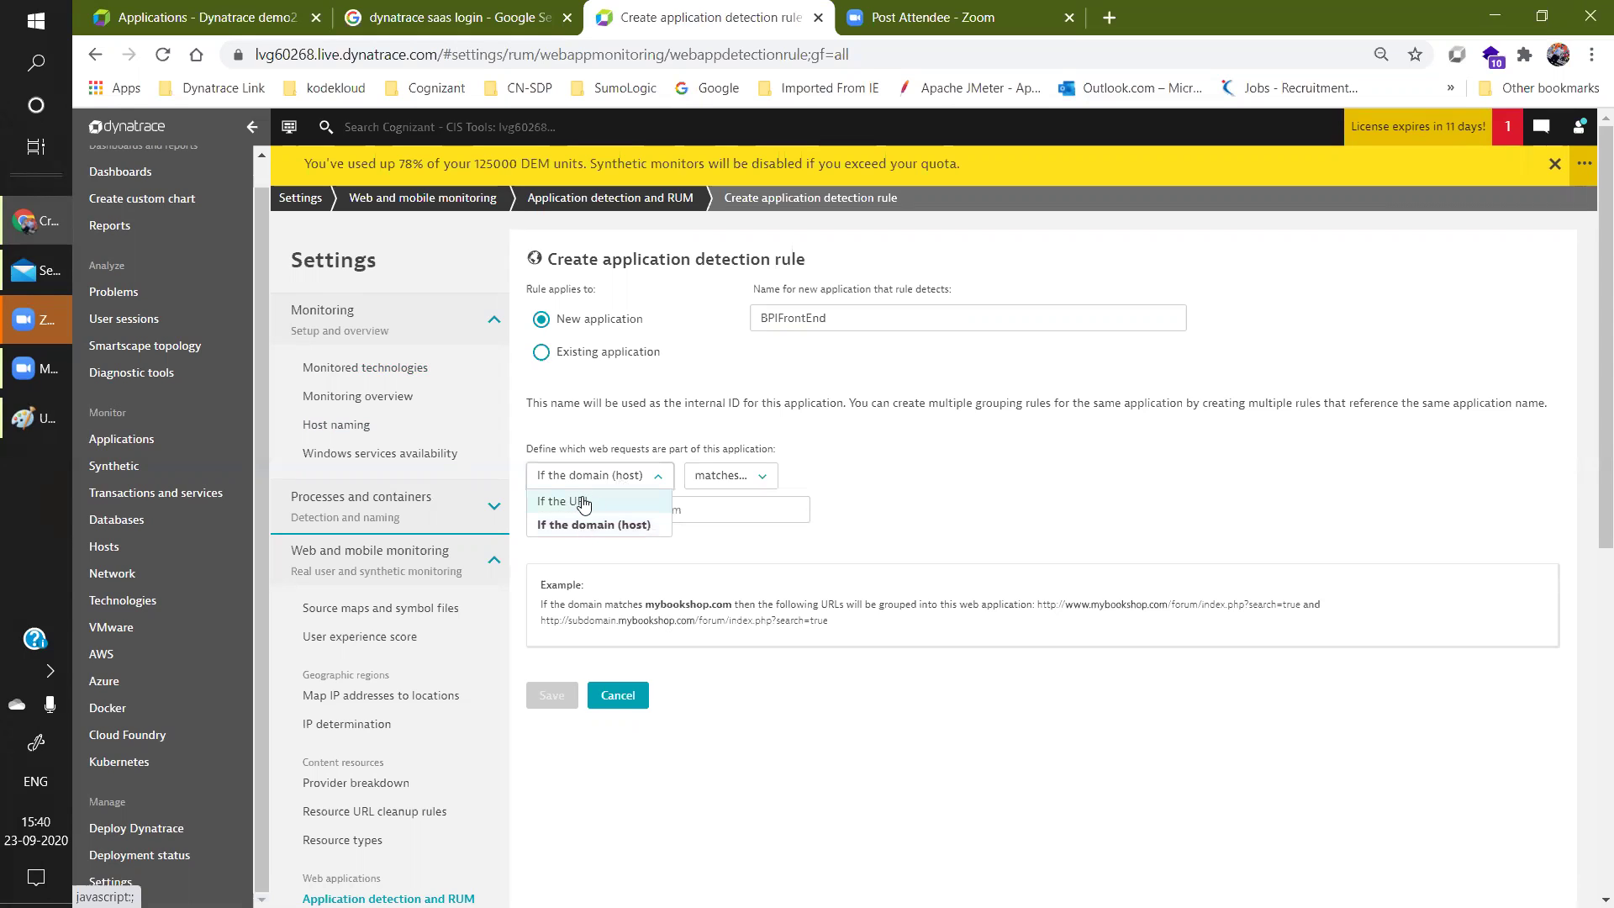
{"action": "left_click", "coordinate": [585, 503]}
{"action": "left_click", "coordinate": [625, 513]}
{"action": "type", "text": "htt"}
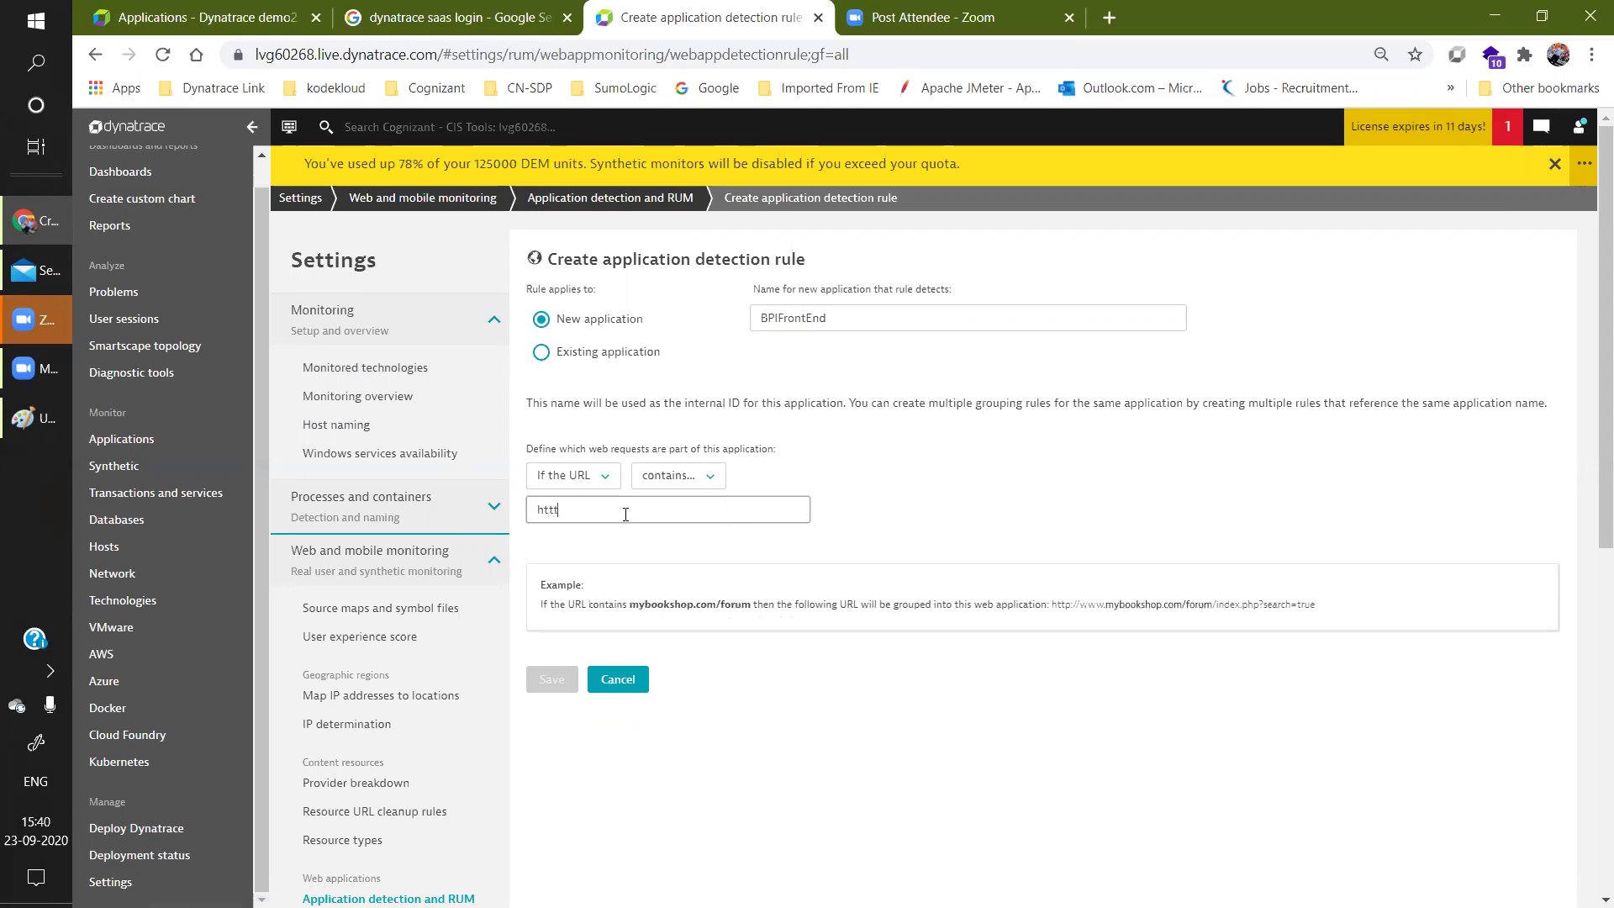
{"action": "type", "text": "ps://www.bpi.com"}
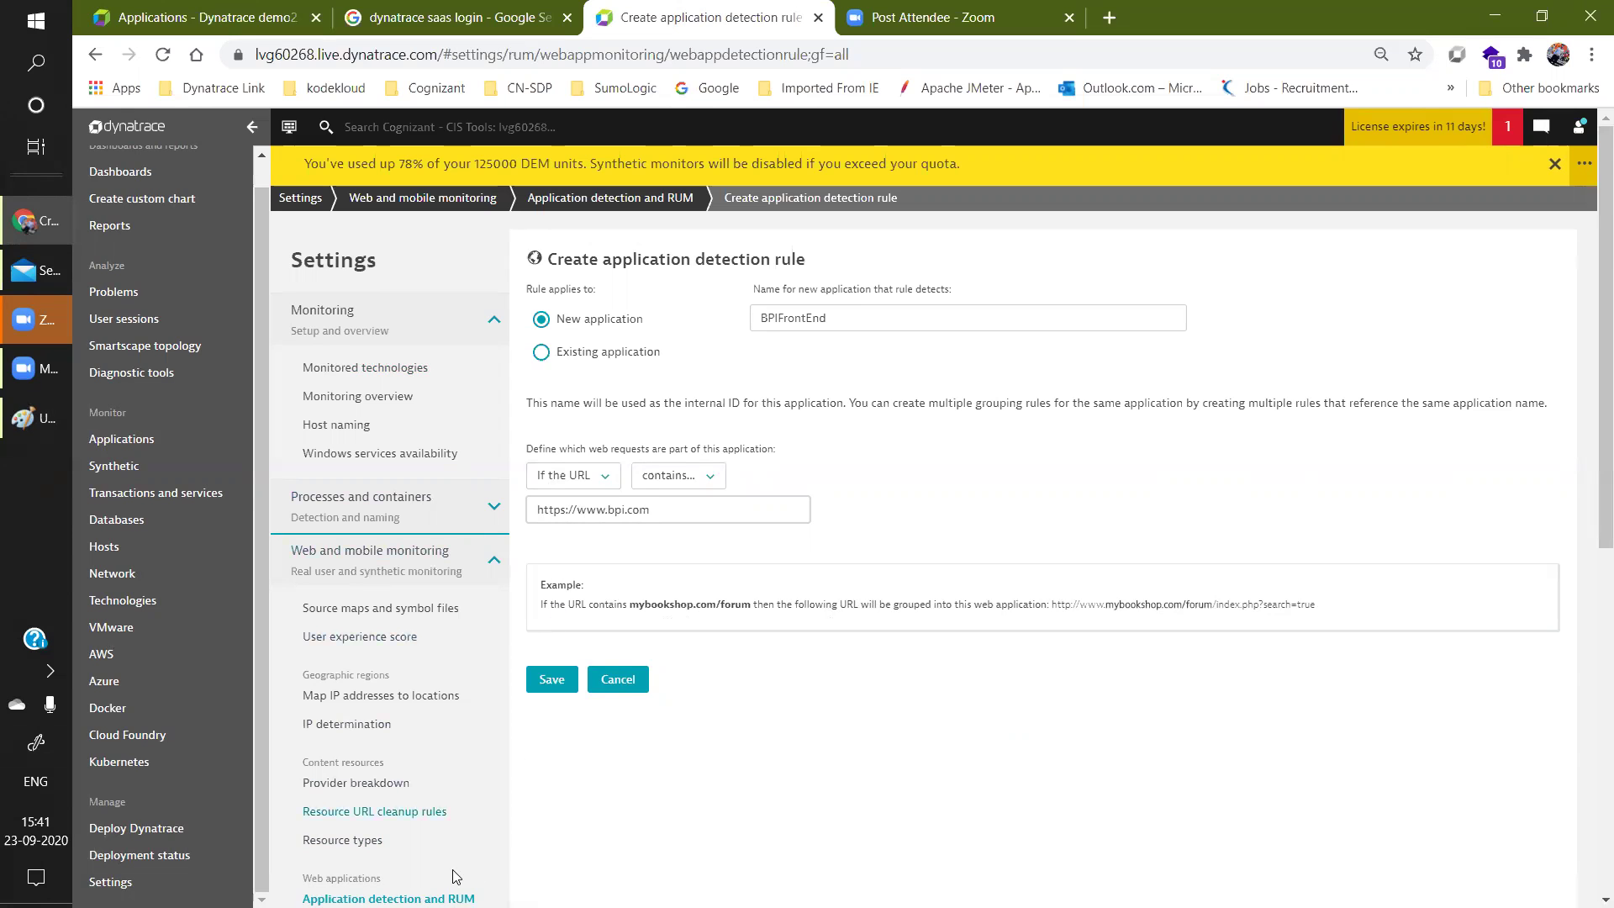
{"action": "mouse_move", "coordinate": [1602, 385]}
{"action": "left_mouse_down"}
{"action": "mouse_move", "coordinate": [1602, 446]}
{"action": "mouse_move", "coordinate": [1601, 373]}
{"action": "left_mouse_up"}
{"action": "left_click", "coordinate": [543, 684]}
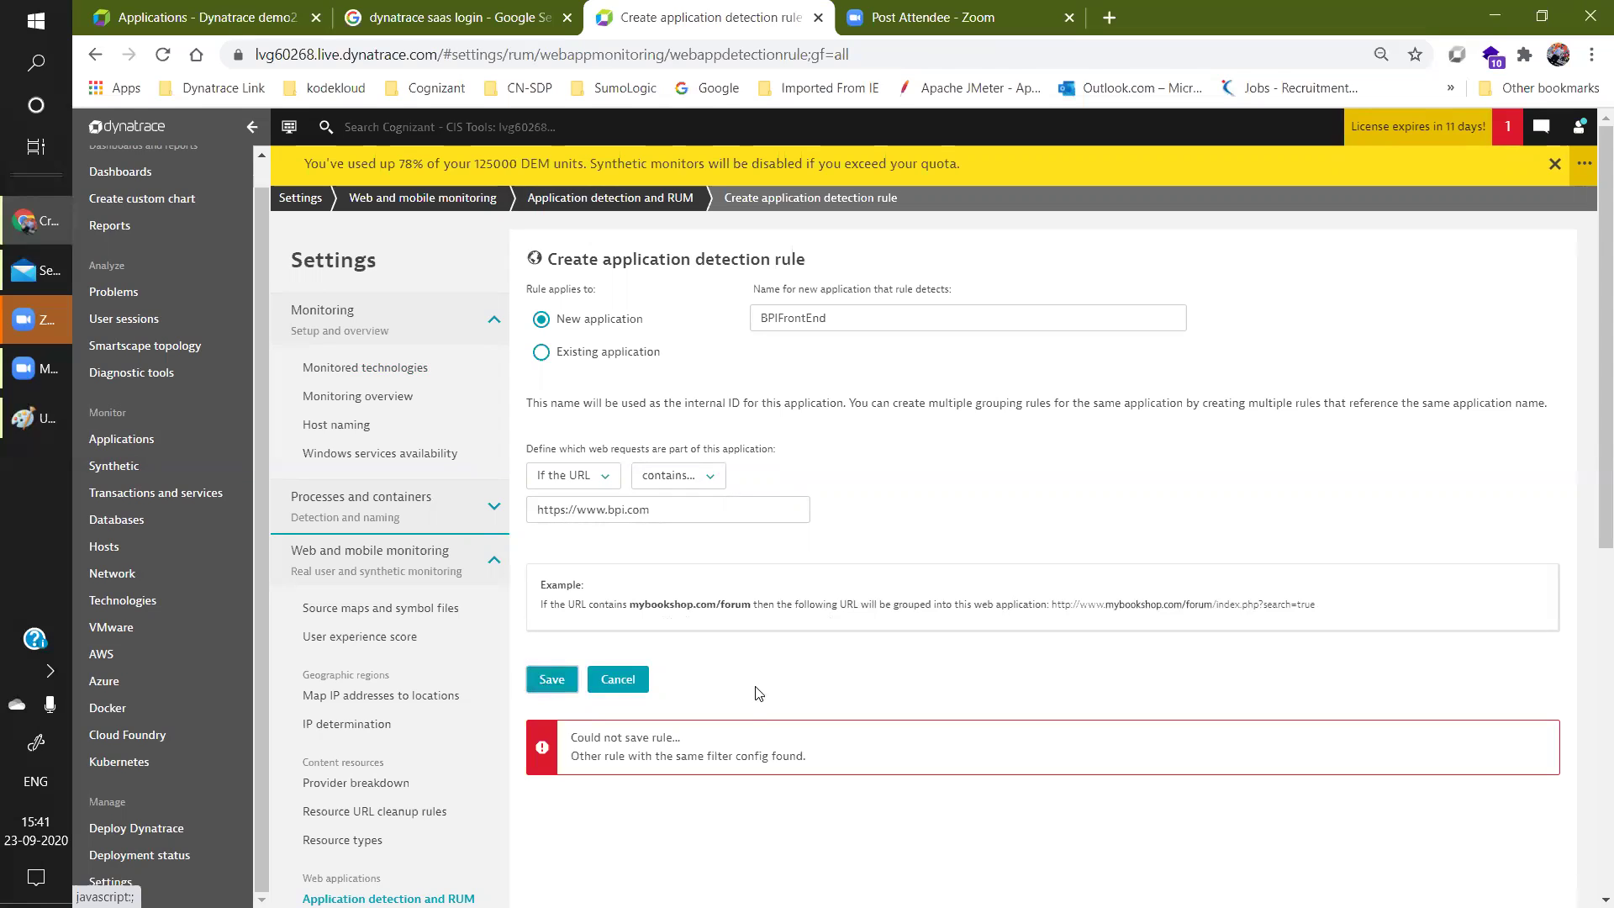
{"action": "left_click", "coordinate": [674, 502]}
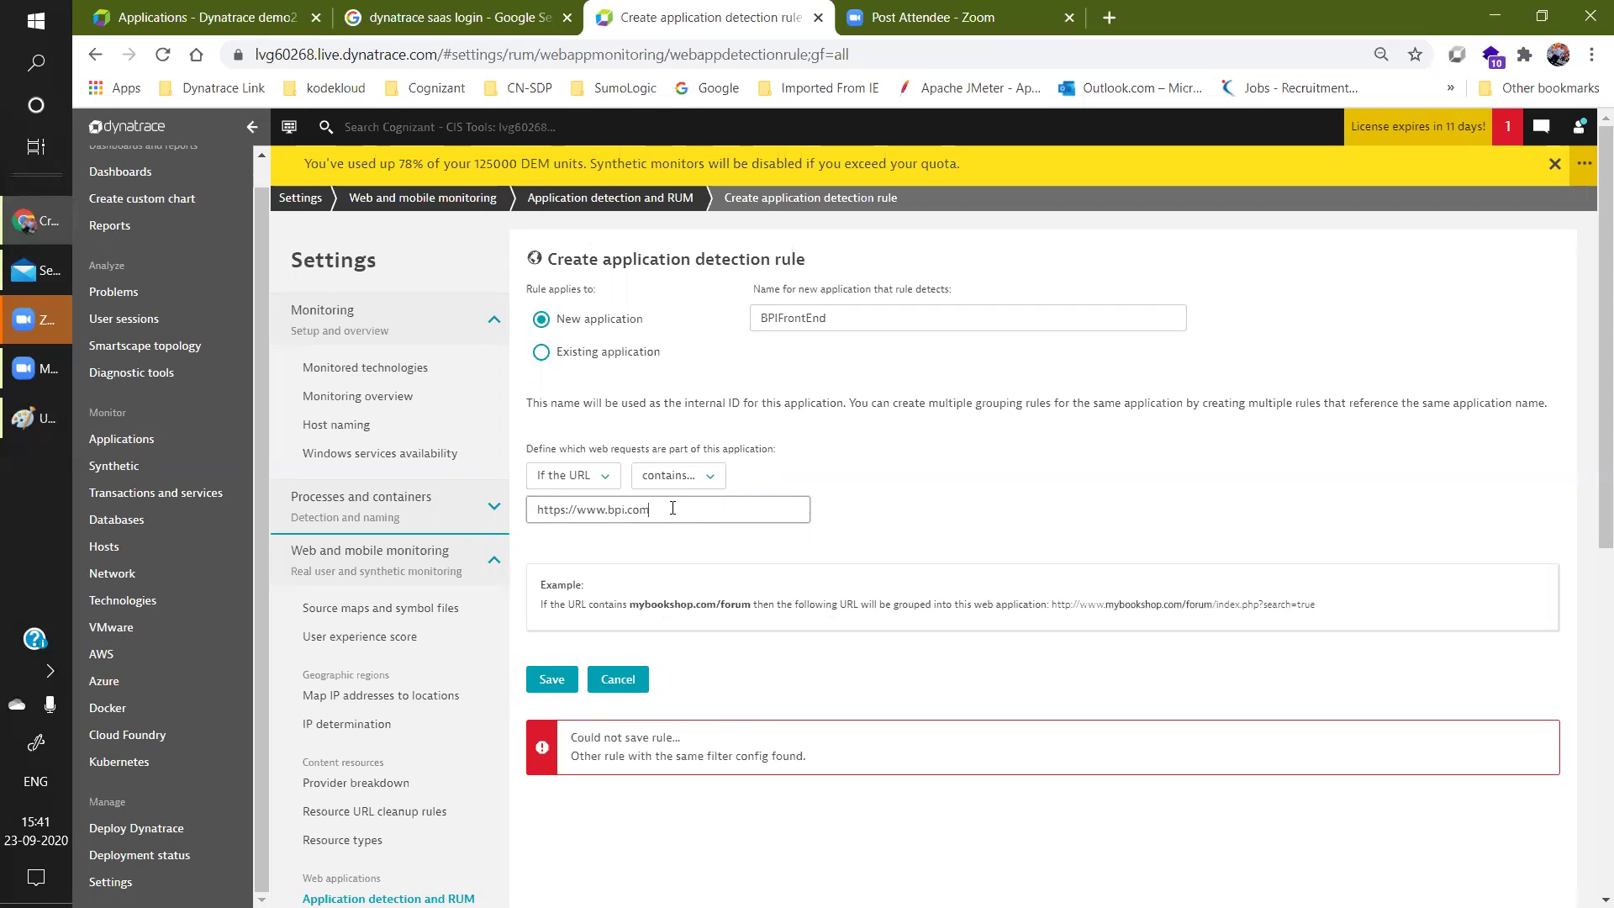
{"action": "key", "text": "BackSpace"}
{"action": "key", "text": "BackSpace"}
{"action": "type", "text": "ortal.com"}
{"action": "left_click", "coordinate": [540, 680]}
{"action": "left_click", "coordinate": [542, 679]}
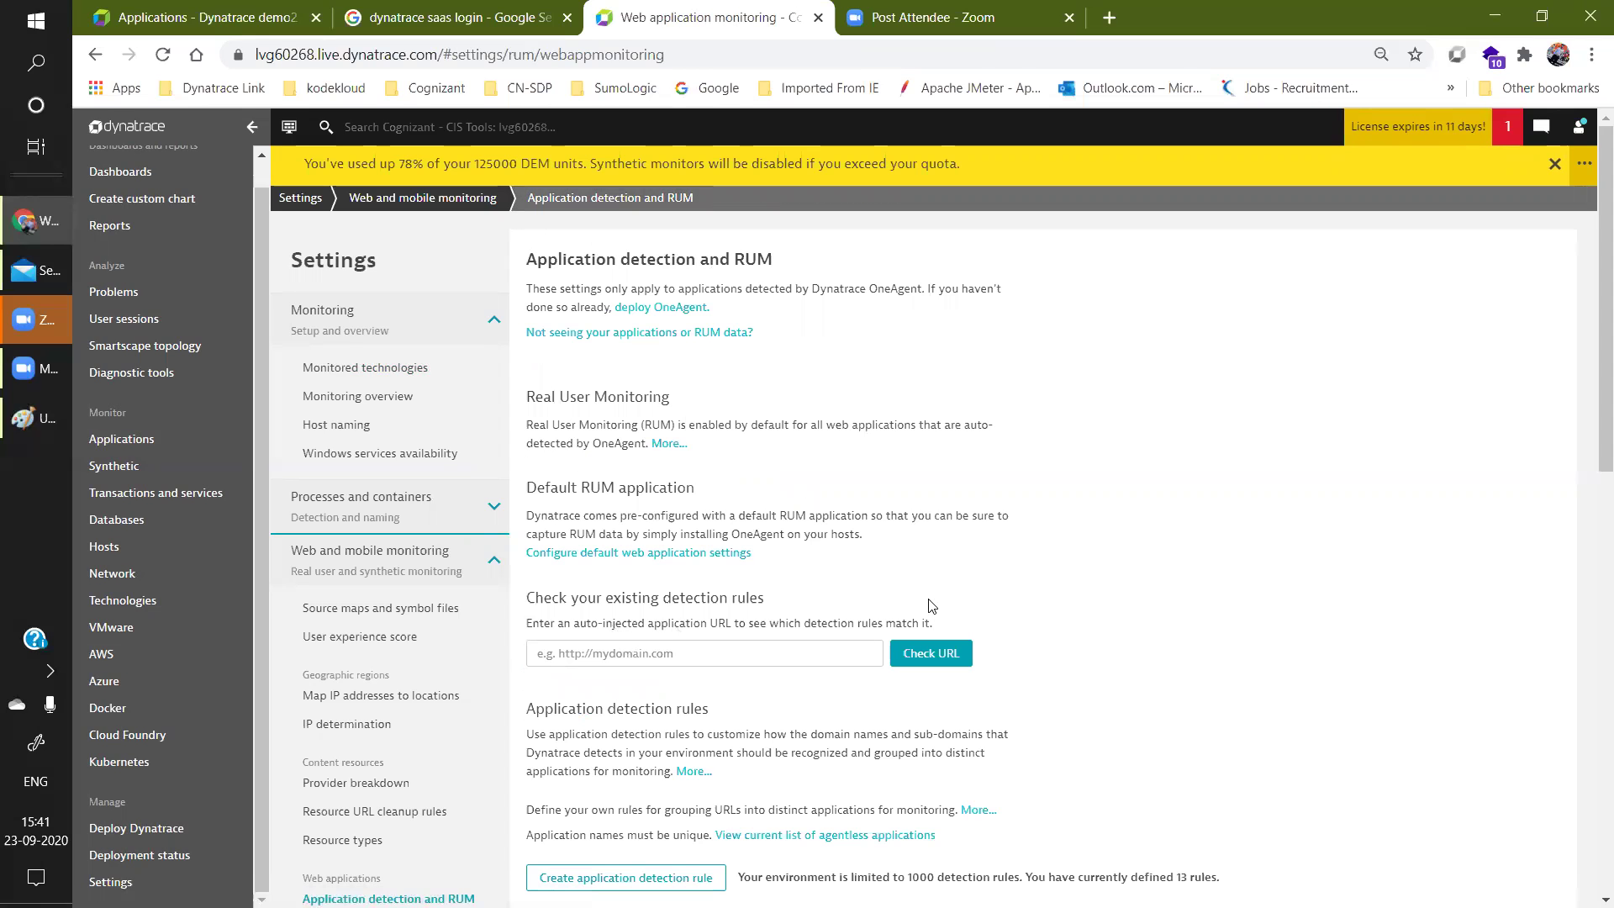
In Paint, draw an arrow from the first server's technologies and a circled '5 min' note.
{"action": "left_click", "coordinate": [35, 418]}
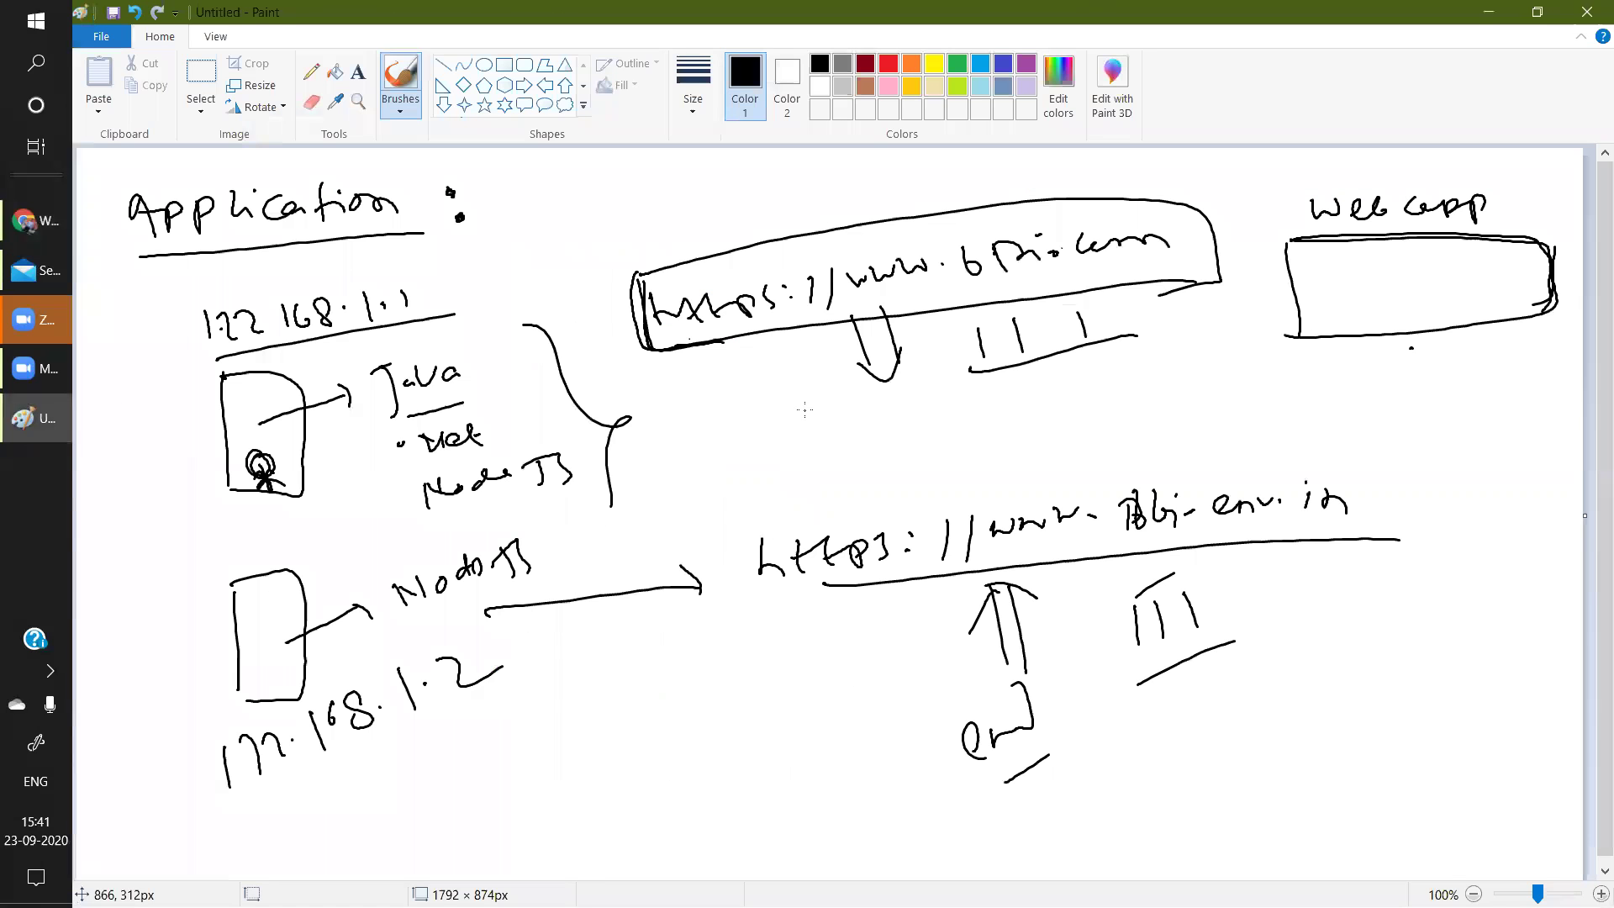
{"action": "mouse_move", "coordinate": [553, 370]}
{"action": "left_mouse_down"}
{"action": "mouse_move", "coordinate": [727, 380]}
{"action": "mouse_move", "coordinate": [746, 401]}
{"action": "left_mouse_up"}
{"action": "left_click_drag", "start_coordinate": [1387, 393], "coordinate": [1422, 402]}
{"action": "left_click_drag", "start_coordinate": [1469, 385], "coordinate": [1471, 421]}
{"action": "left_click_drag", "start_coordinate": [1459, 389], "coordinate": [1555, 404]}
{"action": "left_click_drag", "start_coordinate": [1522, 420], "coordinate": [1535, 415]}
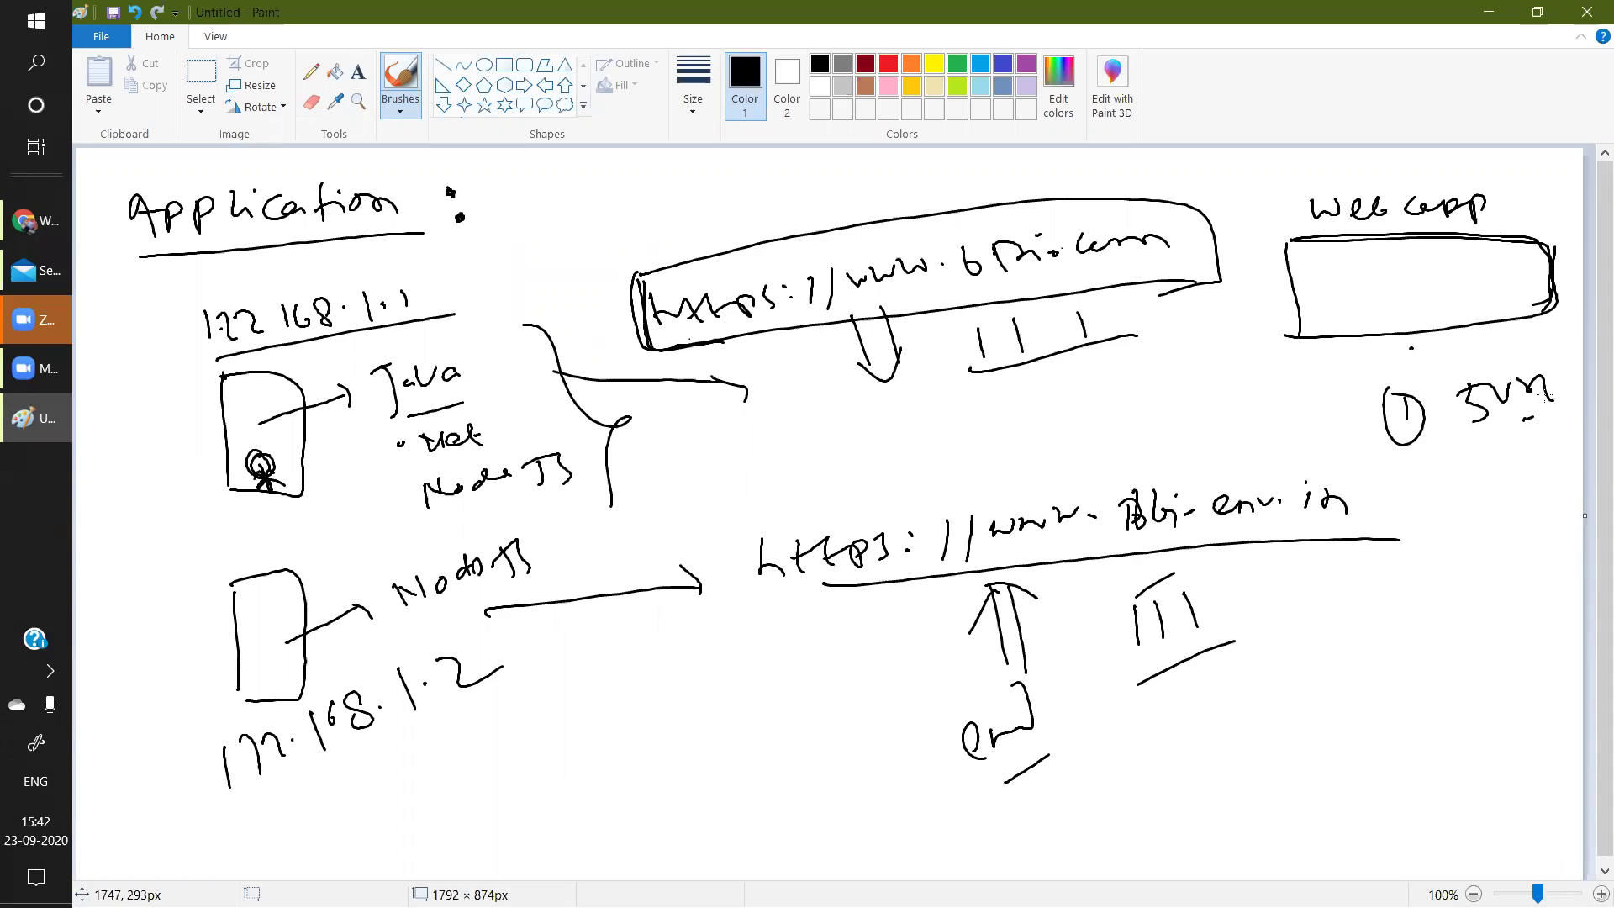
Add circled '10 min' and '15 min' notes, then return to Dynatrace in Chrome.
{"action": "left_click_drag", "start_coordinate": [1434, 485], "coordinate": [1436, 515]}
{"action": "mouse_move", "coordinate": [1439, 486]}
{"action": "left_mouse_down"}
{"action": "mouse_move", "coordinate": [1429, 543]}
{"action": "mouse_move", "coordinate": [1439, 486]}
{"action": "left_mouse_up"}
{"action": "mouse_move", "coordinate": [1501, 476]}
{"action": "left_mouse_down"}
{"action": "mouse_move", "coordinate": [1502, 508]}
{"action": "mouse_move", "coordinate": [1524, 482]}
{"action": "left_mouse_up"}
{"action": "left_click_drag", "start_coordinate": [1532, 473], "coordinate": [1569, 487]}
{"action": "left_click_drag", "start_coordinate": [1366, 619], "coordinate": [1366, 644]}
{"action": "mouse_move", "coordinate": [1359, 602]}
{"action": "left_mouse_down"}
{"action": "mouse_move", "coordinate": [1345, 656]}
{"action": "mouse_move", "coordinate": [1379, 614]}
{"action": "left_mouse_up"}
{"action": "left_click_drag", "start_coordinate": [1407, 622], "coordinate": [1444, 616]}
{"action": "mouse_move", "coordinate": [1467, 588]}
{"action": "left_mouse_down"}
{"action": "mouse_move", "coordinate": [1470, 611]}
{"action": "mouse_move", "coordinate": [1505, 580]}
{"action": "left_mouse_up"}
{"action": "mouse_move", "coordinate": [1516, 587]}
{"action": "left_mouse_down"}
{"action": "mouse_move", "coordinate": [1524, 571]}
{"action": "mouse_move", "coordinate": [1554, 586]}
{"action": "mouse_move", "coordinate": [1535, 601]}
{"action": "left_mouse_up"}
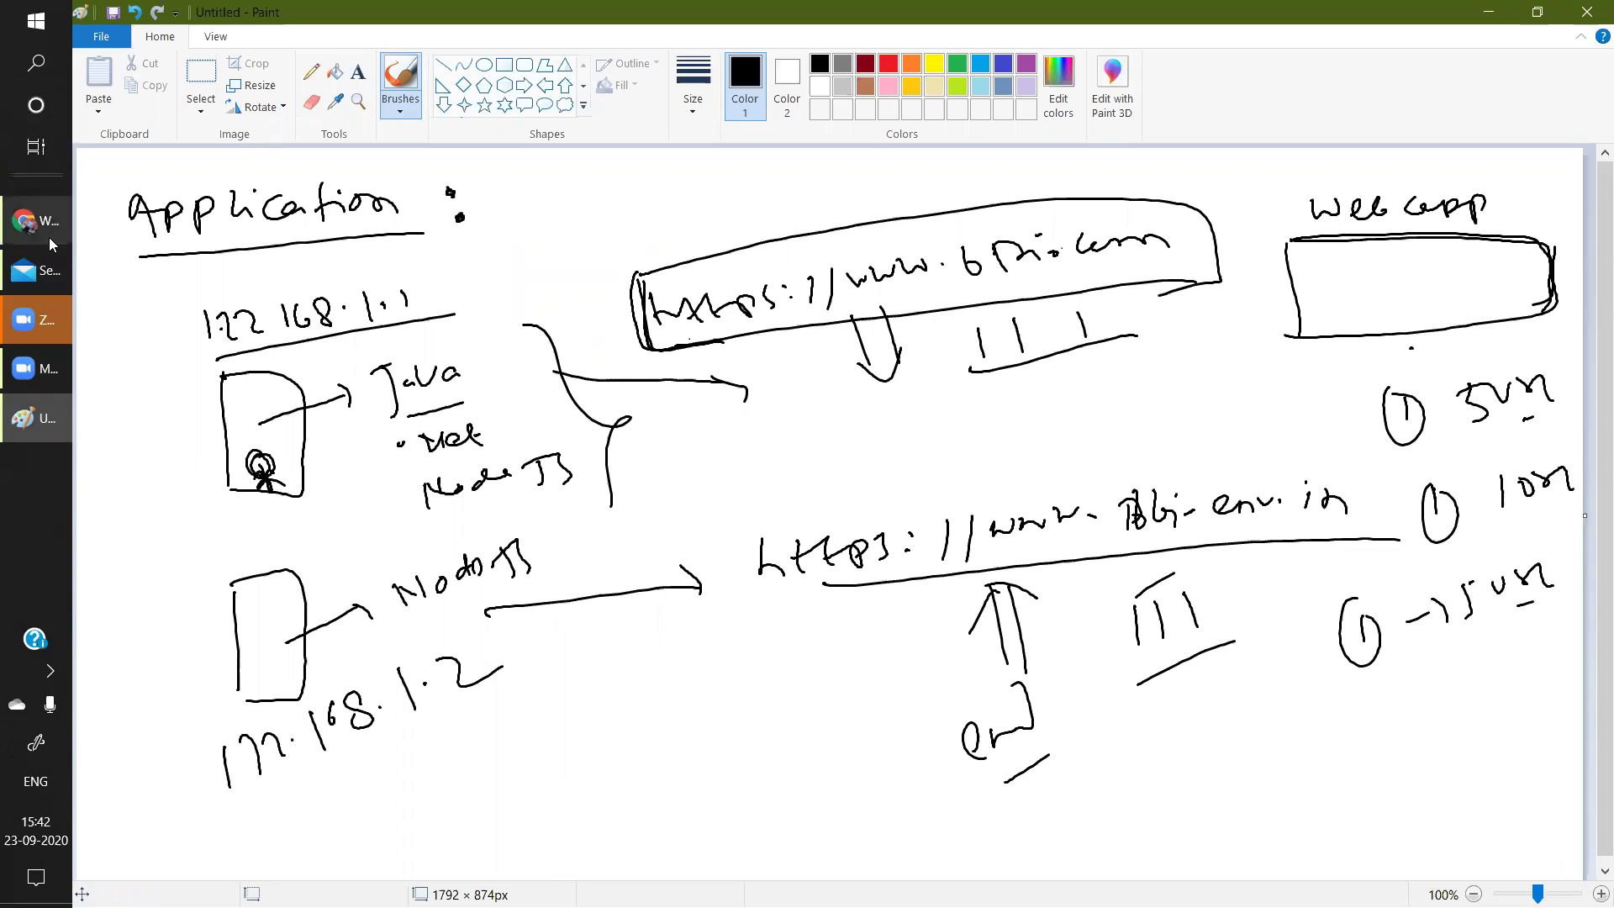
{"action": "left_click", "coordinate": [45, 227]}
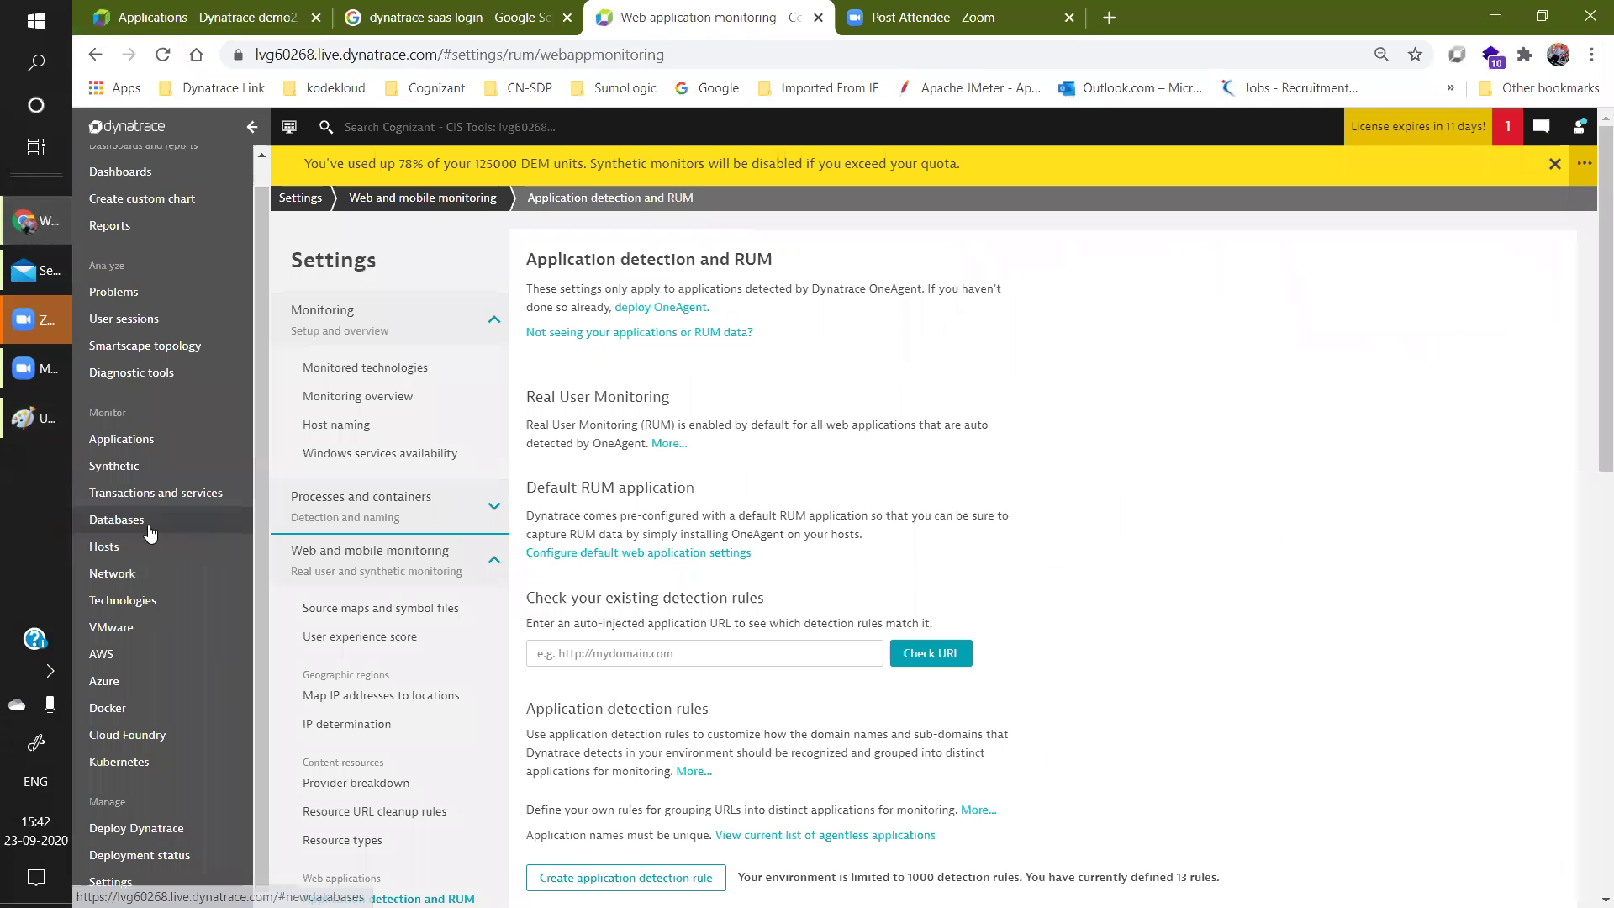
Open the BPT Frontend application's overview from the Applications list.
{"action": "left_click", "coordinate": [127, 439]}
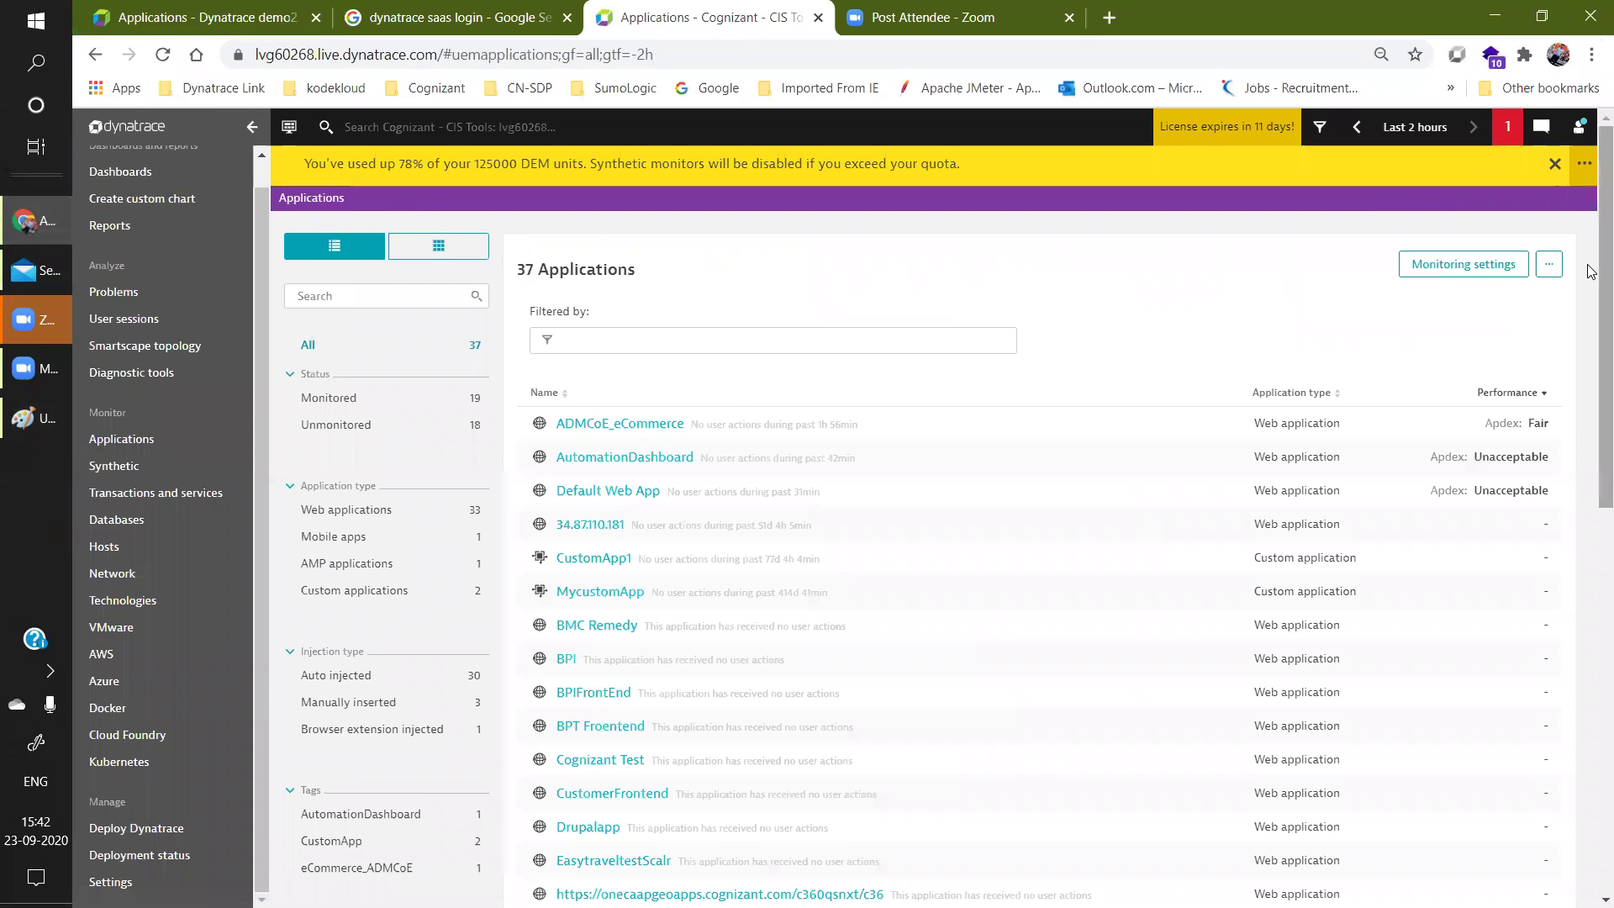
{"action": "scroll", "coordinate": [1591, 534], "scroll_direction": "down", "scroll_amount": 5}
{"action": "scroll", "coordinate": [1592, 534], "scroll_direction": "down", "scroll_amount": 4}
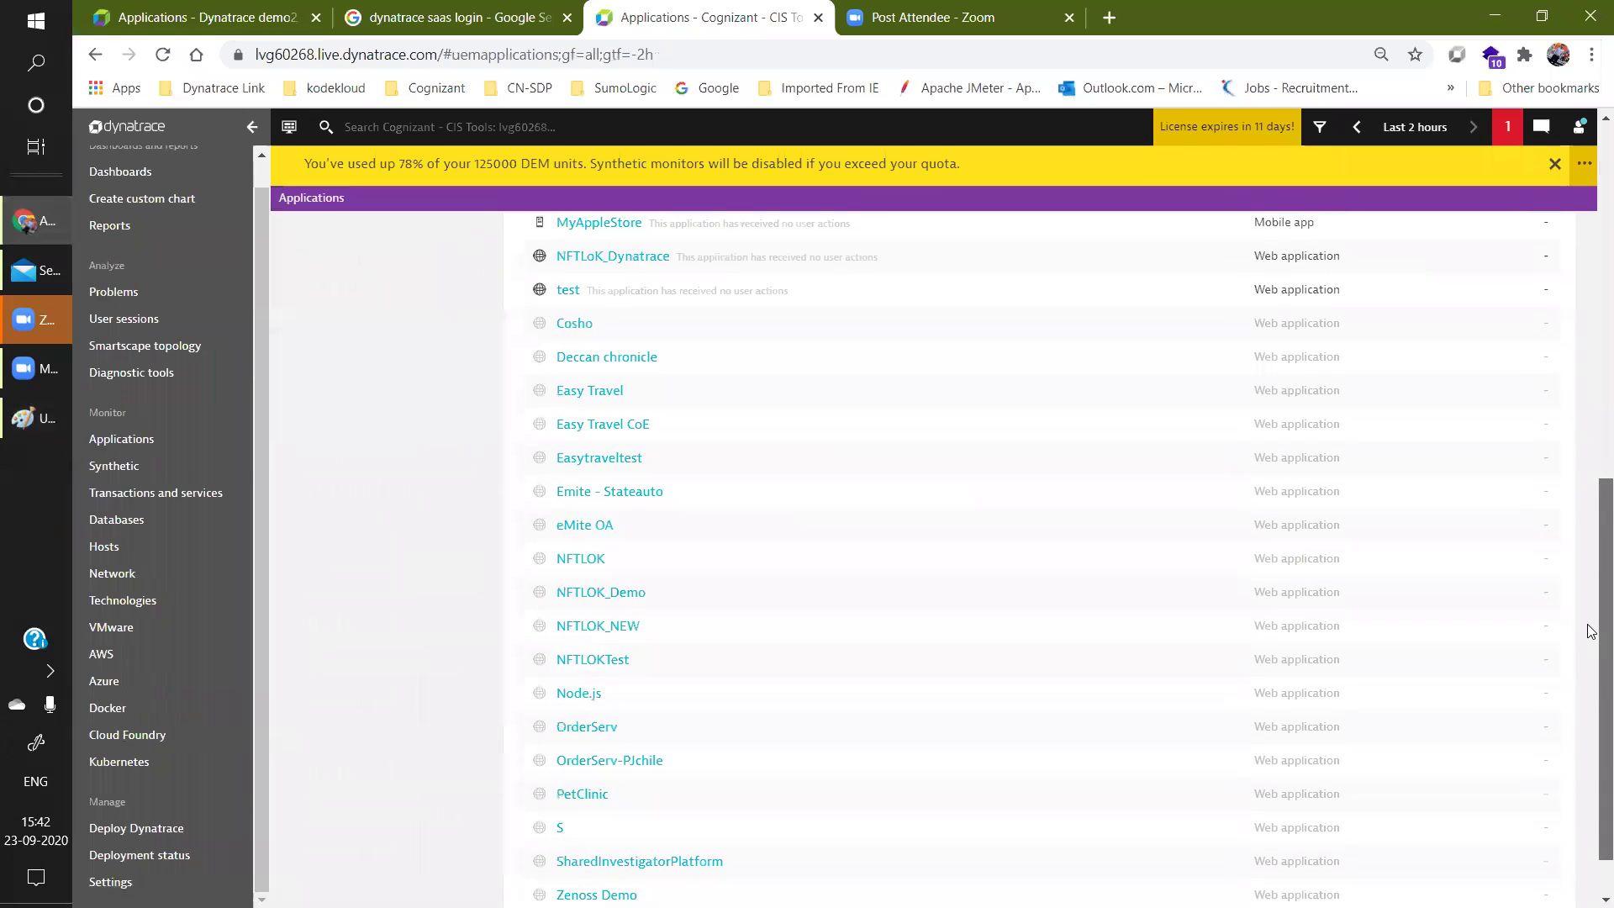
{"action": "scroll", "coordinate": [1591, 528], "scroll_direction": "up", "scroll_amount": 2}
{"action": "scroll", "coordinate": [1591, 528], "scroll_direction": "up", "scroll_amount": 3}
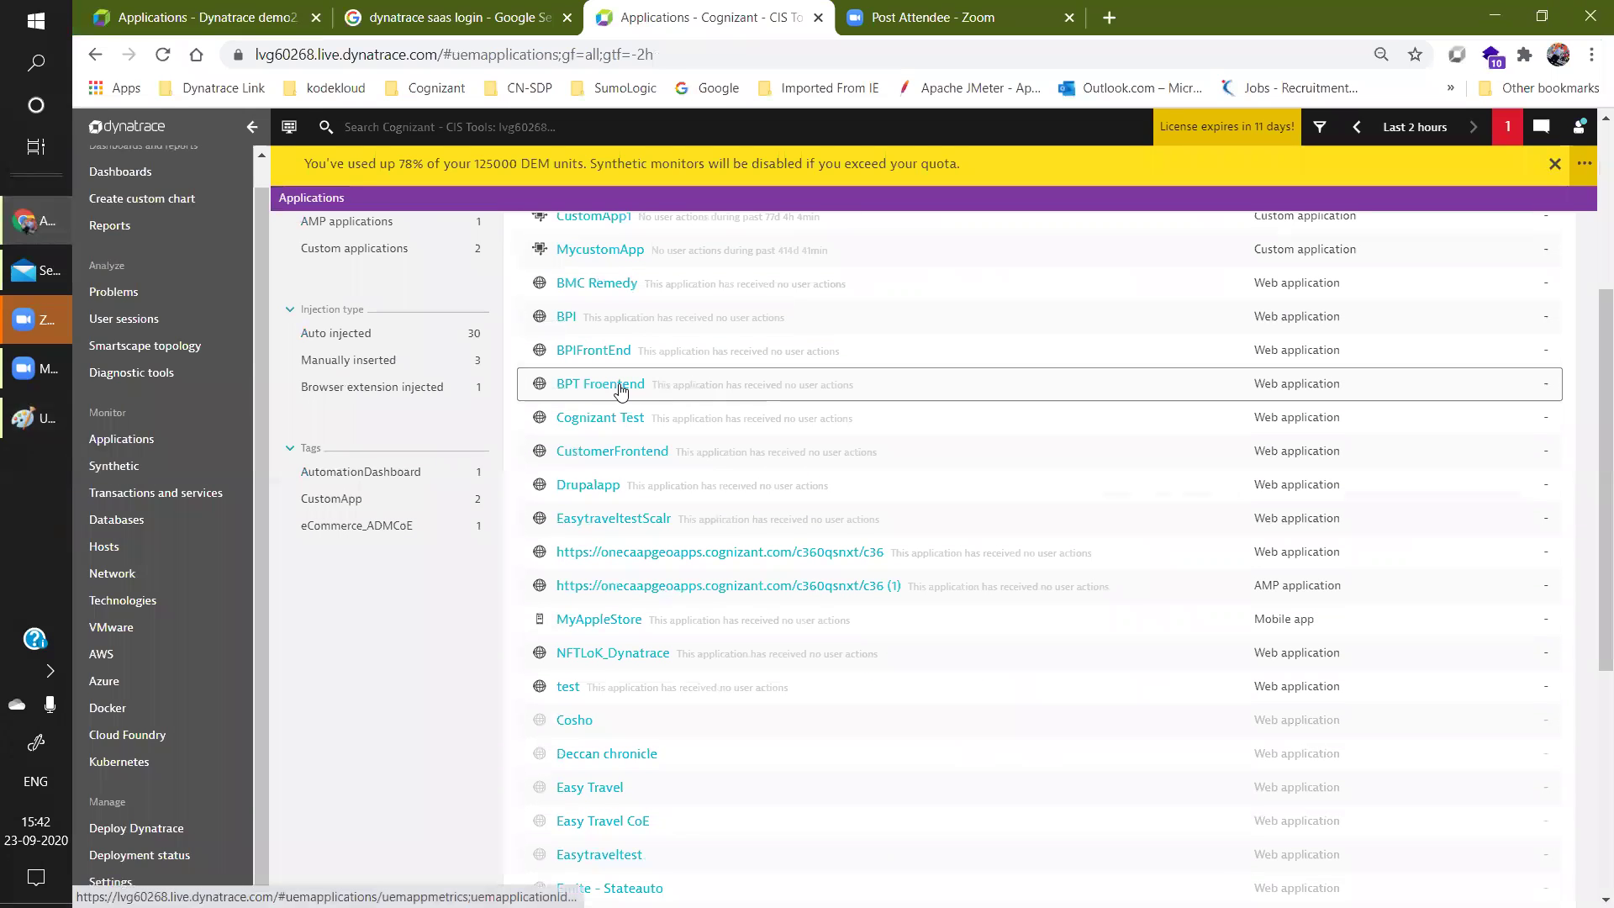
{"action": "left_click", "coordinate": [621, 387]}
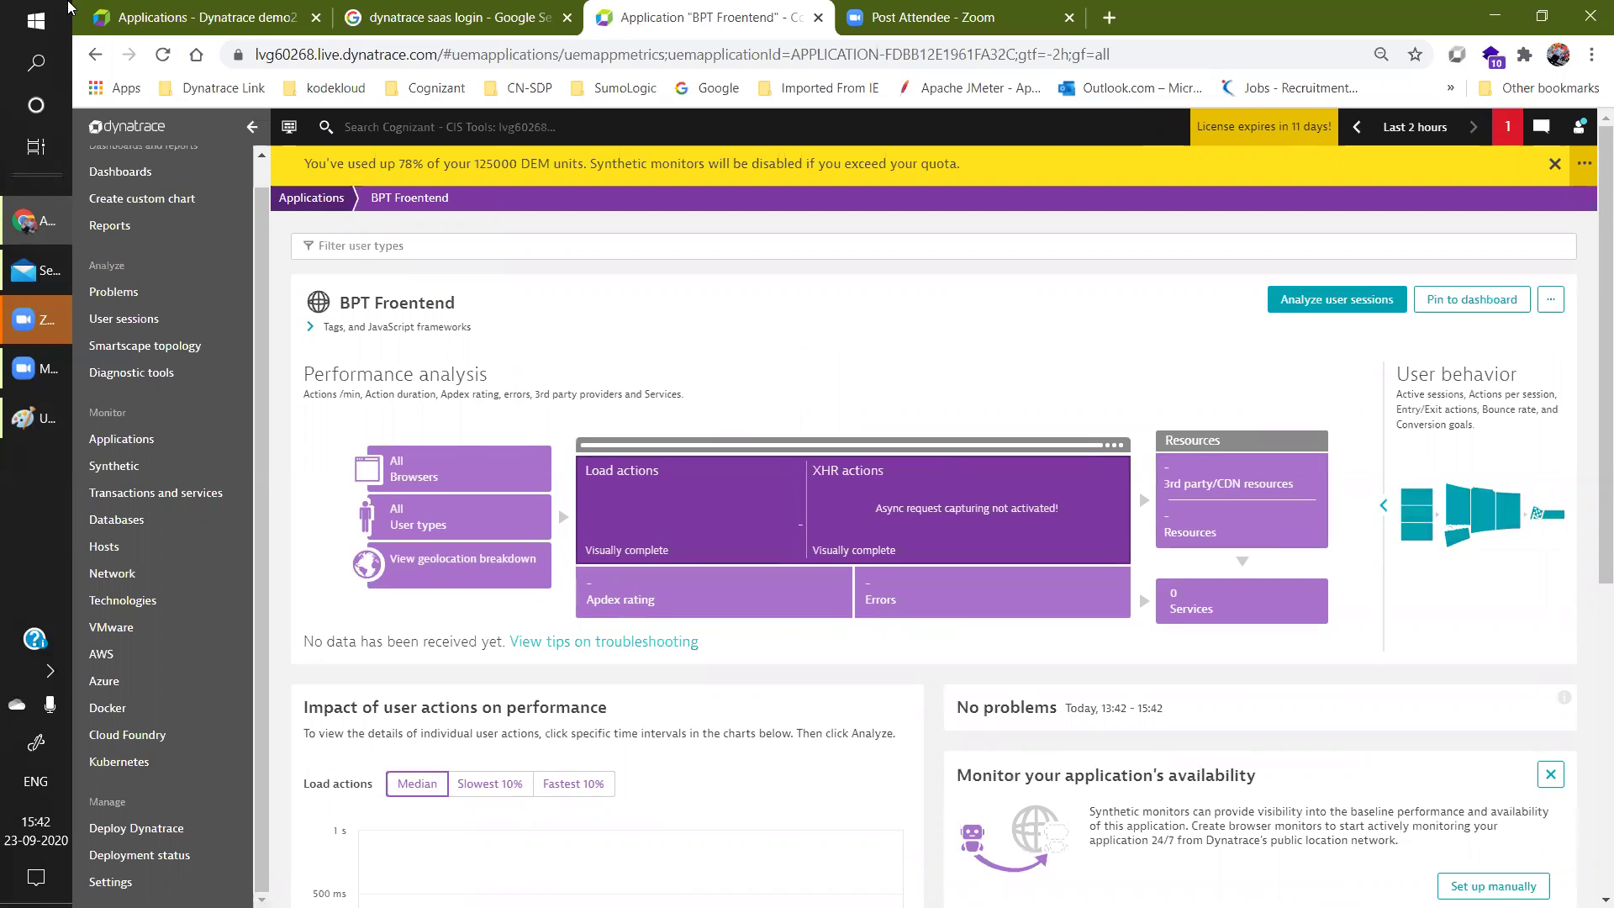
Glance at the demo2 tab, return, and open the Monitored technologies settings.
{"action": "left_click", "coordinate": [223, 16]}
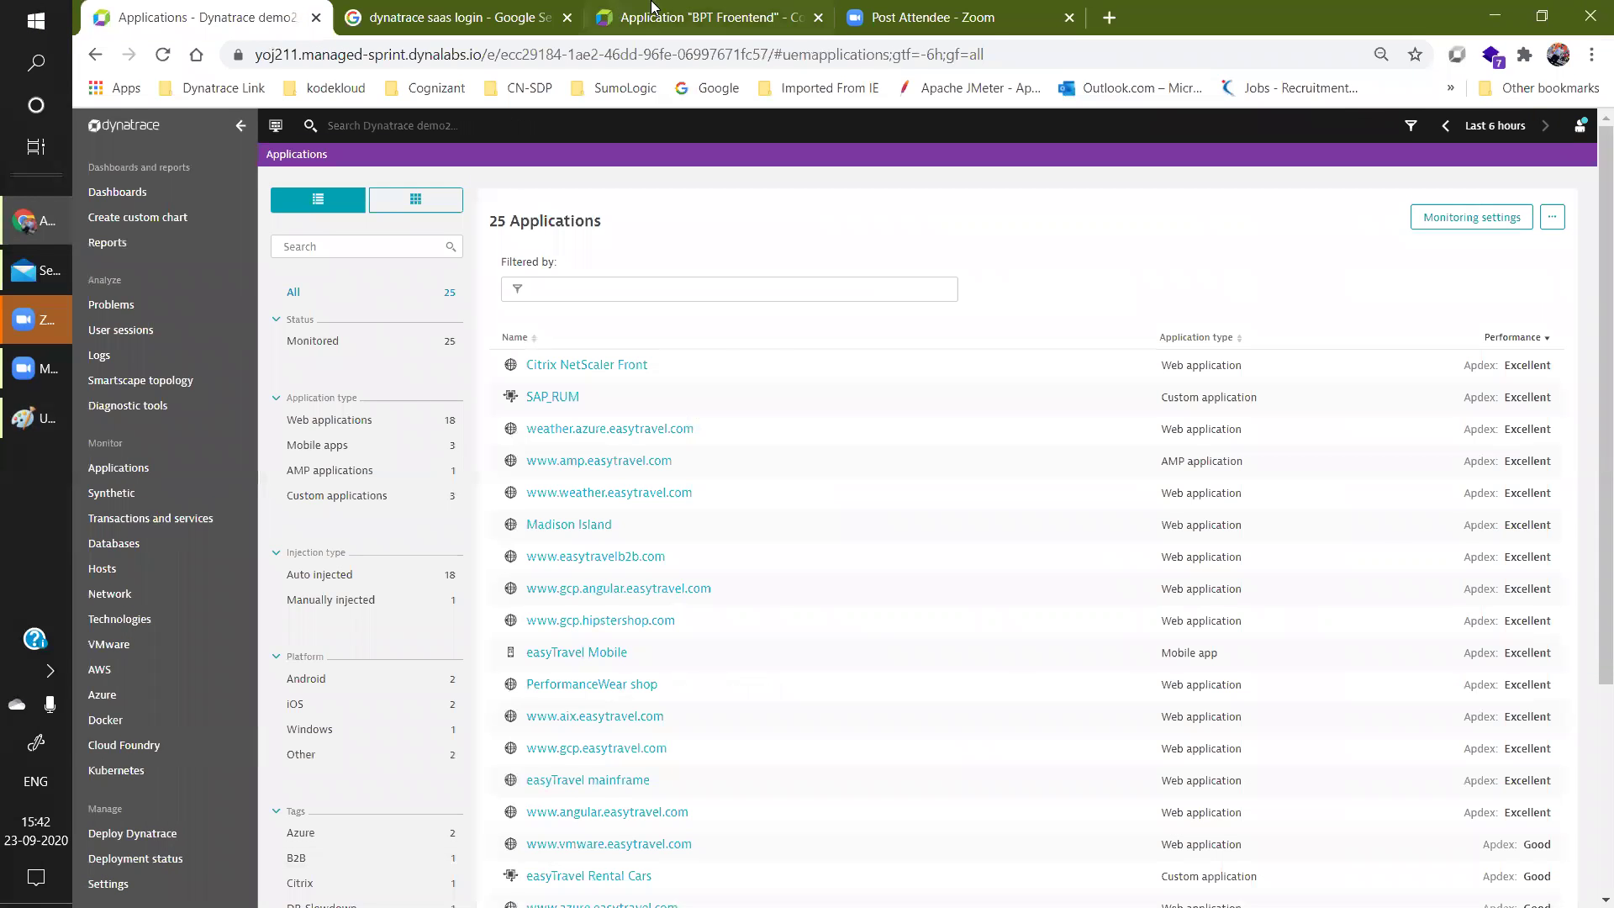
{"action": "left_click", "coordinate": [652, 10]}
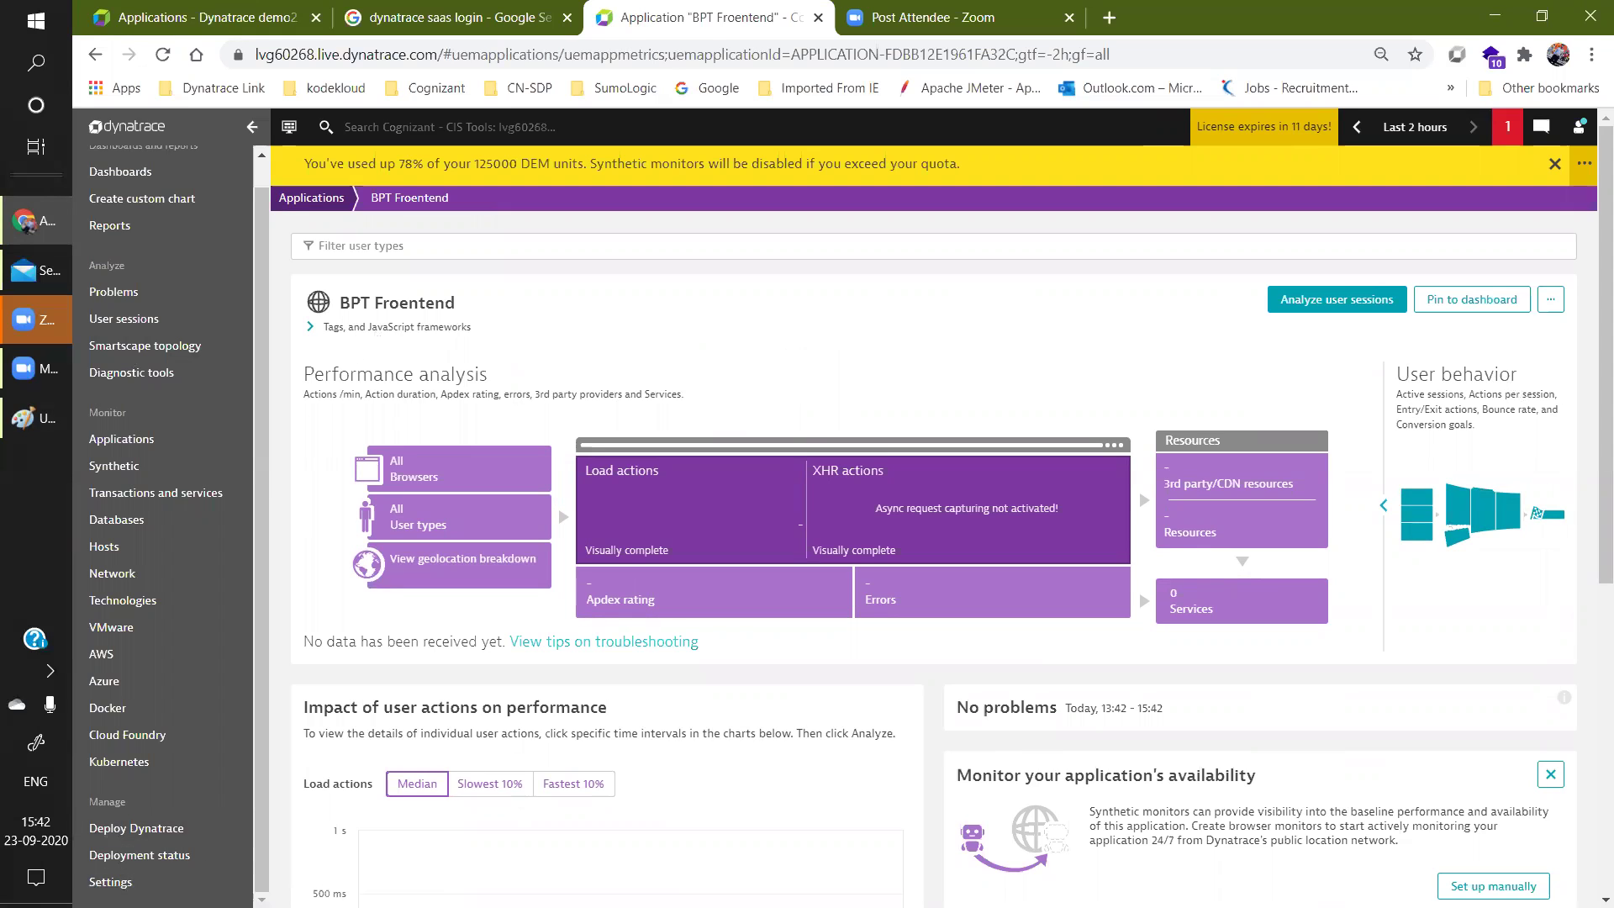
{"action": "left_click", "coordinate": [110, 881]}
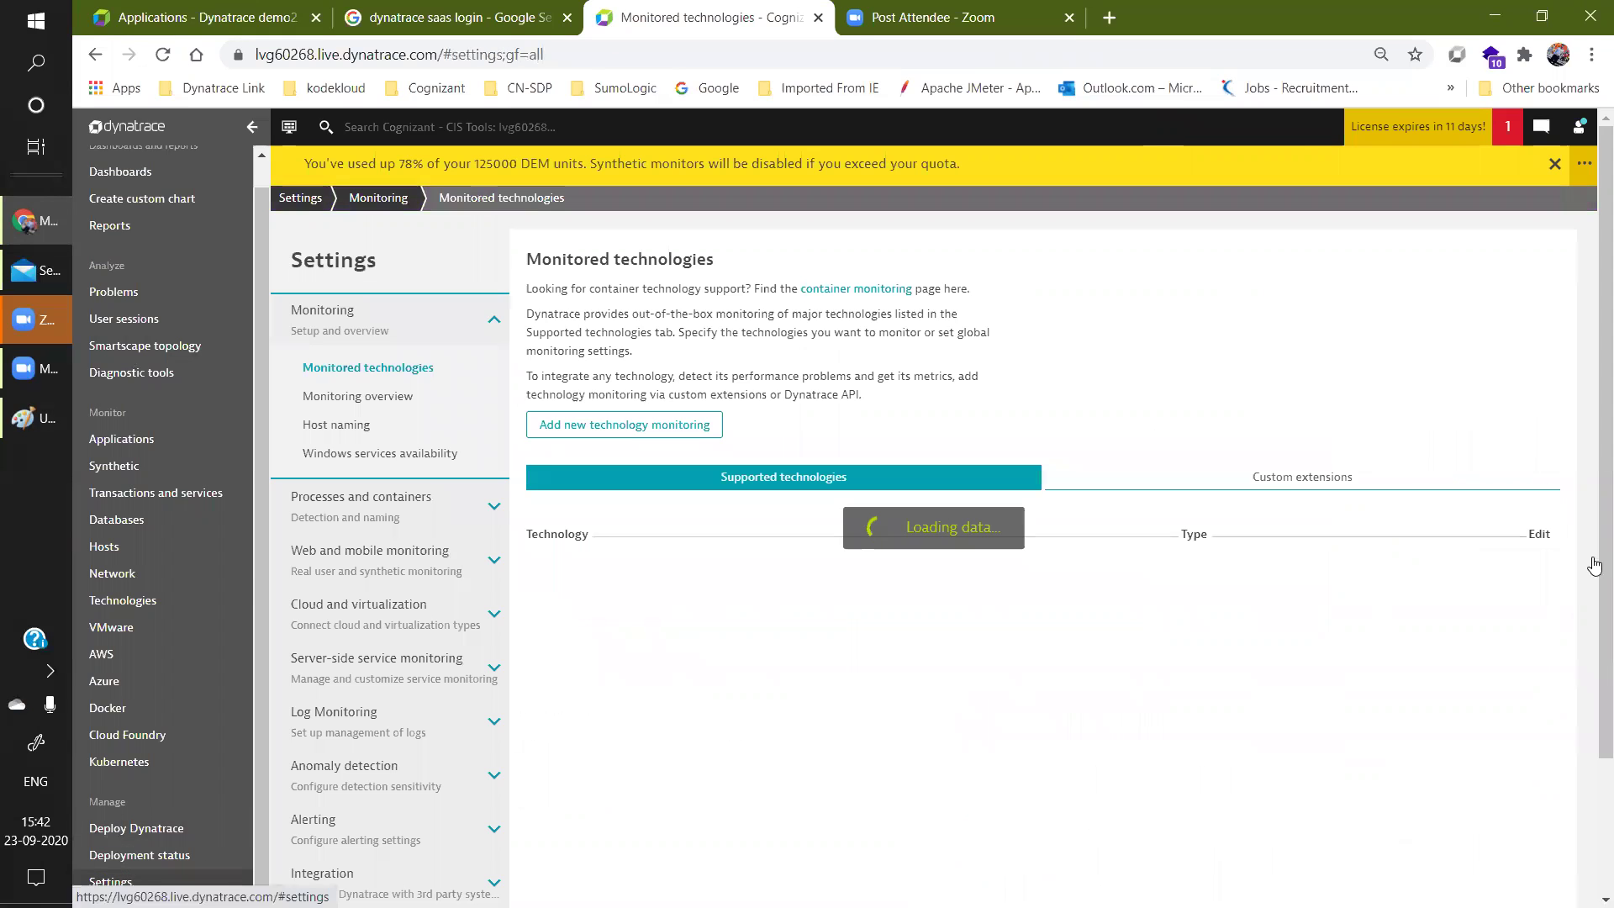
Open the Application detection and RUM settings under Web and mobile monitoring.
{"action": "left_click_drag", "start_coordinate": [1595, 301], "coordinate": [1594, 402]}
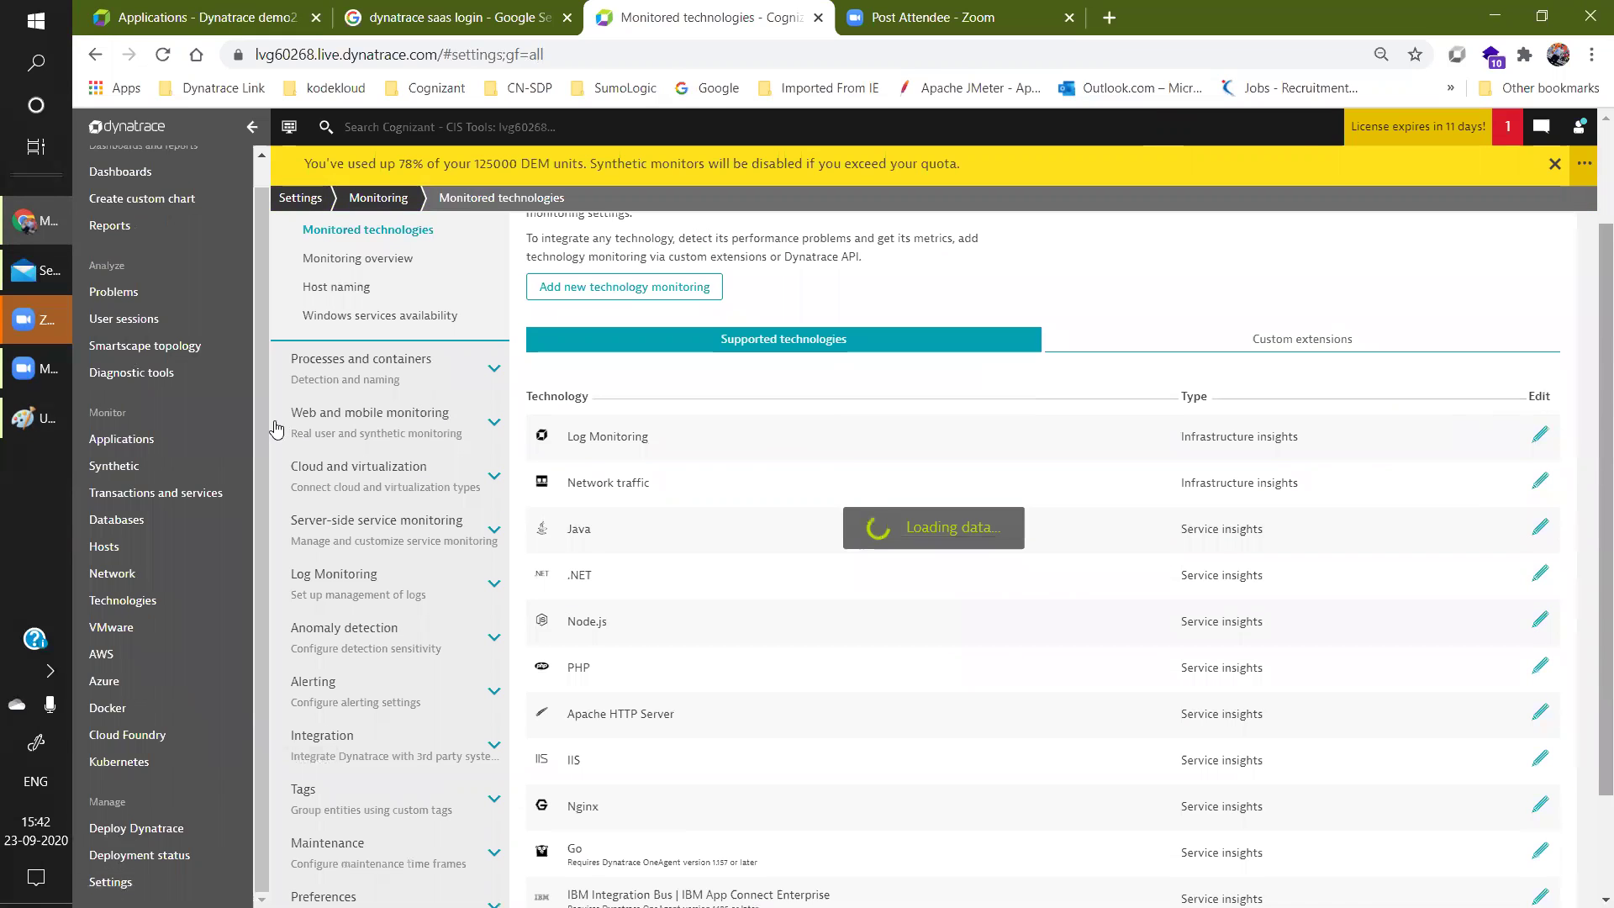
{"action": "left_click", "coordinate": [310, 413]}
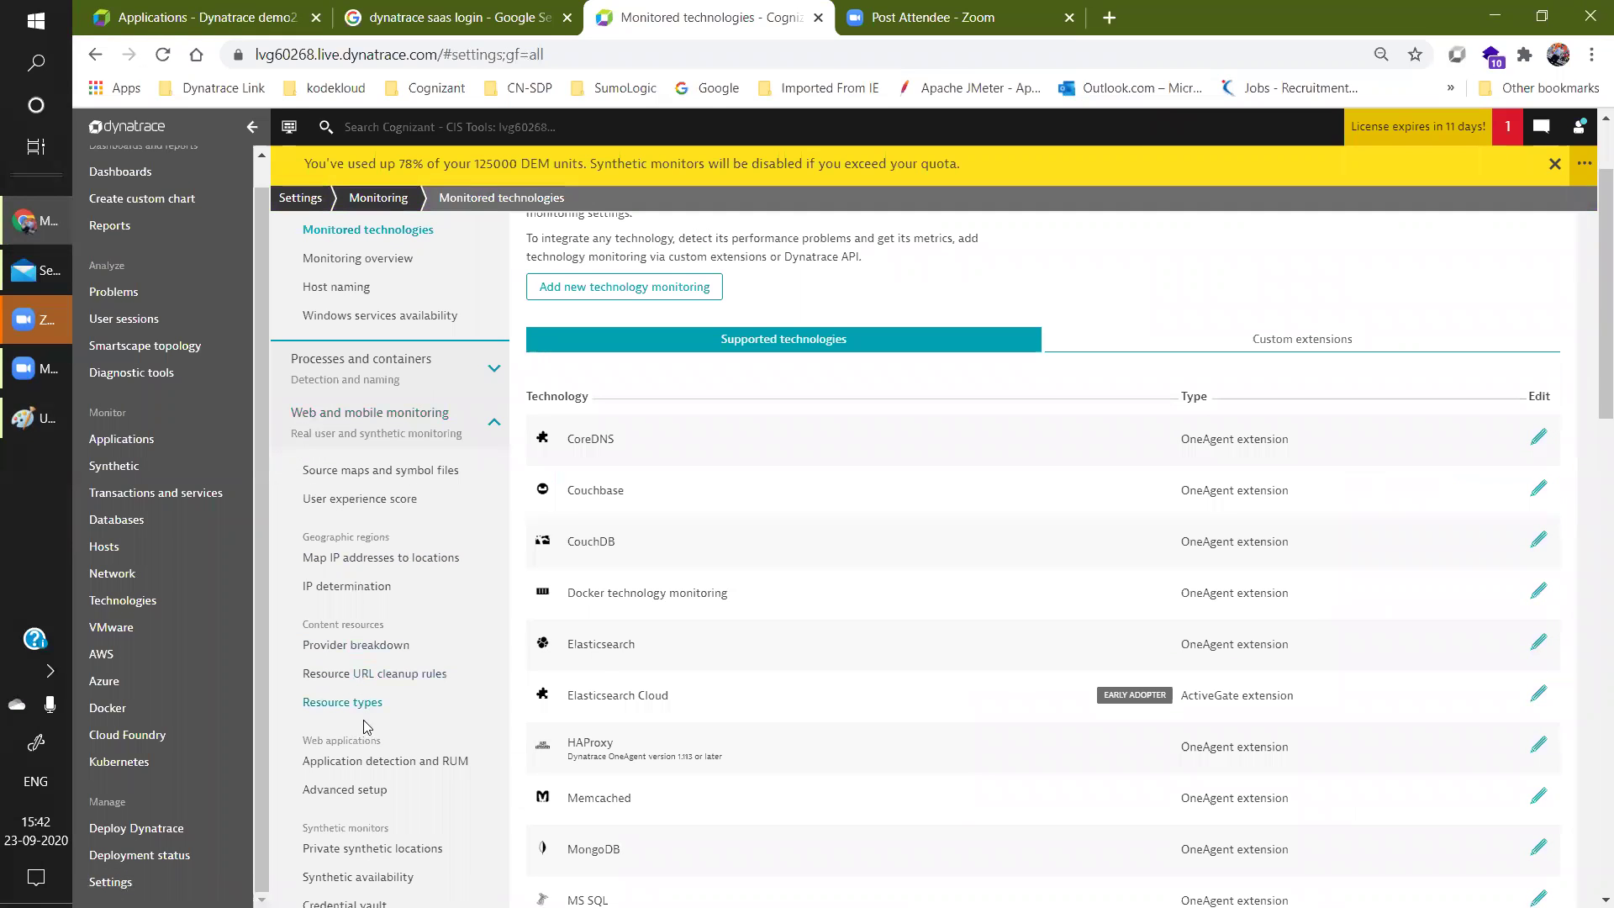
{"action": "left_click", "coordinate": [393, 761]}
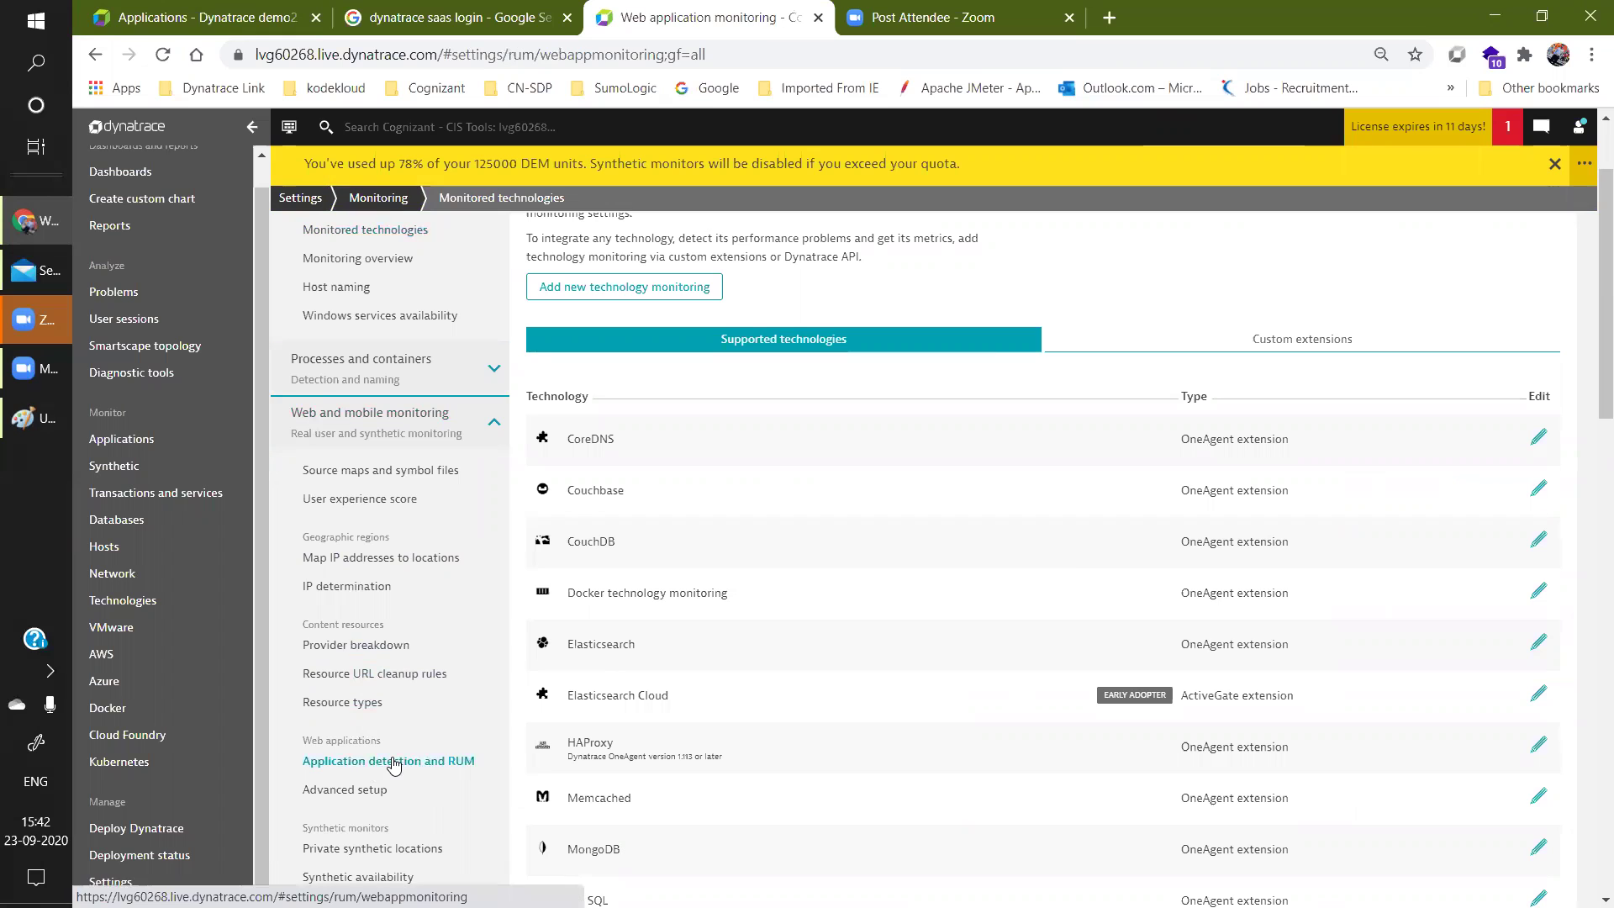
{"action": "left_click_drag", "start_coordinate": [1593, 248], "coordinate": [1592, 399]}
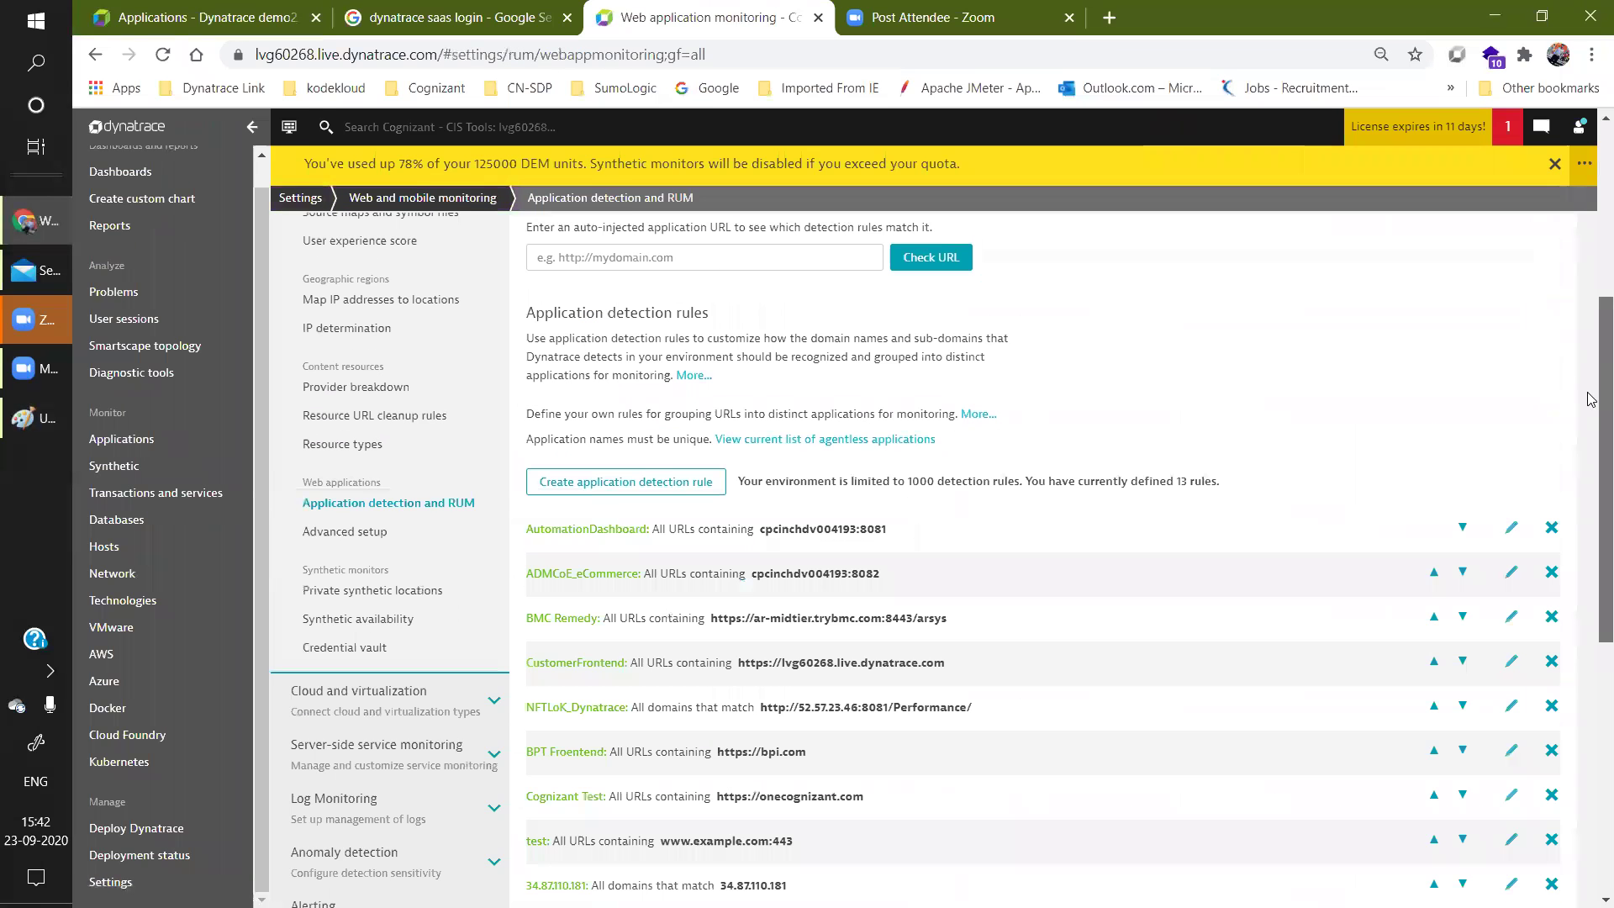
{"action": "left_click", "coordinate": [653, 481]}
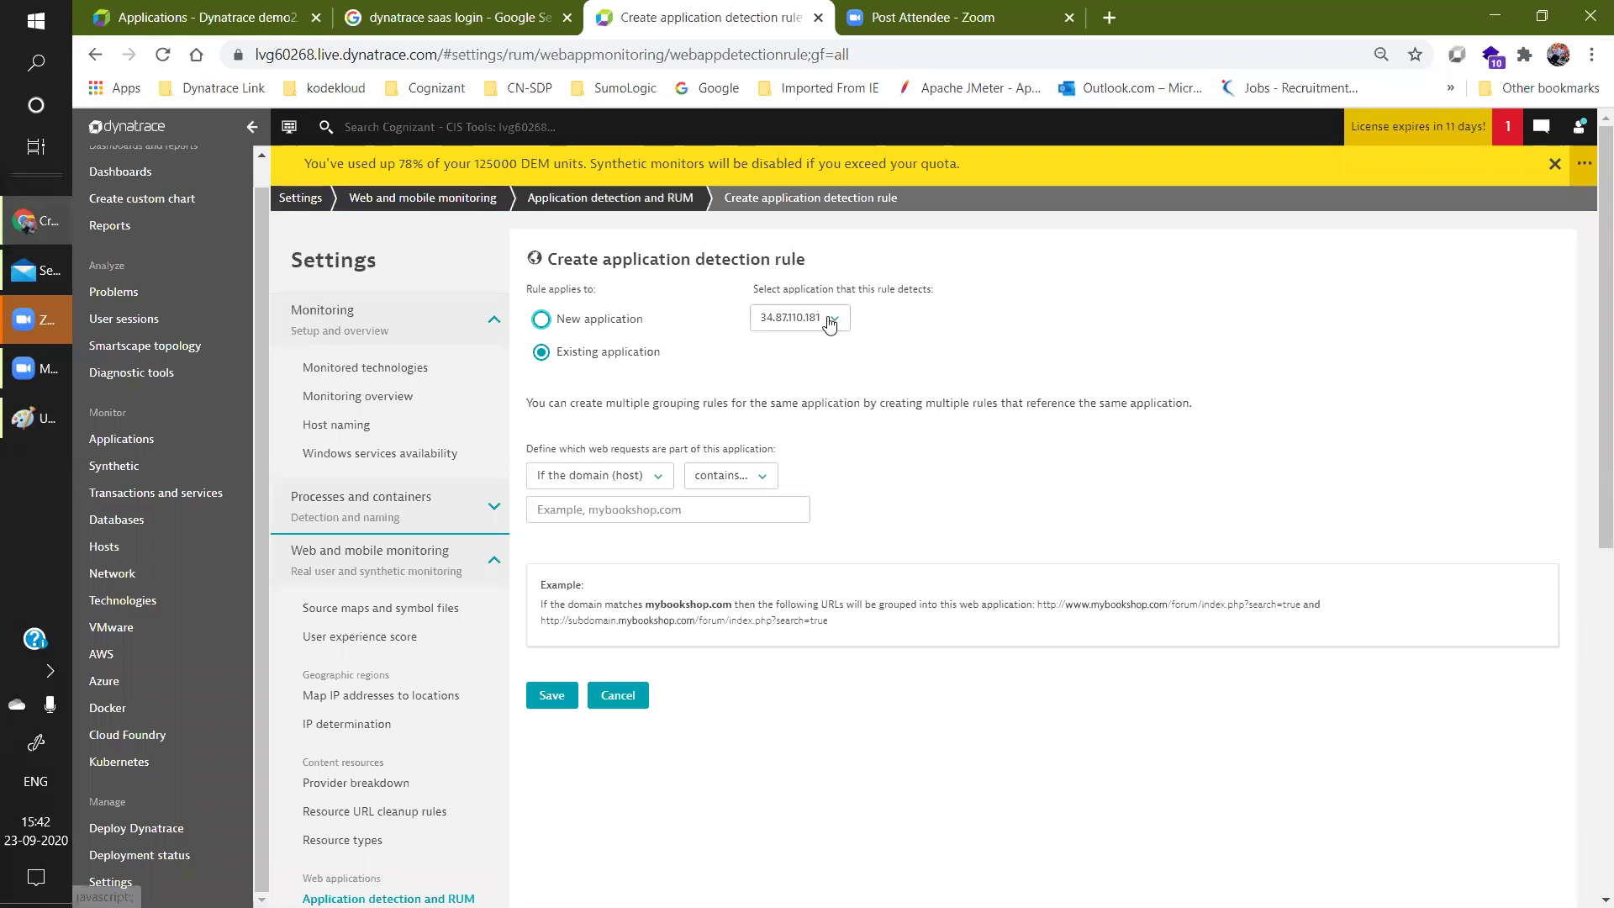
{"action": "left_click", "coordinate": [830, 322]}
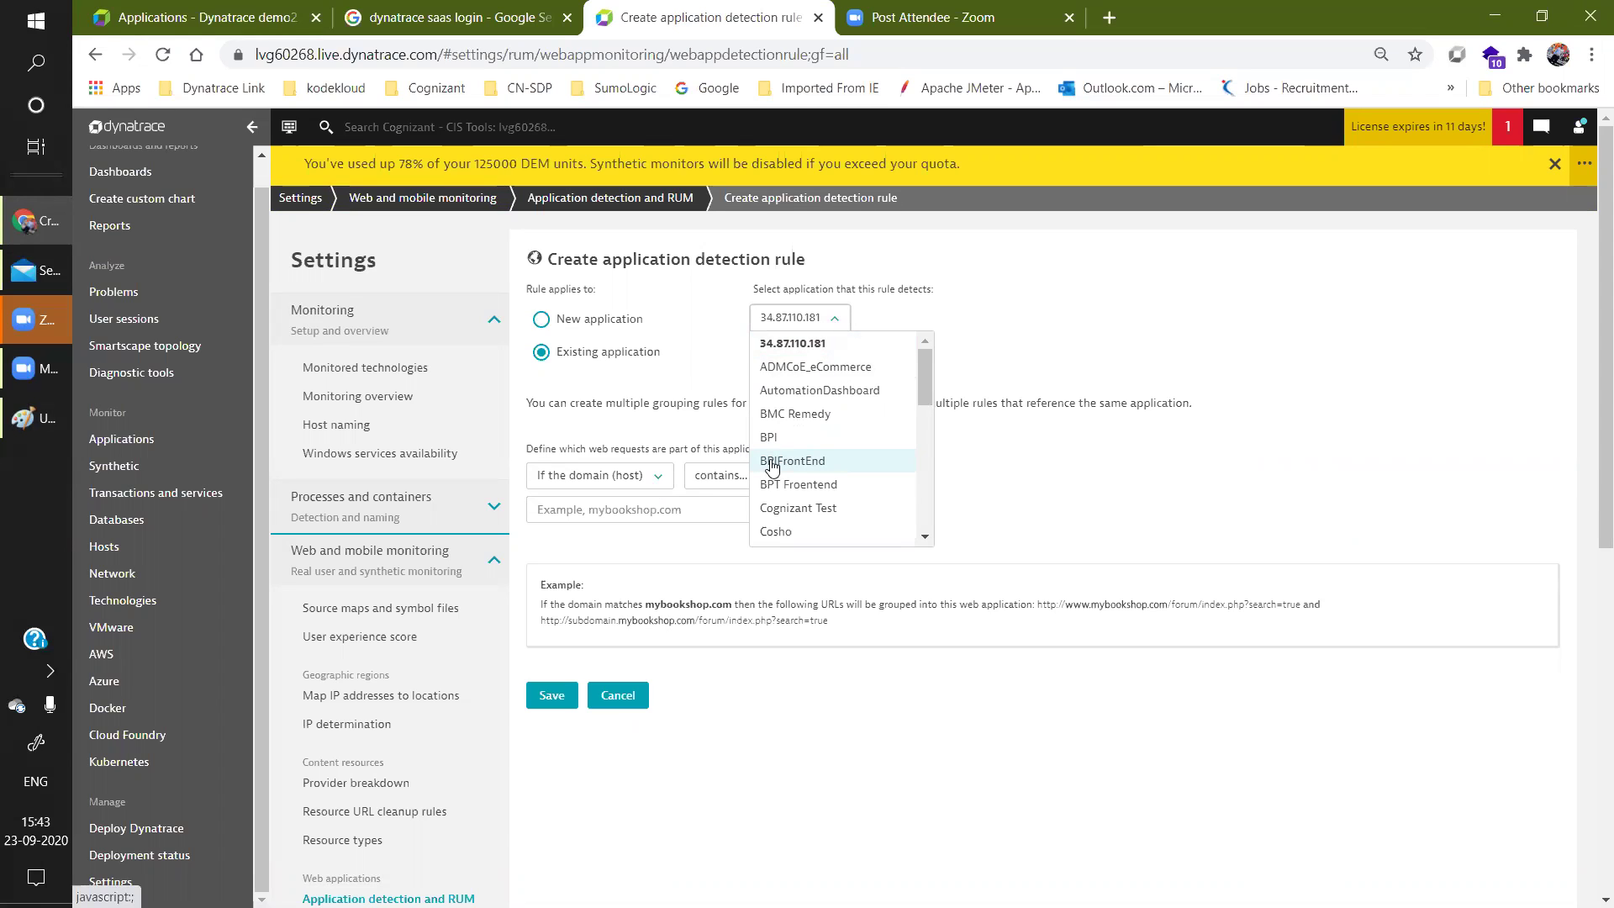
{"action": "left_click", "coordinate": [772, 467]}
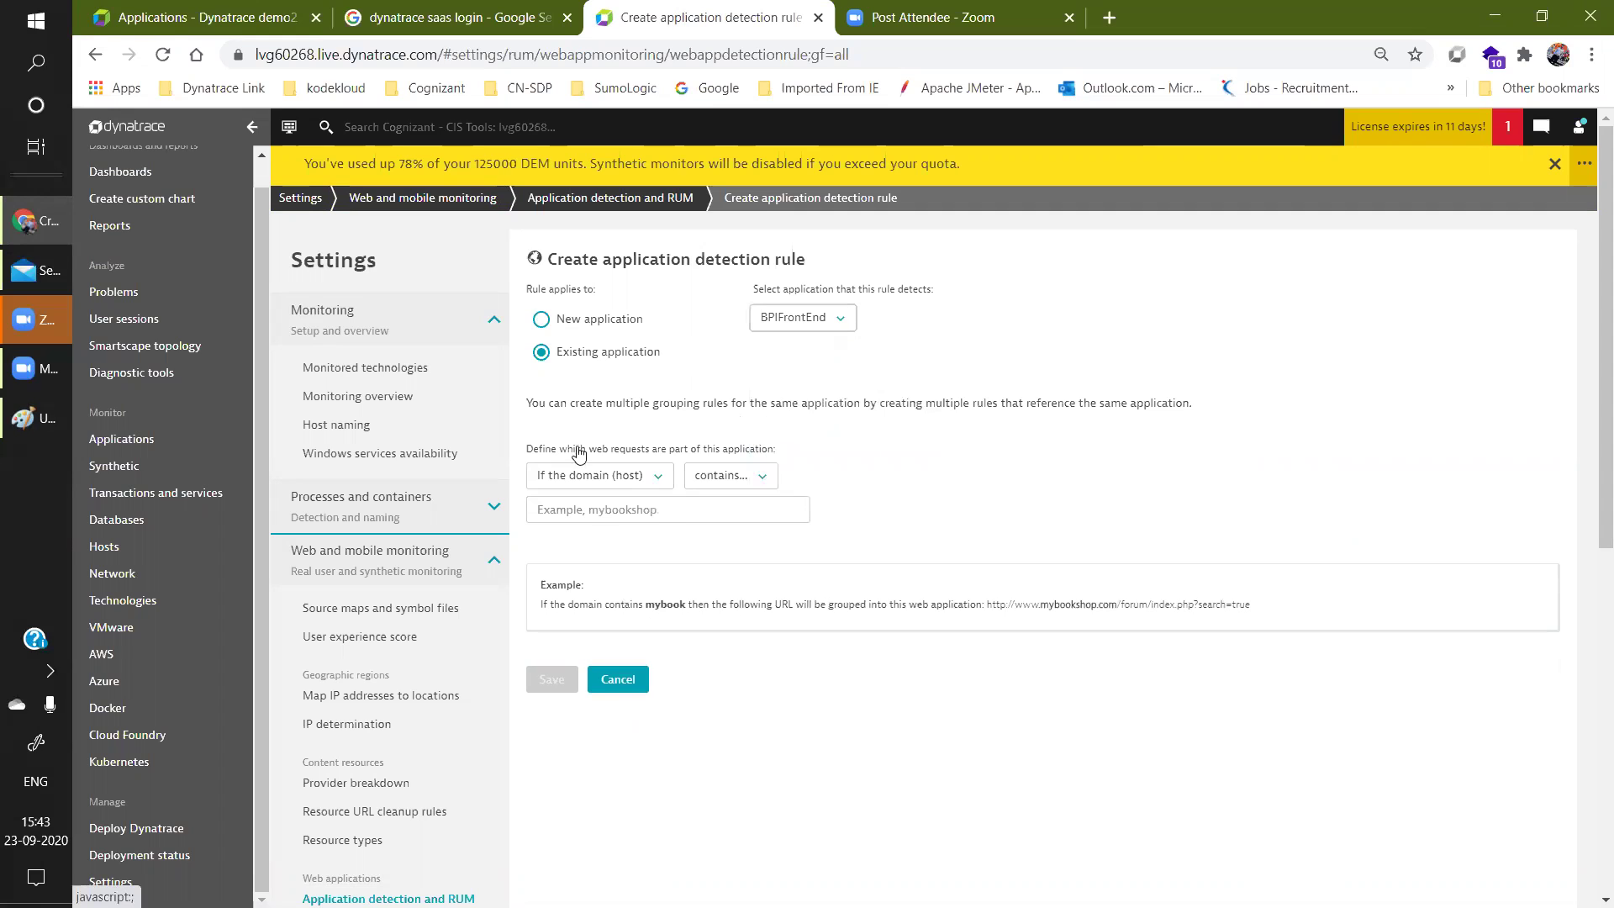
{"action": "left_click", "coordinate": [636, 478]}
{"action": "left_click", "coordinate": [630, 498]}
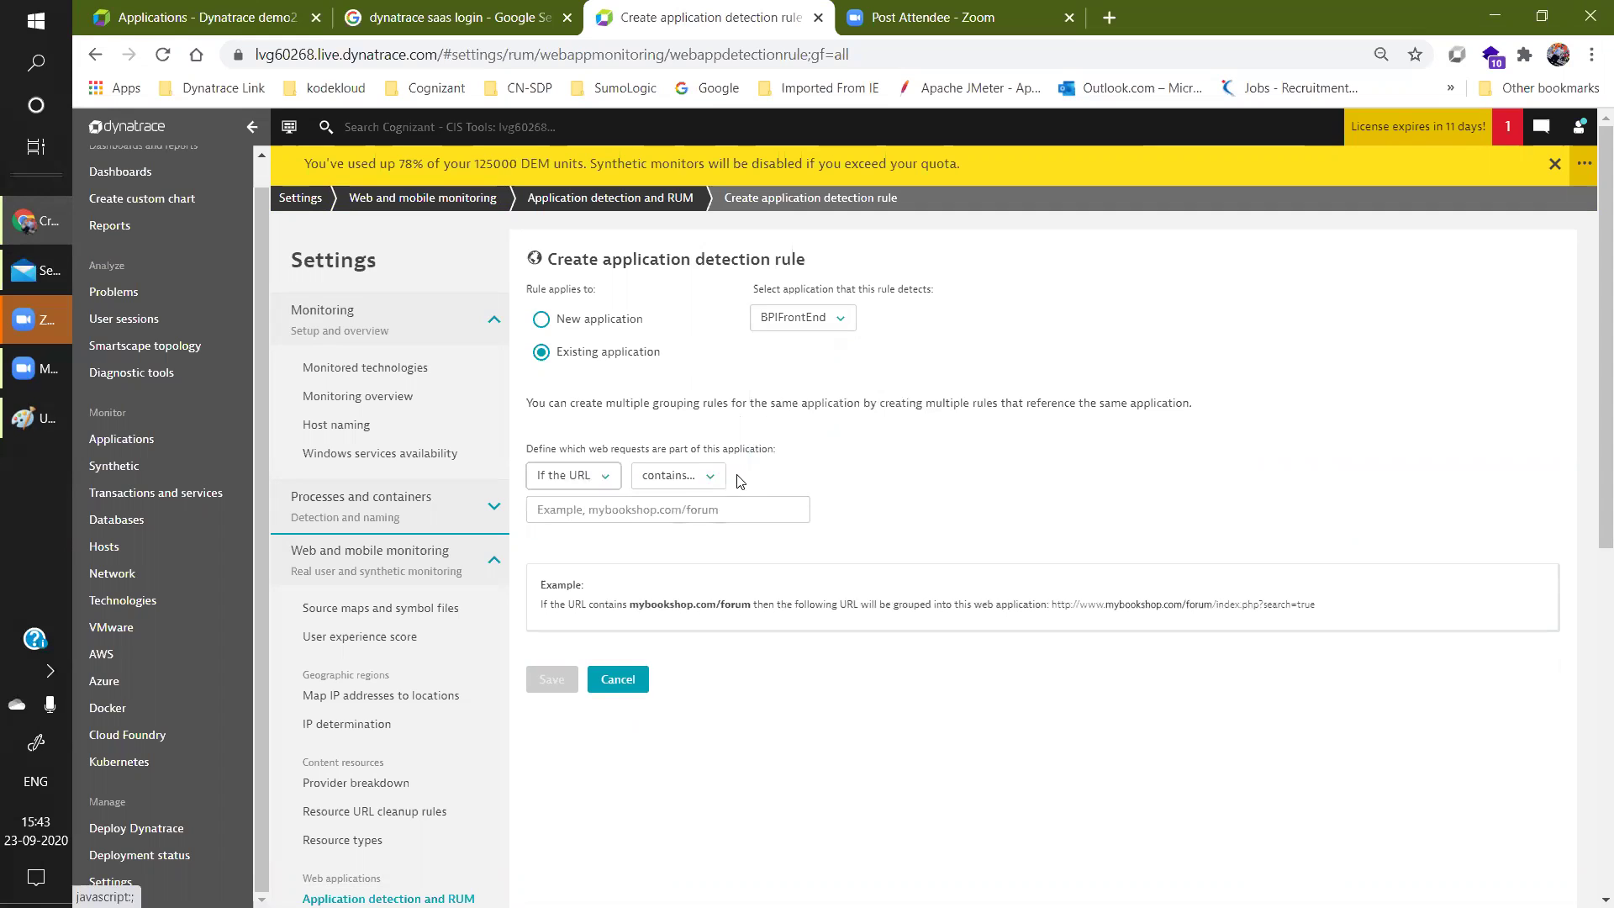
{"action": "left_click", "coordinate": [634, 511]}
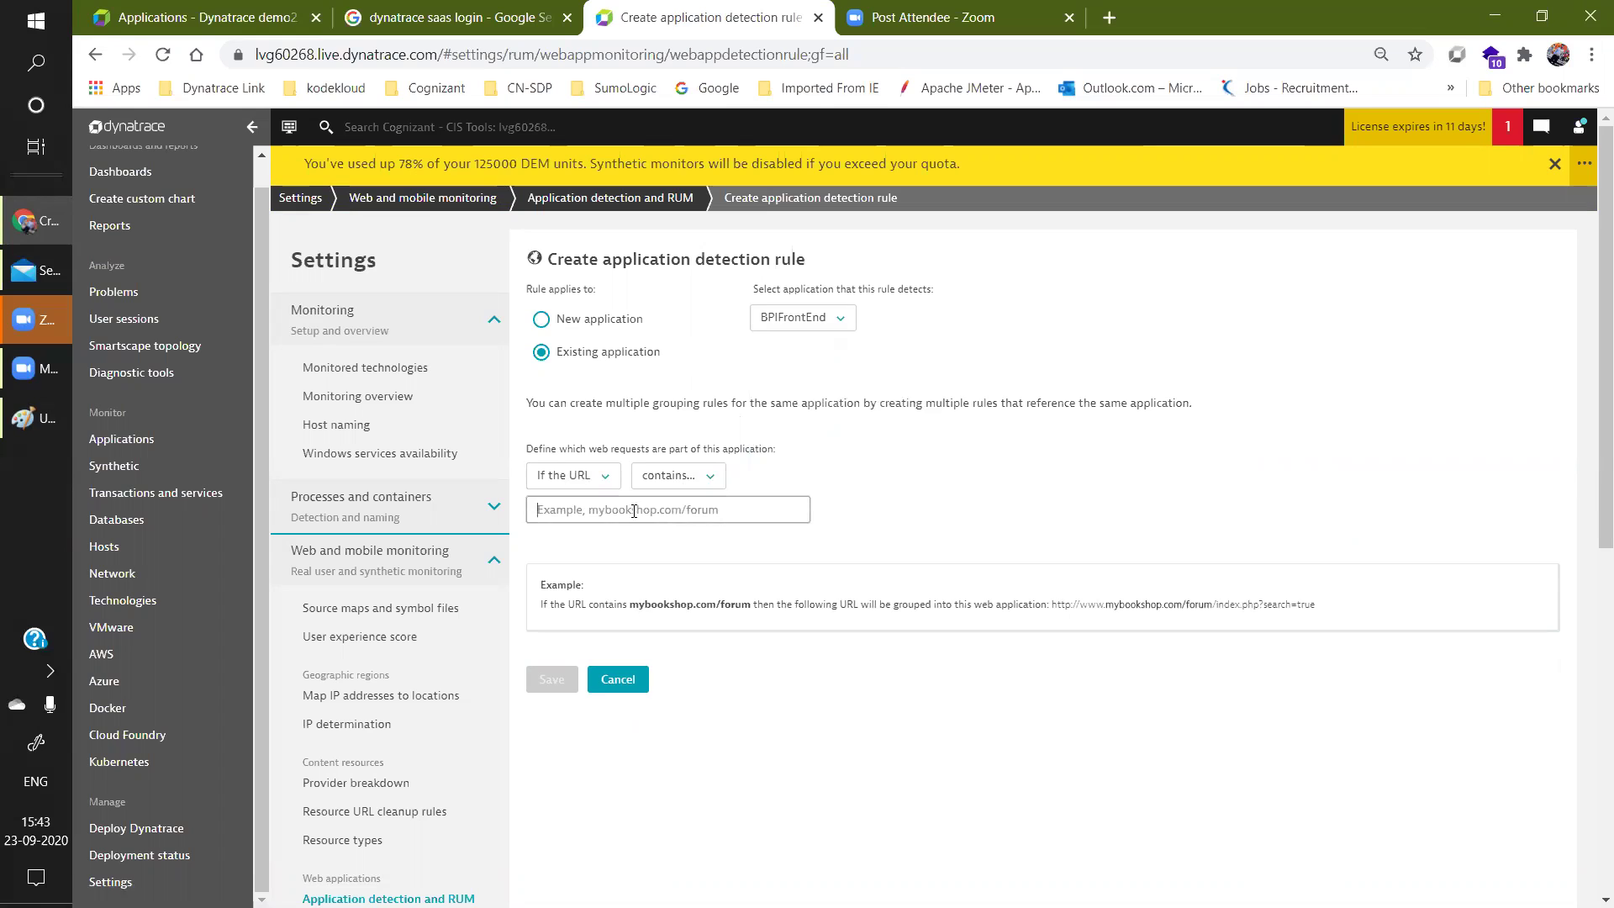
{"action": "type", "text": "https://www.boo"}
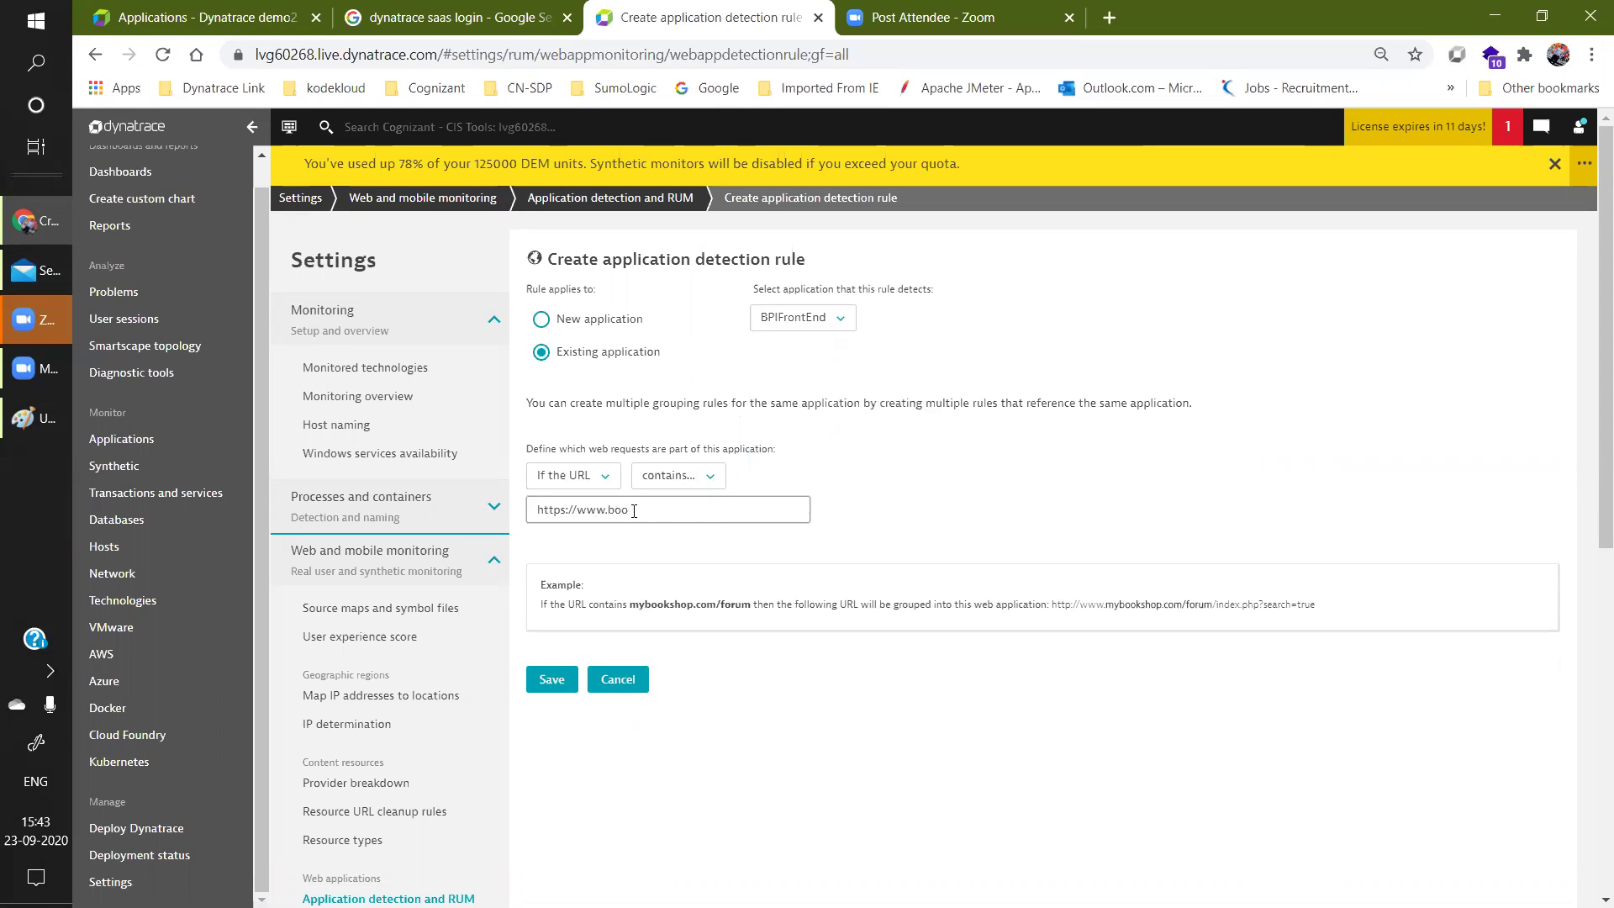
{"action": "type", "text": "w.com"}
{"action": "left_click", "coordinate": [552, 679]}
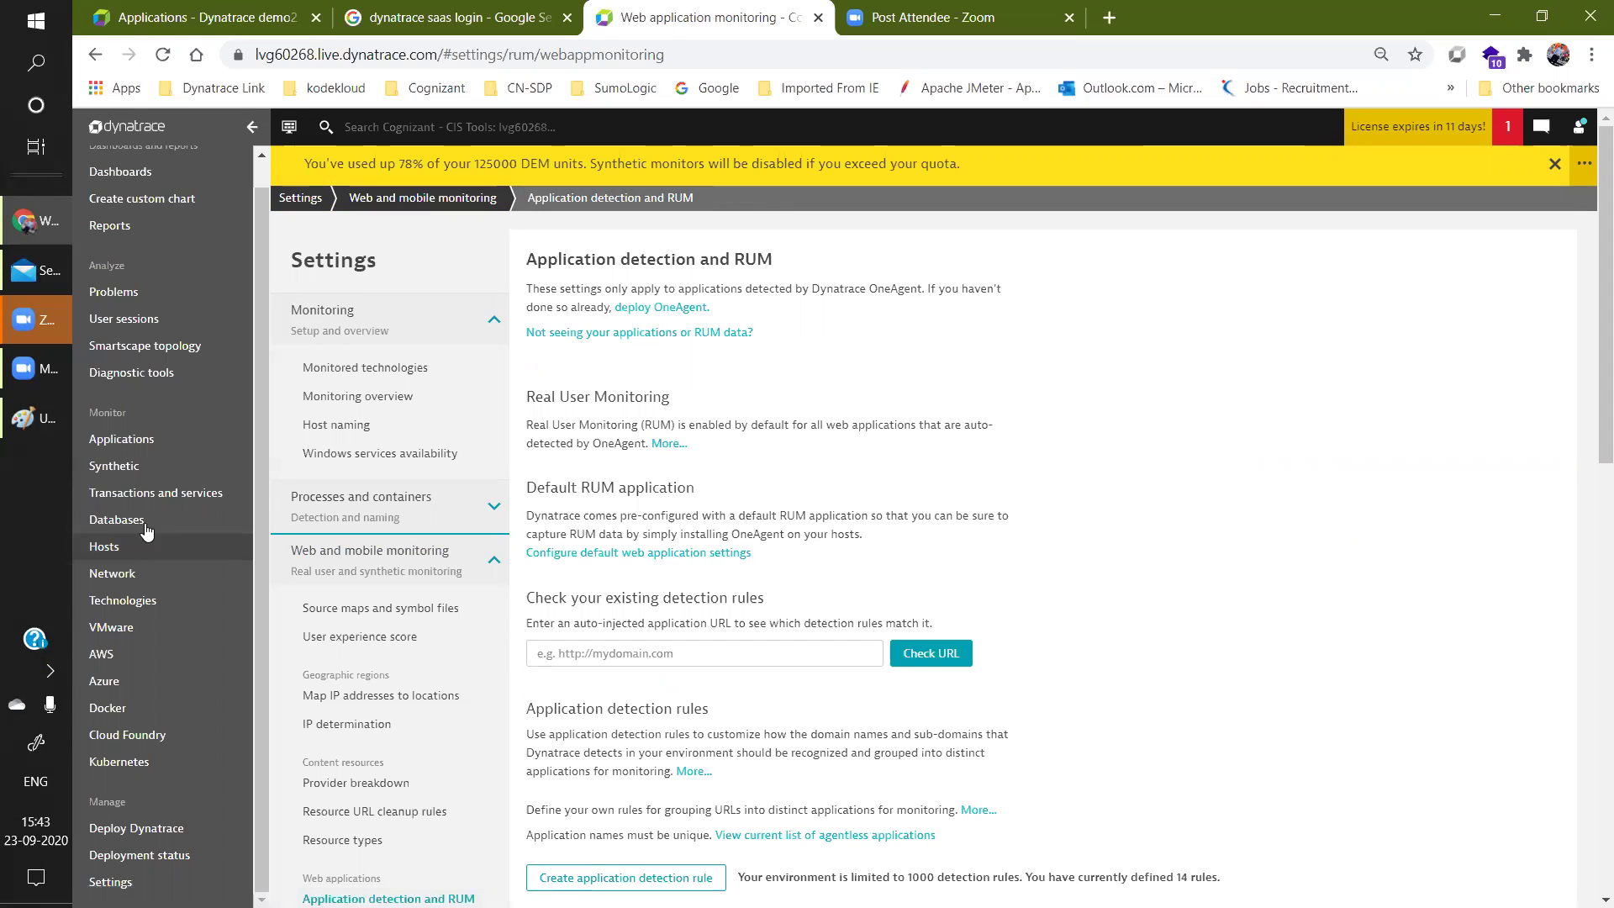
Open BPIFrontEnd from the Applications list and go to its Edit settings.
{"action": "left_click", "coordinate": [151, 439]}
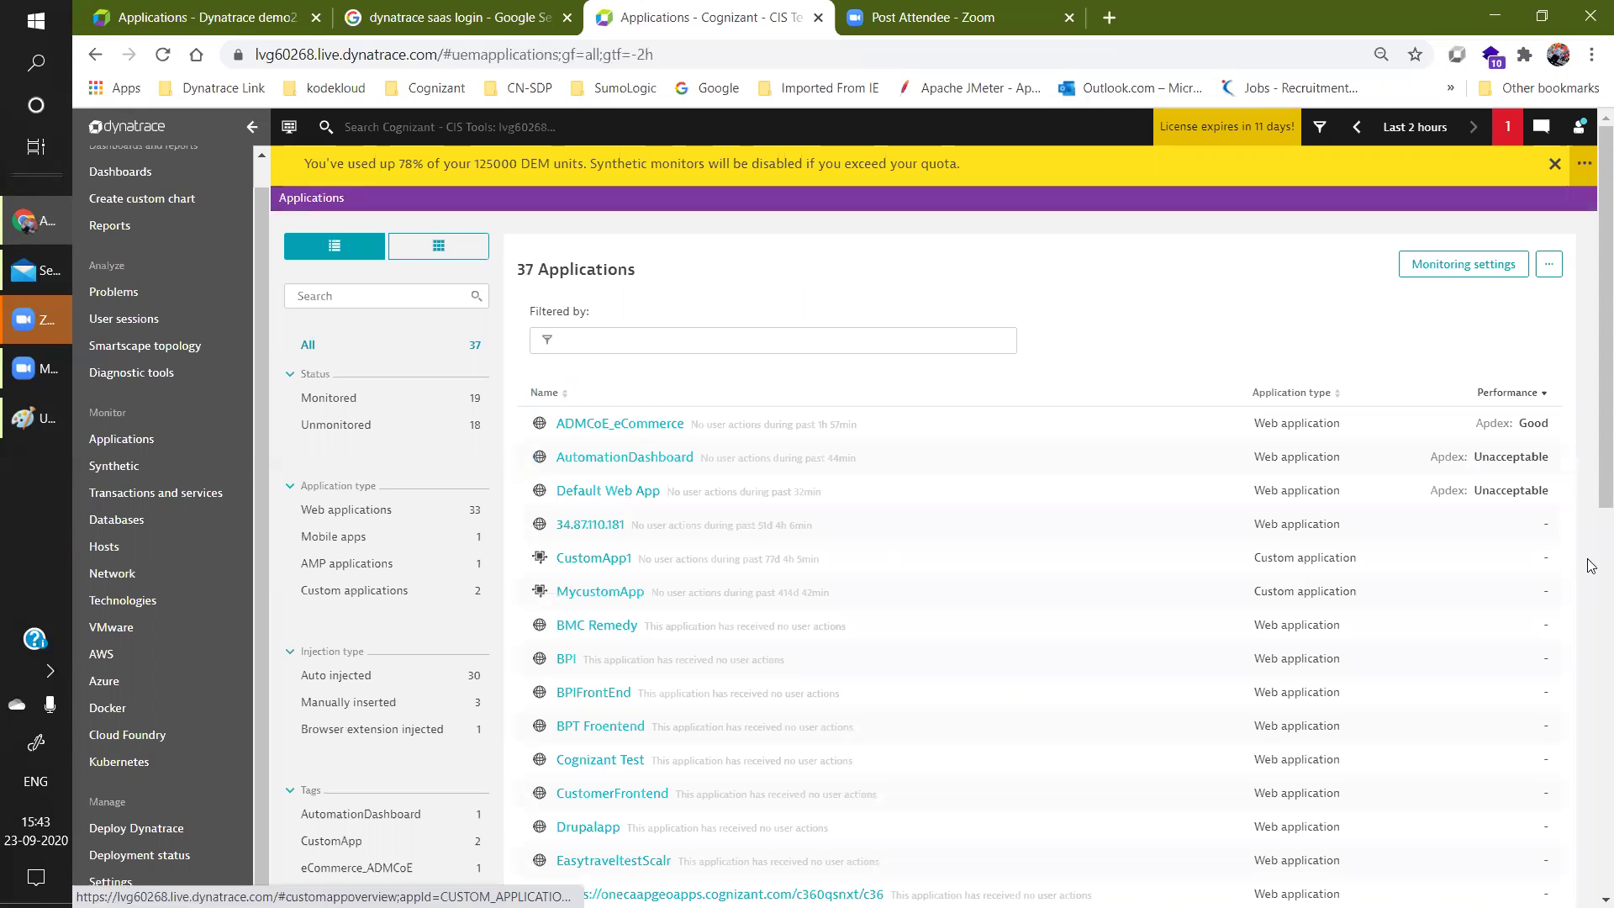
{"action": "left_click", "coordinate": [626, 703]}
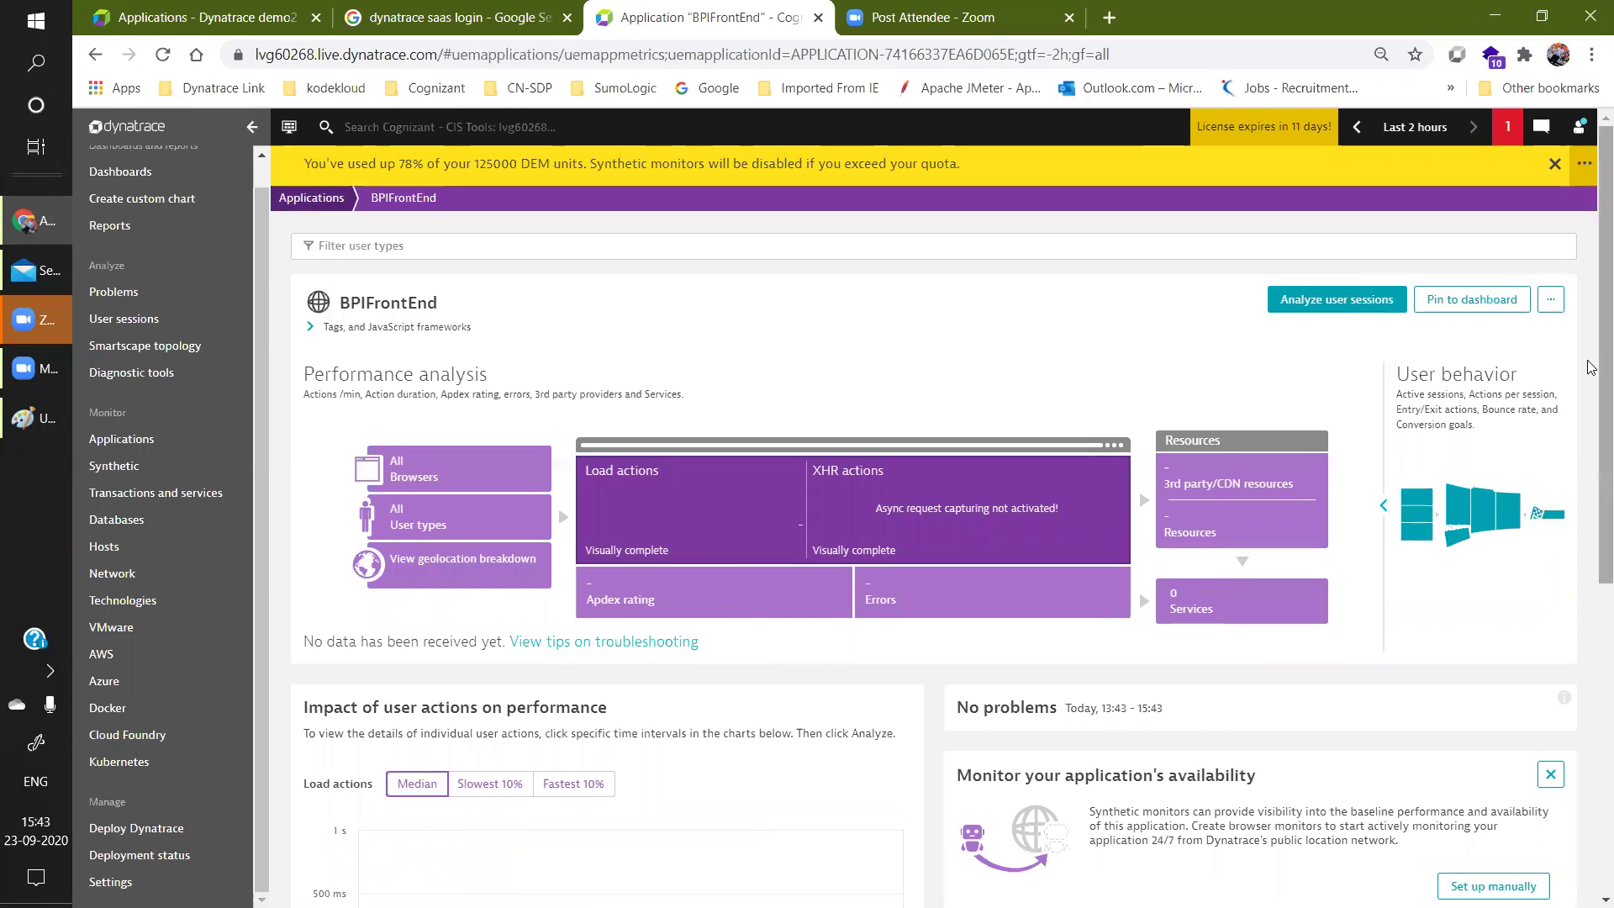
{"action": "left_click_drag", "start_coordinate": [1593, 463], "coordinate": [1592, 326]}
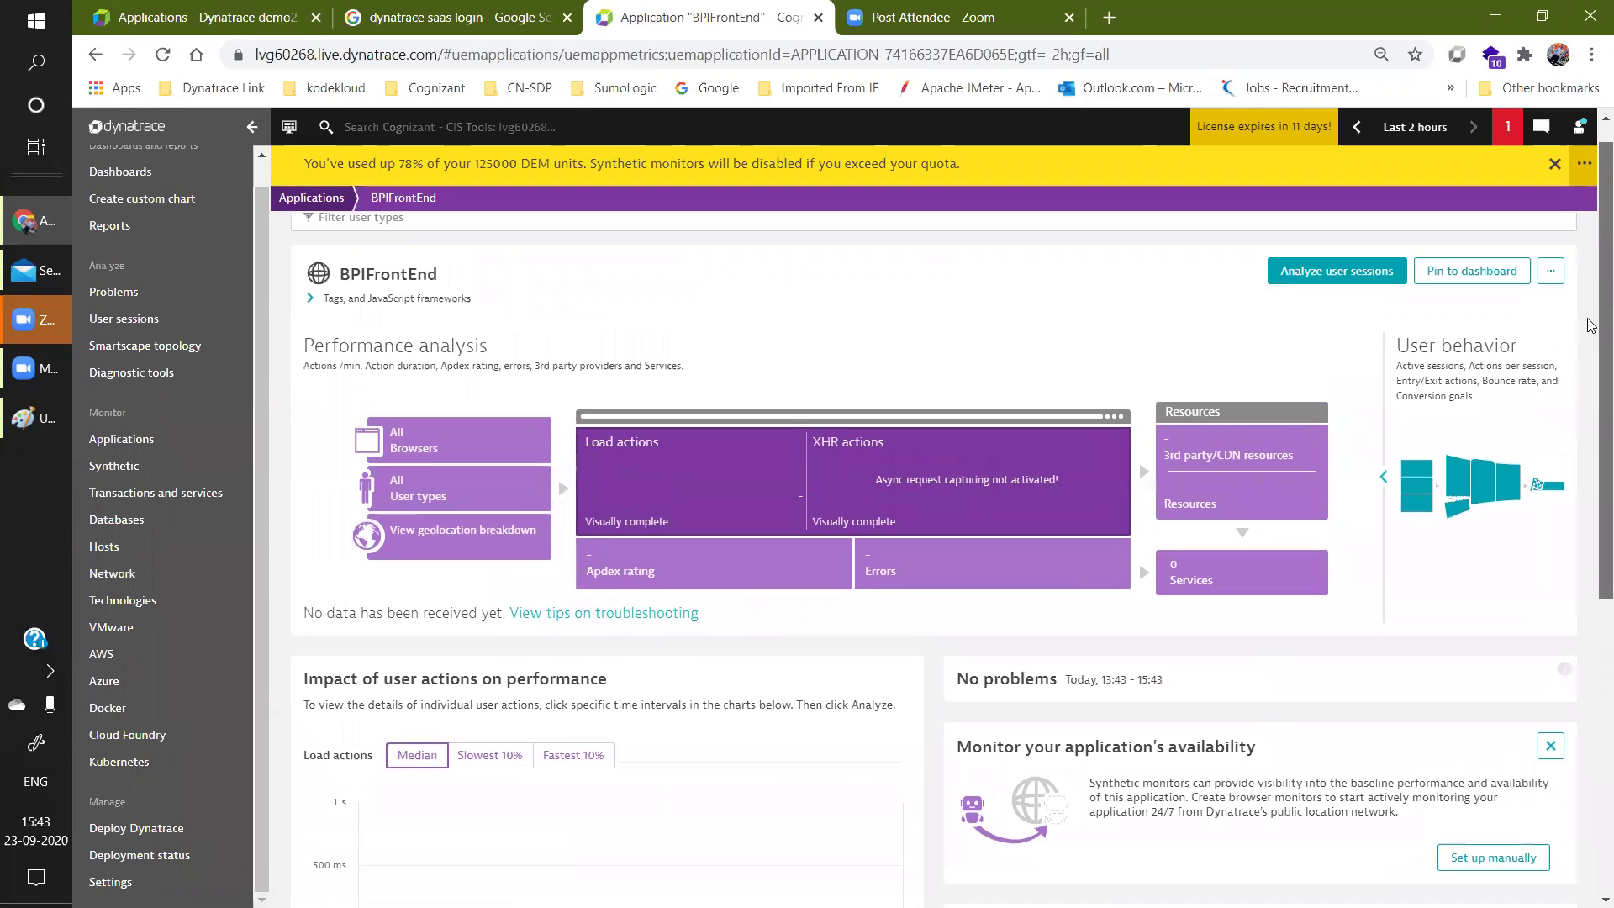
{"action": "left_click", "coordinate": [1551, 271]}
{"action": "left_click", "coordinate": [1526, 299]}
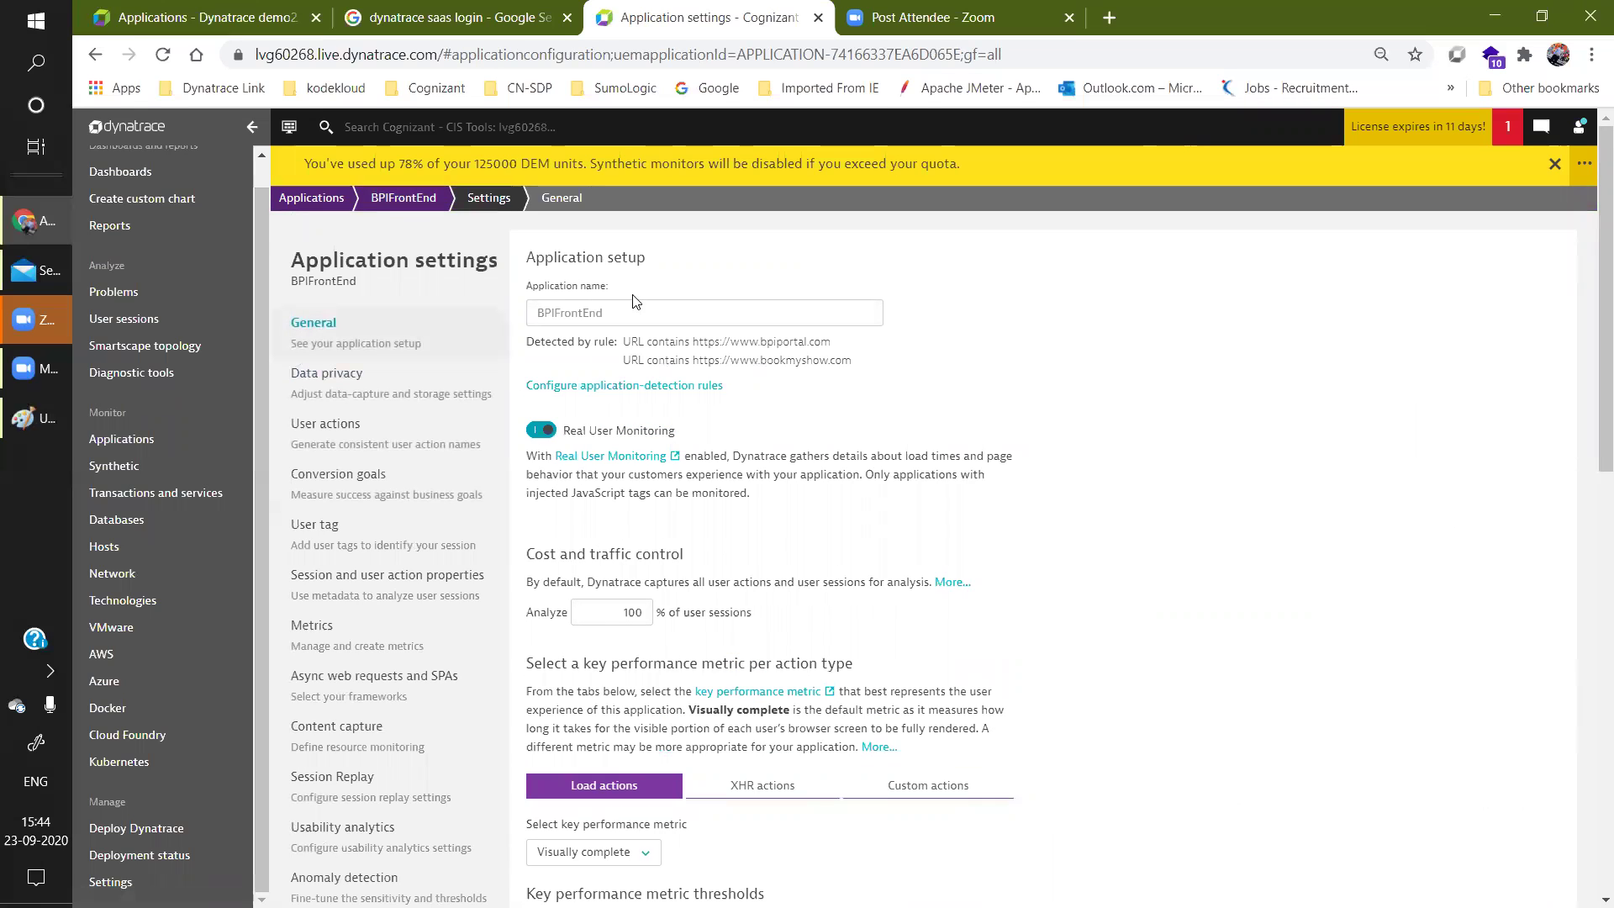
Highlight the bpiportal and bookmyshow detection rule URLs under Application setup.
{"action": "left_click_drag", "start_coordinate": [824, 342], "coordinate": [686, 342]}
{"action": "left_click_drag", "start_coordinate": [853, 359], "coordinate": [693, 360]}
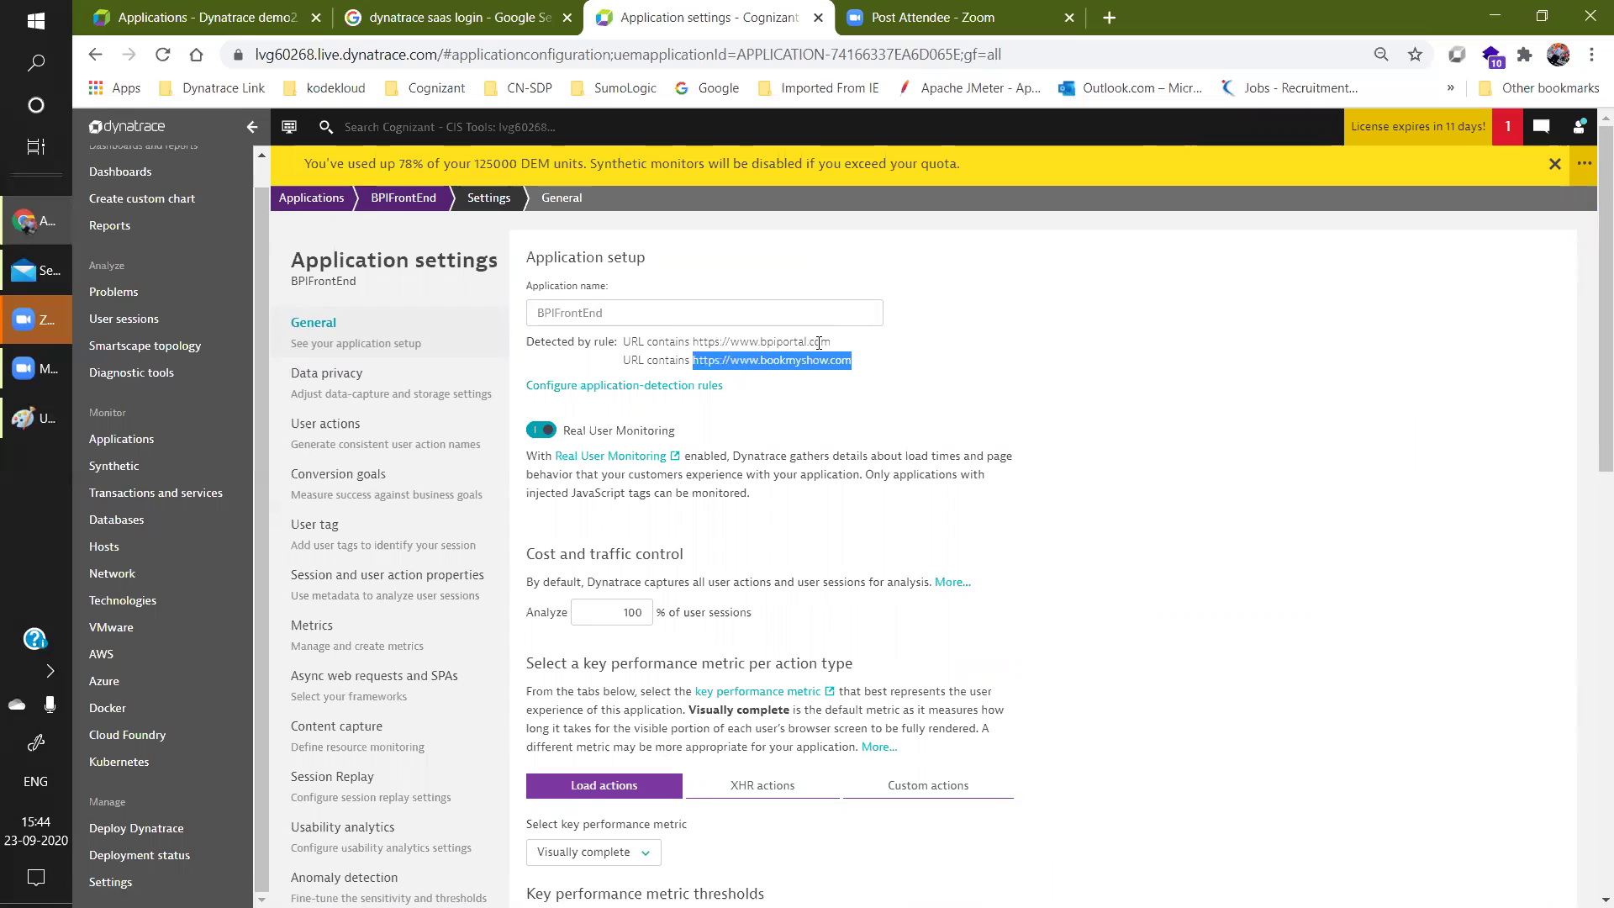
{"action": "left_click_drag", "start_coordinate": [832, 338], "coordinate": [694, 338]}
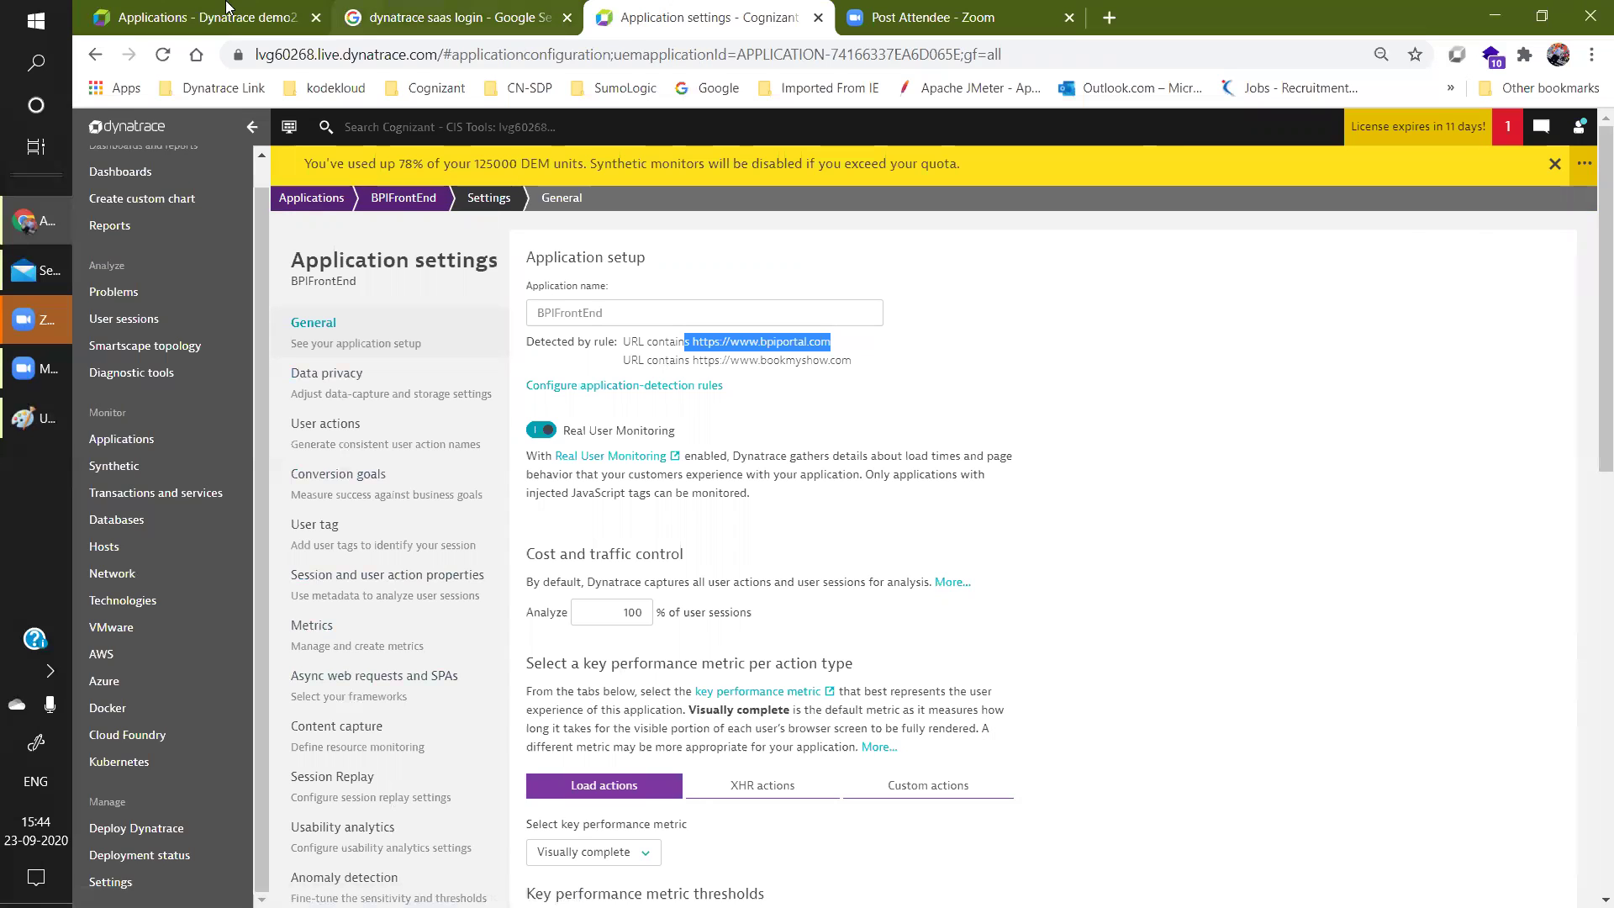
{"action": "left_click", "coordinate": [227, 7]}
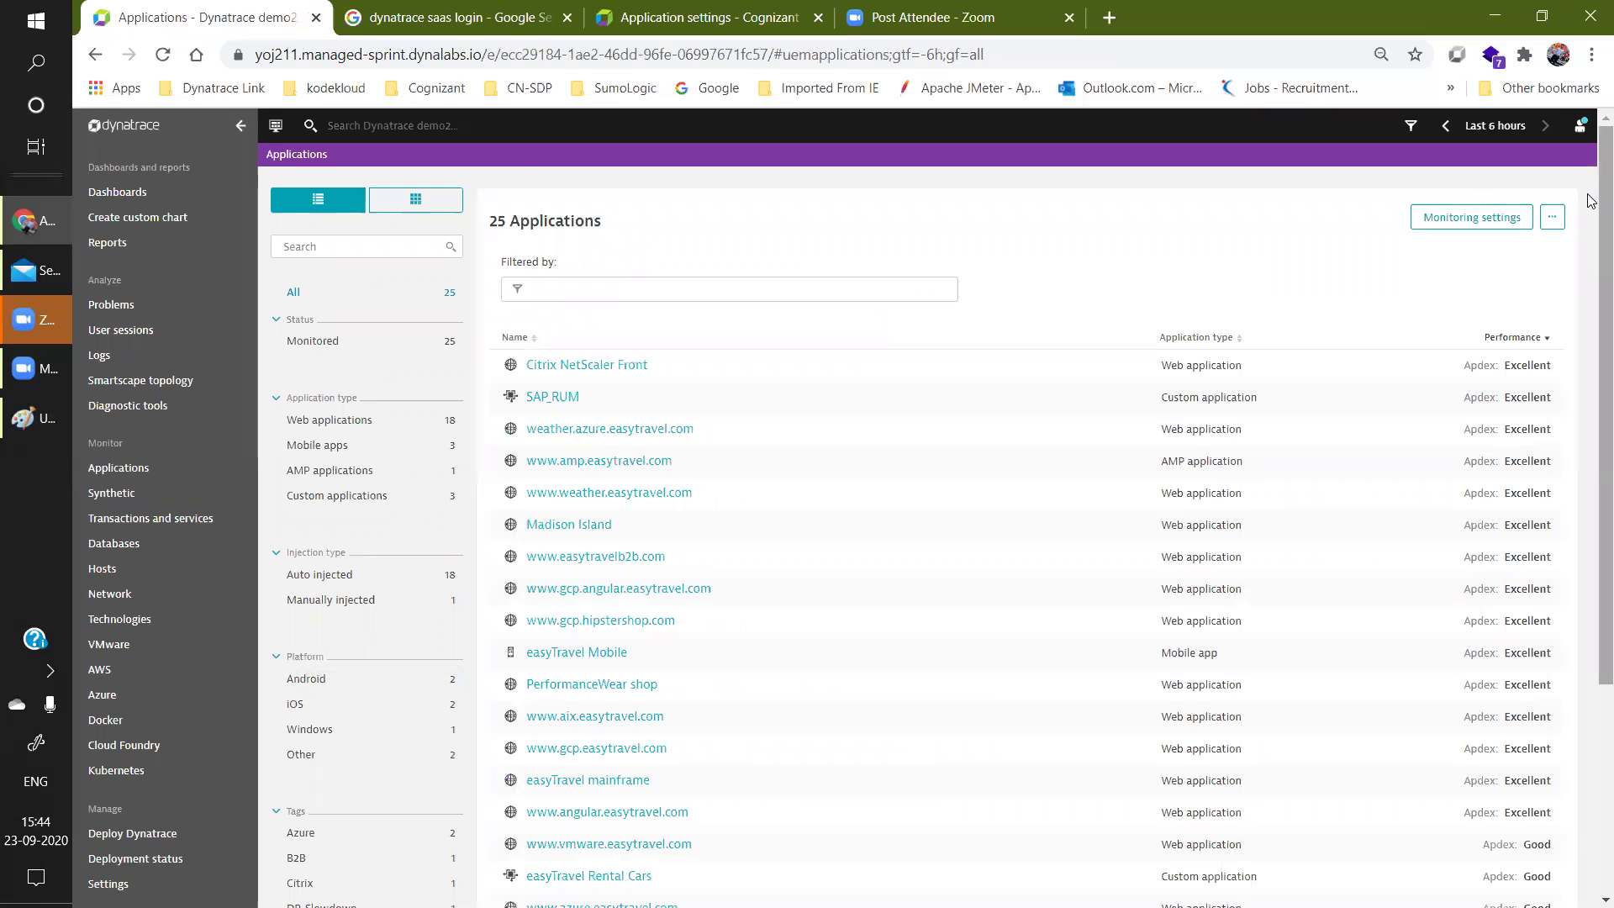
{"action": "scroll", "coordinate": [756, 505], "scroll_direction": "down", "scroll_amount": 2}
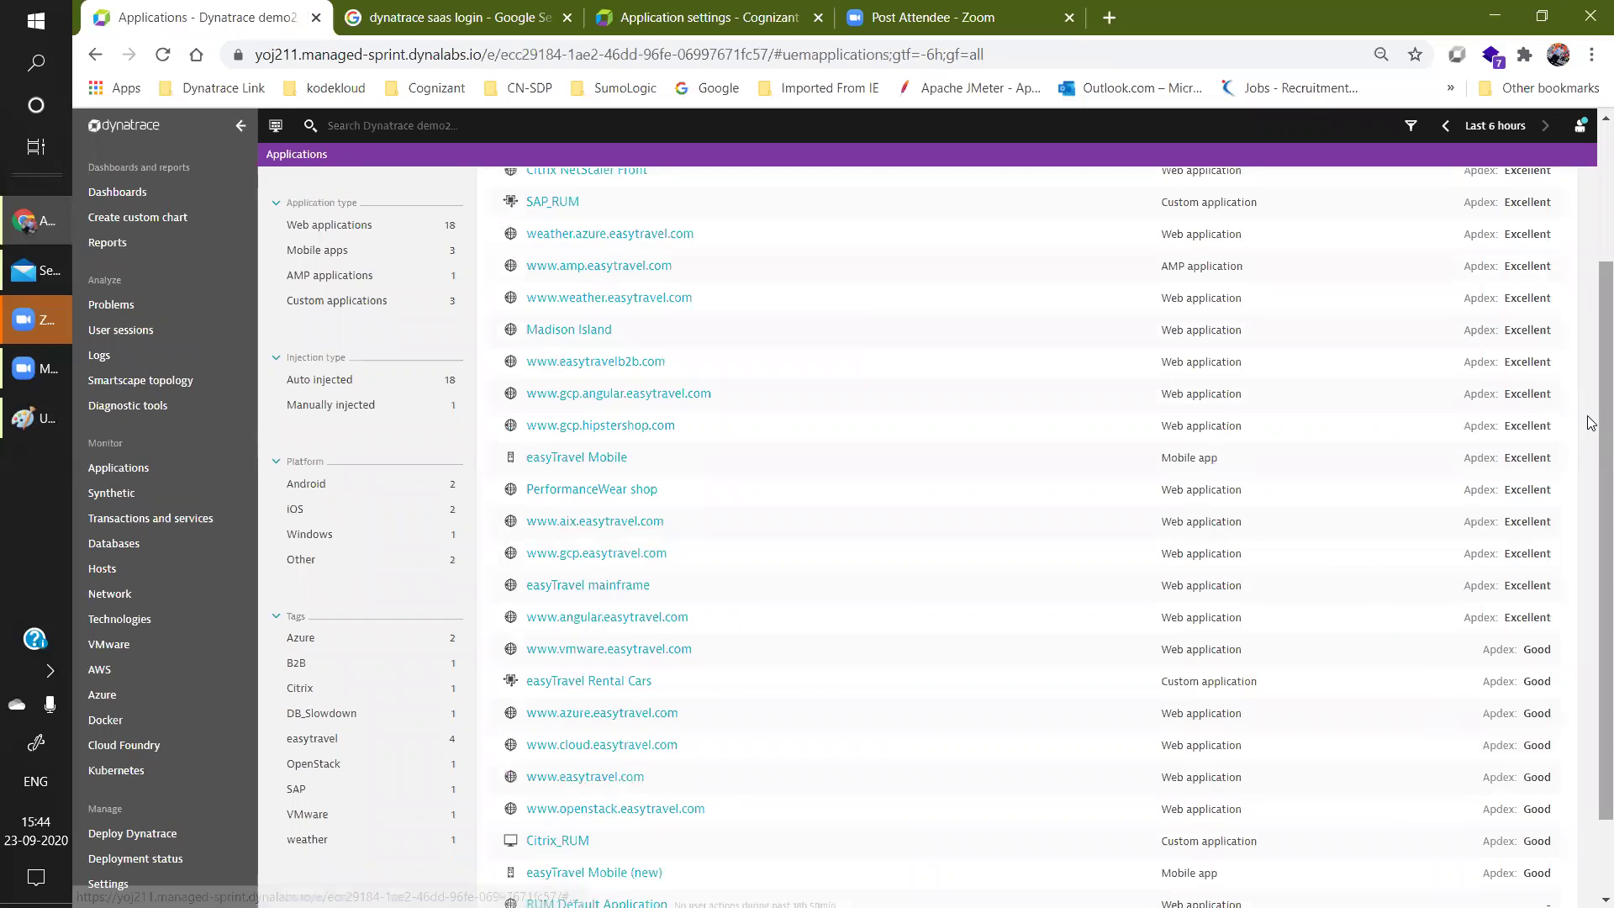
{"action": "scroll", "coordinate": [1442, 677], "scroll_direction": "down", "scroll_amount": 1}
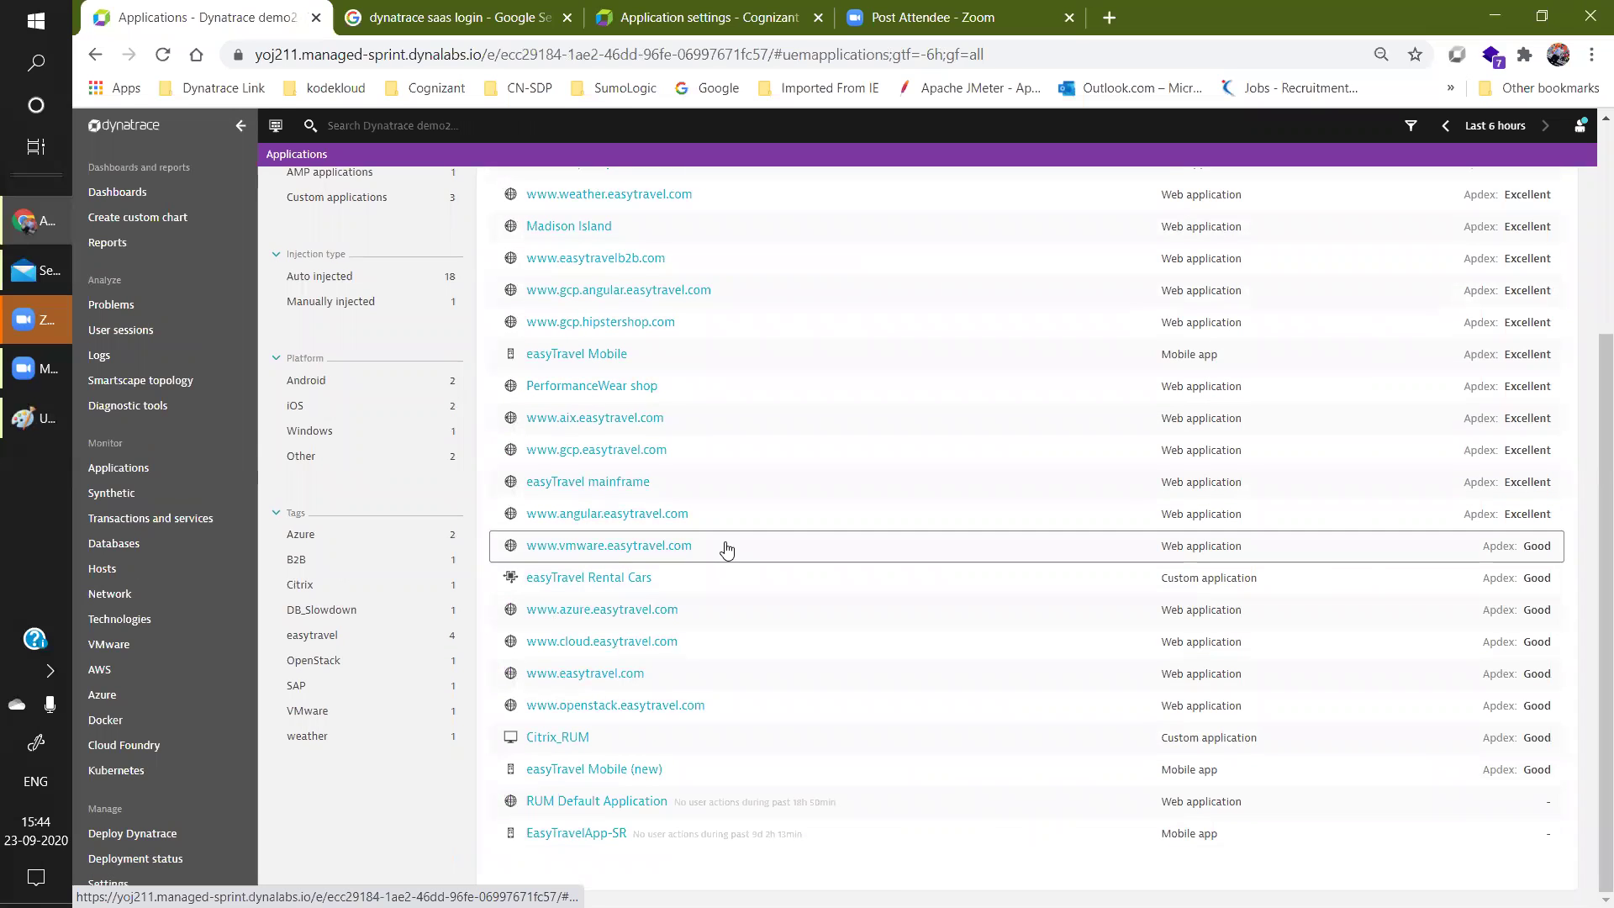
{"action": "left_click", "coordinate": [631, 678]}
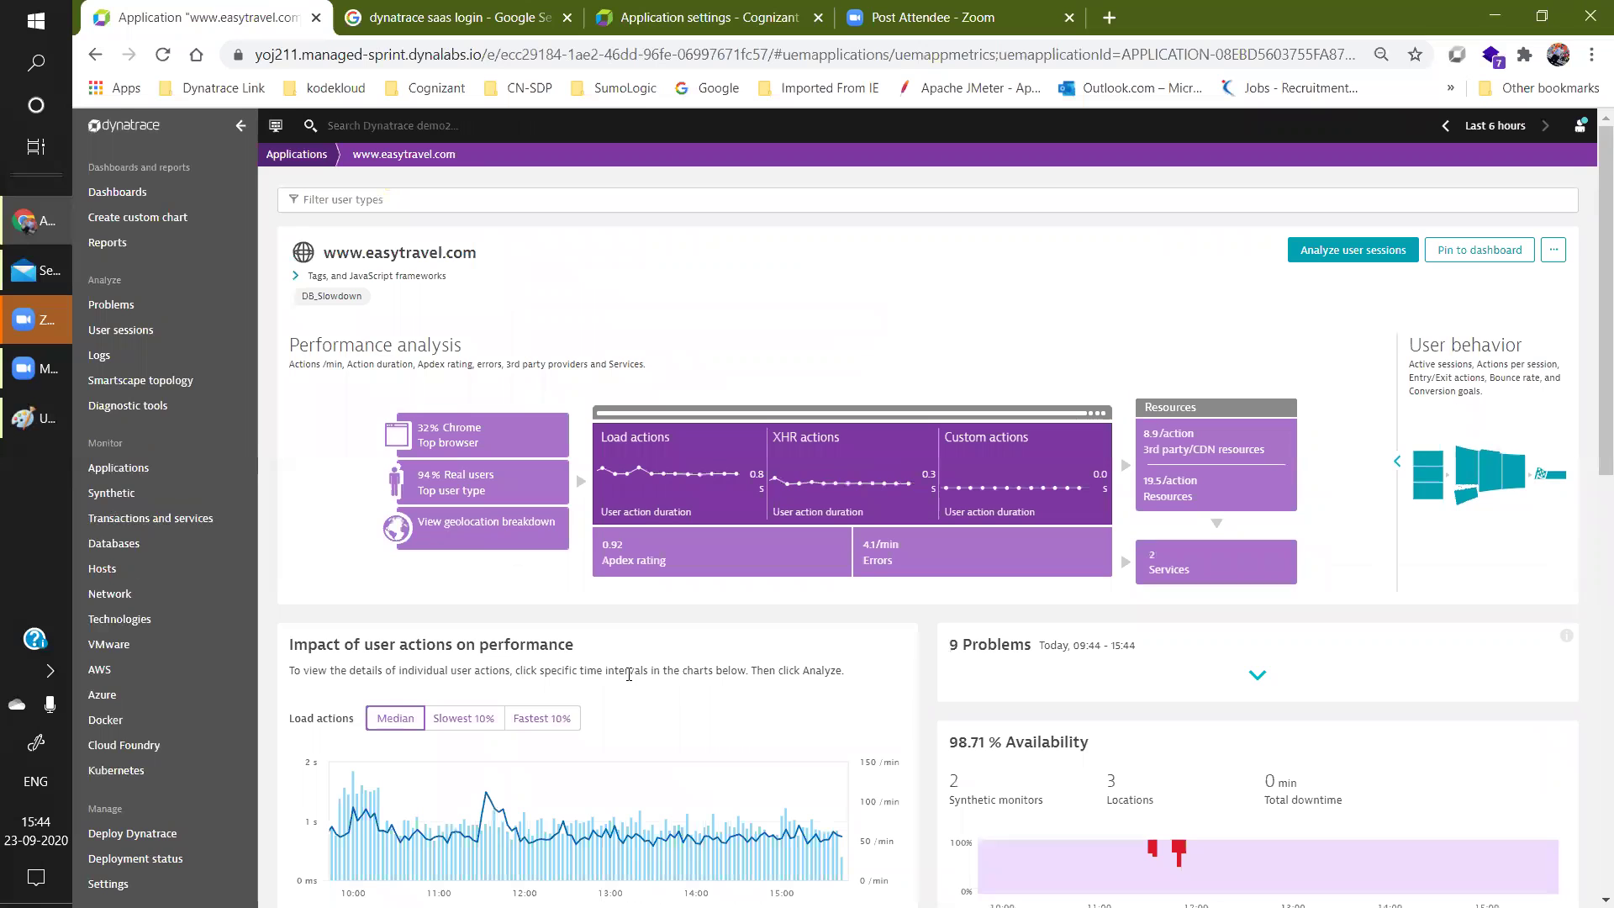
{"action": "scroll", "coordinate": [1592, 315], "scroll_direction": "down", "scroll_amount": 1}
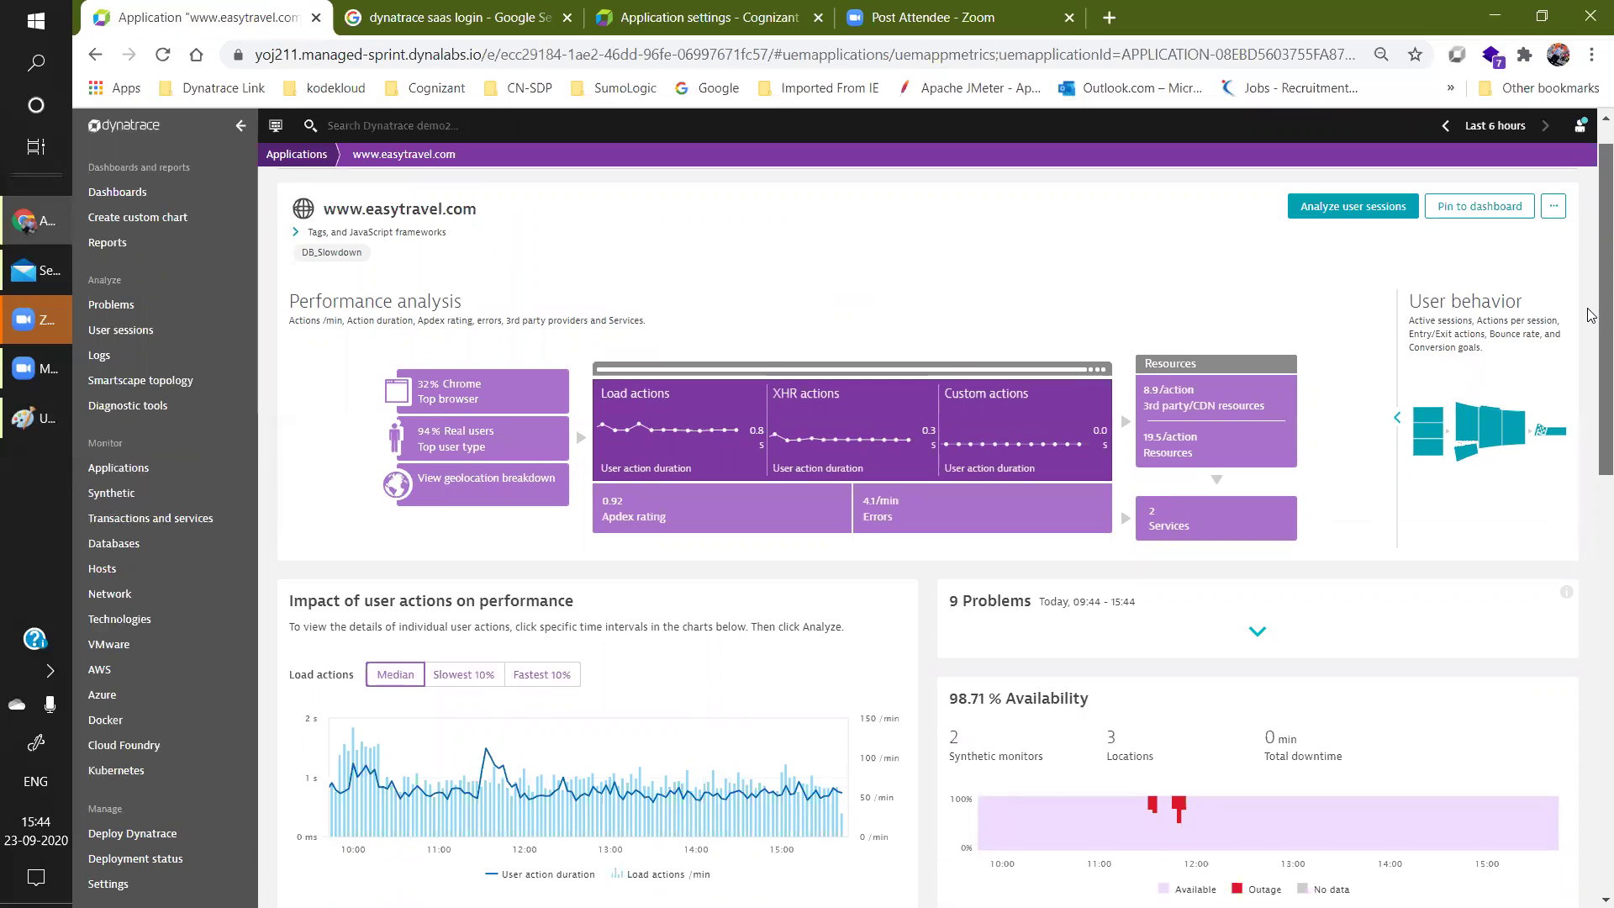
{"action": "scroll", "coordinate": [1093, 403], "scroll_direction": "up", "scroll_amount": 2}
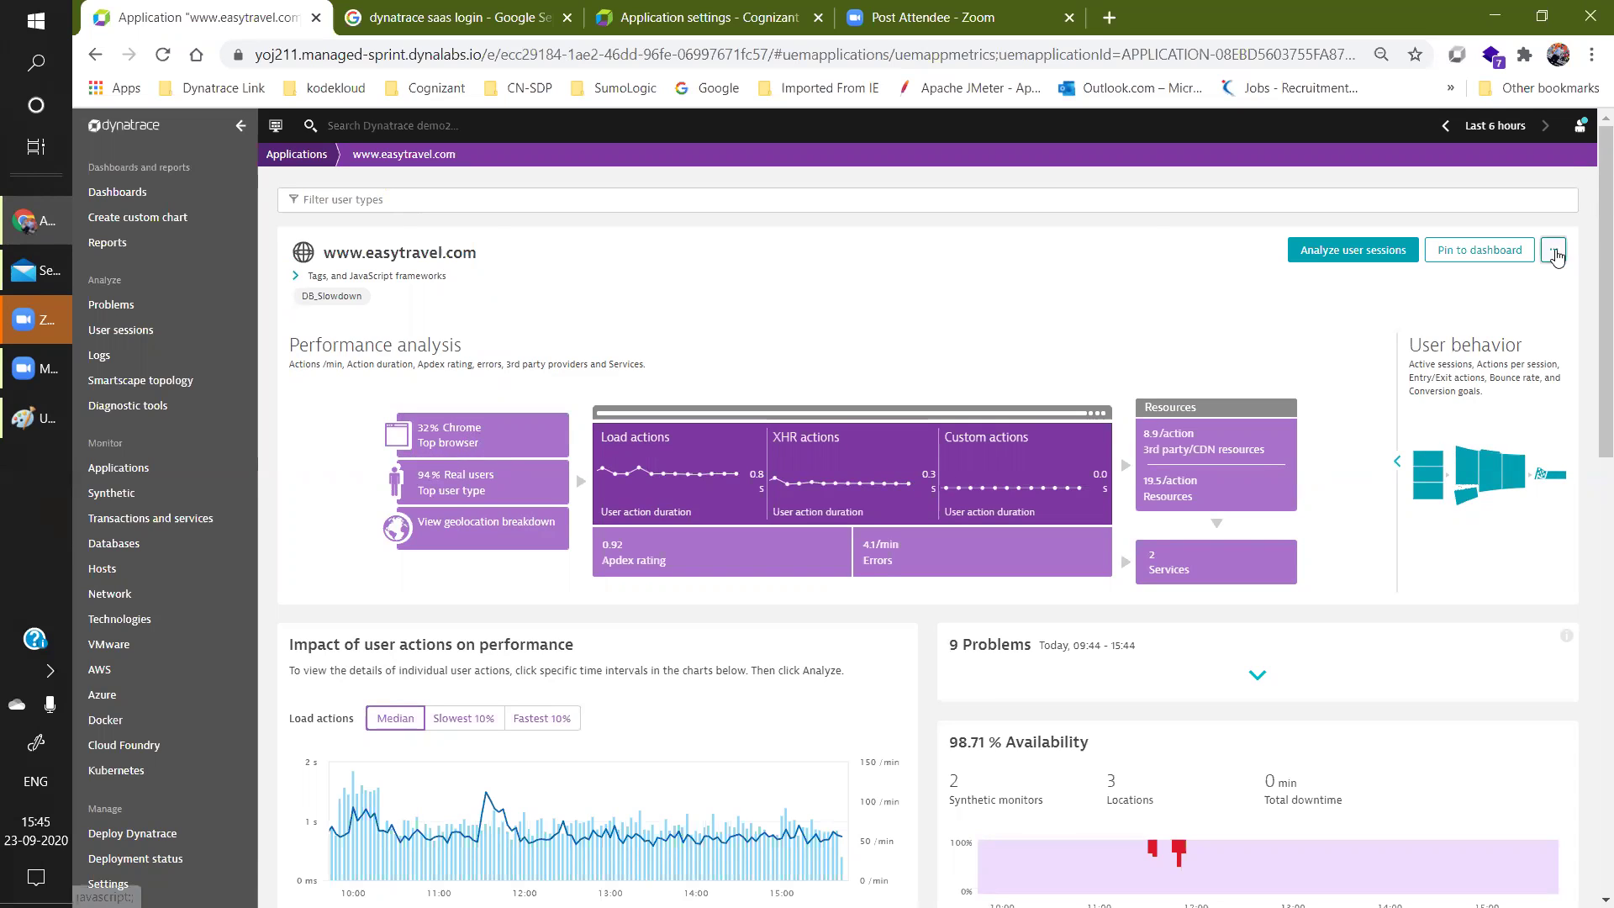
{"action": "left_click", "coordinate": [1553, 252]}
{"action": "left_click", "coordinate": [1491, 275]}
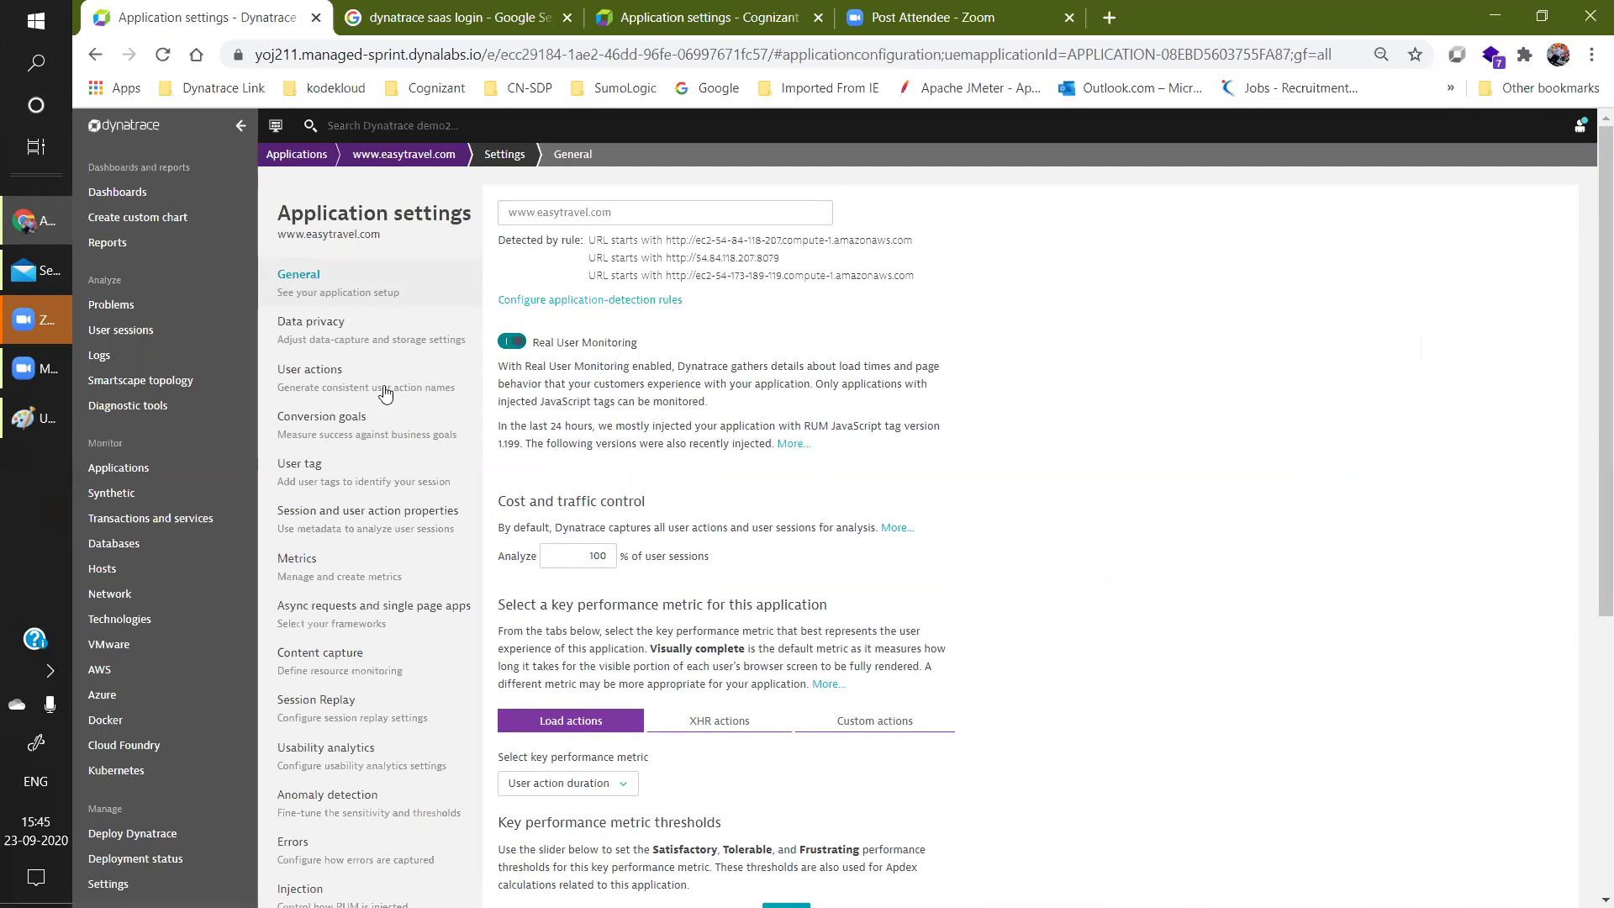
{"action": "left_click", "coordinate": [36, 418]}
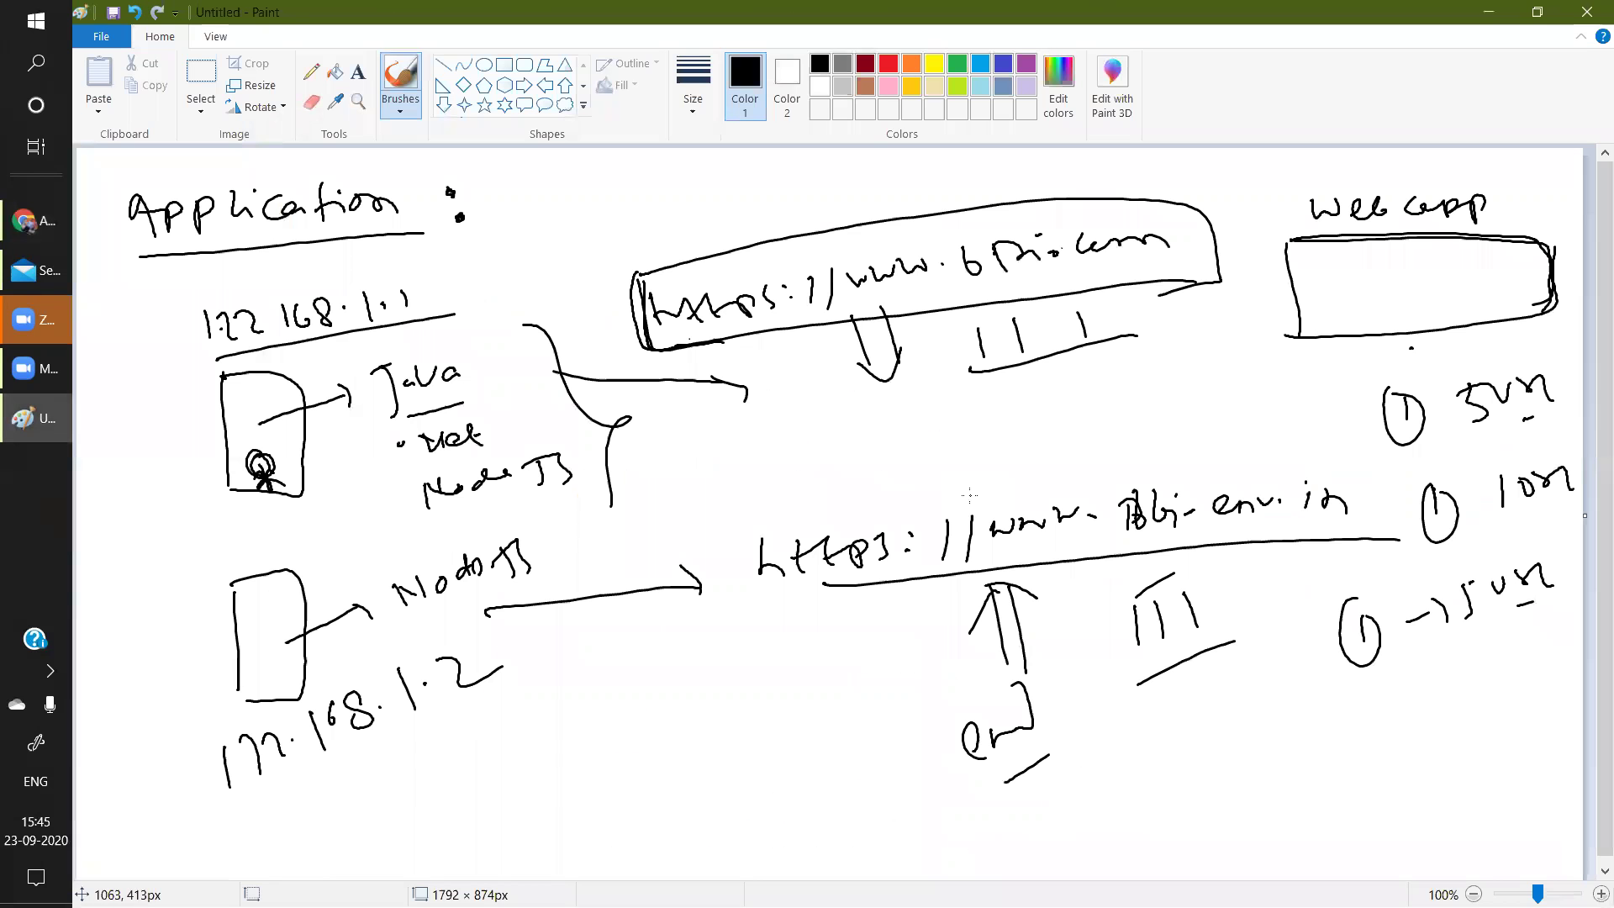
Draw a down arrow under the top URL and two boxes between the URLs.
{"action": "left_click_drag", "start_coordinate": [941, 323], "coordinate": [949, 378]}
{"action": "left_click_drag", "start_coordinate": [950, 317], "coordinate": [959, 375]}
{"action": "left_click_drag", "start_coordinate": [938, 373], "coordinate": [985, 352]}
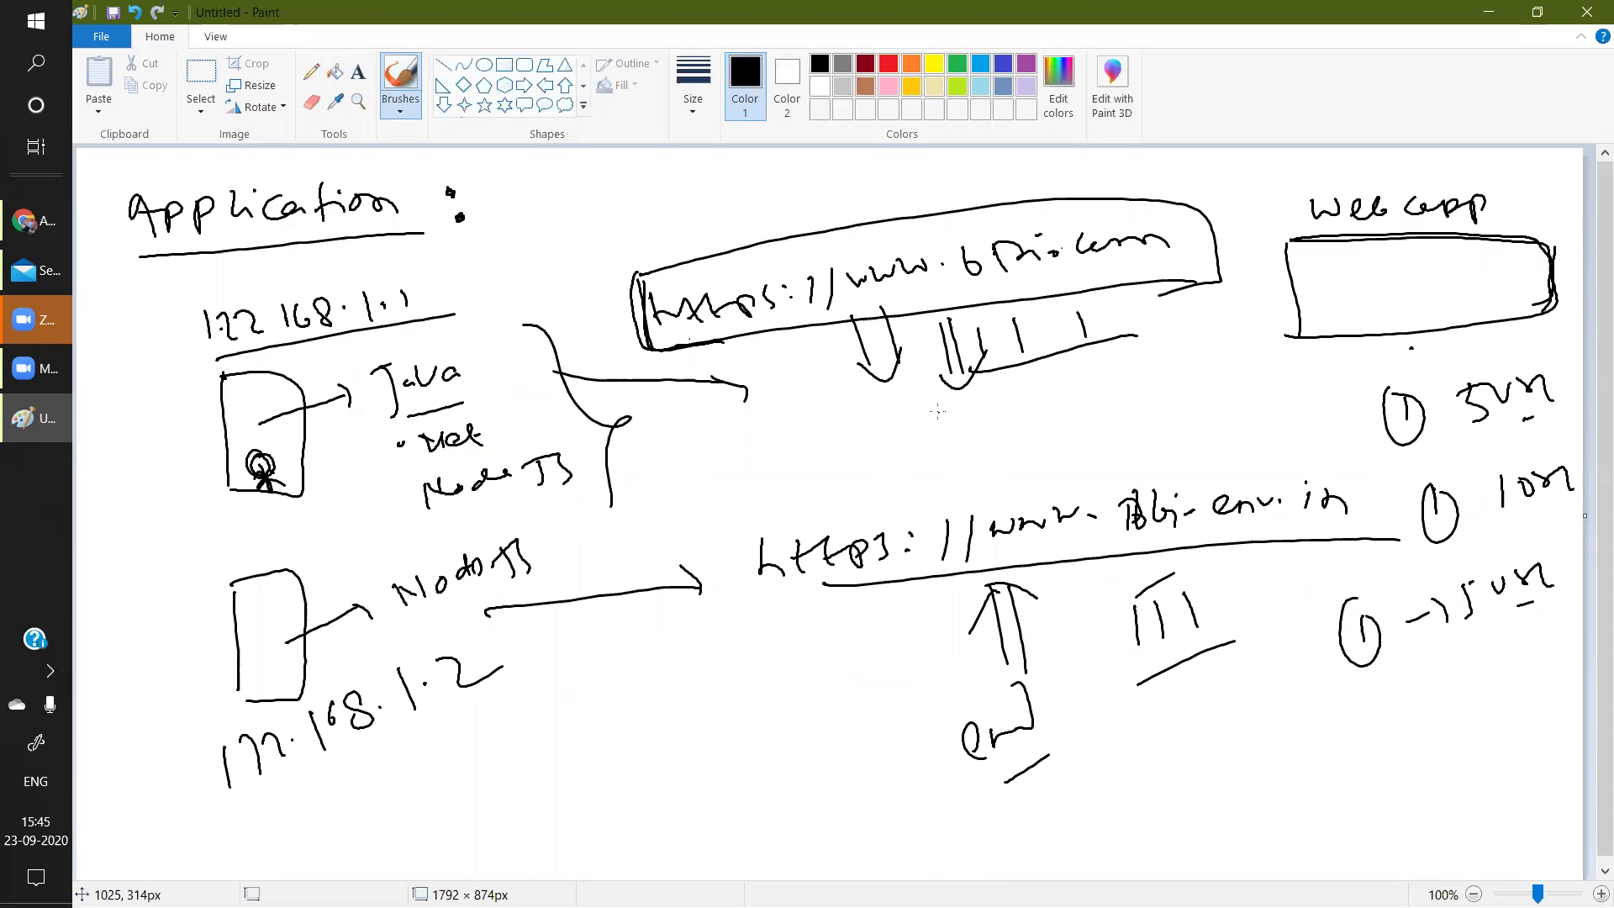
{"action": "mouse_move", "coordinate": [916, 424]}
{"action": "left_mouse_down"}
{"action": "mouse_move", "coordinate": [1024, 469]}
{"action": "mouse_move", "coordinate": [933, 490]}
{"action": "left_mouse_up"}
{"action": "mouse_move", "coordinate": [1057, 387]}
{"action": "left_mouse_down"}
{"action": "mouse_move", "coordinate": [1080, 463]}
{"action": "mouse_move", "coordinate": [1152, 454]}
{"action": "mouse_move", "coordinate": [1085, 475]}
{"action": "left_mouse_up"}
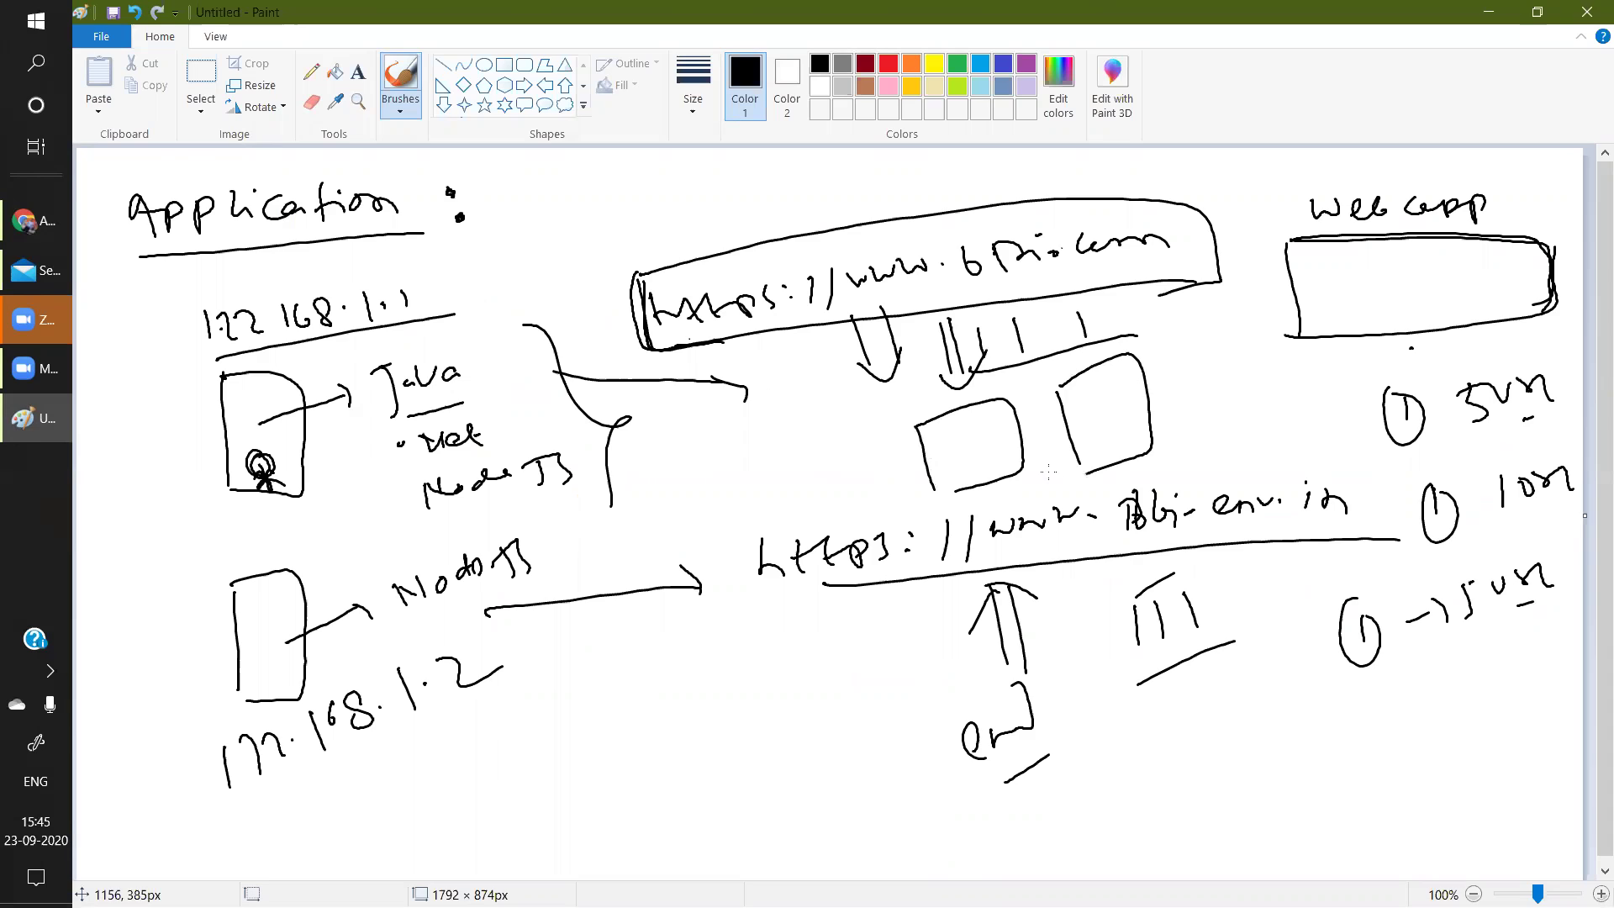
{"action": "left_click_drag", "start_coordinate": [929, 488], "coordinate": [1001, 477]}
Add two up-right arrows near the bottom, then return to Dynatrace.
{"action": "mouse_move", "coordinate": [653, 792]}
{"action": "left_mouse_down"}
{"action": "mouse_move", "coordinate": [723, 715]}
{"action": "mouse_move", "coordinate": [738, 764]}
{"action": "left_mouse_up"}
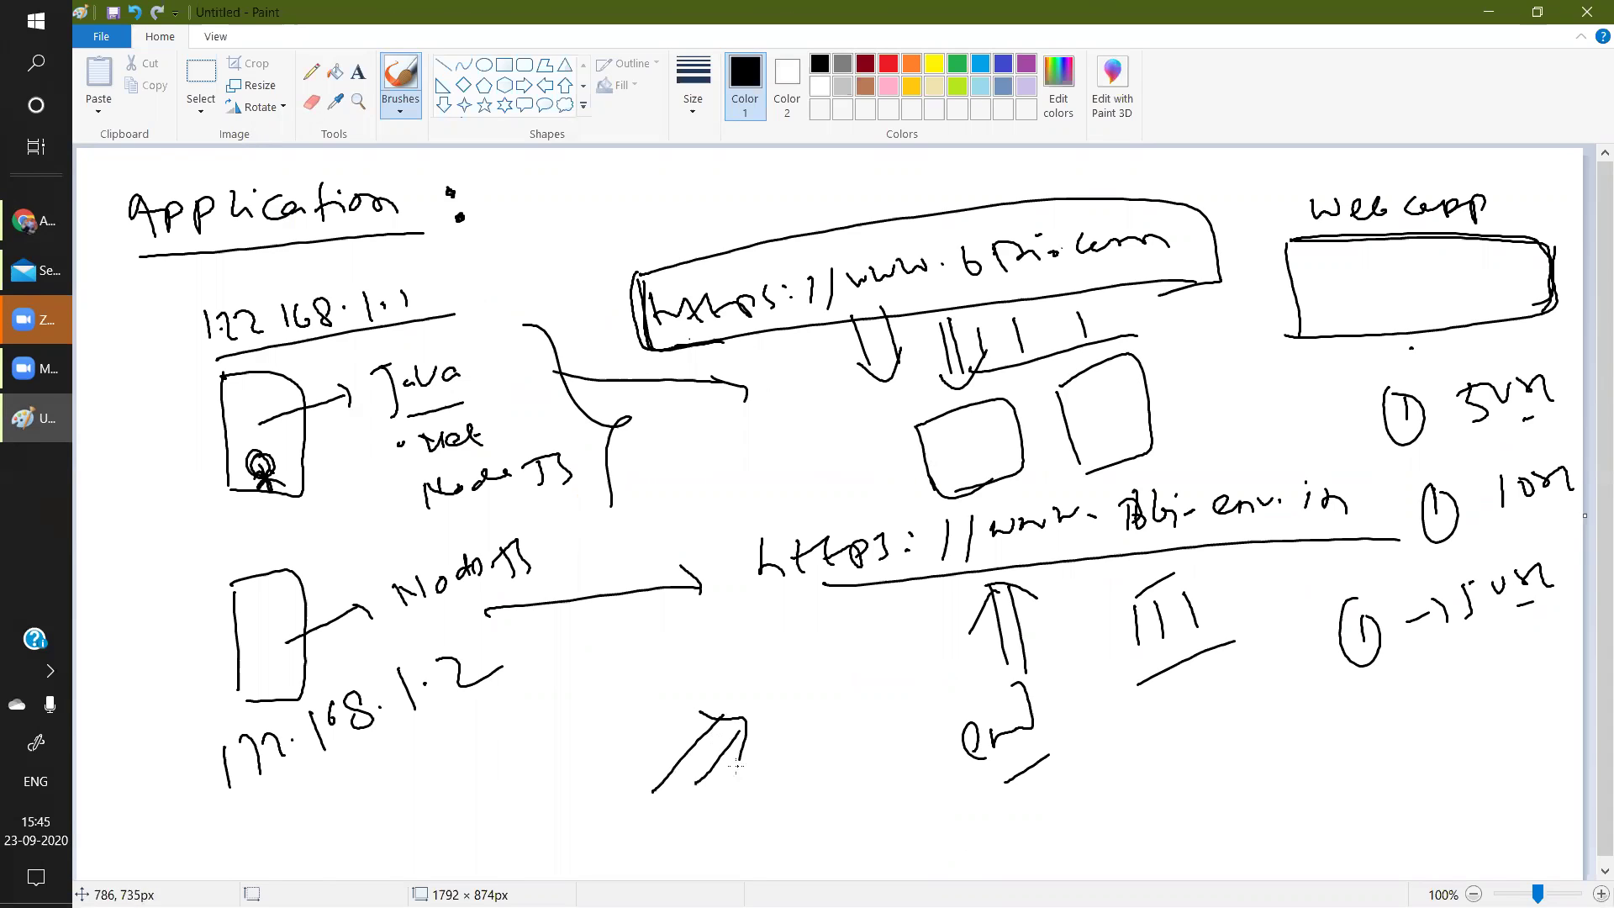
{"action": "mouse_move", "coordinate": [721, 828]}
{"action": "left_mouse_down"}
{"action": "mouse_move", "coordinate": [790, 748]}
{"action": "mouse_move", "coordinate": [810, 757]}
{"action": "left_mouse_up"}
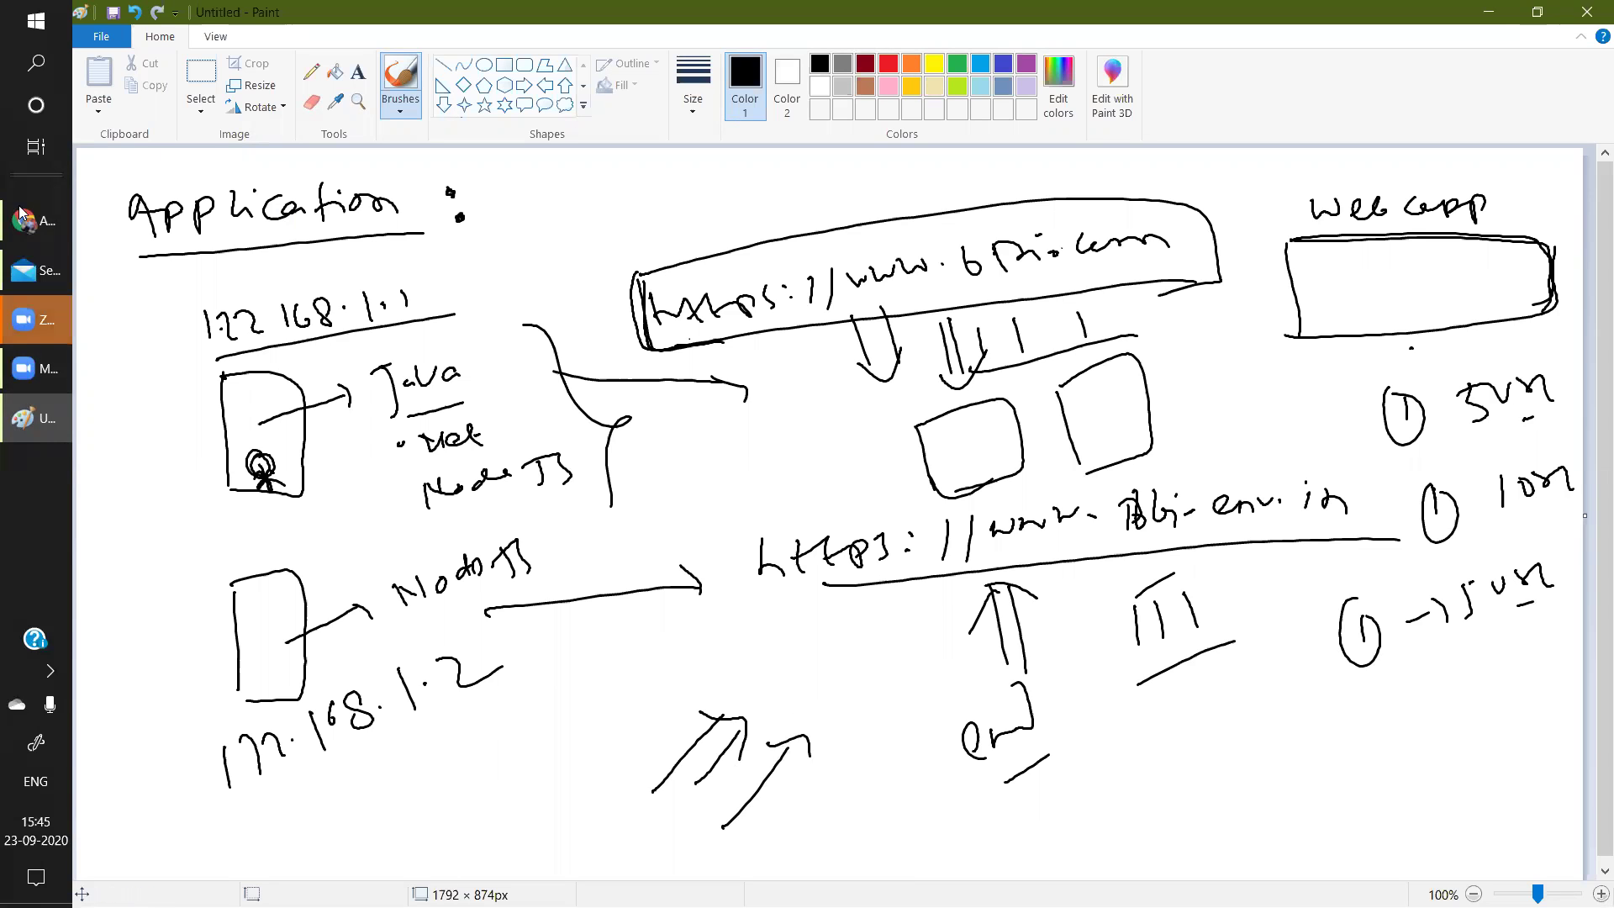
{"action": "left_click", "coordinate": [25, 221]}
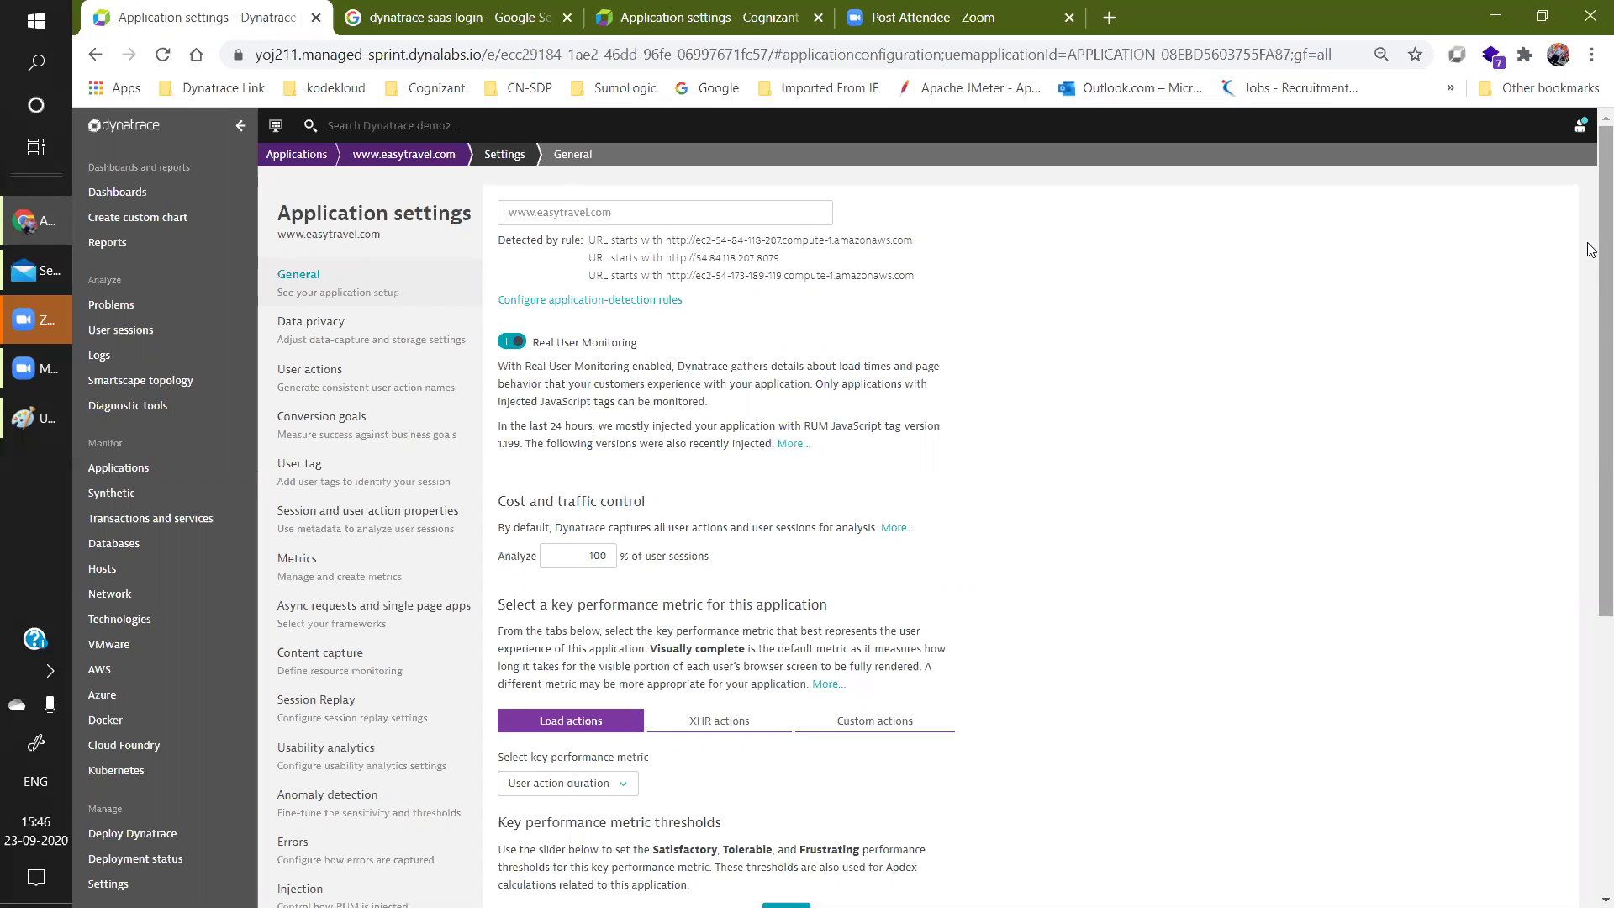
Filter easytravel's browser breakdown to Desktop, showing Chrome at 31.99% and Firefox at 11.13%.
{"action": "left_click", "coordinate": [370, 158]}
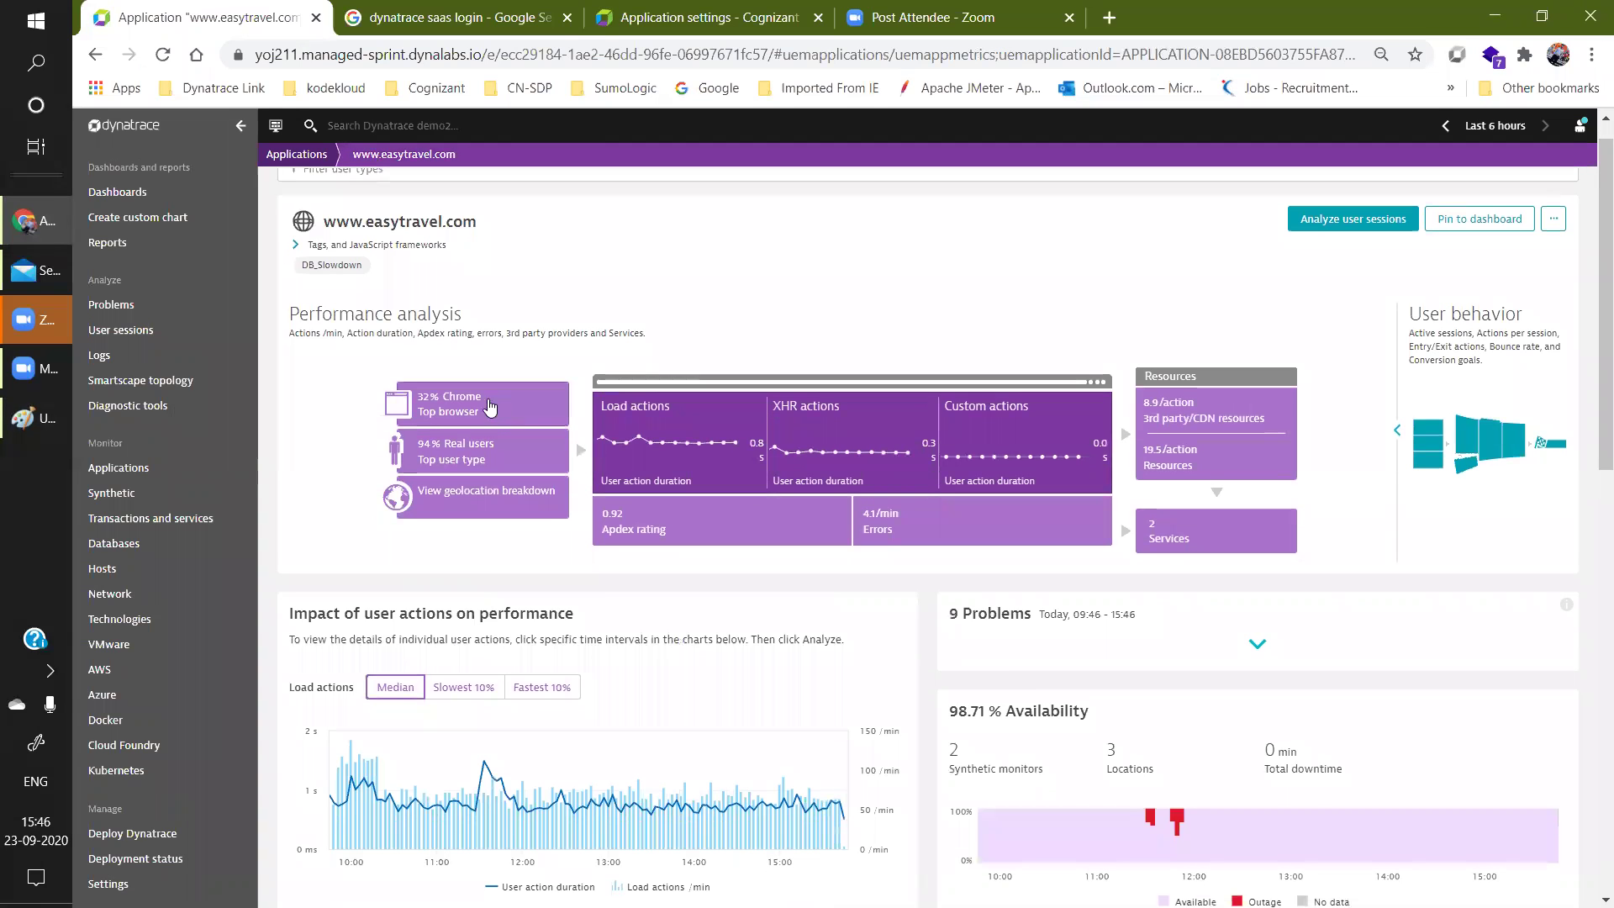
{"action": "left_click", "coordinate": [472, 399]}
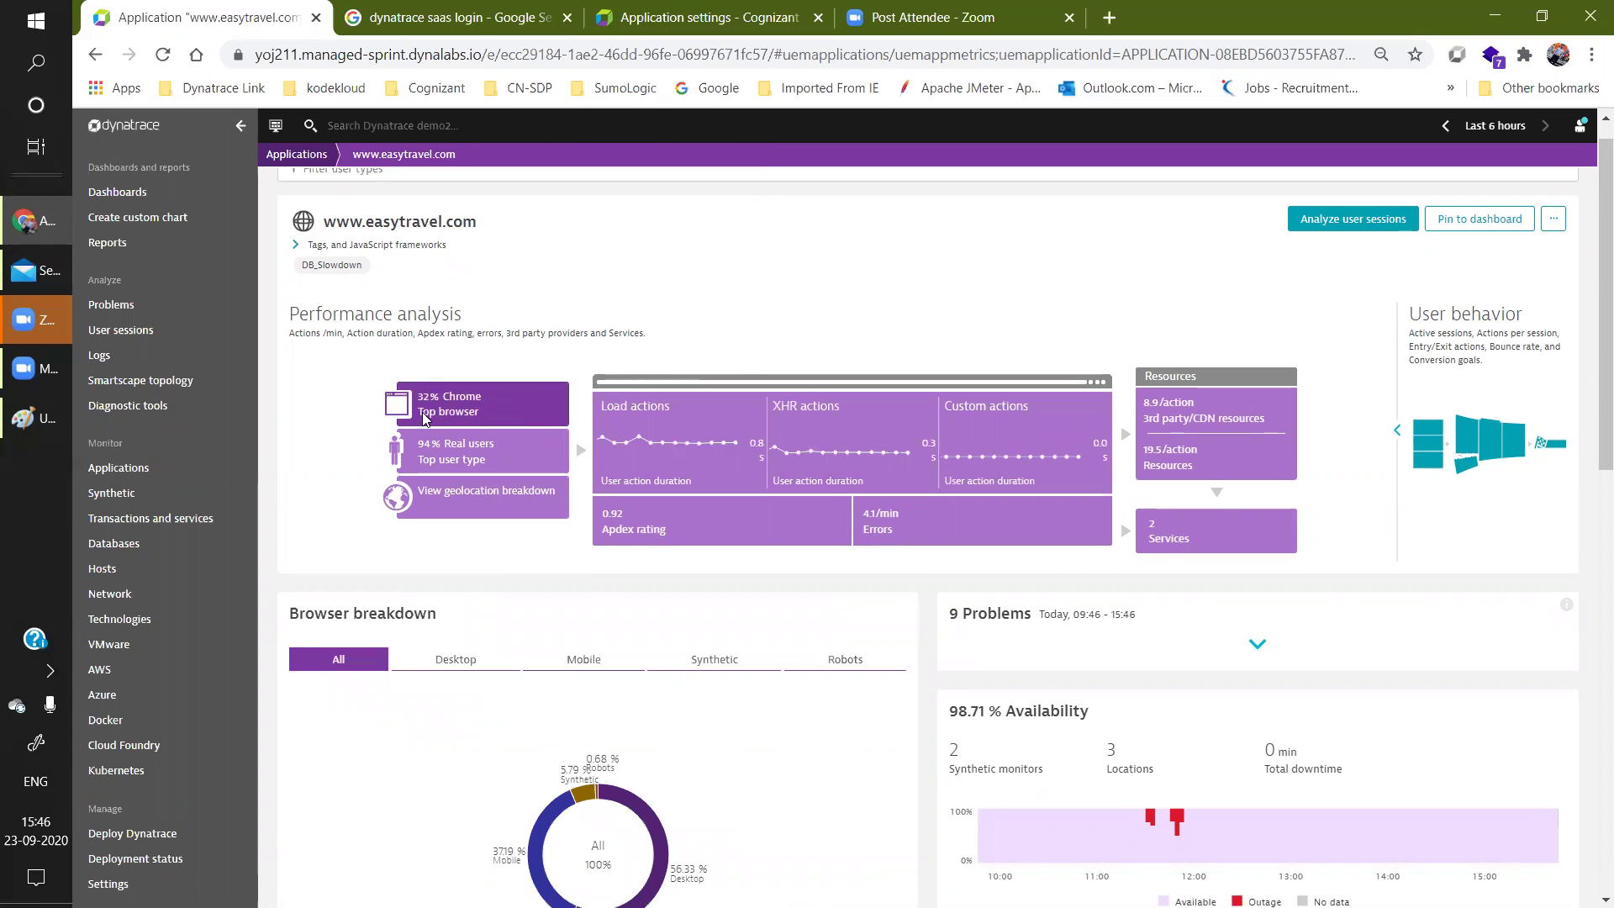
{"action": "scroll", "coordinate": [1592, 440], "scroll_direction": "down", "scroll_amount": 3}
{"action": "scroll", "coordinate": [1592, 440], "scroll_direction": "down", "scroll_amount": 2}
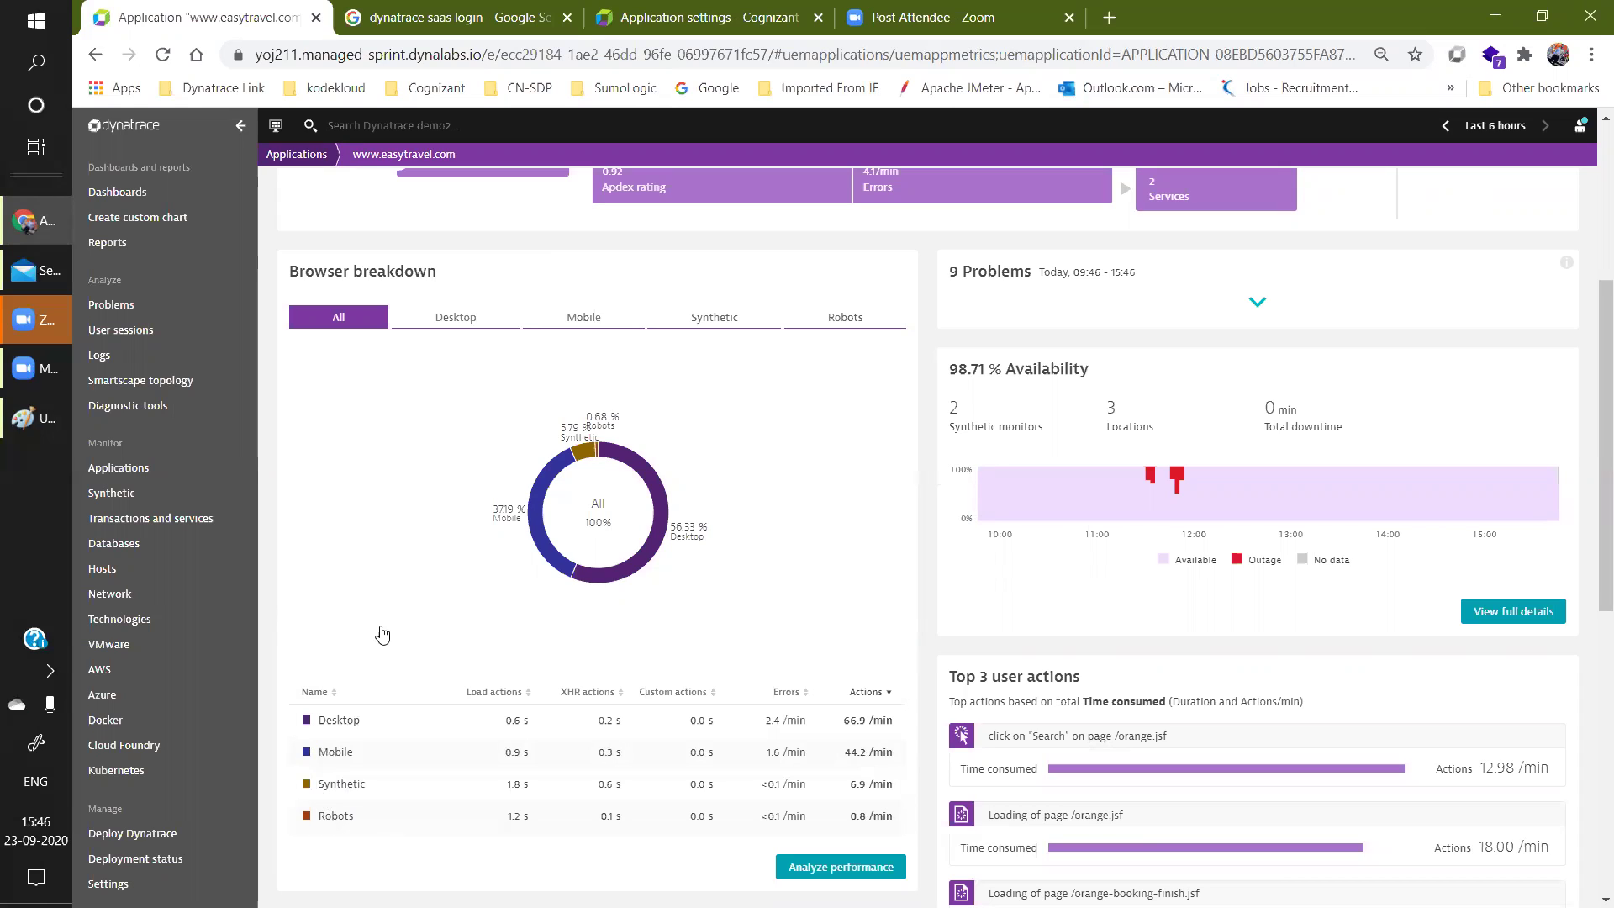
{"action": "left_click", "coordinate": [473, 320]}
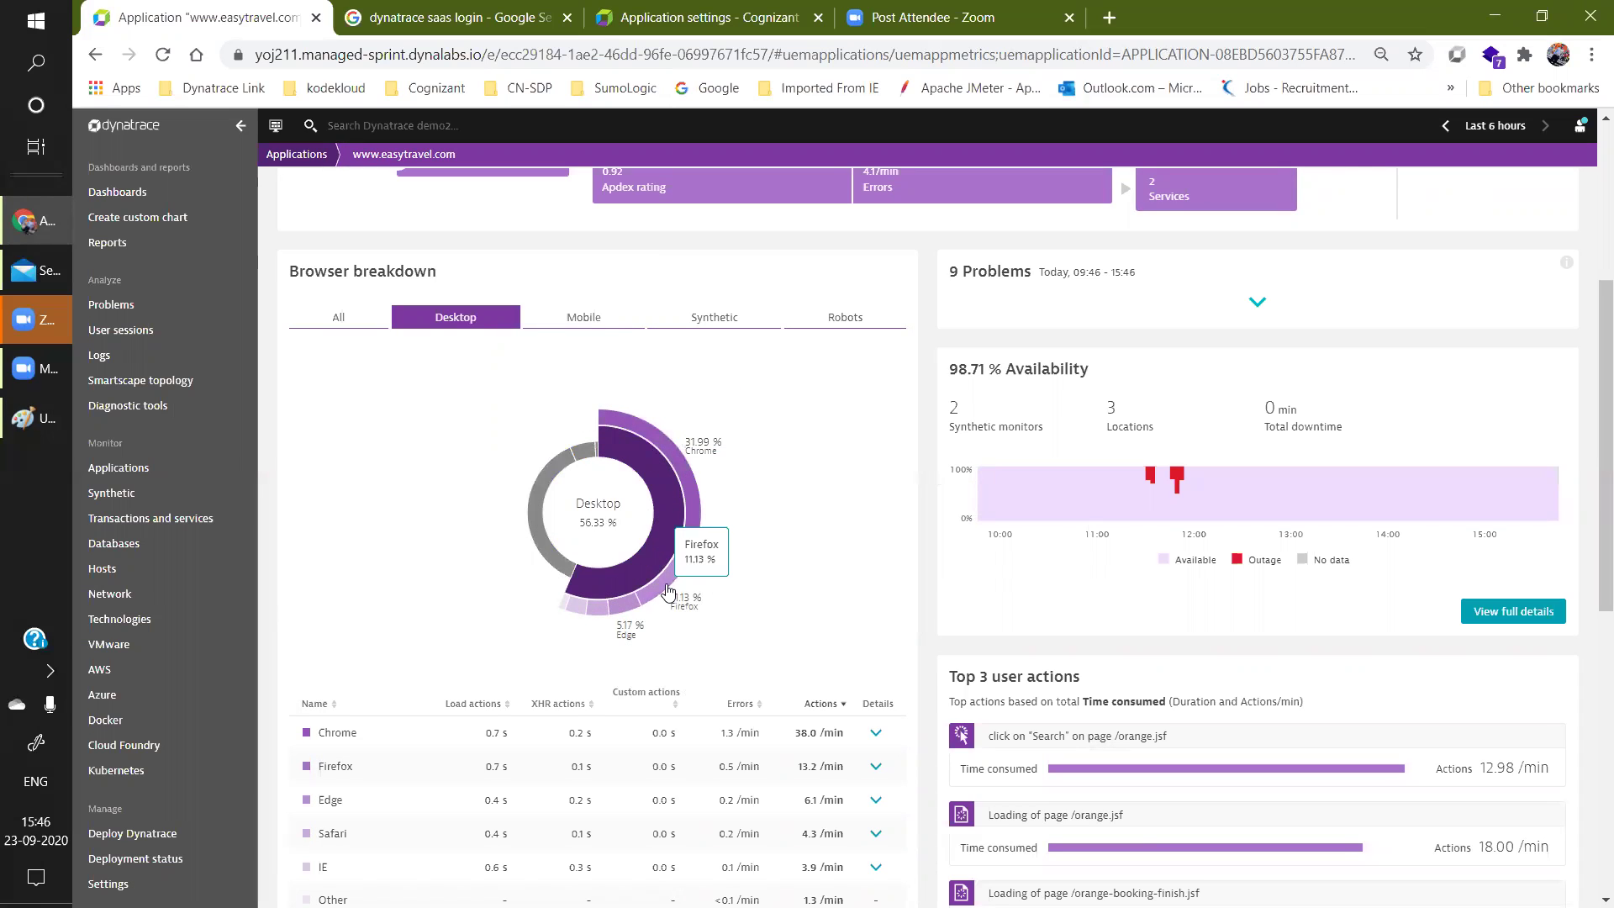
{"action": "mouse_move", "coordinate": [622, 612]}
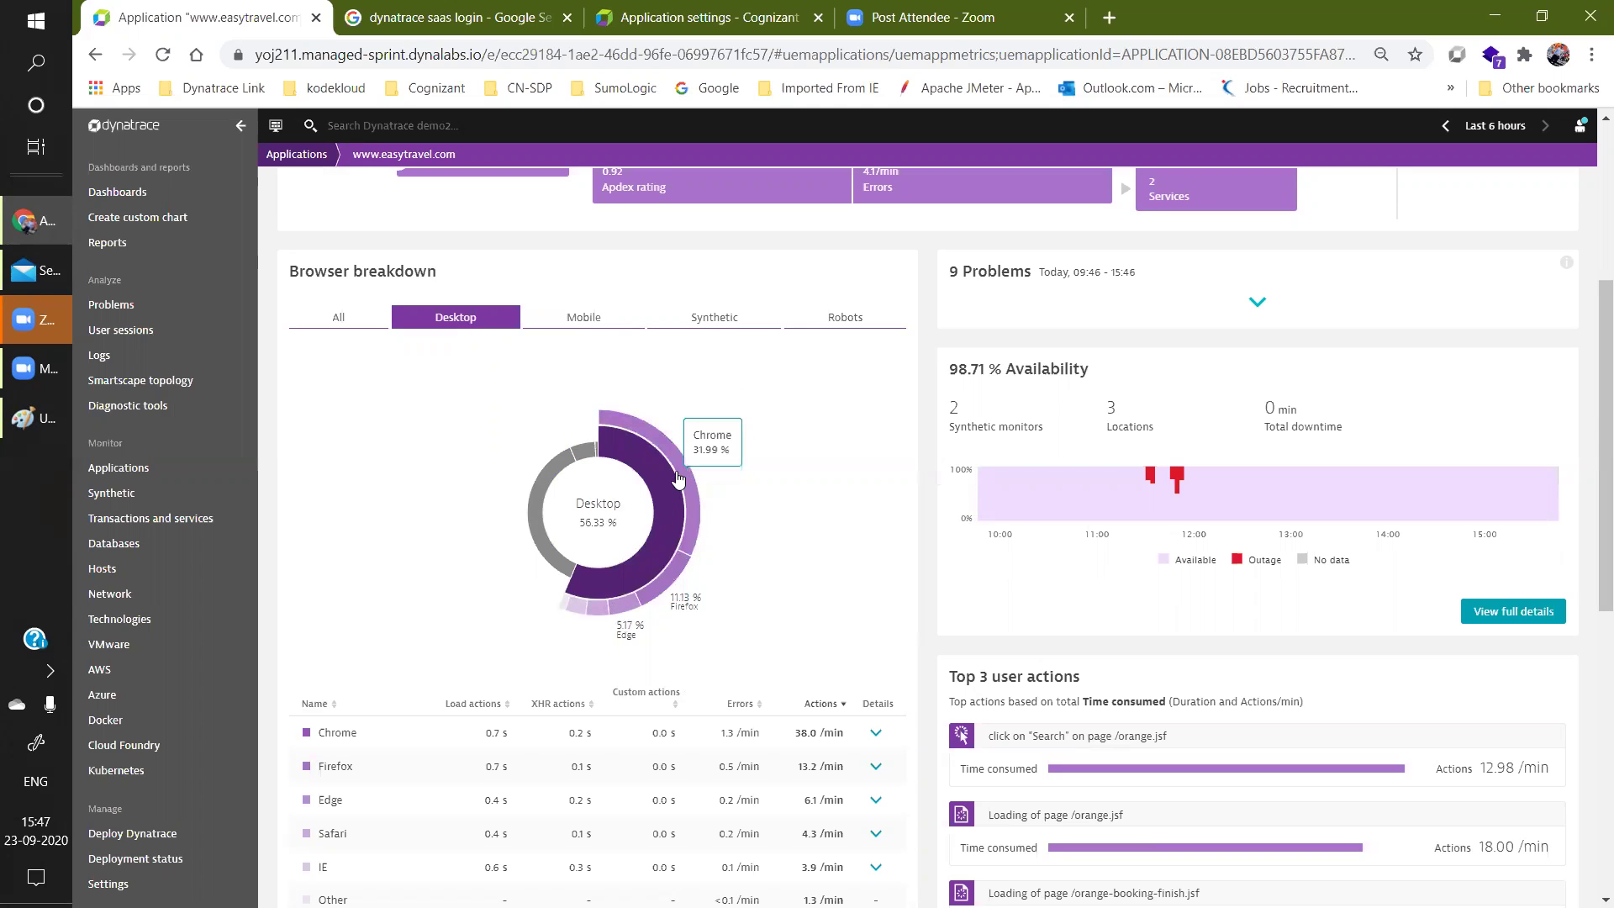
Cycle the browser breakdown through Chrome, Mobile, Synthetic (5.78%) and Robots (0.68%) views.
{"action": "left_click", "coordinate": [678, 481]}
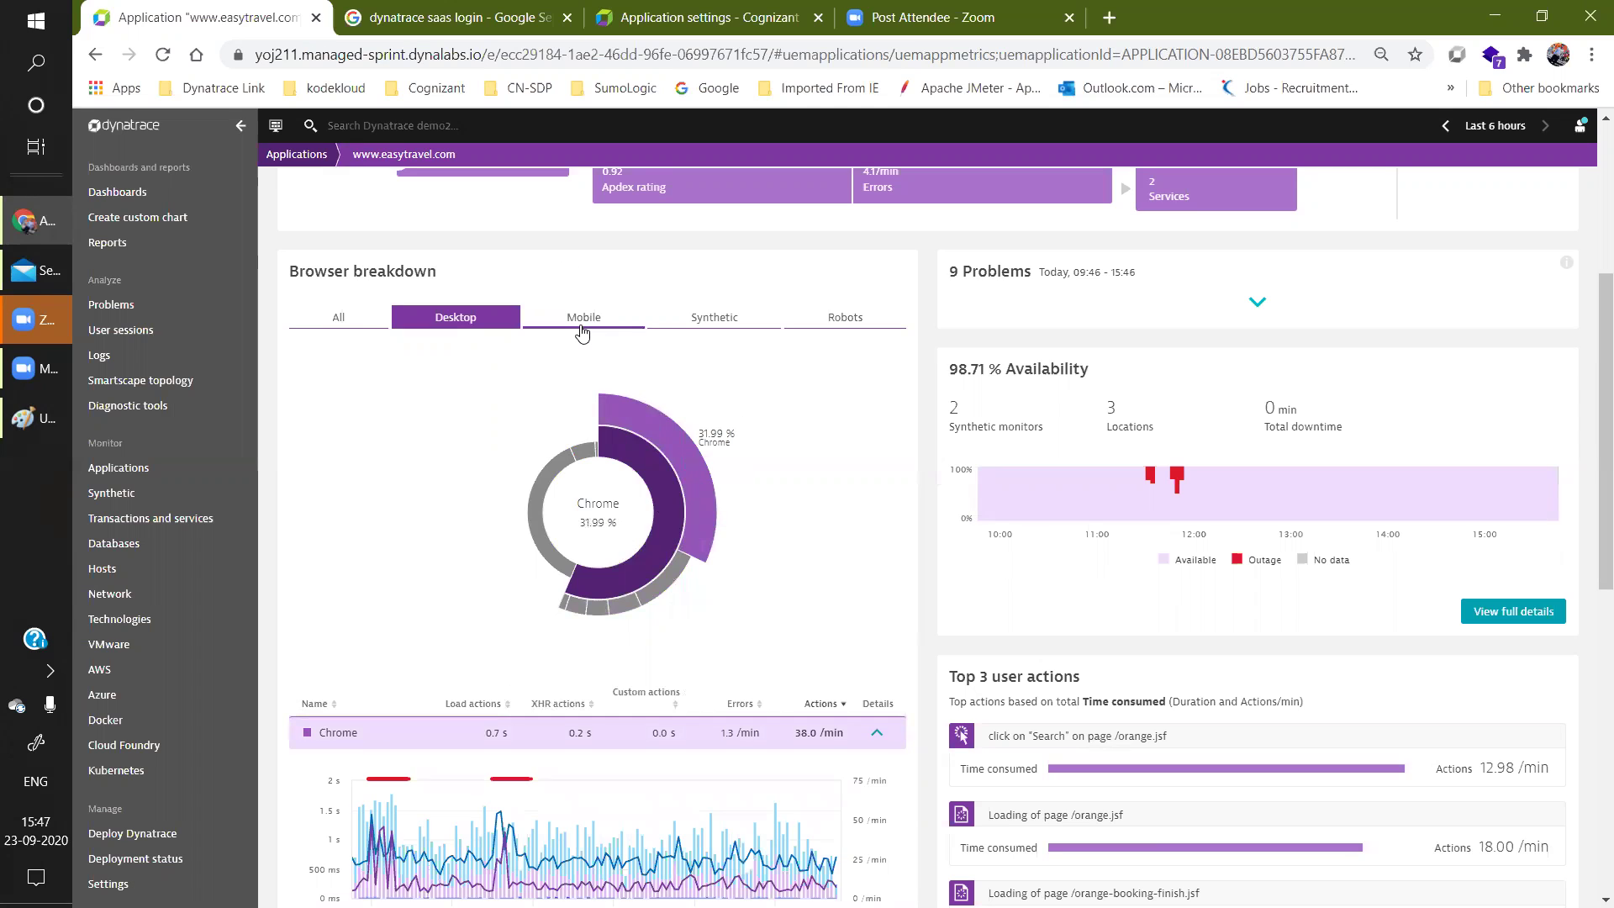
{"action": "left_click", "coordinate": [583, 334]}
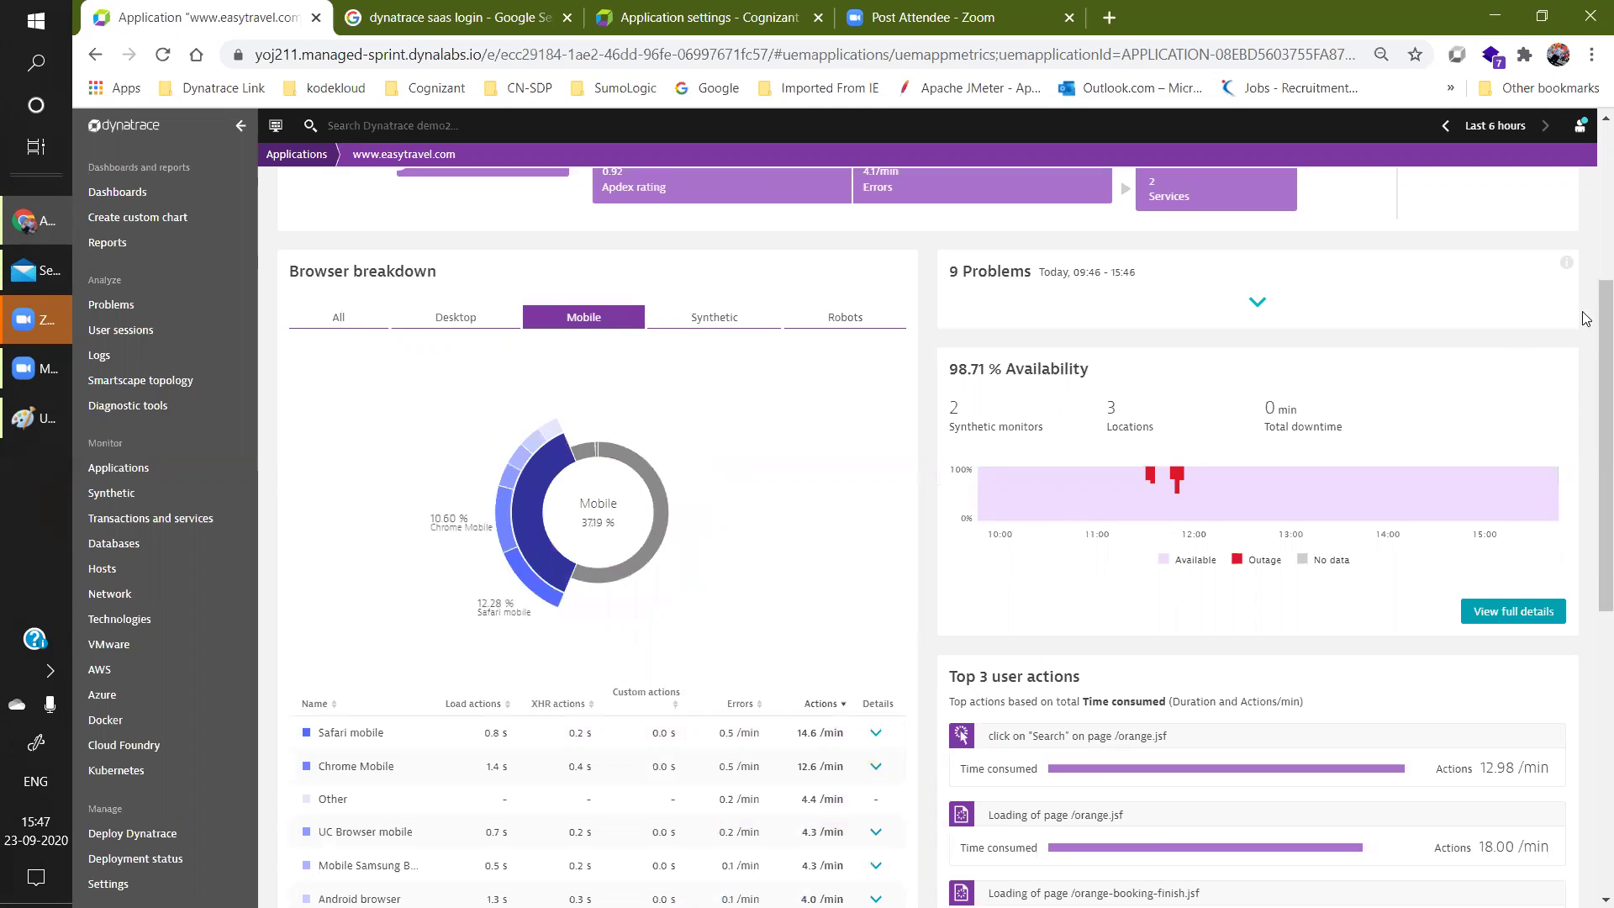
{"action": "scroll", "coordinate": [1592, 300], "scroll_direction": "down", "scroll_amount": 2}
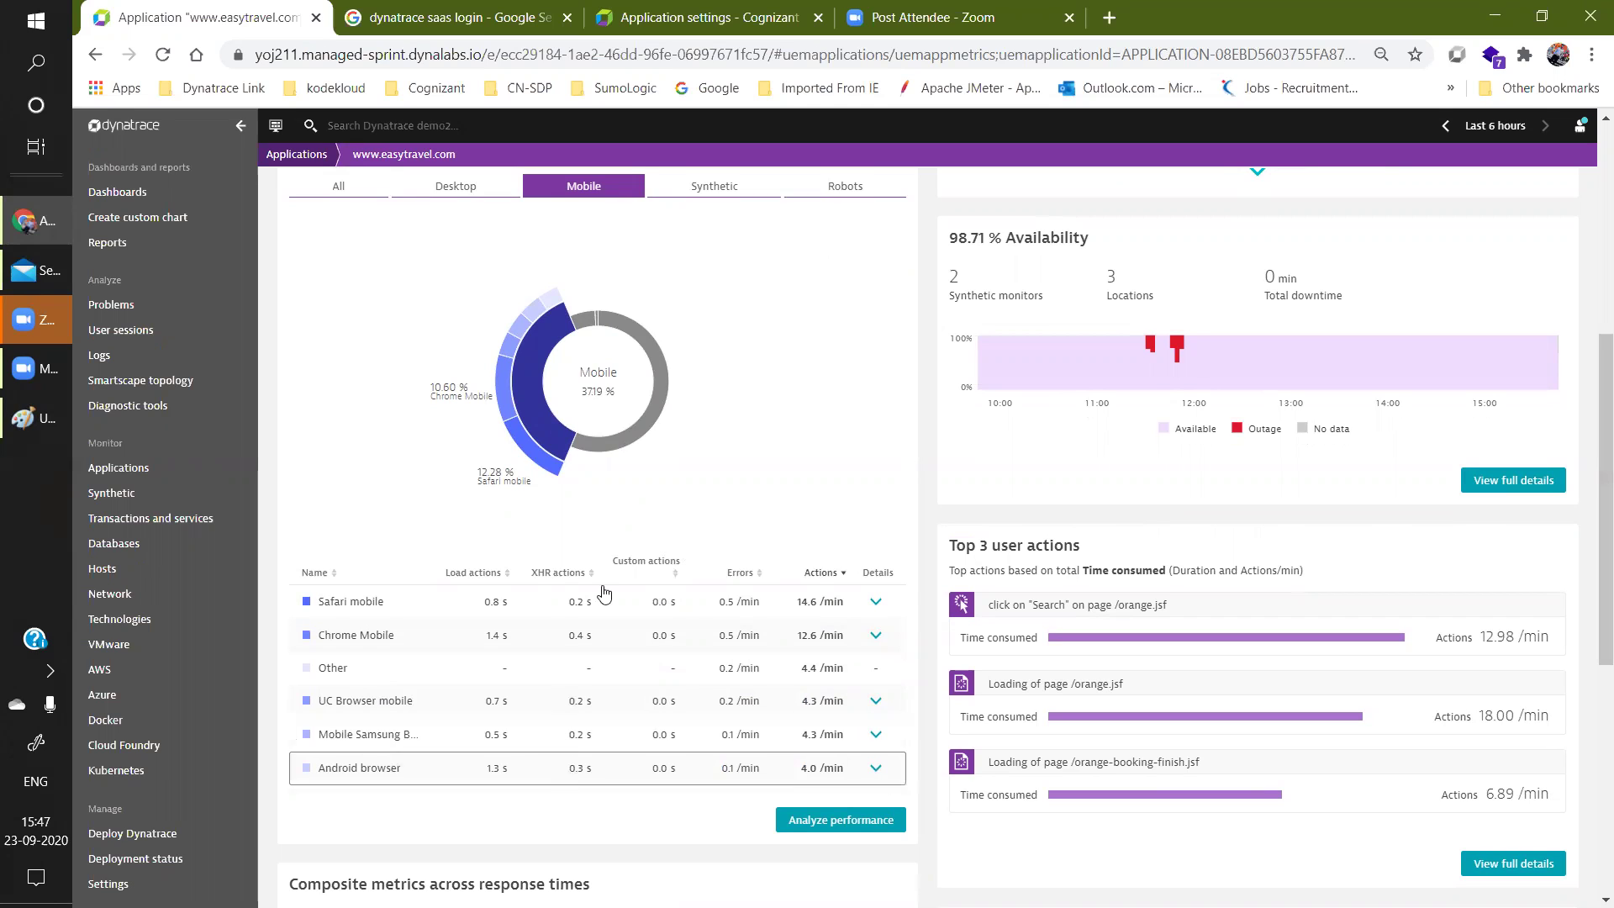
{"action": "left_click", "coordinate": [714, 186]}
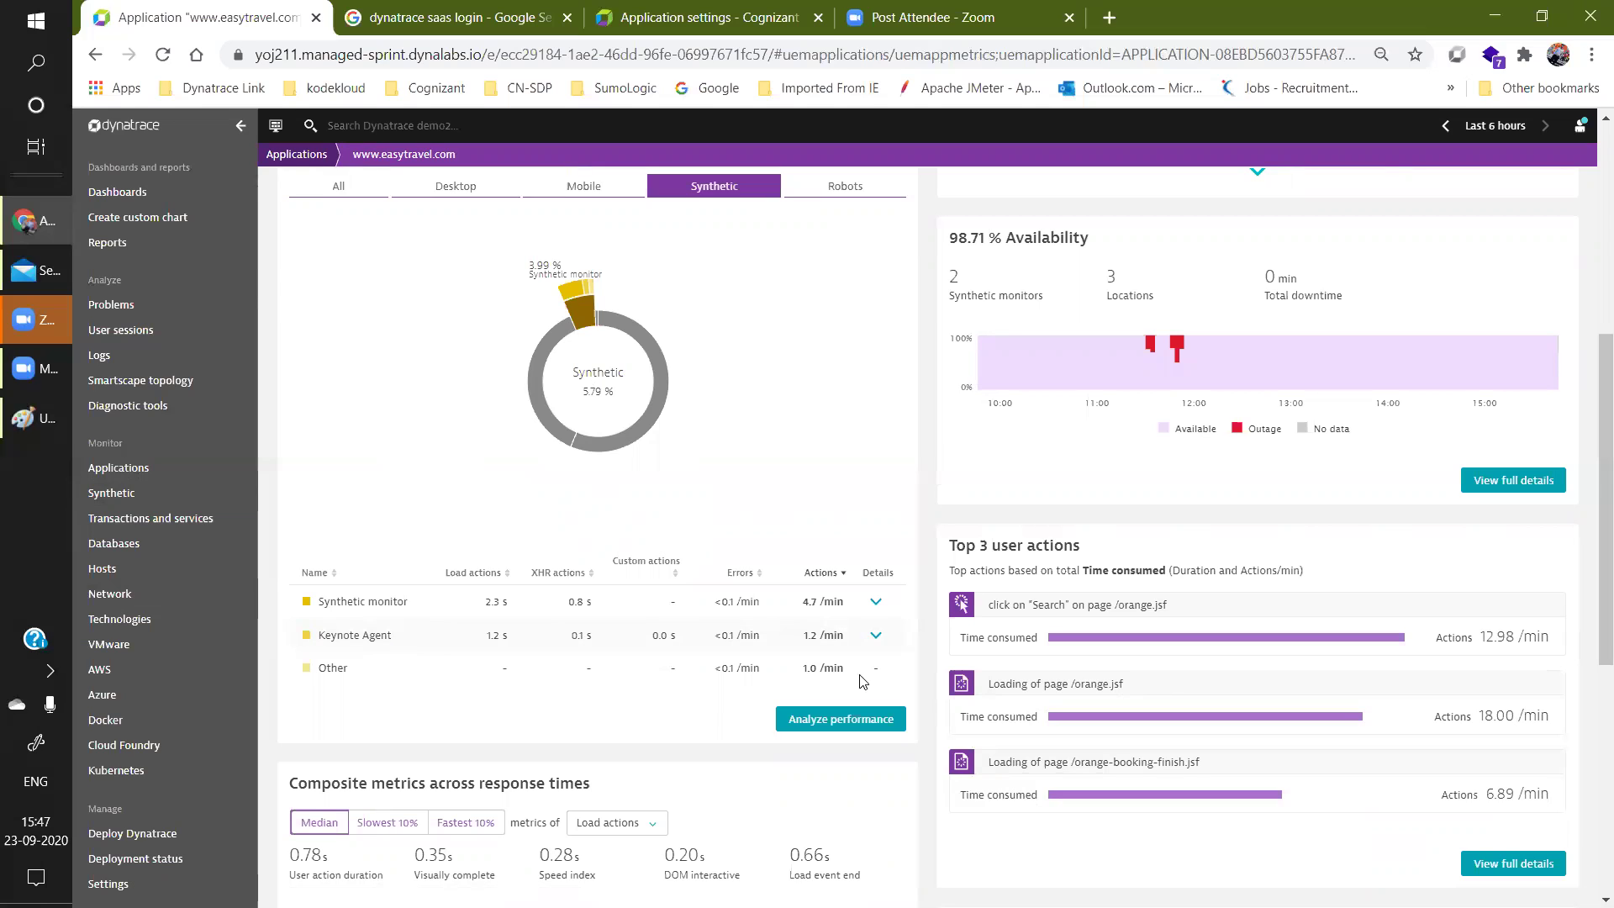
{"action": "left_click", "coordinate": [849, 188]}
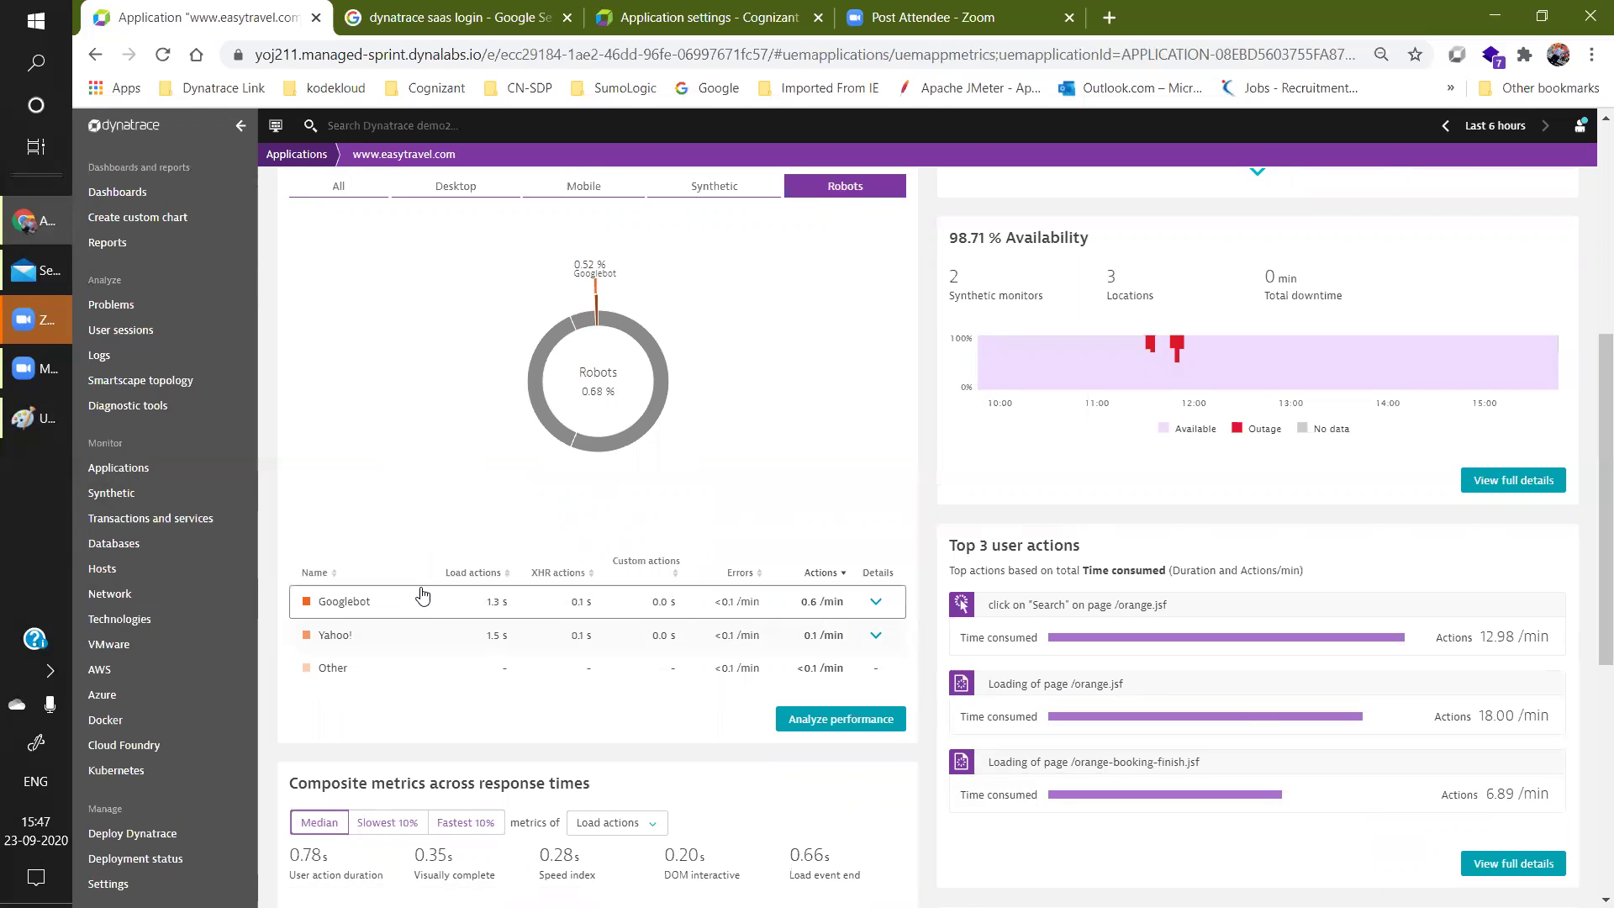
{"action": "scroll", "coordinate": [425, 597], "scroll_direction": "up", "scroll_amount": 6}
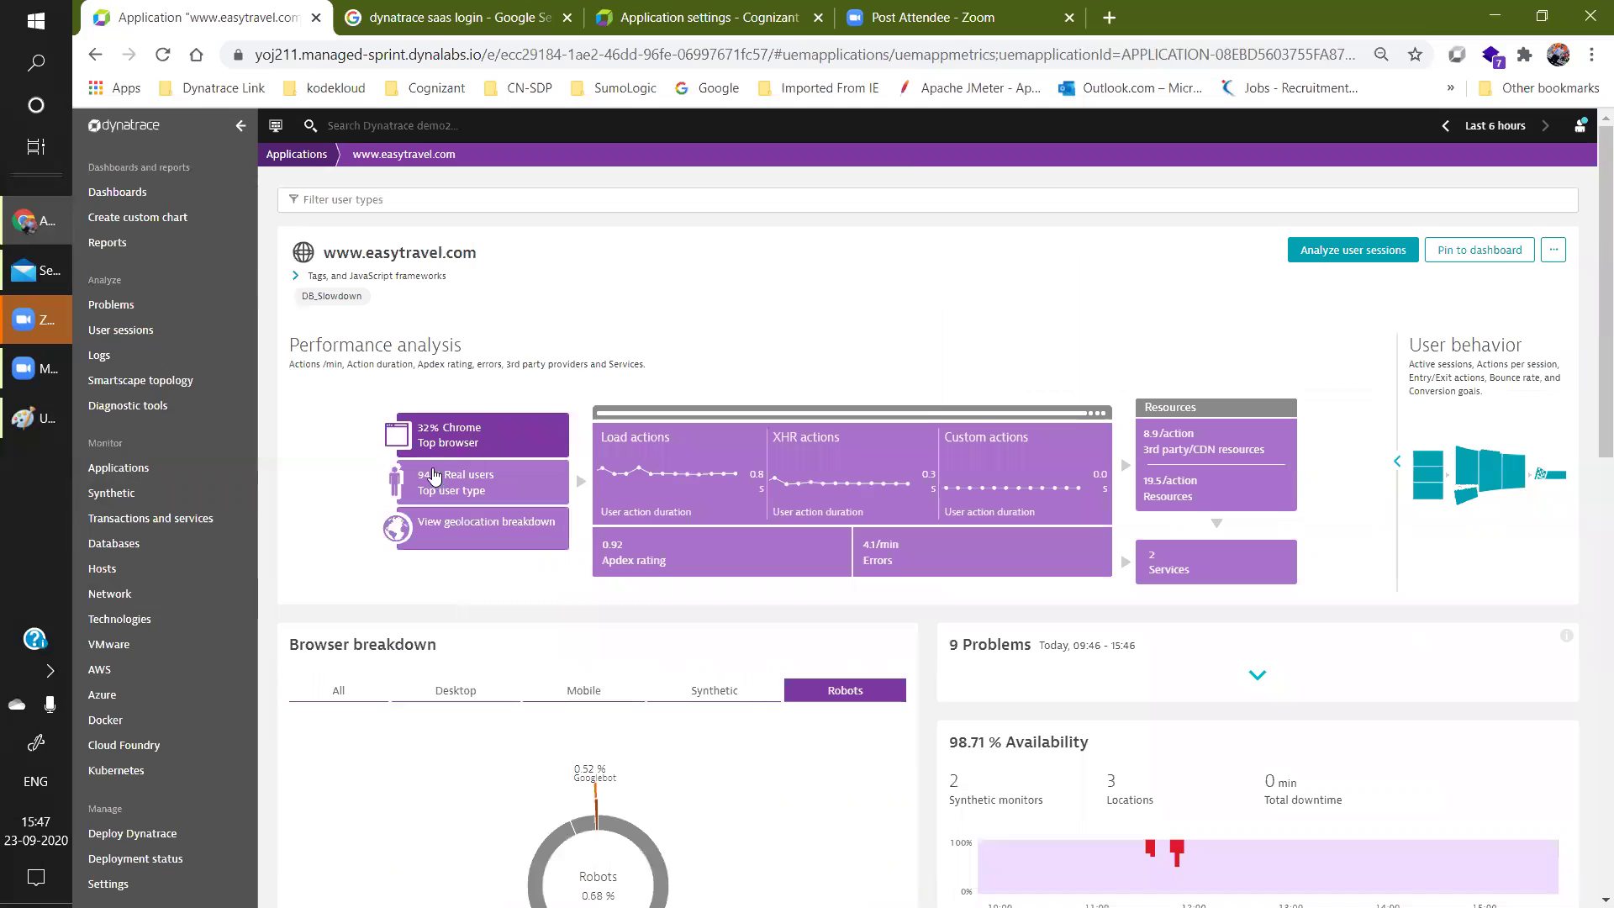
Show user types (Real users 111.2, Synthetic 6.9, Robots 0.8 actions/min) and toggle Real users details.
{"action": "left_click", "coordinate": [469, 494]}
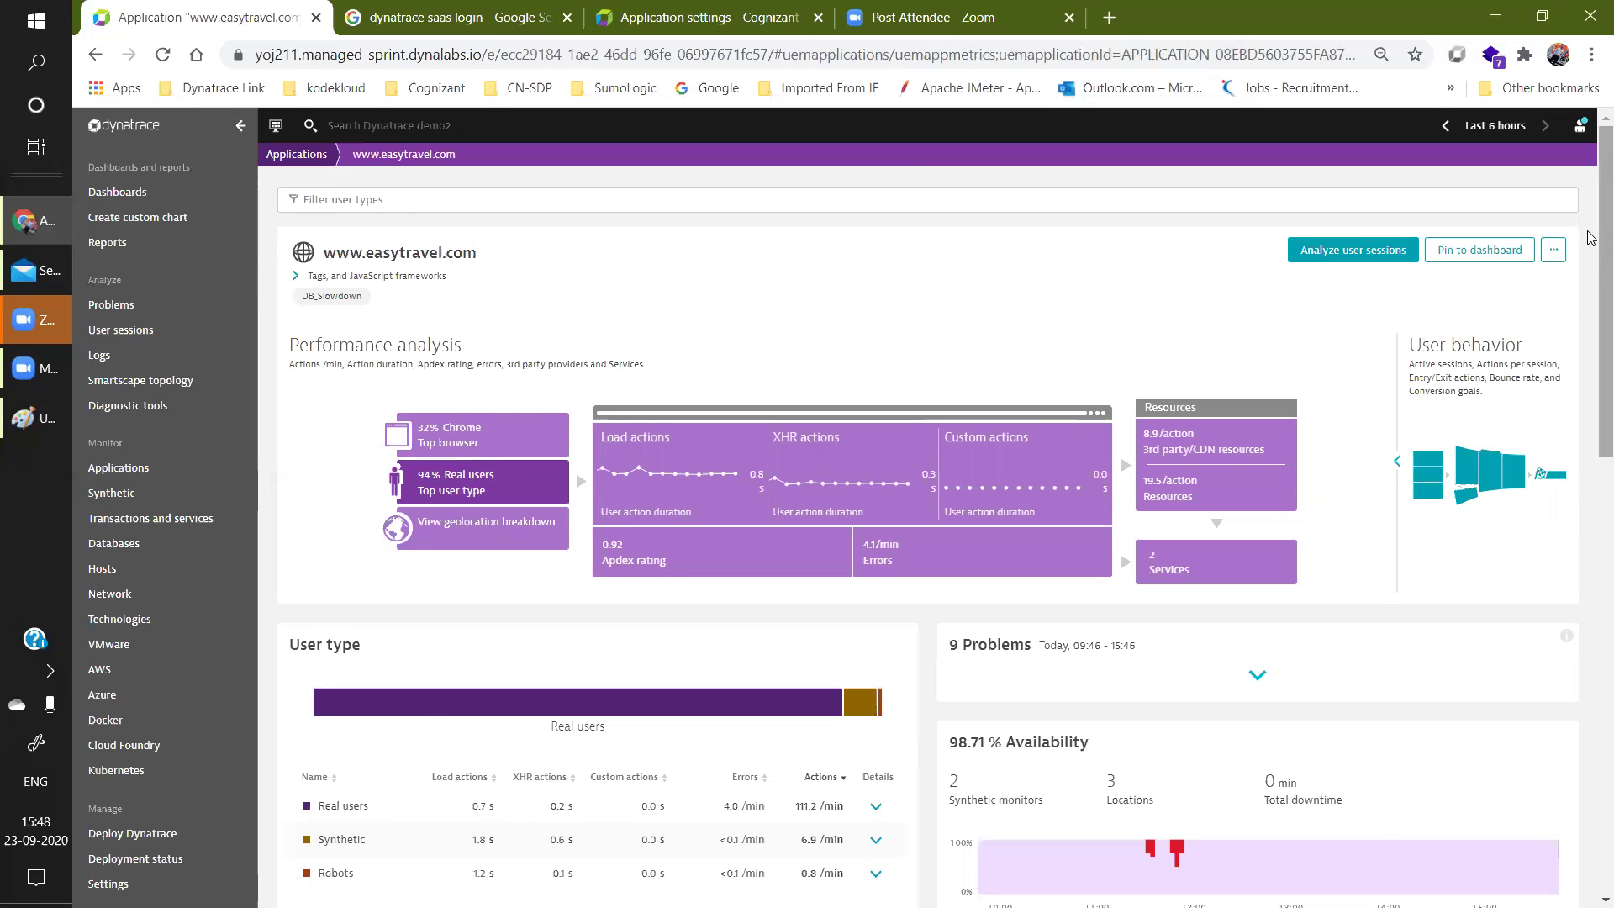
{"action": "scroll", "coordinate": [550, 660], "scroll_direction": "down", "scroll_amount": 3}
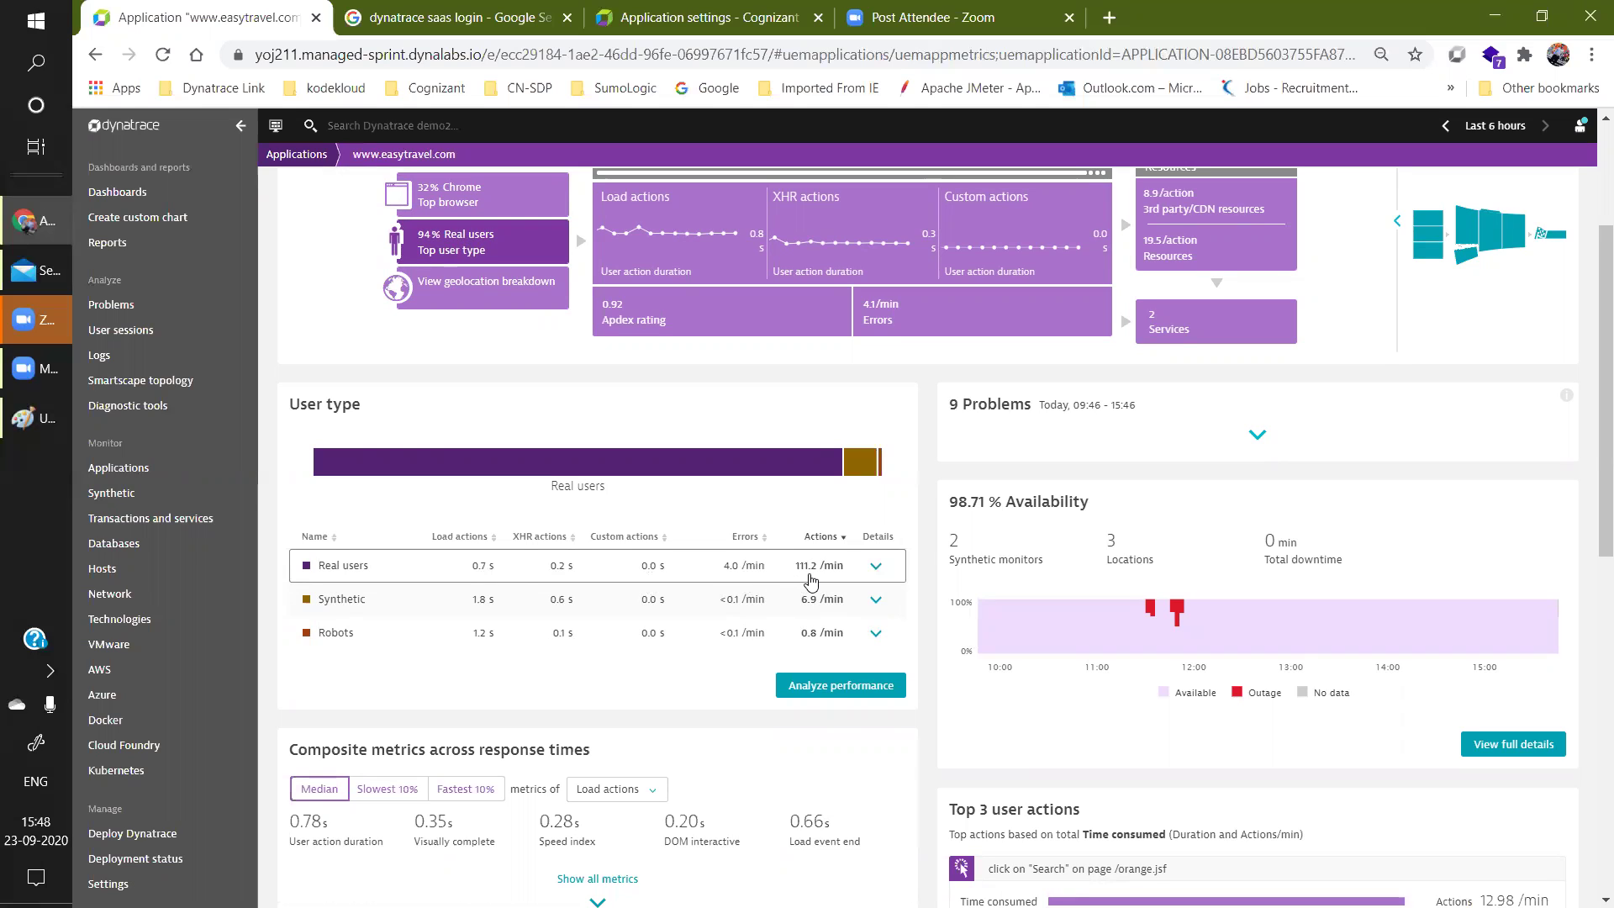
{"action": "left_click", "coordinate": [877, 566]}
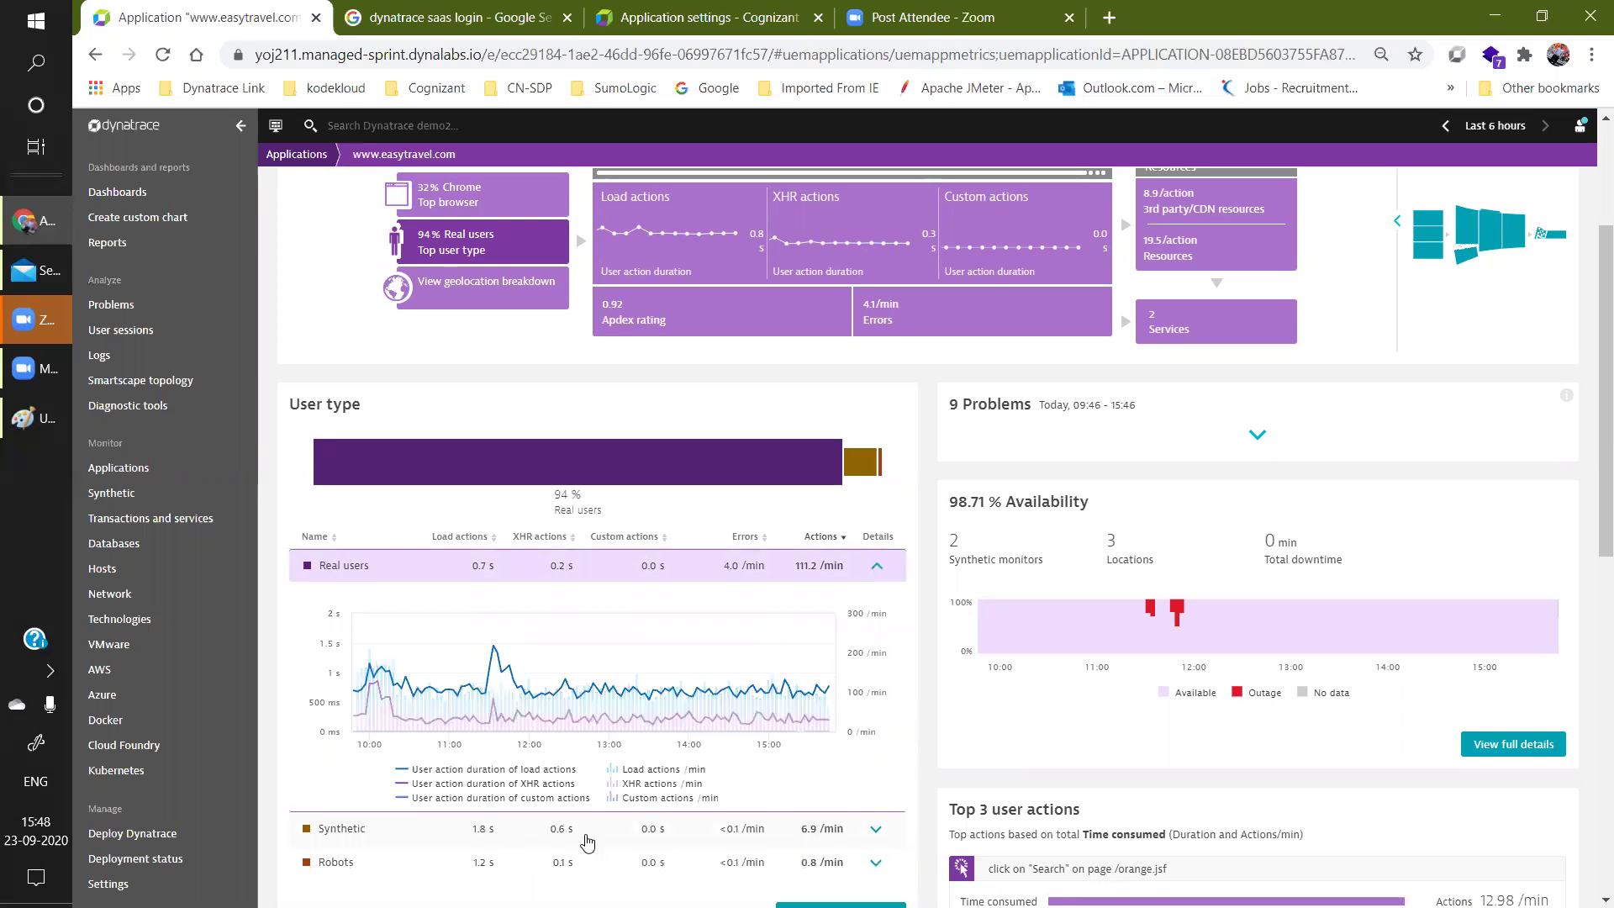
{"action": "left_click", "coordinate": [877, 566]}
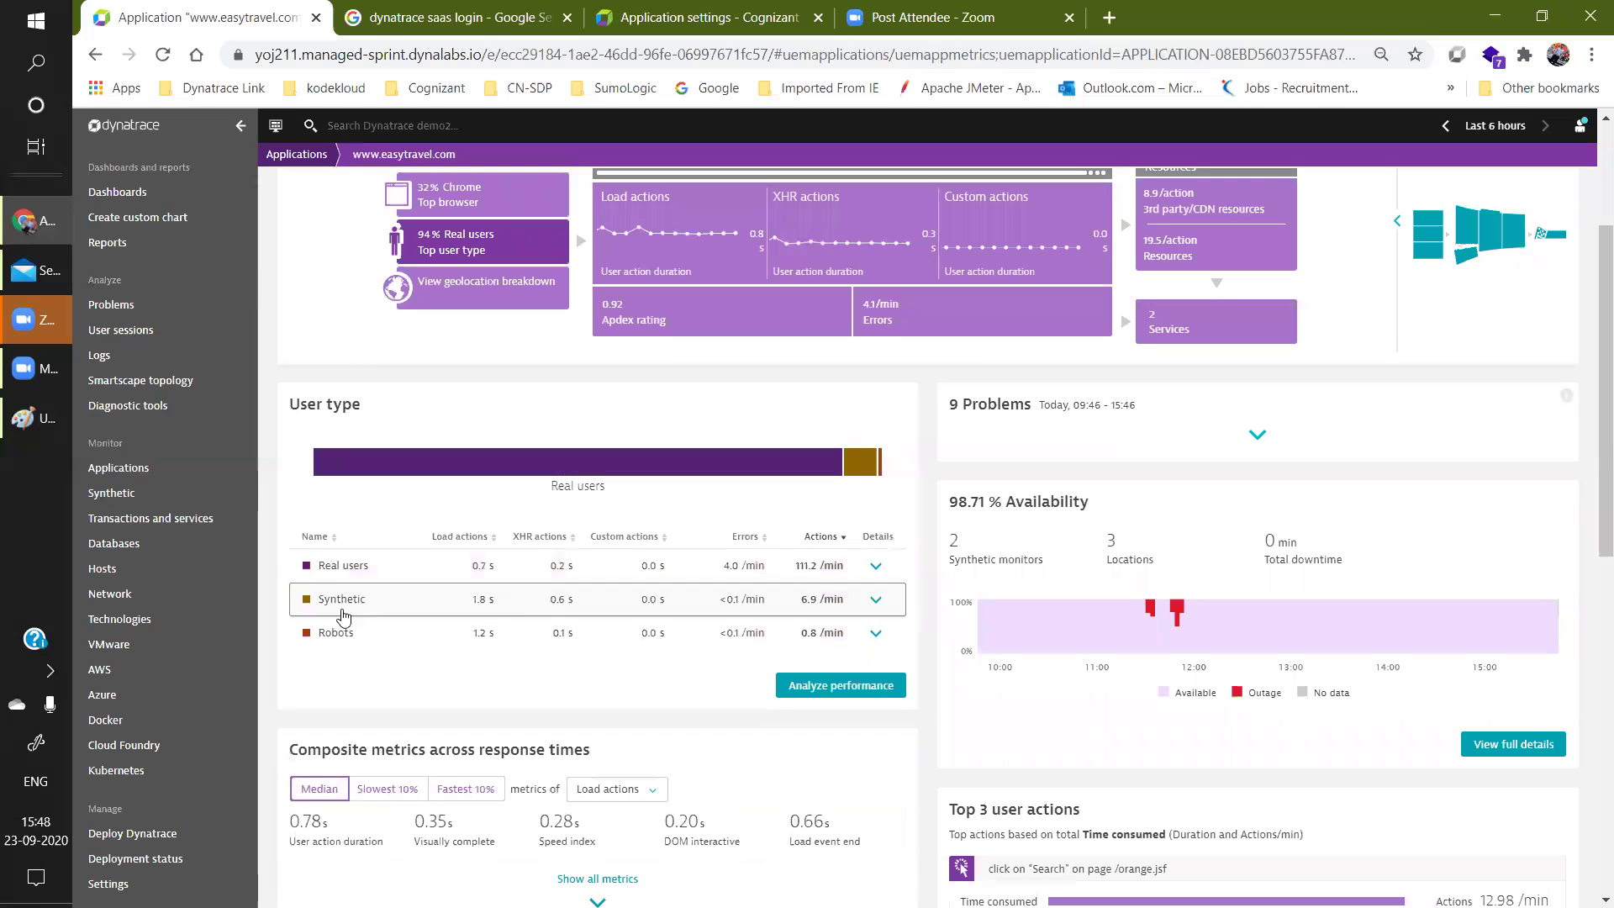
{"action": "left_click", "coordinate": [486, 290]}
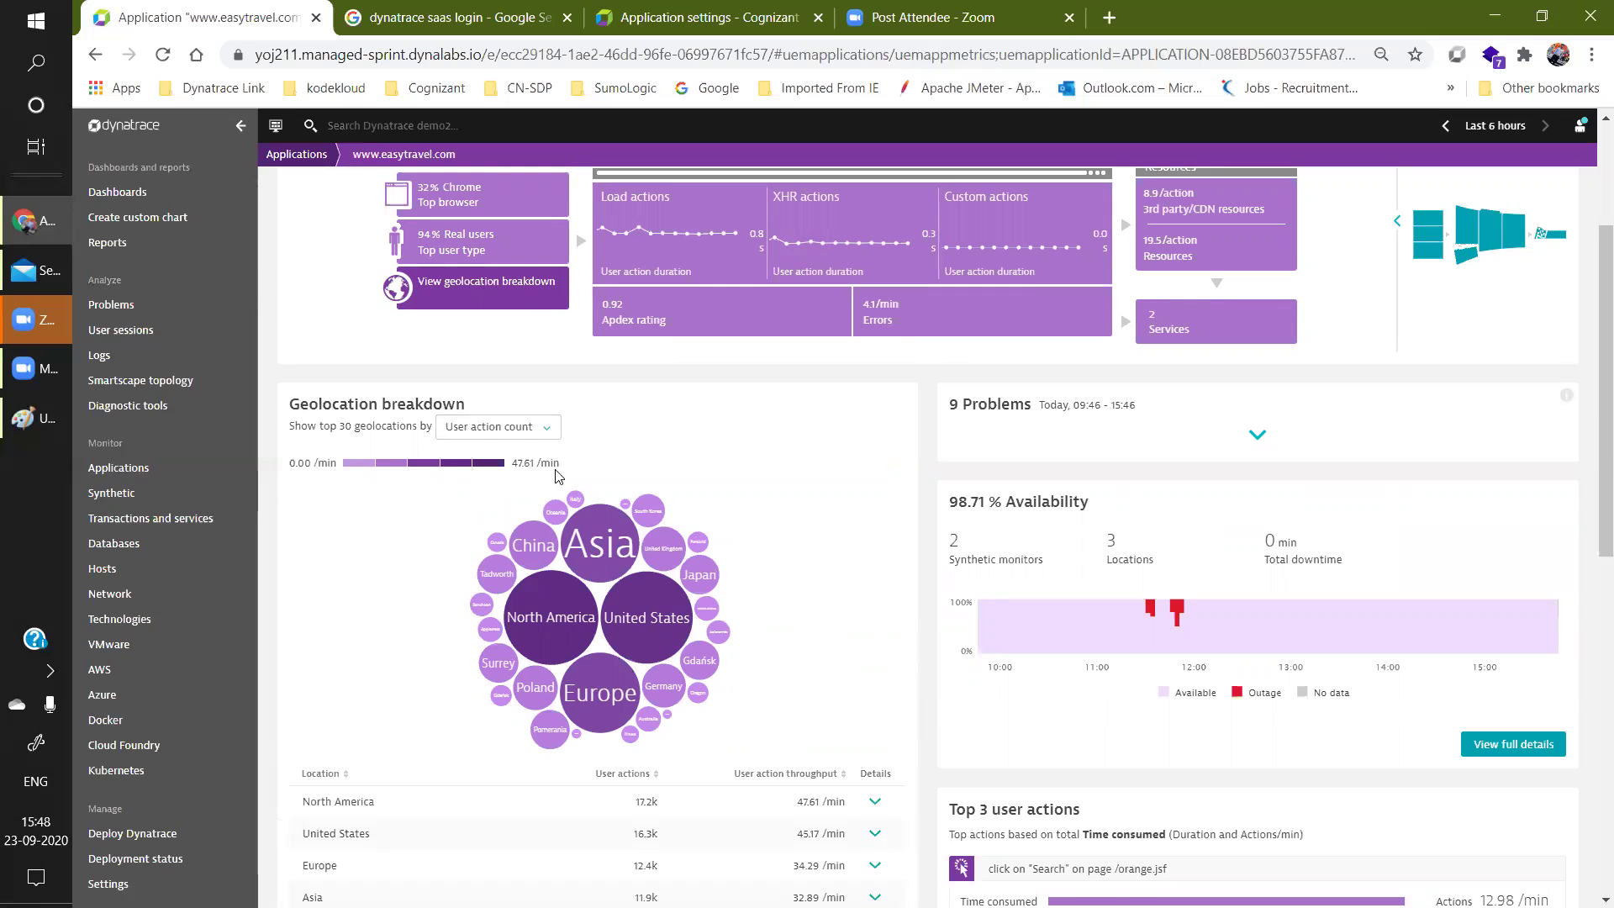
{"action": "mouse_move", "coordinate": [546, 618]}
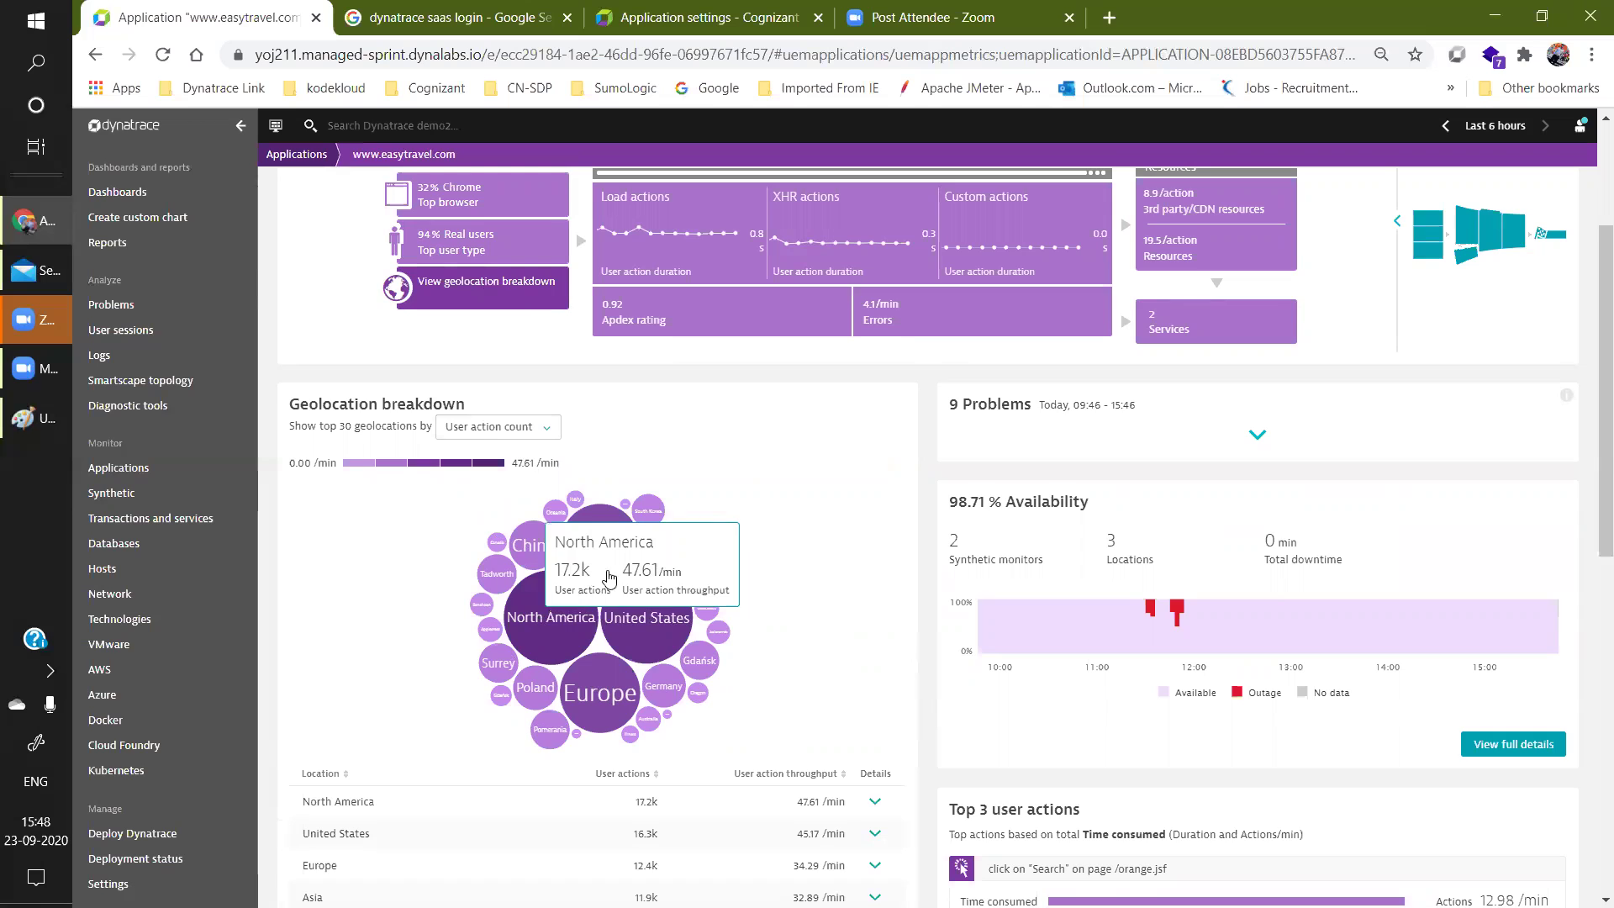
{"action": "left_click", "coordinate": [639, 544]}
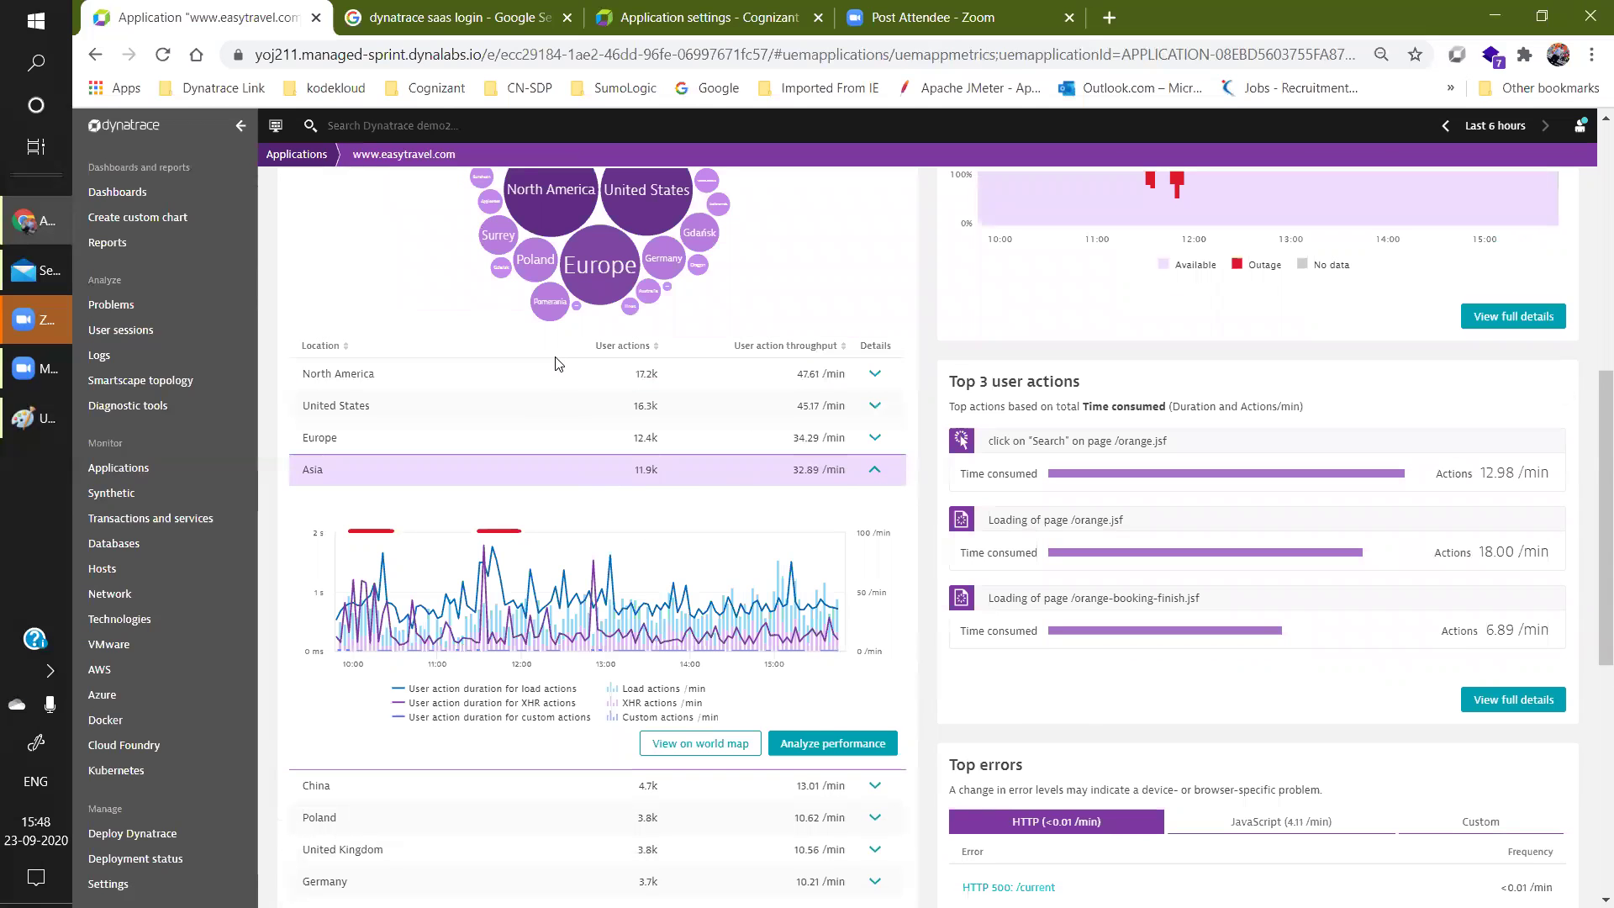
{"action": "left_click", "coordinate": [550, 301]}
{"action": "left_click", "coordinate": [650, 330]}
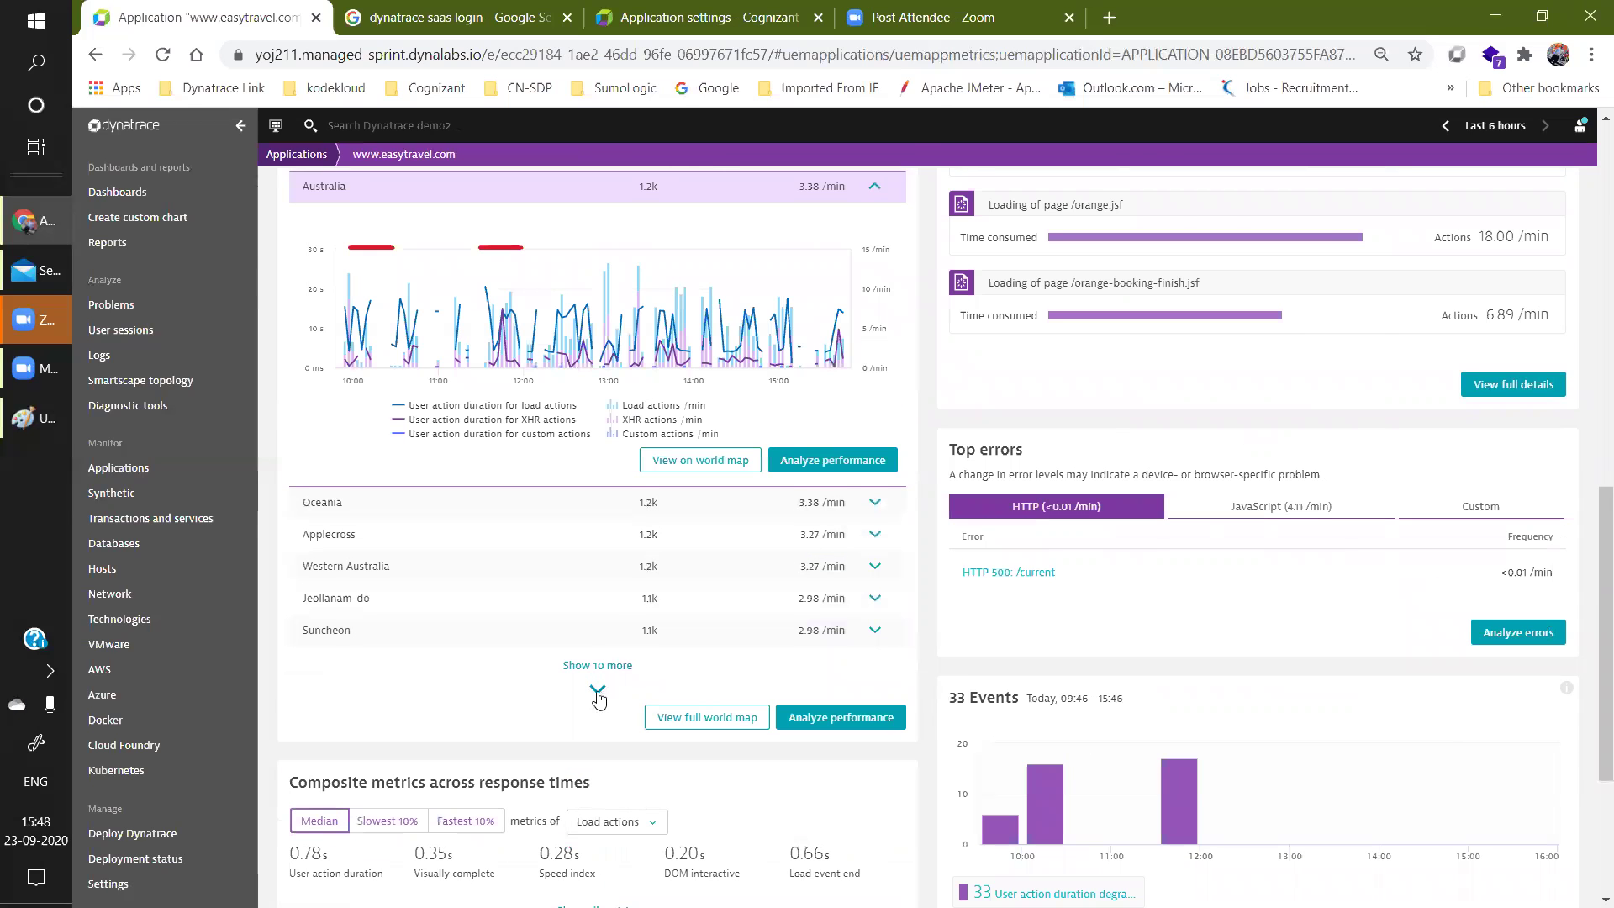
{"action": "left_click", "coordinate": [597, 689]}
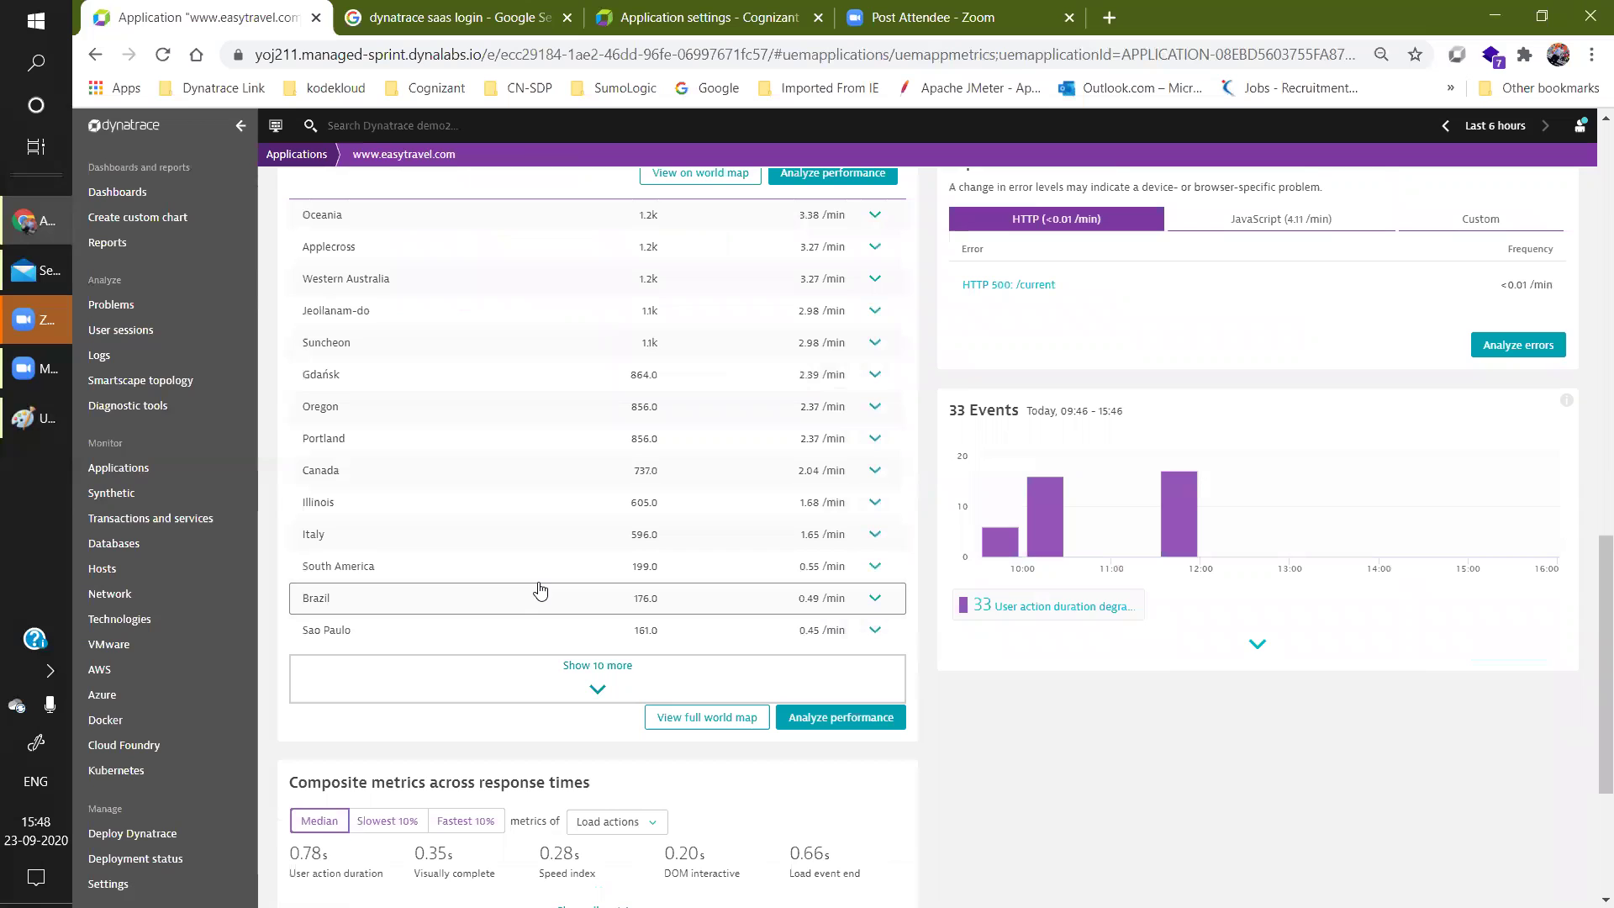
{"action": "scroll", "coordinate": [536, 403], "scroll_direction": "up", "scroll_amount": 1}
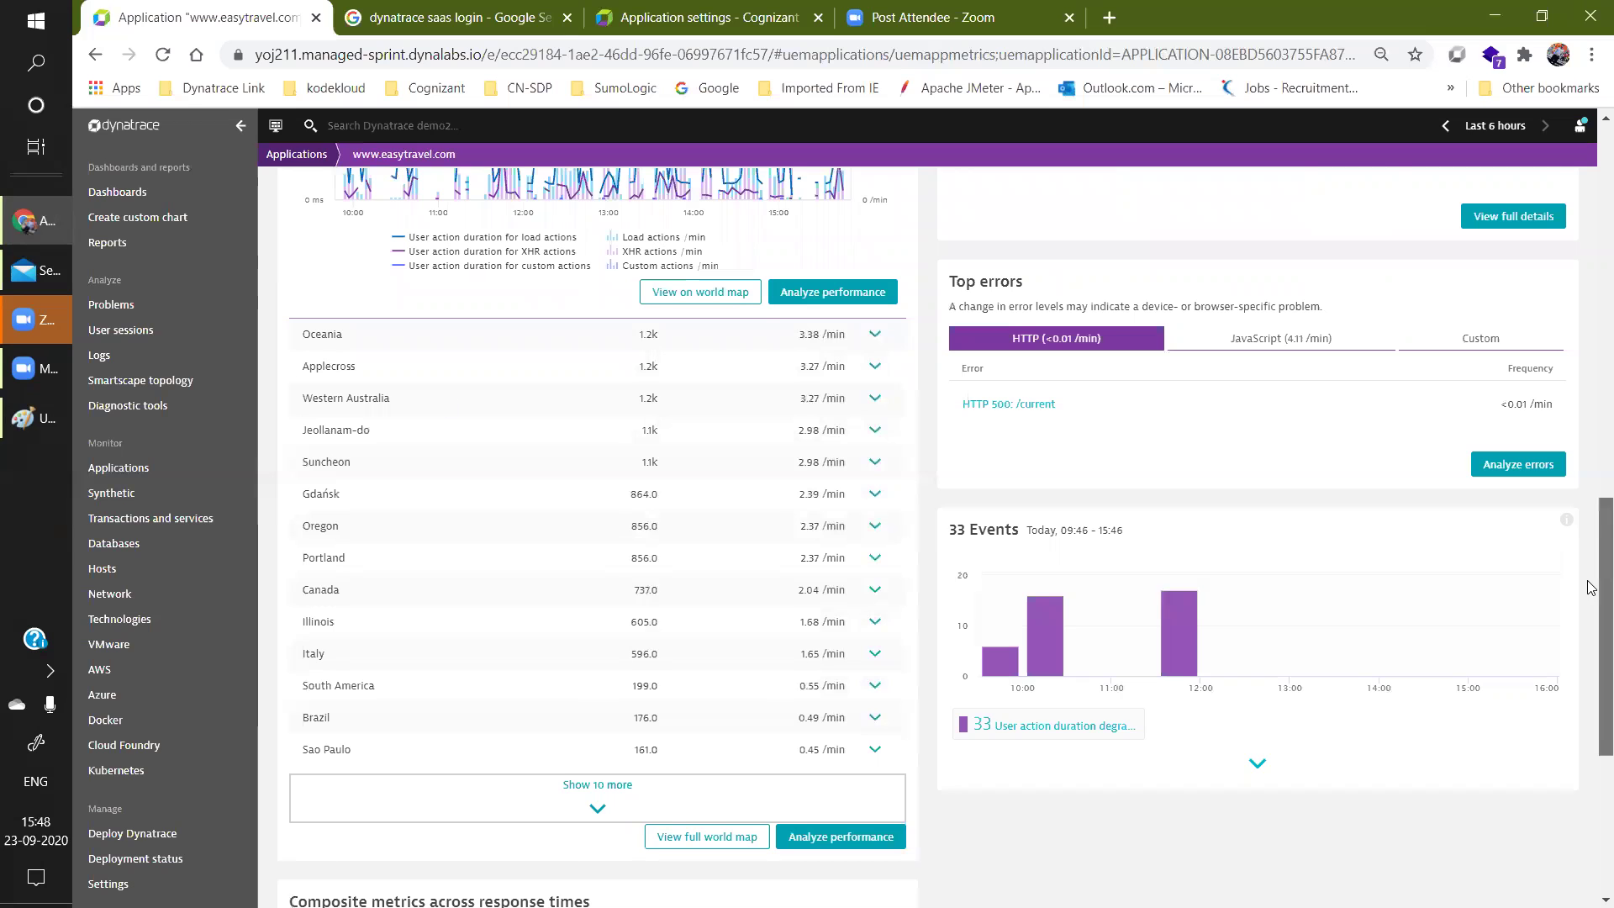
{"action": "scroll", "coordinate": [1592, 492], "scroll_direction": "up", "scroll_amount": 3}
{"action": "scroll", "coordinate": [1591, 492], "scroll_direction": "up", "scroll_amount": 1}
{"action": "scroll", "coordinate": [1592, 424], "scroll_direction": "up", "scroll_amount": 2}
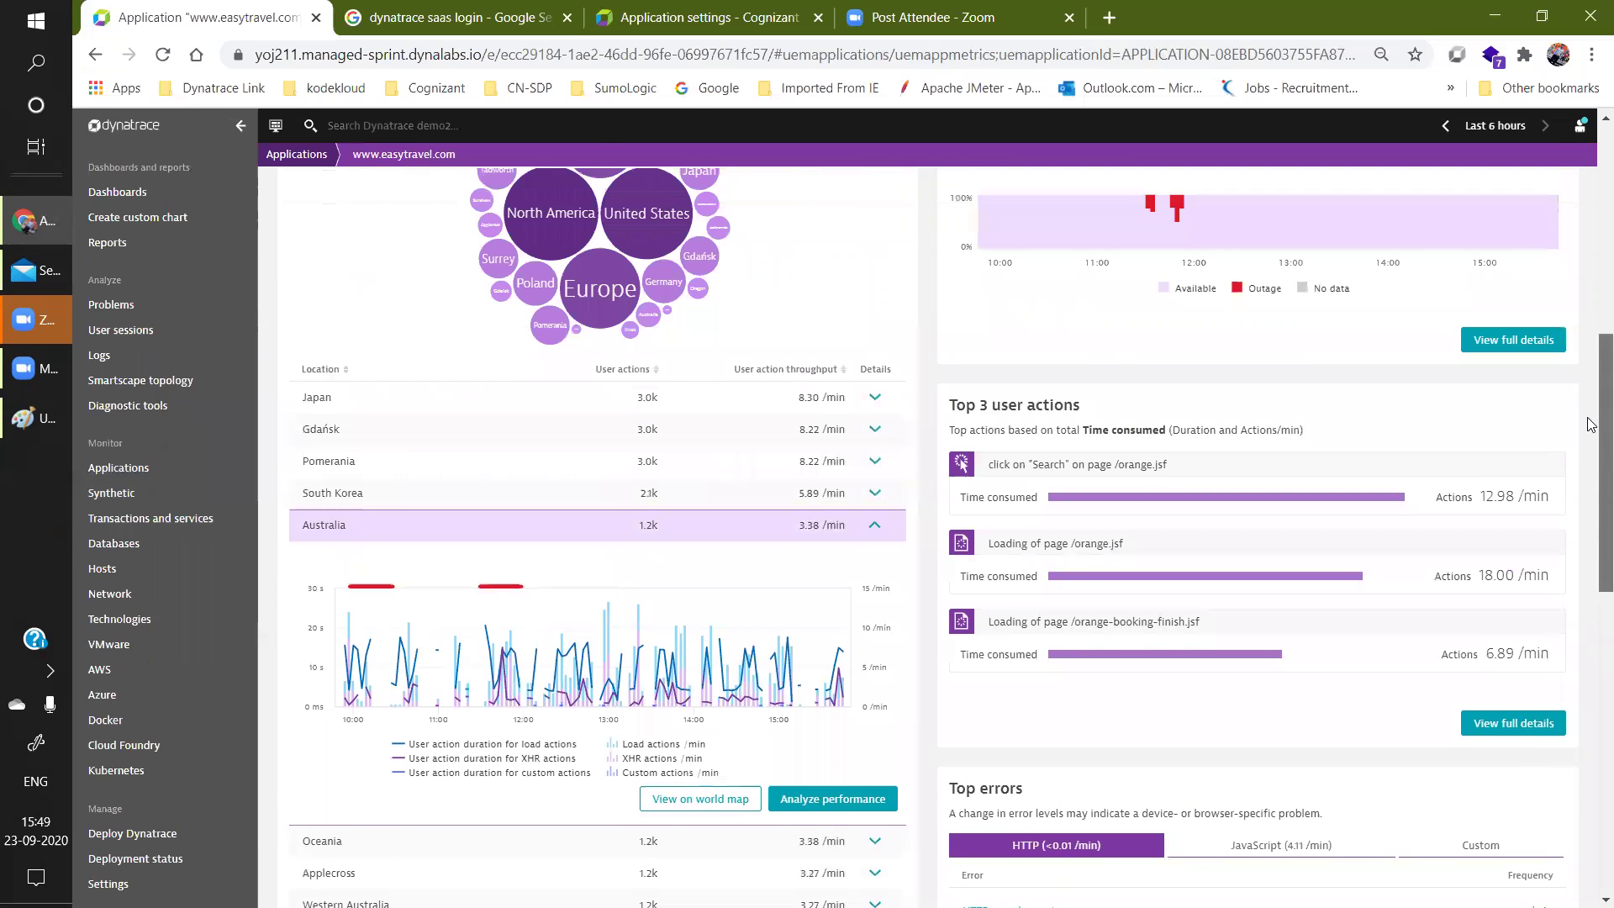
{"action": "scroll", "coordinate": [1593, 391], "scroll_direction": "up", "scroll_amount": 2}
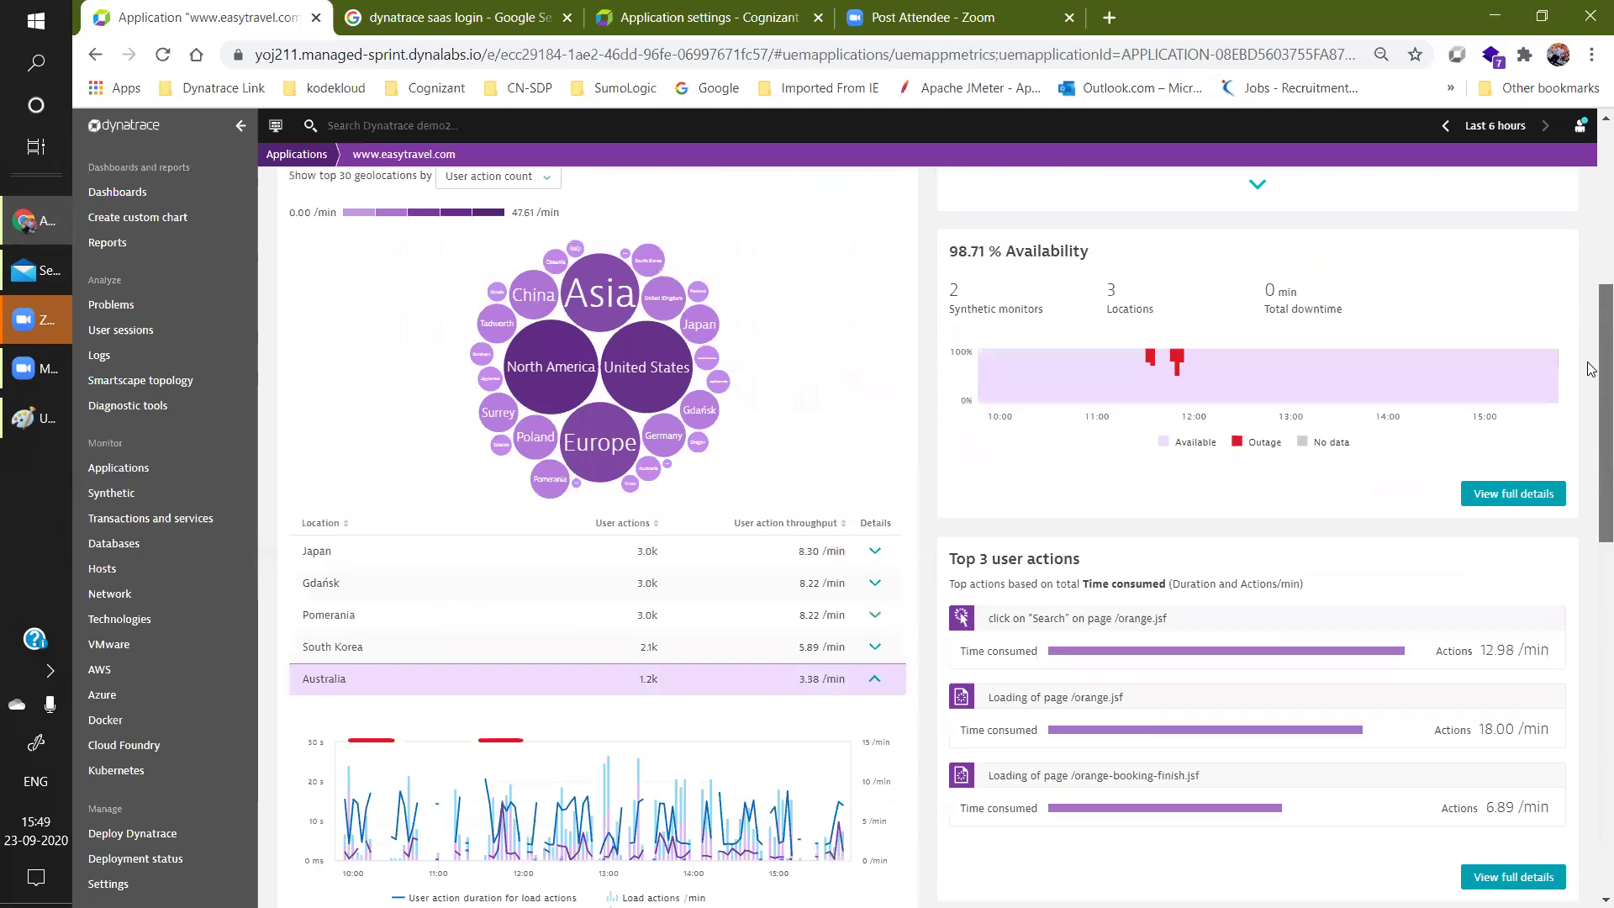
{"action": "scroll", "coordinate": [1593, 391], "scroll_direction": "down", "scroll_amount": 3}
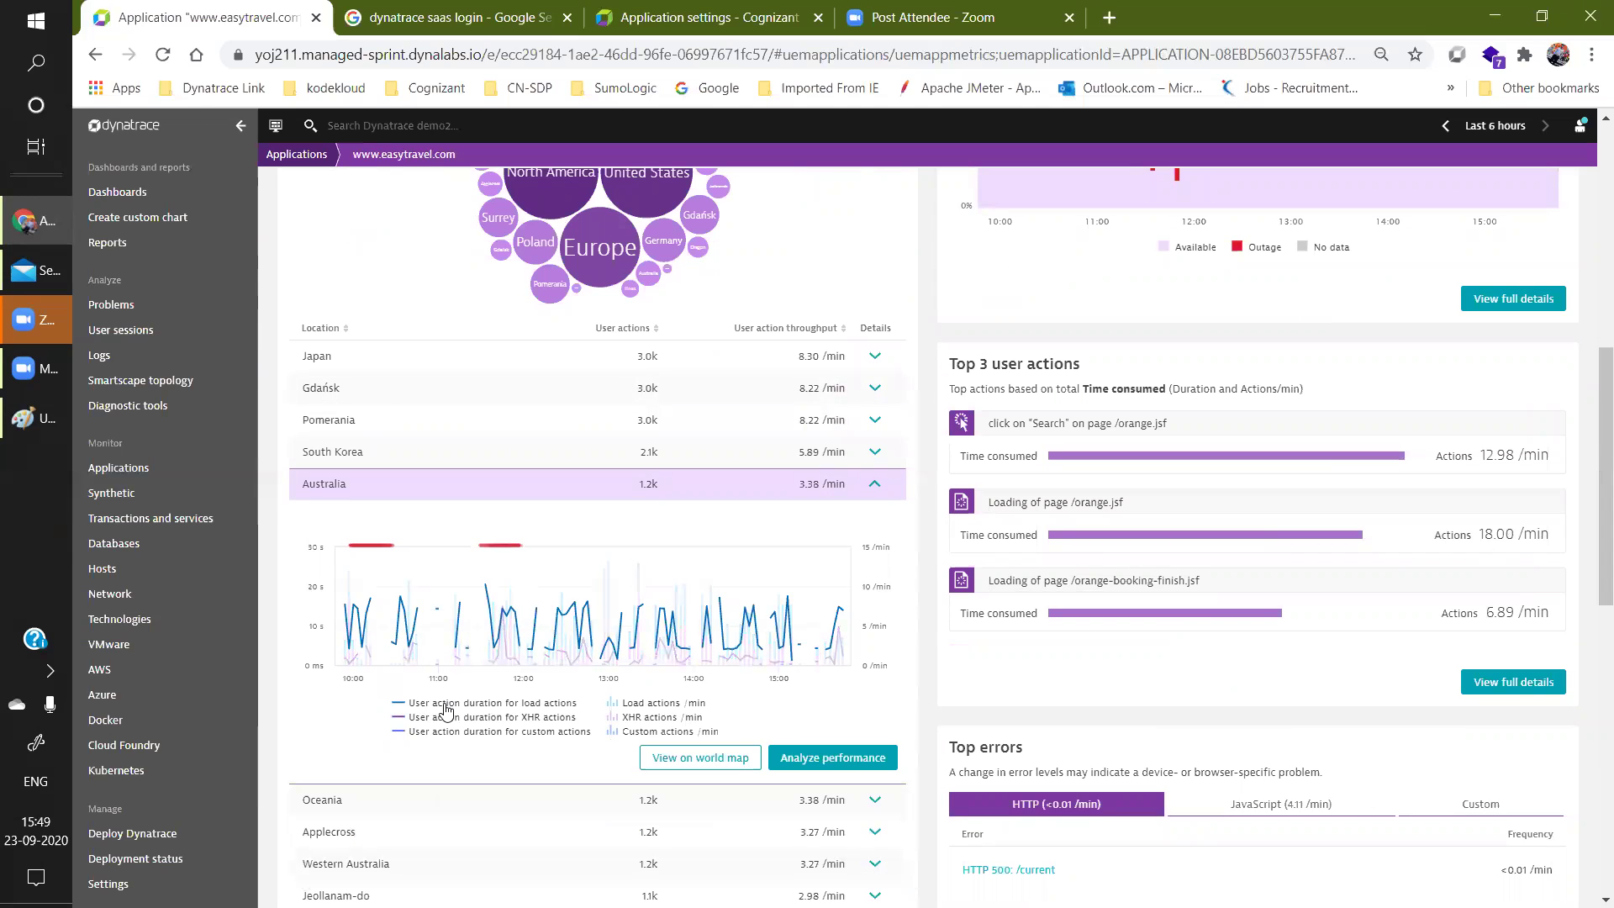
{"action": "scroll", "coordinate": [1591, 391], "scroll_direction": "up", "scroll_amount": 5}
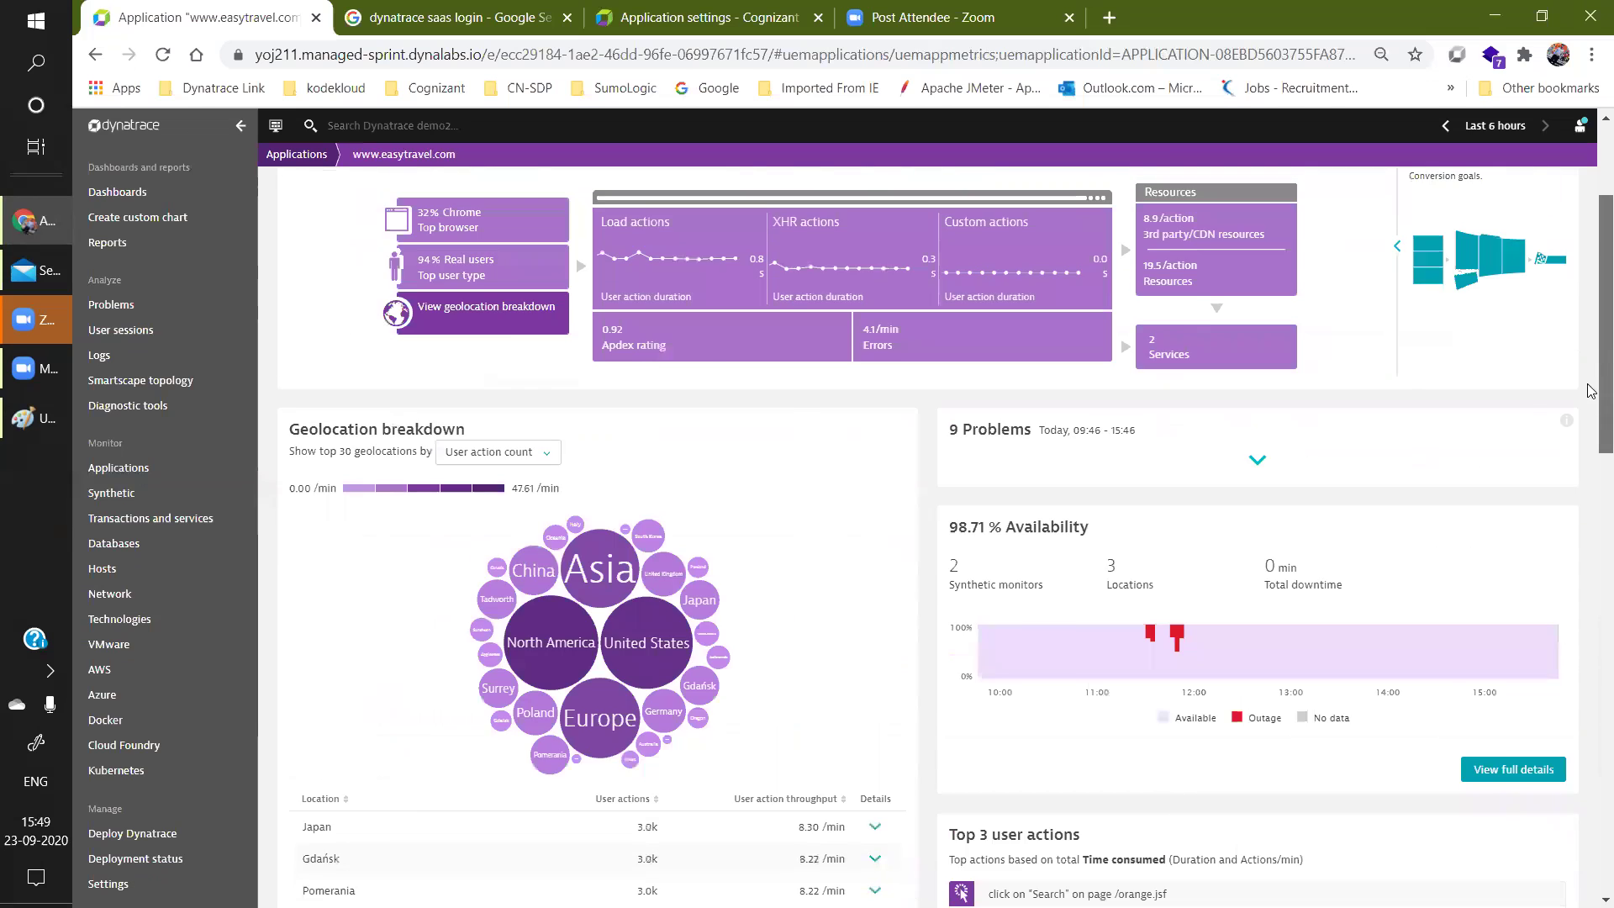
{"action": "scroll", "coordinate": [1591, 391], "scroll_direction": "up", "scroll_amount": 2}
{"action": "left_click", "coordinate": [469, 346]}
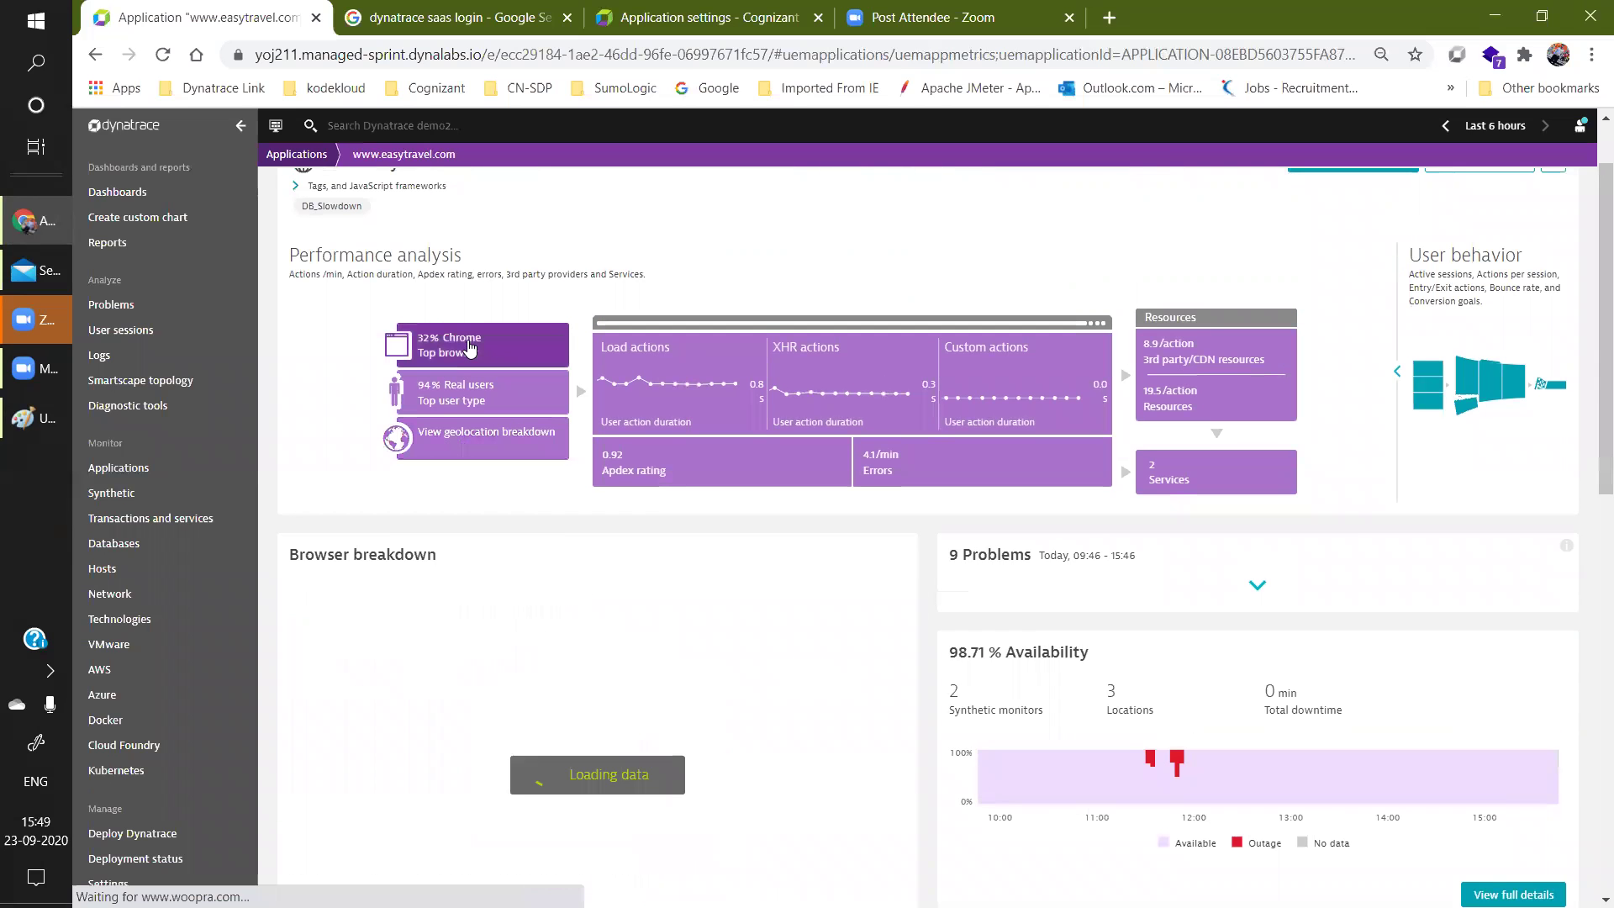
{"action": "left_click", "coordinate": [464, 401]}
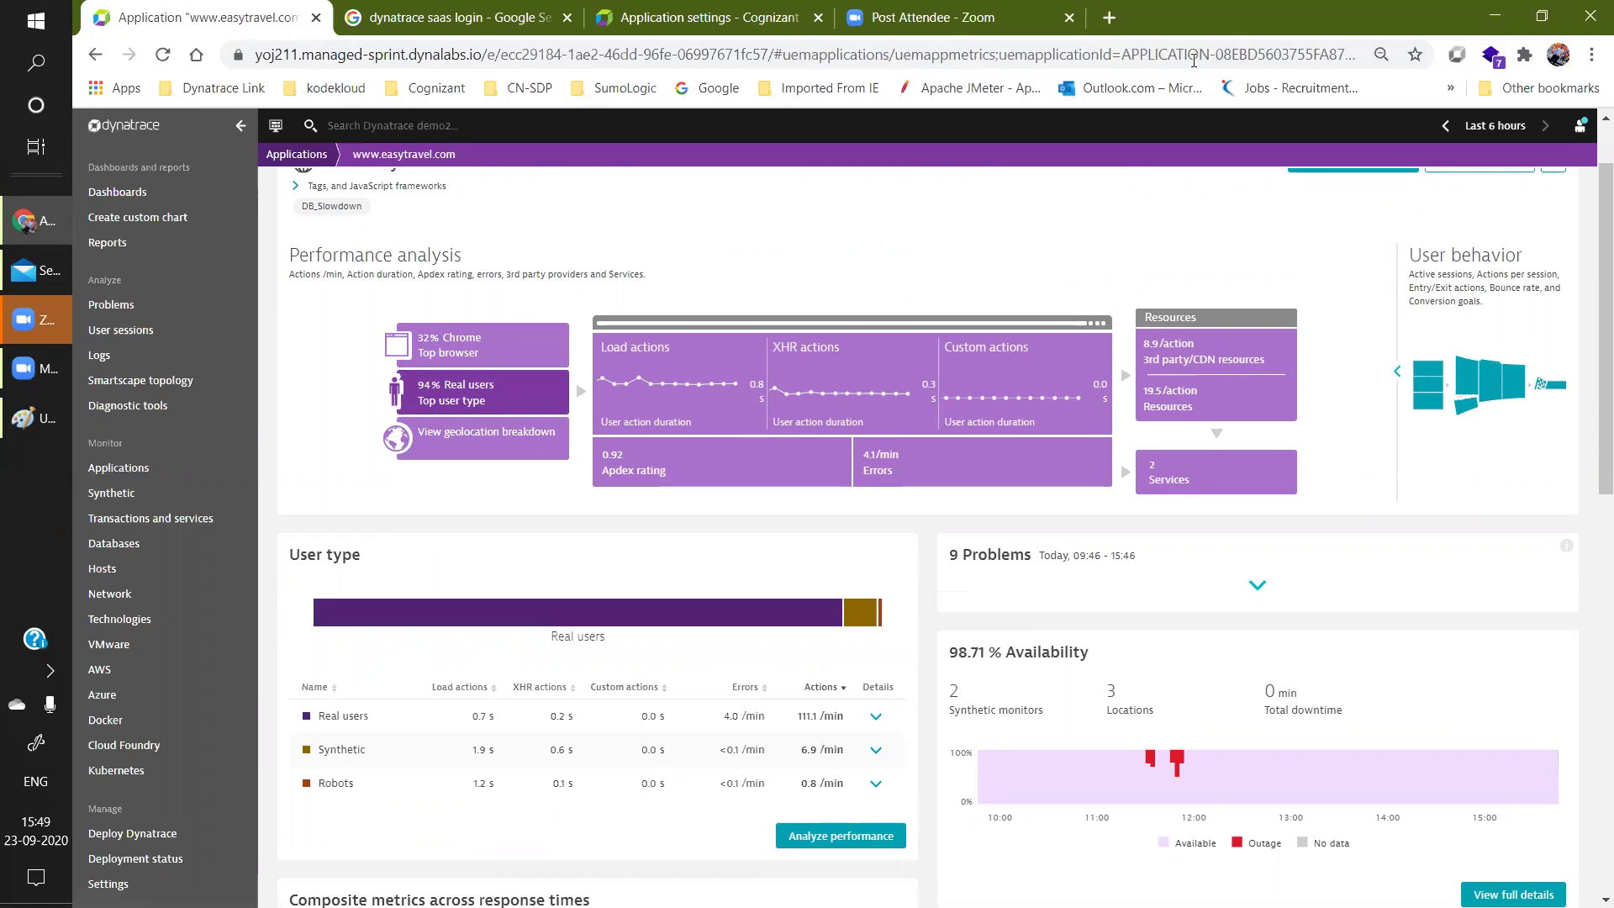
{"action": "left_click", "coordinate": [1110, 18]}
{"action": "left_click", "coordinate": [1062, 58]}
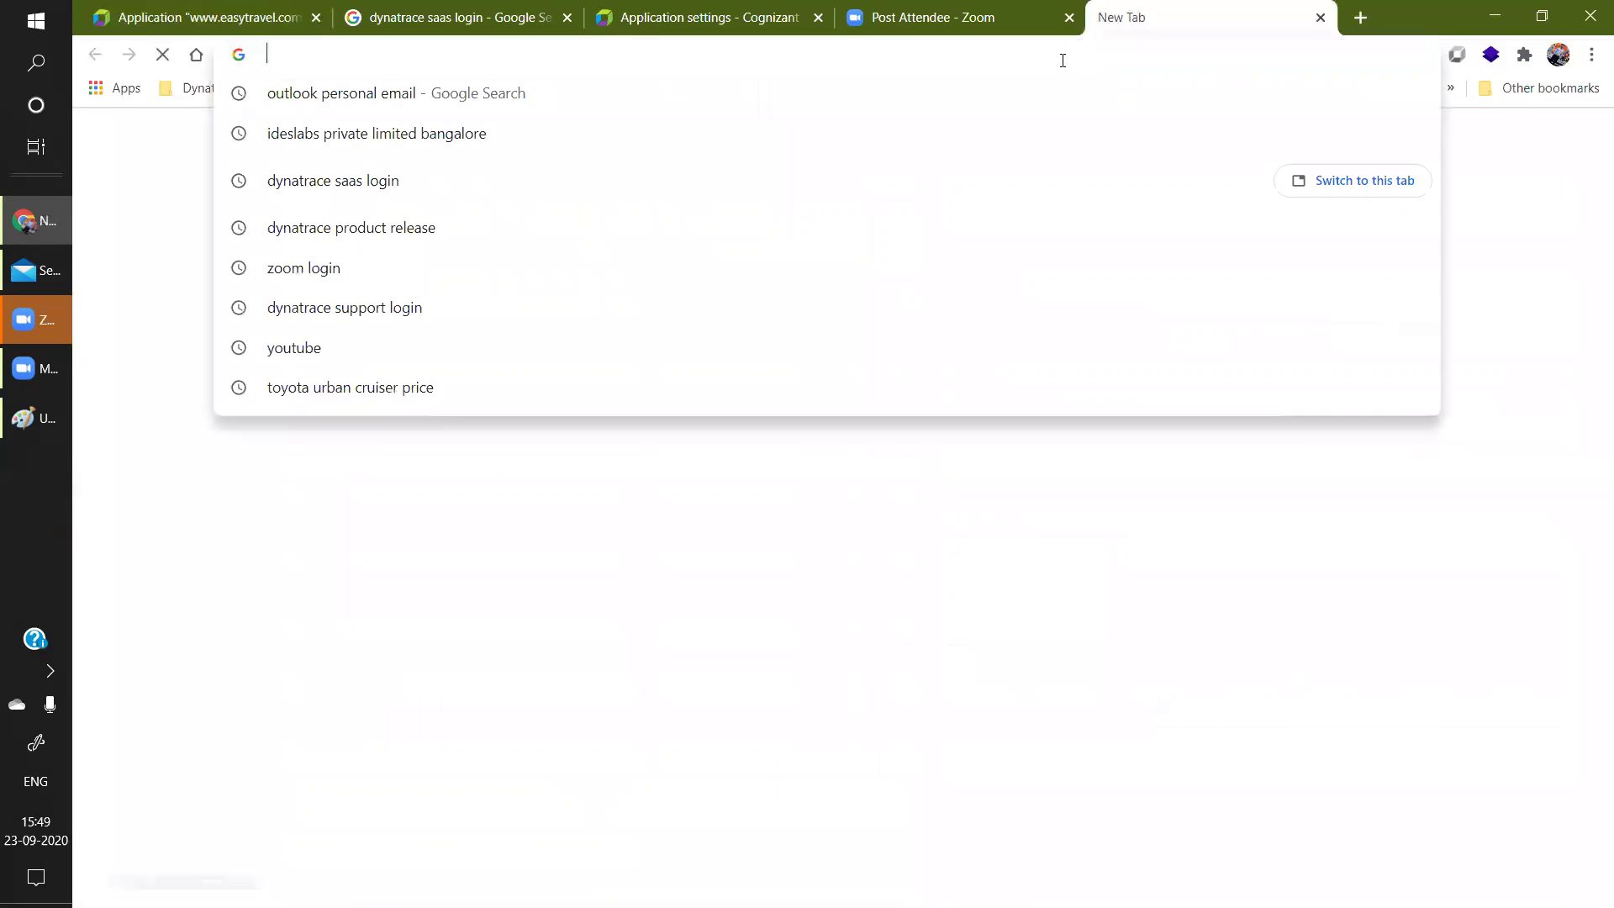
{"action": "type", "text": "www"}
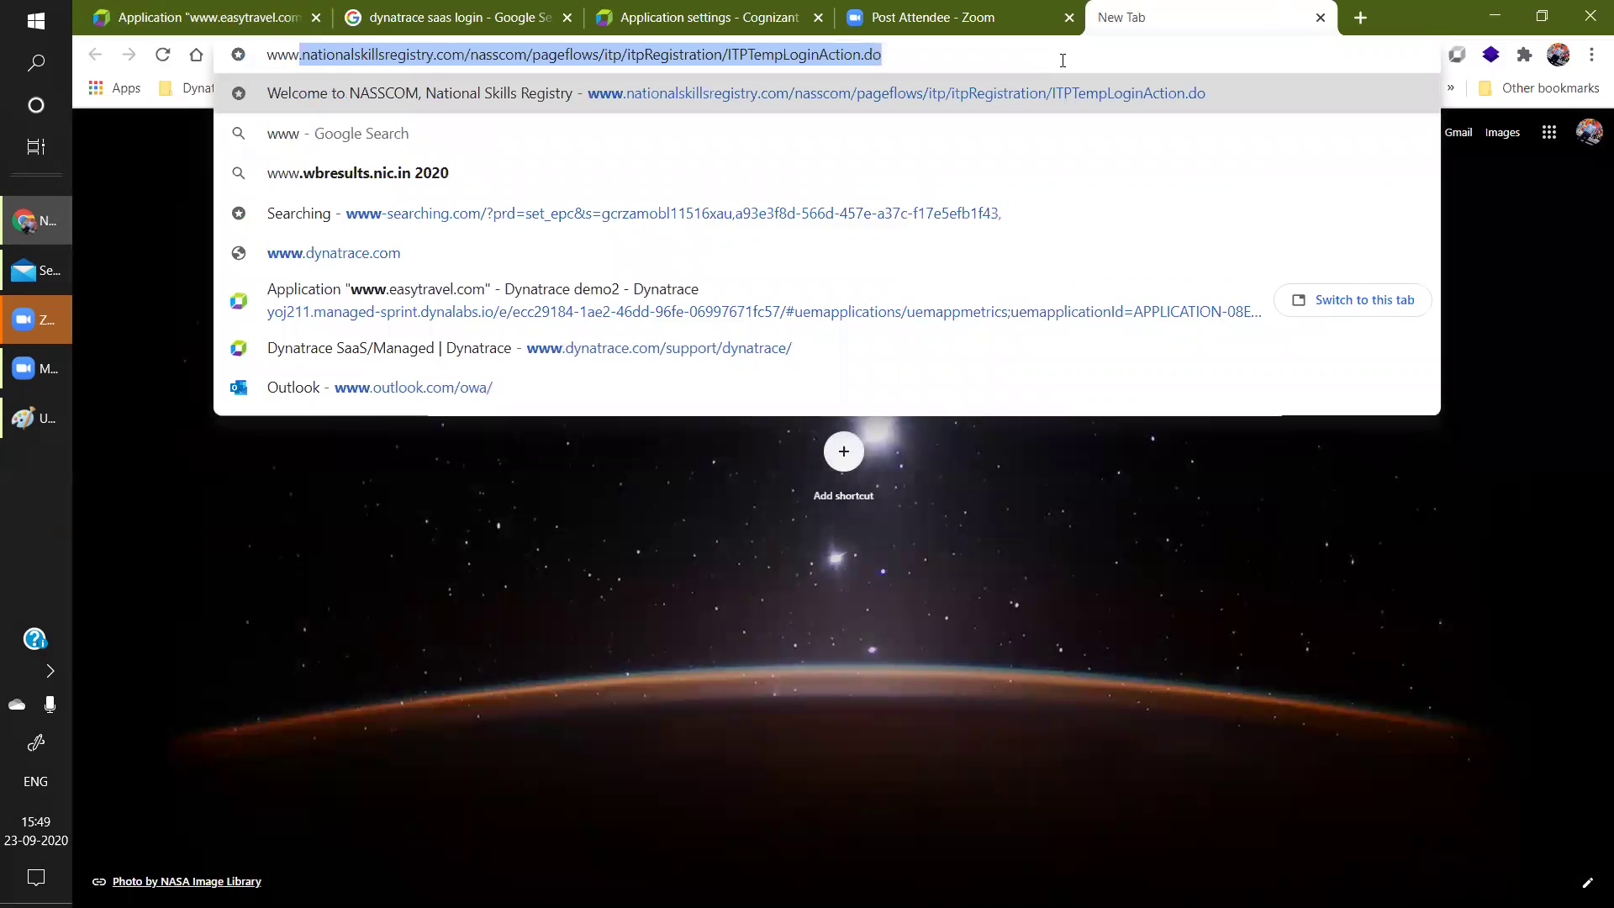
{"action": "type", "text": ".aam"}
{"action": "key", "text": "BackSpace"}
{"action": "key", "text": "BackSpace"}
{"action": "type", "text": "mazon.in"}
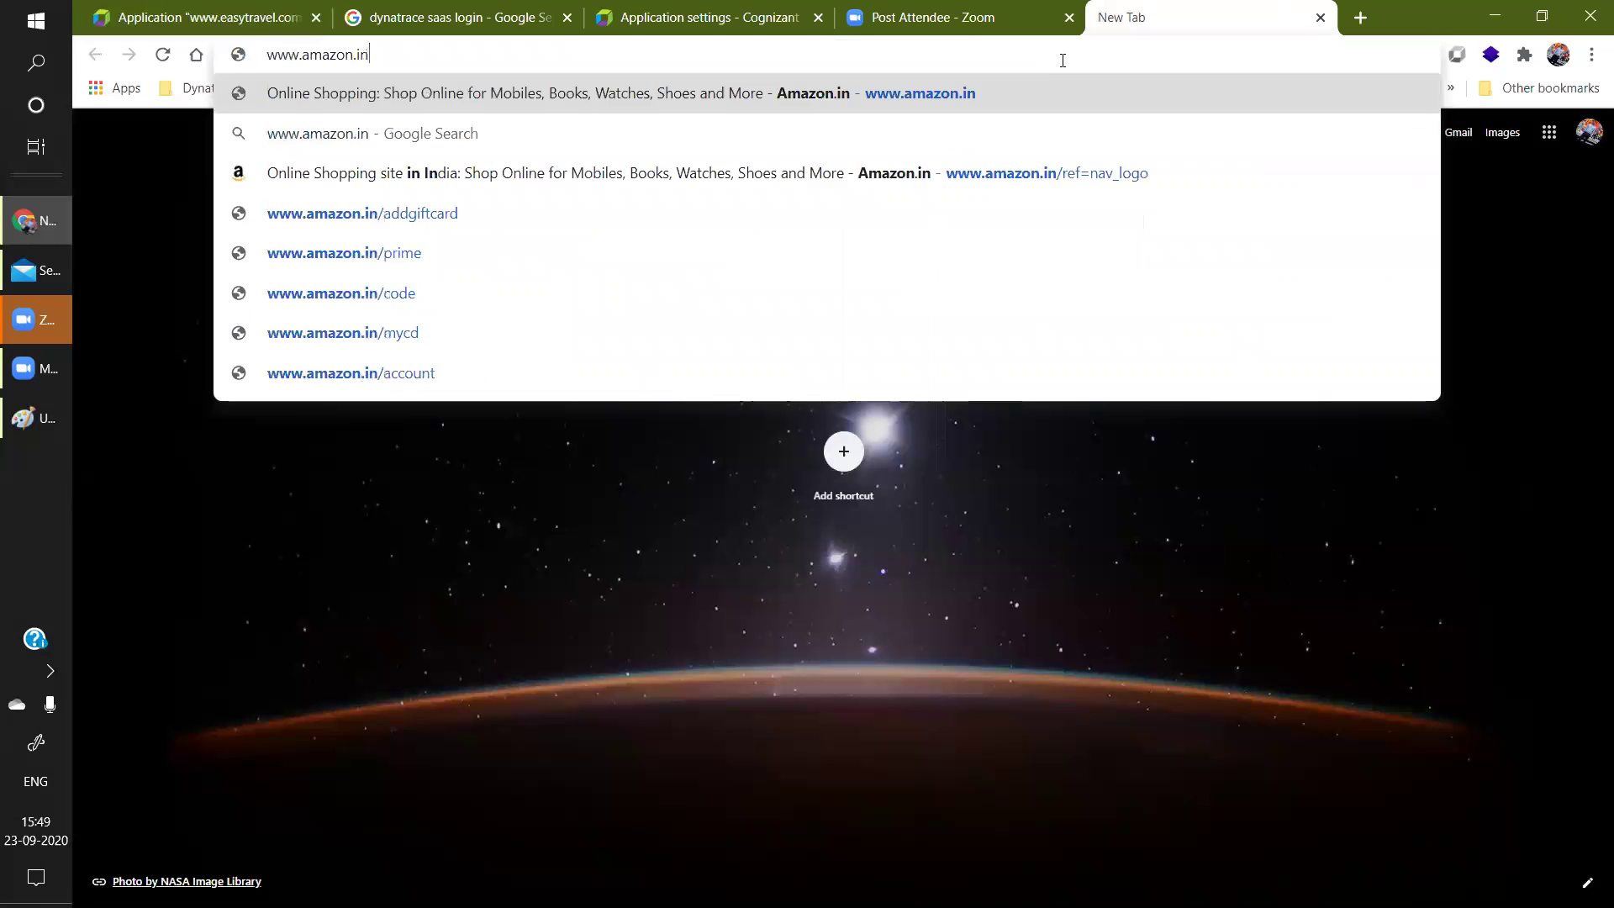
{"action": "key", "text": "Return"}
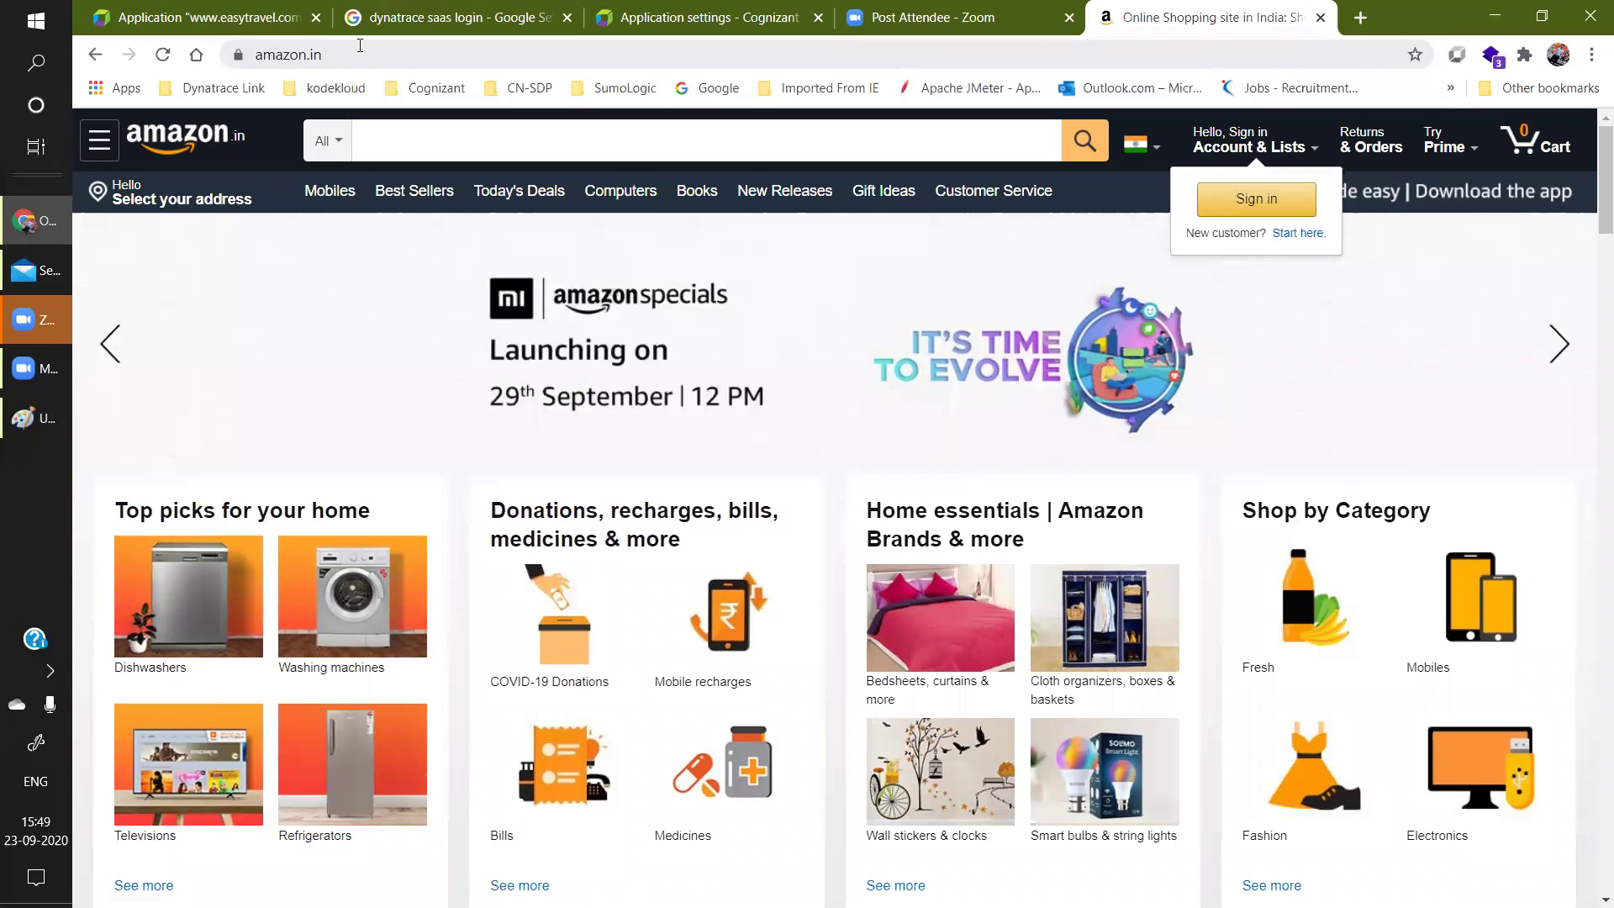
{"action": "left_click", "coordinate": [353, 56]}
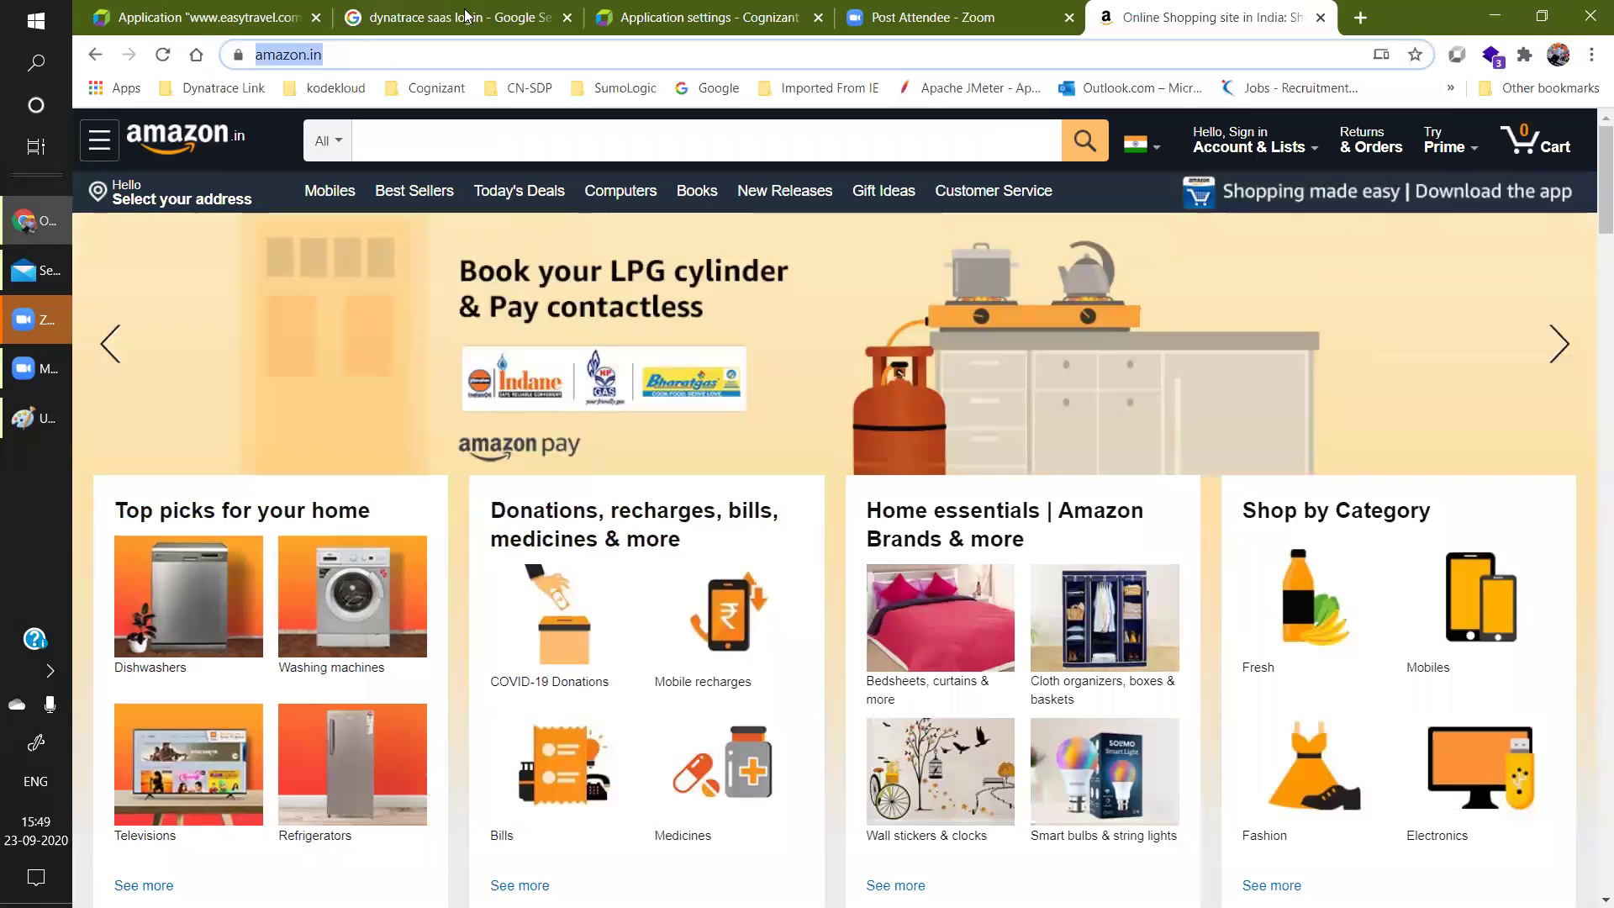
{"action": "left_click", "coordinate": [673, 8]}
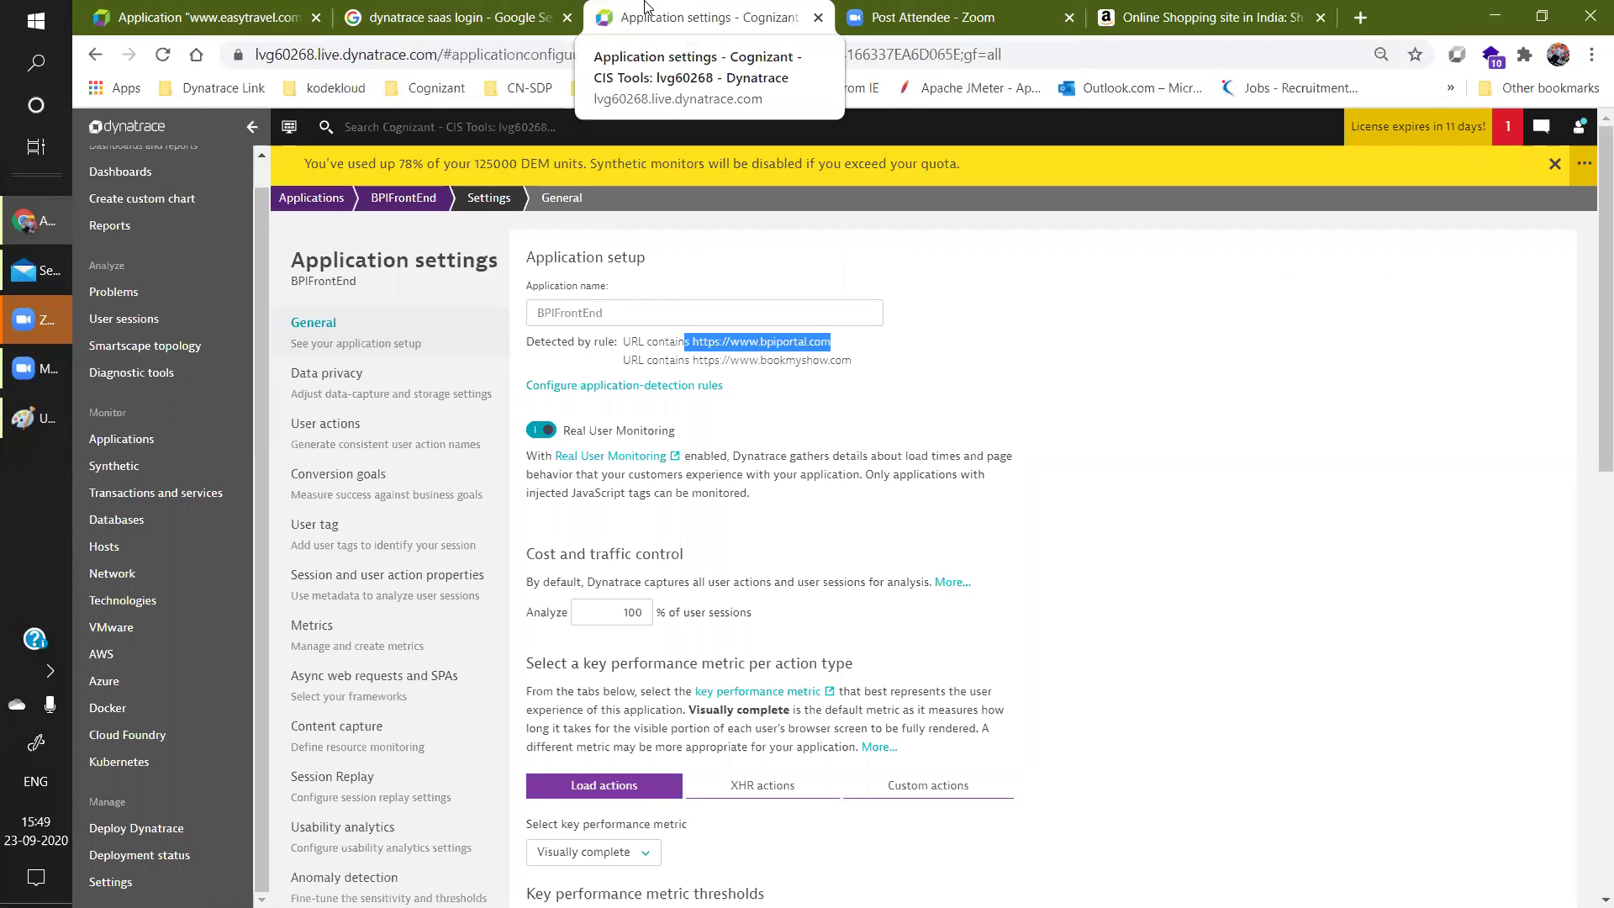
{"action": "left_click", "coordinate": [244, 15]}
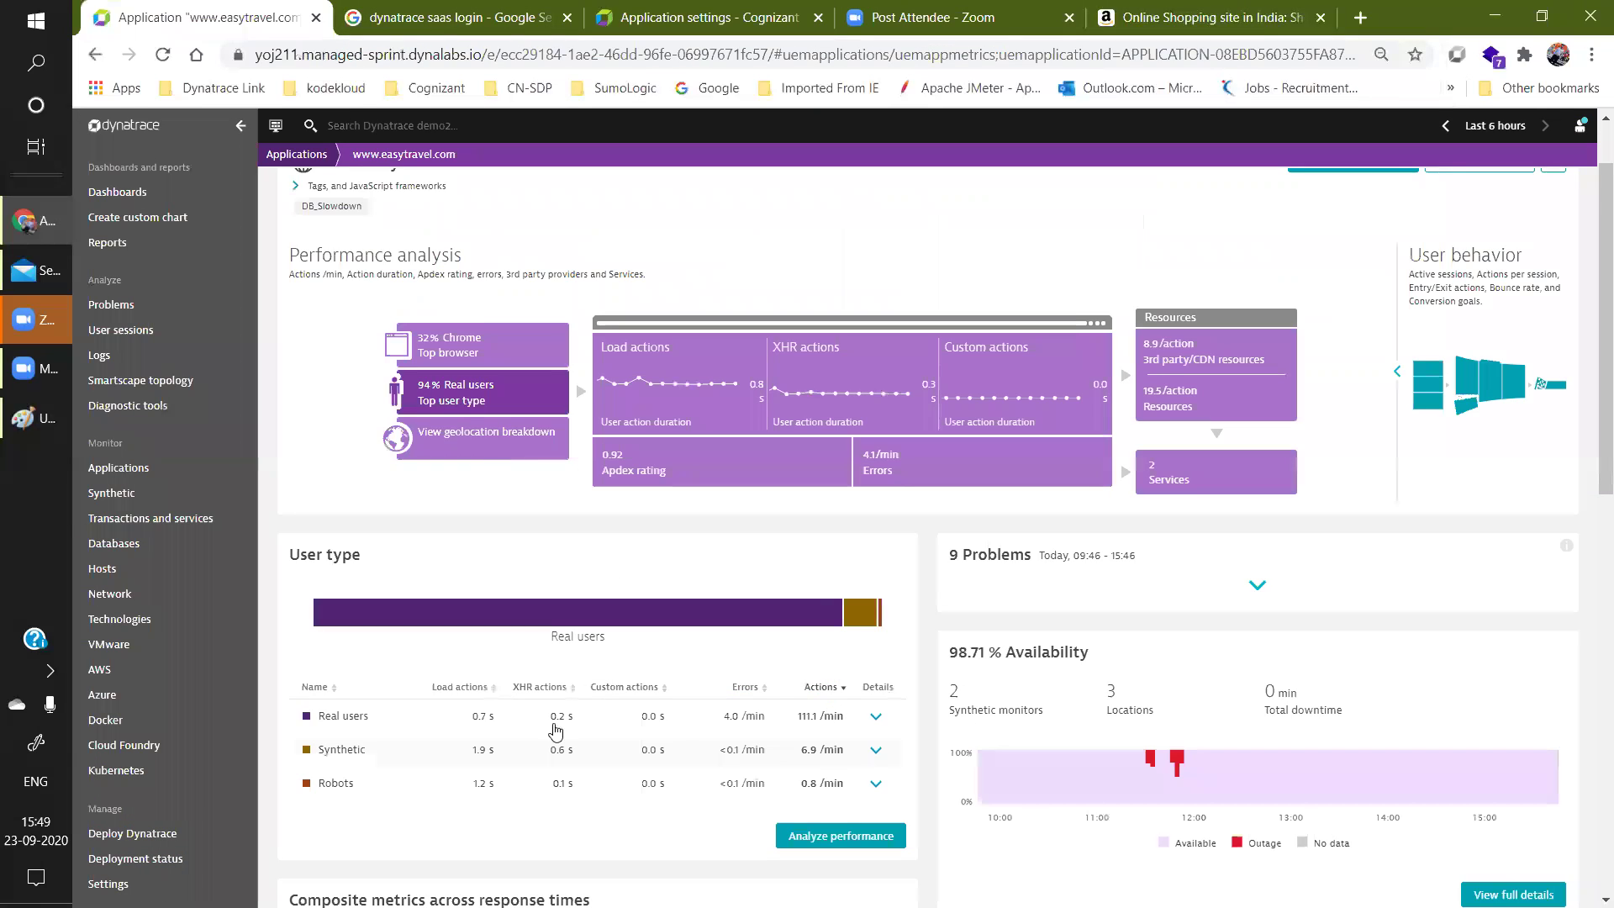
{"action": "left_click", "coordinate": [524, 450]}
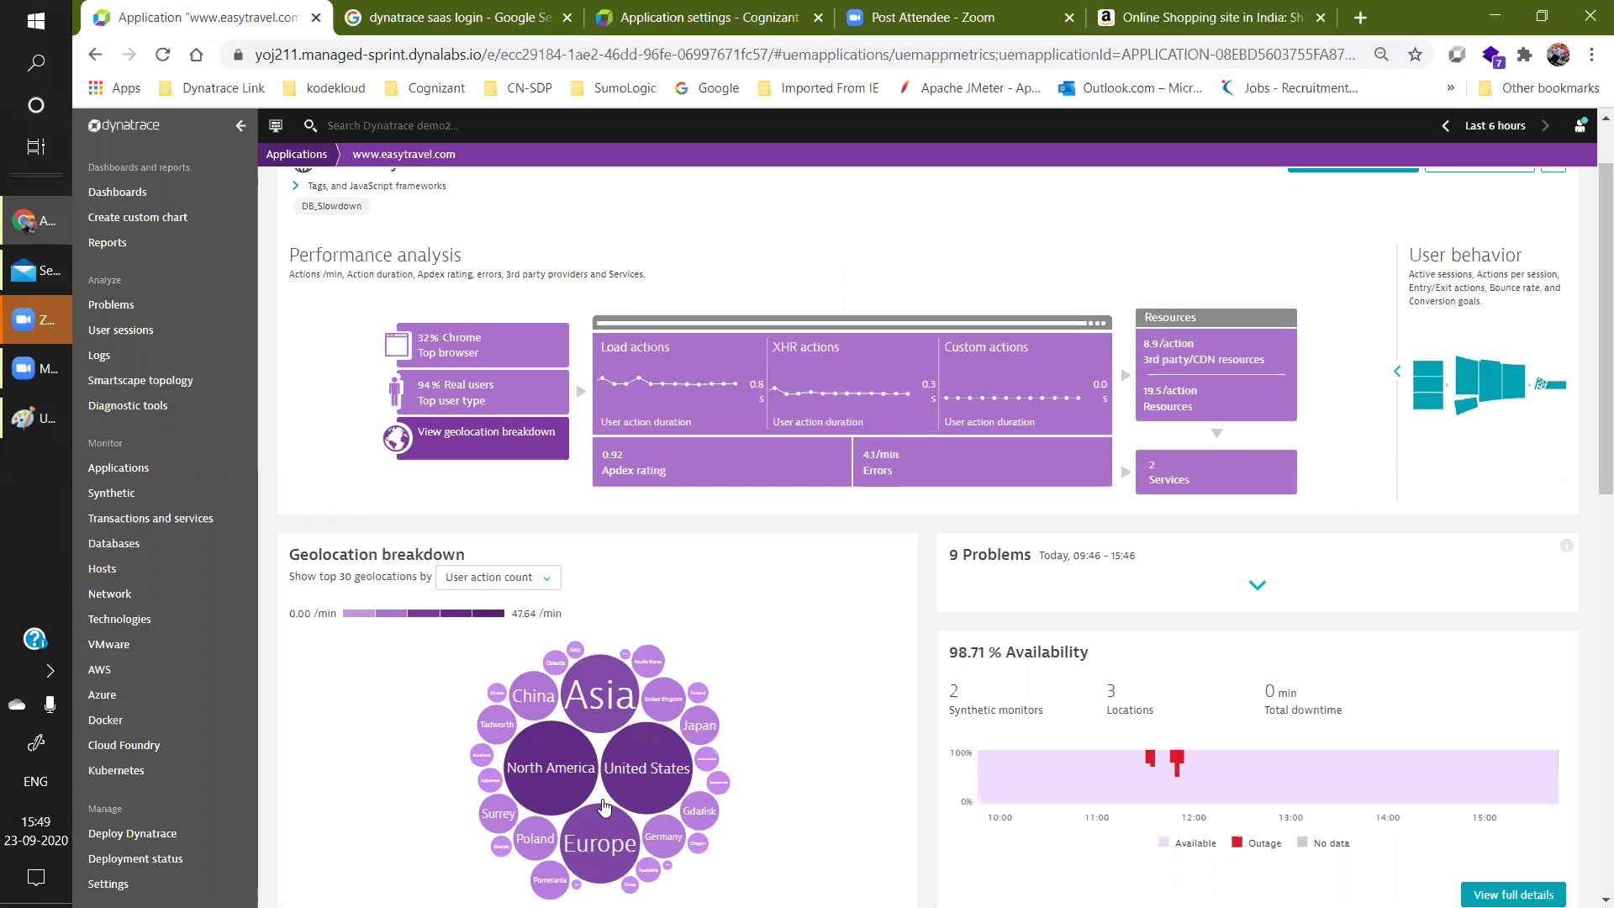
{"action": "mouse_move", "coordinate": [649, 807]}
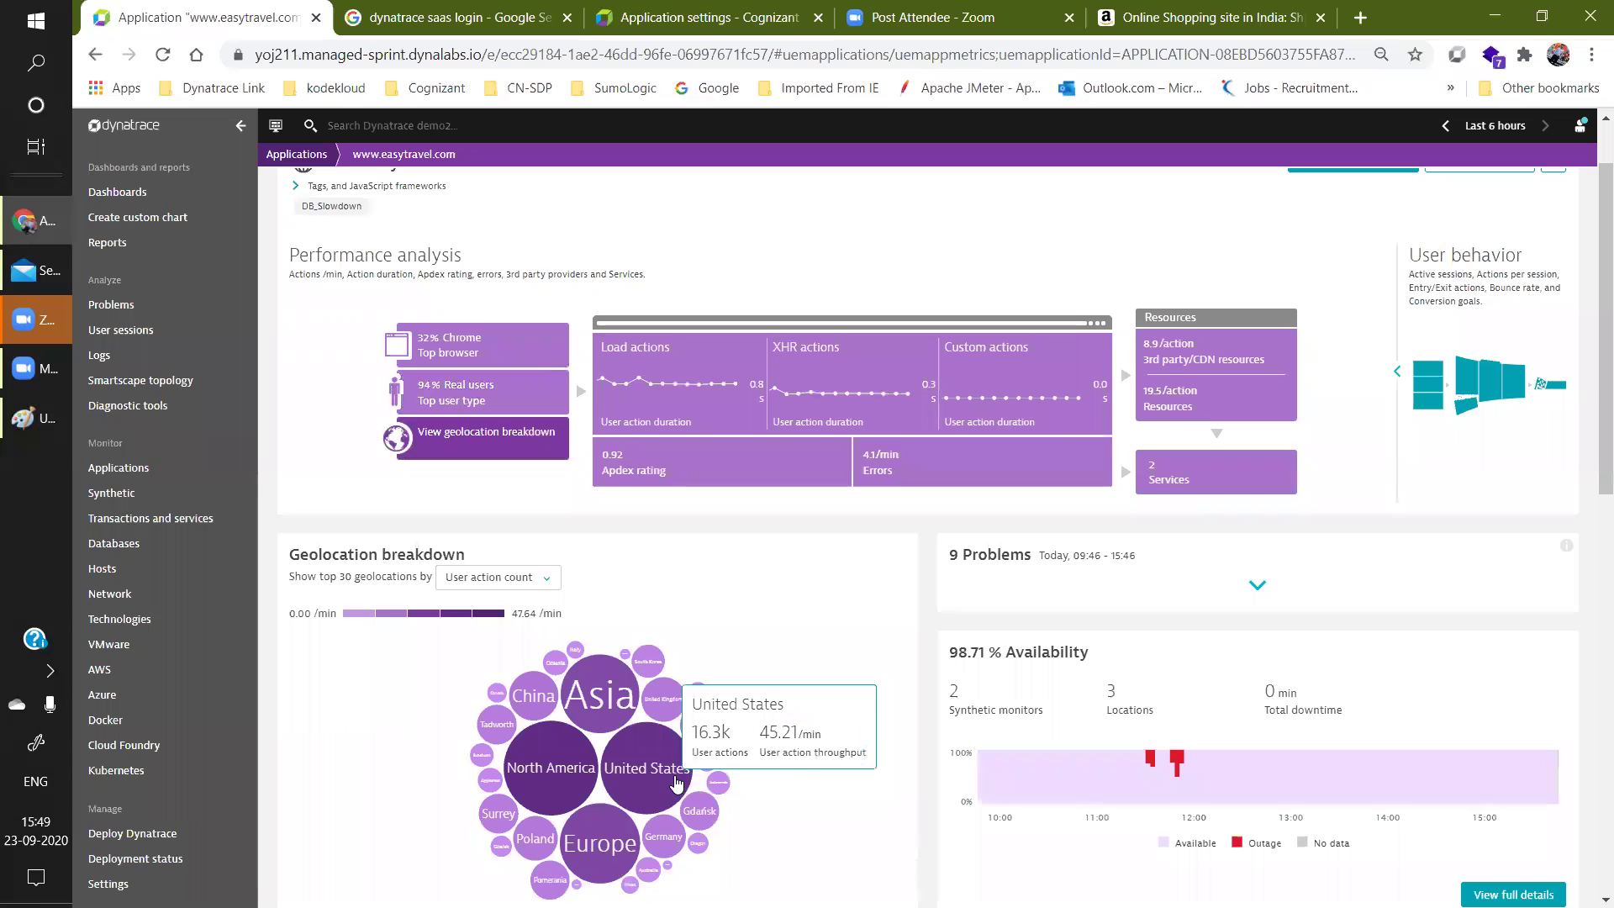
{"action": "left_click", "coordinate": [36, 418]}
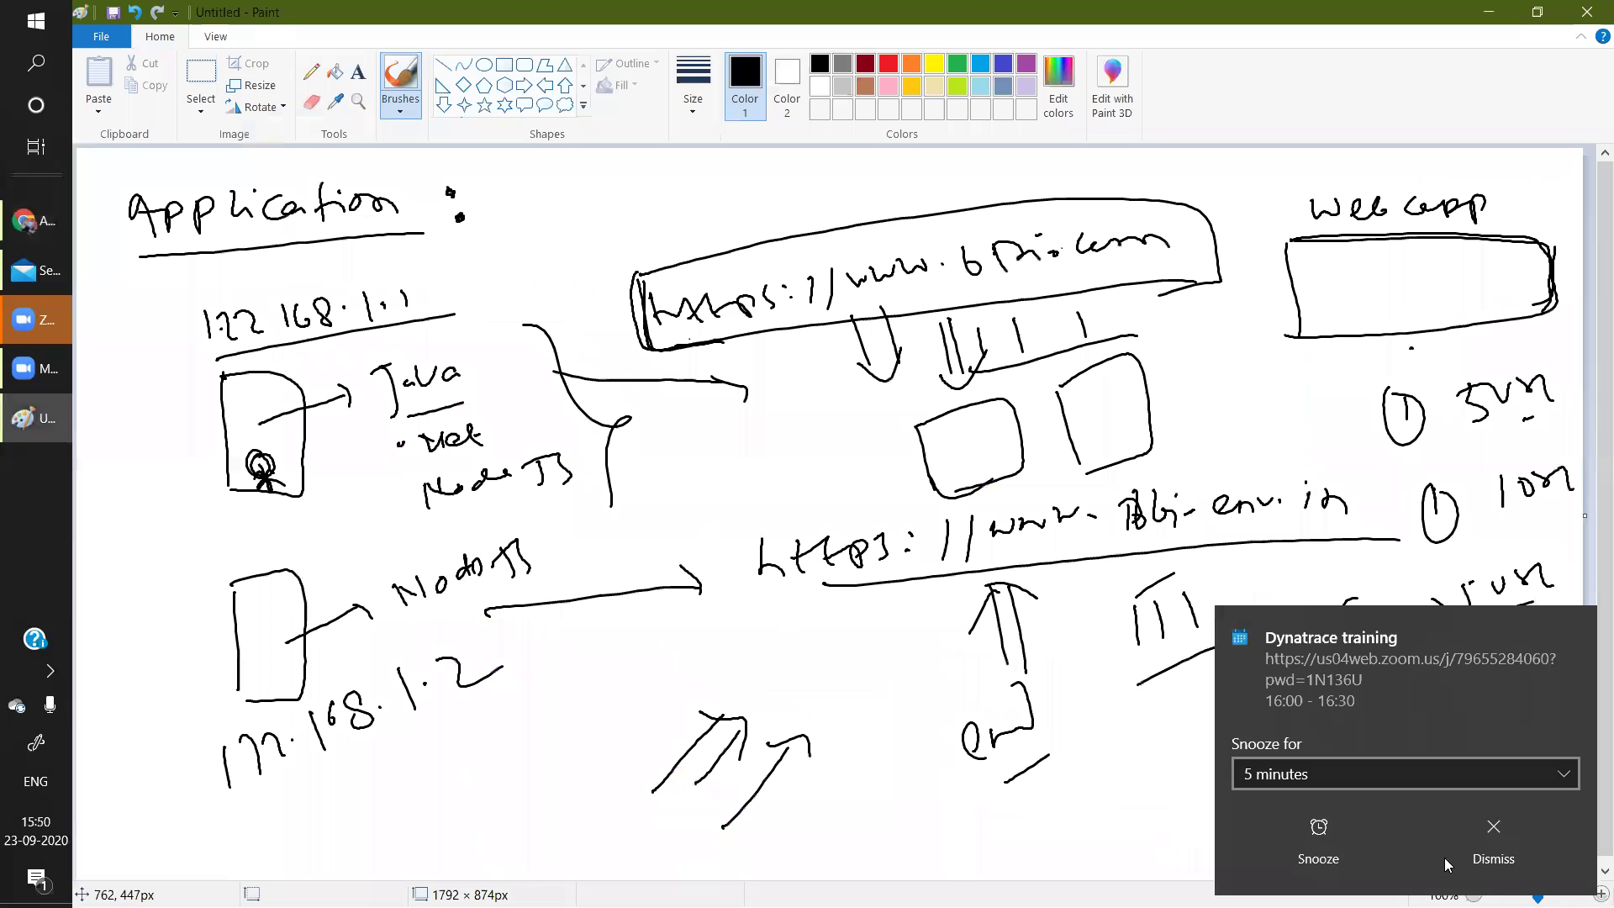
Dismiss the meeting reminder and start a new blank Paint canvas without saving.
{"action": "left_click", "coordinate": [1425, 856]}
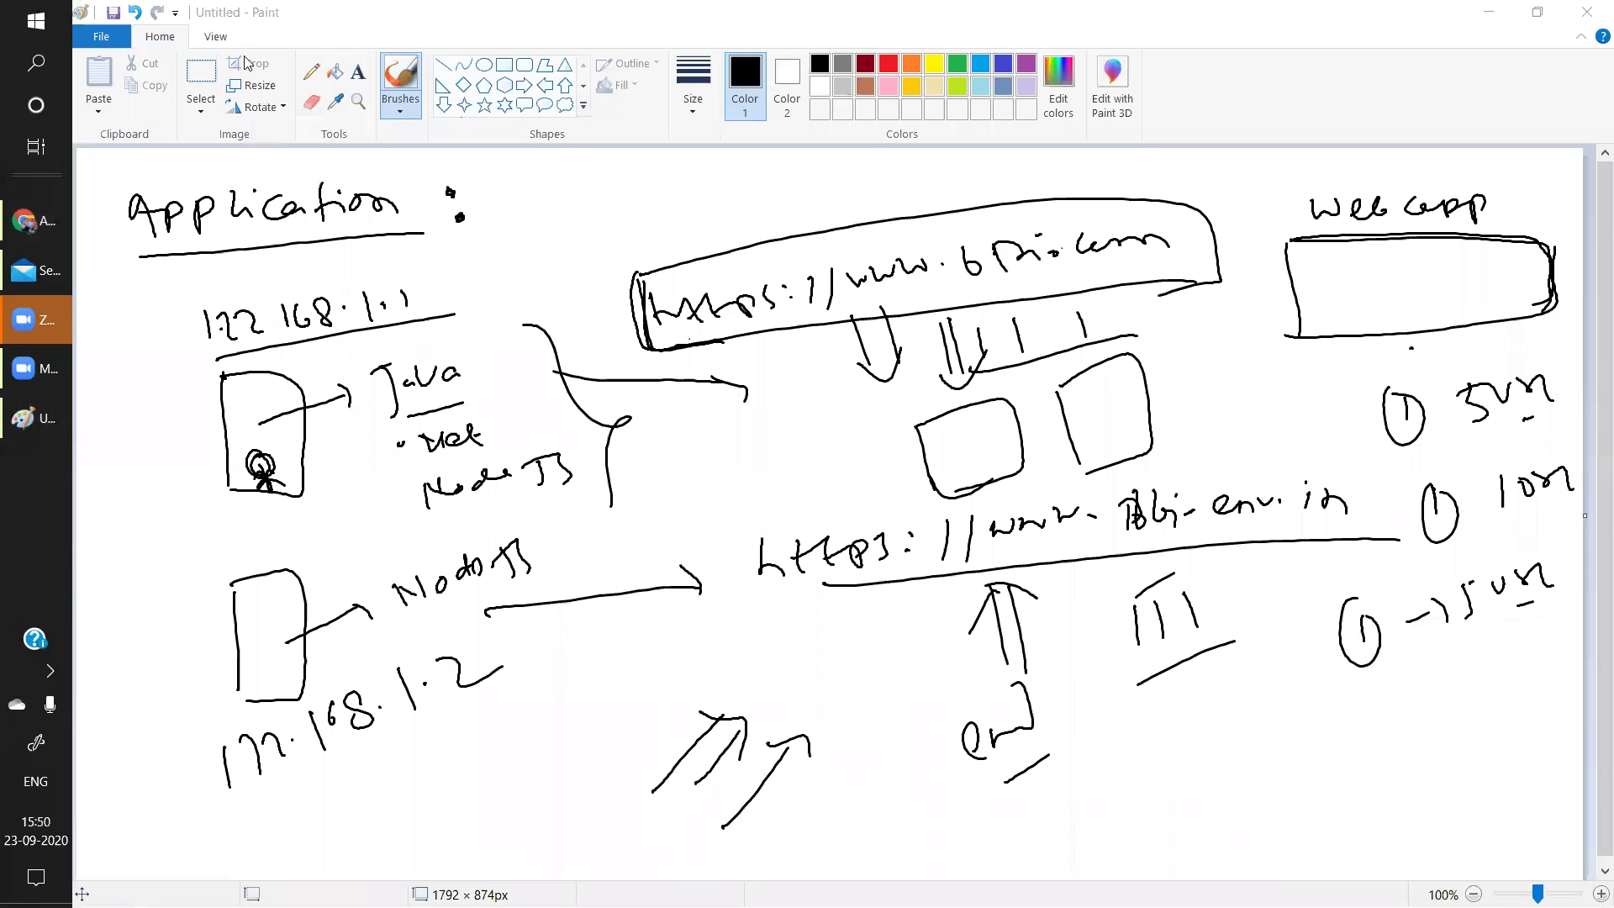
{"action": "left_click", "coordinate": [101, 36]}
{"action": "left_click", "coordinate": [131, 72]}
{"action": "left_click", "coordinate": [899, 462]}
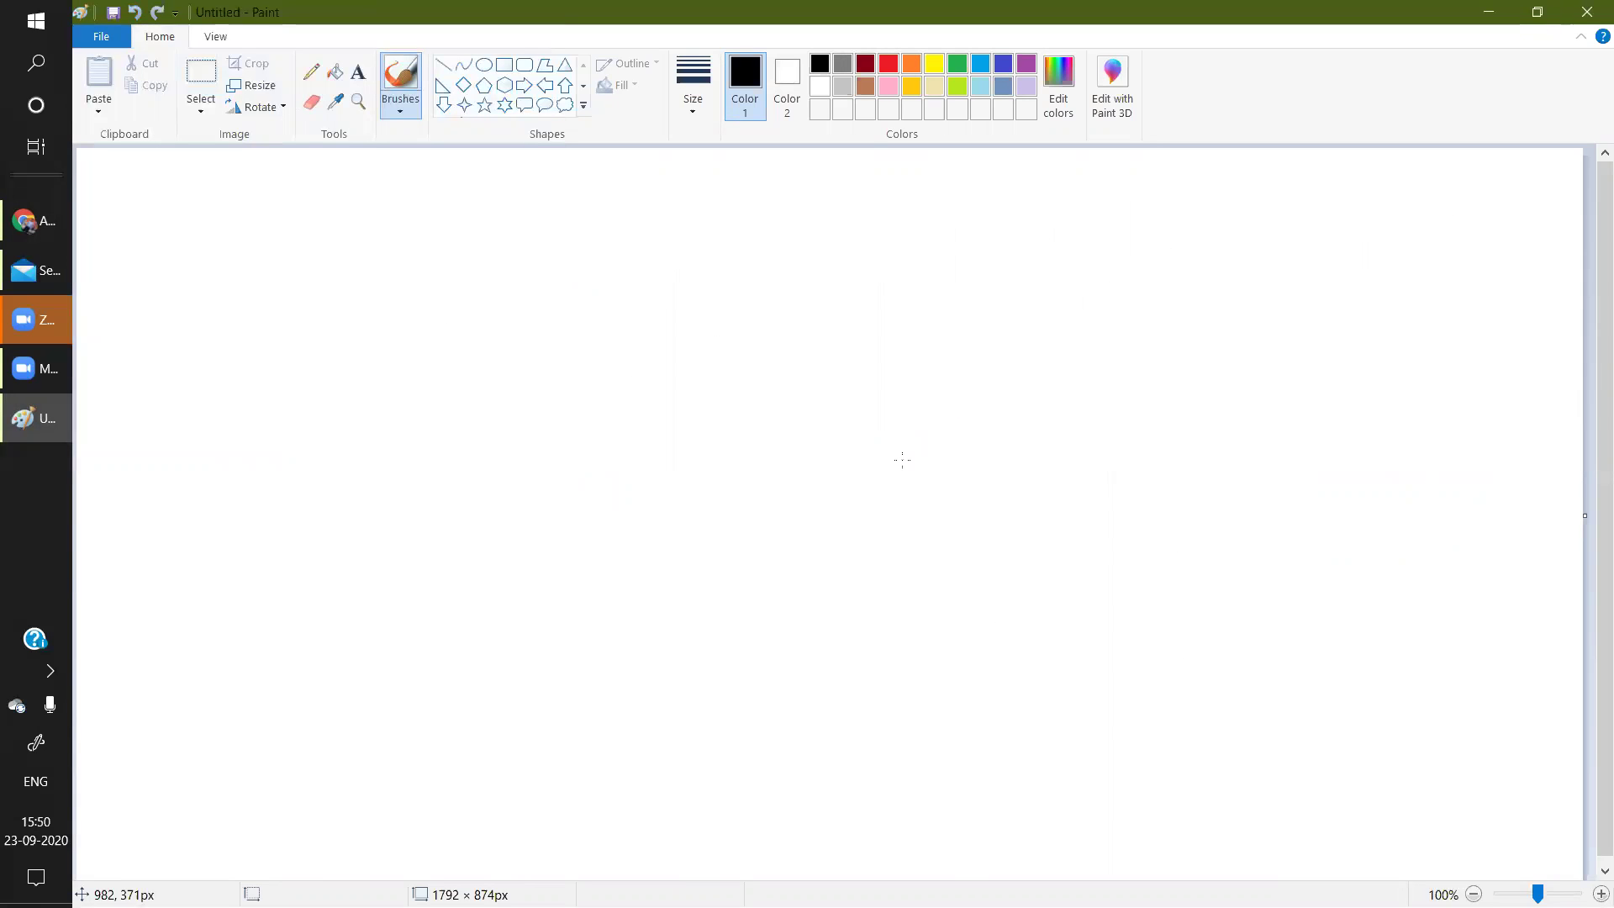
Handwrite 'Throughput' with a down arrow to a looped 'Request/min' note, then return to Dynatrace.
{"action": "left_click_drag", "start_coordinate": [185, 224], "coordinate": [185, 288]}
{"action": "mouse_move", "coordinate": [236, 216]}
{"action": "left_mouse_down"}
{"action": "mouse_move", "coordinate": [261, 264]}
{"action": "mouse_move", "coordinate": [410, 248]}
{"action": "mouse_move", "coordinate": [450, 272]}
{"action": "mouse_move", "coordinate": [547, 244]}
{"action": "left_mouse_up"}
{"action": "left_click_drag", "start_coordinate": [176, 318], "coordinate": [569, 267]}
{"action": "left_click_drag", "start_coordinate": [296, 325], "coordinate": [299, 409]}
{"action": "mouse_move", "coordinate": [316, 325]}
{"action": "left_mouse_down"}
{"action": "mouse_move", "coordinate": [324, 407]}
{"action": "mouse_move", "coordinate": [349, 400]}
{"action": "left_mouse_up"}
{"action": "mouse_move", "coordinate": [263, 469]}
{"action": "left_mouse_down"}
{"action": "mouse_move", "coordinate": [275, 548]}
{"action": "mouse_move", "coordinate": [324, 512]}
{"action": "mouse_move", "coordinate": [409, 521]}
{"action": "mouse_move", "coordinate": [502, 475]}
{"action": "mouse_move", "coordinate": [716, 481]}
{"action": "mouse_move", "coordinate": [721, 496]}
{"action": "left_mouse_up"}
{"action": "left_click", "coordinate": [718, 458]}
{"action": "mouse_move", "coordinate": [753, 471]}
{"action": "left_mouse_down"}
{"action": "mouse_move", "coordinate": [744, 488]}
{"action": "mouse_move", "coordinate": [759, 459]}
{"action": "left_mouse_up"}
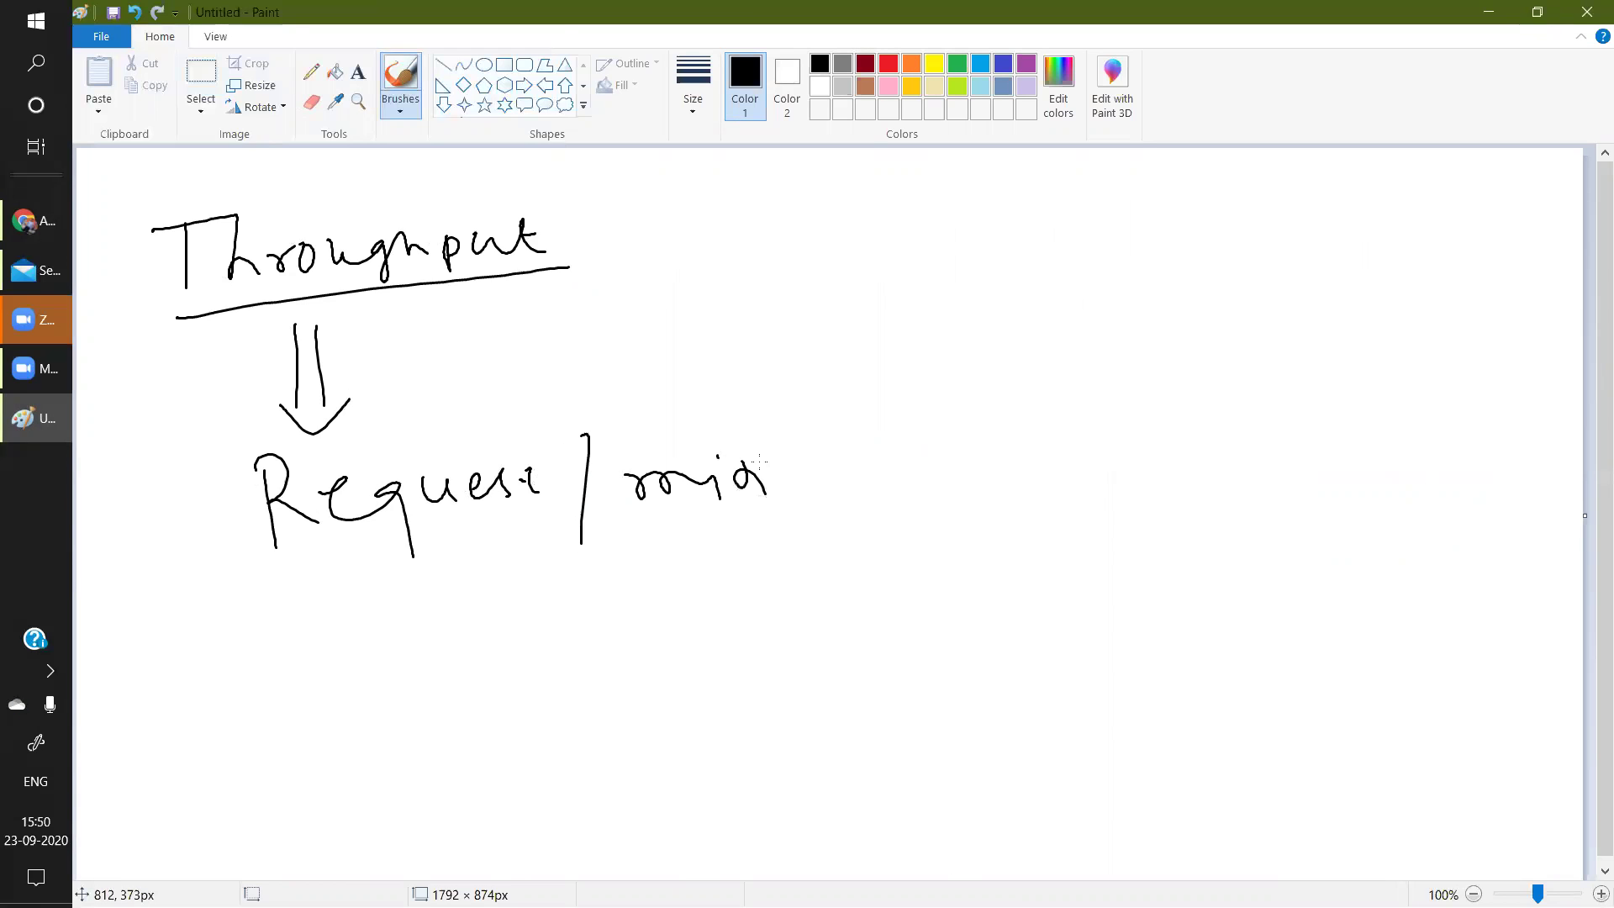
{"action": "mouse_move", "coordinate": [175, 473]}
{"action": "left_mouse_down"}
{"action": "mouse_move", "coordinate": [413, 439]}
{"action": "mouse_move", "coordinate": [812, 538]}
{"action": "mouse_move", "coordinate": [170, 454]}
{"action": "left_mouse_up"}
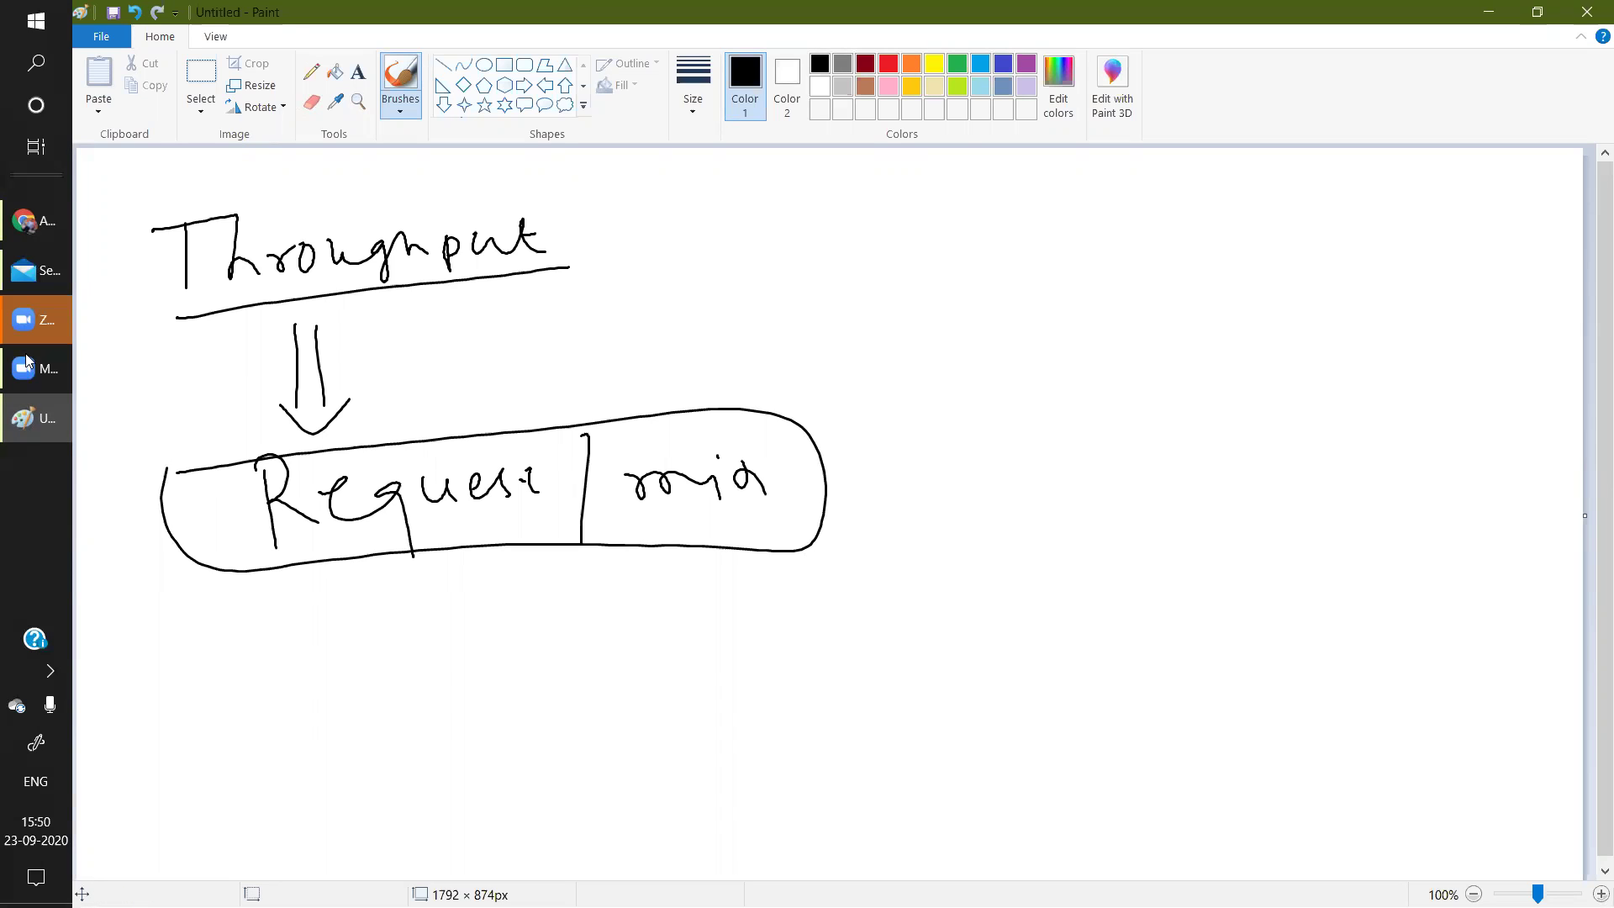
{"action": "left_click", "coordinate": [40, 229]}
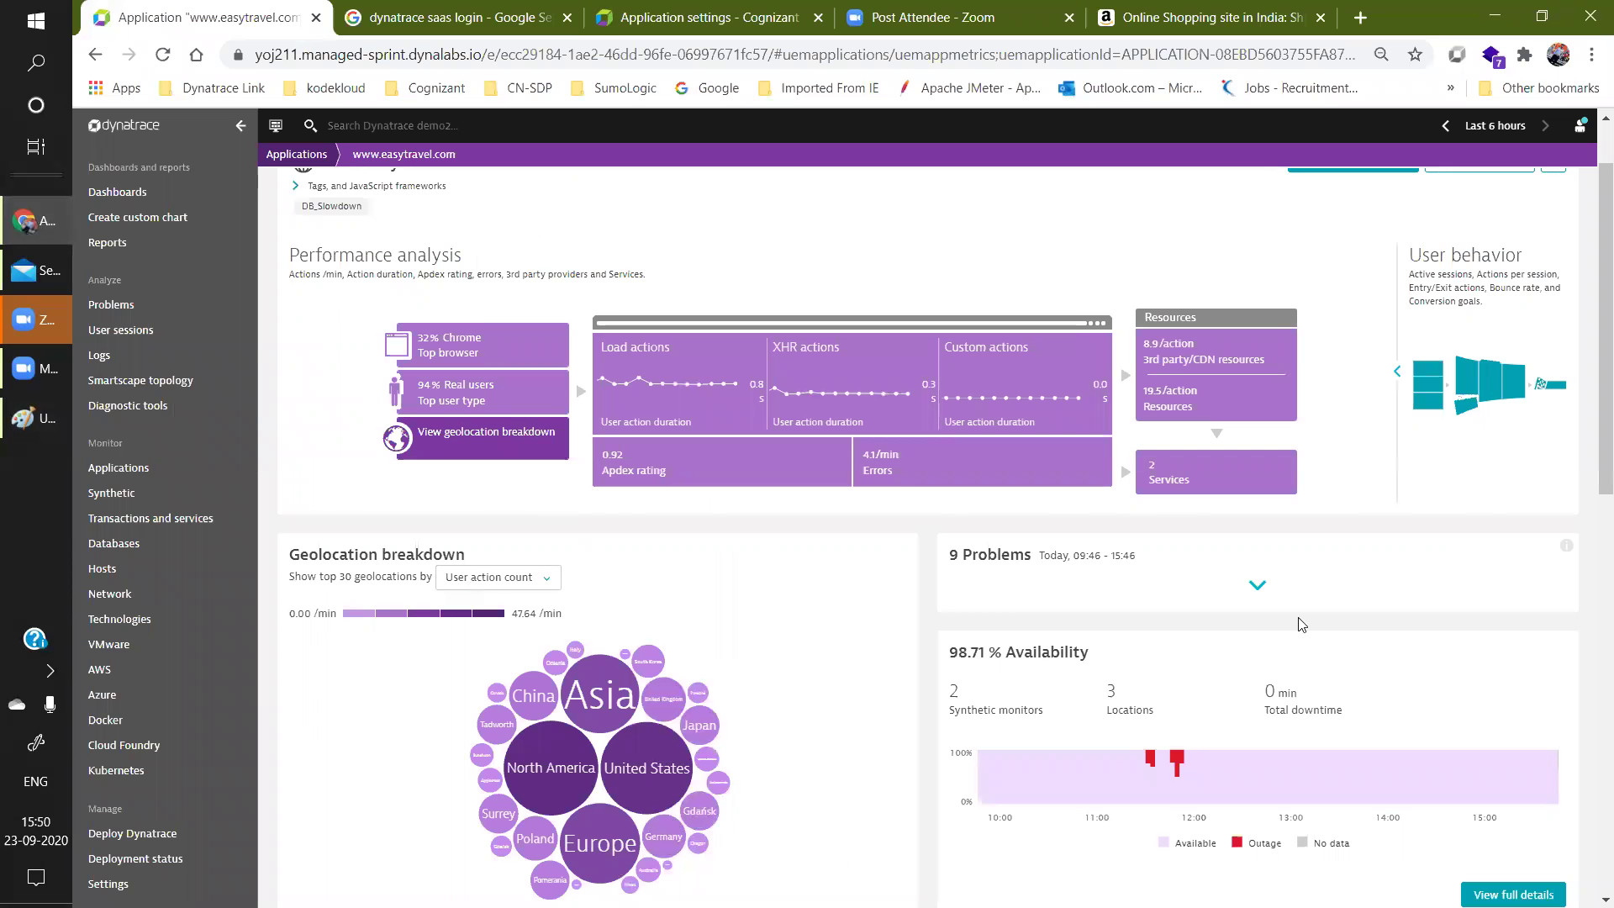
{"action": "left_click", "coordinate": [680, 399]}
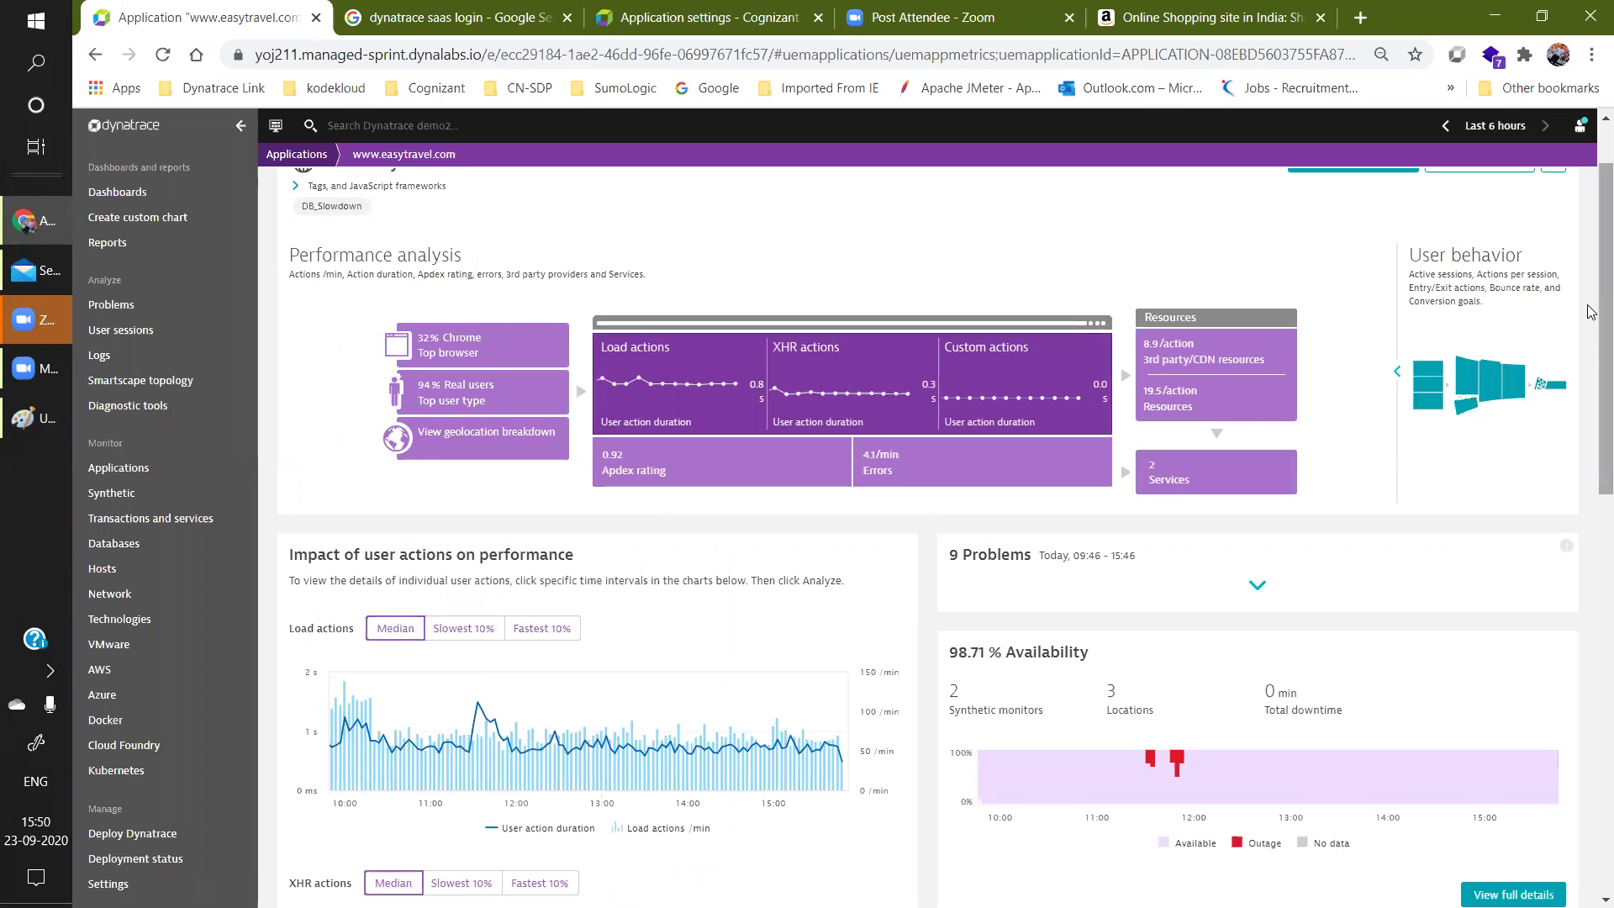
{"action": "scroll", "coordinate": [438, 330], "scroll_direction": "up", "scroll_amount": 2}
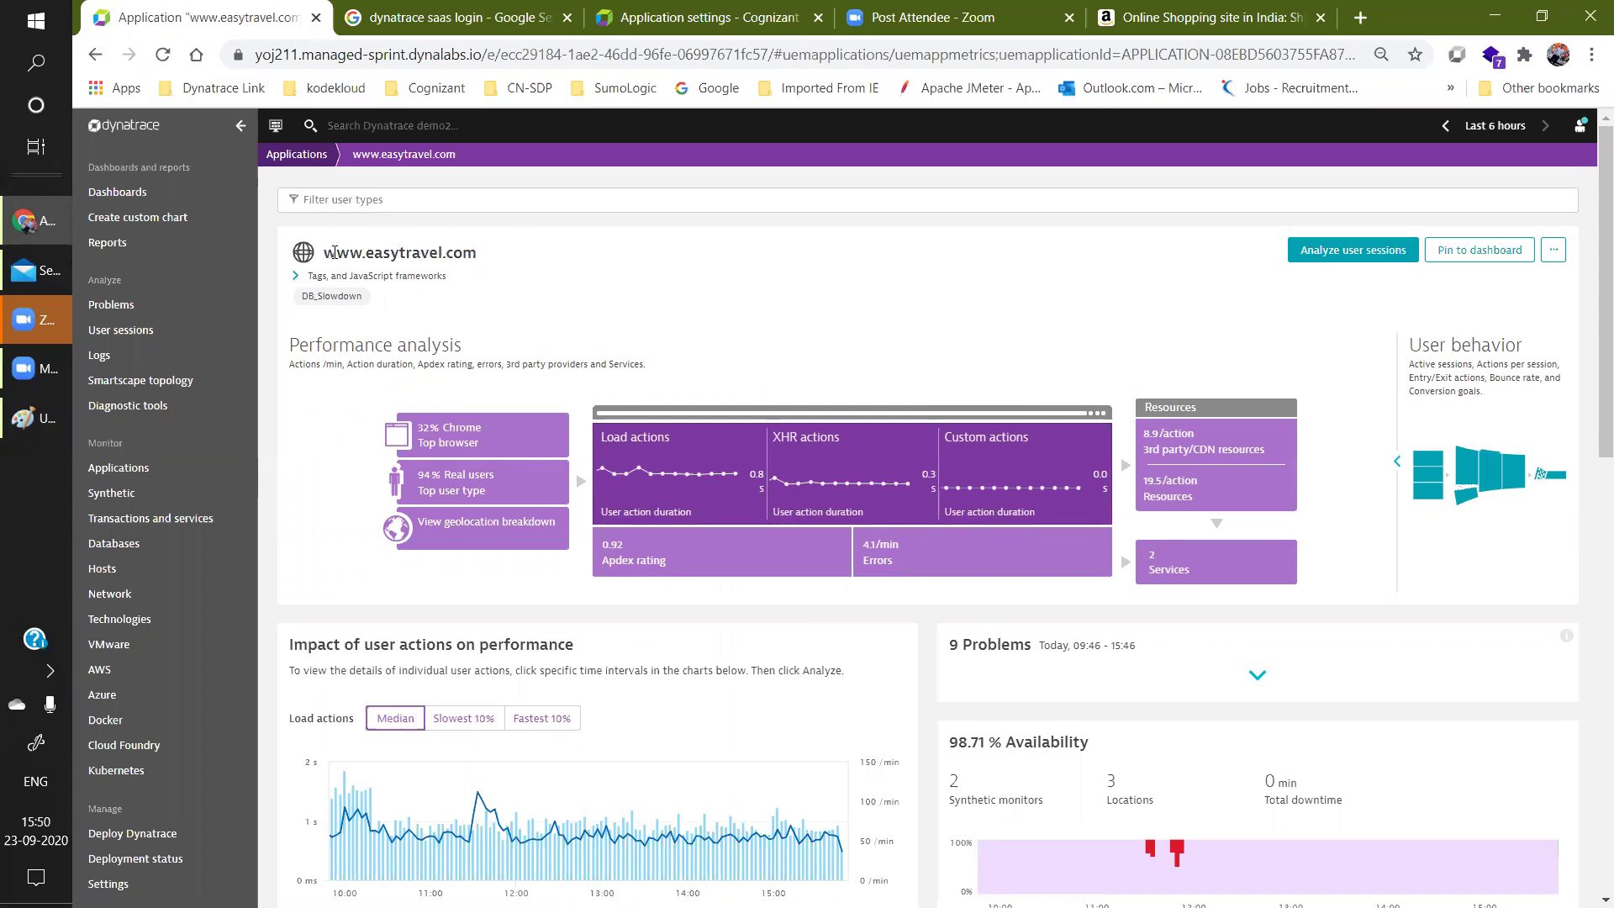
{"action": "left_click_drag", "start_coordinate": [327, 252], "coordinate": [496, 261]}
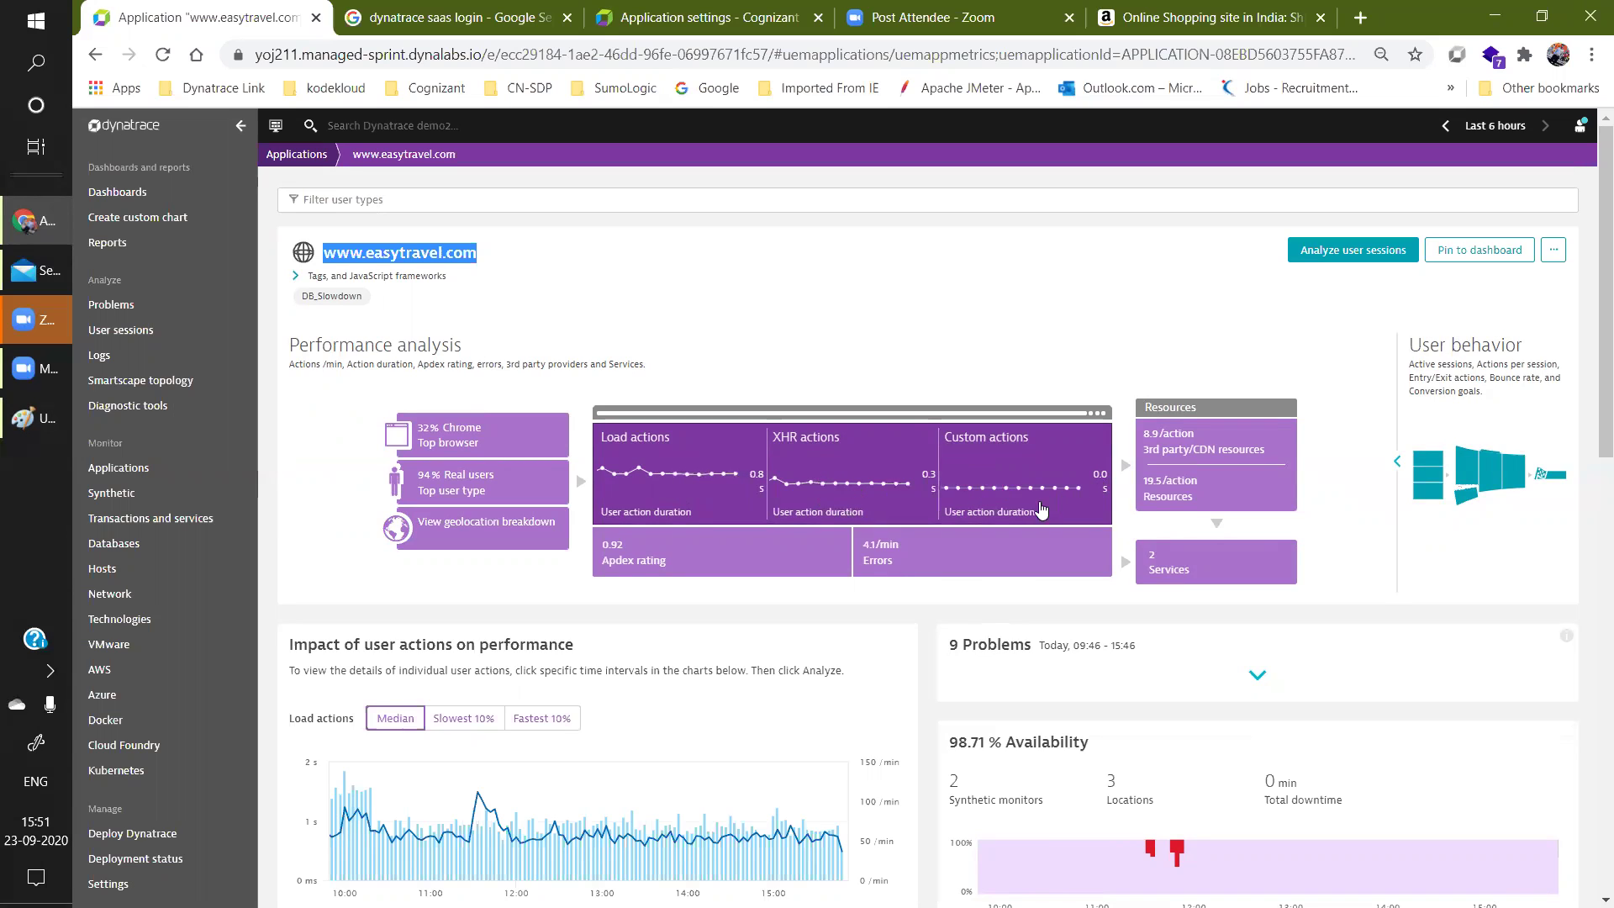
Show the Apdex rating chart (0.92 Good), then bring Paint forward with its File menu.
{"action": "left_click", "coordinate": [687, 555]}
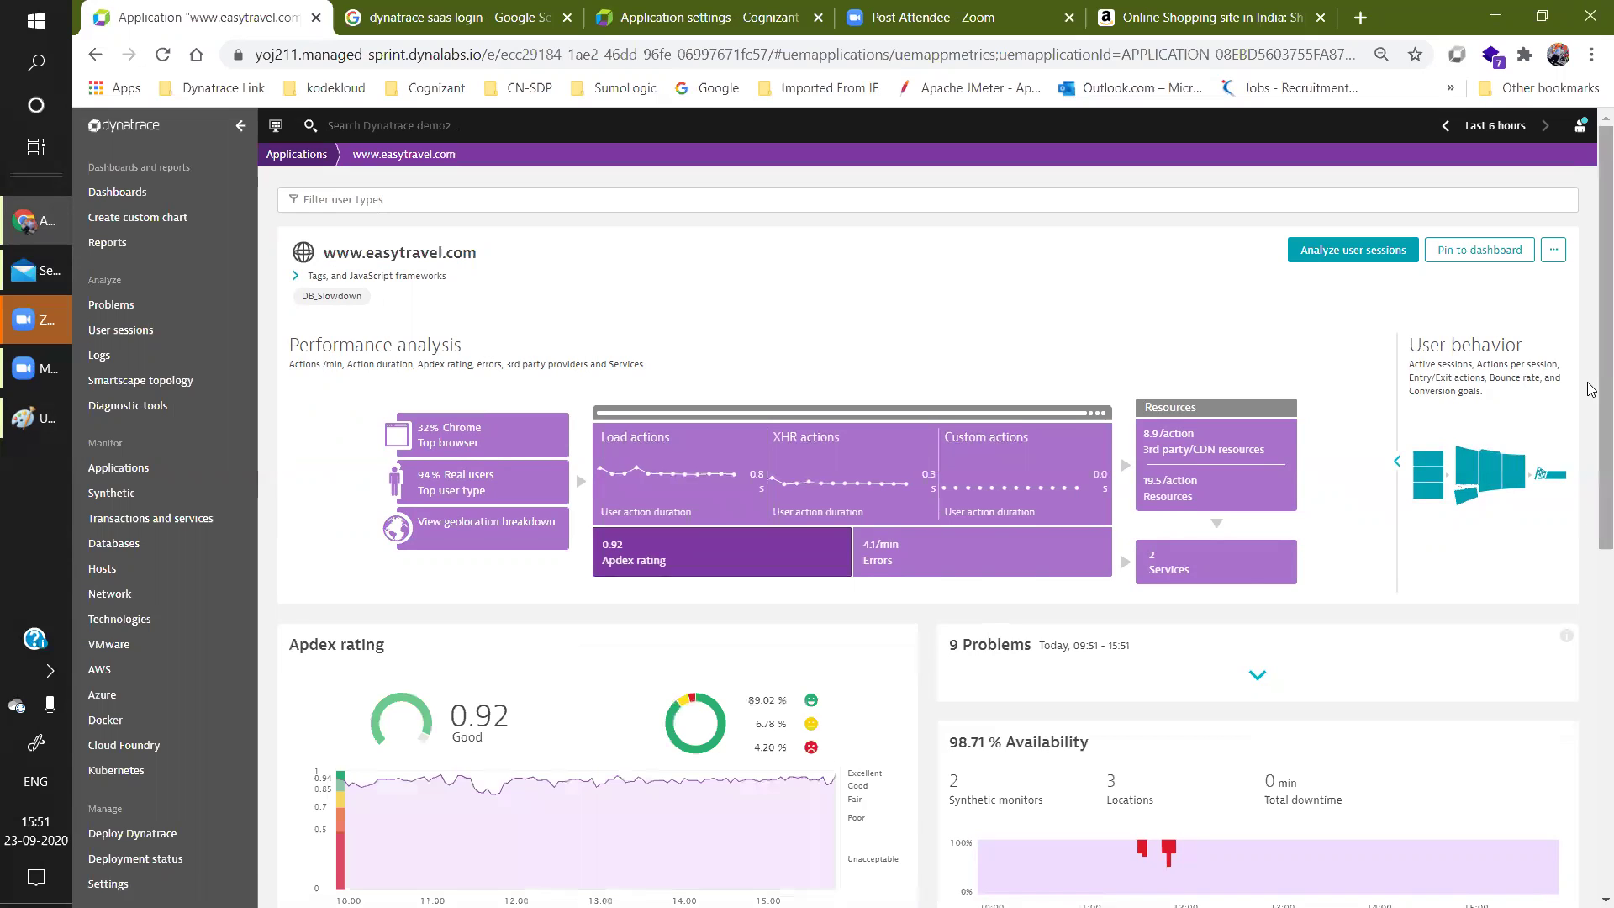
{"action": "scroll", "coordinate": [1591, 388], "scroll_direction": "down", "scroll_amount": 2}
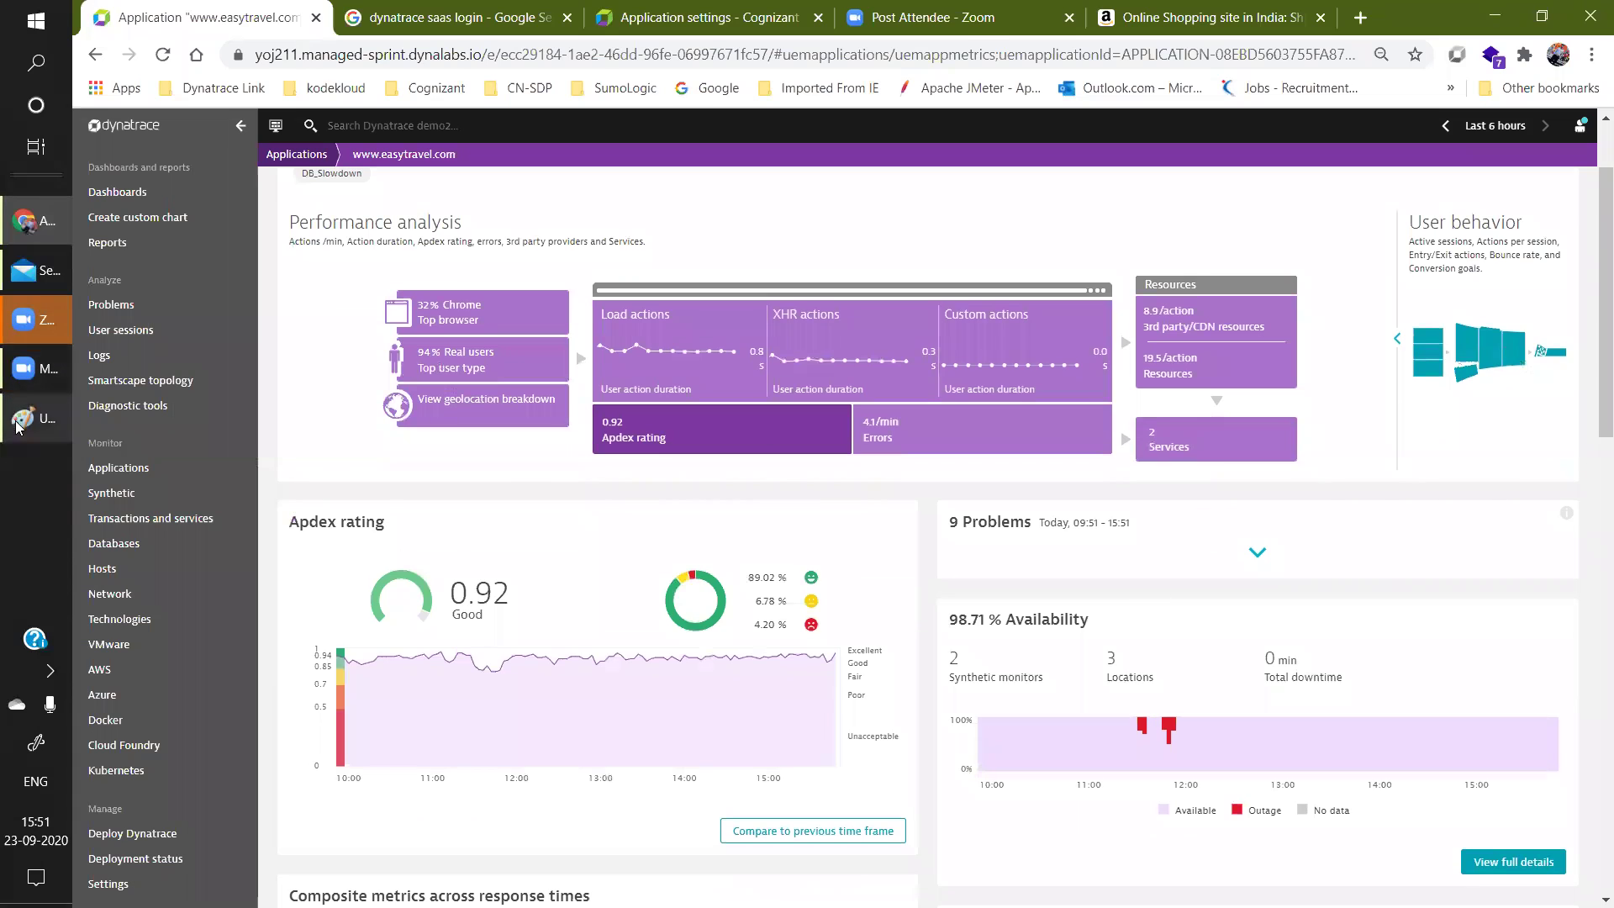
{"action": "left_click", "coordinate": [17, 427]}
{"action": "left_click", "coordinate": [106, 37]}
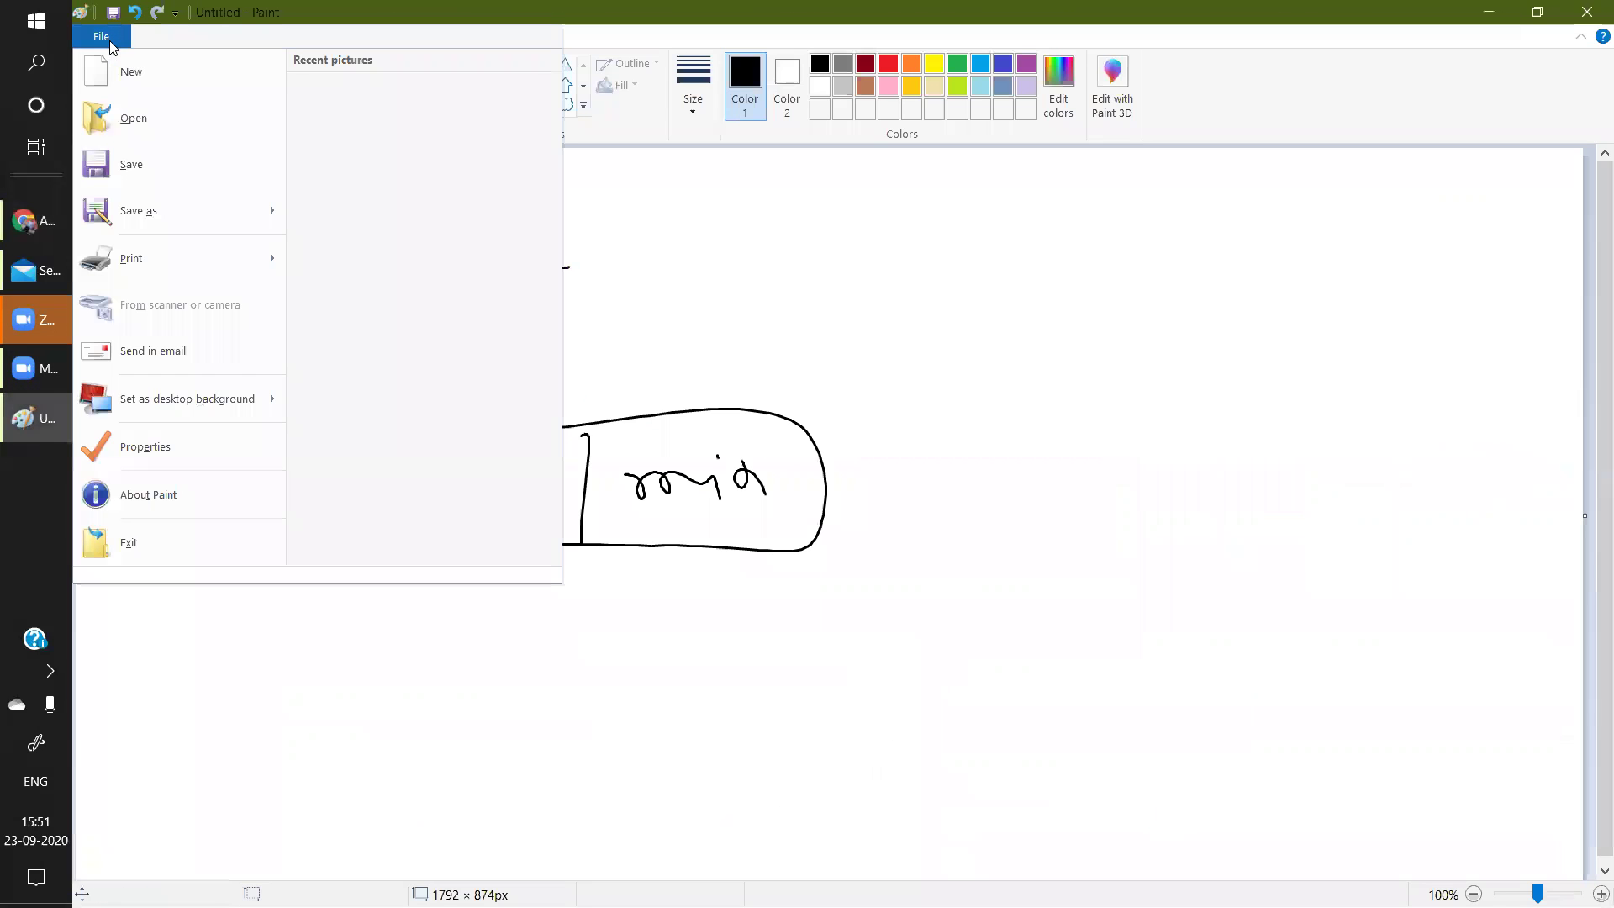
Start a new canvas without saving and write an underlined 'Application' heading.
{"action": "left_click", "coordinate": [210, 90]}
{"action": "left_click", "coordinate": [874, 473]}
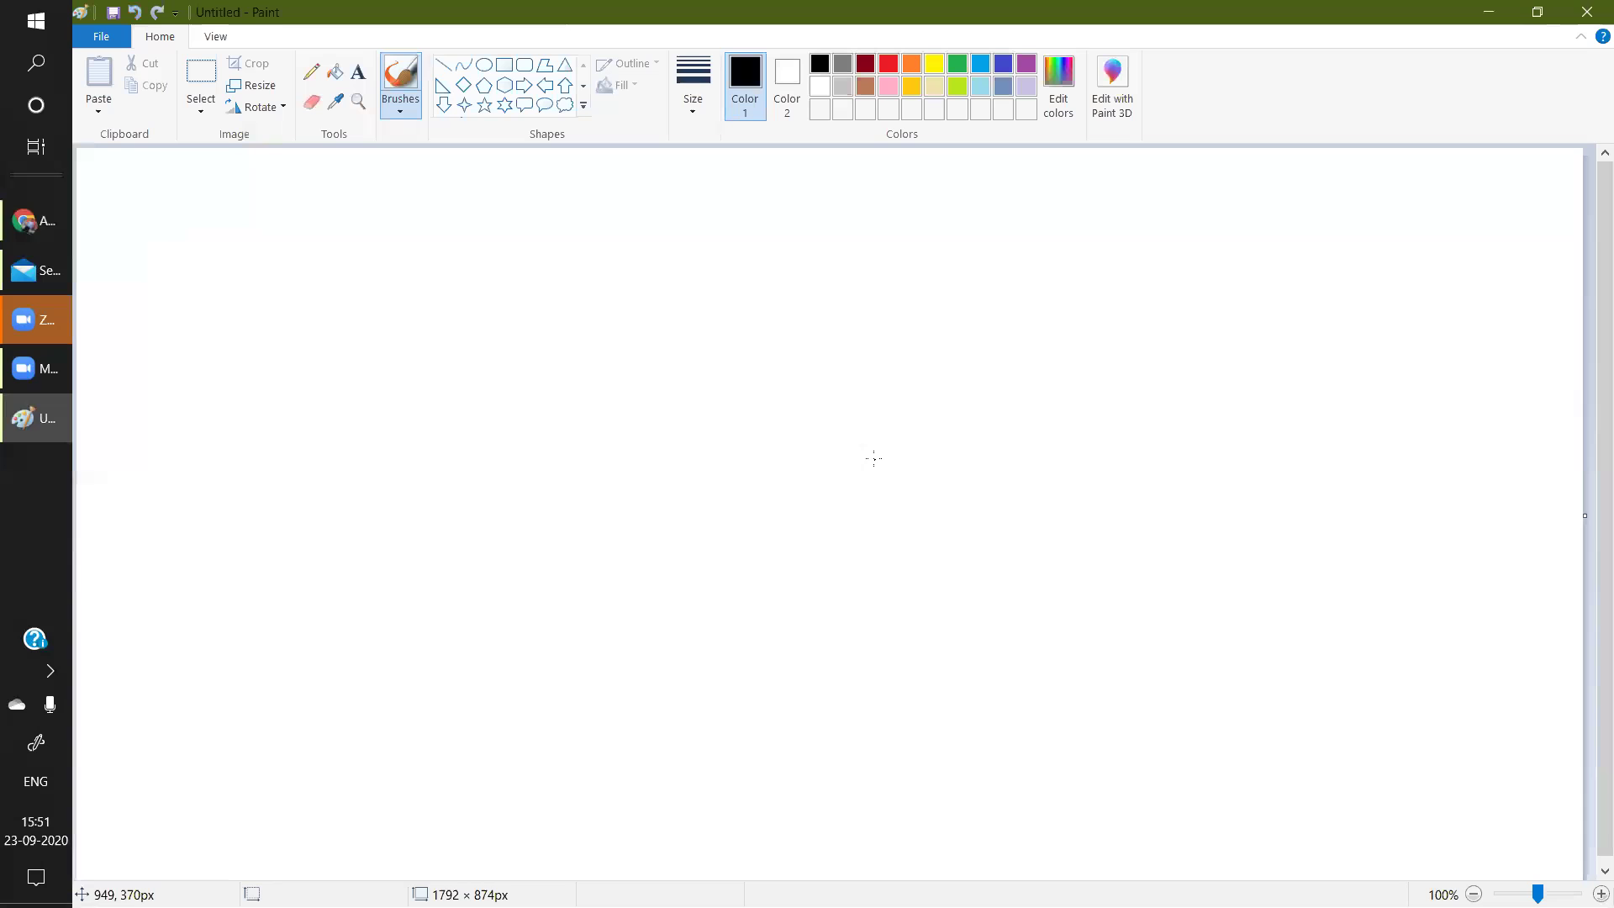
{"action": "mouse_move", "coordinate": [158, 250]}
{"action": "left_mouse_down"}
{"action": "mouse_move", "coordinate": [189, 253]}
{"action": "mouse_move", "coordinate": [186, 237]}
{"action": "left_mouse_up"}
{"action": "mouse_move", "coordinate": [209, 236]}
{"action": "left_mouse_down"}
{"action": "mouse_move", "coordinate": [210, 276]}
{"action": "mouse_move", "coordinate": [210, 261]}
{"action": "left_mouse_up"}
{"action": "left_click_drag", "start_coordinate": [247, 234], "coordinate": [248, 276]}
{"action": "left_click_drag", "start_coordinate": [332, 227], "coordinate": [387, 260]}
{"action": "left_click_drag", "start_coordinate": [377, 241], "coordinate": [459, 250]}
{"action": "left_click_drag", "start_coordinate": [148, 301], "coordinate": [507, 274]}
Write 'Satisfied user' below the Application heading.
{"action": "left_click_drag", "start_coordinate": [251, 331], "coordinate": [217, 375]}
{"action": "mouse_move", "coordinate": [277, 352]}
{"action": "left_mouse_down"}
{"action": "mouse_move", "coordinate": [265, 364]}
{"action": "mouse_move", "coordinate": [286, 370]}
{"action": "left_mouse_up"}
{"action": "mouse_move", "coordinate": [307, 328]}
{"action": "left_mouse_down"}
{"action": "mouse_move", "coordinate": [308, 383]}
{"action": "mouse_move", "coordinate": [347, 351]}
{"action": "mouse_move", "coordinate": [345, 368]}
{"action": "left_mouse_up"}
{"action": "left_click_drag", "start_coordinate": [373, 346], "coordinate": [355, 371]}
{"action": "mouse_move", "coordinate": [394, 318]}
{"action": "left_mouse_down"}
{"action": "mouse_move", "coordinate": [387, 387]}
{"action": "mouse_move", "coordinate": [482, 319]}
{"action": "left_mouse_up"}
{"action": "mouse_move", "coordinate": [512, 336]}
{"action": "left_mouse_down"}
{"action": "mouse_move", "coordinate": [516, 350]}
{"action": "mouse_move", "coordinate": [542, 326]}
{"action": "left_mouse_up"}
{"action": "mouse_move", "coordinate": [560, 325]}
{"action": "left_mouse_down"}
{"action": "mouse_move", "coordinate": [549, 353]}
{"action": "mouse_move", "coordinate": [585, 341]}
{"action": "left_mouse_up"}
{"action": "mouse_move", "coordinate": [592, 345]}
{"action": "left_mouse_down"}
{"action": "mouse_move", "coordinate": [608, 328]}
{"action": "mouse_move", "coordinate": [605, 348]}
{"action": "left_mouse_up"}
Write 'Tolerated user' and 'frustrated user' on the lines beneath.
{"action": "mouse_move", "coordinate": [221, 444]}
{"action": "left_mouse_down"}
{"action": "mouse_move", "coordinate": [279, 430]}
{"action": "mouse_move", "coordinate": [309, 461]}
{"action": "mouse_move", "coordinate": [429, 451]}
{"action": "mouse_move", "coordinate": [443, 478]}
{"action": "left_mouse_up"}
{"action": "mouse_move", "coordinate": [434, 454]}
{"action": "left_mouse_down"}
{"action": "mouse_move", "coordinate": [465, 452]}
{"action": "mouse_move", "coordinate": [498, 414]}
{"action": "mouse_move", "coordinate": [678, 446]}
{"action": "left_mouse_up"}
{"action": "left_click_drag", "start_coordinate": [244, 525], "coordinate": [249, 606]}
{"action": "left_click_drag", "start_coordinate": [306, 557], "coordinate": [365, 575]}
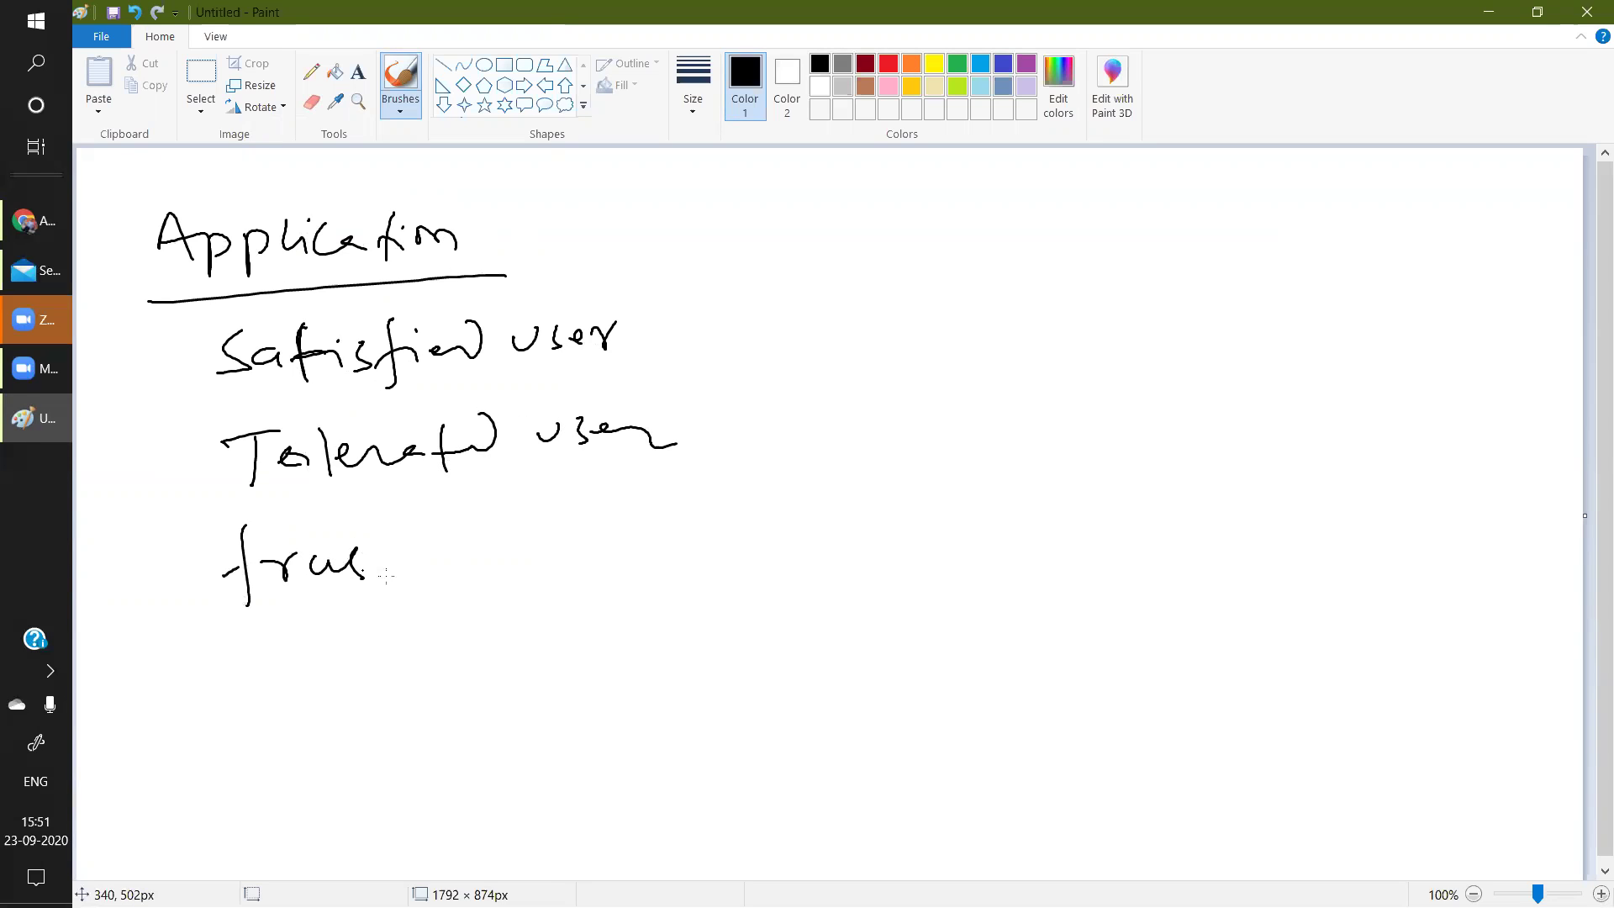
{"action": "left_click_drag", "start_coordinate": [450, 546], "coordinate": [514, 518]}
{"action": "left_click_drag", "start_coordinate": [567, 533], "coordinate": [681, 551]}
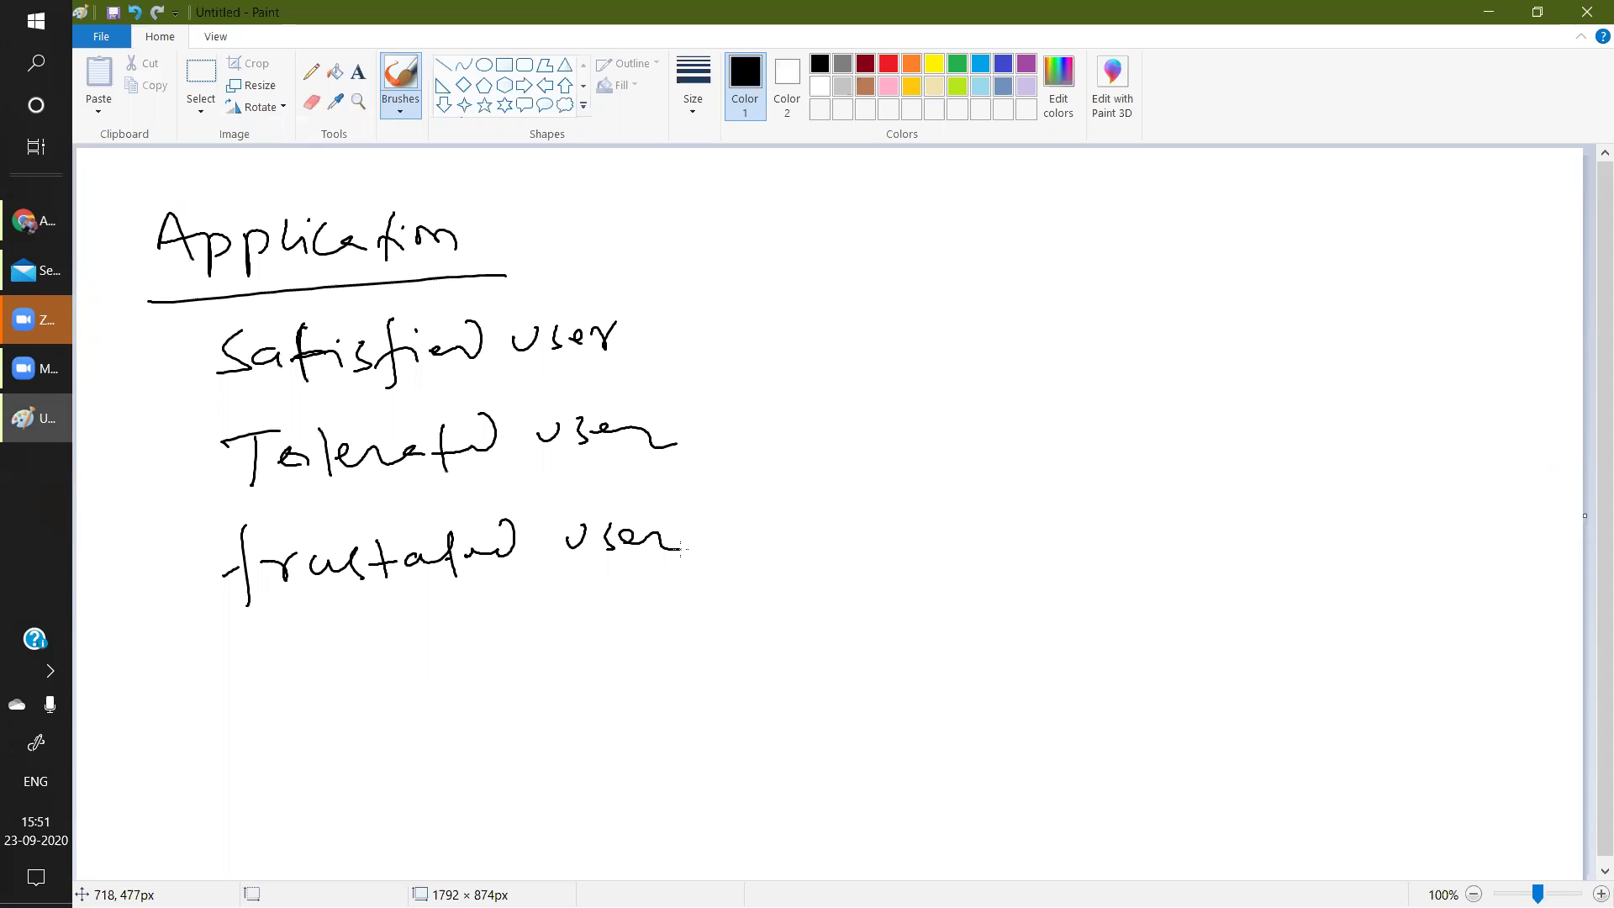
{"action": "left_click_drag", "start_coordinate": [686, 339], "coordinate": [802, 320]}
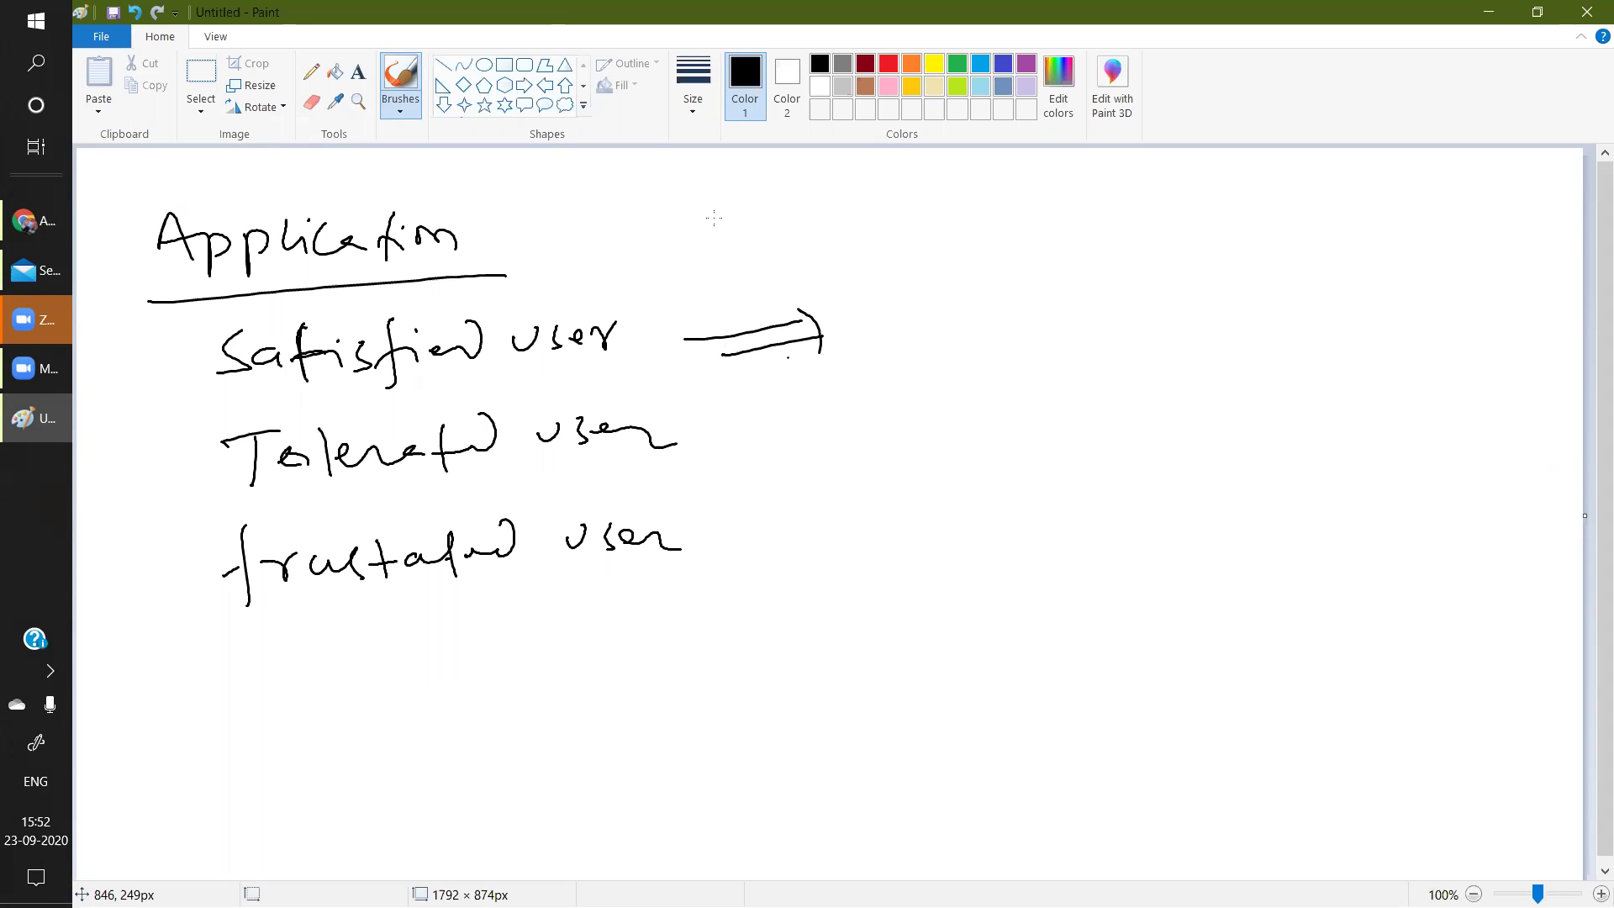
{"action": "mouse_move", "coordinate": [742, 202]}
{"action": "left_mouse_down"}
{"action": "mouse_move", "coordinate": [743, 228]}
{"action": "mouse_move", "coordinate": [809, 198]}
{"action": "mouse_move", "coordinate": [1169, 182]}
{"action": "left_mouse_up"}
{"action": "left_click", "coordinate": [1069, 190]}
{"action": "left_click_drag", "start_coordinate": [766, 242], "coordinate": [1223, 212]}
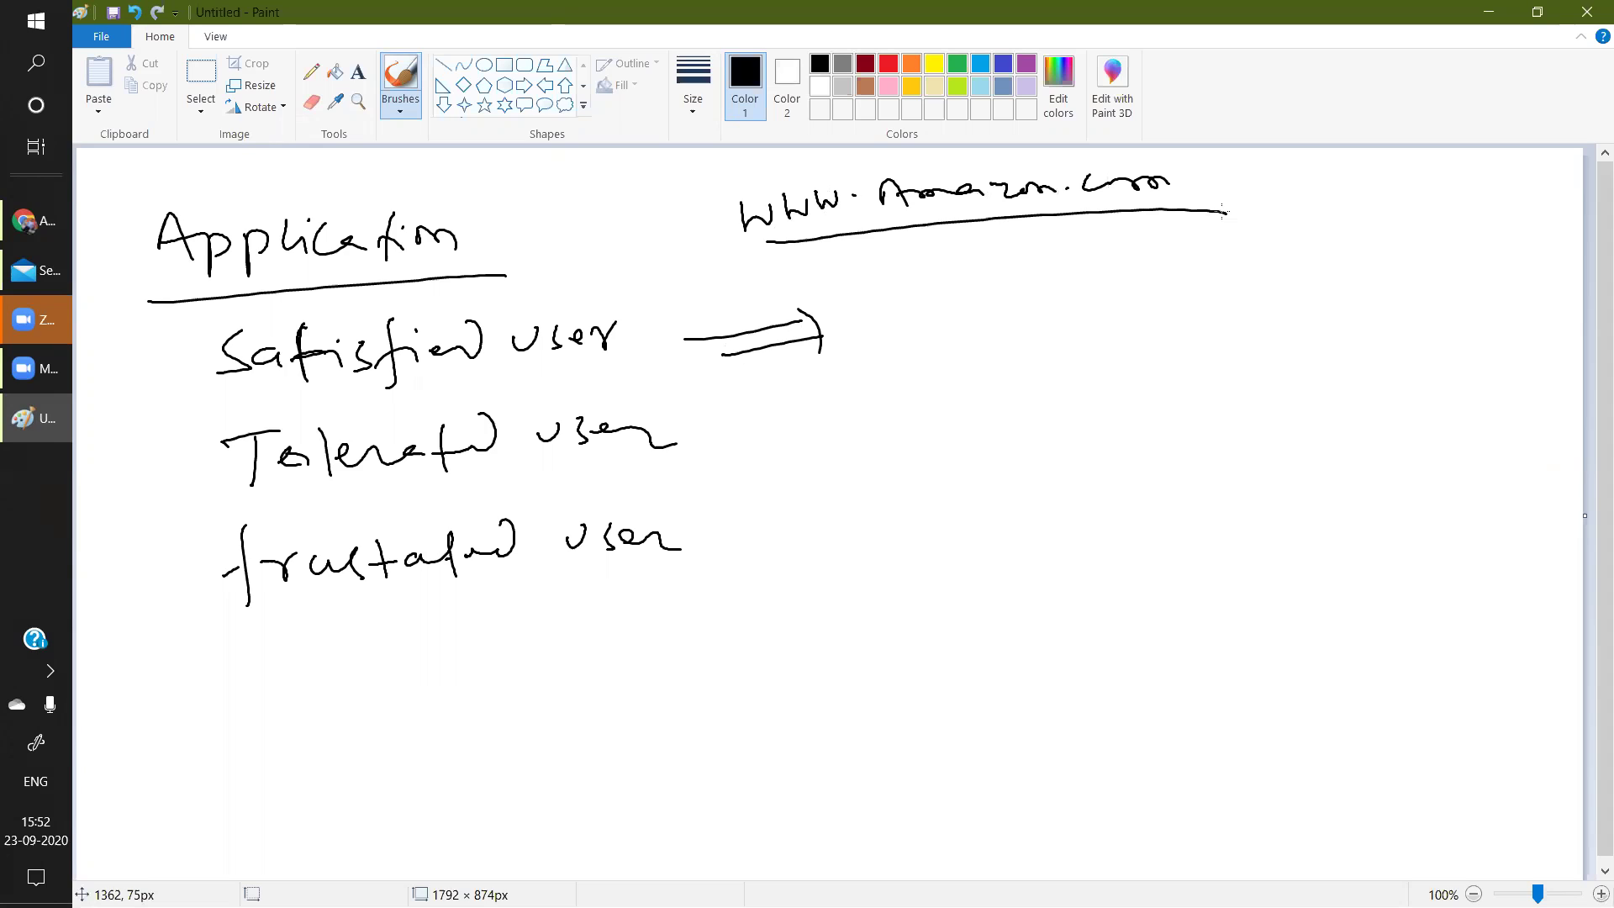
{"action": "mouse_move", "coordinate": [1394, 182]}
{"action": "left_mouse_down"}
{"action": "mouse_move", "coordinate": [1400, 315]}
{"action": "mouse_move", "coordinate": [1395, 268]}
{"action": "left_mouse_up"}
{"action": "left_click_drag", "start_coordinate": [1395, 267], "coordinate": [1443, 296]}
{"action": "mouse_move", "coordinate": [1350, 231]}
{"action": "left_mouse_down"}
{"action": "mouse_move", "coordinate": [1248, 195]}
{"action": "mouse_move", "coordinate": [1264, 179]}
{"action": "left_mouse_up"}
Write an underlined '0 to 3S' after the satisfied arrow, then return to Dynatrace.
{"action": "left_click_drag", "start_coordinate": [897, 321], "coordinate": [883, 304]}
{"action": "mouse_move", "coordinate": [963, 287]}
{"action": "left_mouse_down"}
{"action": "mouse_move", "coordinate": [959, 326]}
{"action": "mouse_move", "coordinate": [989, 300]}
{"action": "left_mouse_up"}
{"action": "mouse_move", "coordinate": [1049, 286]}
{"action": "left_mouse_down"}
{"action": "mouse_move", "coordinate": [1077, 288]}
{"action": "mouse_move", "coordinate": [1068, 316]}
{"action": "mouse_move", "coordinate": [1132, 315]}
{"action": "left_mouse_up"}
{"action": "left_click_drag", "start_coordinate": [865, 351], "coordinate": [1156, 325]}
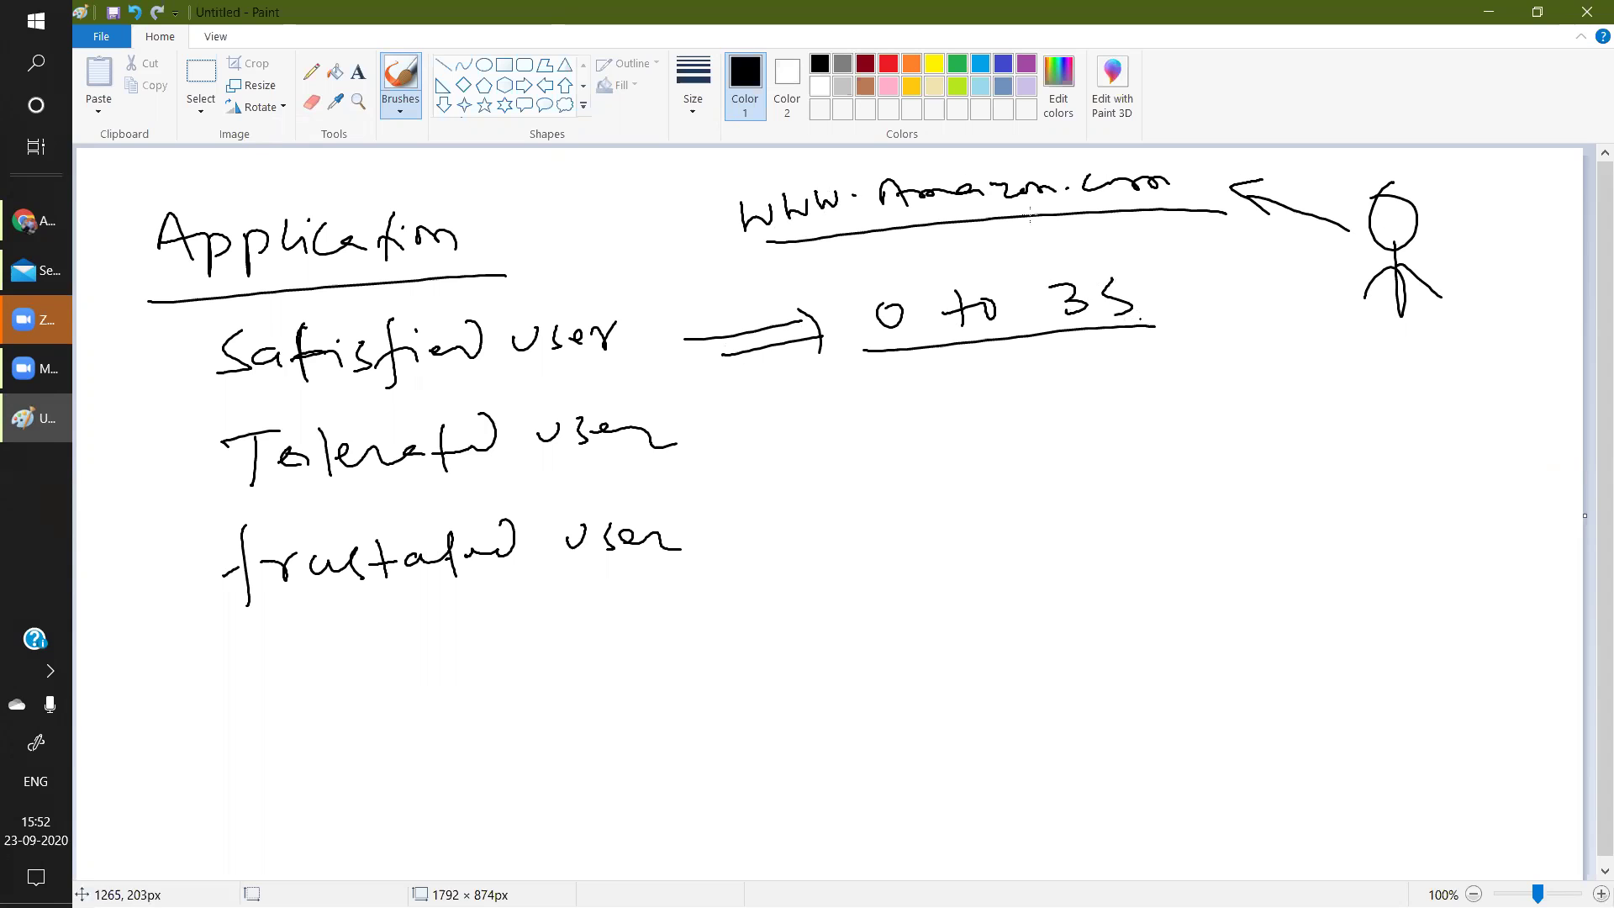
{"action": "left_click", "coordinate": [47, 224]}
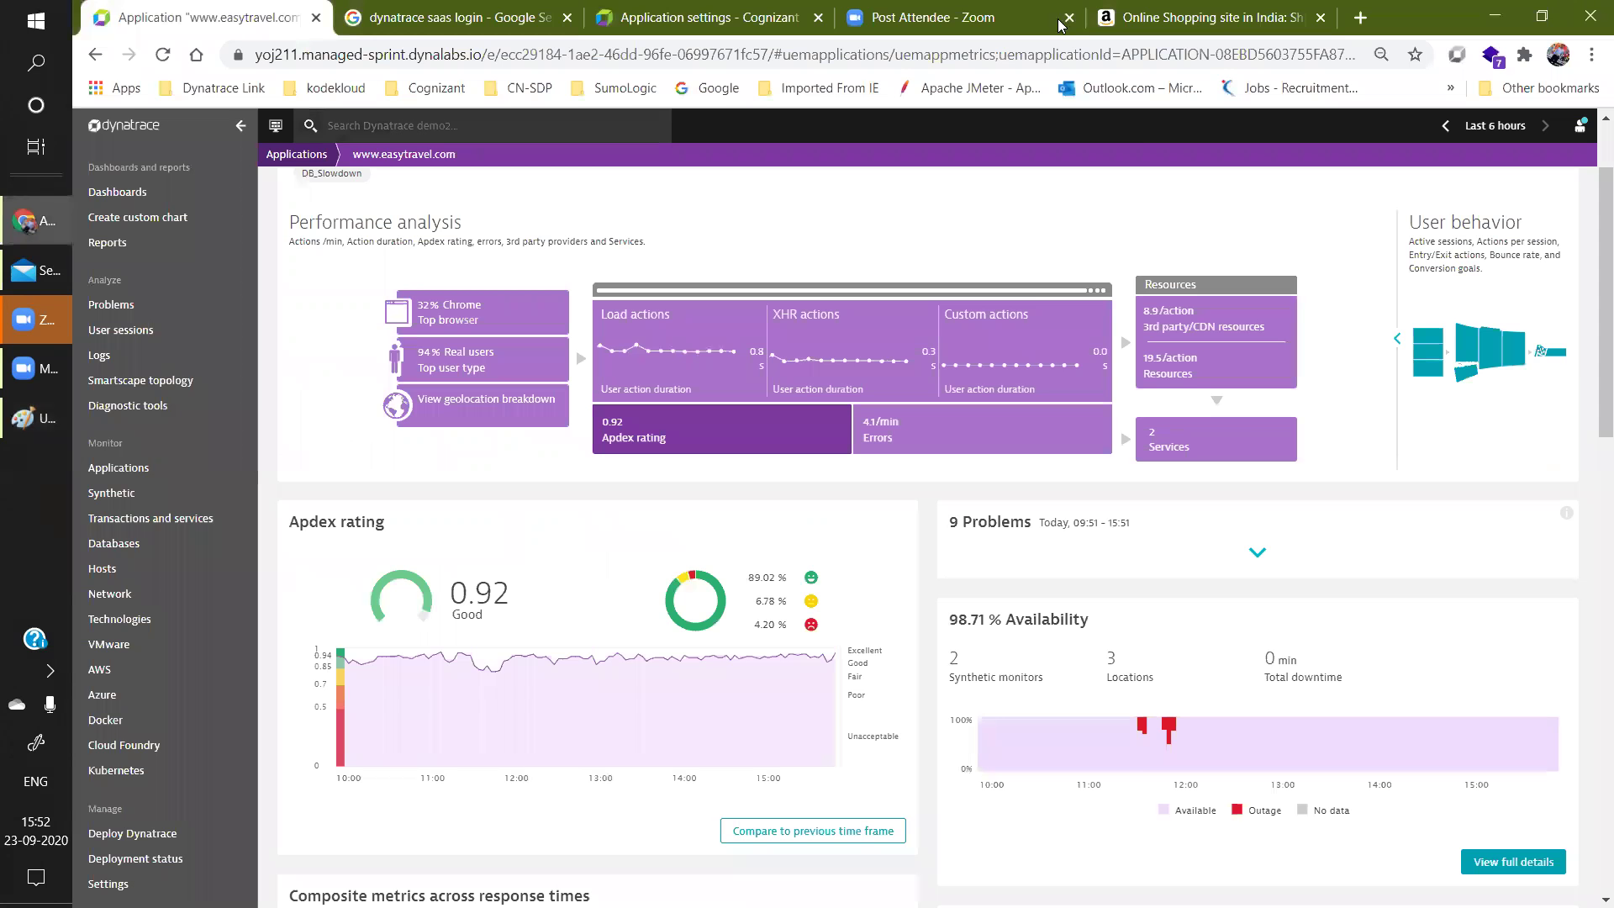
Reload the amazon.in home page in Chrome, then go back to the Paint sketch.
{"action": "left_click", "coordinate": [1228, 15]}
{"action": "left_click", "coordinate": [301, 56]}
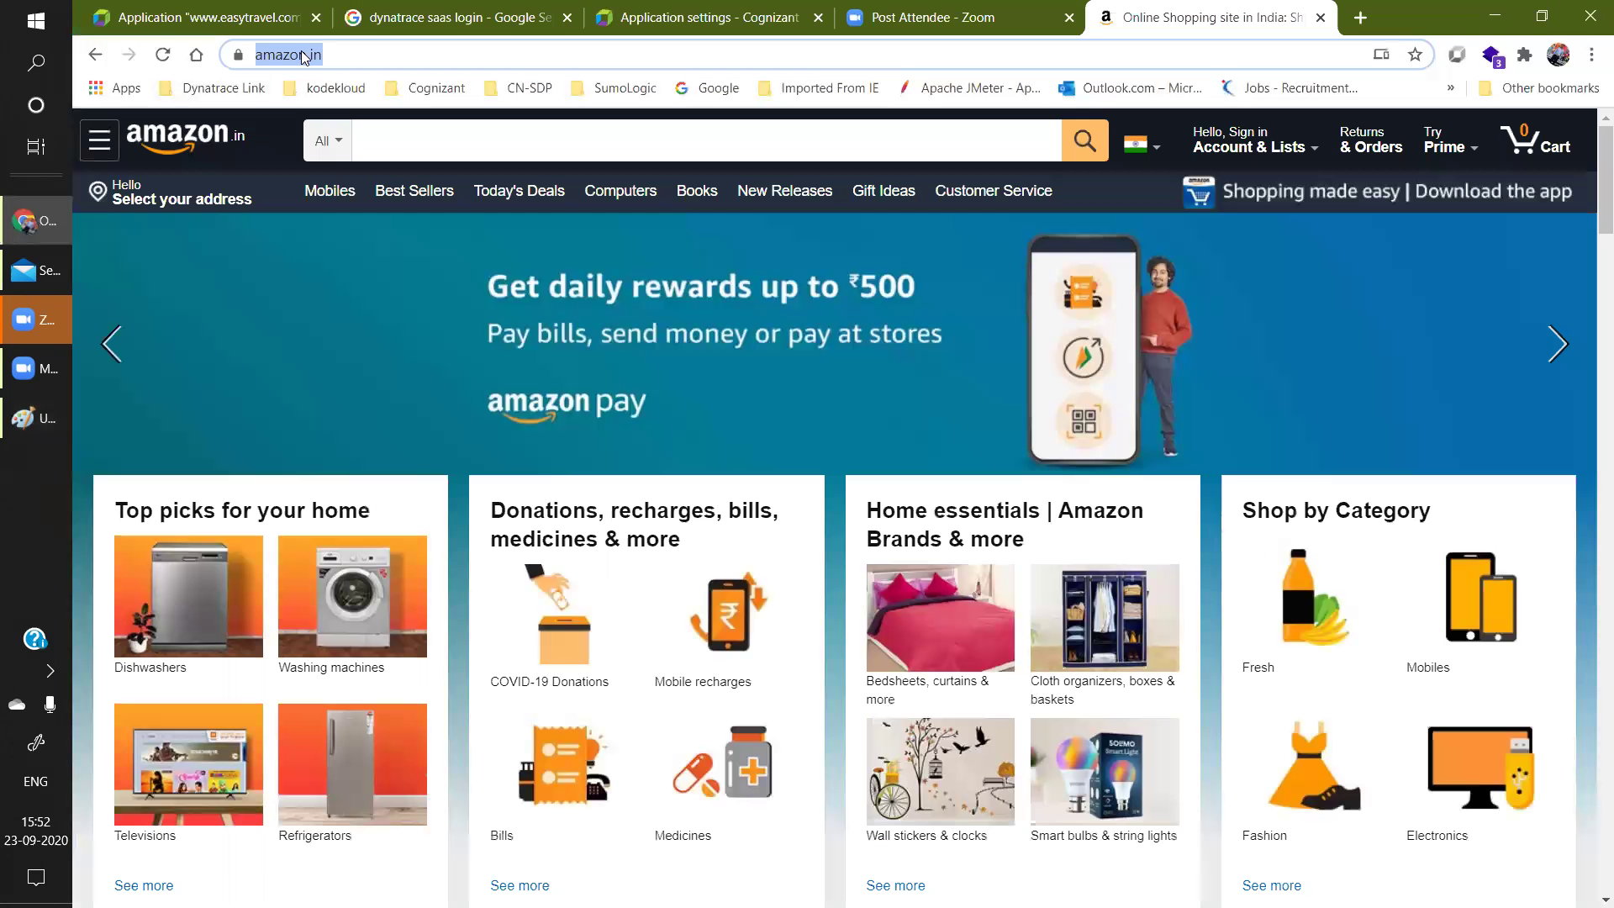
{"action": "left_click", "coordinate": [365, 57]}
{"action": "key", "text": "Return"}
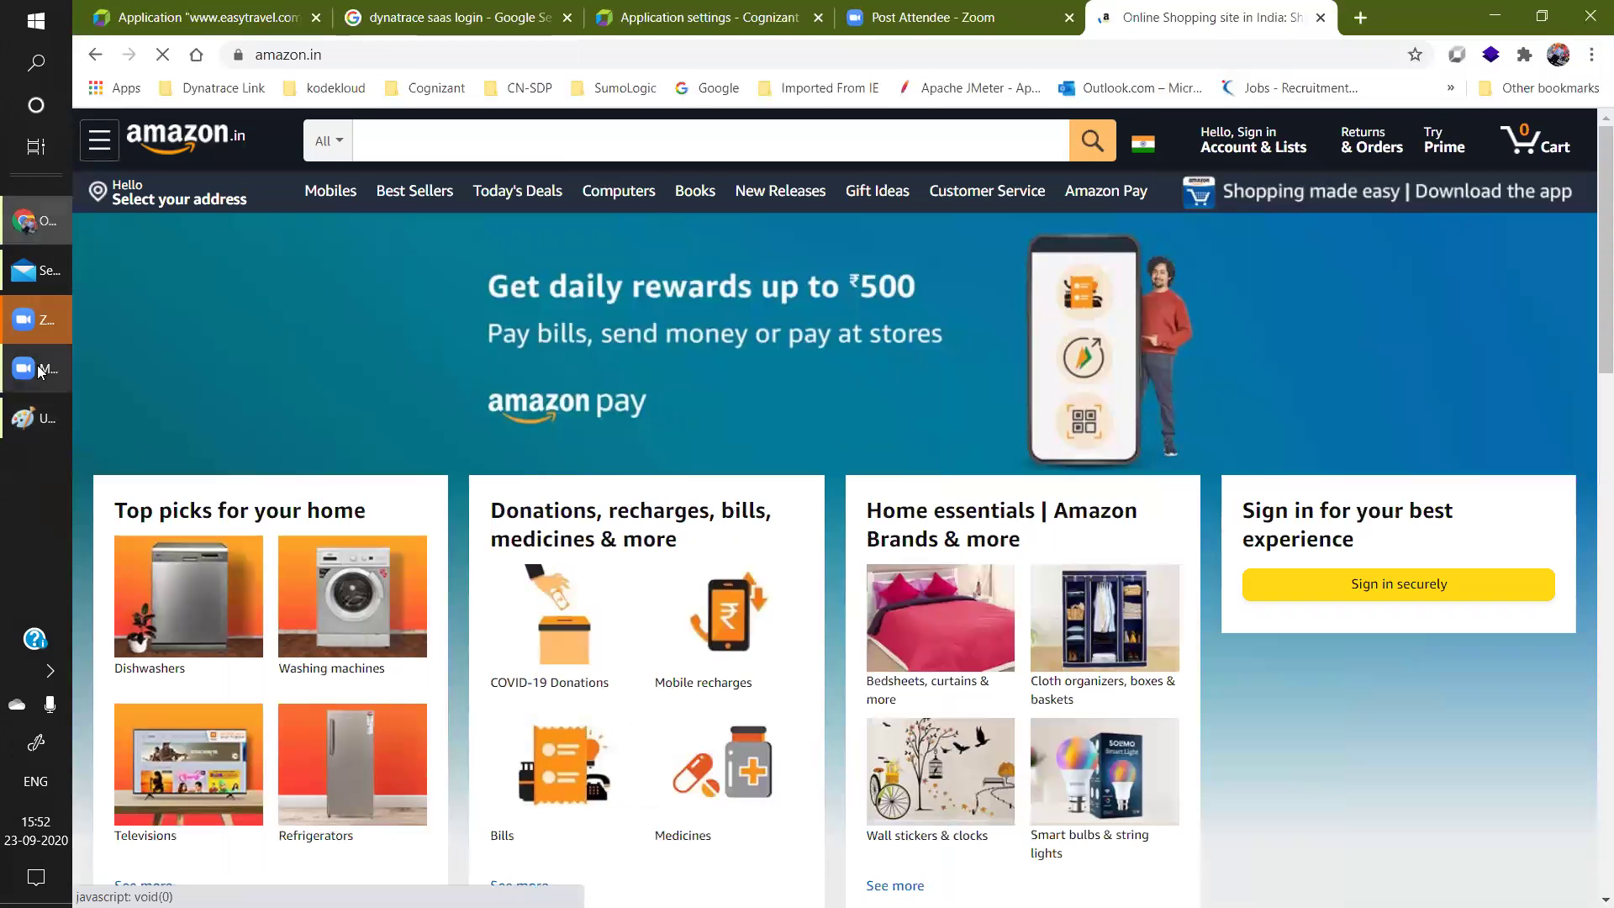
{"action": "left_click", "coordinate": [20, 431]}
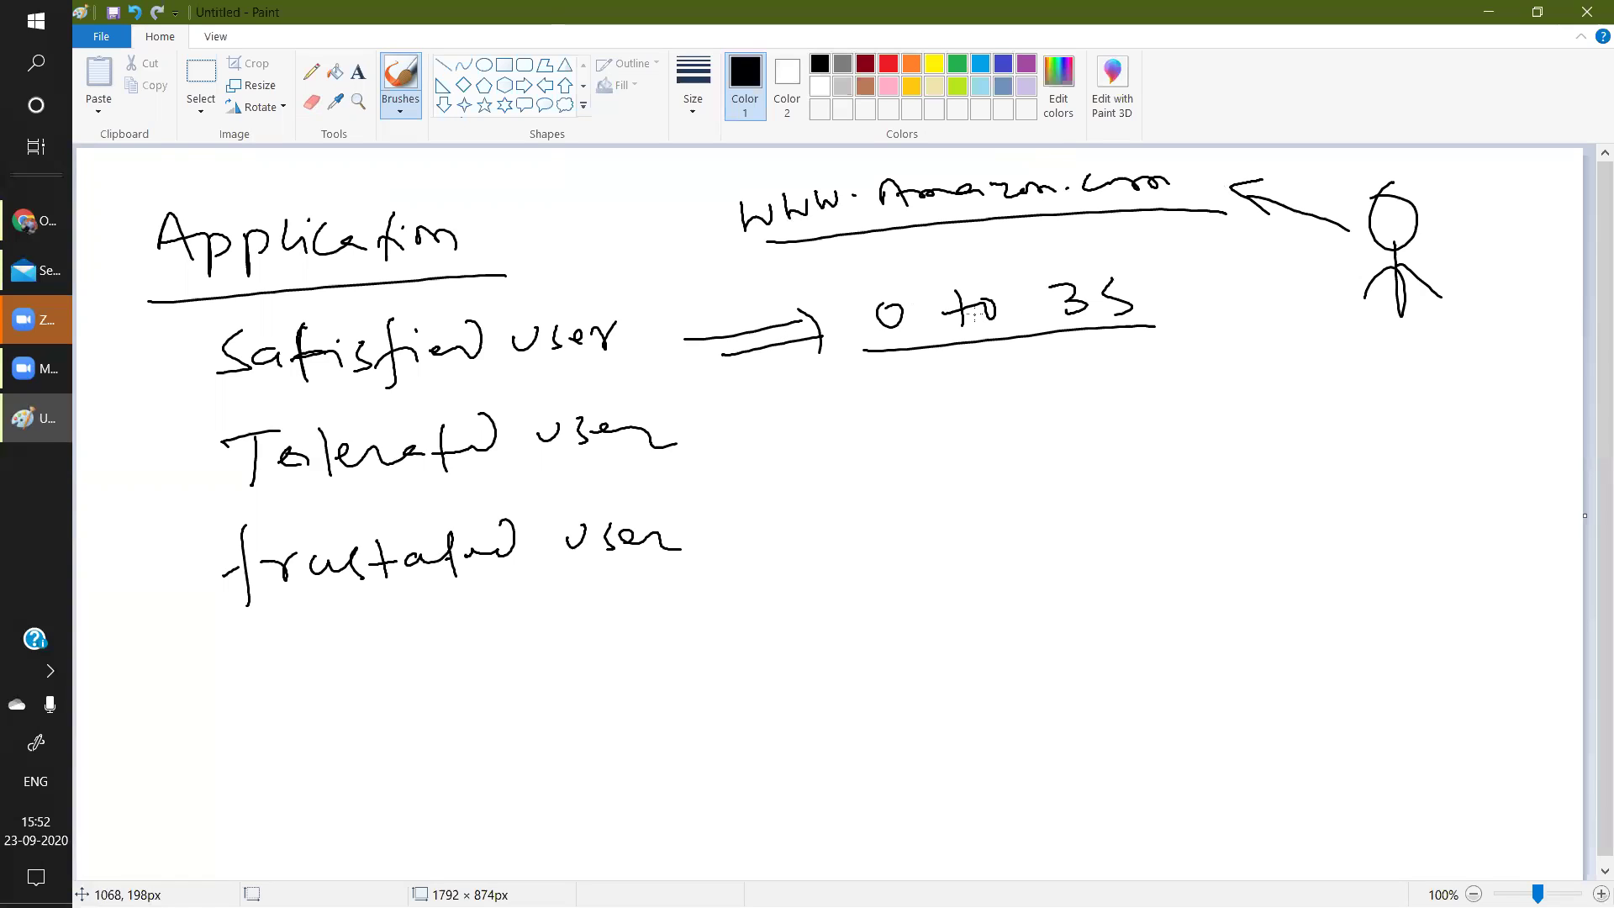
Add an arrow and an underlined '>3S ≤ 12sec' after Tolerated user.
{"action": "left_click_drag", "start_coordinate": [729, 446], "coordinate": [805, 432]}
{"action": "left_click_drag", "start_coordinate": [771, 461], "coordinate": [806, 459]}
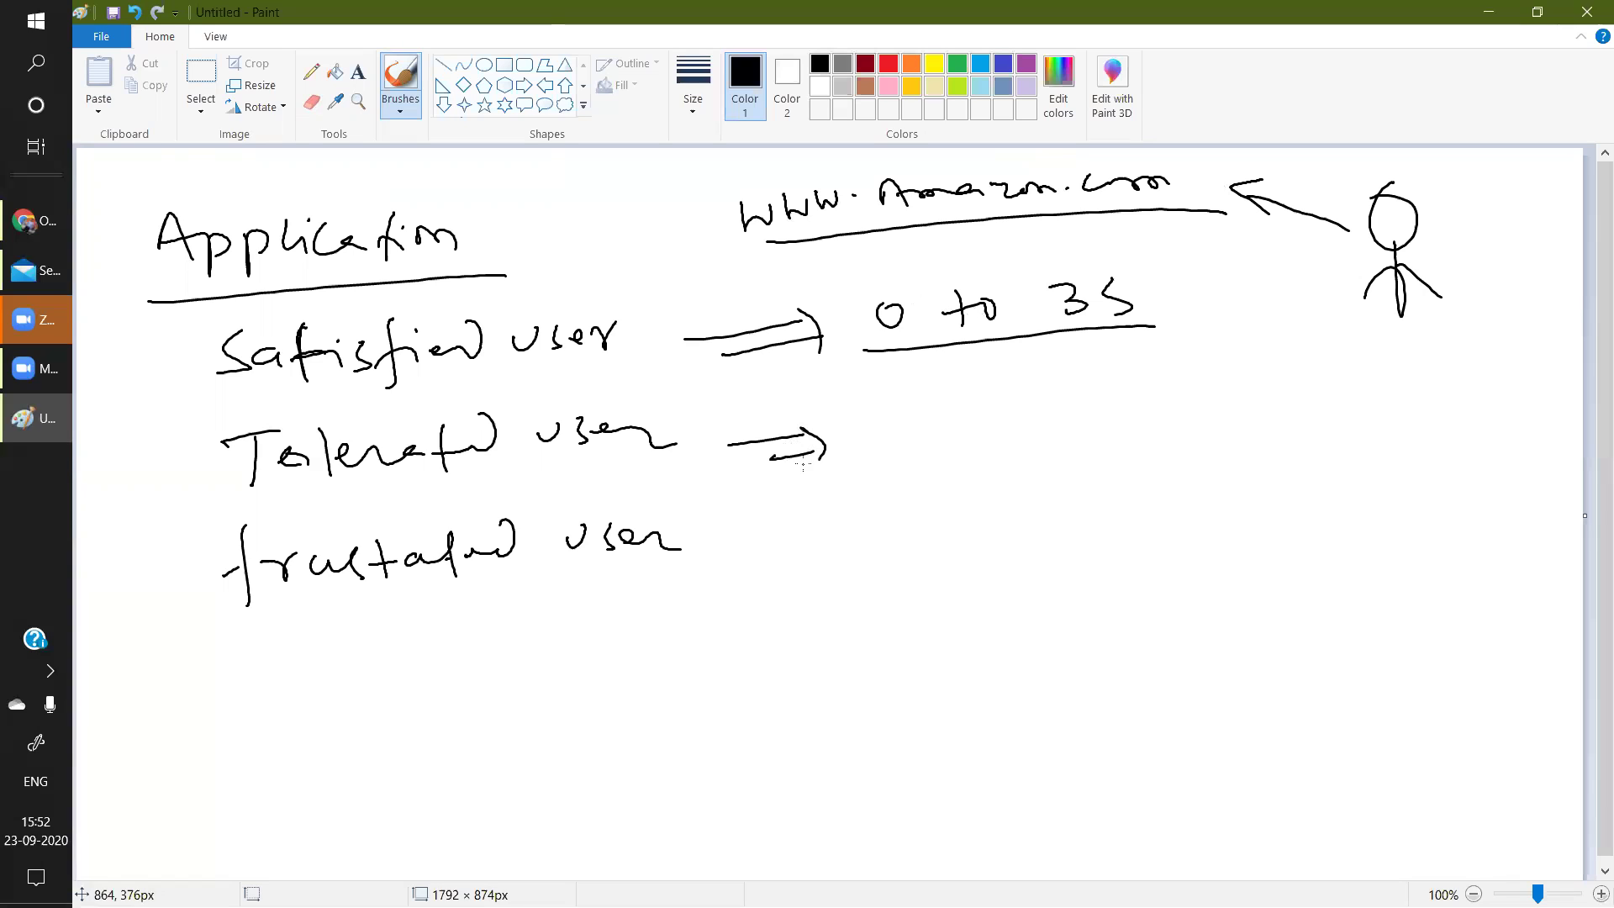
{"action": "mouse_move", "coordinate": [915, 407]}
{"action": "left_mouse_down"}
{"action": "mouse_move", "coordinate": [933, 420]}
{"action": "mouse_move", "coordinate": [918, 444]}
{"action": "mouse_move", "coordinate": [875, 419]}
{"action": "mouse_move", "coordinate": [871, 447]}
{"action": "left_mouse_up"}
{"action": "left_click_drag", "start_coordinate": [975, 402], "coordinate": [955, 444]}
{"action": "mouse_move", "coordinate": [1066, 393]}
{"action": "left_mouse_down"}
{"action": "mouse_move", "coordinate": [1077, 434]}
{"action": "mouse_move", "coordinate": [1124, 425]}
{"action": "left_mouse_up"}
{"action": "mouse_move", "coordinate": [1154, 395]}
{"action": "left_mouse_down"}
{"action": "mouse_move", "coordinate": [1197, 423]}
{"action": "mouse_move", "coordinate": [1288, 407]}
{"action": "left_mouse_up"}
{"action": "left_click_drag", "start_coordinate": [1061, 425], "coordinate": [1050, 428]}
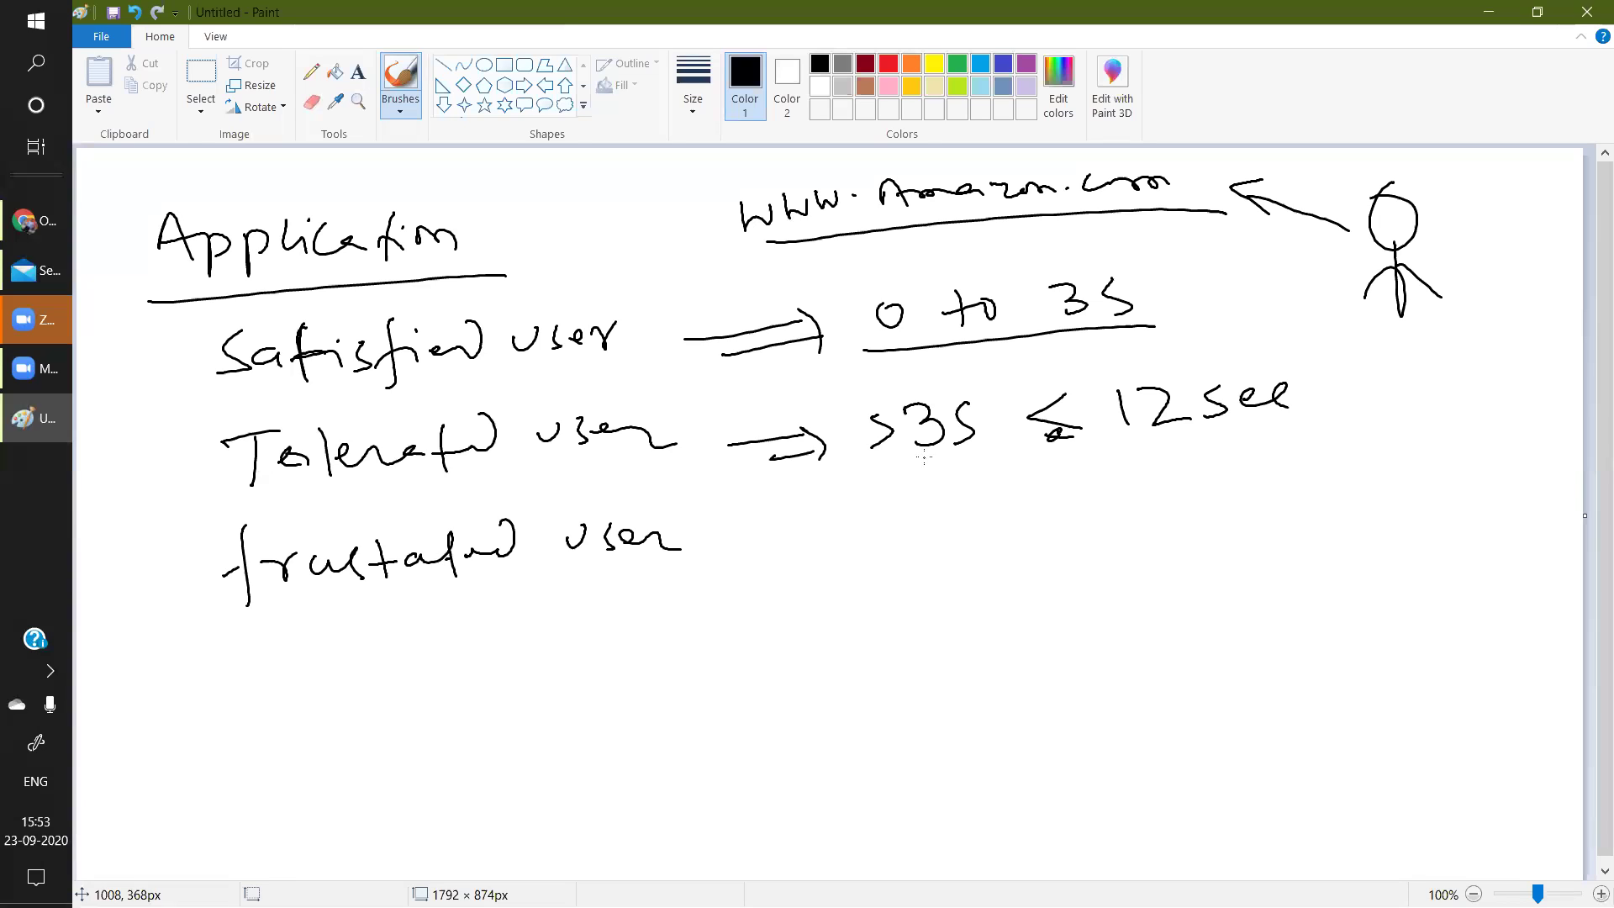
{"action": "left_click_drag", "start_coordinate": [884, 474], "coordinate": [964, 463]}
{"action": "left_click_drag", "start_coordinate": [1194, 446], "coordinate": [1311, 435]}
{"action": "left_click_drag", "start_coordinate": [767, 551], "coordinate": [833, 540]}
Add an arrow and a double-underlined '>12 sec' after frustrated user, with a down arrow.
{"action": "mouse_move", "coordinate": [784, 571]}
{"action": "left_mouse_down"}
{"action": "mouse_move", "coordinate": [847, 559]}
{"action": "mouse_move", "coordinate": [843, 589]}
{"action": "left_mouse_up"}
{"action": "mouse_move", "coordinate": [936, 528]}
{"action": "left_mouse_down"}
{"action": "mouse_move", "coordinate": [943, 567]}
{"action": "mouse_move", "coordinate": [893, 574]}
{"action": "mouse_move", "coordinate": [1007, 548]}
{"action": "left_mouse_up"}
{"action": "left_click_drag", "start_coordinate": [1039, 518], "coordinate": [1032, 548]}
{"action": "mouse_move", "coordinate": [1043, 531]}
{"action": "left_mouse_down"}
{"action": "mouse_move", "coordinate": [1084, 523]}
{"action": "mouse_move", "coordinate": [1146, 551]}
{"action": "left_mouse_up"}
{"action": "left_click_drag", "start_coordinate": [265, 603], "coordinate": [486, 576]}
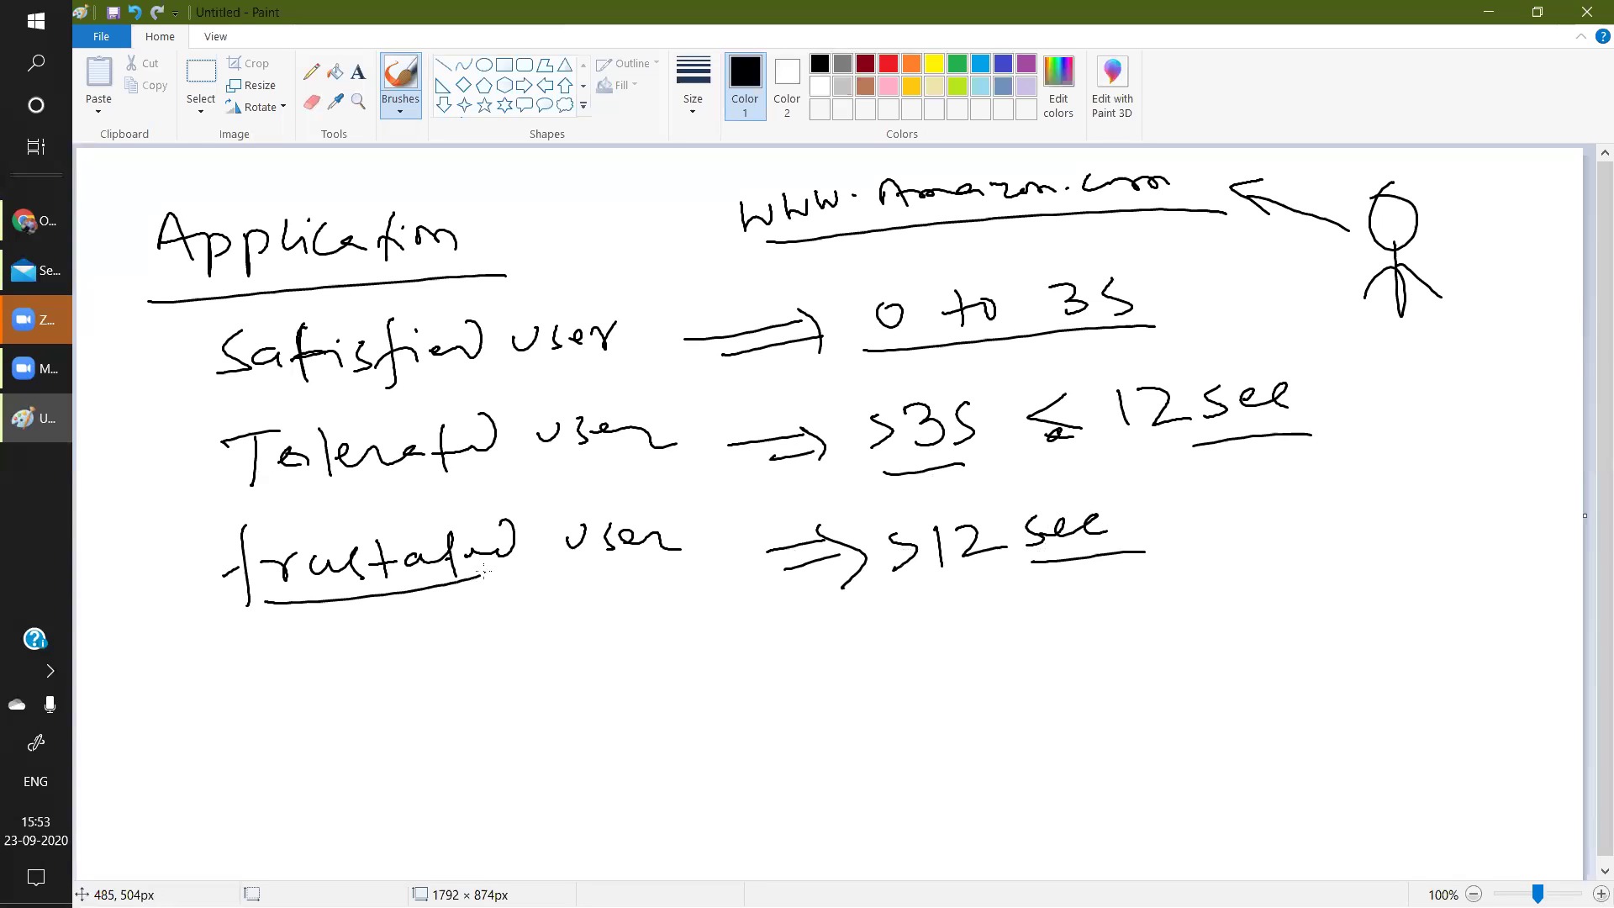
{"action": "left_click_drag", "start_coordinate": [988, 579], "coordinate": [1097, 558]}
{"action": "mouse_move", "coordinate": [922, 603]}
{"action": "left_mouse_down"}
{"action": "mouse_move", "coordinate": [1097, 561]}
{"action": "mouse_move", "coordinate": [1097, 626]}
{"action": "left_mouse_up"}
{"action": "mouse_move", "coordinate": [1103, 577]}
{"action": "left_mouse_down"}
{"action": "mouse_move", "coordinate": [1129, 632]}
{"action": "mouse_move", "coordinate": [1154, 603]}
{"action": "left_mouse_up"}
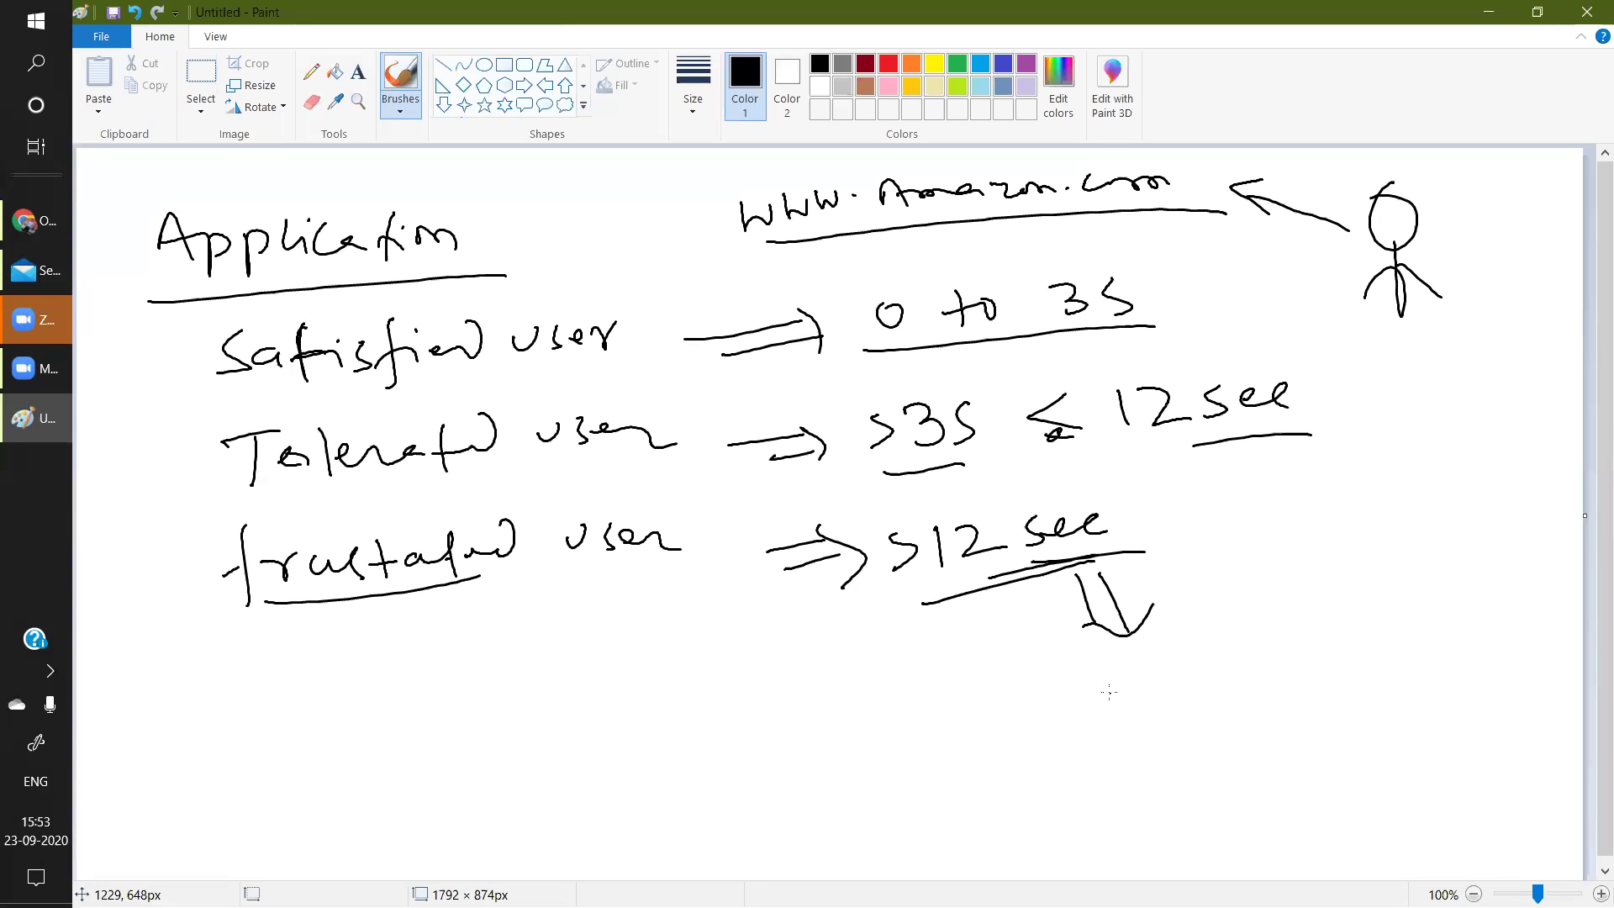
Brace the three user types, arrow the 0 to 3S range, and write an underlined '0 to 5 sec'.
{"action": "mouse_move", "coordinate": [169, 328]}
{"action": "left_mouse_down"}
{"action": "mouse_move", "coordinate": [167, 545]}
{"action": "mouse_move", "coordinate": [203, 663]}
{"action": "left_mouse_up"}
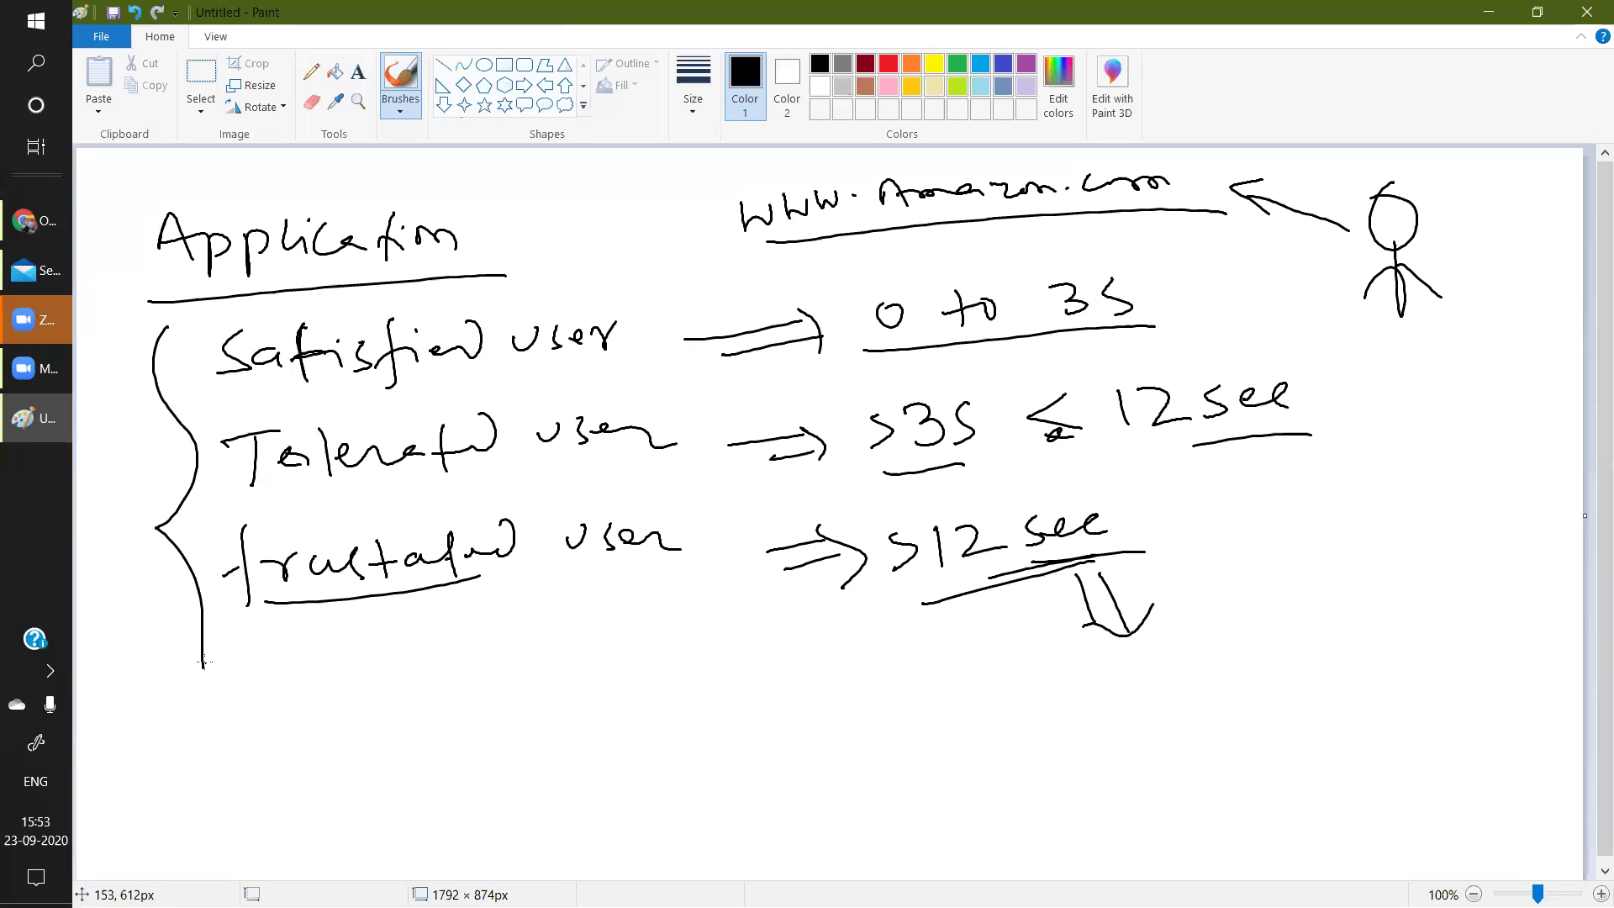
{"action": "mouse_move", "coordinate": [1163, 296]}
{"action": "left_mouse_down"}
{"action": "mouse_move", "coordinate": [1202, 290]}
{"action": "mouse_move", "coordinate": [1205, 326]}
{"action": "left_mouse_up"}
{"action": "mouse_move", "coordinate": [1250, 649]}
{"action": "left_mouse_down"}
{"action": "mouse_move", "coordinate": [1234, 672]}
{"action": "mouse_move", "coordinate": [1253, 650]}
{"action": "left_mouse_up"}
{"action": "mouse_move", "coordinate": [1304, 640]}
{"action": "left_mouse_down"}
{"action": "mouse_move", "coordinate": [1299, 671]}
{"action": "mouse_move", "coordinate": [1422, 634]}
{"action": "mouse_move", "coordinate": [1415, 650]}
{"action": "left_mouse_up"}
{"action": "mouse_move", "coordinate": [1404, 607]}
{"action": "left_mouse_down"}
{"action": "mouse_move", "coordinate": [1427, 605]}
{"action": "mouse_move", "coordinate": [1455, 641]}
{"action": "left_mouse_up"}
{"action": "left_click_drag", "start_coordinate": [1495, 610], "coordinate": [1511, 632]}
{"action": "left_click_drag", "start_coordinate": [1258, 737], "coordinate": [1528, 654]}
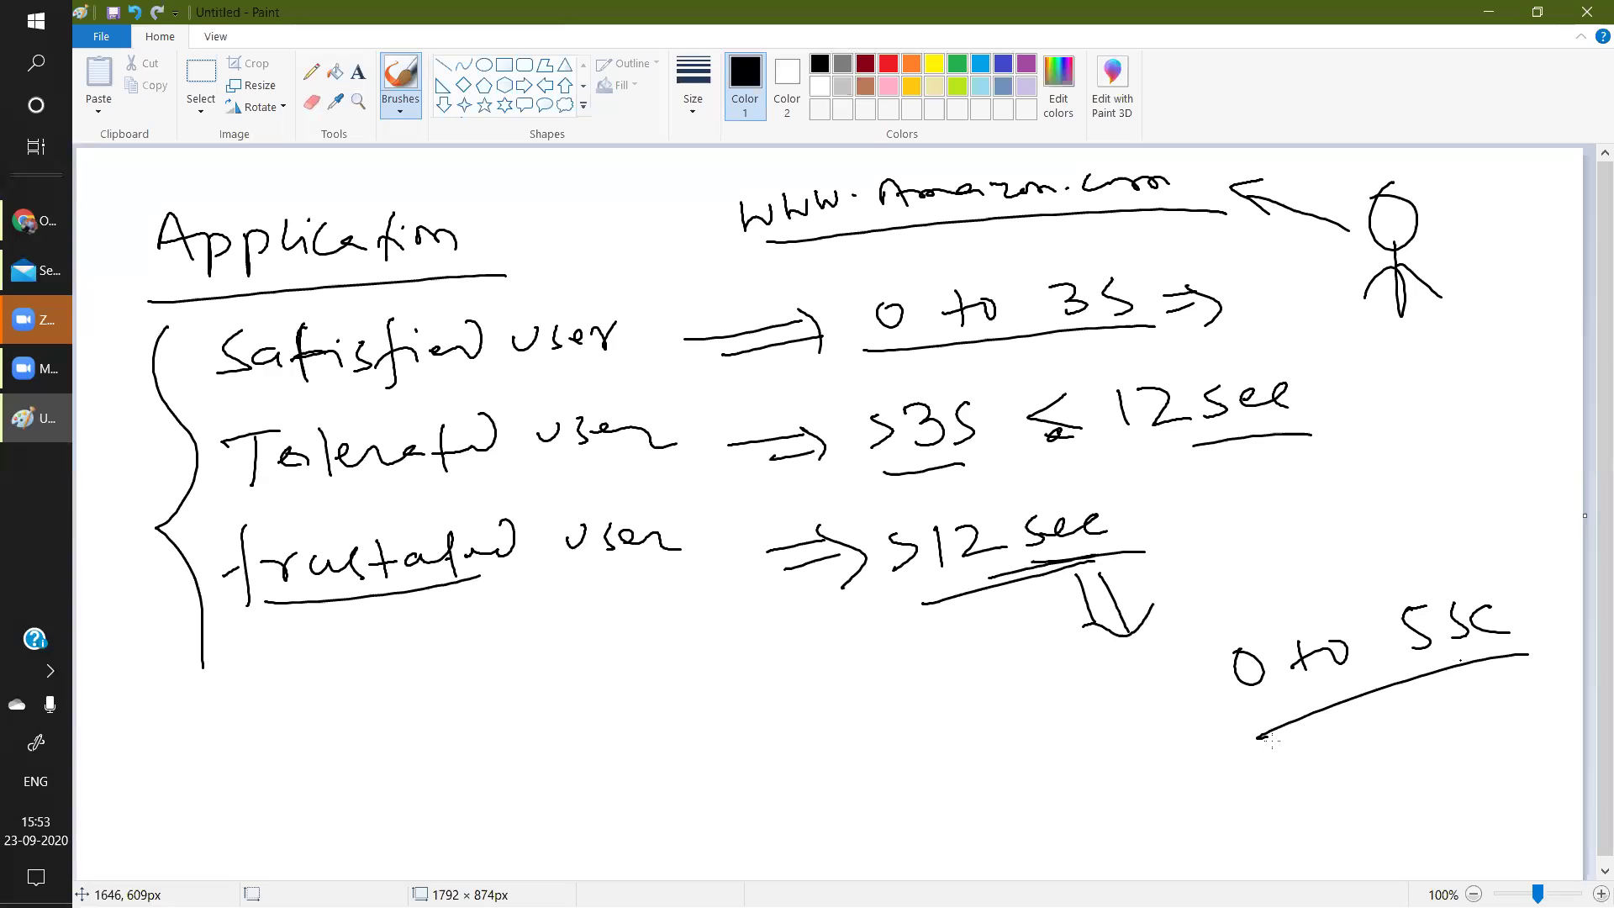
Write 'Satisfied user' under the 0 to 5 sec range.
{"action": "left_click_drag", "start_coordinate": [1317, 728], "coordinate": [1306, 769]}
{"action": "left_click_drag", "start_coordinate": [1356, 732], "coordinate": [1394, 744]}
{"action": "left_click_drag", "start_coordinate": [1364, 724], "coordinate": [1461, 728]}
{"action": "left_click", "coordinate": [1411, 705]}
{"action": "left_click_drag", "start_coordinate": [1453, 720], "coordinate": [1518, 668]}
{"action": "mouse_move", "coordinate": [1396, 775]}
{"action": "left_mouse_down"}
{"action": "mouse_move", "coordinate": [1429, 761]}
{"action": "mouse_move", "coordinate": [1491, 772]}
{"action": "left_mouse_up"}
Brace the time ranges with an arrow to Dynatrace, mark the Satisfied note, then open Dynatrace application settings.
{"action": "mouse_move", "coordinate": [1282, 246]}
{"action": "left_mouse_down"}
{"action": "mouse_move", "coordinate": [1364, 370]}
{"action": "mouse_move", "coordinate": [1290, 578]}
{"action": "left_mouse_up"}
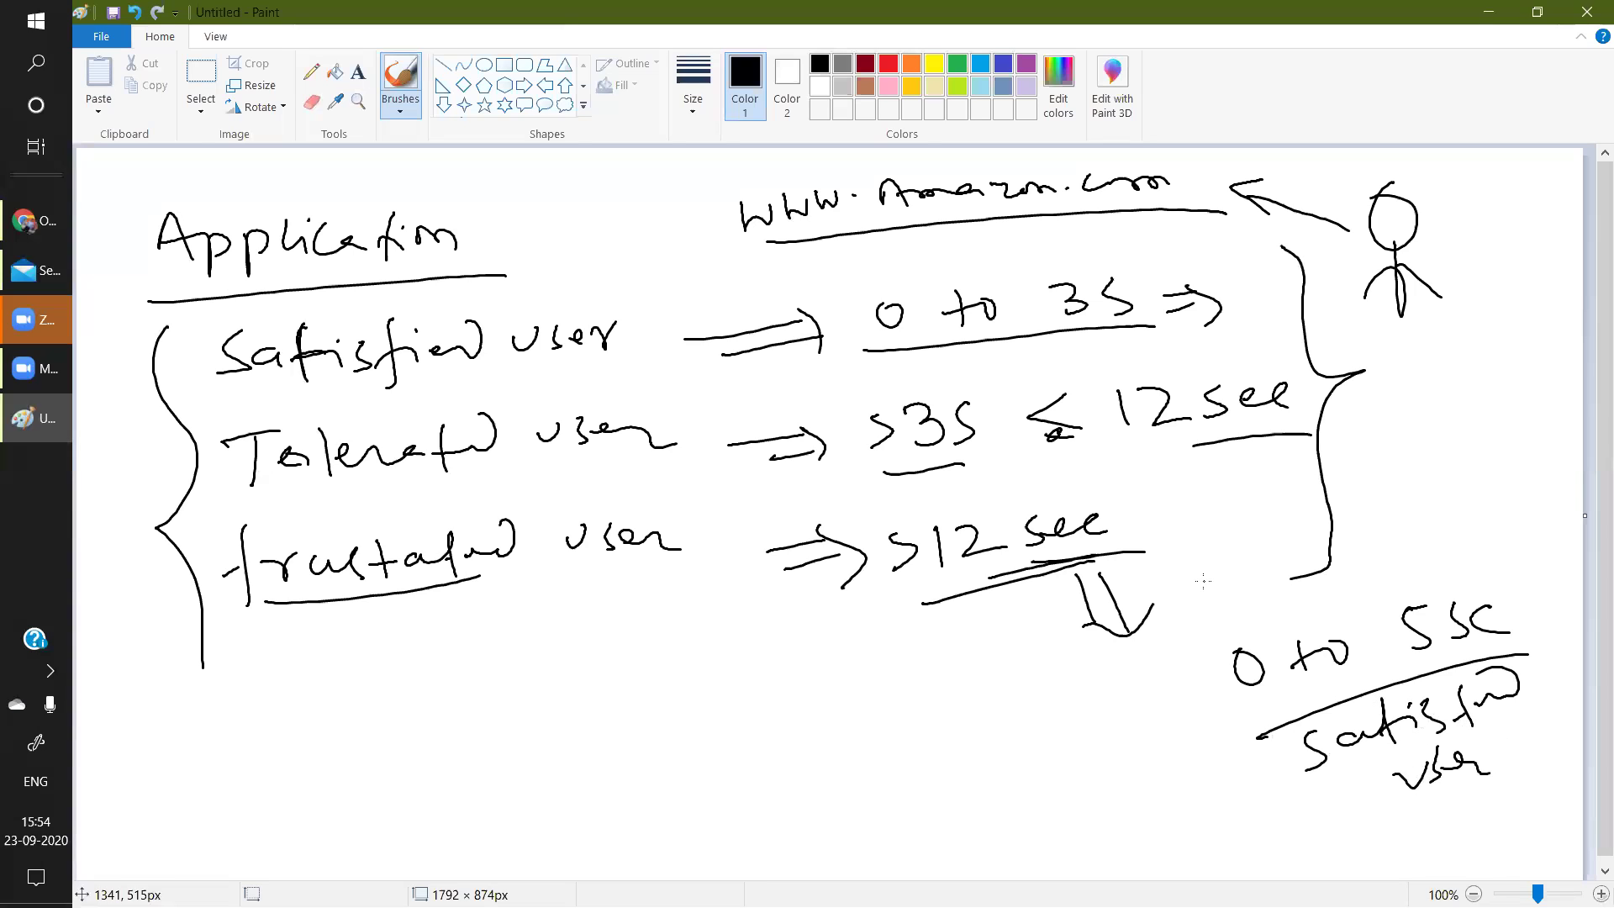
{"action": "mouse_move", "coordinate": [1336, 450]}
{"action": "left_mouse_down"}
{"action": "mouse_move", "coordinate": [1367, 441]}
{"action": "mouse_move", "coordinate": [1362, 458]}
{"action": "left_mouse_up"}
{"action": "mouse_move", "coordinate": [1365, 433]}
{"action": "left_mouse_down"}
{"action": "mouse_move", "coordinate": [1368, 462]}
{"action": "mouse_move", "coordinate": [1406, 444]}
{"action": "left_mouse_up"}
{"action": "mouse_move", "coordinate": [1400, 424]}
{"action": "left_mouse_down"}
{"action": "mouse_move", "coordinate": [1429, 433]}
{"action": "mouse_move", "coordinate": [1448, 412]}
{"action": "mouse_move", "coordinate": [1448, 463]}
{"action": "mouse_move", "coordinate": [1516, 407]}
{"action": "mouse_move", "coordinate": [1544, 439]}
{"action": "mouse_move", "coordinate": [1569, 411]}
{"action": "left_mouse_up"}
{"action": "mouse_move", "coordinate": [1124, 774]}
{"action": "left_mouse_down"}
{"action": "mouse_move", "coordinate": [1174, 745]}
{"action": "mouse_move", "coordinate": [1187, 757]}
{"action": "left_mouse_up"}
{"action": "left_click_drag", "start_coordinate": [1169, 736], "coordinate": [1184, 788]}
{"action": "left_click_drag", "start_coordinate": [1248, 705], "coordinate": [1289, 688]}
{"action": "left_click_drag", "start_coordinate": [1420, 663], "coordinate": [1450, 644]}
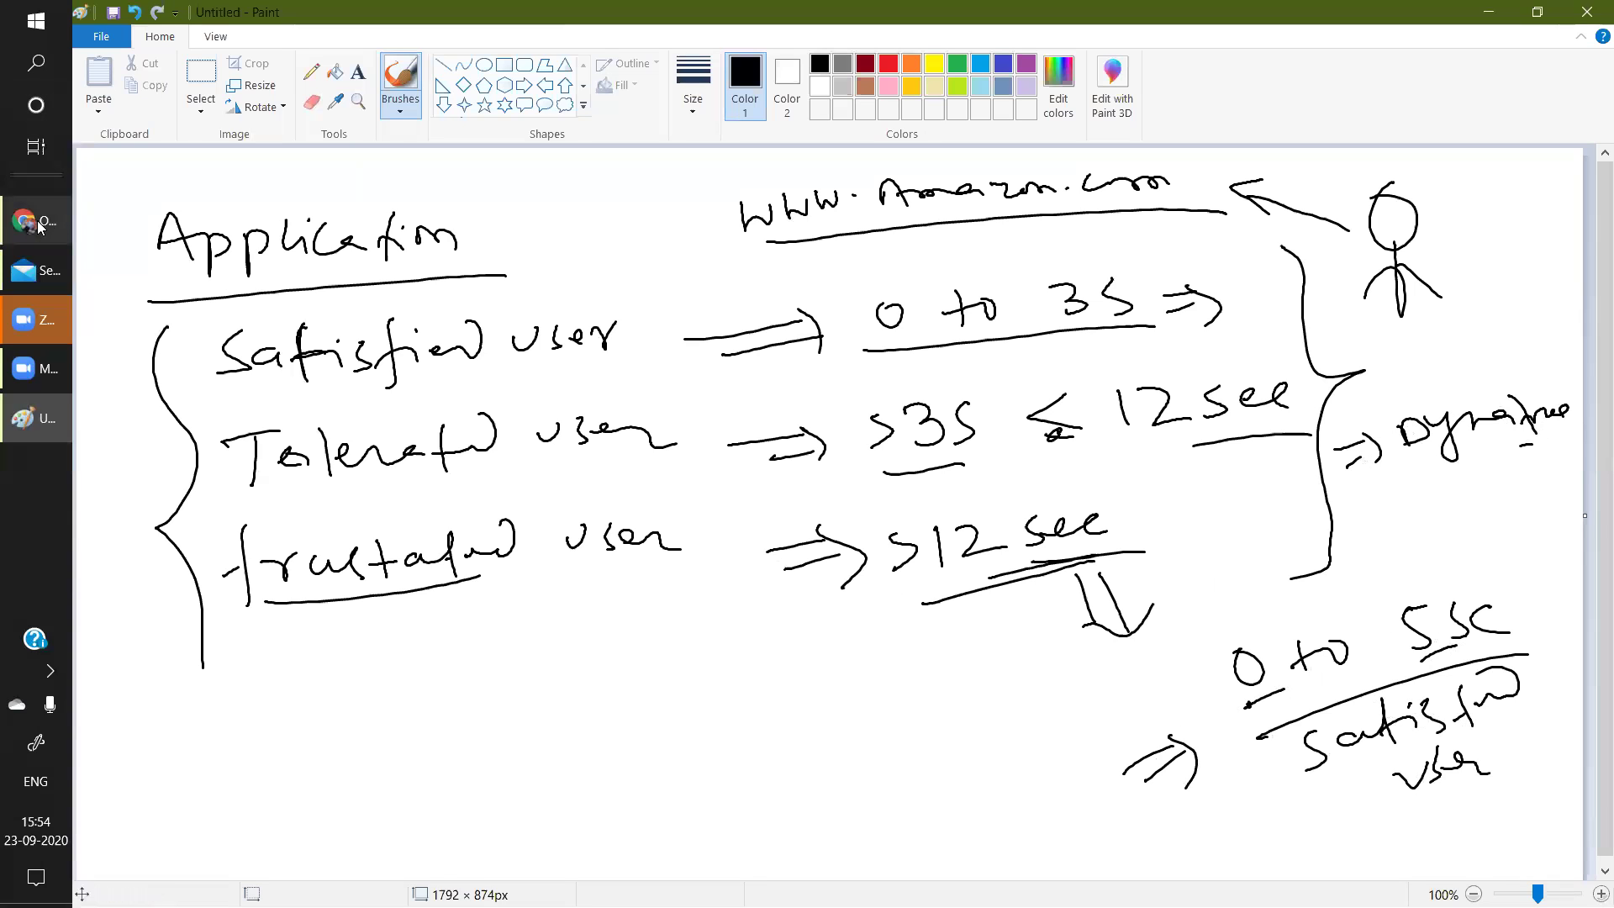
{"action": "left_click", "coordinate": [39, 225]}
{"action": "left_click", "coordinate": [730, 11]}
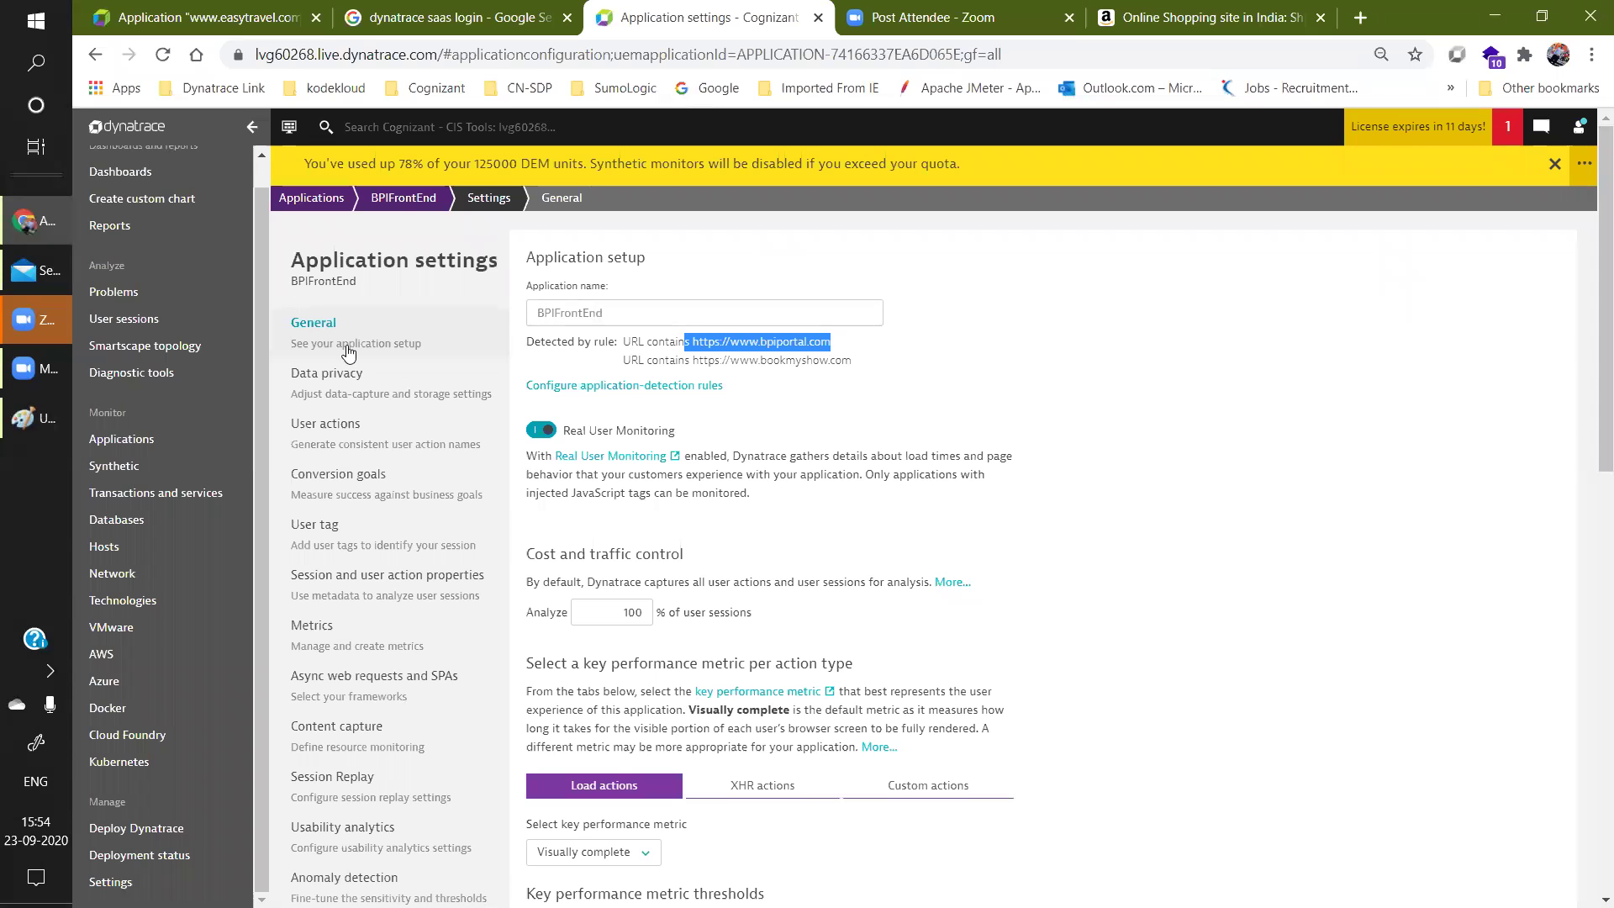
Change BPIFrontEnd's Satisfactory performance threshold from 3 s to 5 s, then return to Paint.
{"action": "scroll", "coordinate": [1591, 470], "scroll_direction": "down", "scroll_amount": 4}
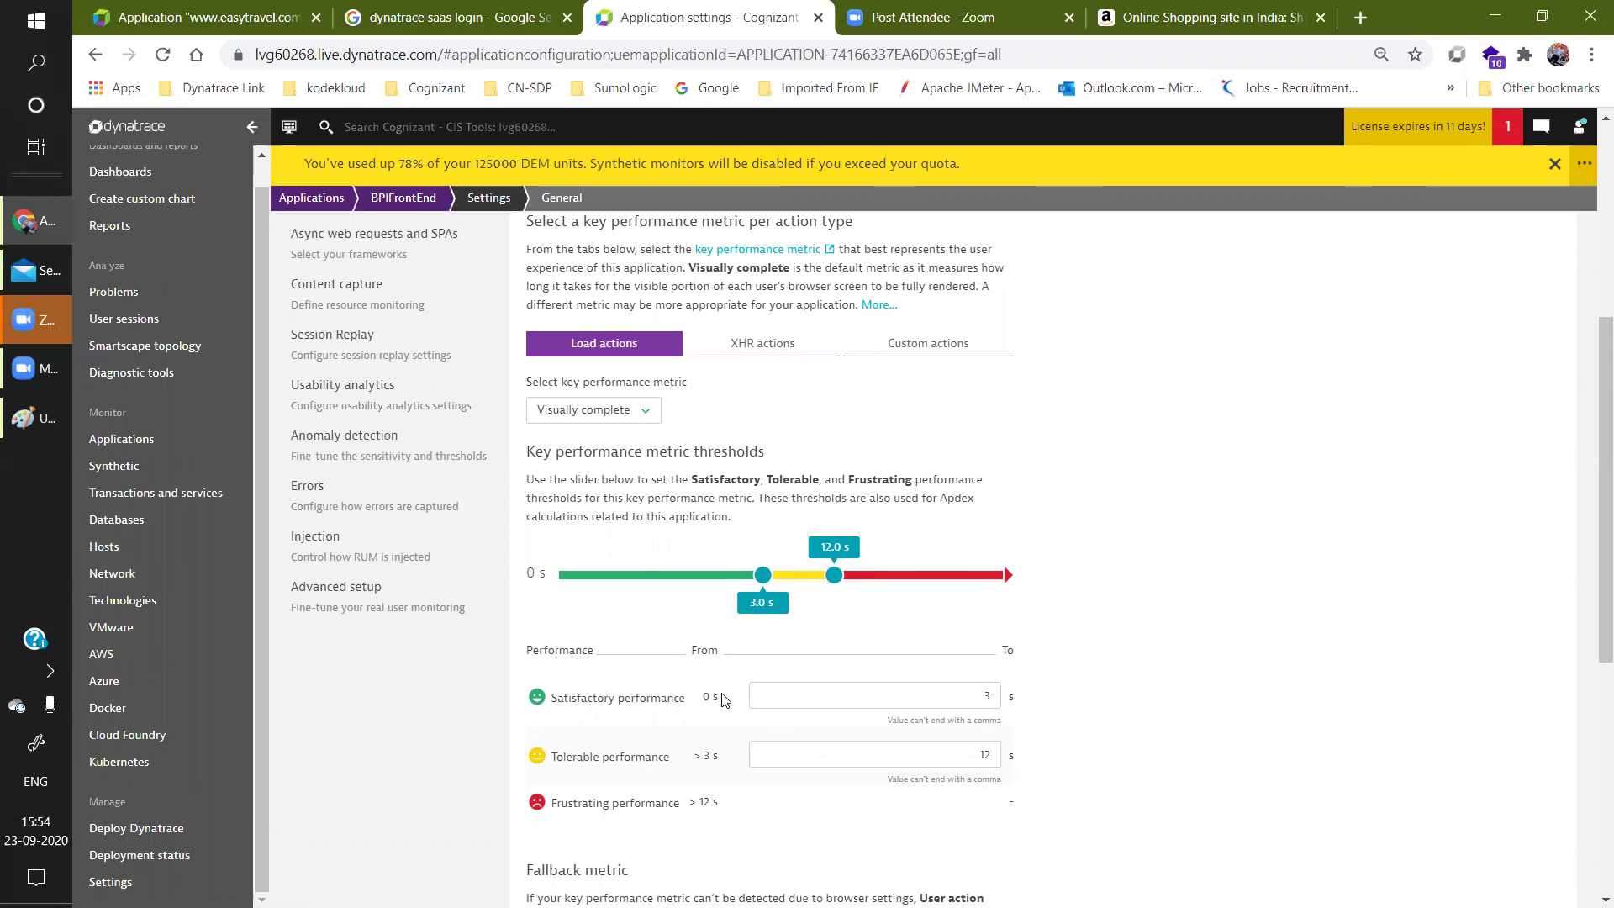
{"action": "left_click", "coordinate": [995, 692]}
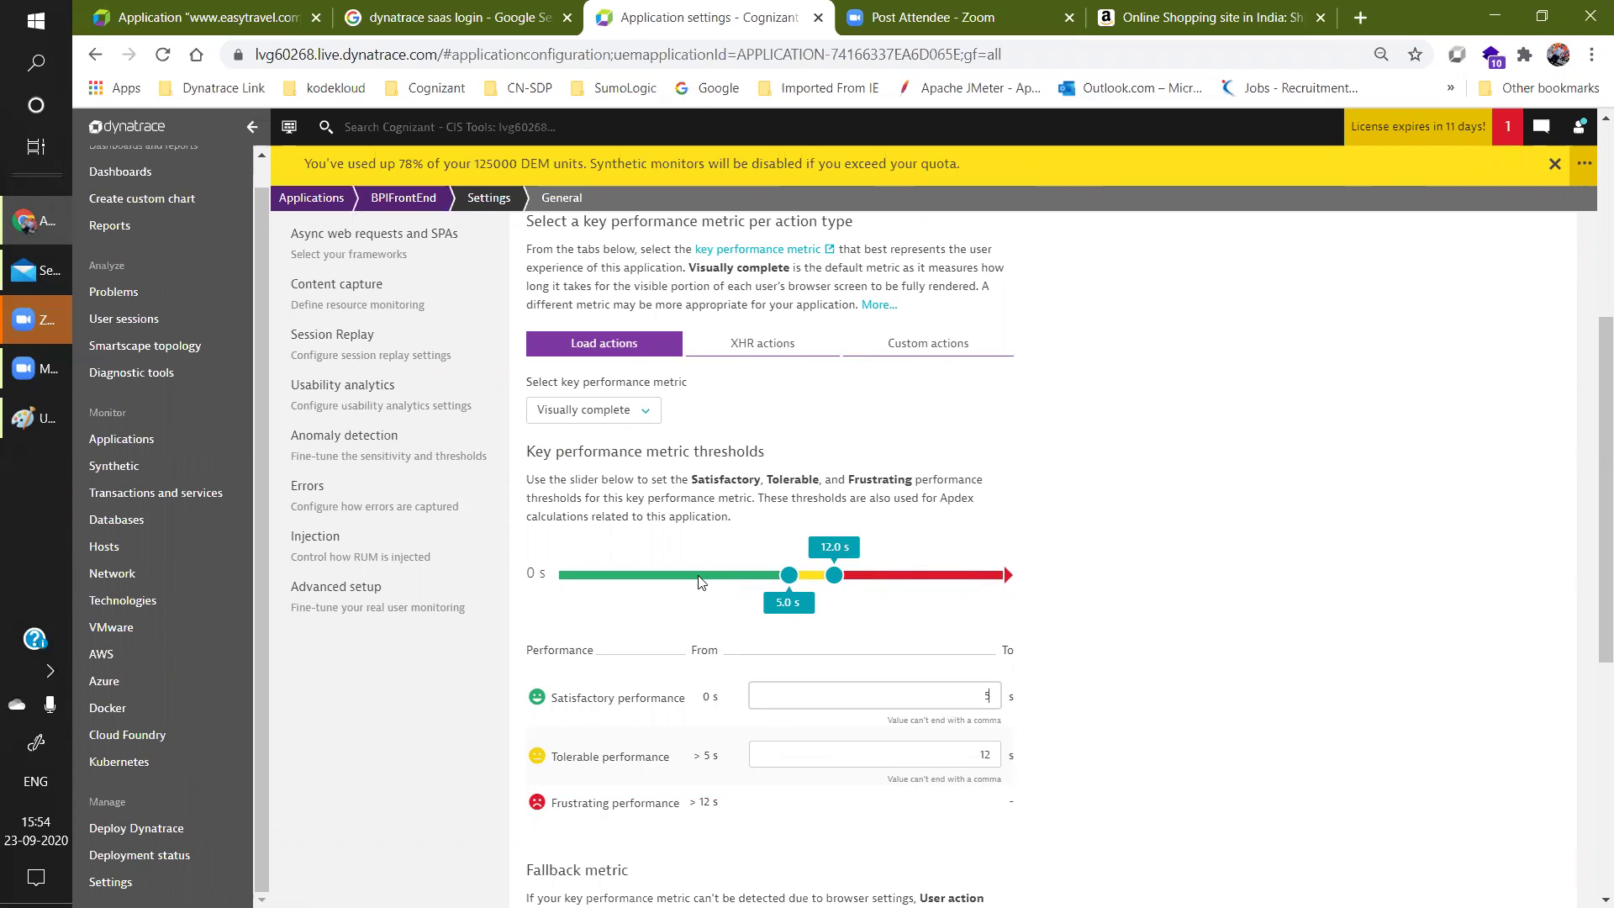
{"action": "left_click", "coordinate": [31, 420]}
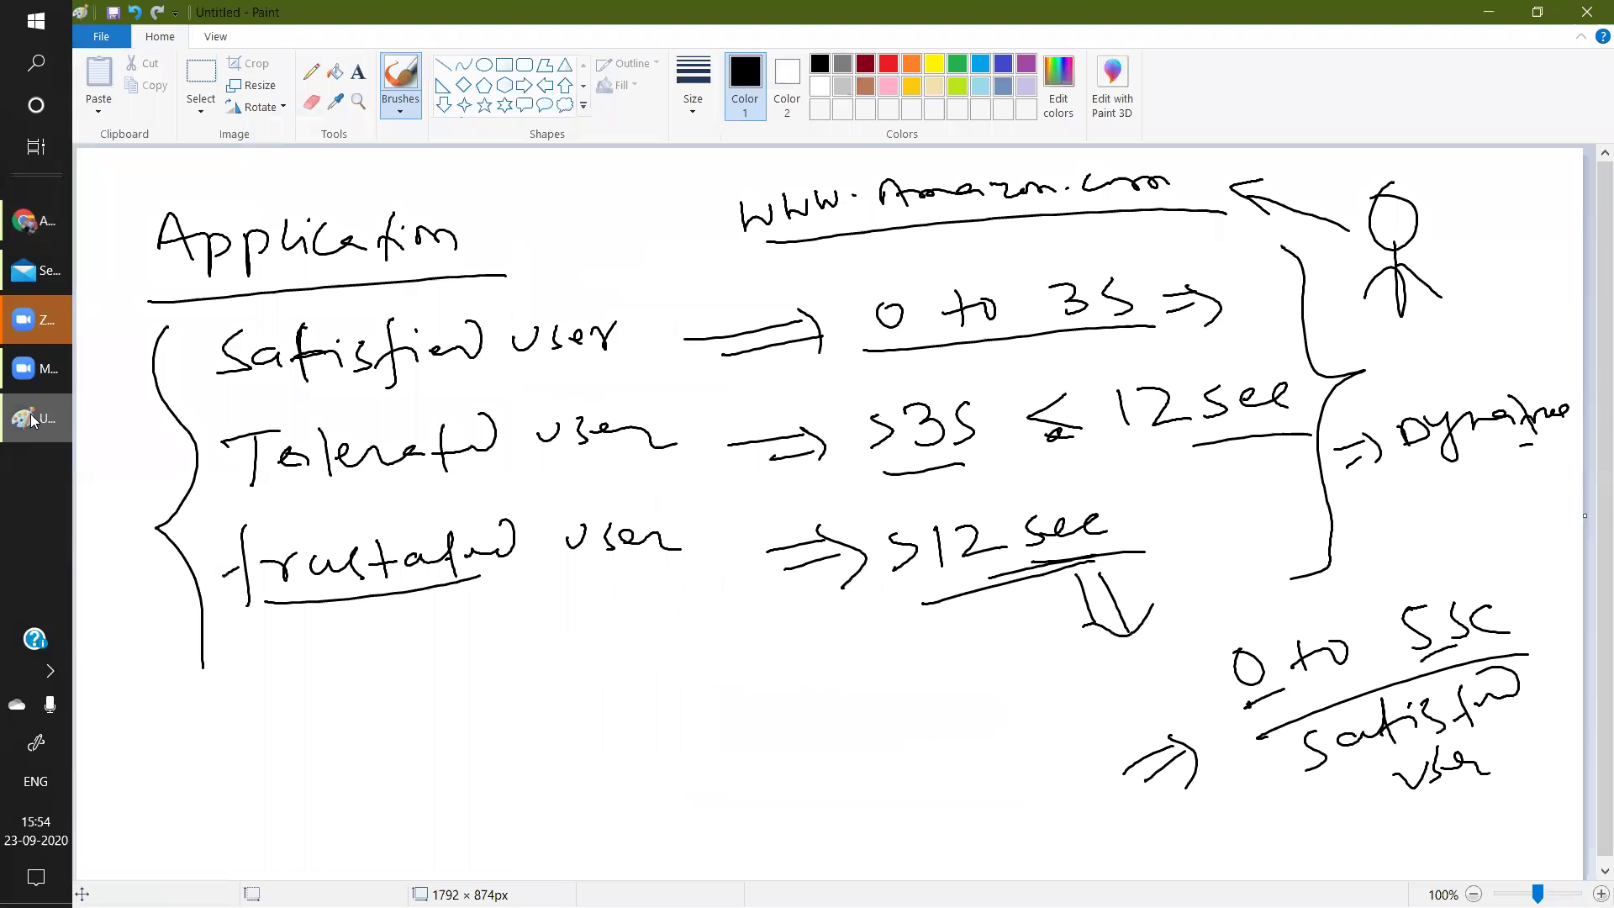
Write green, yellow and red beside the user rows, then point out Dynatrace's 5 s Satisfactory value.
{"action": "left_click_drag", "start_coordinate": [496, 326], "coordinate": [558, 277]}
{"action": "mouse_move", "coordinate": [607, 229]}
{"action": "left_mouse_down"}
{"action": "mouse_move", "coordinate": [643, 255]}
{"action": "mouse_move", "coordinate": [660, 212]}
{"action": "mouse_move", "coordinate": [728, 198]}
{"action": "left_mouse_up"}
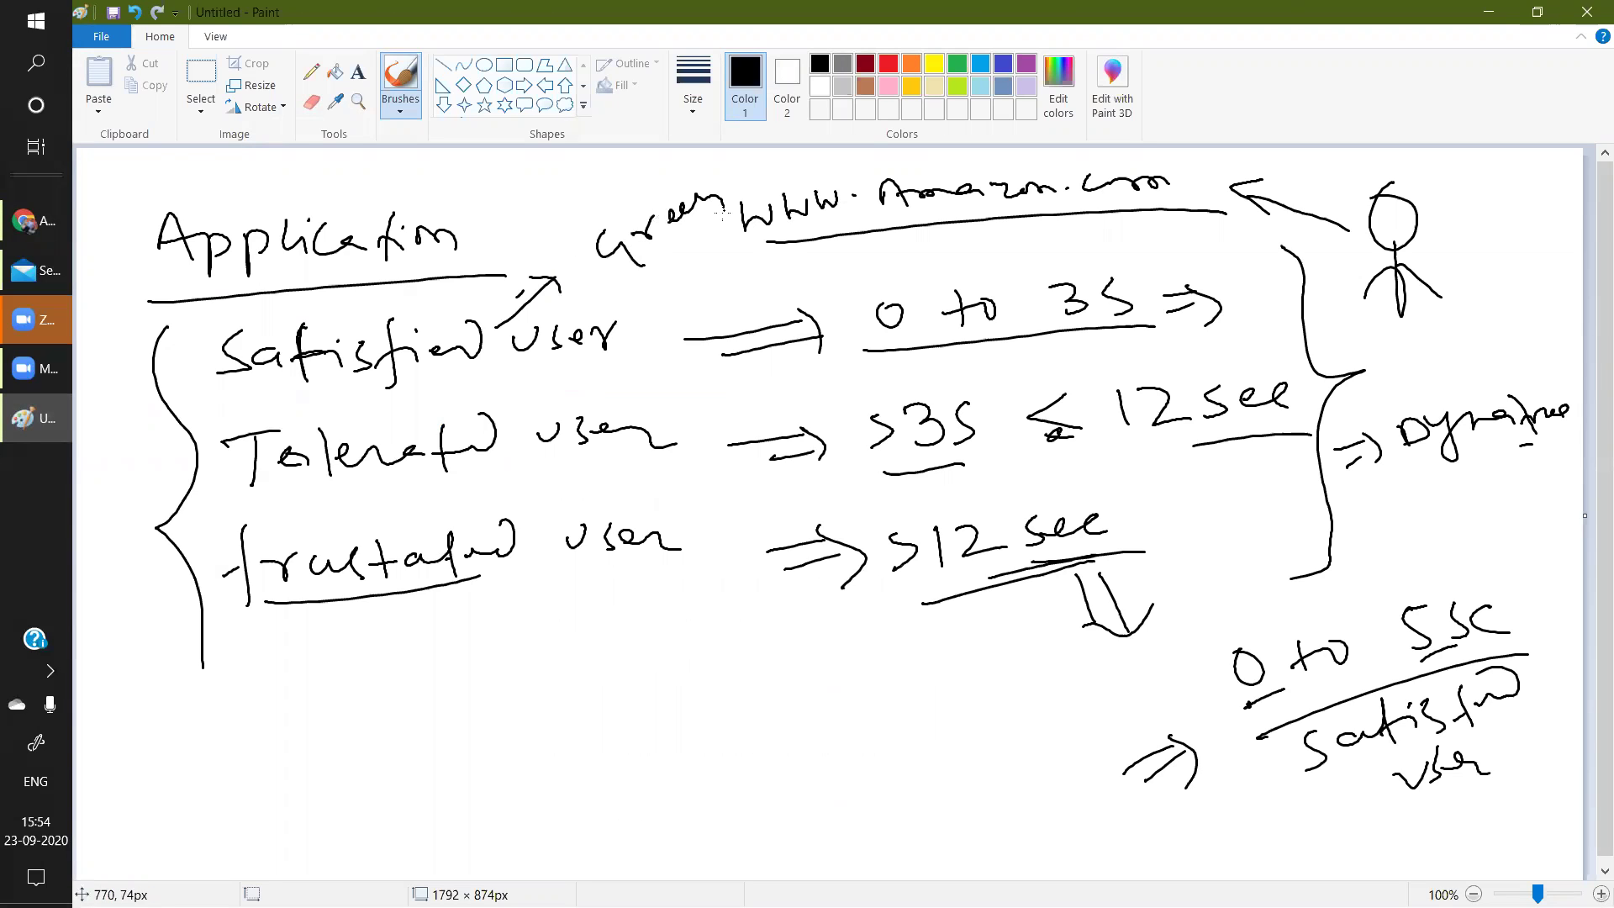
{"action": "mouse_move", "coordinate": [416, 461]}
{"action": "left_mouse_down"}
{"action": "mouse_move", "coordinate": [678, 503]}
{"action": "mouse_move", "coordinate": [719, 462]}
{"action": "mouse_move", "coordinate": [766, 465]}
{"action": "left_mouse_up"}
{"action": "mouse_move", "coordinate": [575, 577]}
{"action": "left_mouse_down"}
{"action": "mouse_move", "coordinate": [598, 624]}
{"action": "mouse_move", "coordinate": [629, 631]}
{"action": "mouse_move", "coordinate": [639, 682]}
{"action": "mouse_move", "coordinate": [705, 622]}
{"action": "left_mouse_up"}
{"action": "left_click_drag", "start_coordinate": [639, 719], "coordinate": [738, 652]}
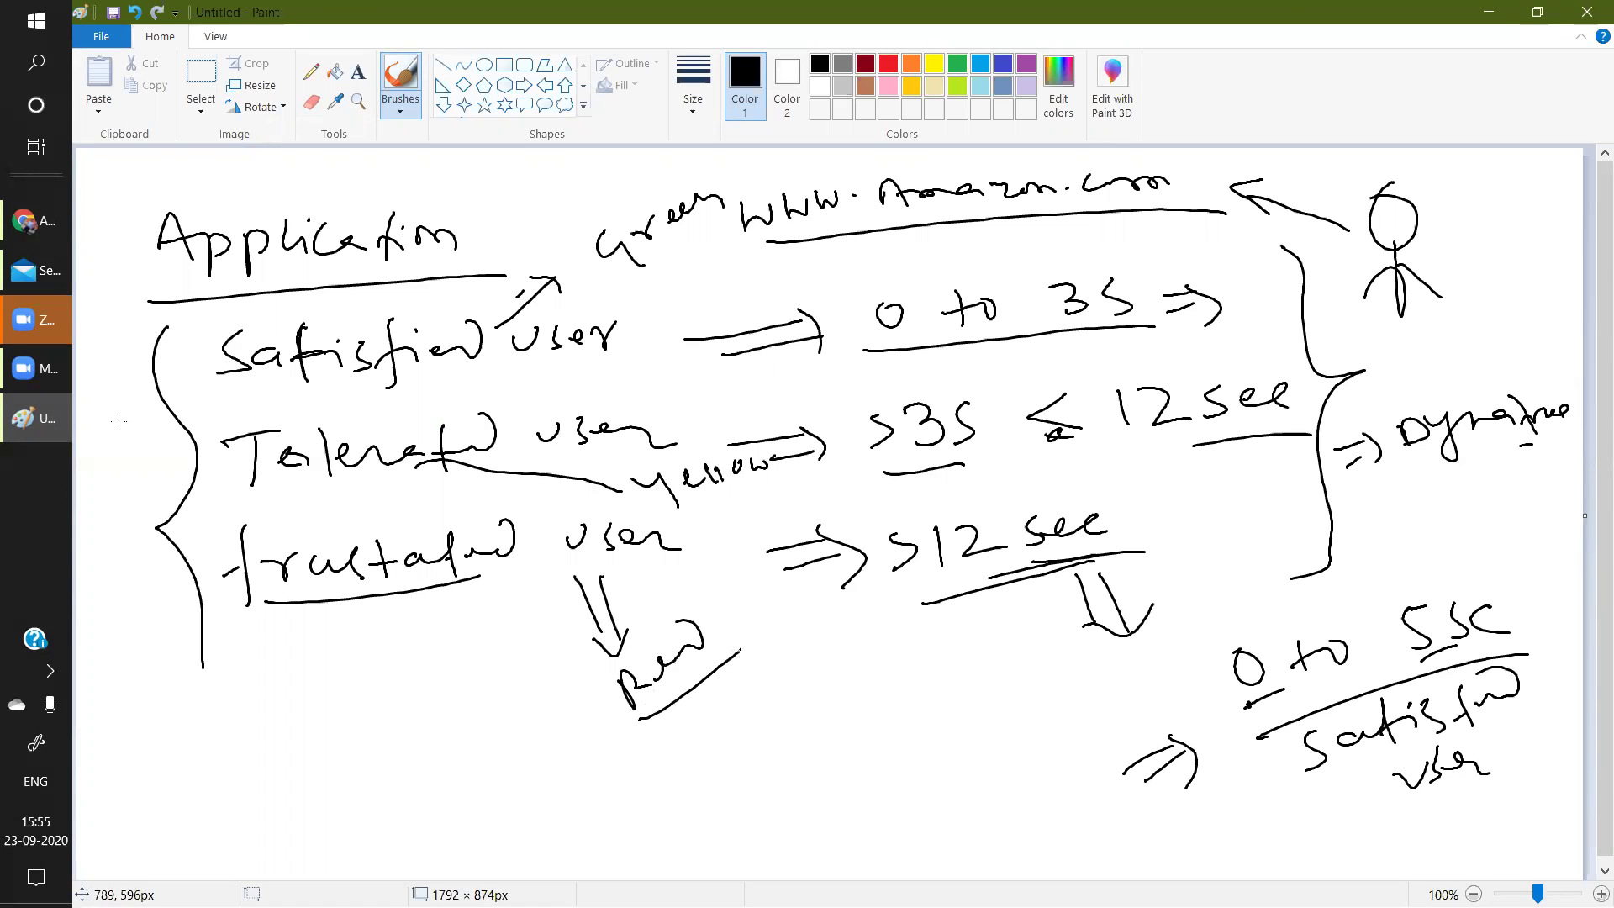
{"action": "left_click", "coordinate": [34, 220]}
{"action": "left_click", "coordinate": [809, 706]}
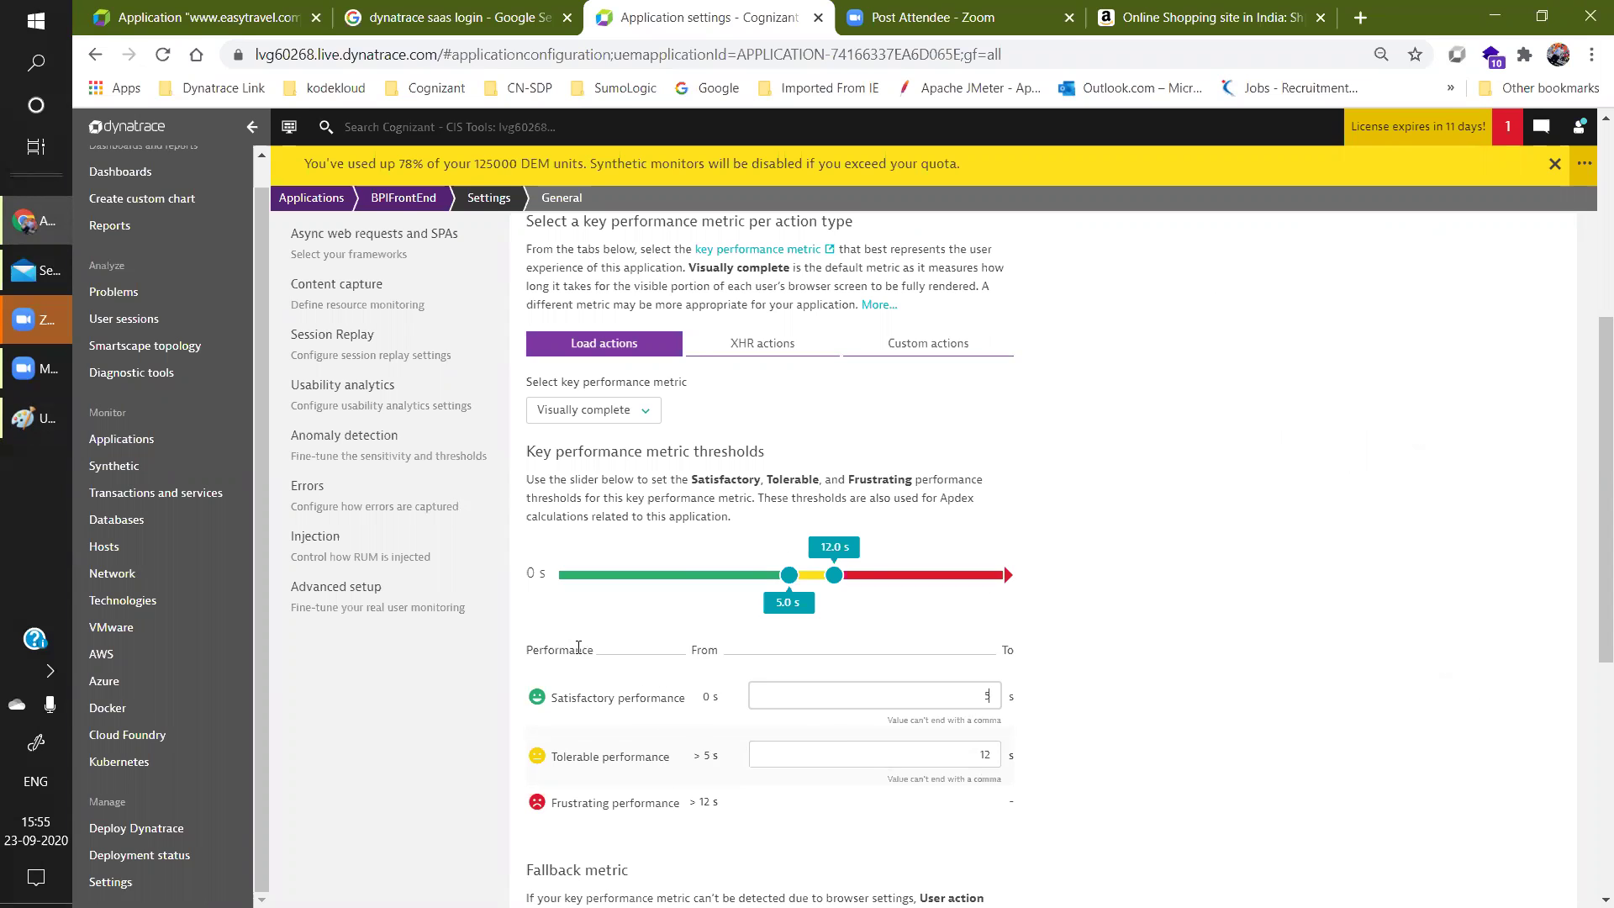
{"action": "left_click", "coordinate": [305, 199]}
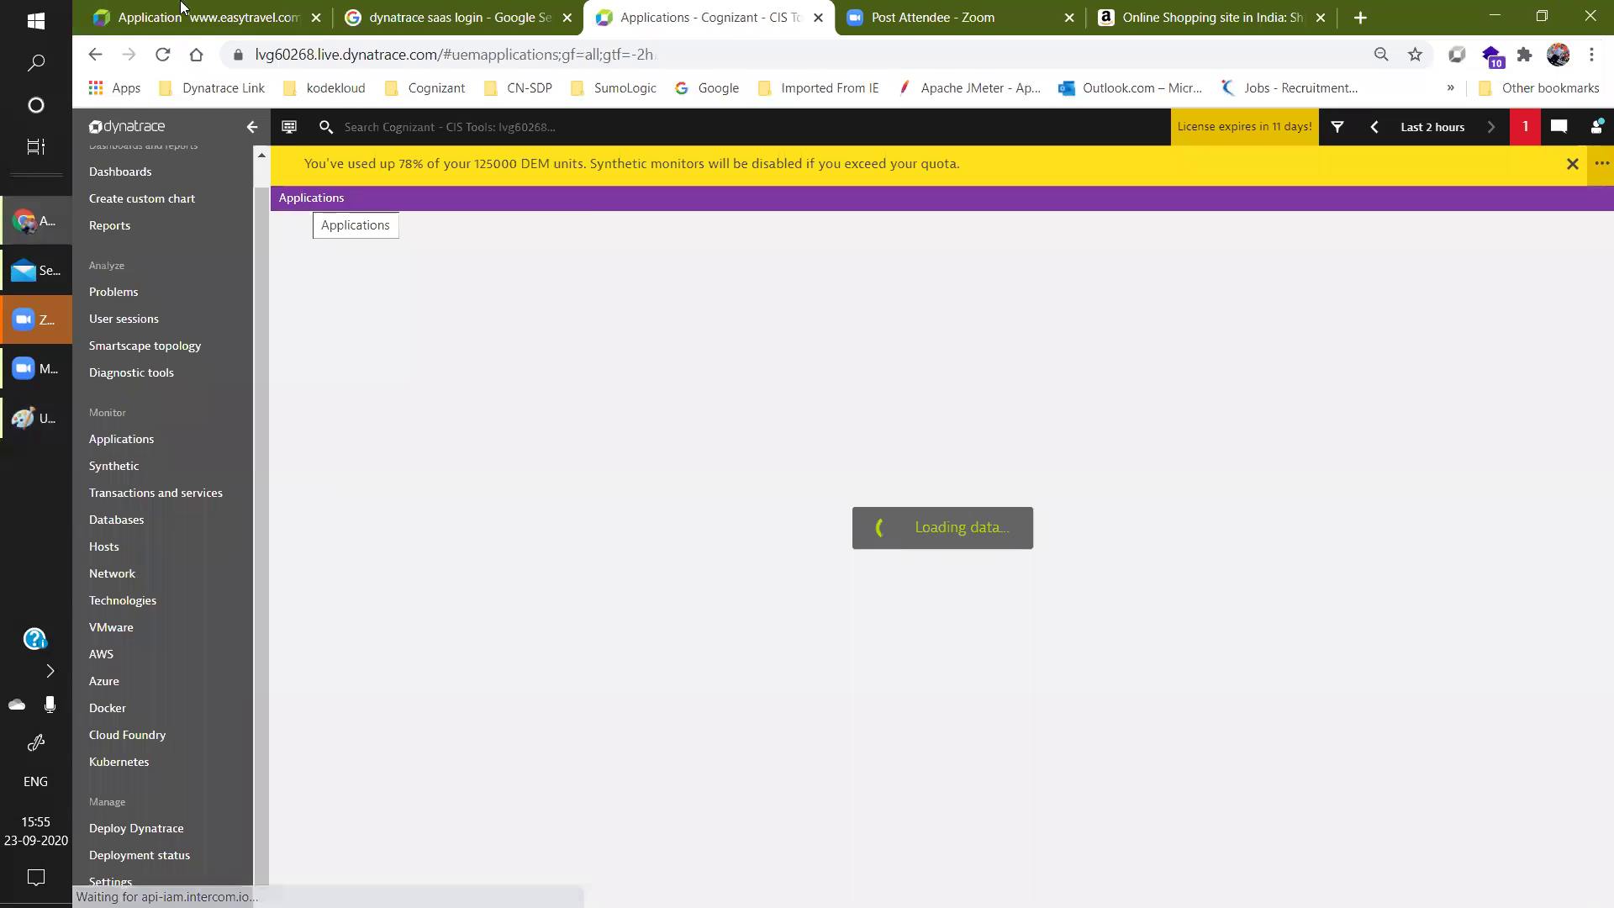
{"action": "key", "text": "ctrl+1"}
{"action": "scroll", "coordinate": [1592, 299], "scroll_direction": "down", "scroll_amount": 2}
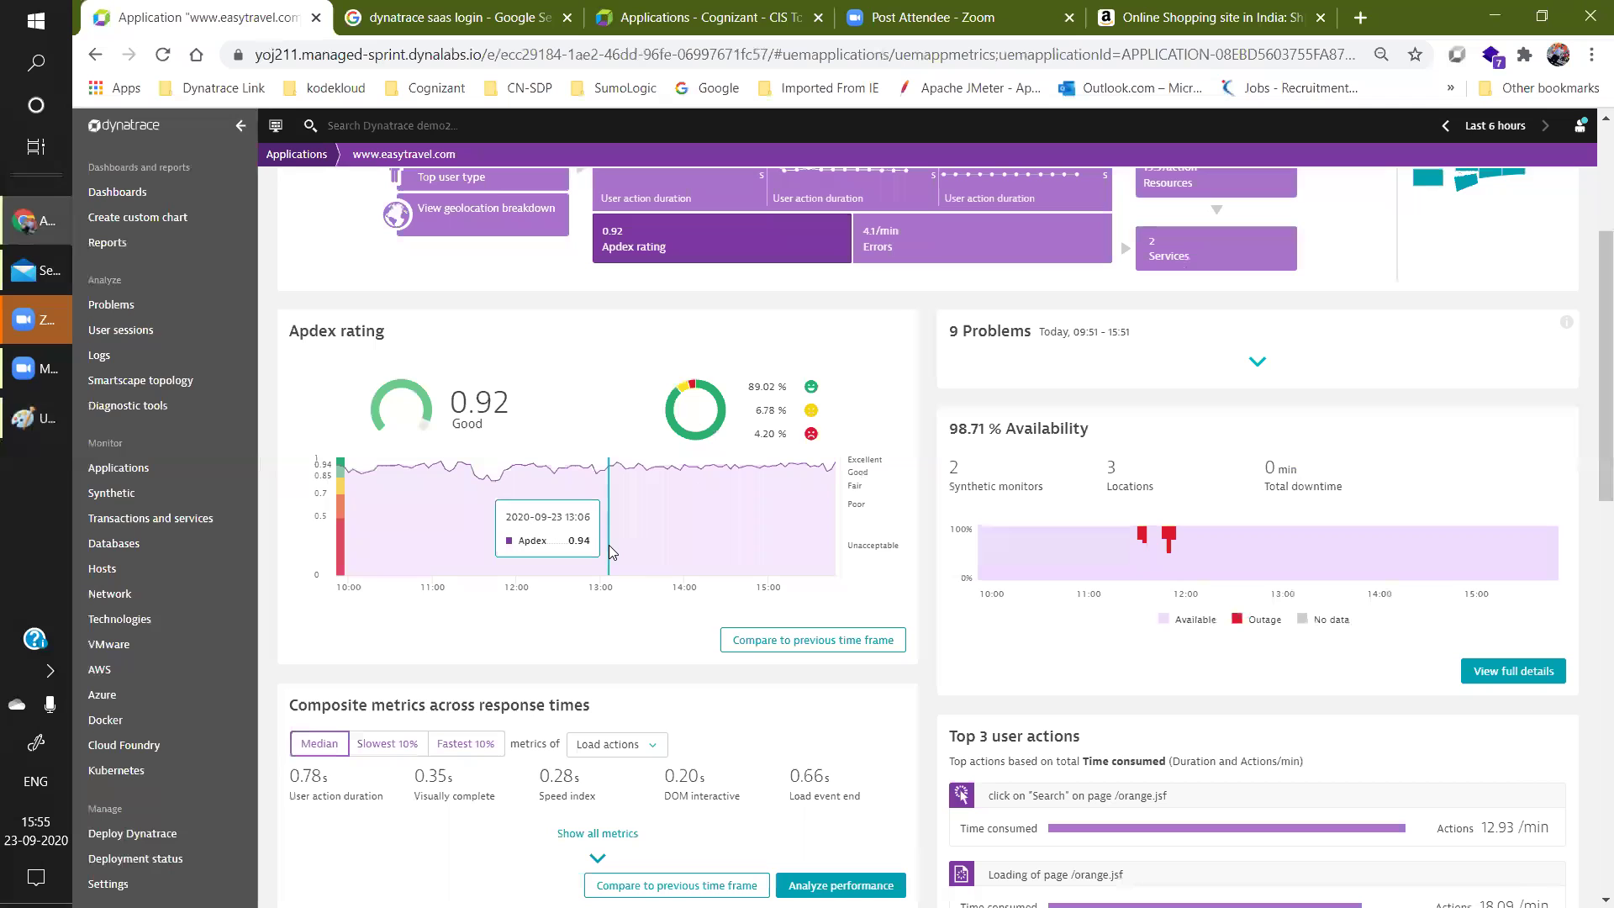
{"action": "left_click", "coordinate": [28, 424]}
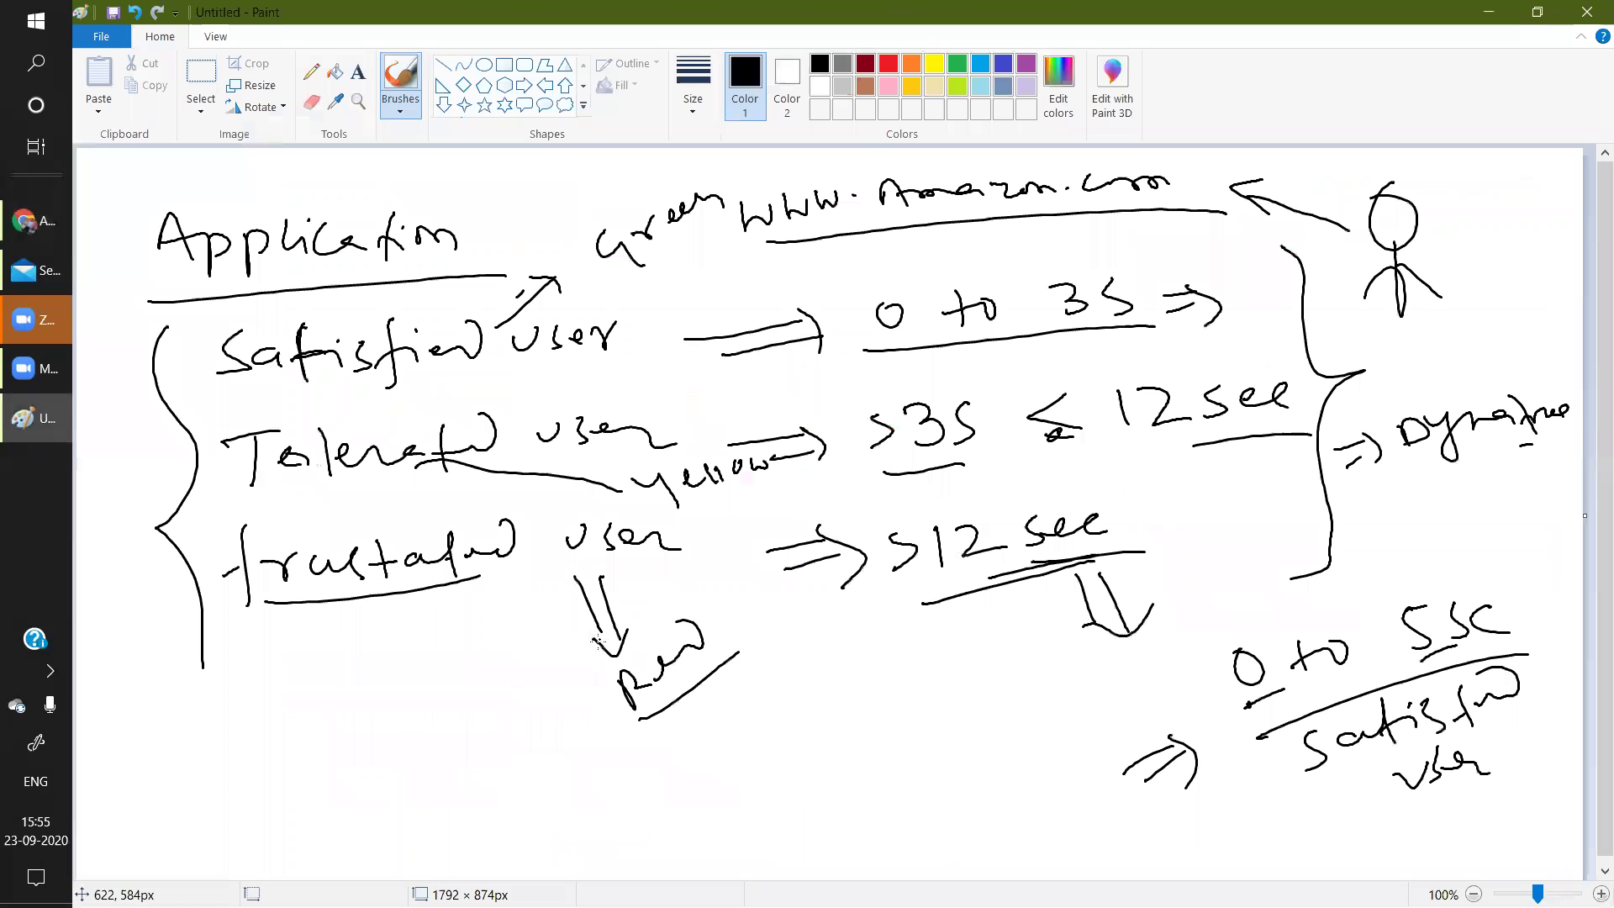
Start a new Paint canvas, discarding the old diagram unsaved.
{"action": "left_click", "coordinate": [99, 42]}
{"action": "left_click", "coordinate": [127, 82]}
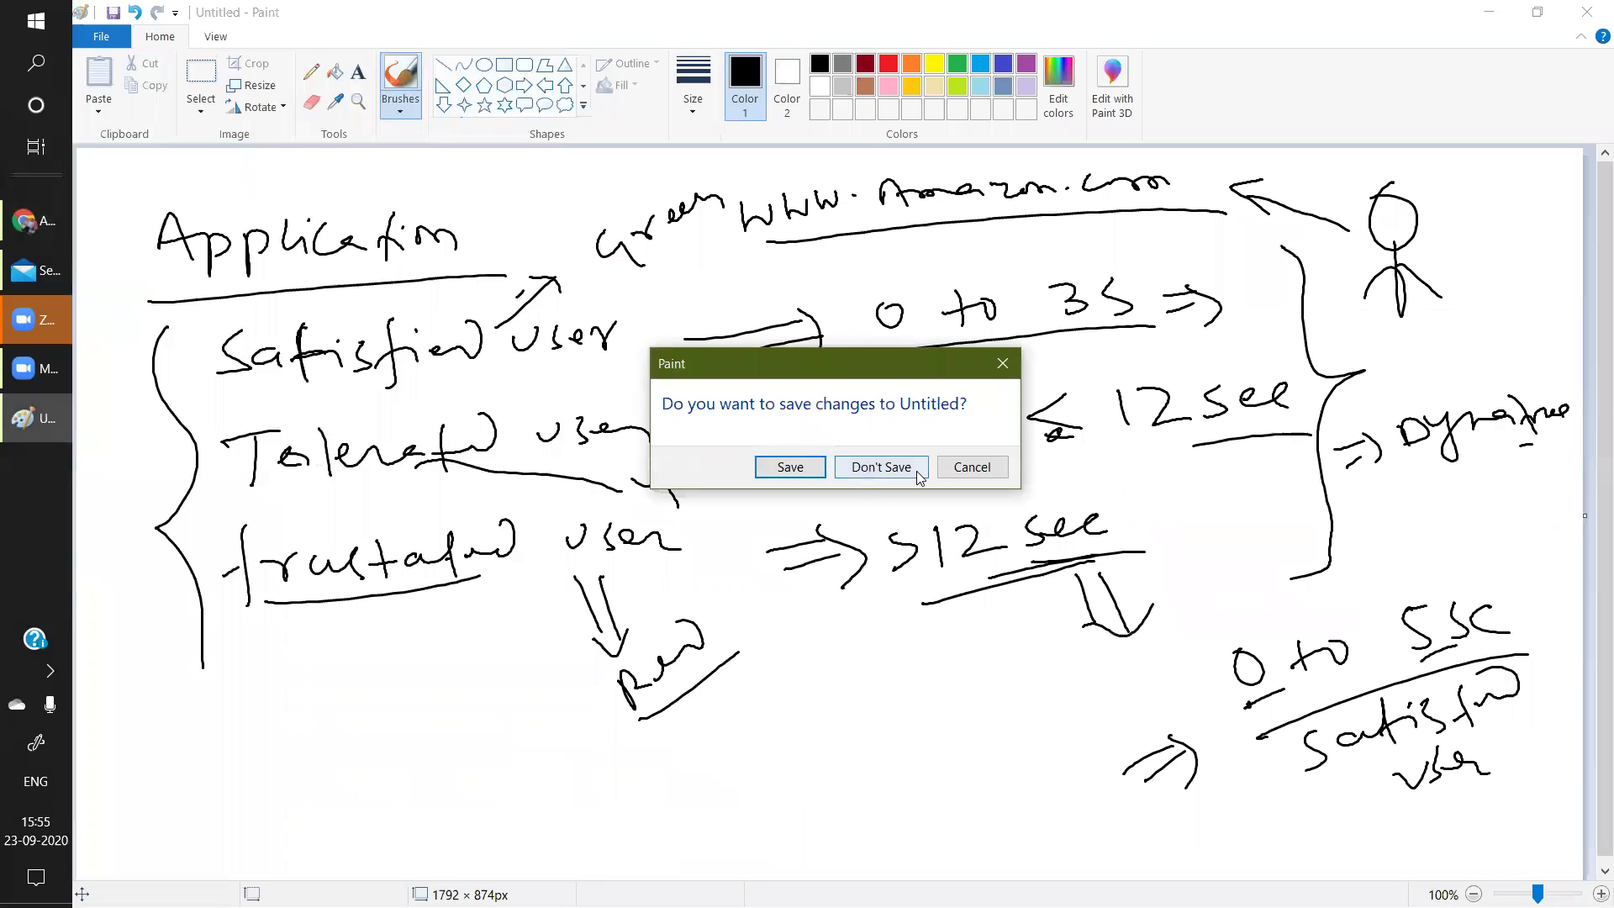
{"action": "left_click", "coordinate": [916, 471]}
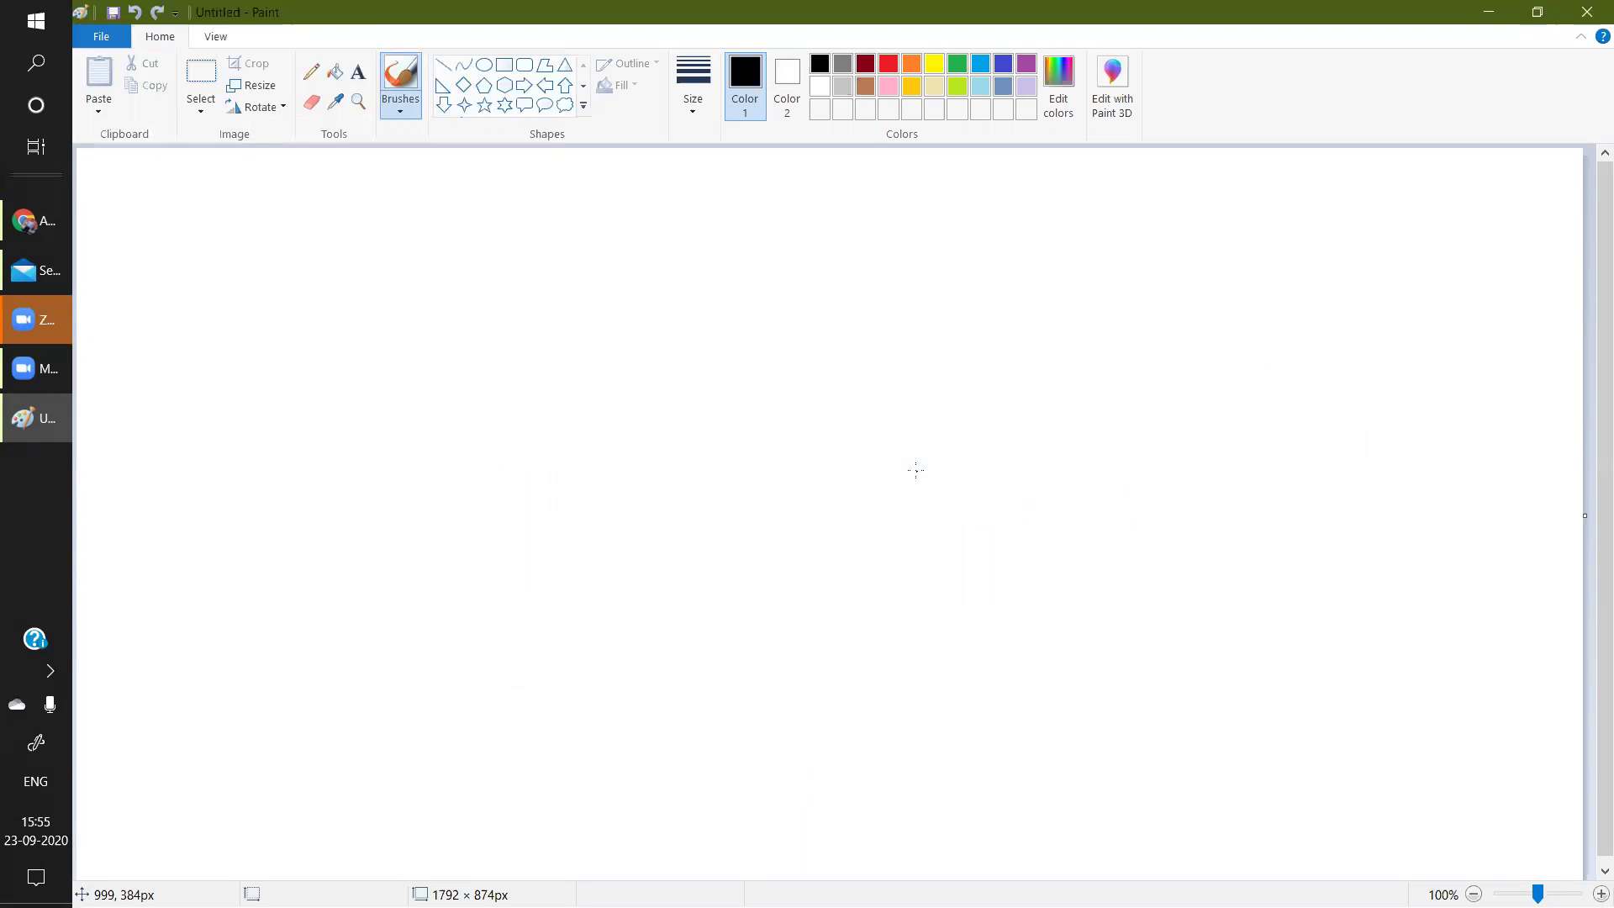
Write the heading 'Apdex Rating', then return to Dynatrace's Apdex chart.
{"action": "mouse_move", "coordinate": [171, 242]}
{"action": "left_mouse_down"}
{"action": "mouse_move", "coordinate": [173, 212]}
{"action": "mouse_move", "coordinate": [200, 245]}
{"action": "mouse_move", "coordinate": [263, 214]}
{"action": "mouse_move", "coordinate": [337, 224]}
{"action": "mouse_move", "coordinate": [305, 254]}
{"action": "left_mouse_up"}
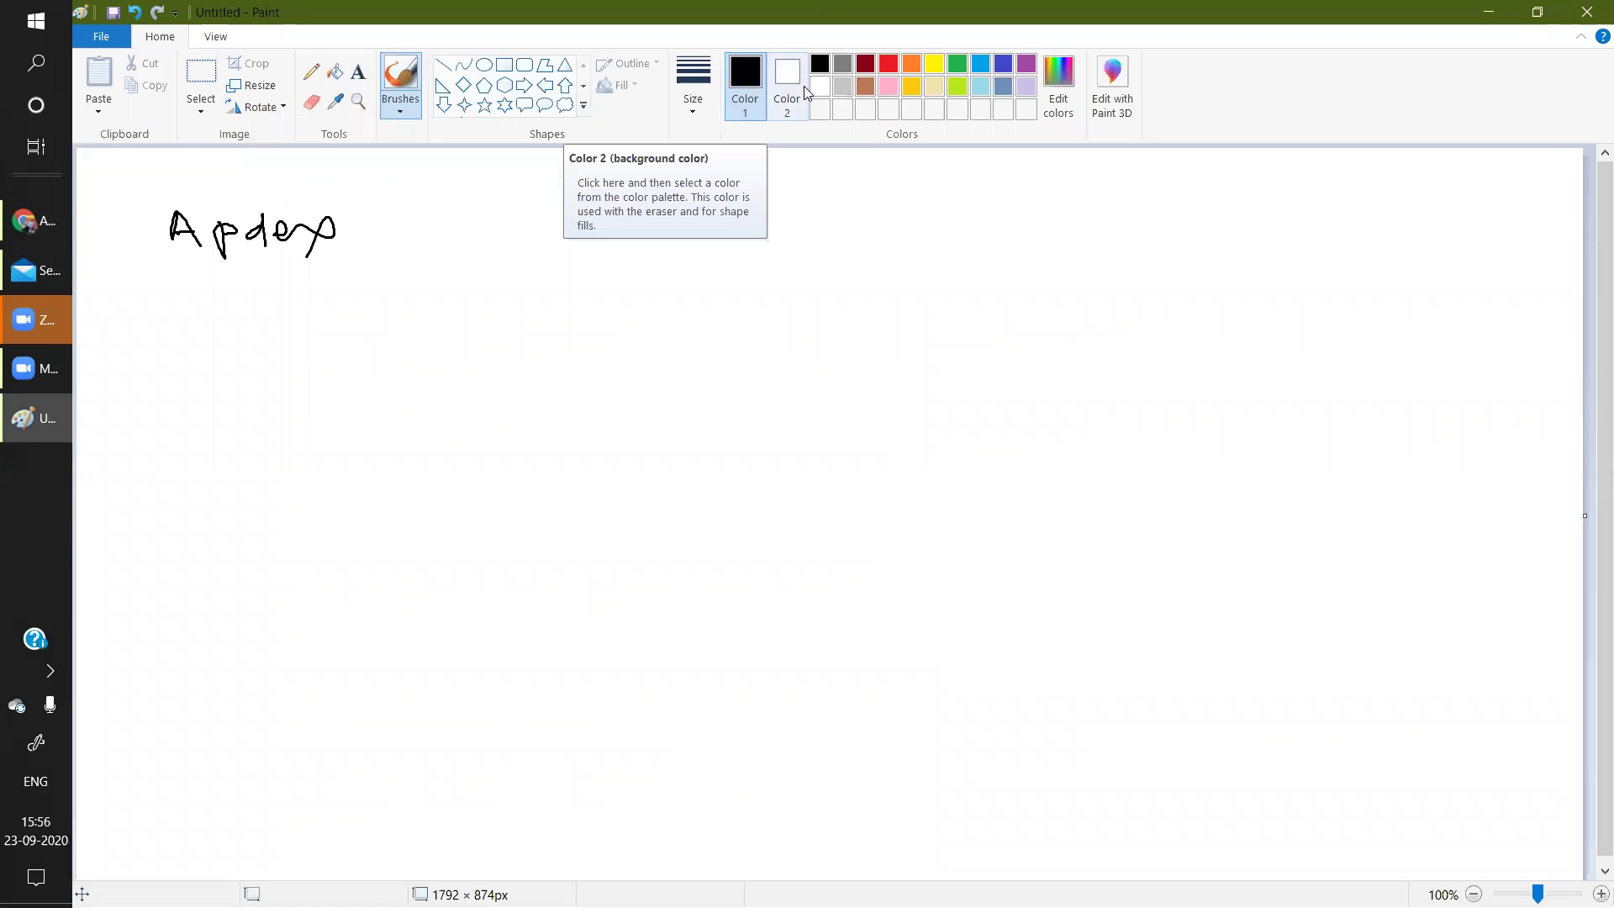
{"action": "mouse_move", "coordinate": [385, 215]}
{"action": "left_mouse_down"}
{"action": "mouse_move", "coordinate": [388, 249]}
{"action": "mouse_move", "coordinate": [498, 244]}
{"action": "mouse_move", "coordinate": [521, 220]}
{"action": "mouse_move", "coordinate": [560, 238]}
{"action": "mouse_move", "coordinate": [577, 272]}
{"action": "mouse_move", "coordinate": [619, 231]}
{"action": "left_mouse_up"}
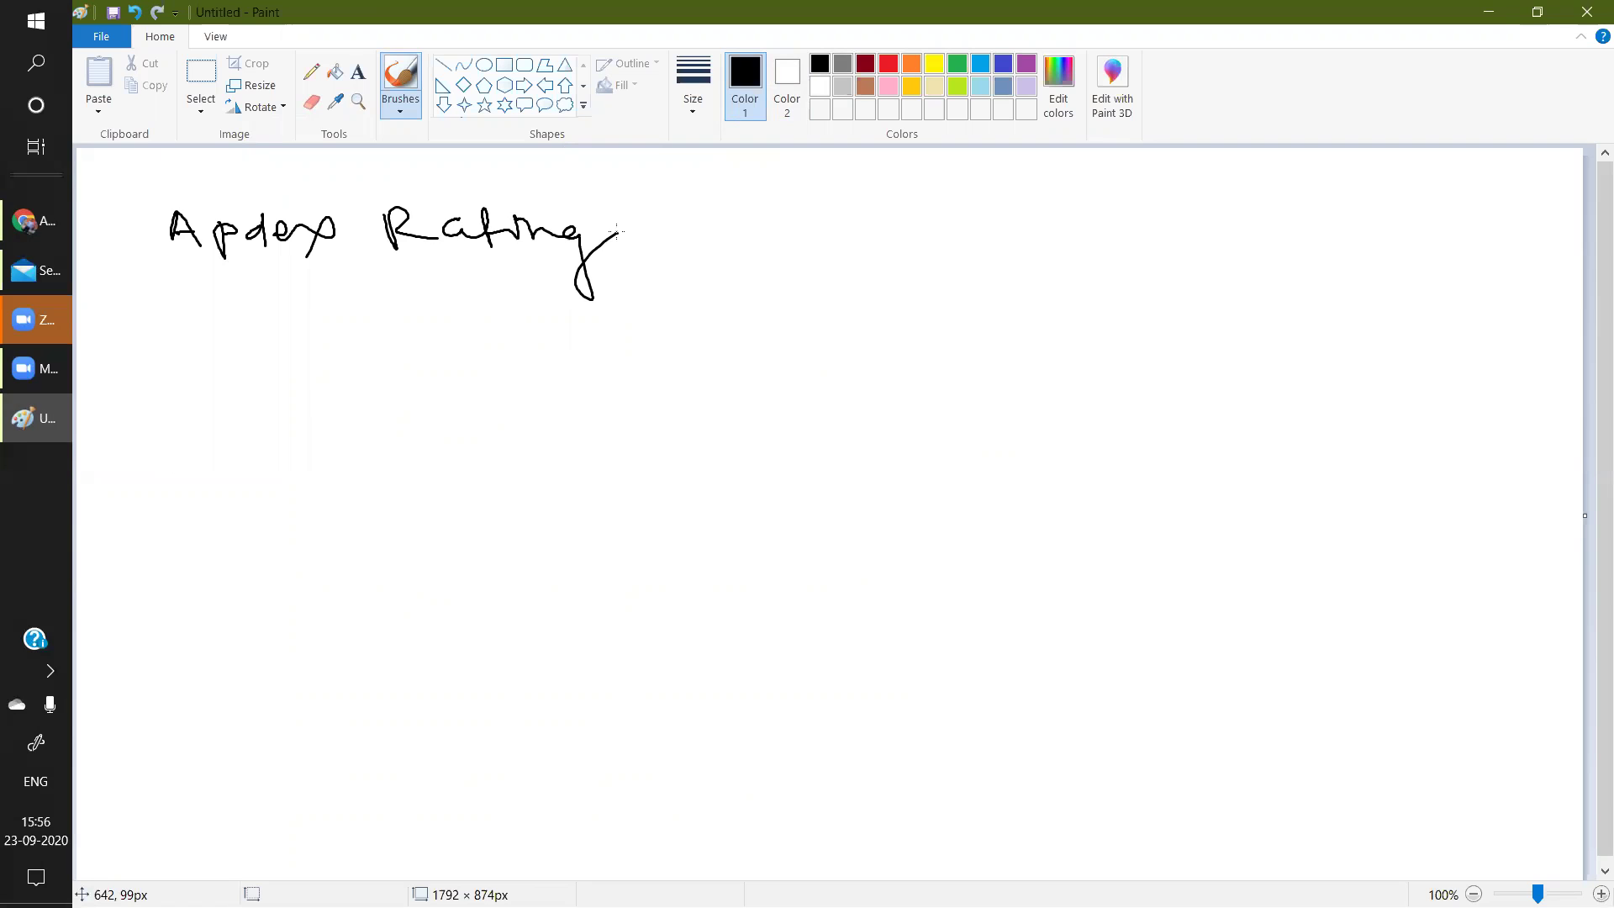
{"action": "left_click", "coordinate": [25, 221]}
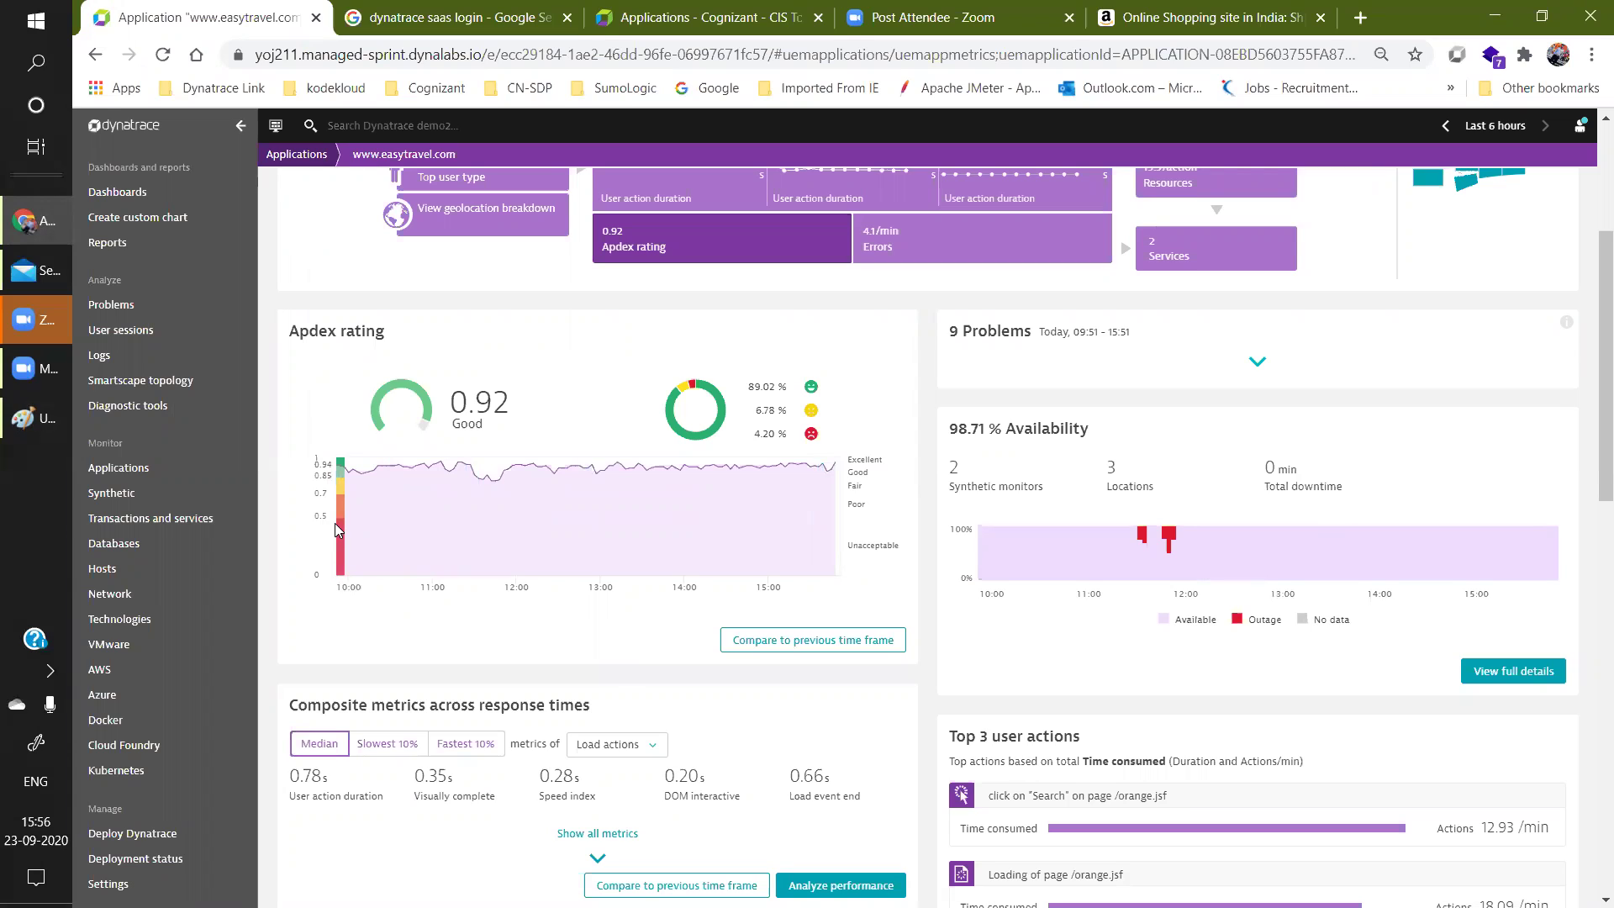
Read individual data points on the Apdex rating chart, then return to the Paint notes.
{"action": "mouse_move", "coordinate": [348, 498]}
{"action": "mouse_move", "coordinate": [344, 533]}
{"action": "left_click", "coordinate": [21, 418]}
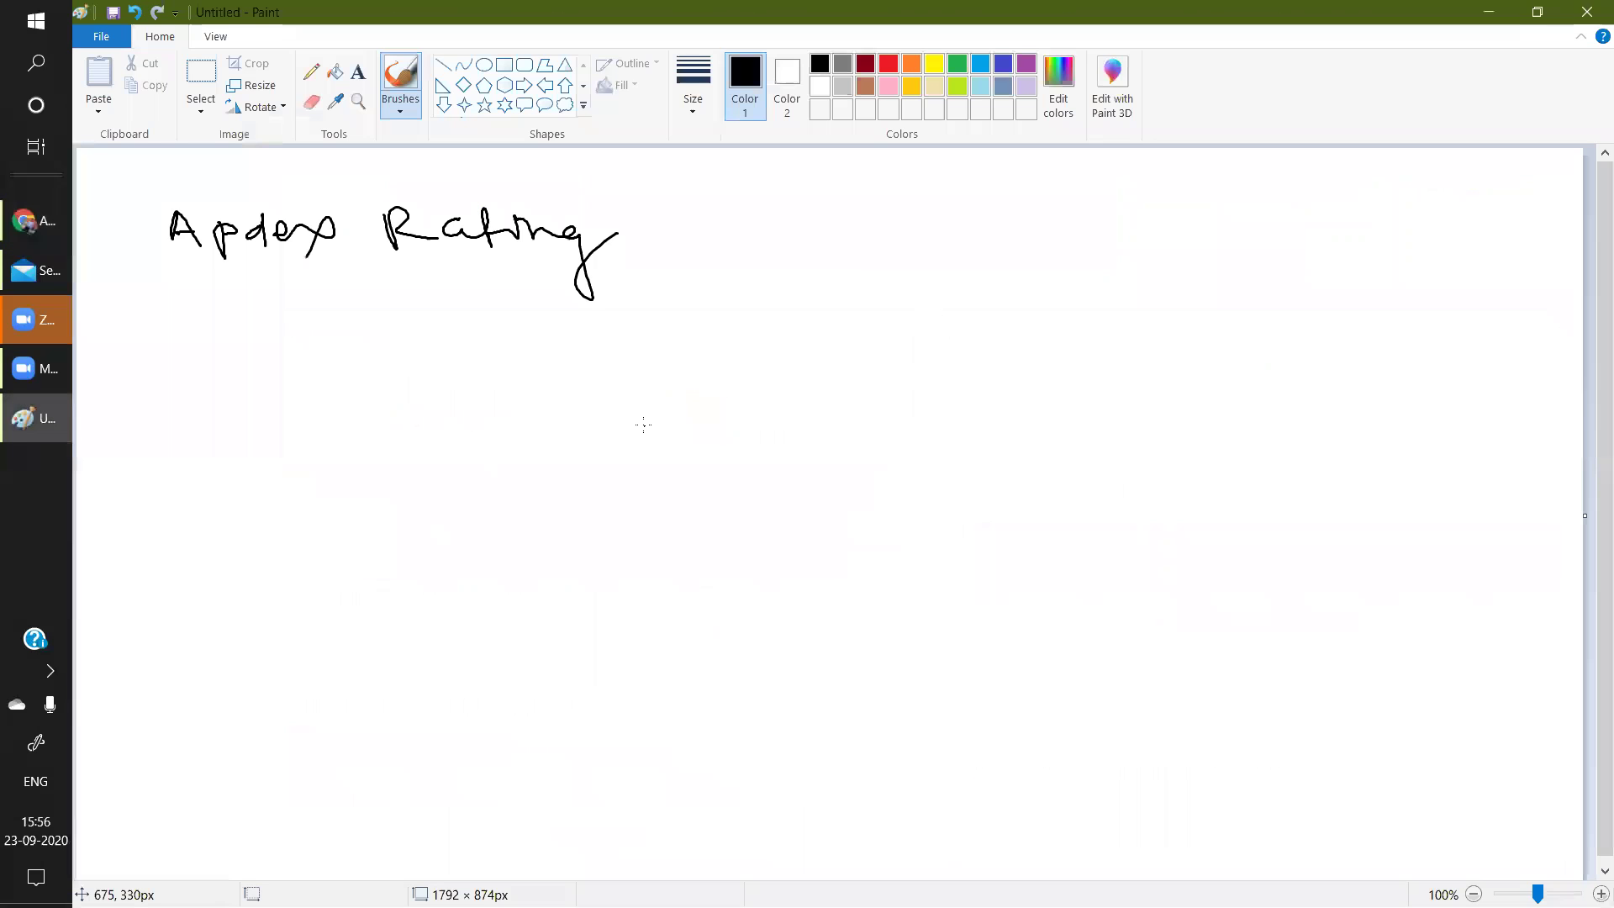
Handwrite the range '0 to 0.5' under the Apdex Rating heading and underline it.
{"action": "mouse_move", "coordinate": [308, 366]}
{"action": "left_mouse_down"}
{"action": "mouse_move", "coordinate": [296, 391]}
{"action": "mouse_move", "coordinate": [311, 368]}
{"action": "left_mouse_up"}
{"action": "mouse_move", "coordinate": [365, 365]}
{"action": "left_mouse_down"}
{"action": "mouse_move", "coordinate": [362, 397]}
{"action": "mouse_move", "coordinate": [410, 374]}
{"action": "left_mouse_up"}
{"action": "mouse_move", "coordinate": [481, 363]}
{"action": "left_mouse_down"}
{"action": "mouse_move", "coordinate": [490, 377]}
{"action": "mouse_move", "coordinate": [484, 362]}
{"action": "left_mouse_up"}
{"action": "left_click", "coordinate": [513, 379]}
{"action": "left_click_drag", "start_coordinate": [533, 357], "coordinate": [533, 389]}
{"action": "left_click_drag", "start_coordinate": [528, 360], "coordinate": [557, 357]}
{"action": "mouse_move", "coordinate": [305, 428]}
{"action": "left_mouse_down"}
{"action": "mouse_move", "coordinate": [663, 398]}
{"action": "mouse_move", "coordinate": [725, 385]}
{"action": "mouse_move", "coordinate": [740, 363]}
{"action": "left_mouse_up"}
{"action": "left_click", "coordinate": [620, 378]}
Add '→ Unacceptable' after the range and return to the Dynatrace Apdex page.
{"action": "left_click_drag", "start_coordinate": [764, 382], "coordinate": [803, 380]}
{"action": "left_click_drag", "start_coordinate": [822, 368], "coordinate": [1075, 367]}
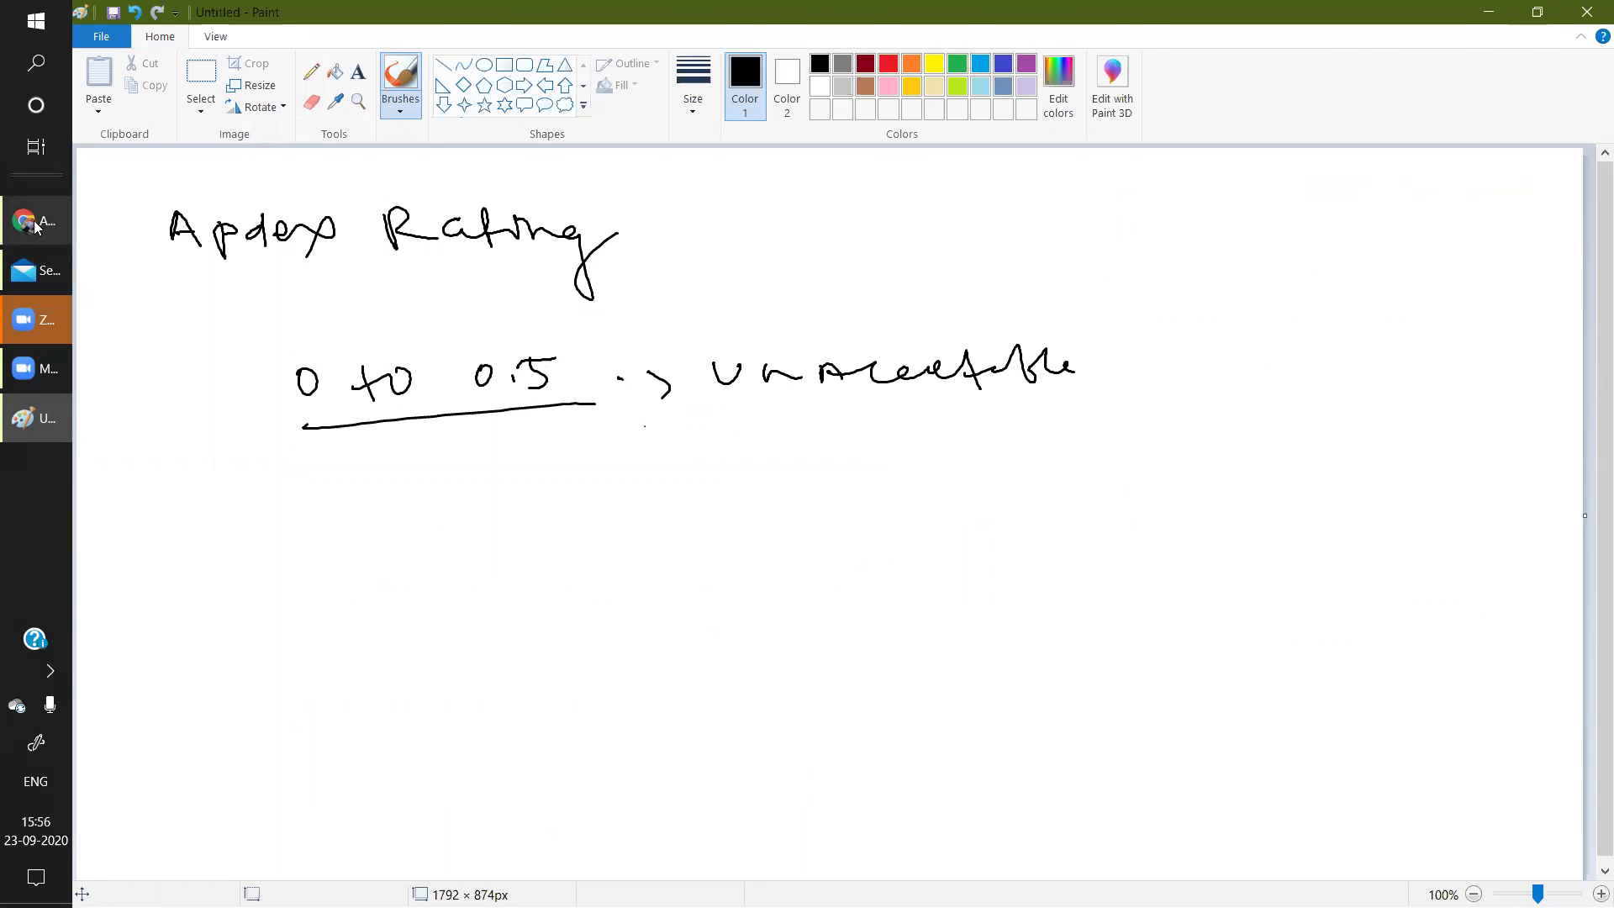
{"action": "left_click", "coordinate": [34, 221]}
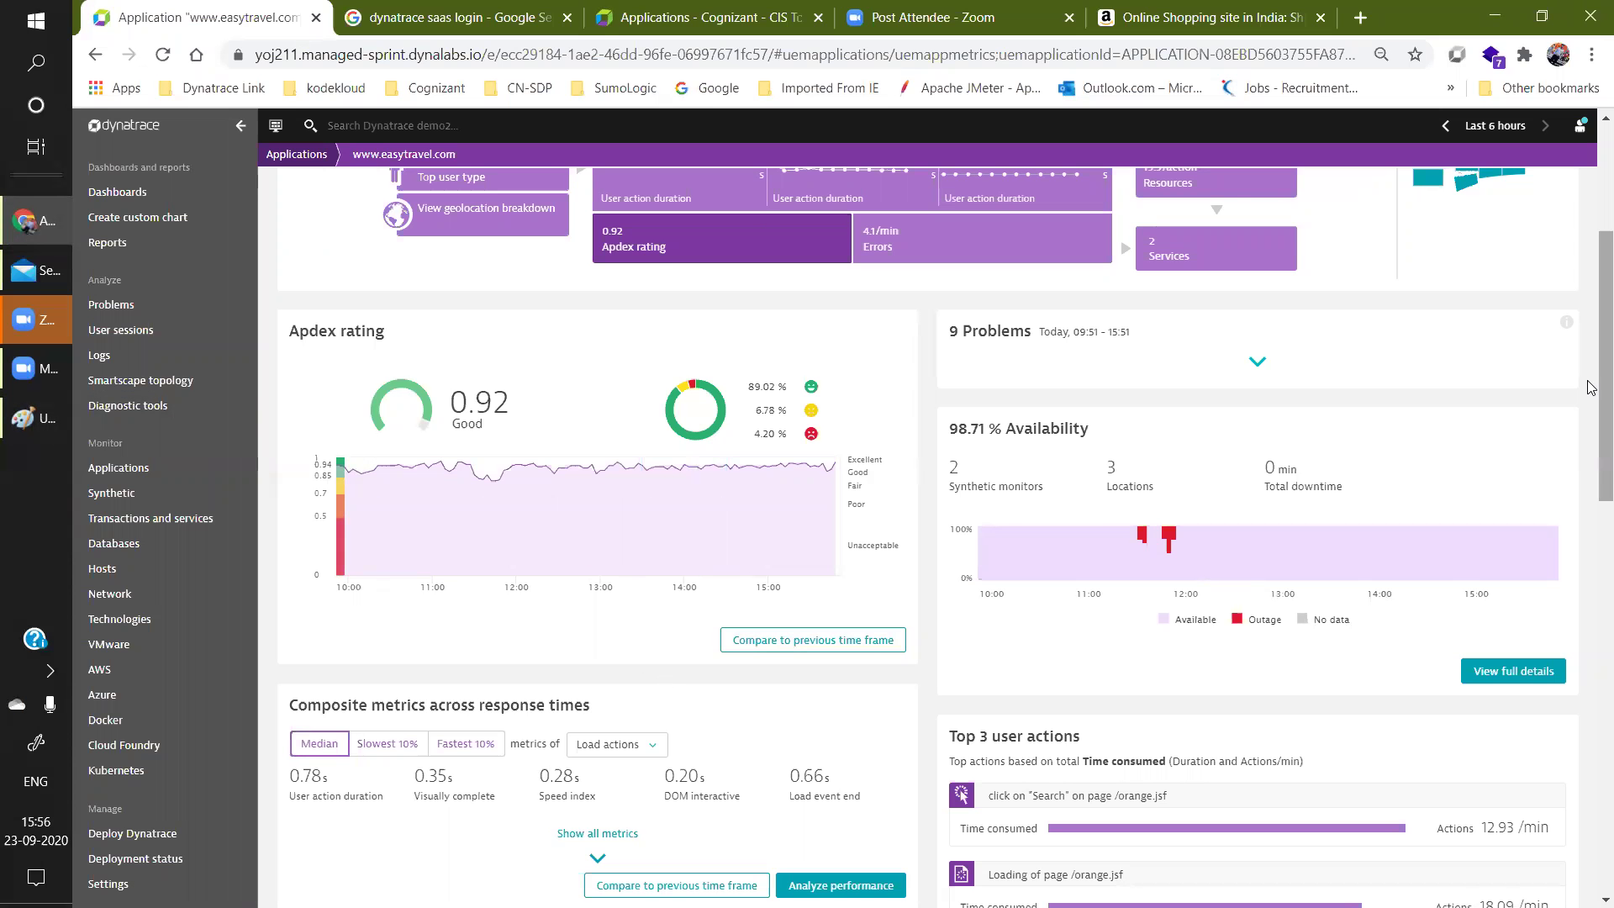
{"action": "left_click_drag", "start_coordinate": [1591, 380], "coordinate": [1592, 276]}
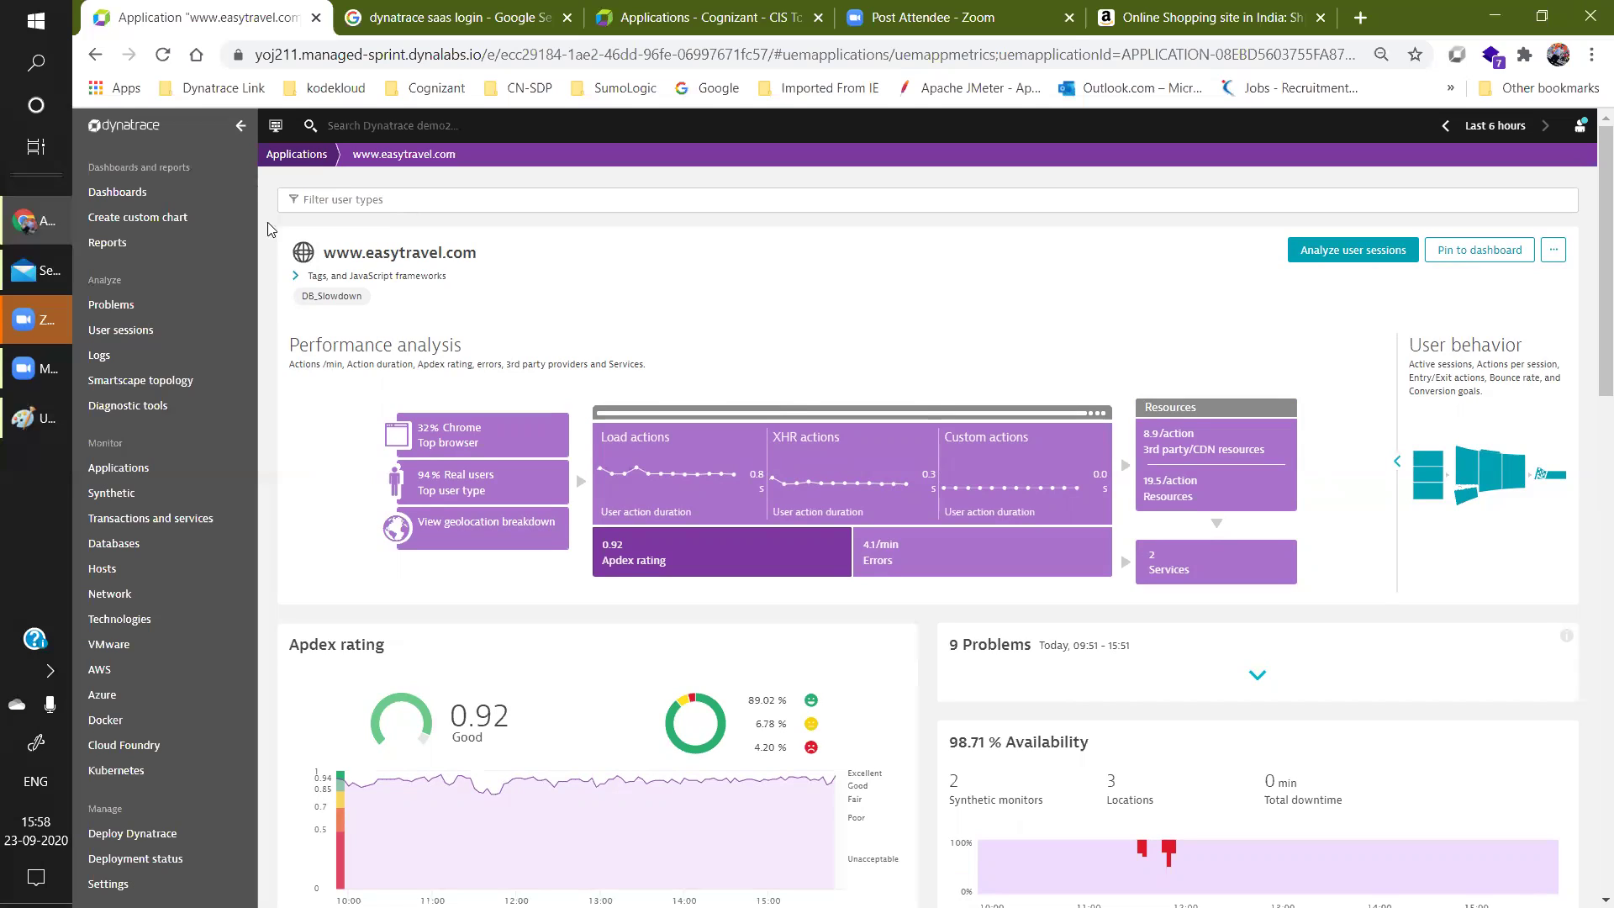
{"action": "left_click", "coordinate": [38, 420]}
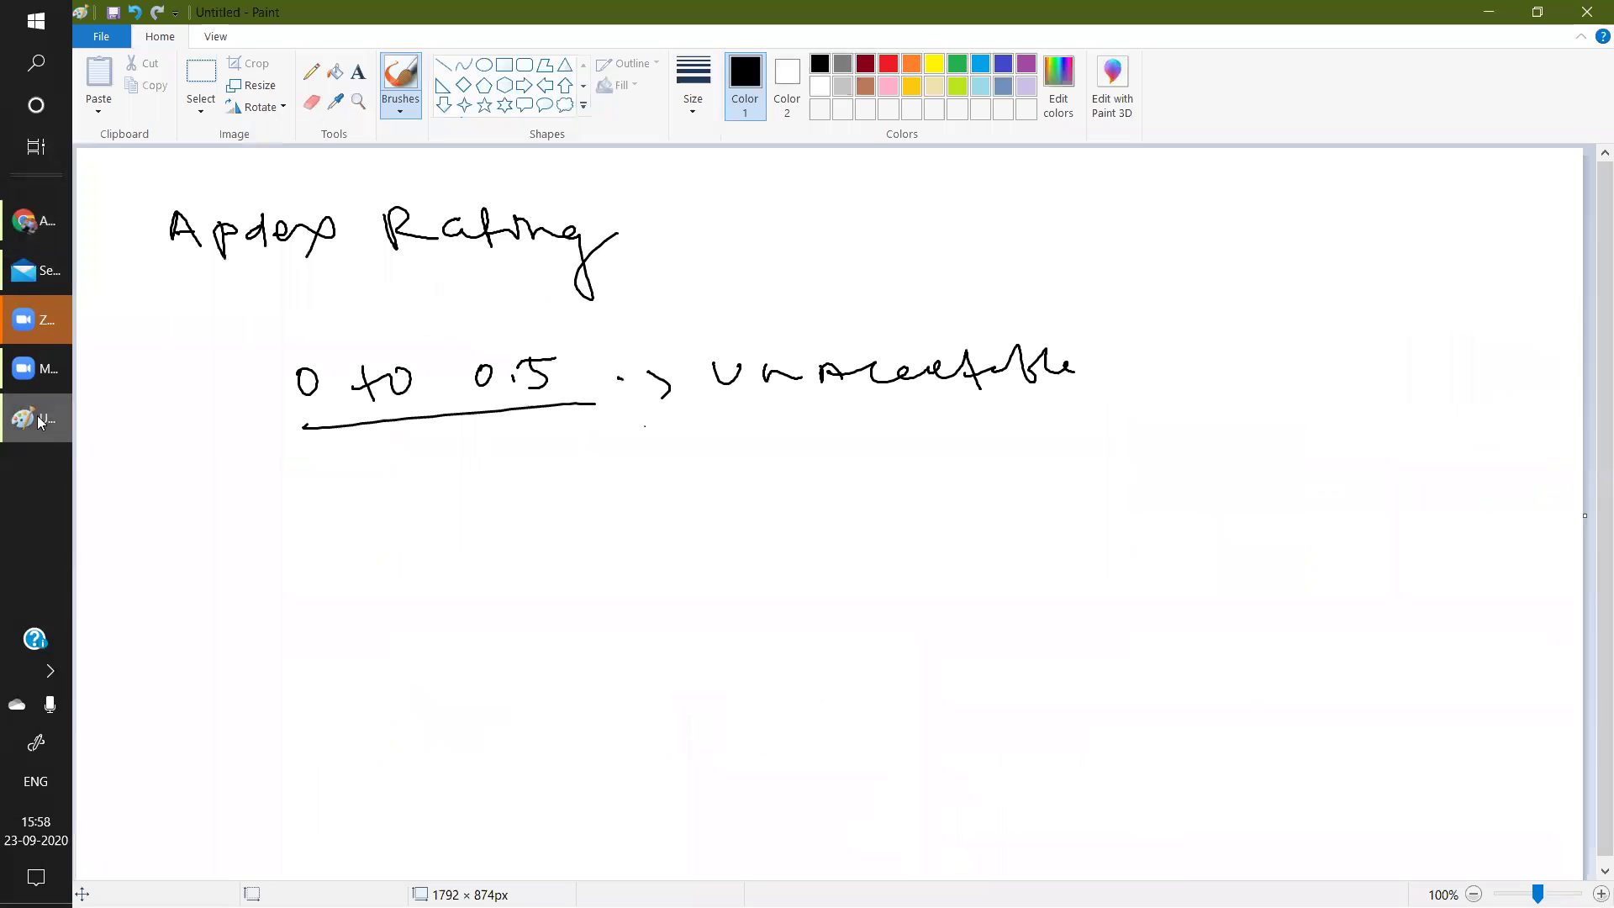
{"action": "left_click", "coordinate": [37, 421]}
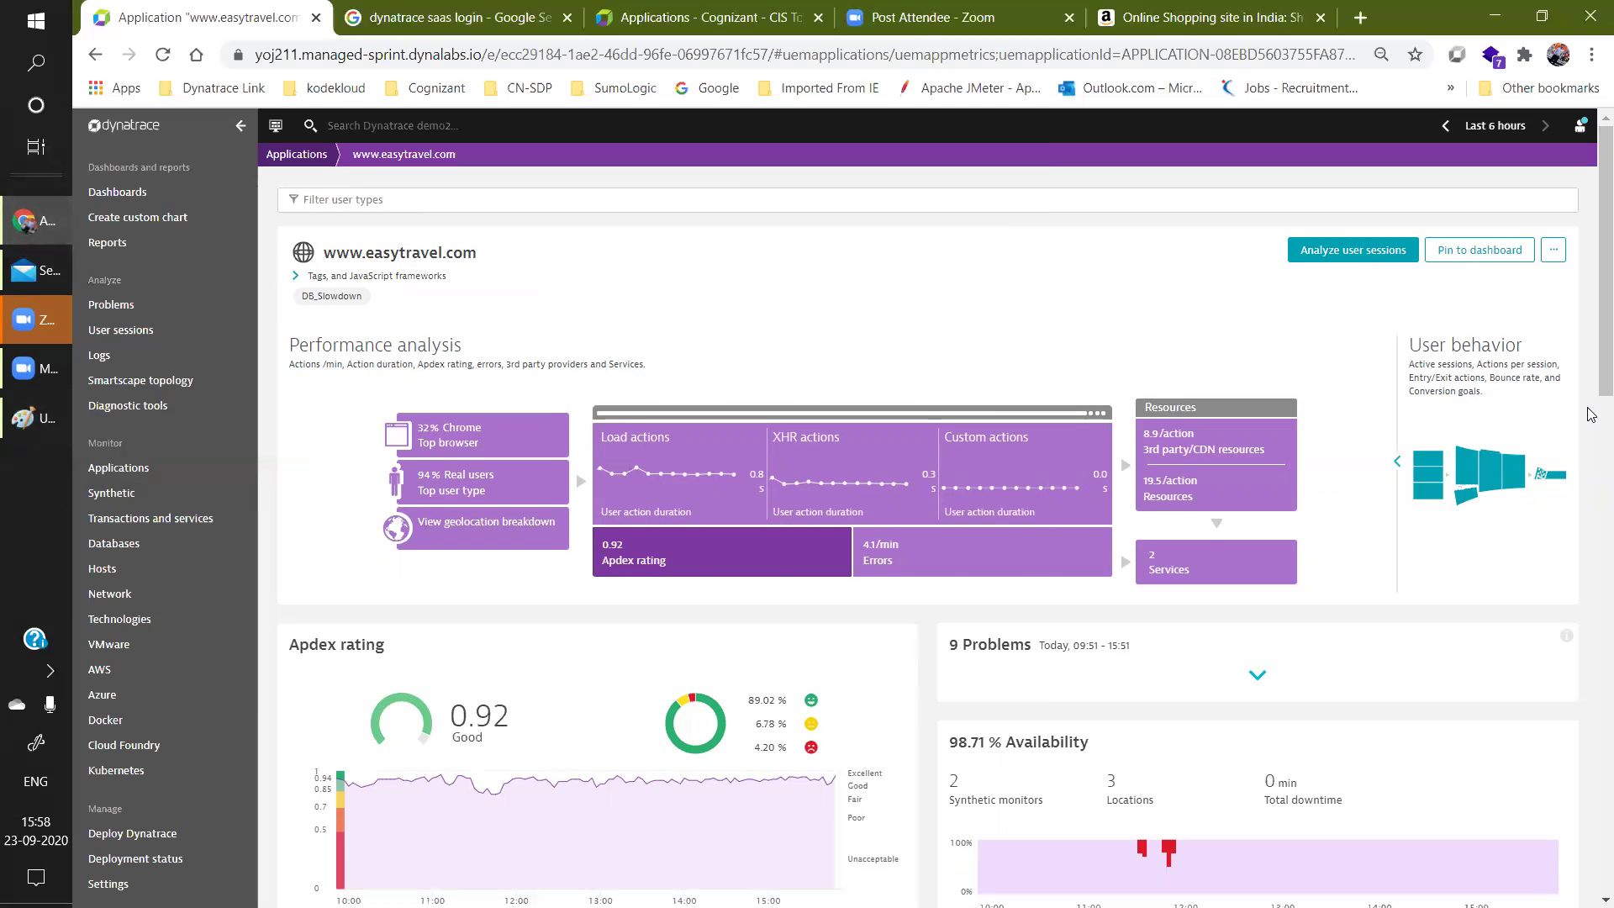
{"action": "scroll", "coordinate": [1591, 291], "scroll_direction": "down", "scroll_amount": 2}
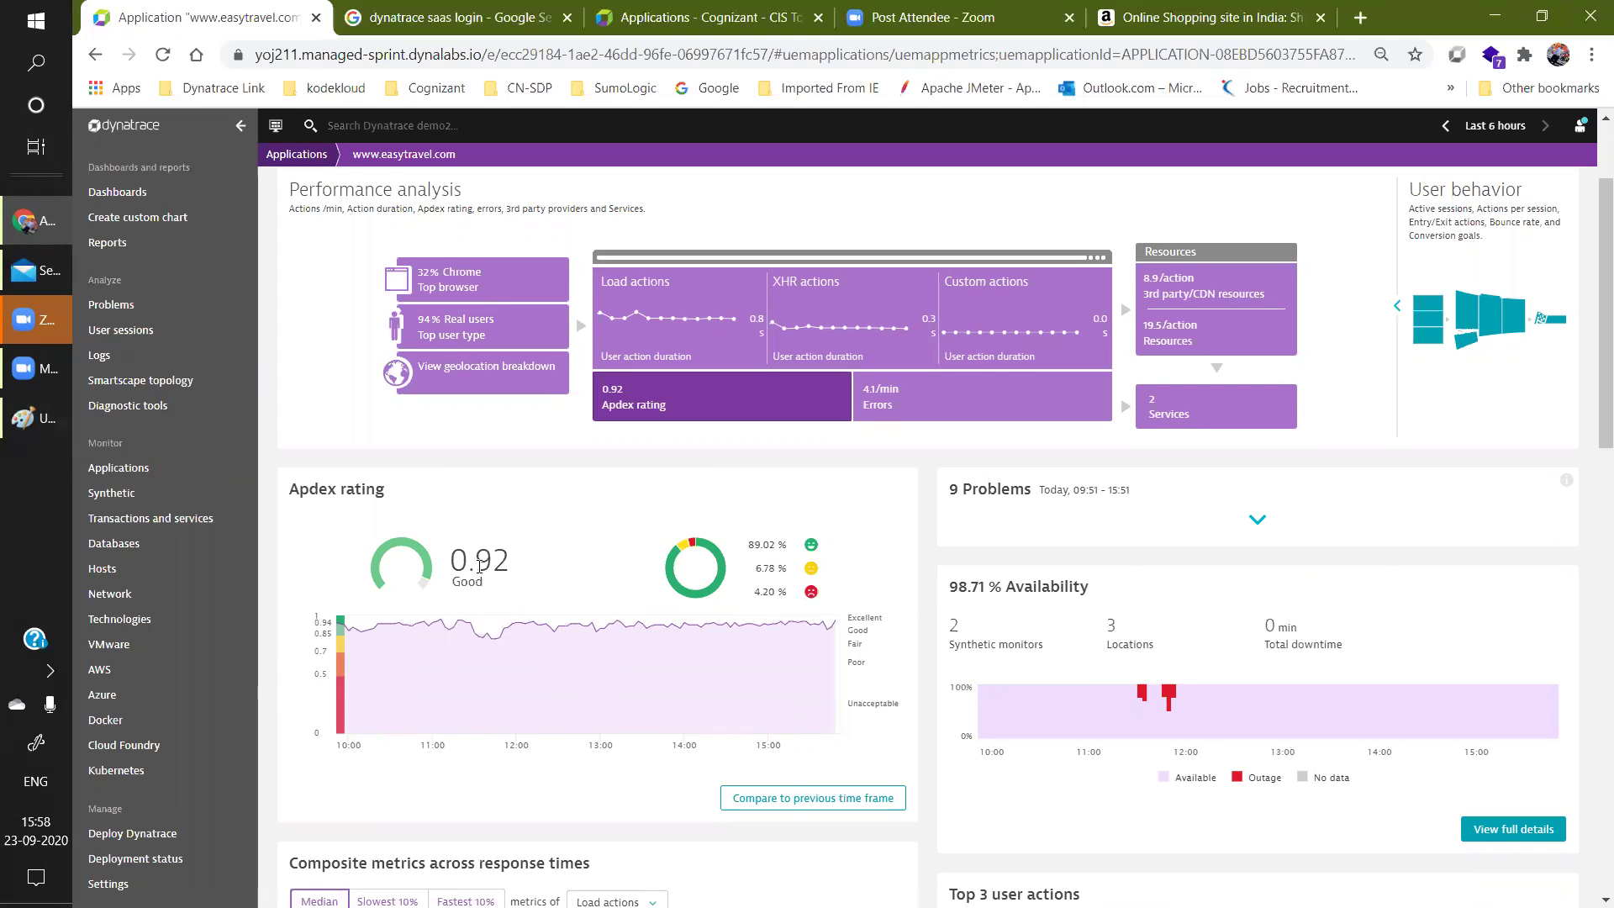
{"action": "mouse_move", "coordinate": [341, 637]}
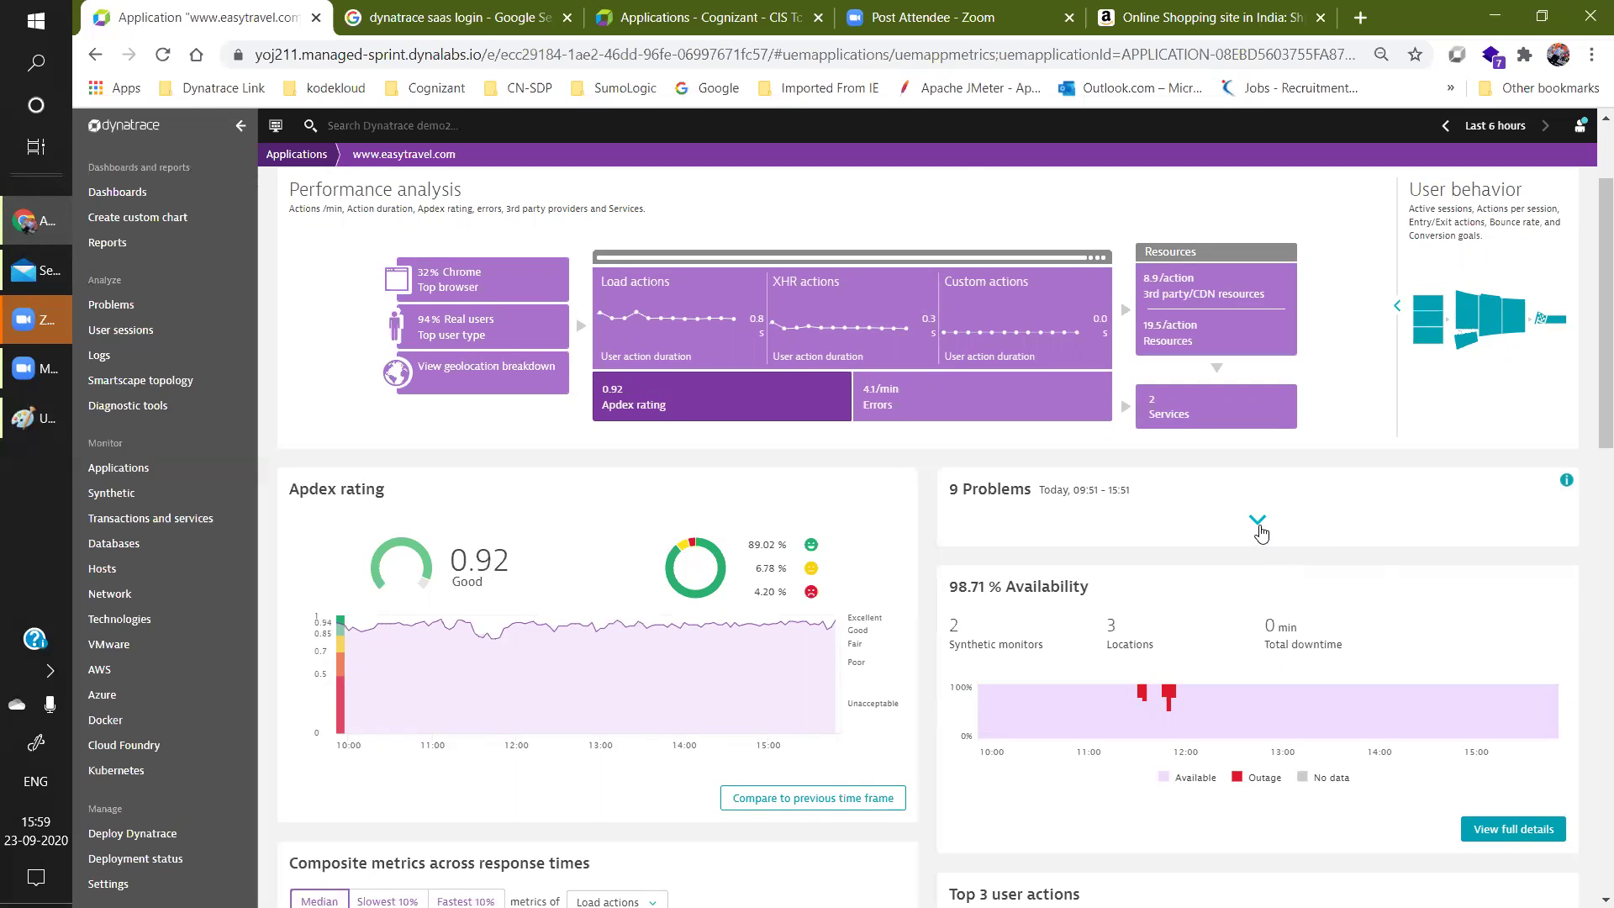
{"action": "left_click", "coordinate": [1258, 530]}
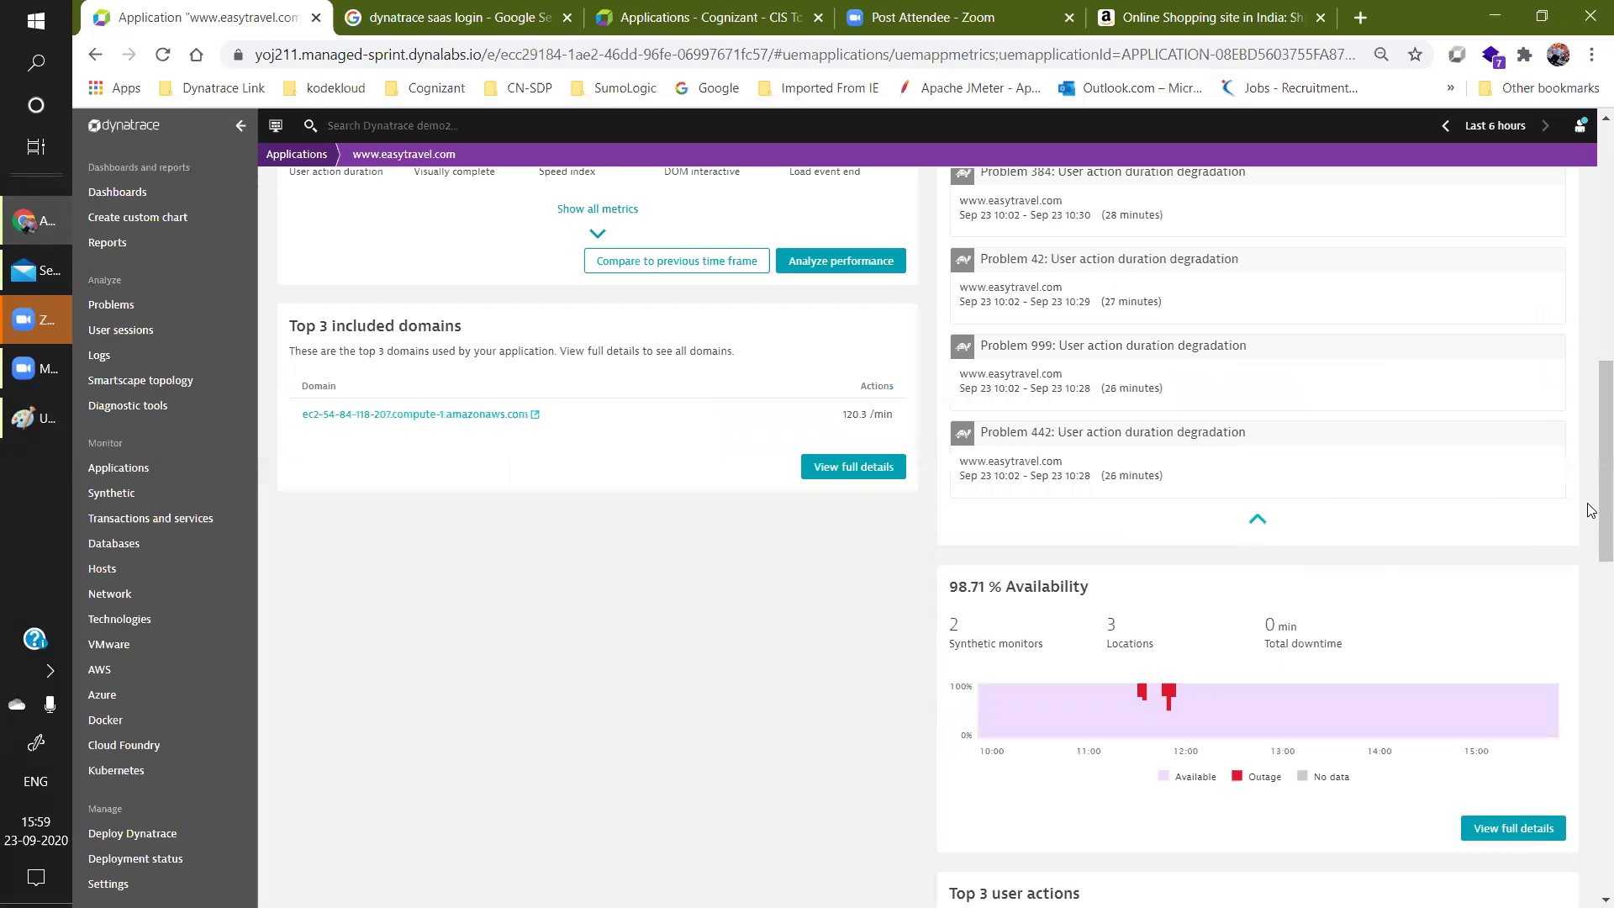
{"action": "scroll", "coordinate": [1592, 399], "scroll_direction": "up", "scroll_amount": 9}
{"action": "scroll", "coordinate": [1592, 445], "scroll_direction": "down", "scroll_amount": 6}
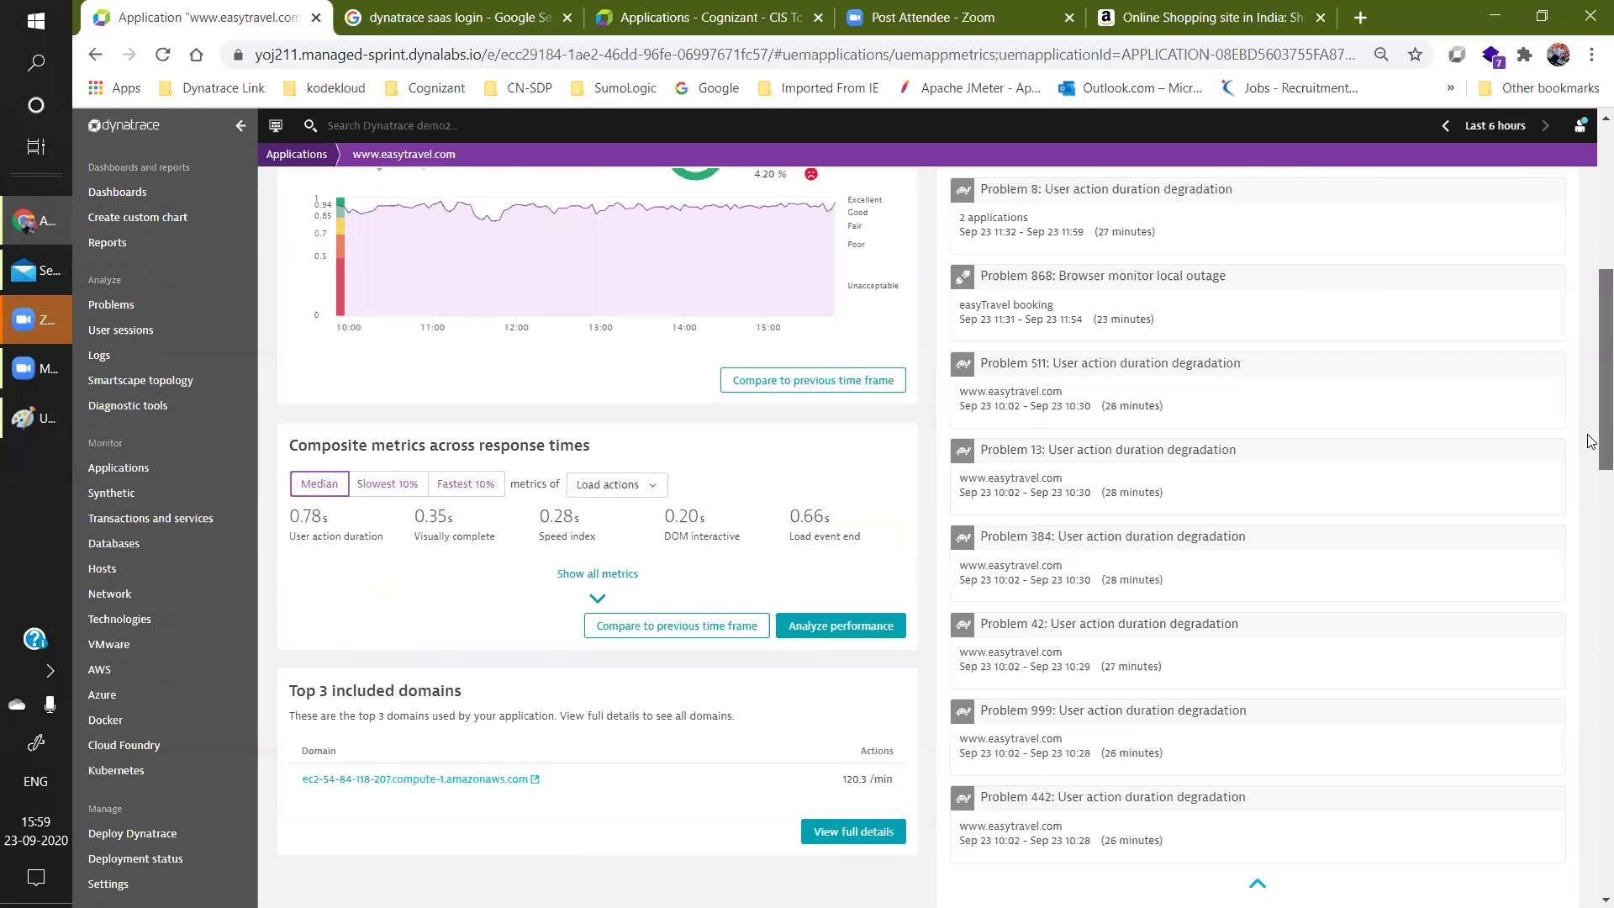
{"action": "left_click", "coordinate": [1257, 600]}
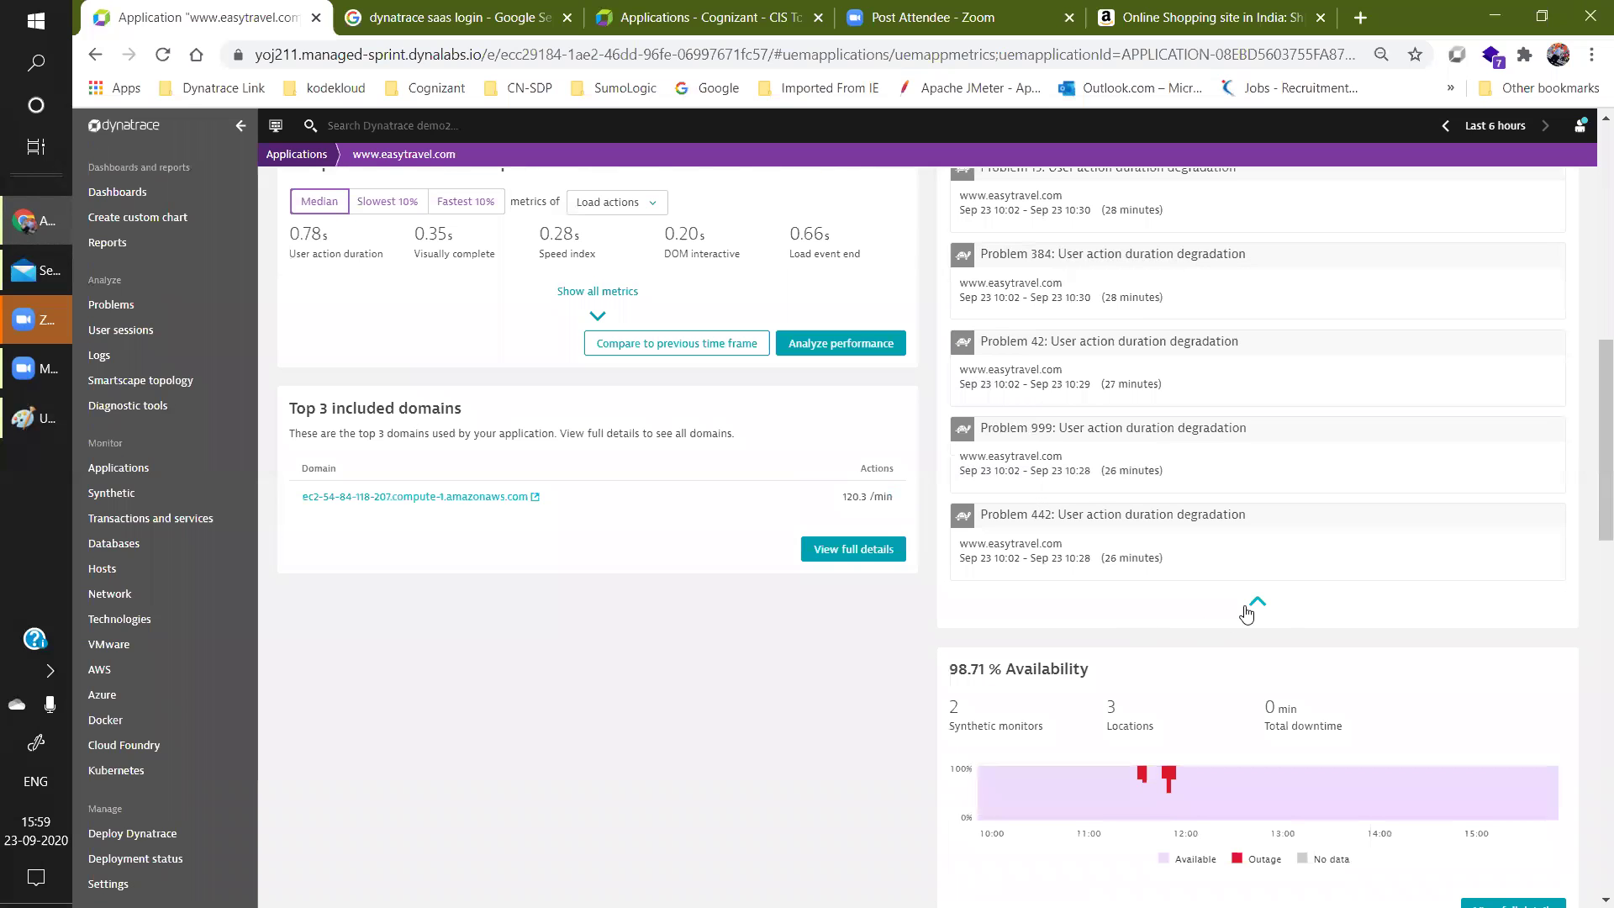
{"action": "scroll", "coordinate": [1127, 508], "scroll_direction": "down", "scroll_amount": 3}
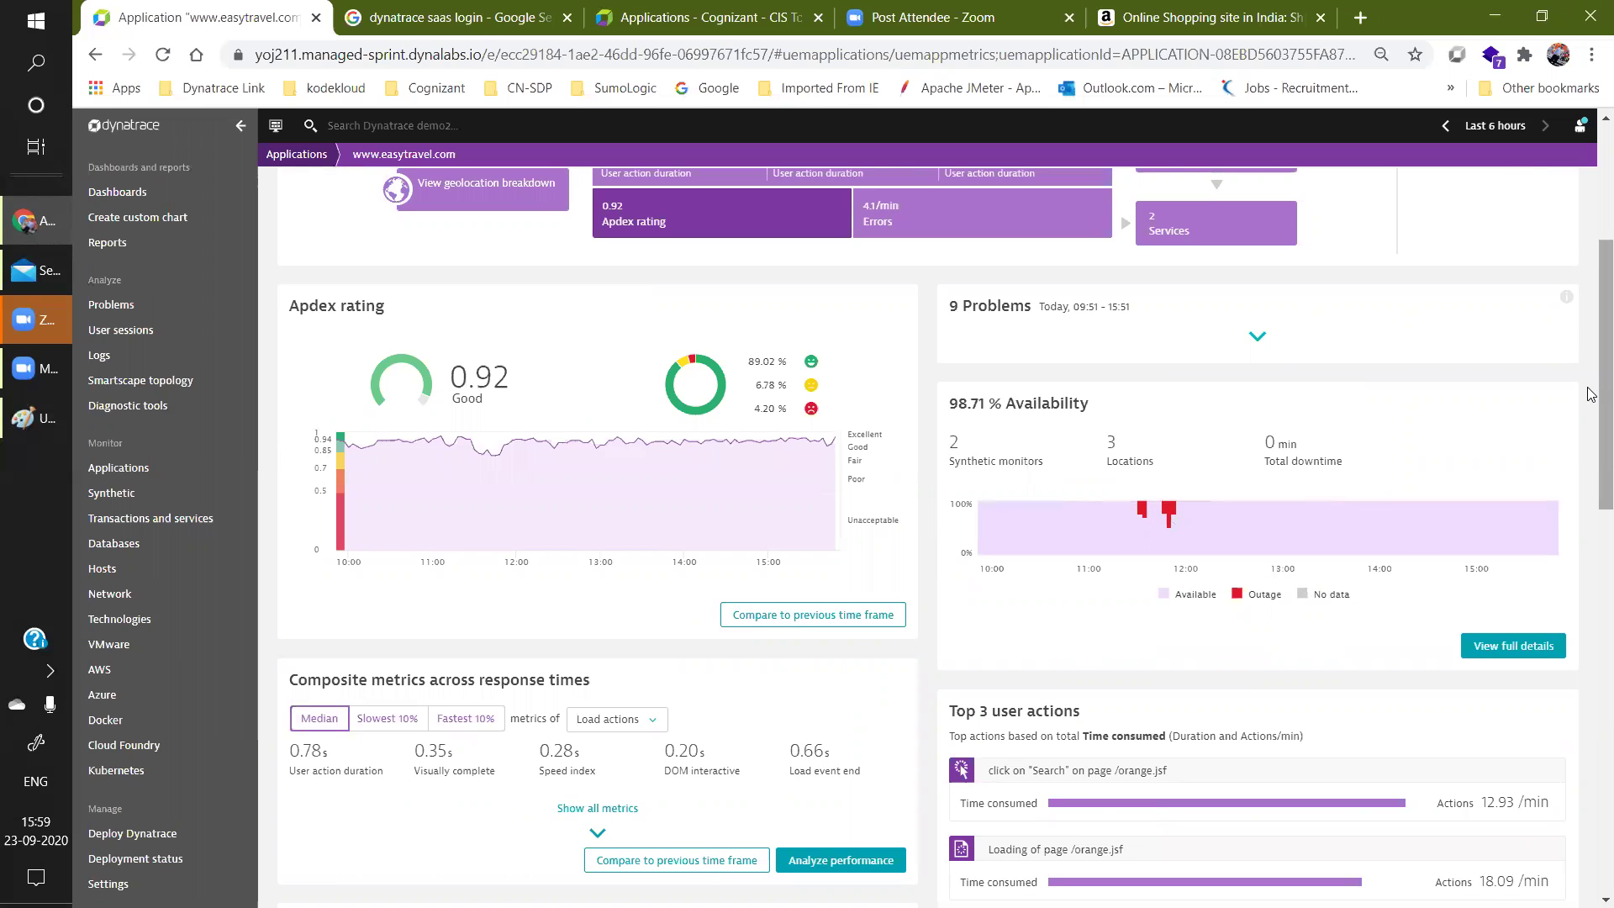
{"action": "scroll", "coordinate": [1592, 440], "scroll_direction": "down", "scroll_amount": 2}
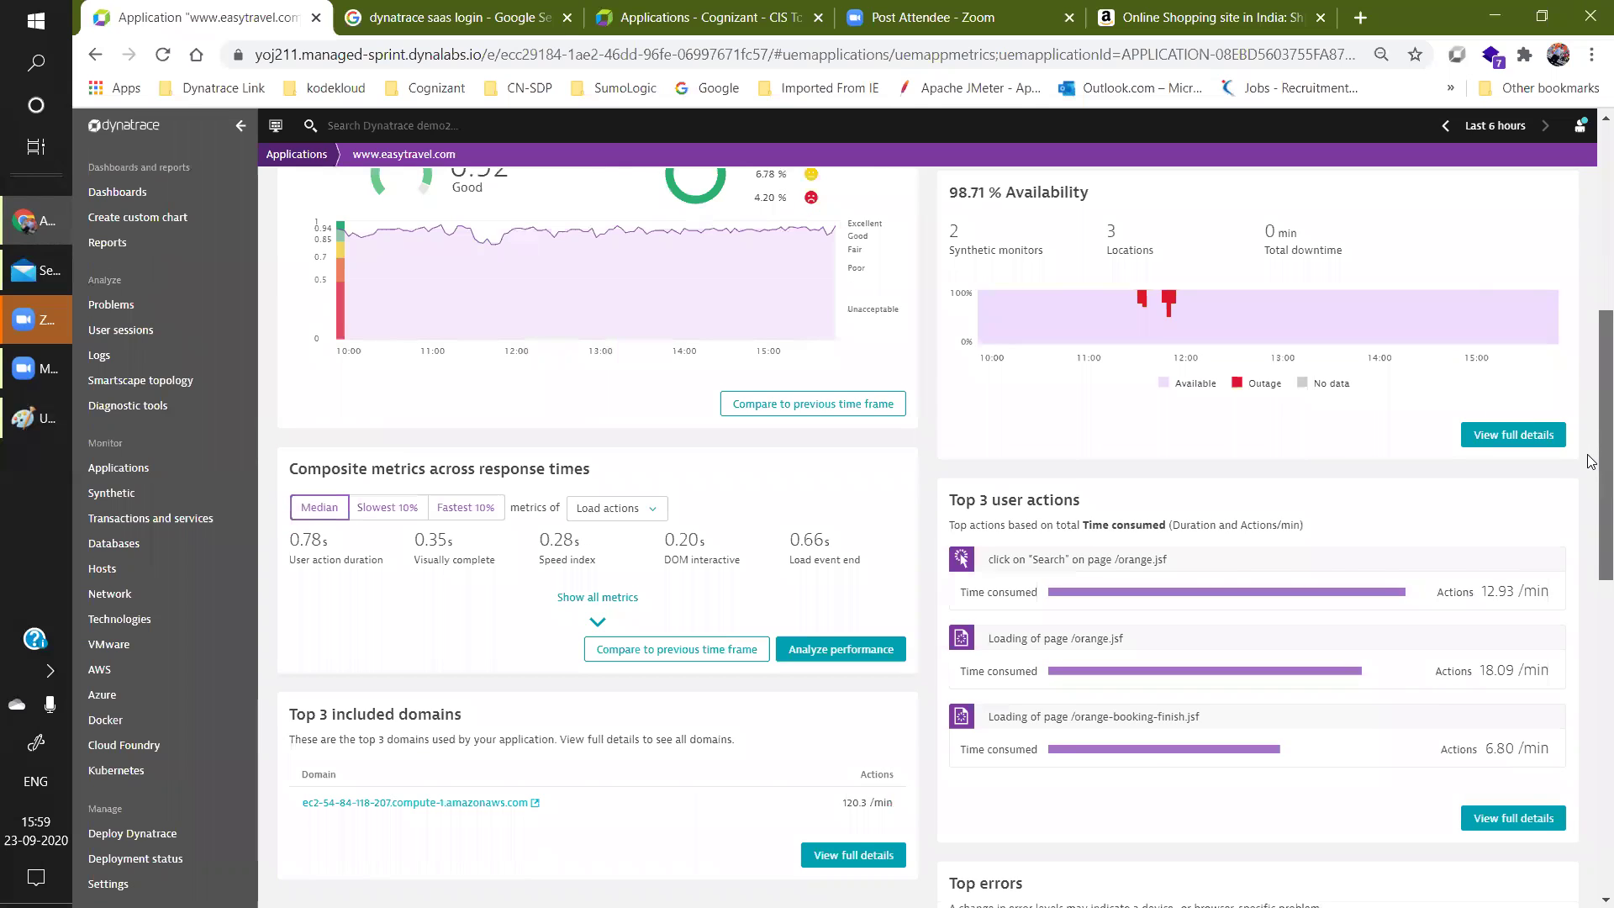
{"action": "scroll", "coordinate": [1591, 412], "scroll_direction": "up", "scroll_amount": 7}
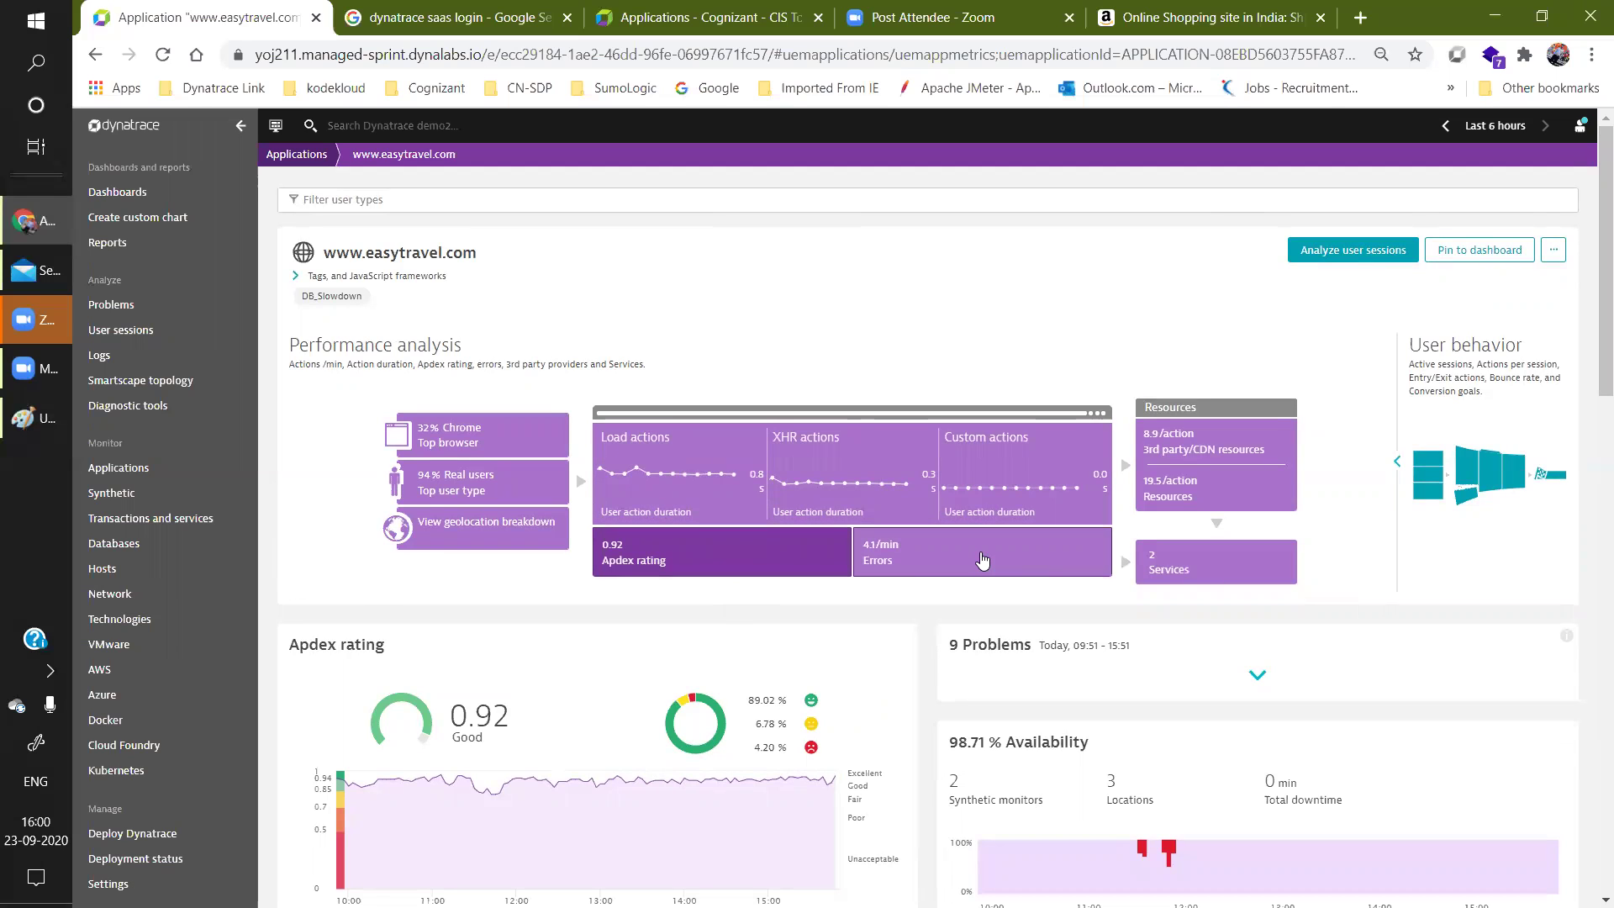
Show easytravel.com's error charts by type, user actions and origin, then go to the Amazon tab.
{"action": "left_click", "coordinate": [982, 559]}
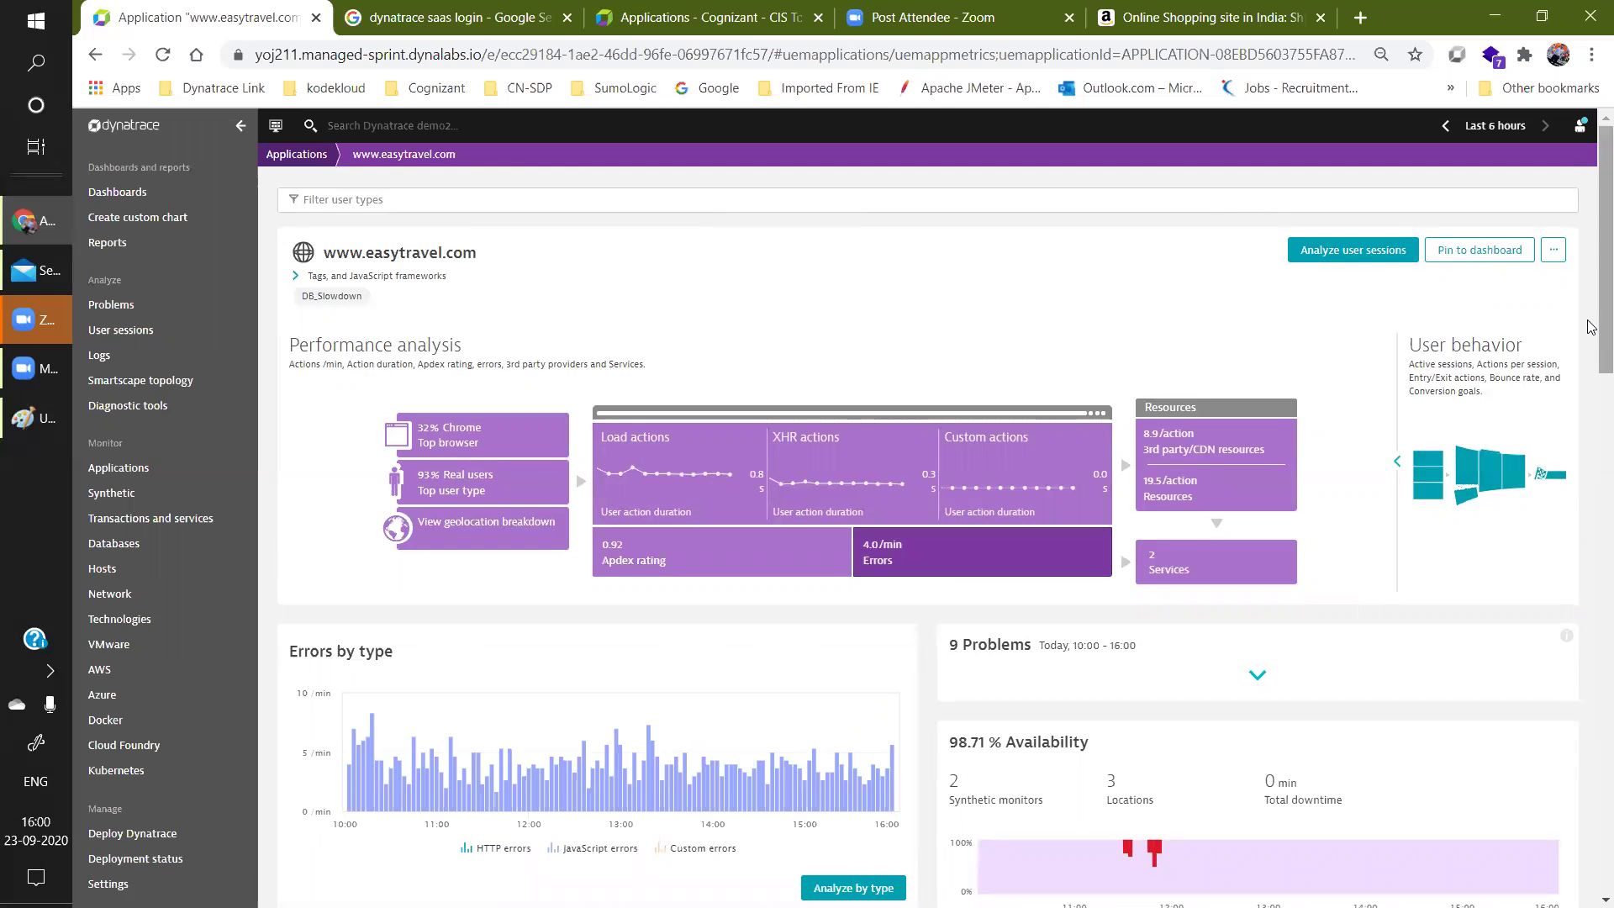
{"action": "scroll", "coordinate": [1592, 413], "scroll_direction": "down", "scroll_amount": 1}
{"action": "scroll", "coordinate": [1591, 413], "scroll_direction": "down", "scroll_amount": 3}
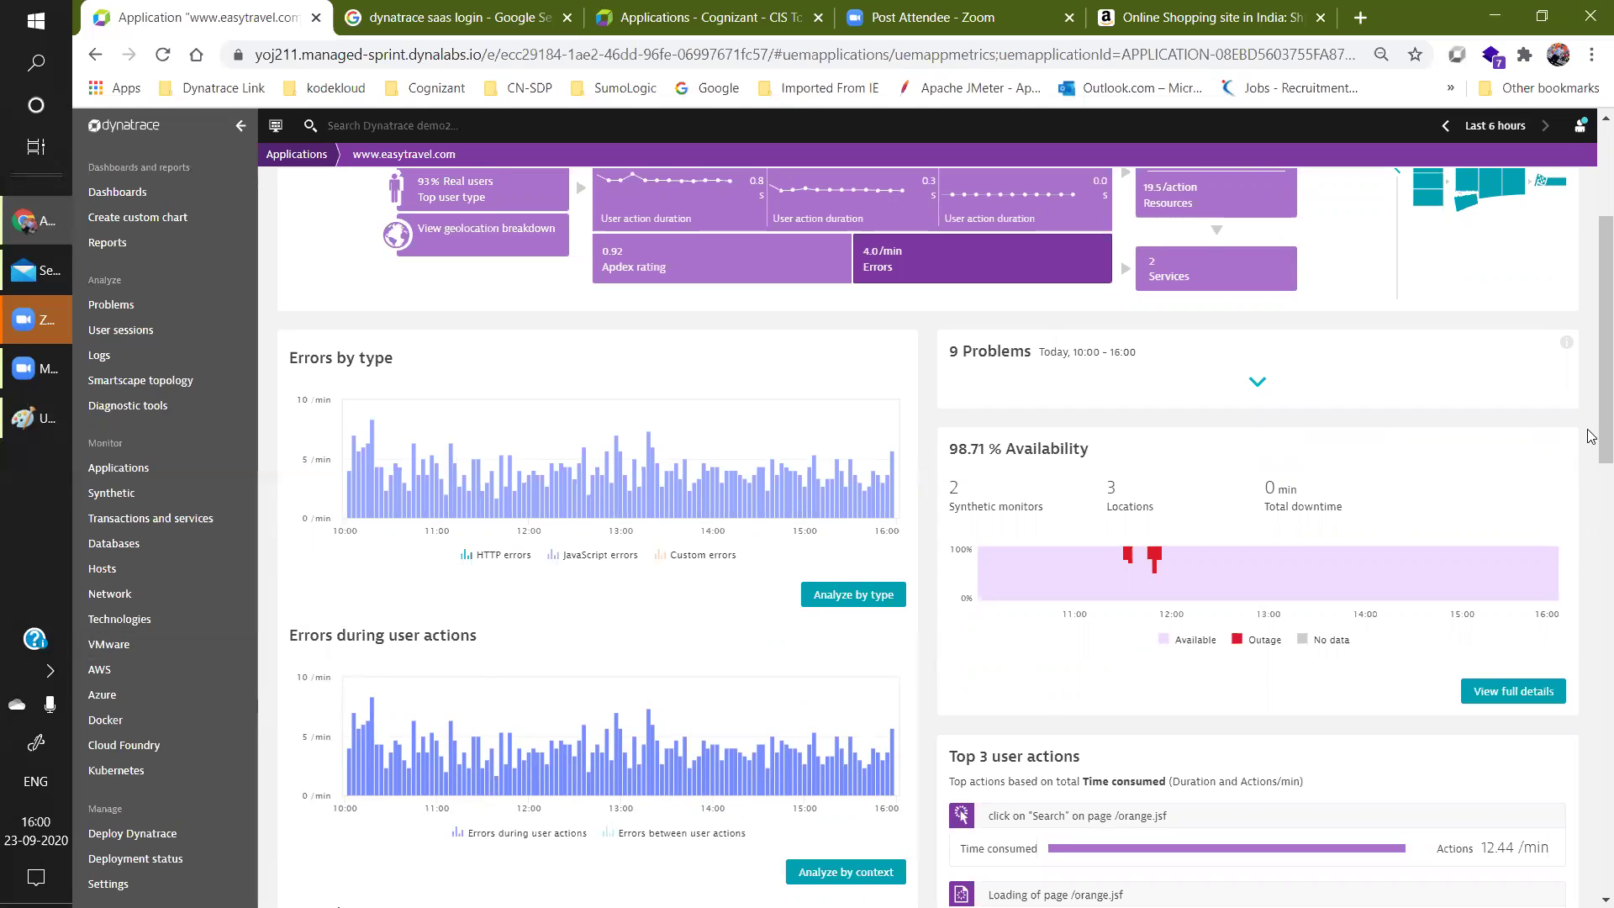
{"action": "left_click_drag", "start_coordinate": [1592, 411], "coordinate": [1592, 530]}
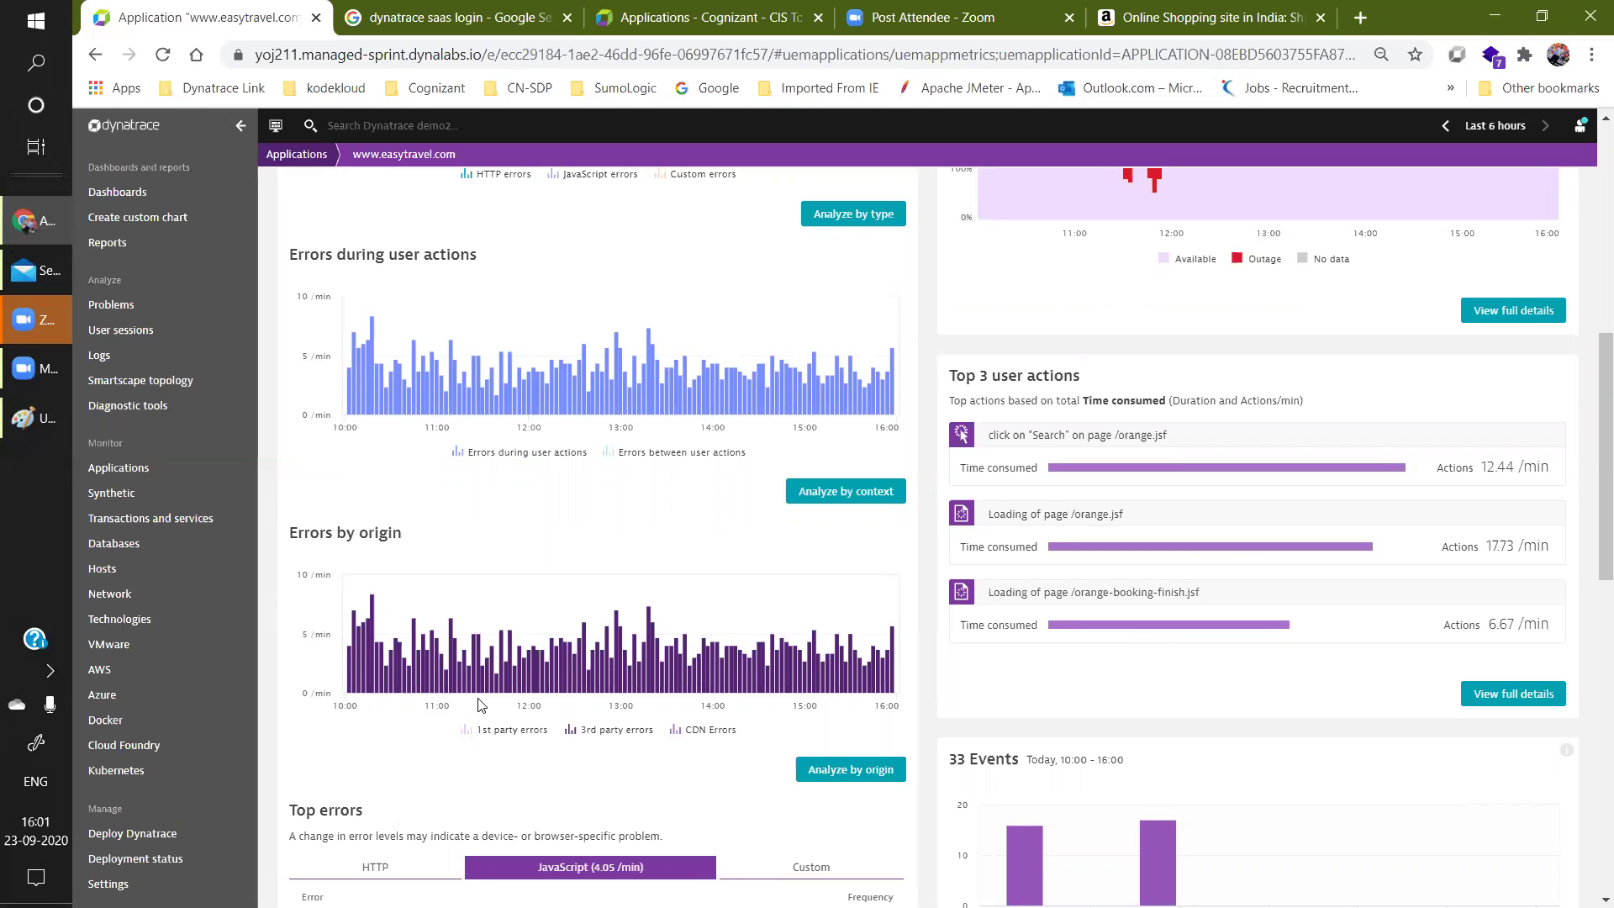
{"action": "left_click", "coordinate": [1211, 10]}
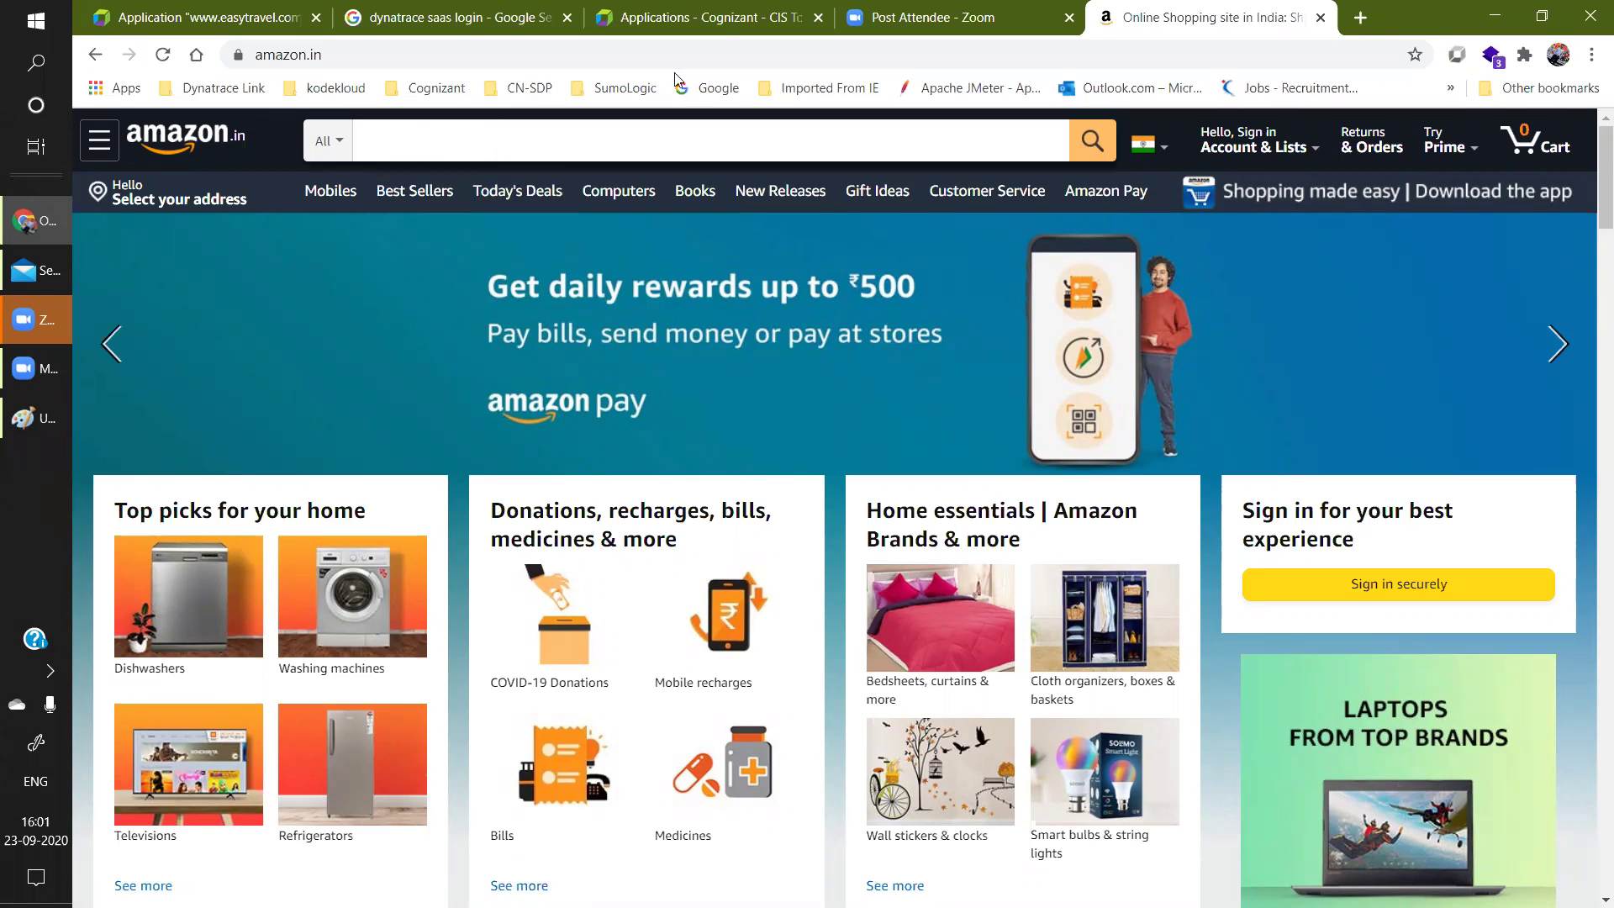
Cycle through the Zoom, Cognizant and Google search tabs, then bring the Paint Apdex notes forward.
{"action": "left_click", "coordinate": [921, 17]}
{"action": "left_click", "coordinate": [638, 15]}
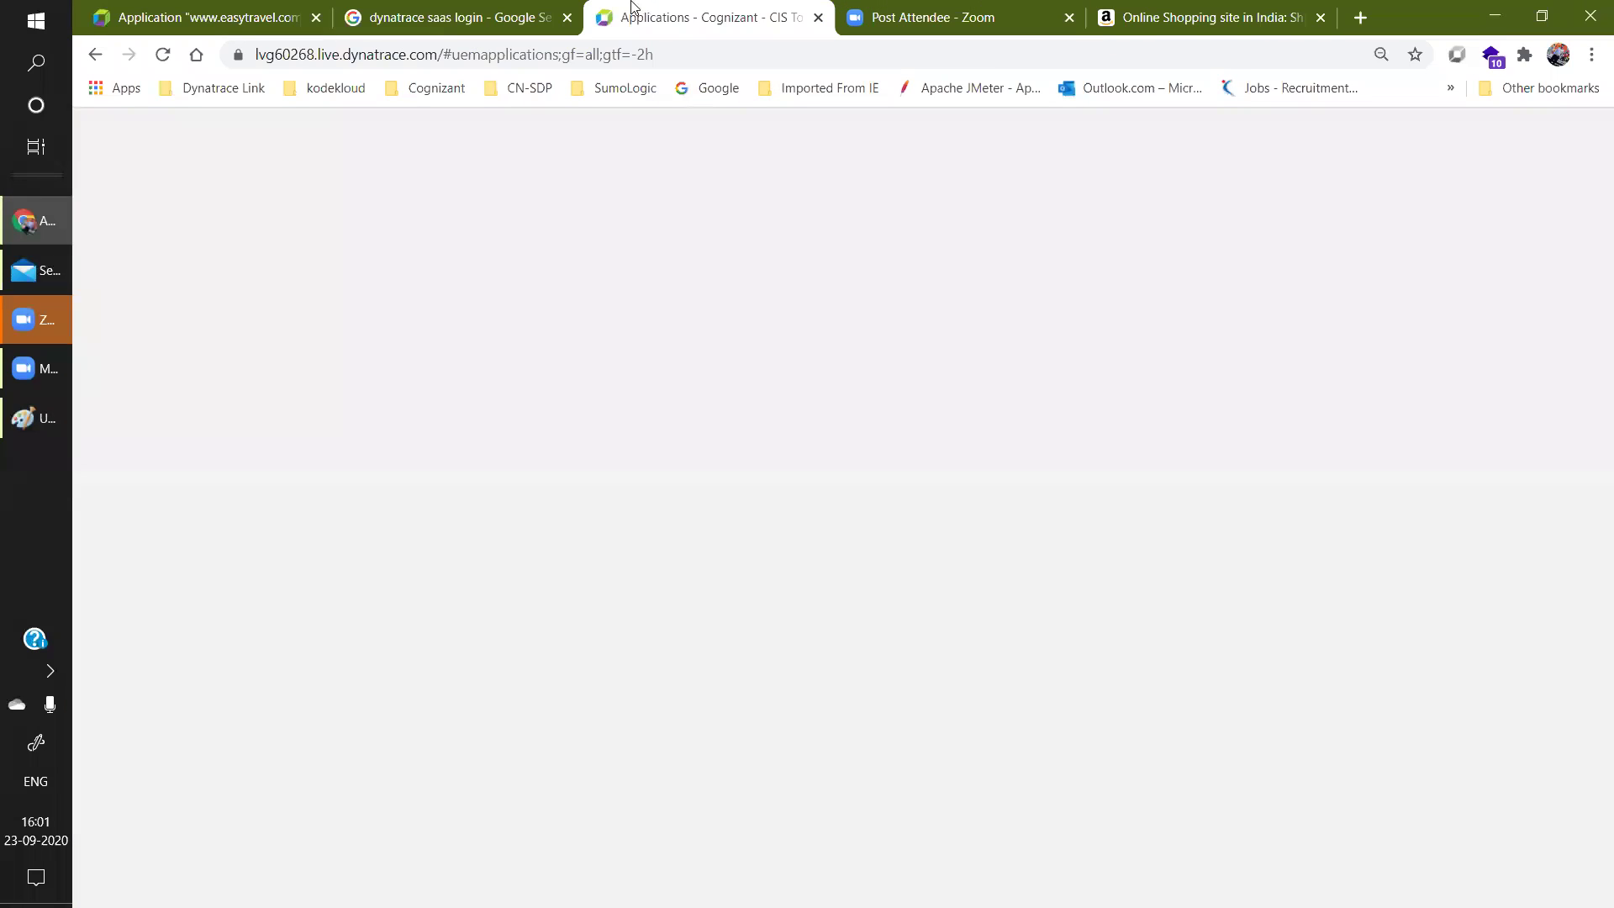
{"action": "left_click", "coordinate": [463, 10]}
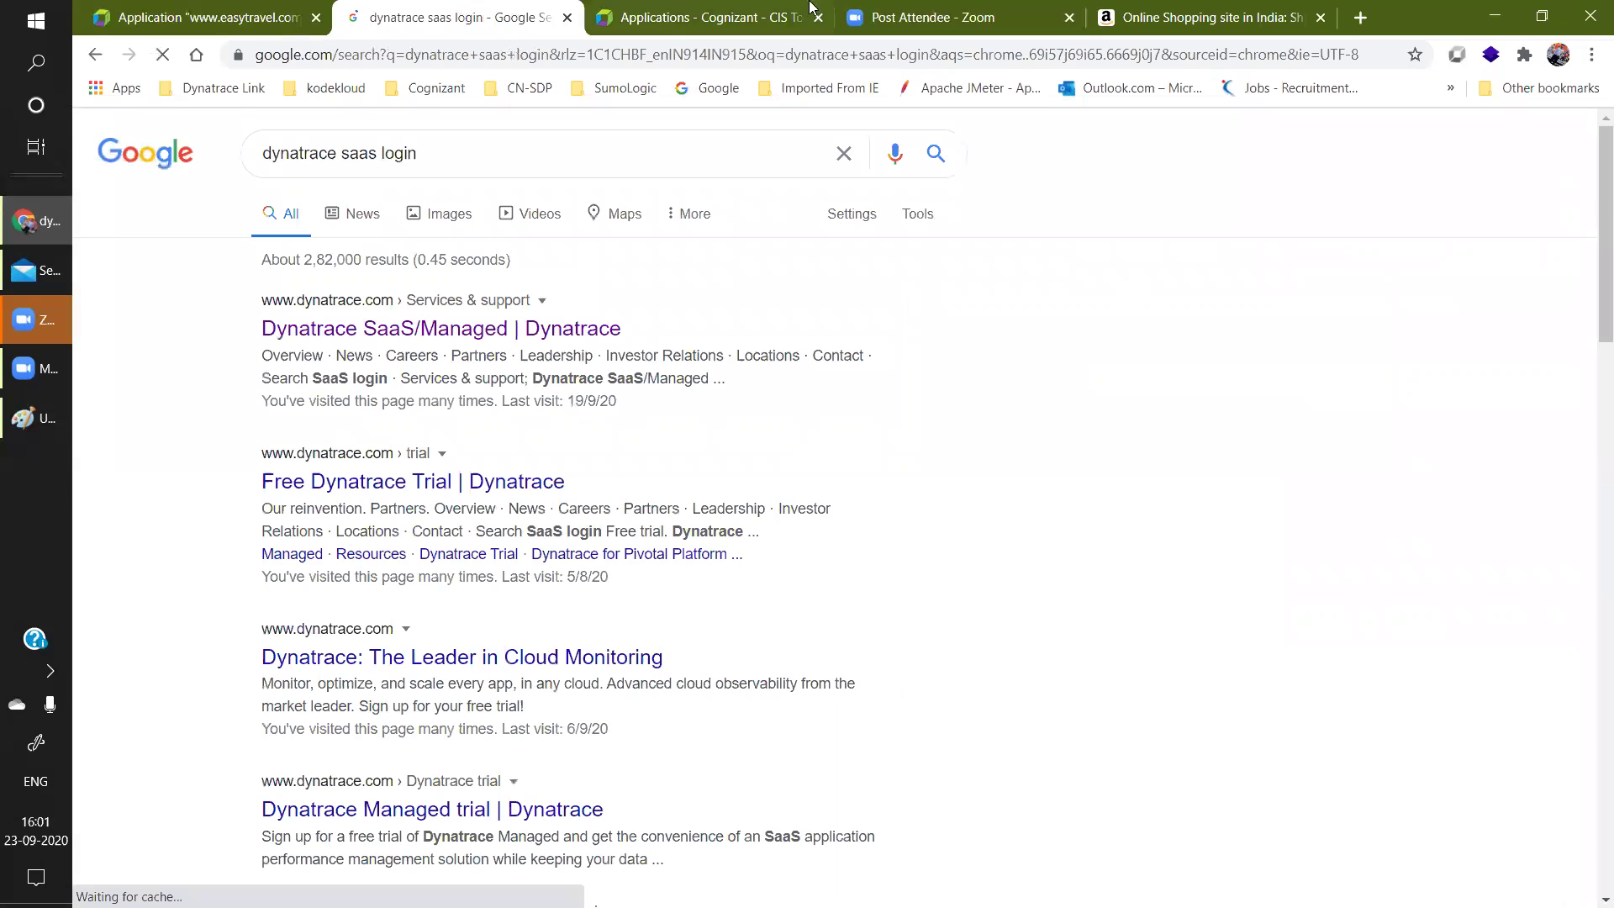
{"action": "left_click", "coordinate": [971, 16]}
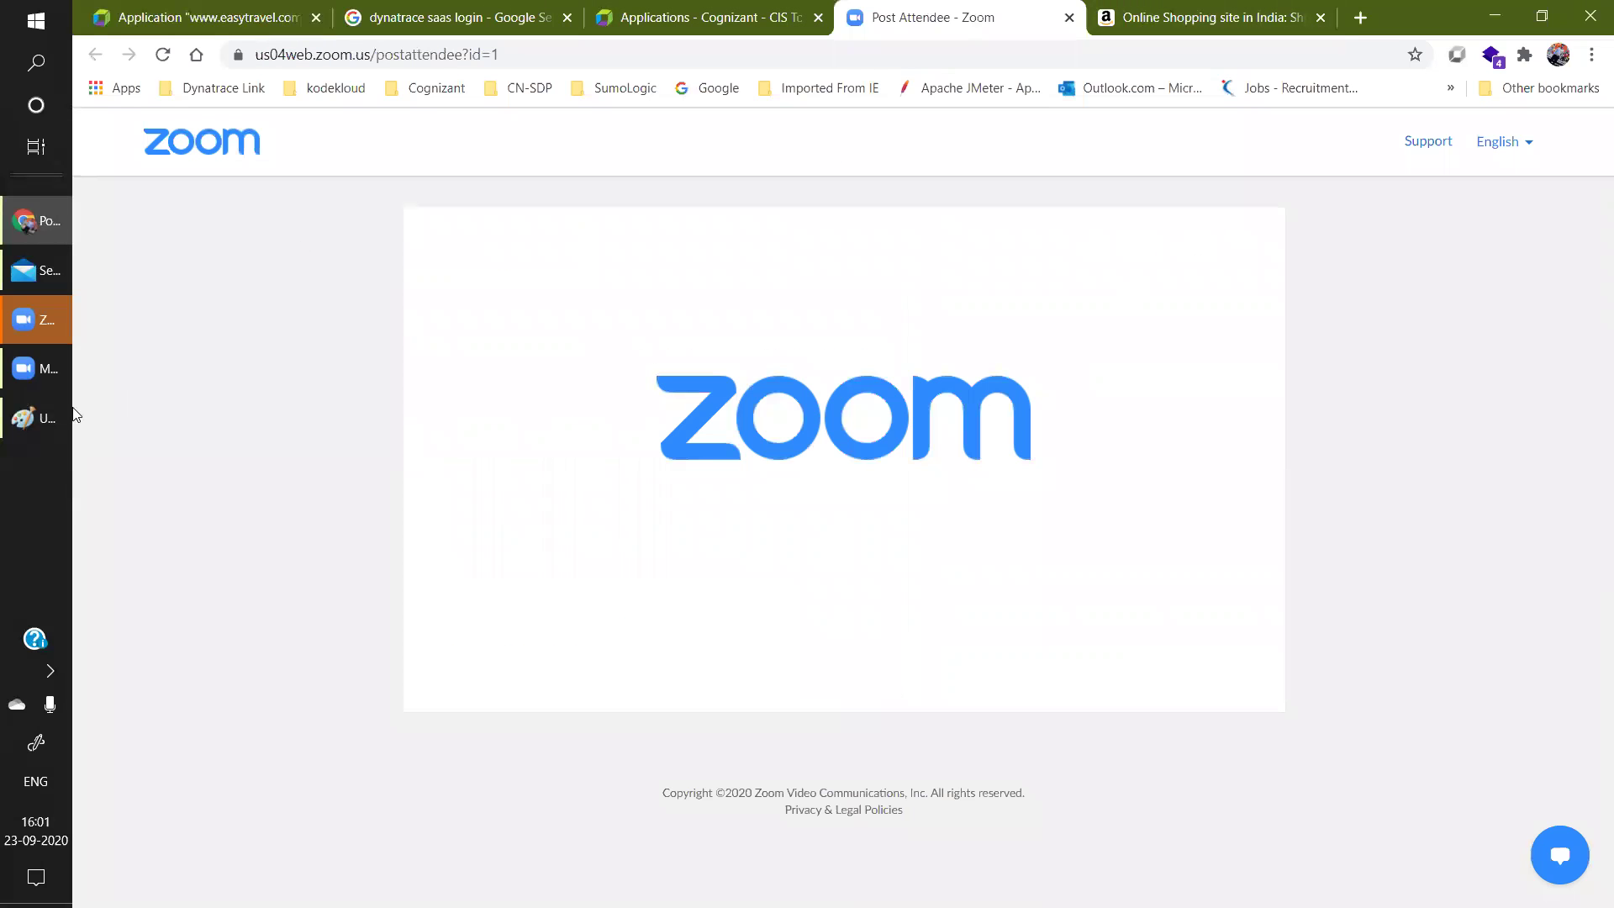
{"action": "left_click", "coordinate": [41, 417]}
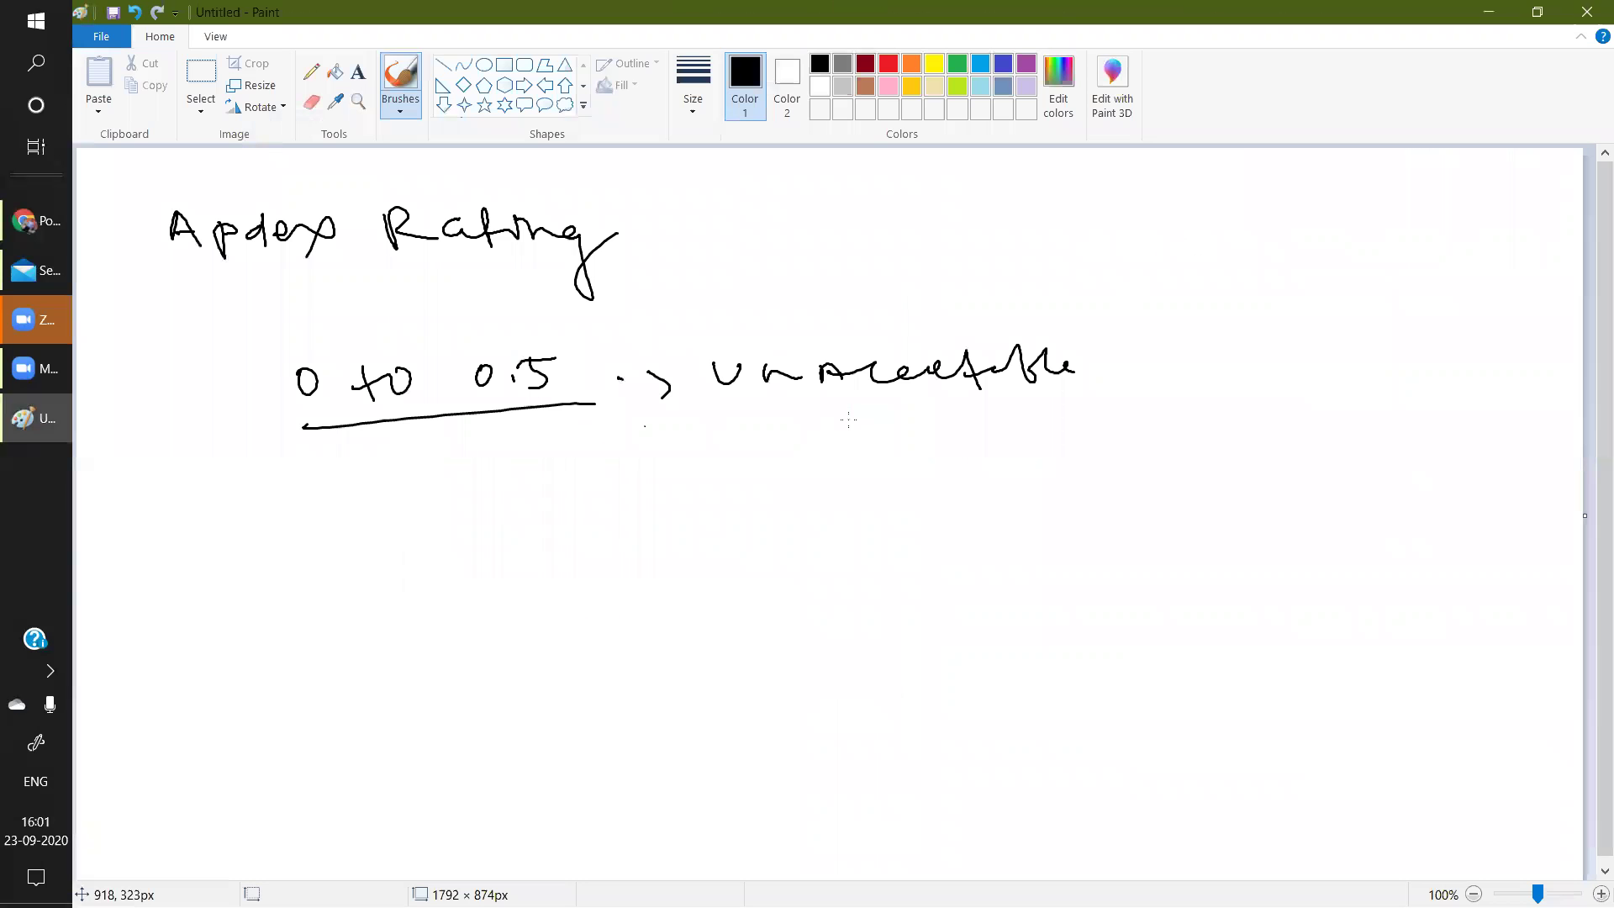
Beside Unacceptable, handwrite an underlined label with a down arrow beneath it.
{"action": "left_click_drag", "start_coordinate": [1218, 330], "coordinate": [1197, 370]}
{"action": "left_click_drag", "start_coordinate": [1249, 328], "coordinate": [1252, 380]}
{"action": "left_click_drag", "start_coordinate": [1253, 336], "coordinate": [1261, 383]}
{"action": "left_click_drag", "start_coordinate": [1318, 328], "coordinate": [1319, 375]}
{"action": "mouse_move", "coordinate": [1320, 345]}
{"action": "left_mouse_down"}
{"action": "mouse_move", "coordinate": [1345, 330]}
{"action": "mouse_move", "coordinate": [1347, 364]}
{"action": "left_mouse_up"}
{"action": "left_click_drag", "start_coordinate": [1180, 424], "coordinate": [1411, 382]}
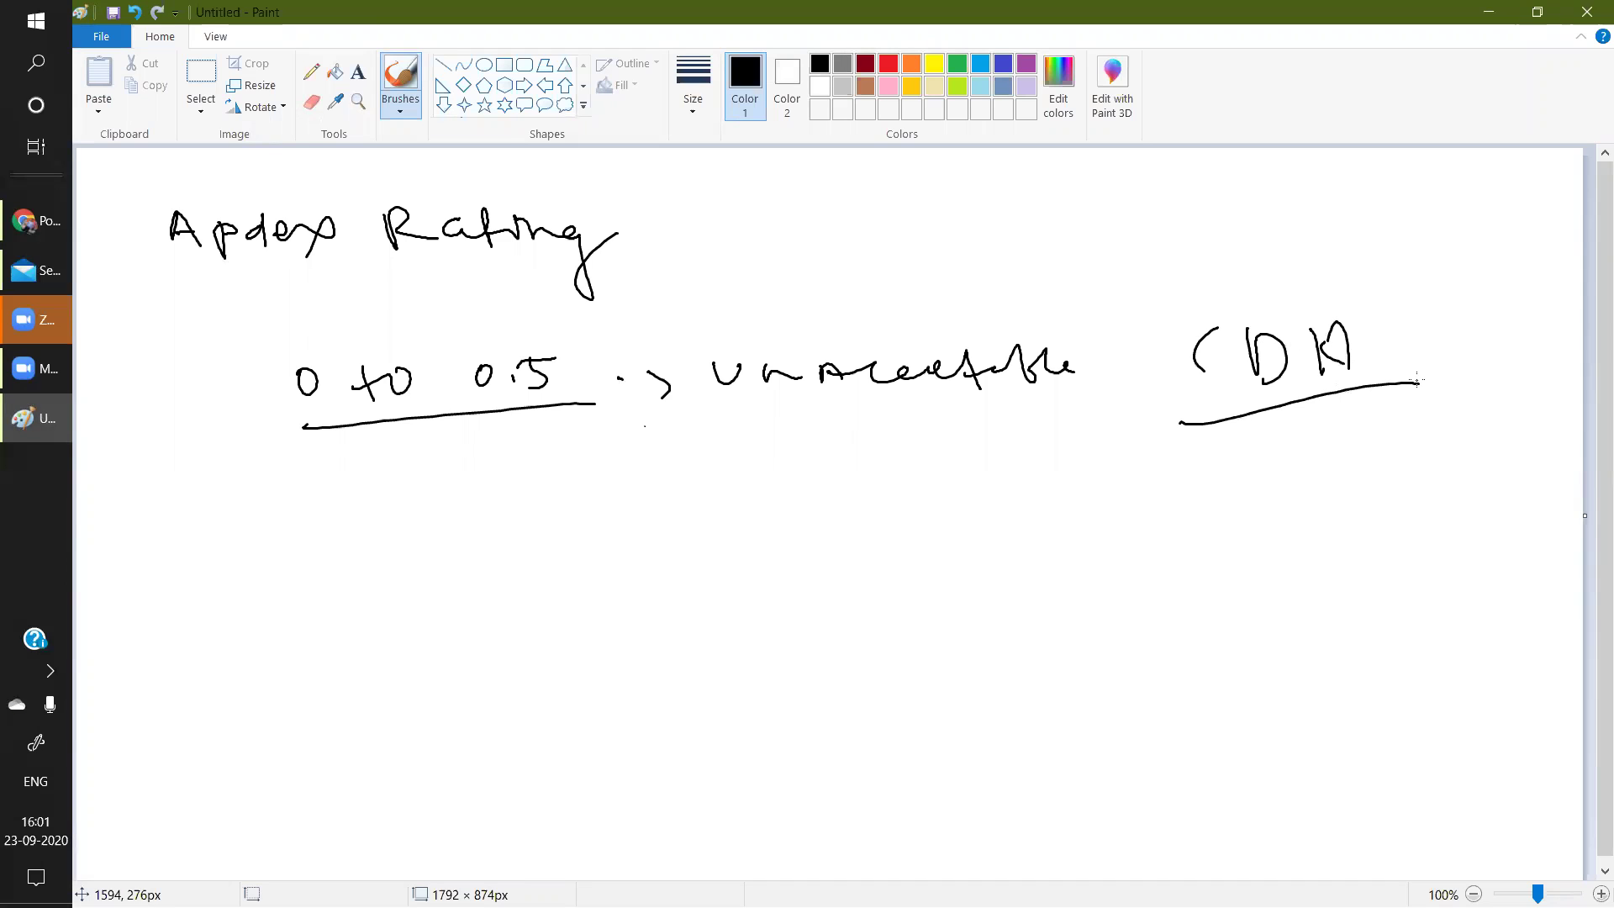
{"action": "mouse_move", "coordinate": [1280, 415]}
{"action": "left_mouse_down"}
{"action": "mouse_move", "coordinate": [1299, 479]}
{"action": "mouse_move", "coordinate": [1326, 484]}
{"action": "mouse_move", "coordinate": [1352, 460]}
{"action": "left_mouse_up"}
Below the arrow, handwrite the example names HDFC, SBI and Ind.
{"action": "mouse_move", "coordinate": [864, 579]}
{"action": "left_mouse_down"}
{"action": "mouse_move", "coordinate": [879, 619]}
{"action": "mouse_move", "coordinate": [911, 619]}
{"action": "mouse_move", "coordinate": [925, 582]}
{"action": "mouse_move", "coordinate": [935, 604]}
{"action": "left_mouse_up"}
{"action": "mouse_move", "coordinate": [989, 545]}
{"action": "left_mouse_down"}
{"action": "mouse_move", "coordinate": [1006, 570]}
{"action": "mouse_move", "coordinate": [1066, 544]}
{"action": "left_mouse_up"}
{"action": "left_click_drag", "start_coordinate": [1132, 612], "coordinate": [1140, 686]}
{"action": "left_click", "coordinate": [1163, 633]}
{"action": "mouse_move", "coordinate": [1177, 629]}
{"action": "left_mouse_down"}
{"action": "mouse_move", "coordinate": [1189, 649]}
{"action": "mouse_move", "coordinate": [1215, 633]}
{"action": "mouse_move", "coordinate": [1204, 658]}
{"action": "left_mouse_up"}
{"action": "left_click_drag", "start_coordinate": [1219, 618], "coordinate": [1253, 604]}
{"action": "mouse_move", "coordinate": [1236, 612]}
{"action": "left_mouse_down"}
{"action": "mouse_move", "coordinate": [1245, 637]}
{"action": "mouse_move", "coordinate": [1268, 622]}
{"action": "left_mouse_up"}
{"action": "left_click_drag", "start_coordinate": [1238, 603], "coordinate": [1258, 596]}
{"action": "left_click_drag", "start_coordinate": [885, 664], "coordinate": [1049, 582]}
{"action": "left_click_drag", "start_coordinate": [967, 667], "coordinate": [1078, 646]}
{"action": "left_click_drag", "start_coordinate": [1236, 692], "coordinate": [1243, 716]}
{"action": "left_click_drag", "start_coordinate": [1229, 688], "coordinate": [1351, 670]}
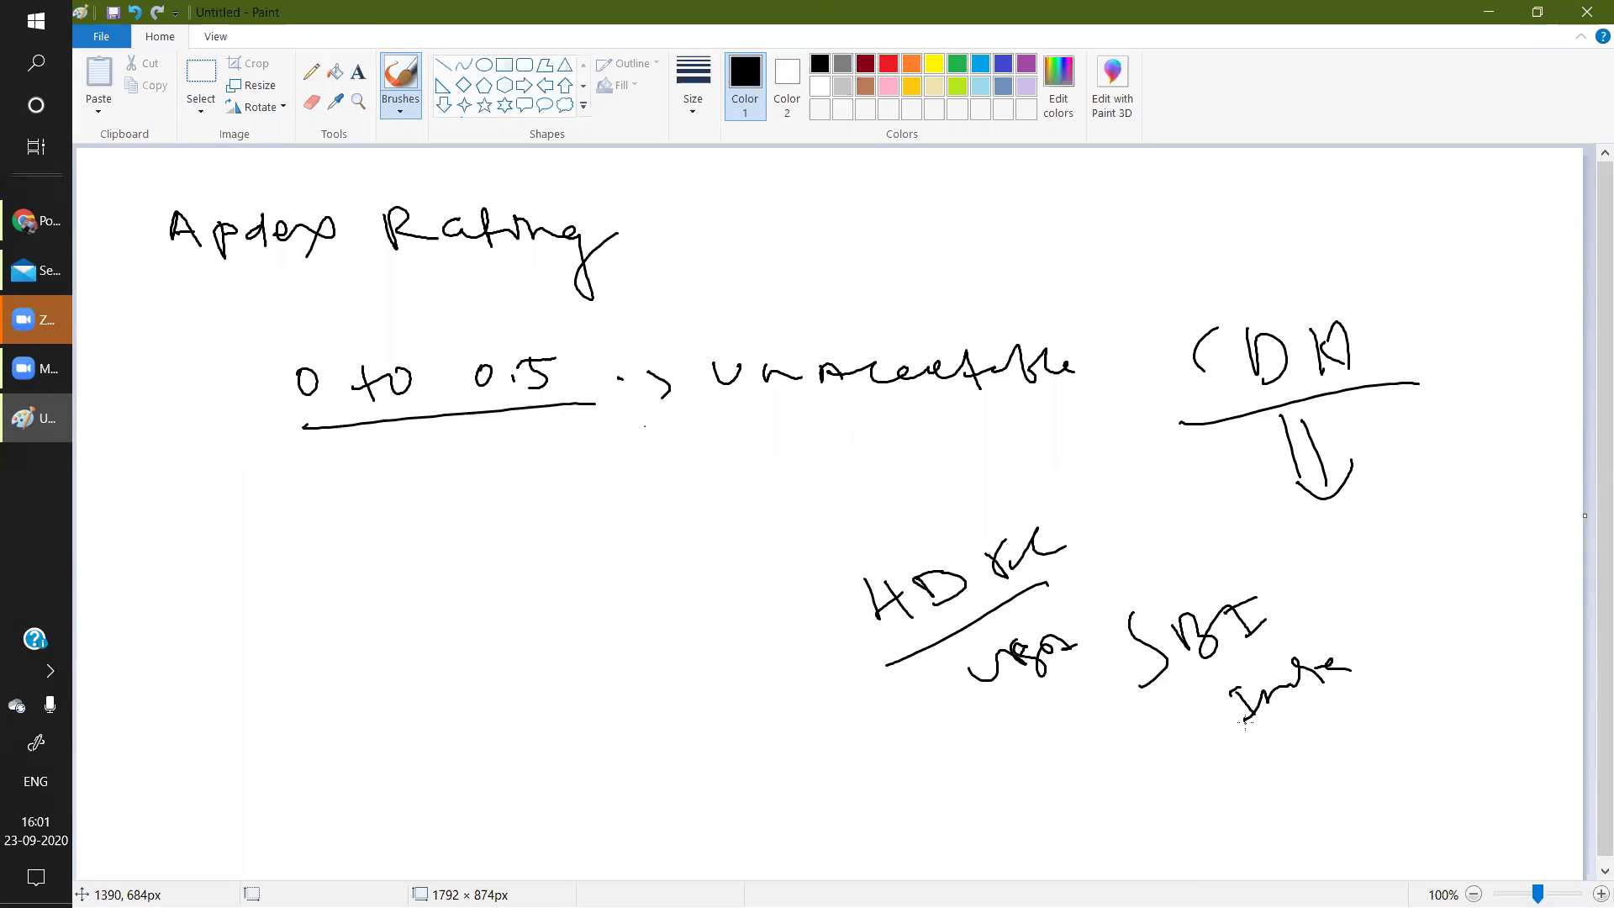
Extend the underline and add strokes across the first word, then return to Chrome.
{"action": "left_click_drag", "start_coordinate": [1031, 597], "coordinate": [1101, 553]}
{"action": "mouse_move", "coordinate": [892, 654]}
{"action": "left_mouse_down"}
{"action": "mouse_move", "coordinate": [918, 648]}
{"action": "mouse_move", "coordinate": [991, 559]}
{"action": "left_mouse_up"}
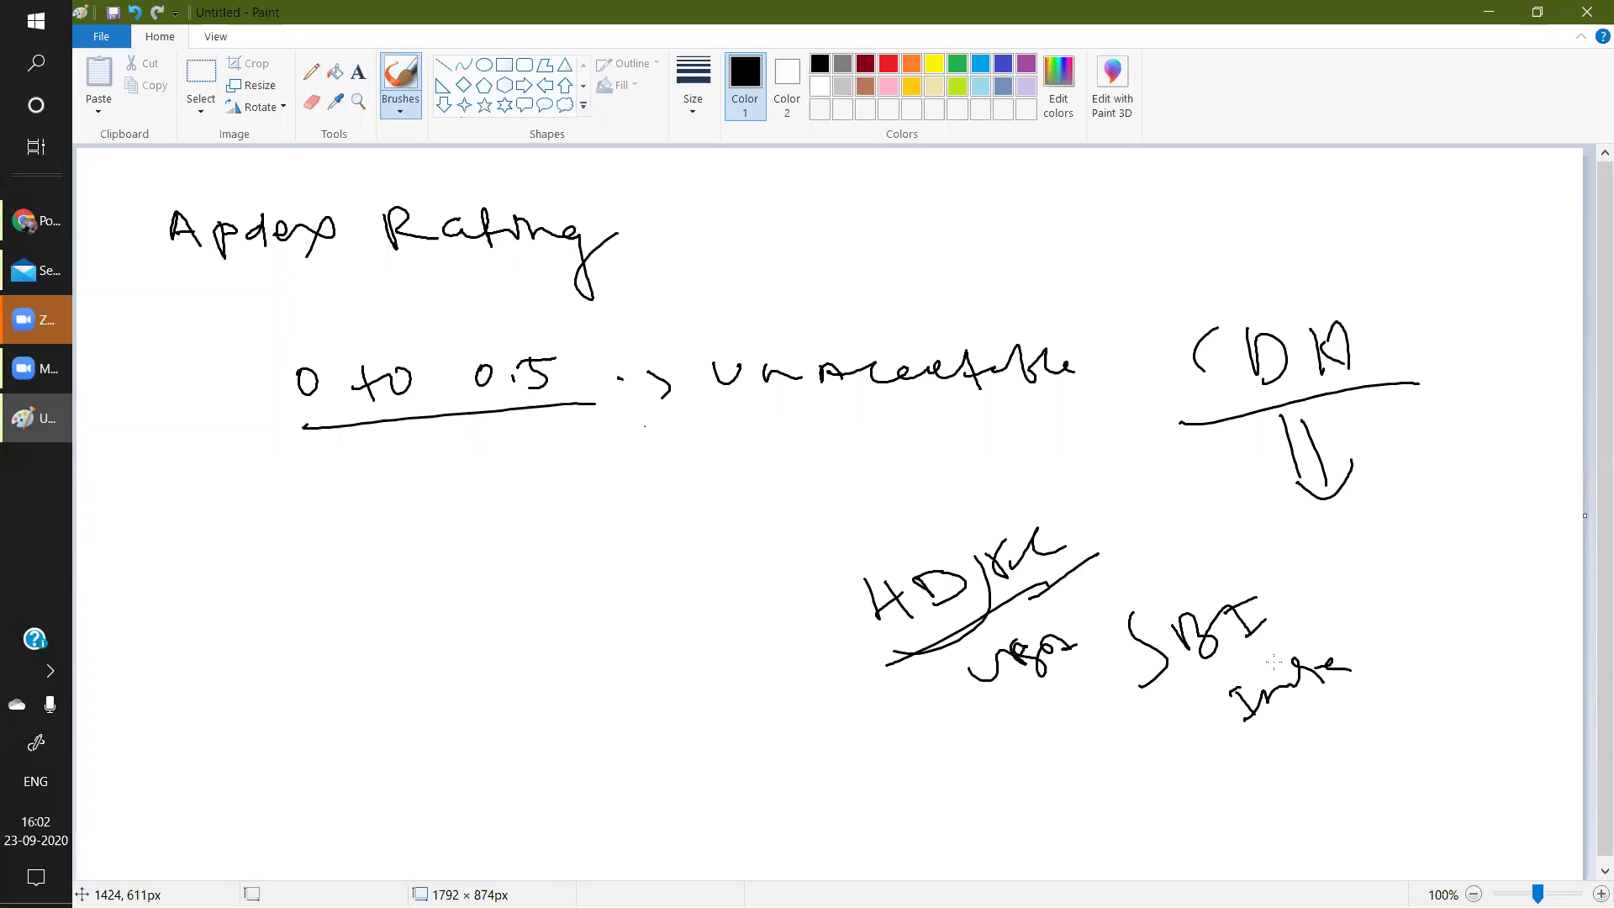
{"action": "left_click_drag", "start_coordinate": [1107, 602], "coordinate": [1208, 537]}
{"action": "left_click", "coordinate": [48, 240]}
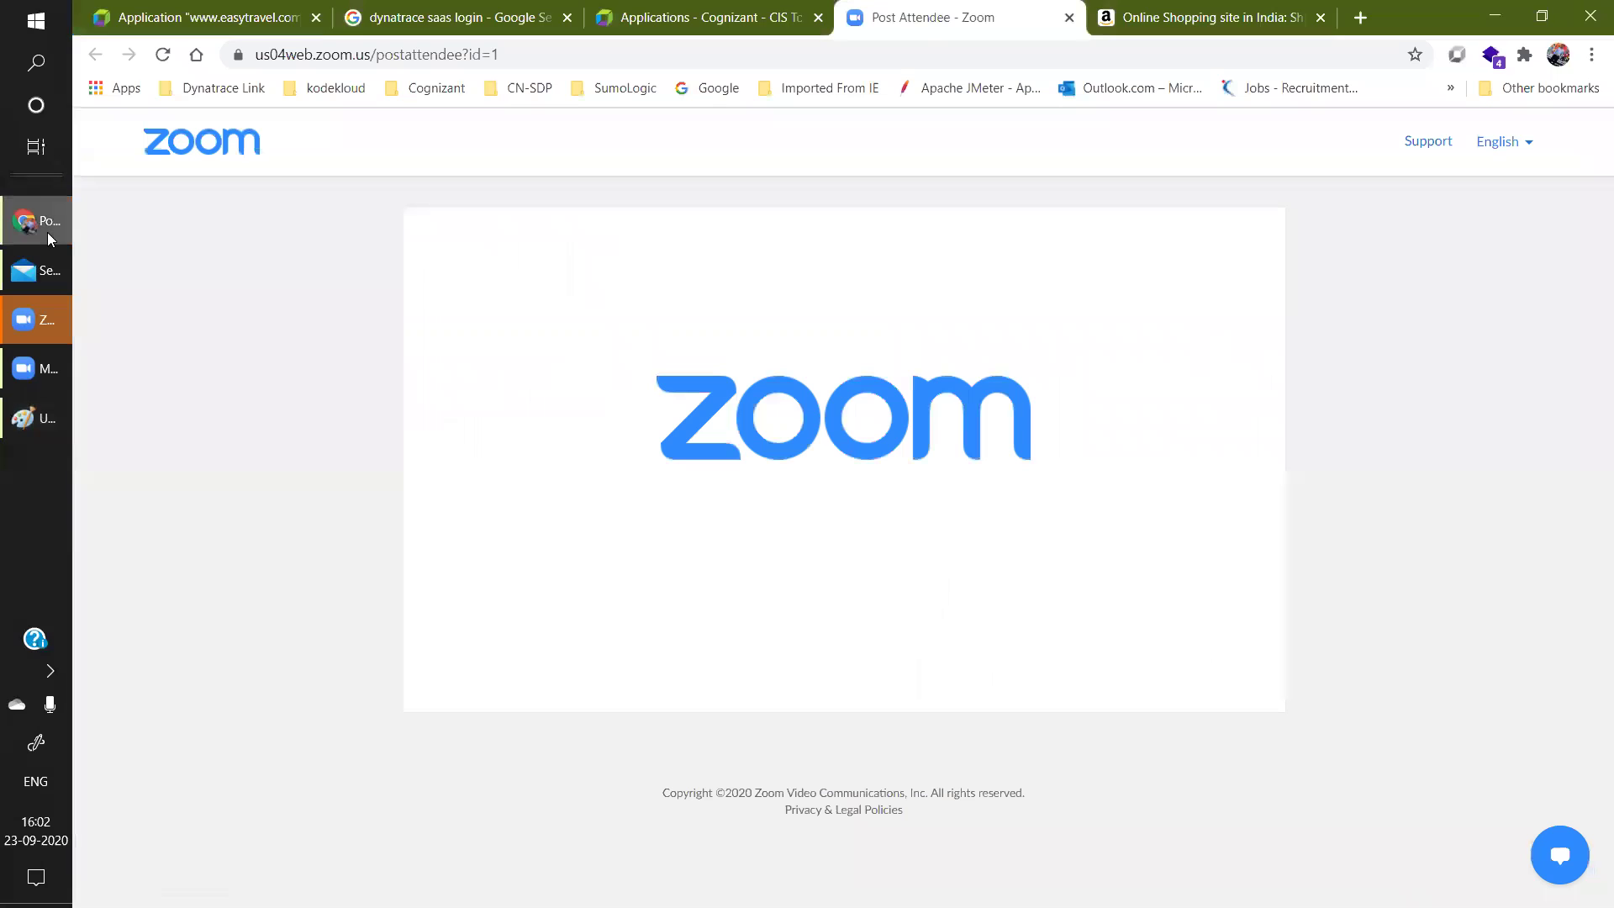
Return to the easytravel.com application tab and scroll down to Top errors.
{"action": "left_click", "coordinate": [664, 9]}
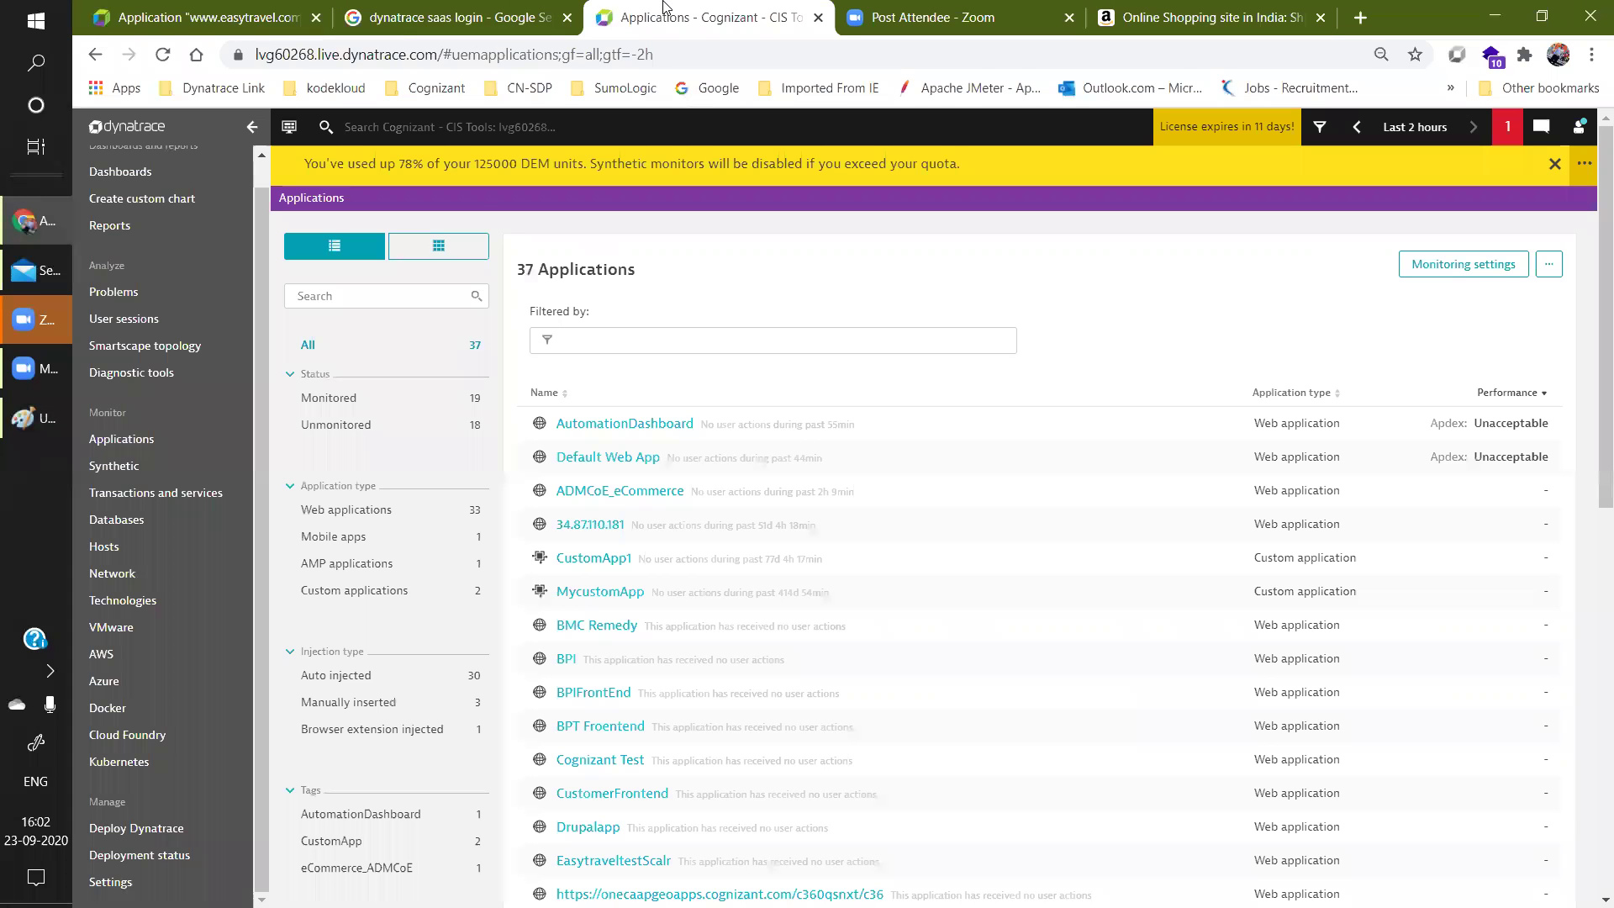
{"action": "left_click", "coordinate": [210, 17]}
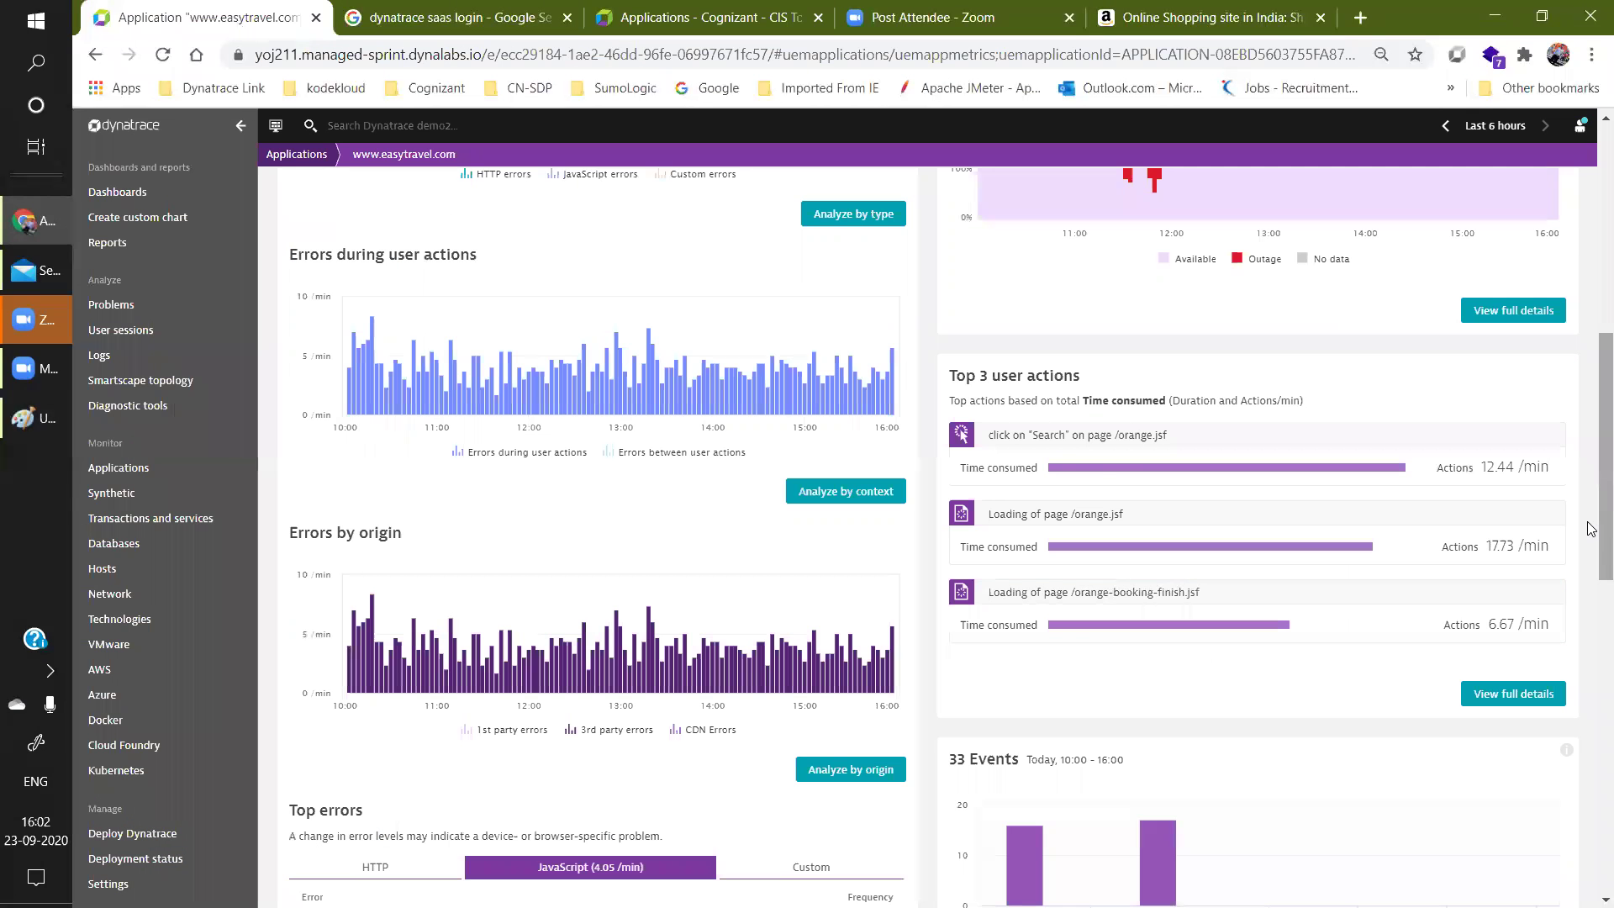
{"action": "scroll", "coordinate": [1592, 591], "scroll_direction": "down", "scroll_amount": 3}
{"action": "scroll", "coordinate": [1592, 642], "scroll_direction": "down", "scroll_amount": 2}
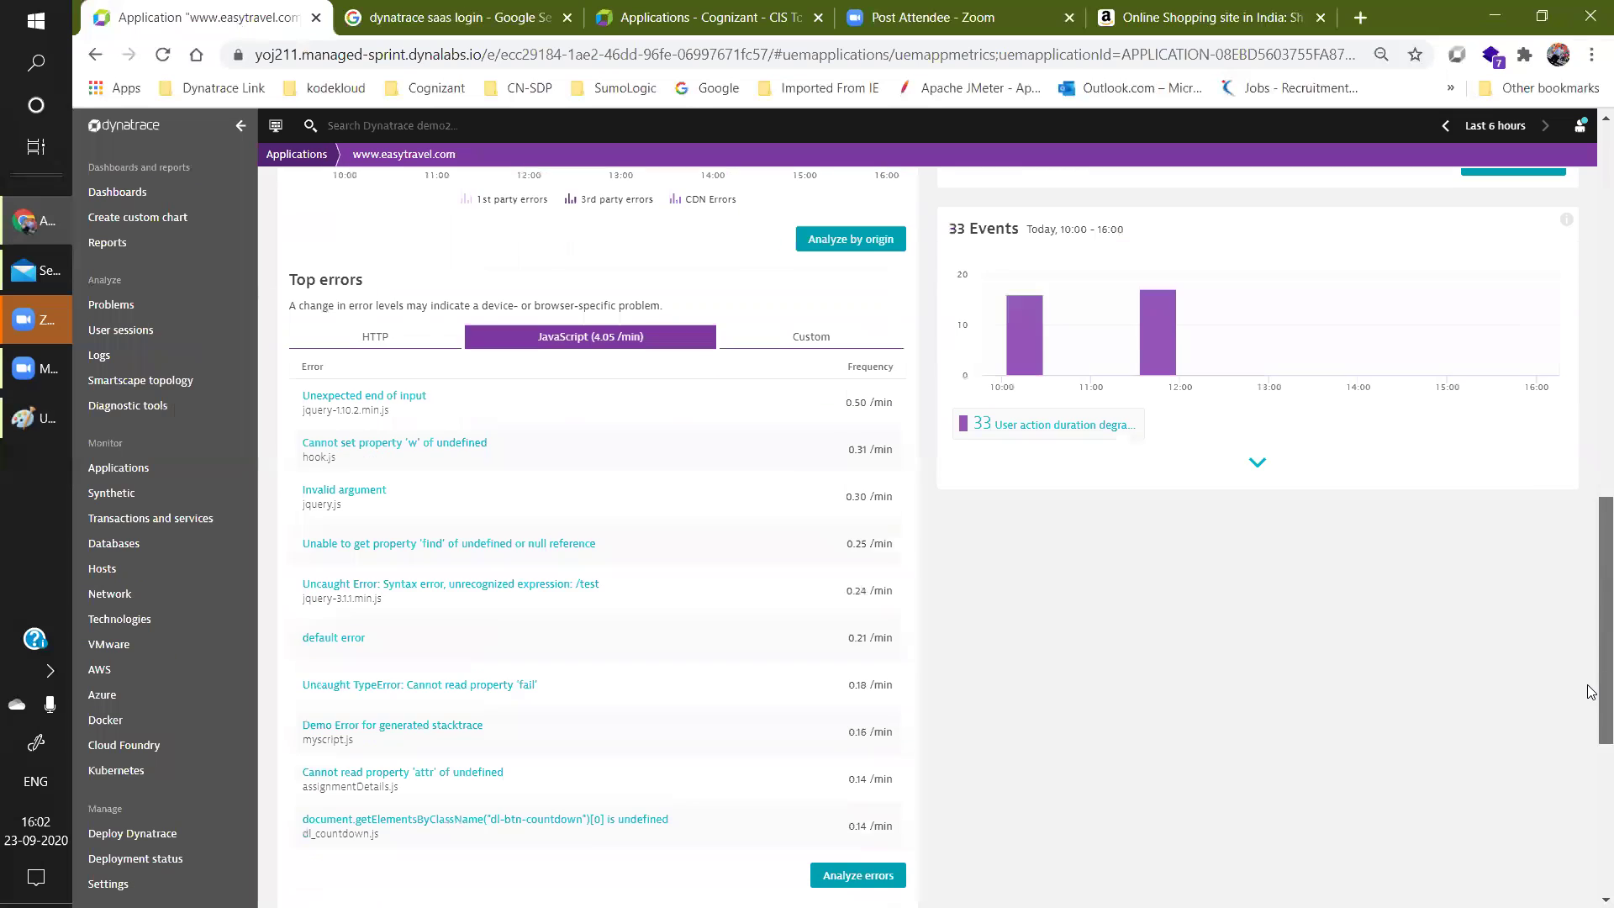
Compare the HTTP, JavaScript and Custom top errors, ending on the JavaScript list.
{"action": "left_click", "coordinate": [385, 337]}
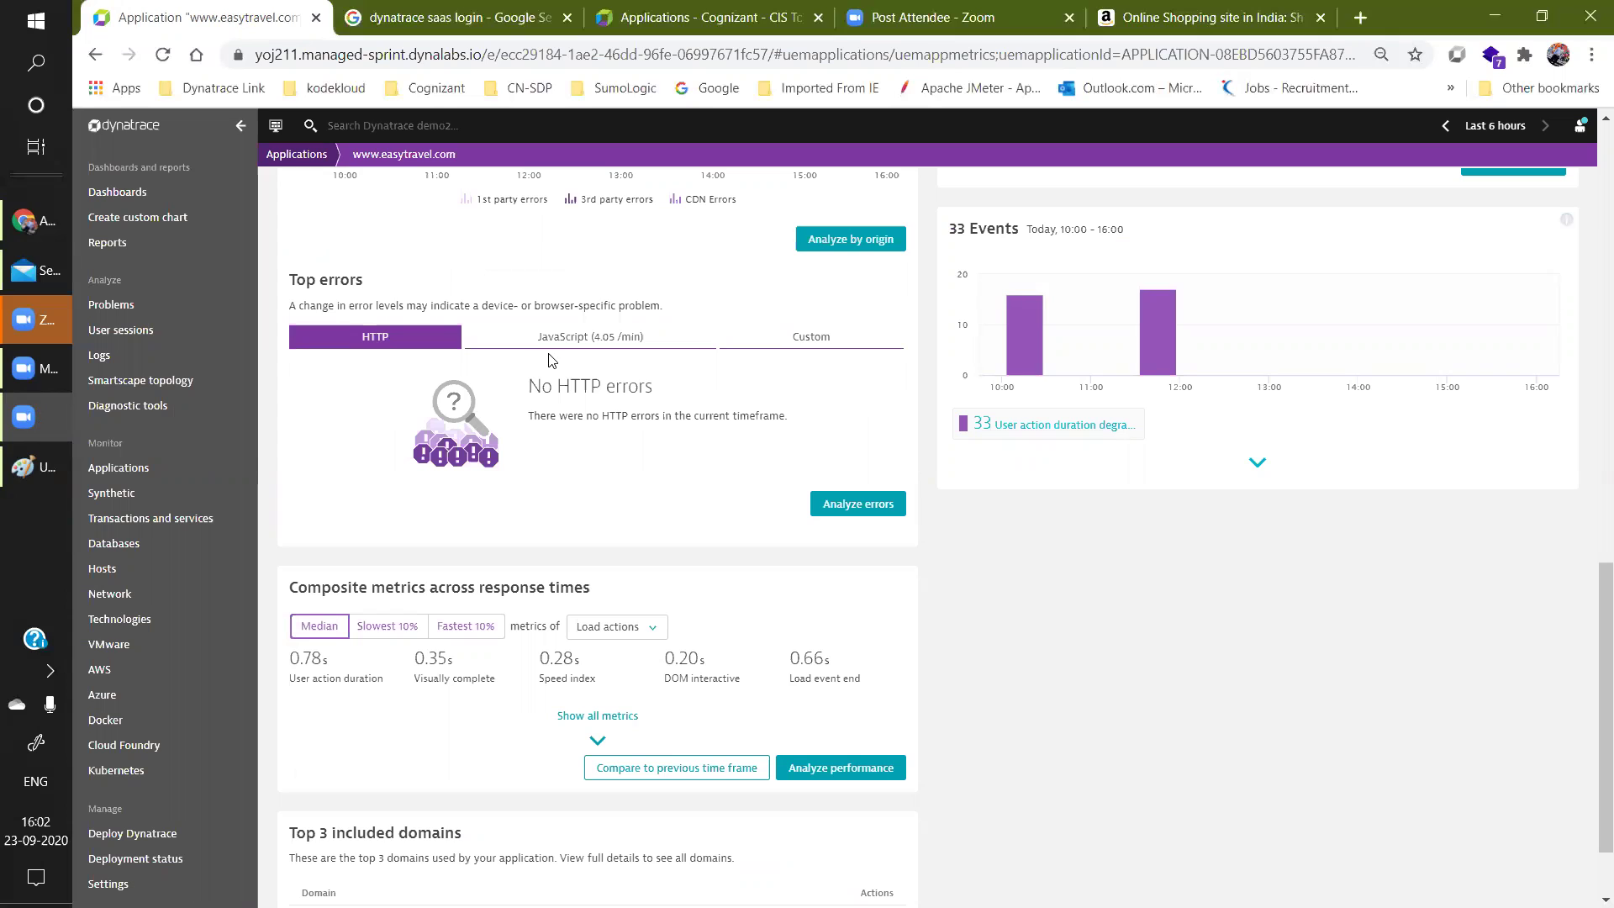
{"action": "left_click", "coordinate": [572, 338]}
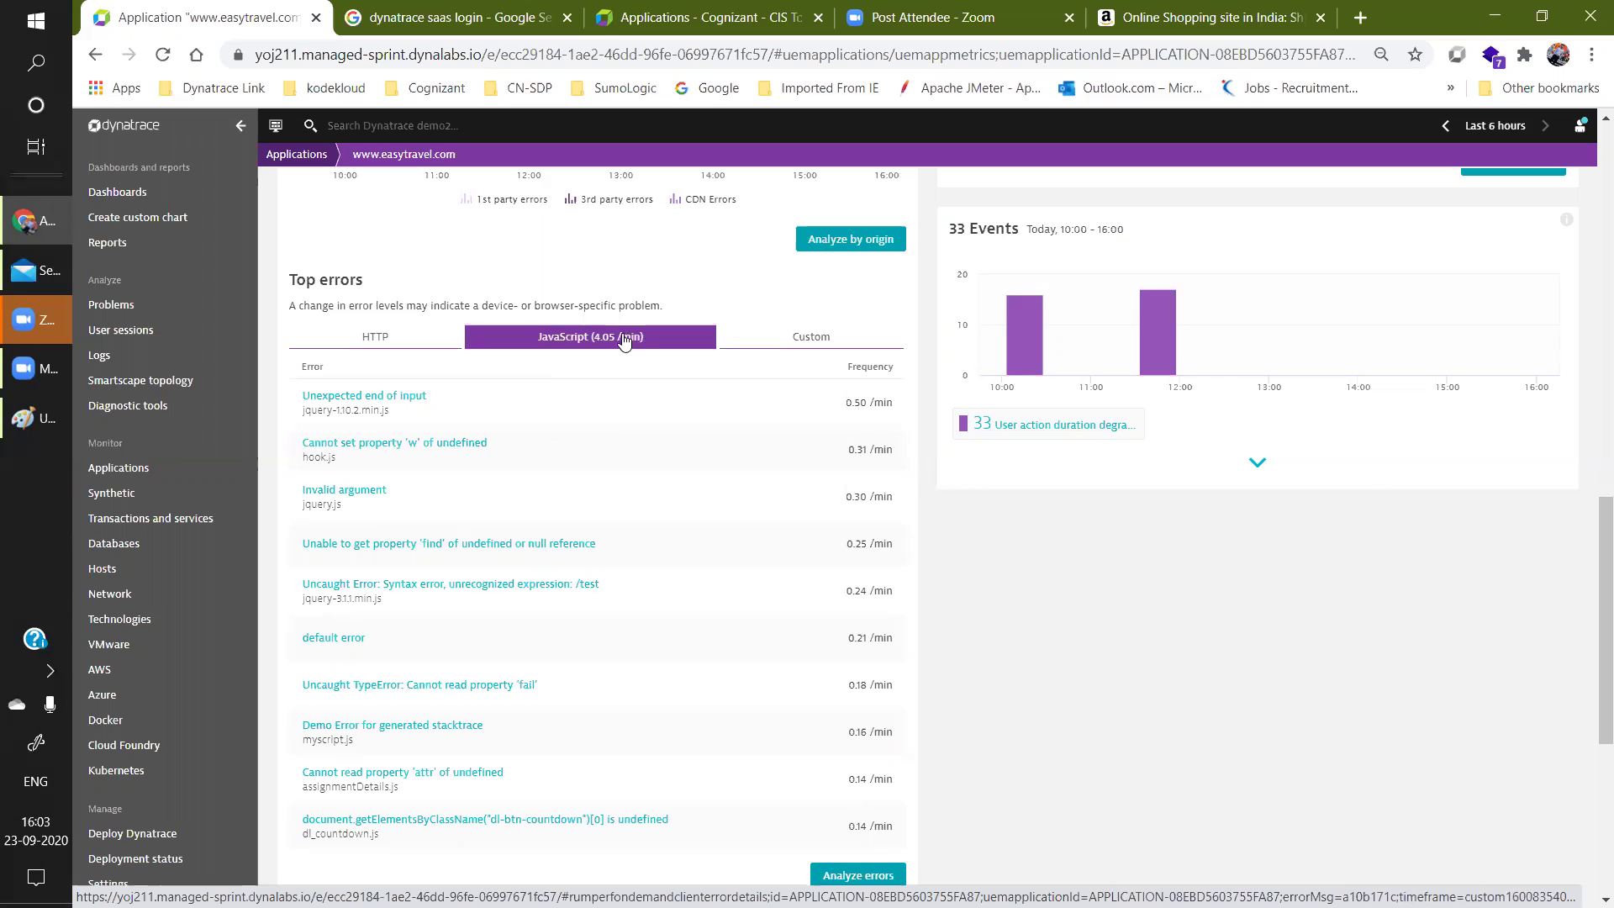
{"action": "left_click", "coordinate": [814, 355]}
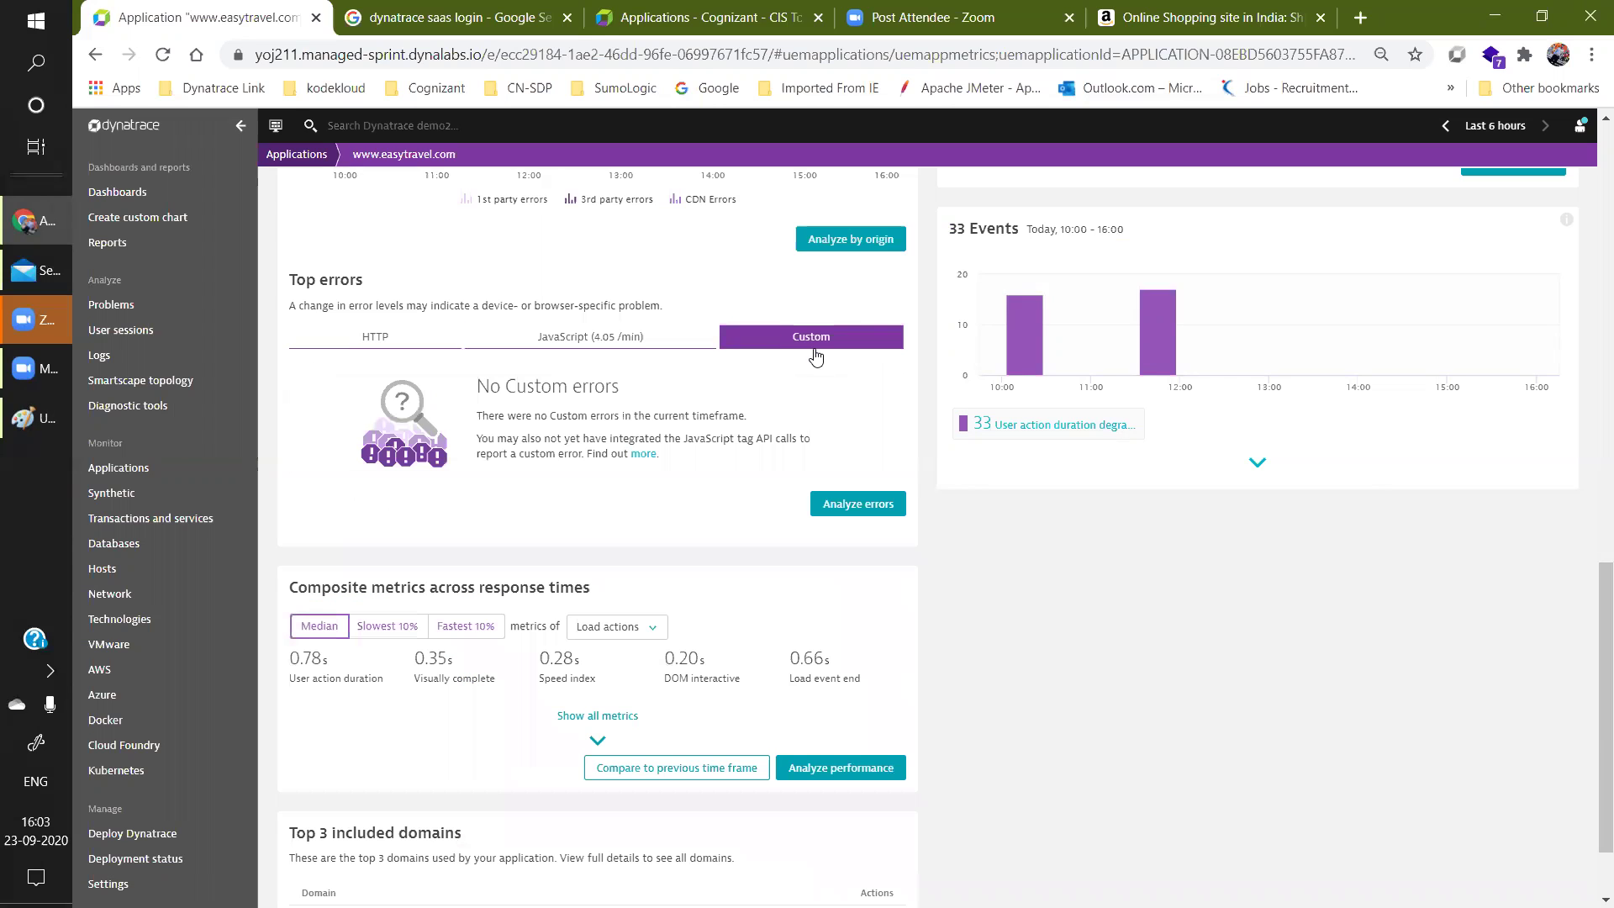
{"action": "left_click", "coordinate": [606, 340]}
{"action": "left_click_drag", "start_coordinate": [1592, 521], "coordinate": [1592, 720]}
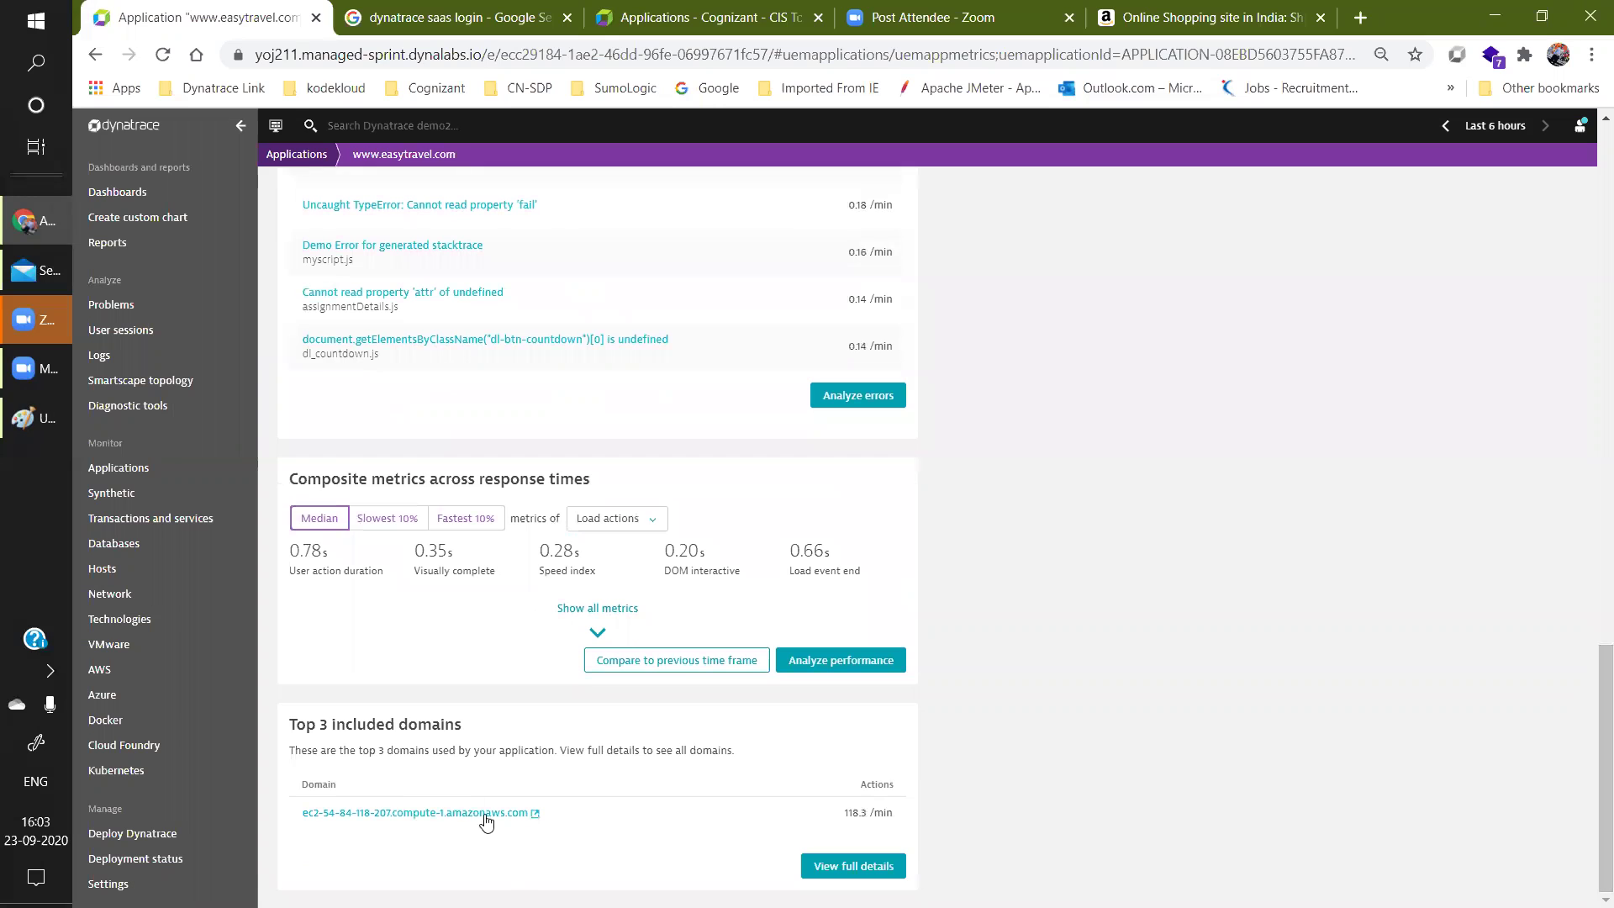
Open the ec2 amazonaws.com domain in a new tab, then go back to Dynatrace.
{"action": "left_click", "coordinate": [433, 813]}
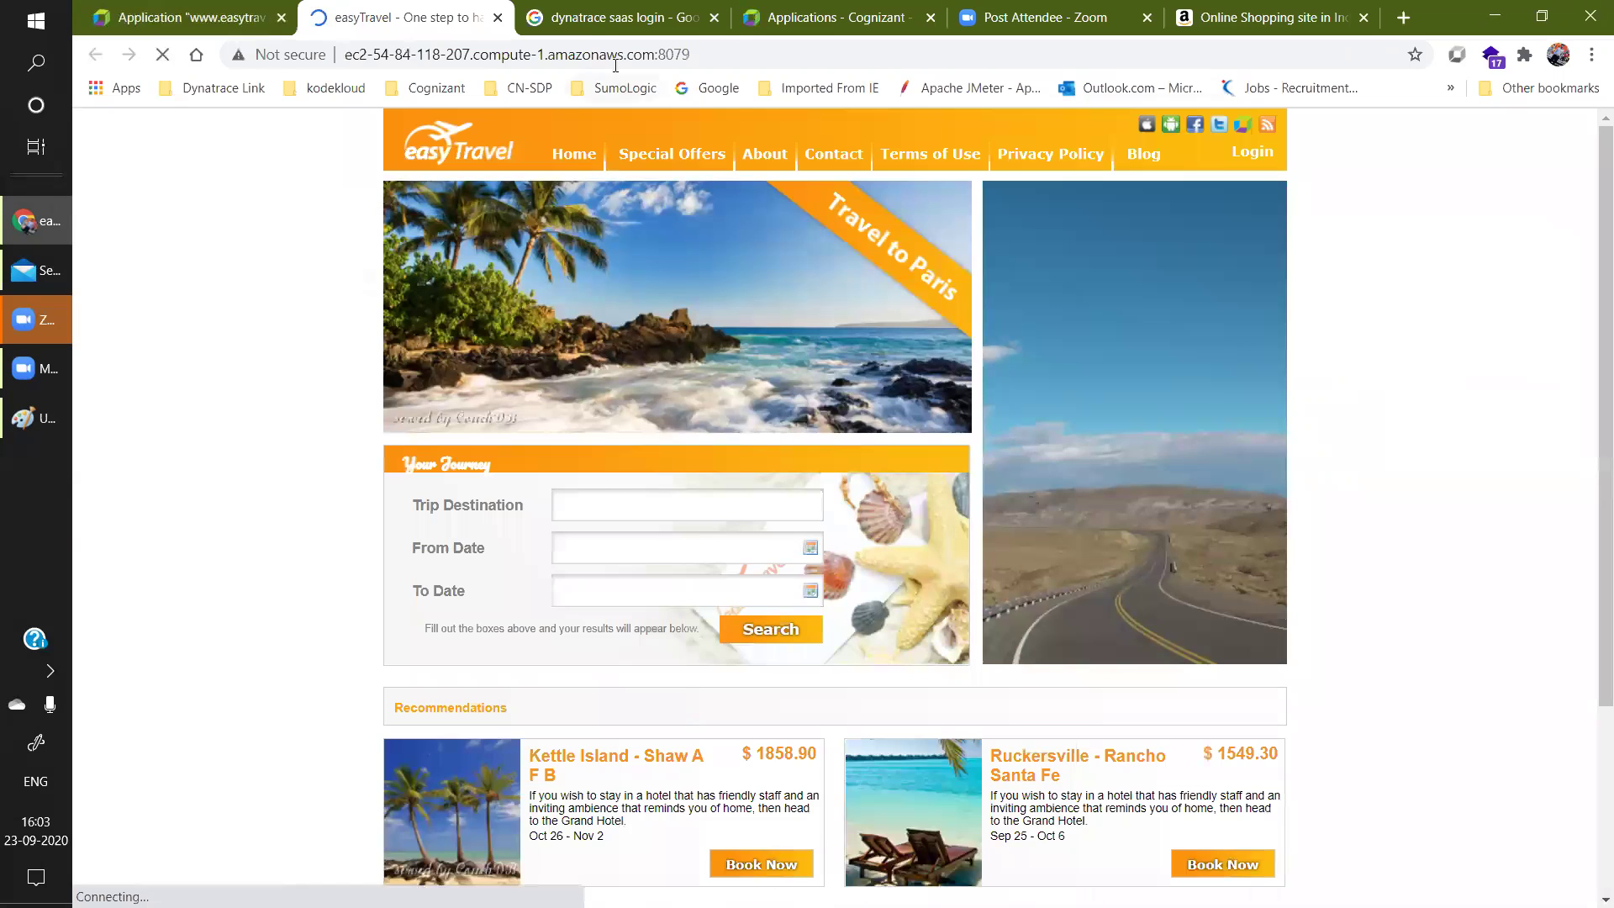
{"action": "left_click", "coordinate": [262, 15]}
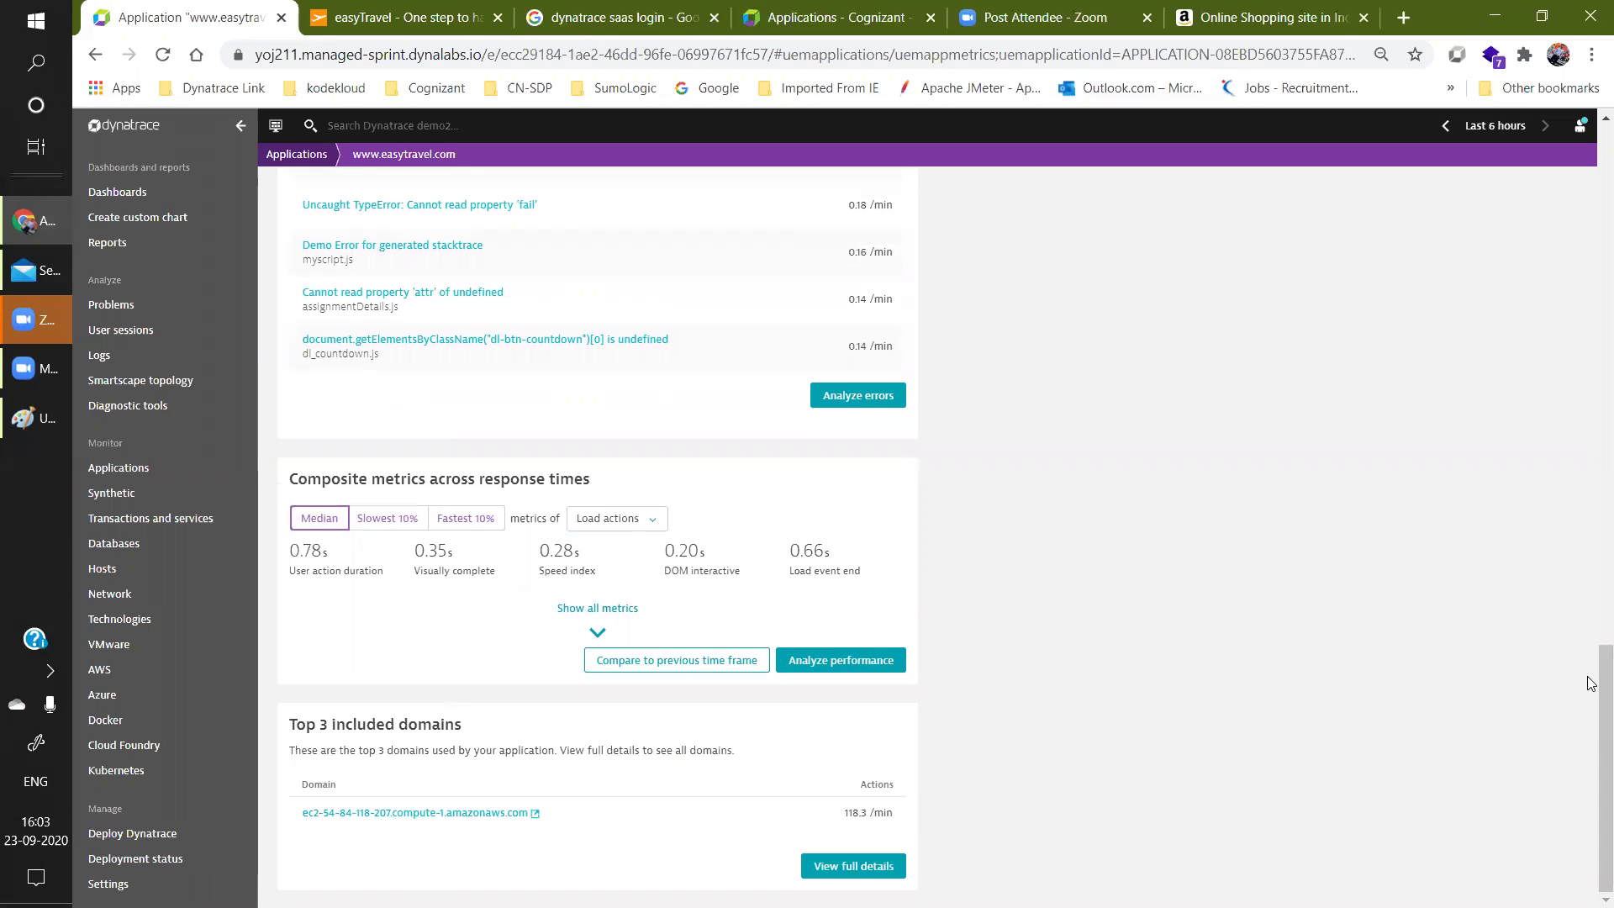
Reveal easytravel.com's two called services via the Services tile and open their service flow.
{"action": "left_click_drag", "start_coordinate": [1591, 711], "coordinate": [1592, 147]}
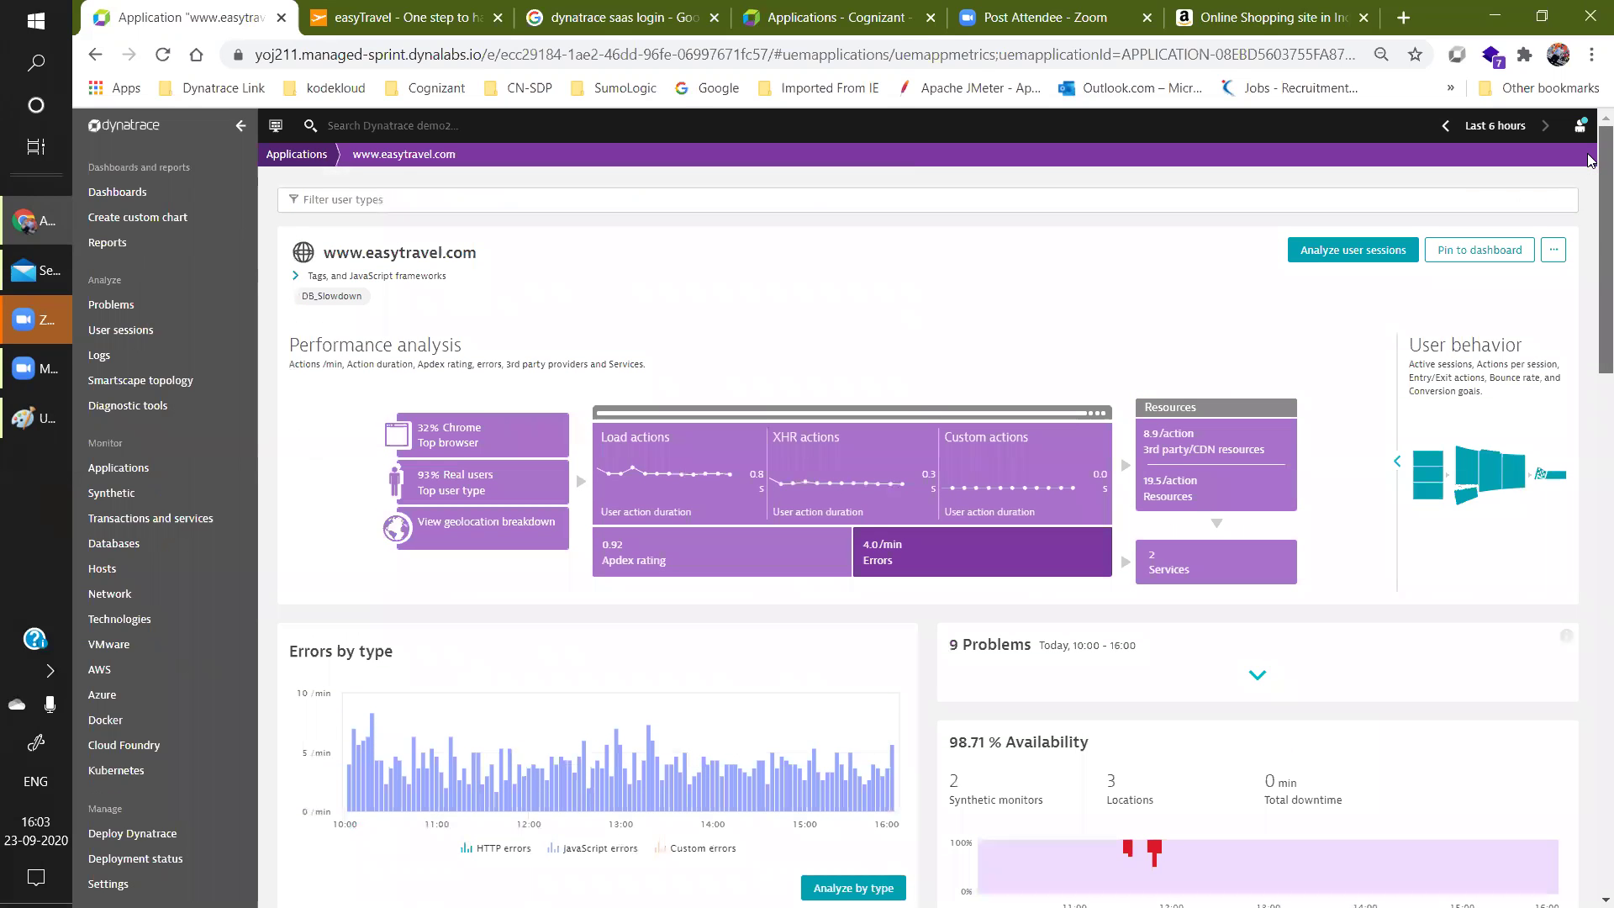
{"action": "left_click", "coordinate": [1231, 568]}
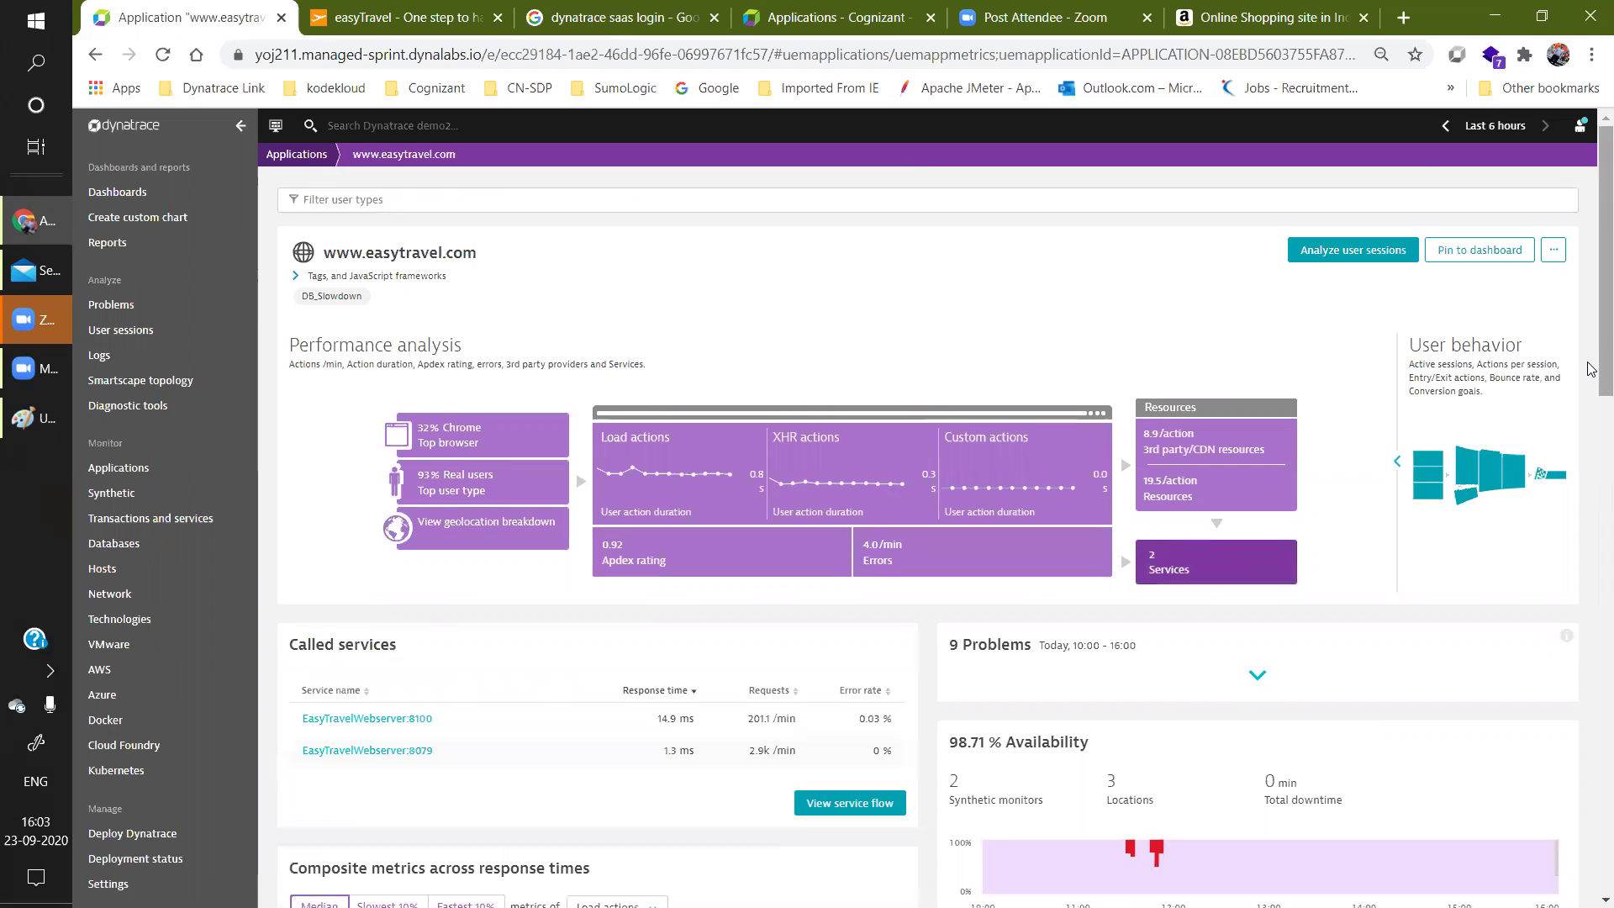
{"action": "left_click_drag", "start_coordinate": [1592, 368], "coordinate": [1591, 439]}
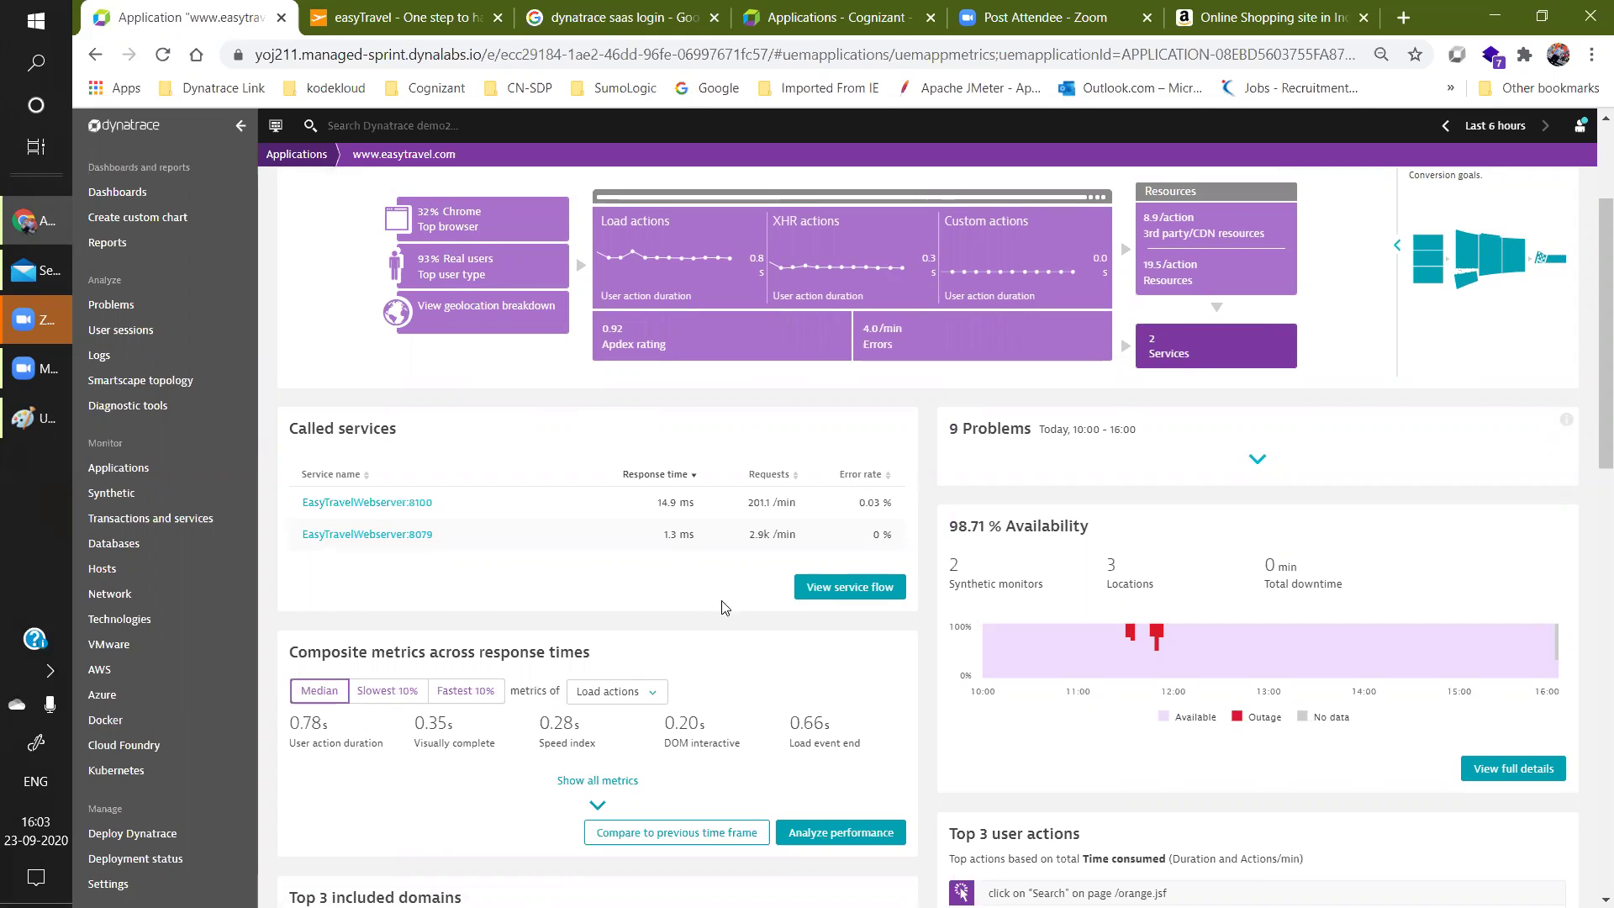
{"action": "left_click", "coordinate": [838, 594]}
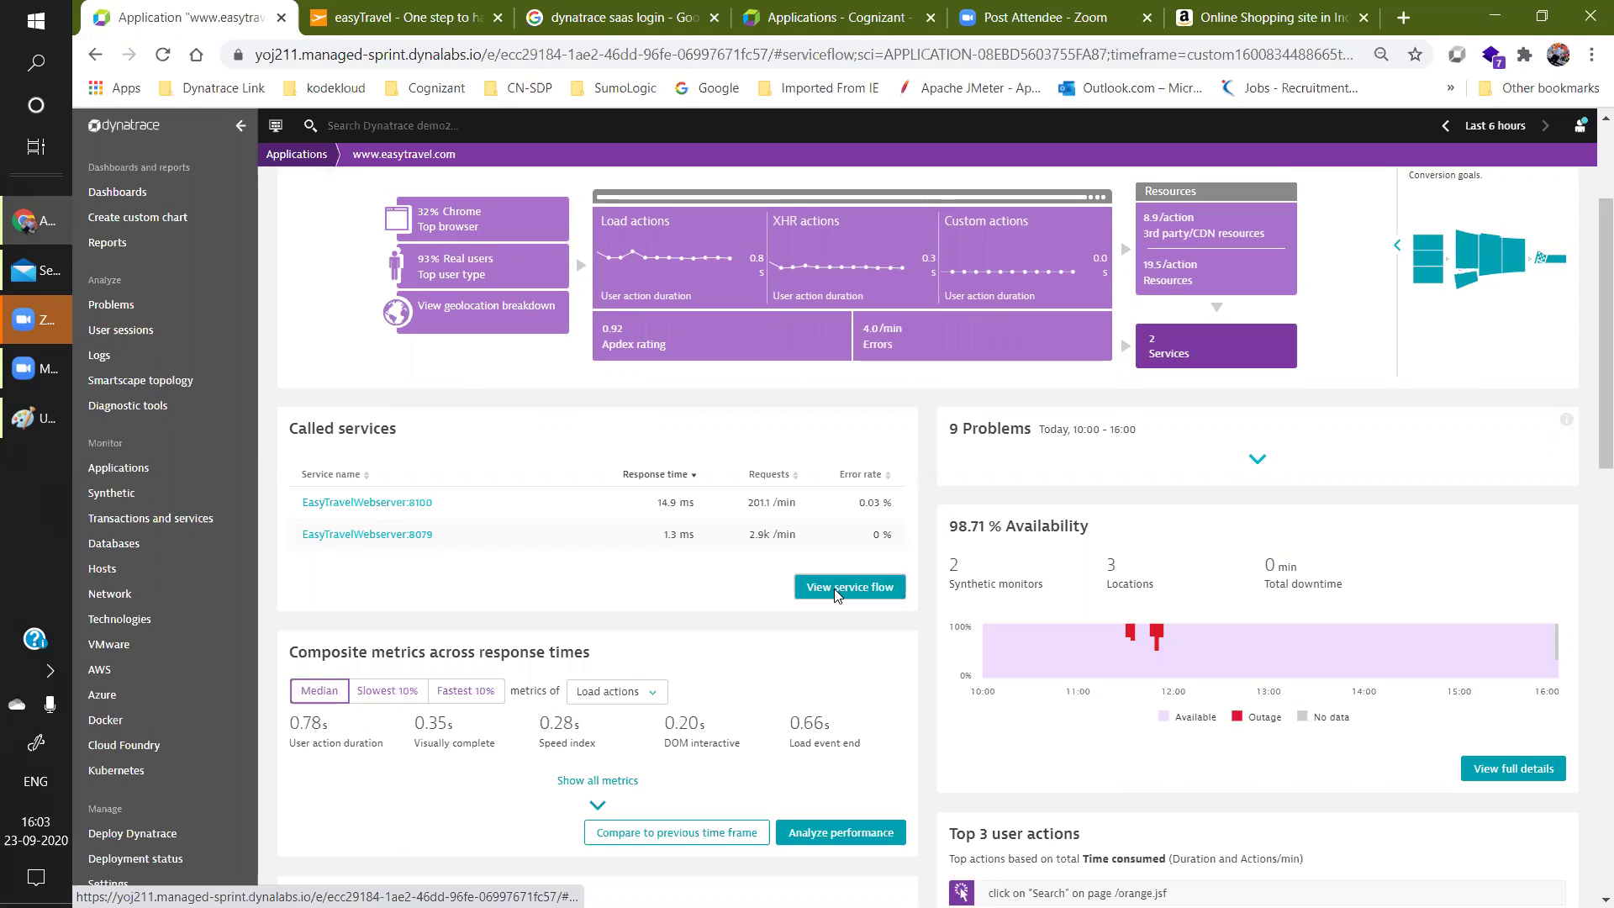
{"action": "left_click", "coordinate": [838, 593]}
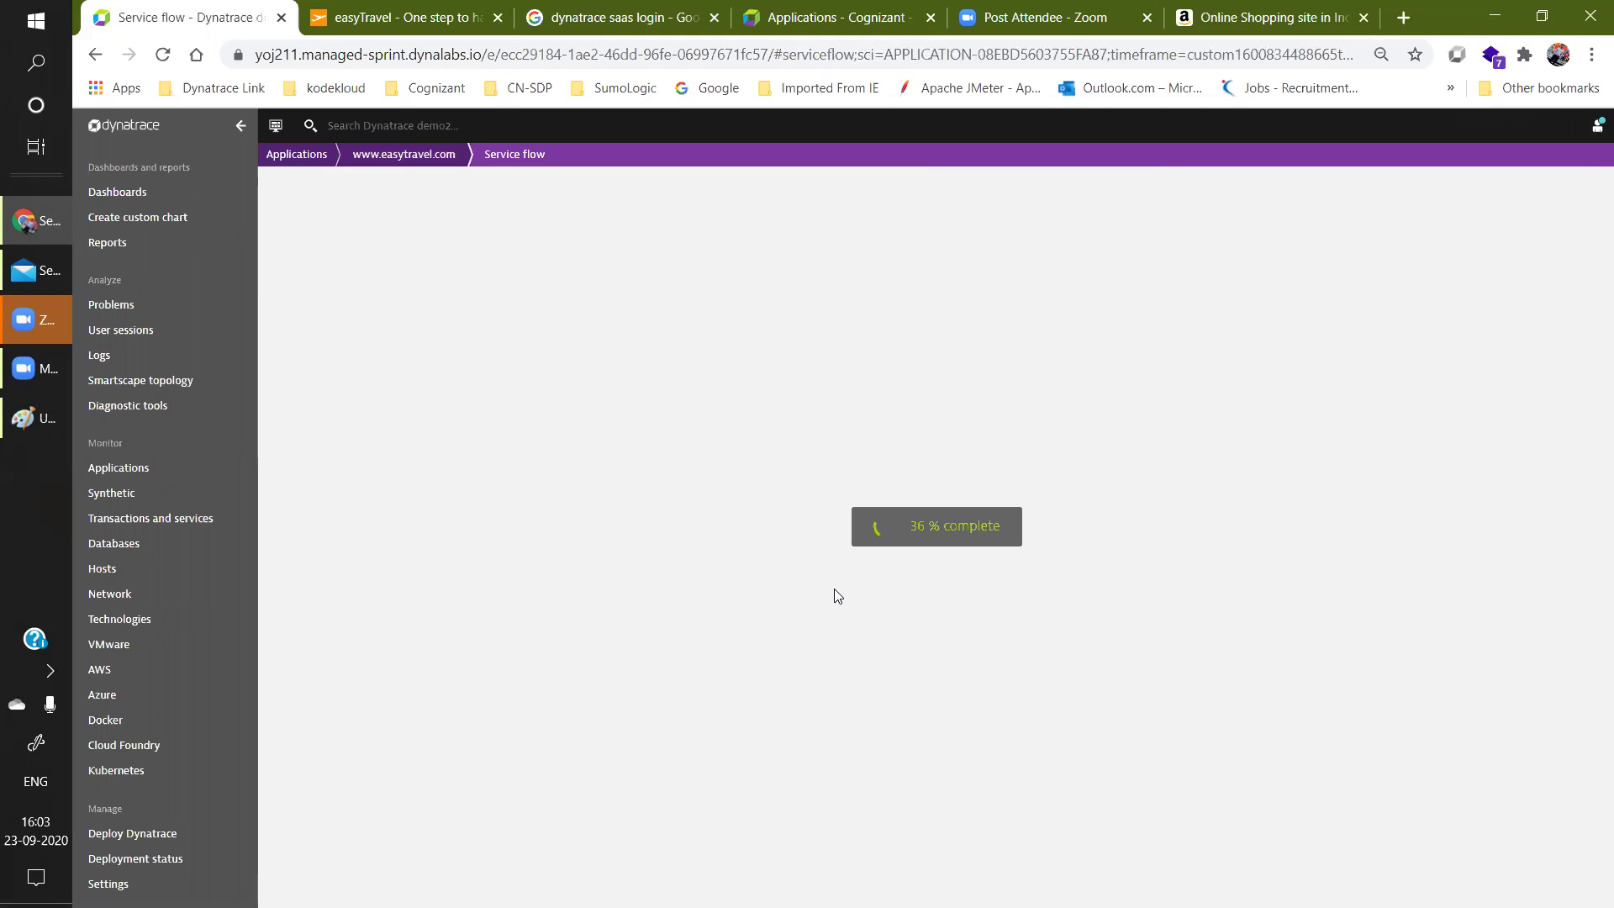
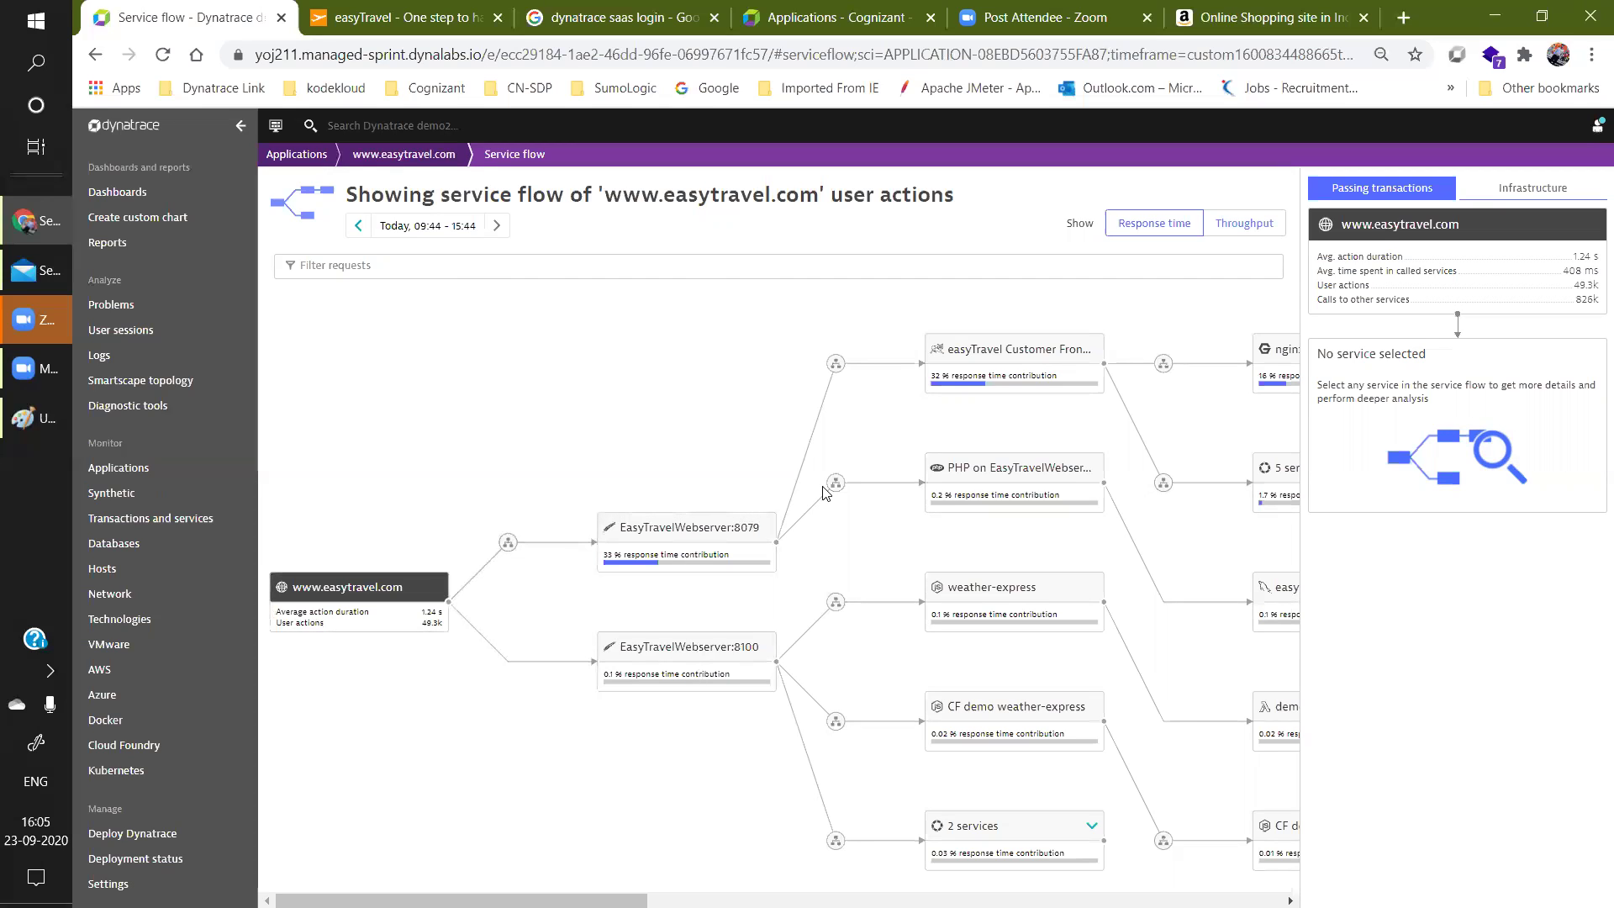
Show easyTravel Customer Frontend's details and browse its grouped '5 services' and '2 services' downstream.
{"action": "left_click", "coordinate": [1025, 360]}
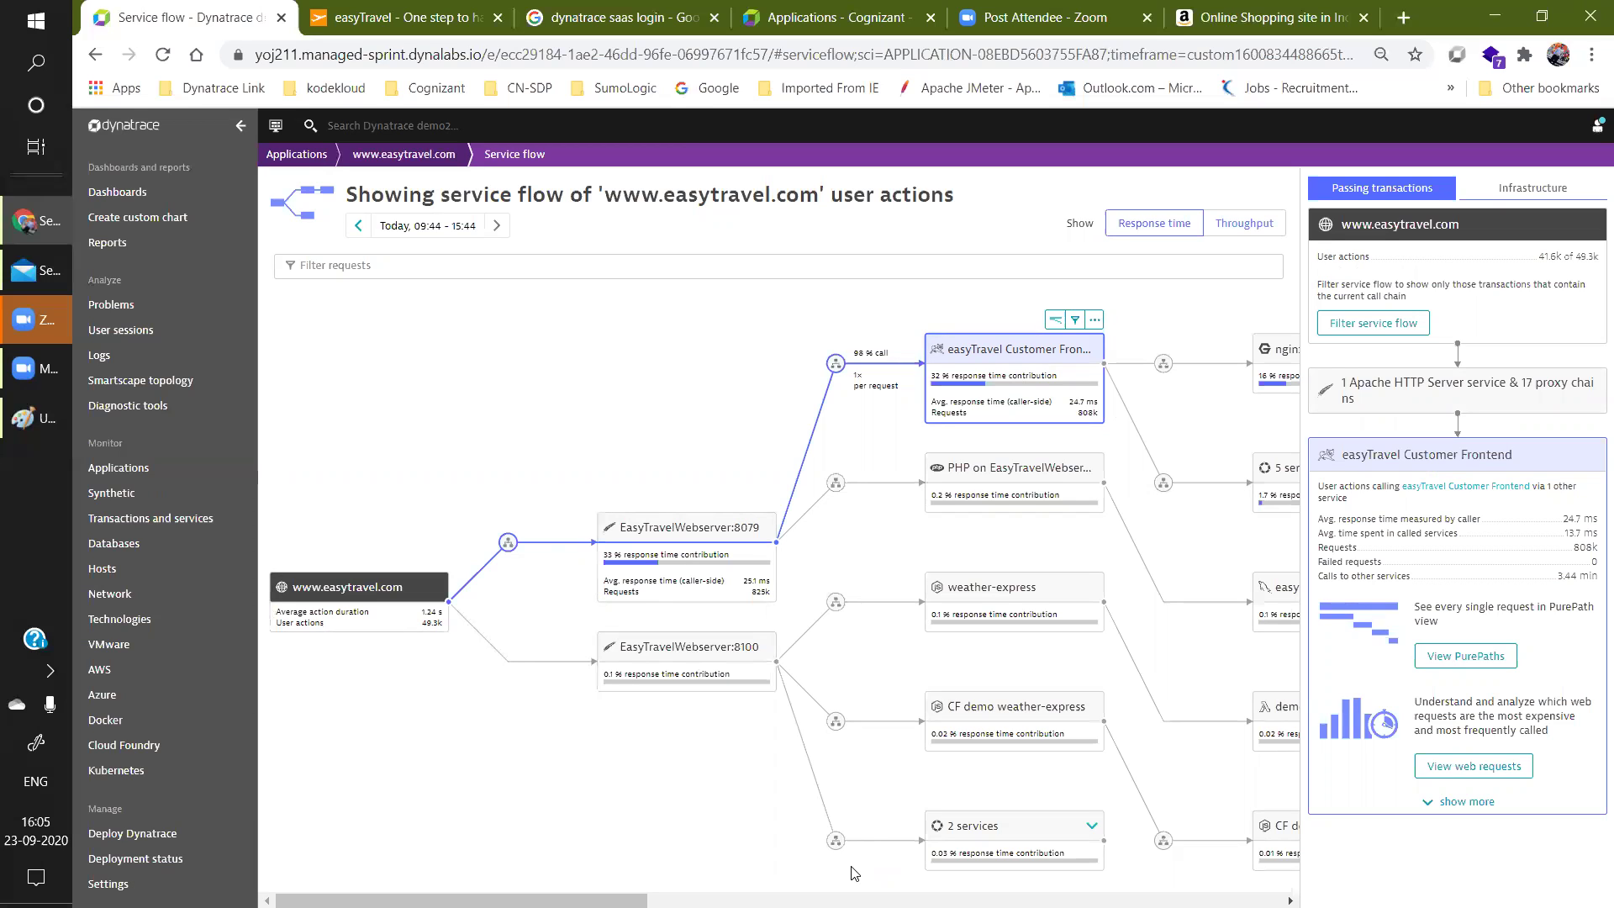
{"action": "scroll", "coordinate": [854, 872], "scroll_direction": "right", "scroll_amount": 3}
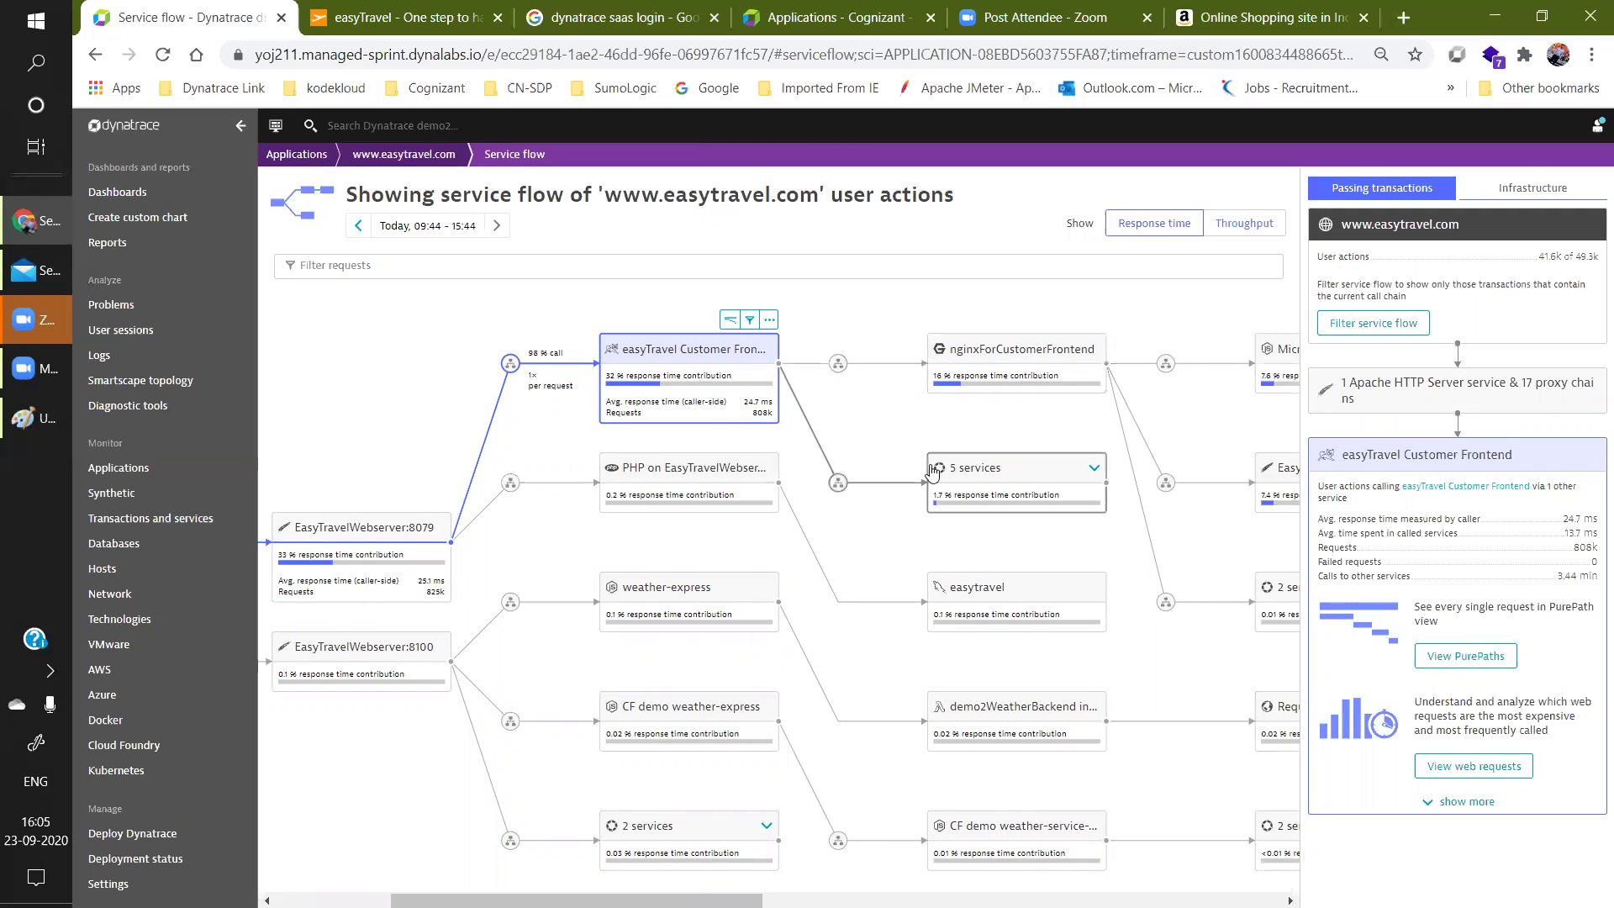
{"action": "left_click", "coordinate": [1093, 471]}
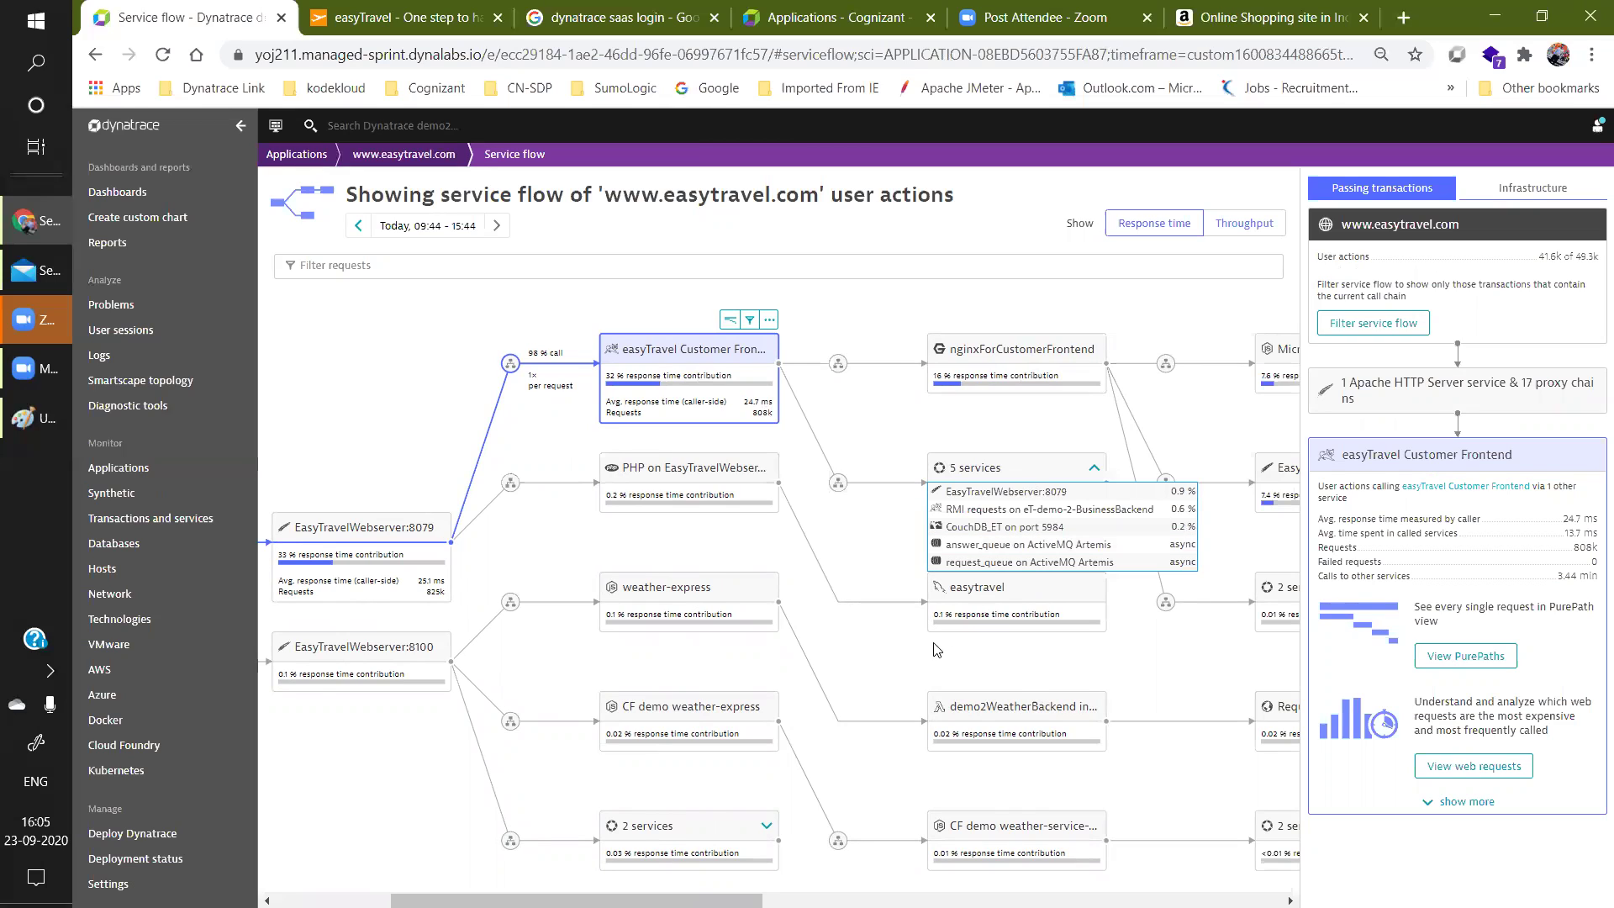
{"action": "left_click", "coordinate": [928, 668]}
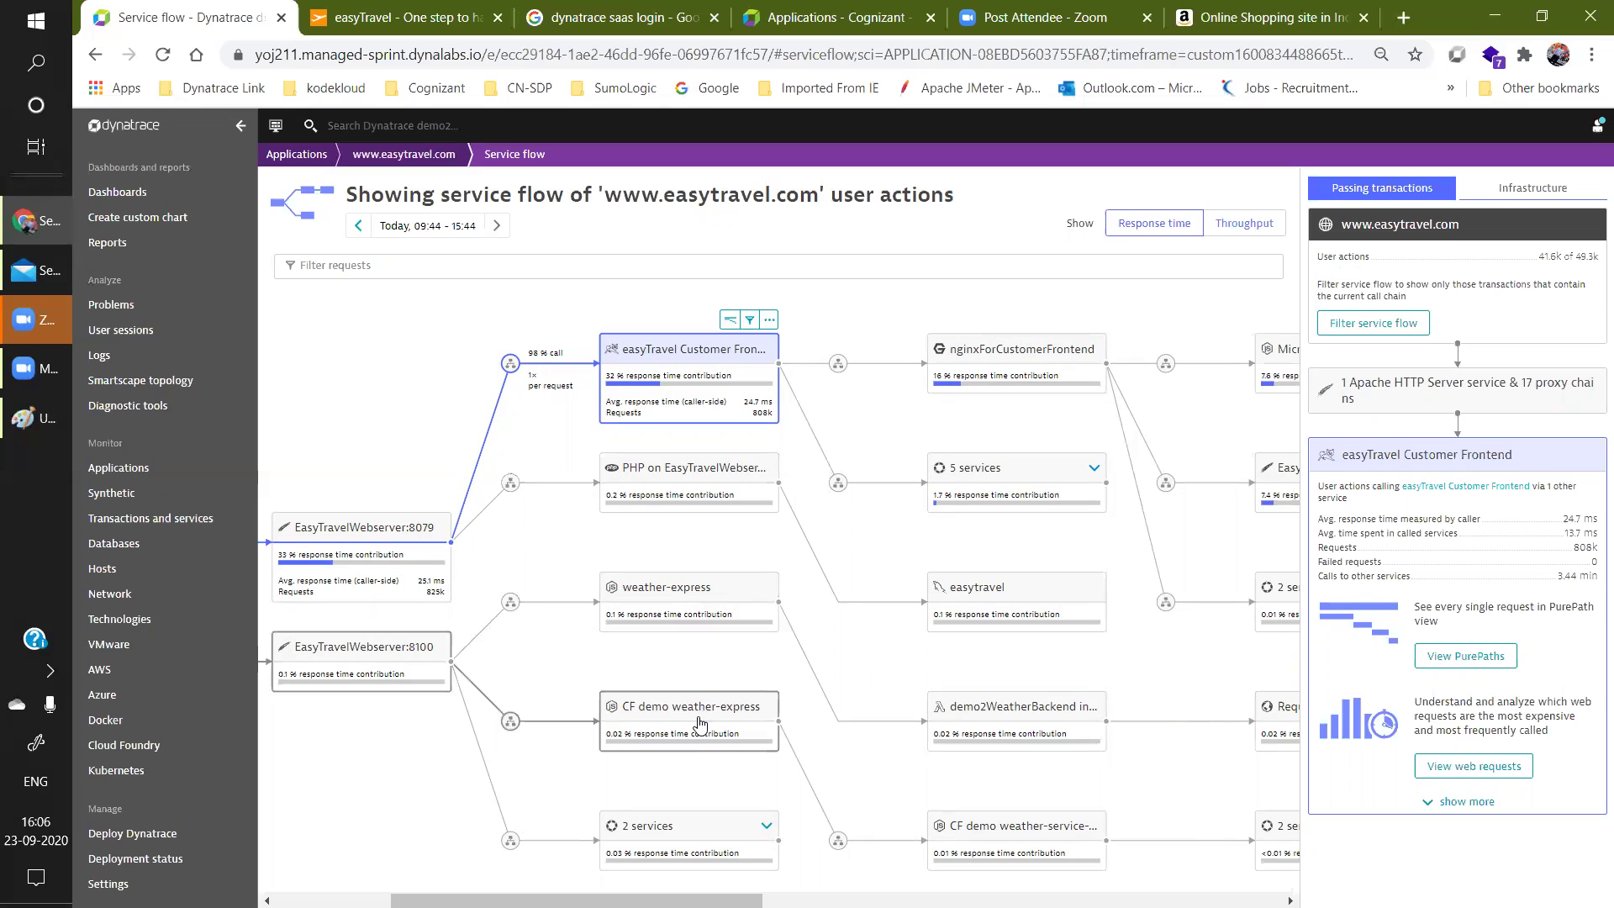
{"action": "left_click", "coordinate": [753, 835]}
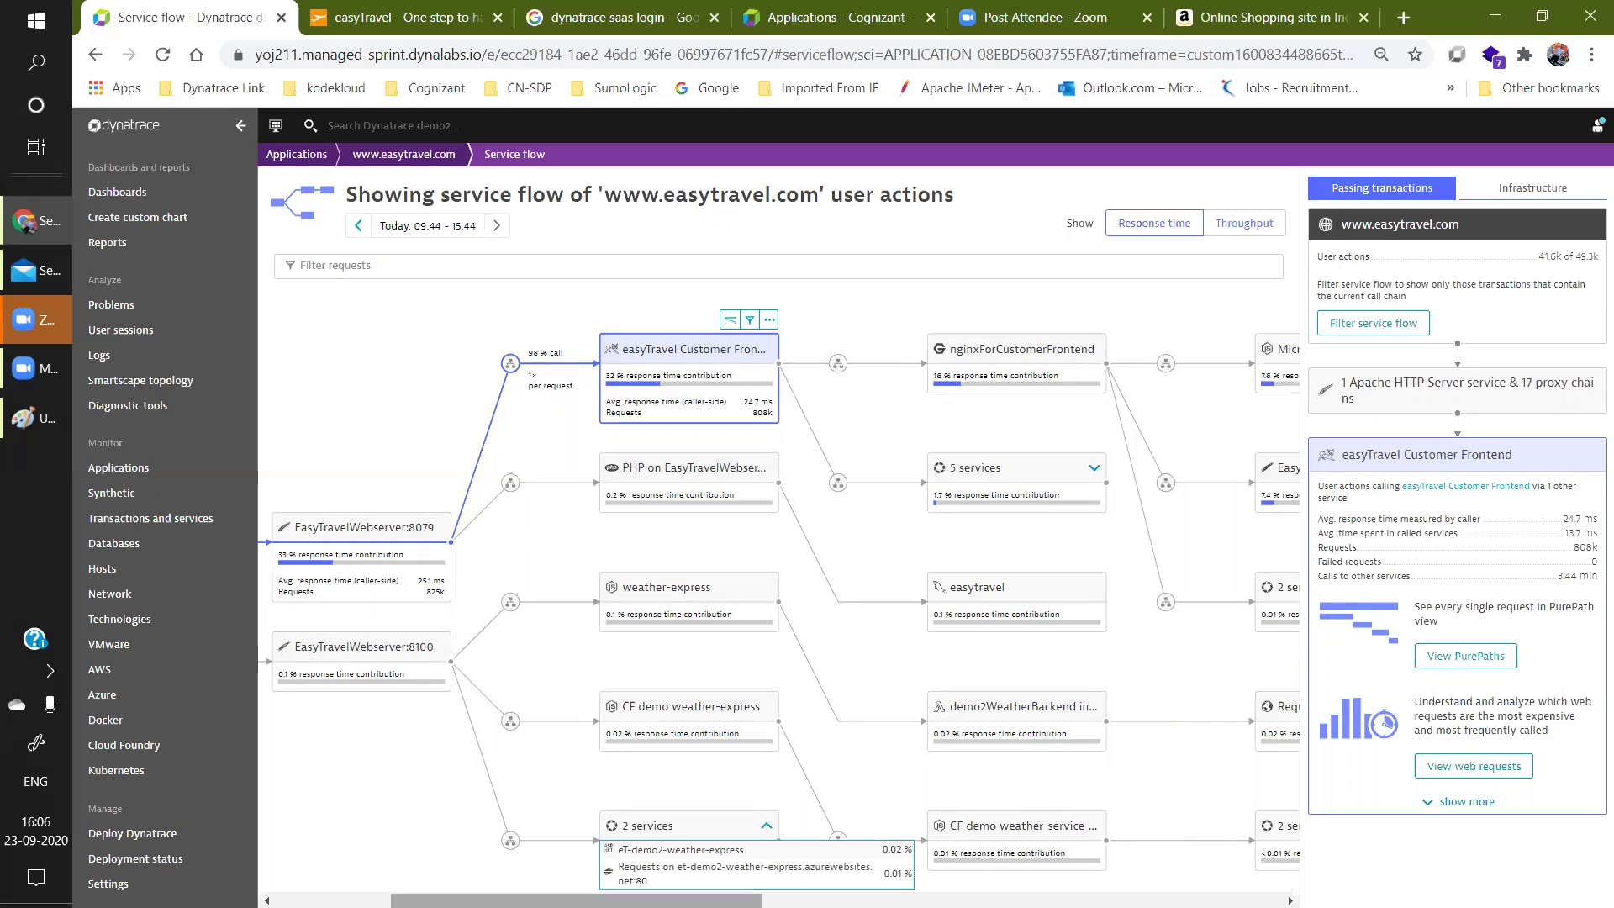
{"action": "right_click", "coordinate": [771, 609]}
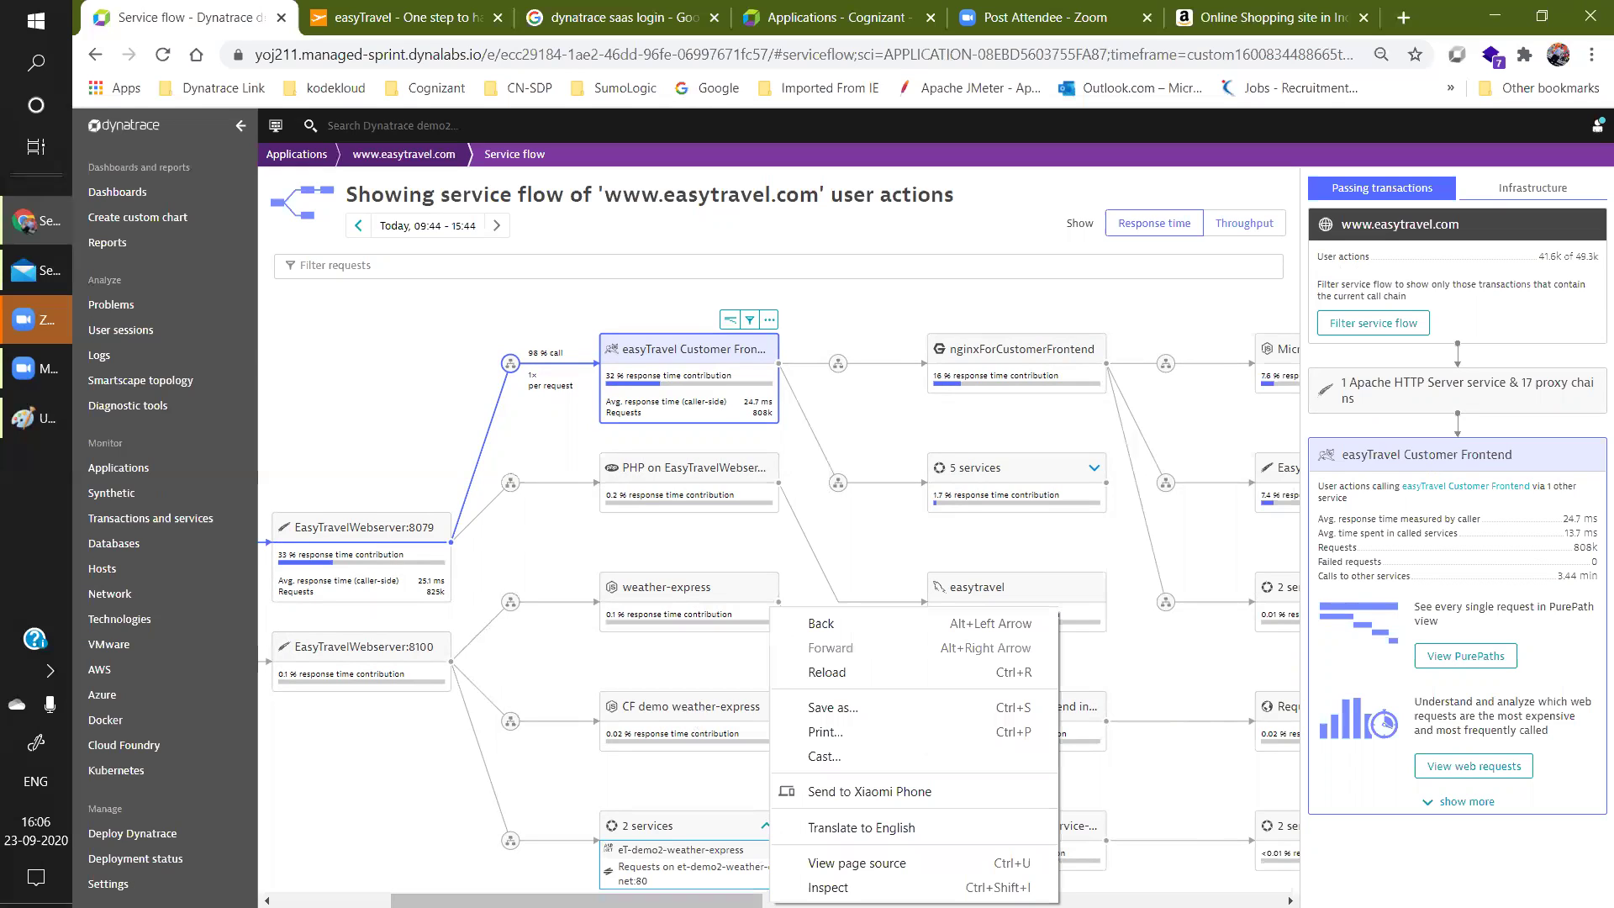
{"action": "left_click", "coordinate": [771, 901]}
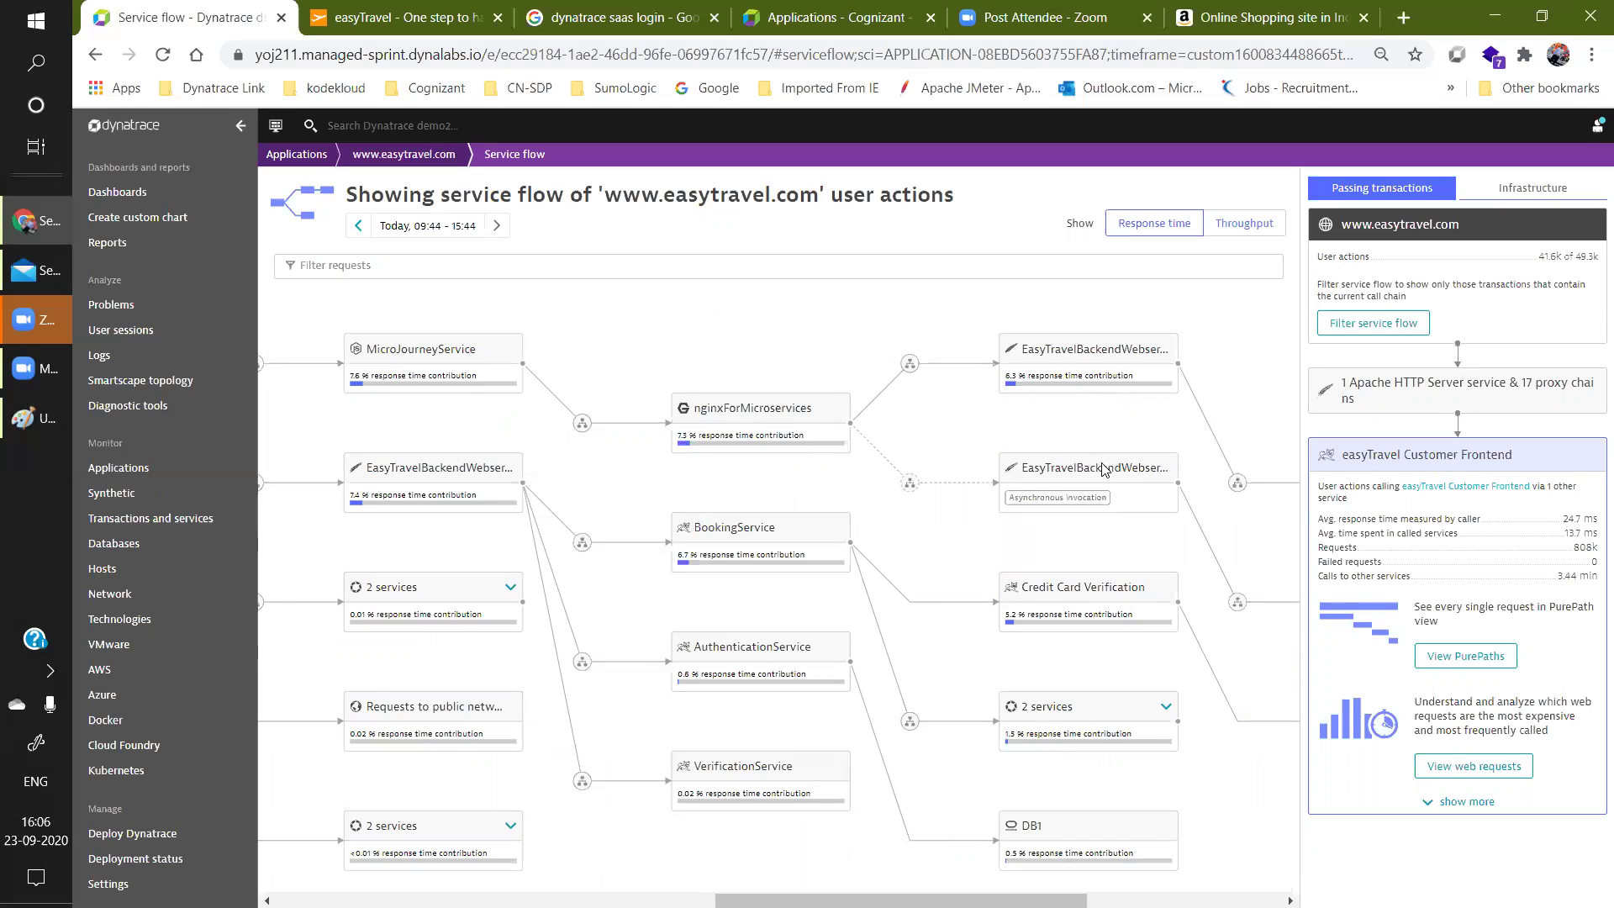
{"action": "left_click_drag", "start_coordinate": [1005, 901], "coordinate": [1202, 900]}
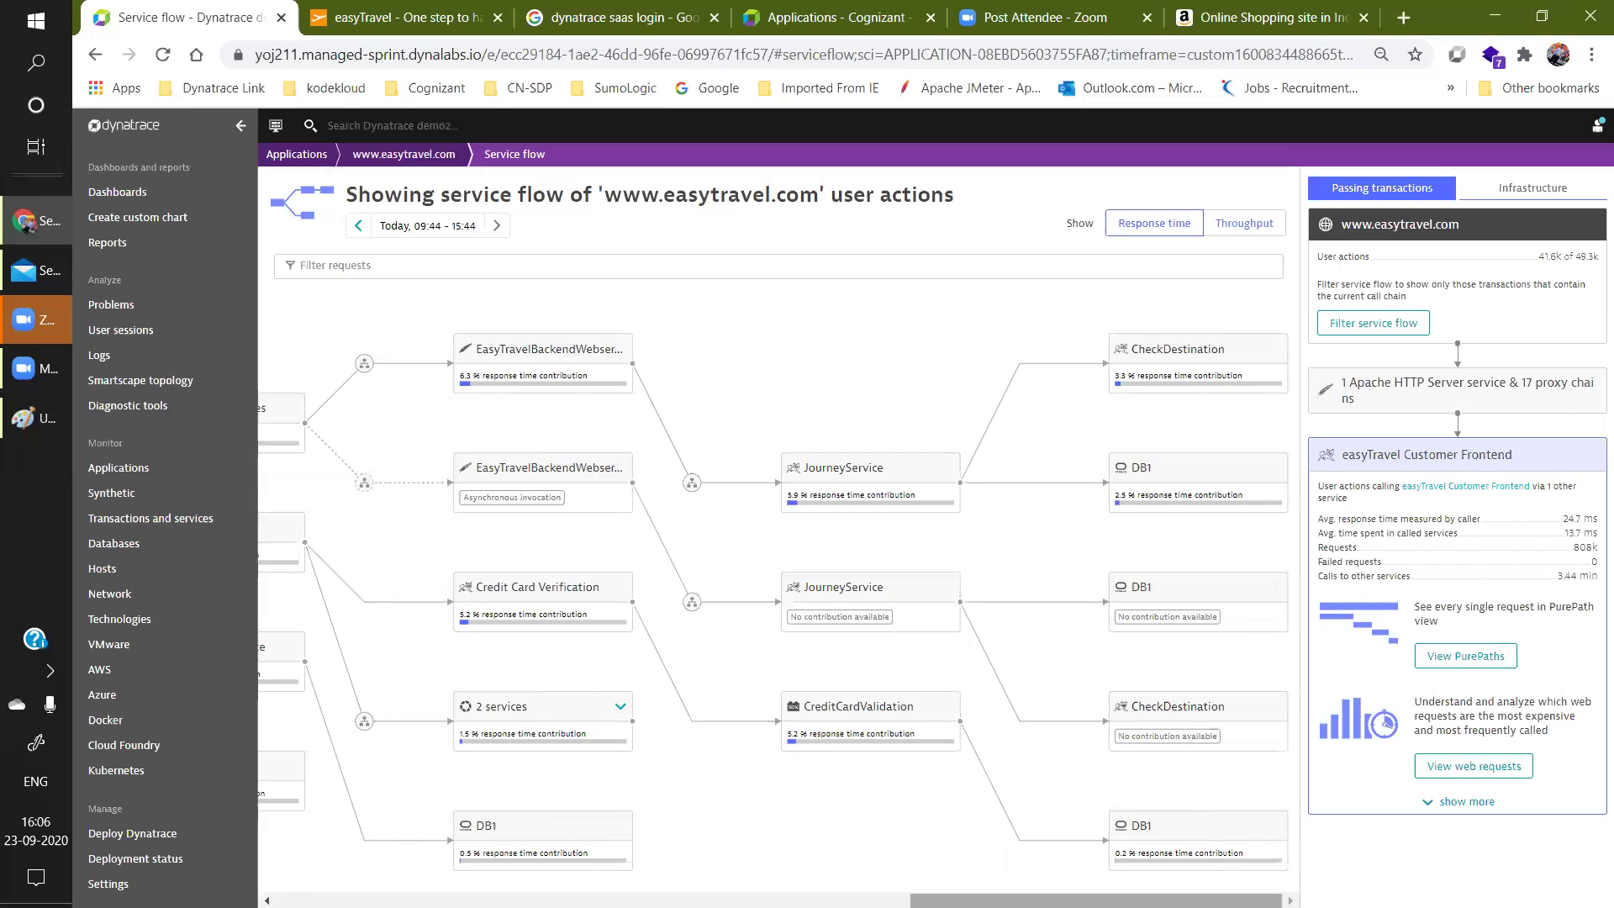
{"action": "left_click_drag", "start_coordinate": [1096, 901], "coordinate": [461, 901]}
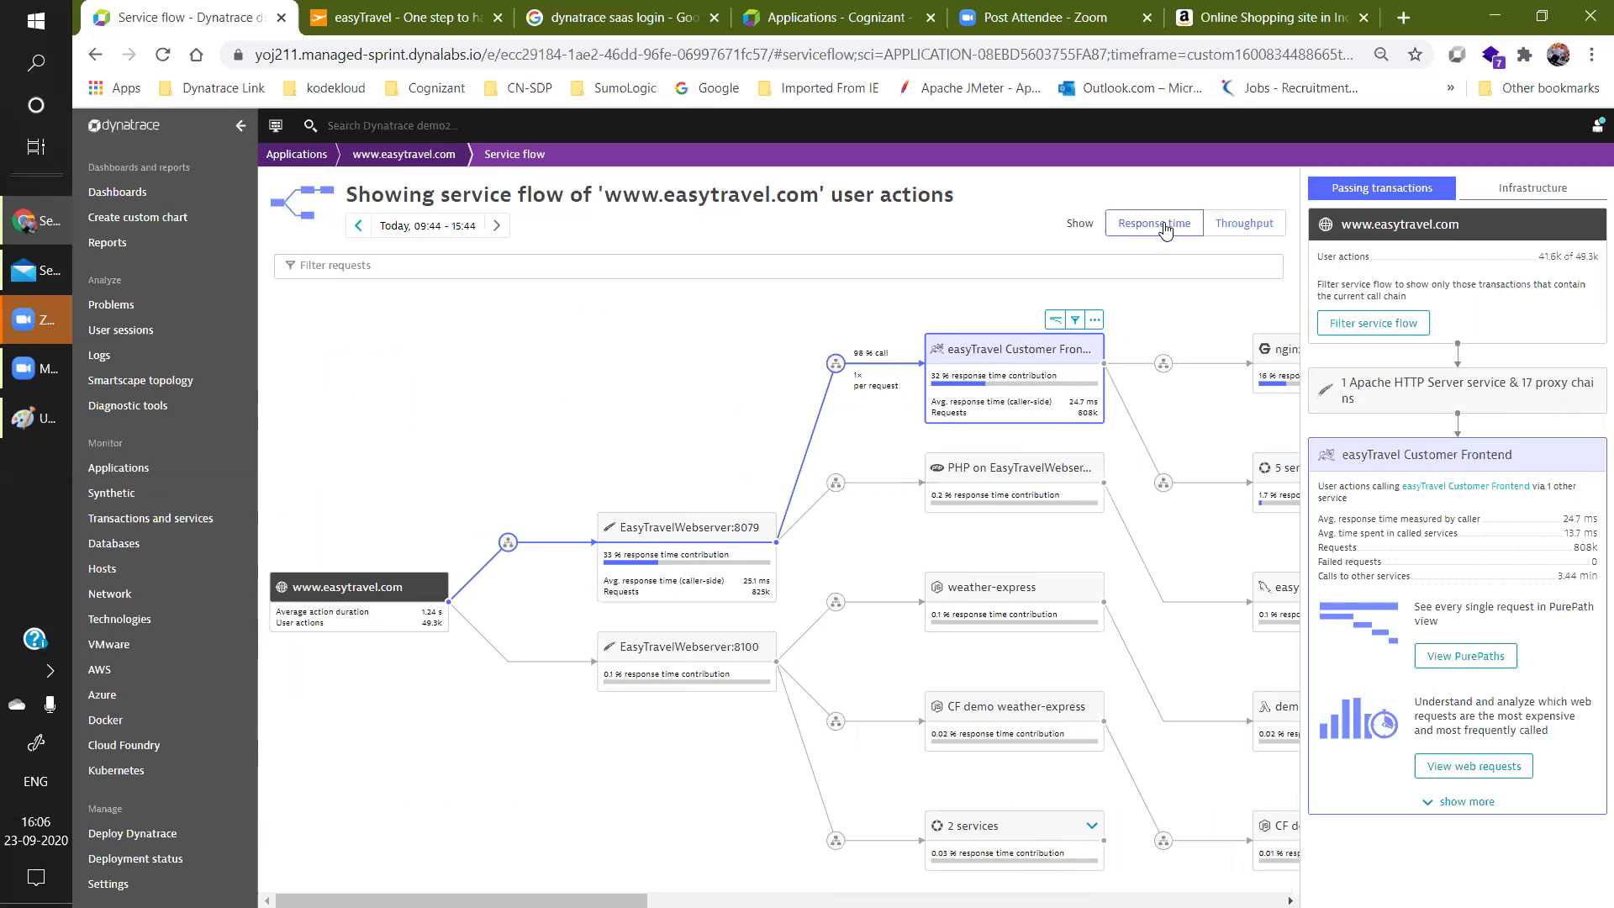
Switch the service flow from response time to throughput.
{"action": "left_click", "coordinate": [1252, 225]}
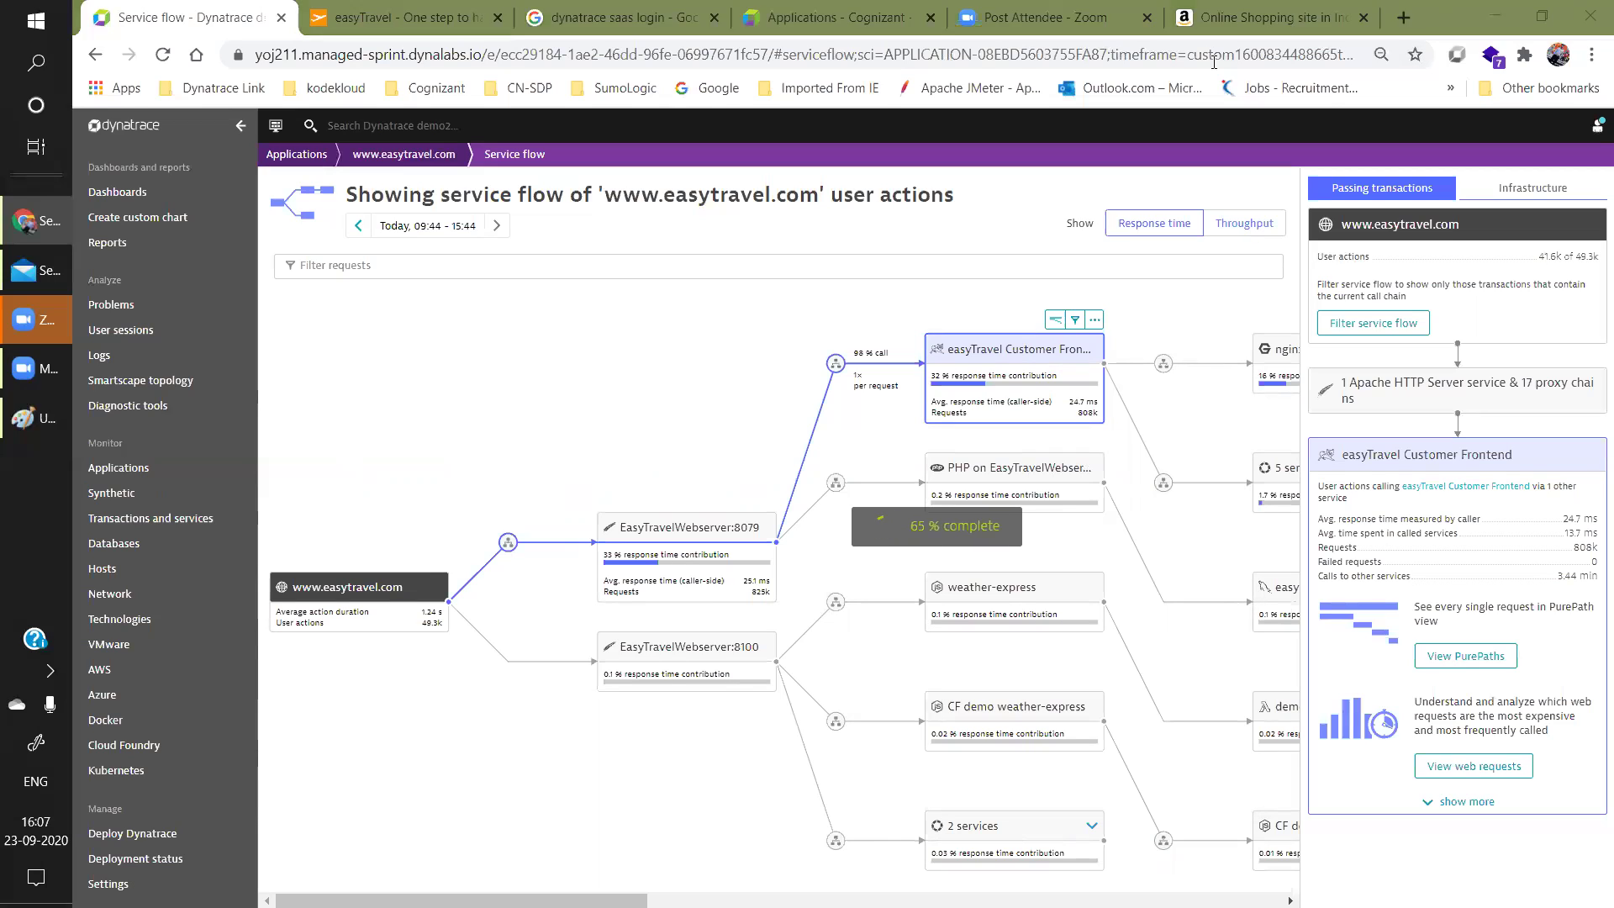
Go to the Amazon.in shopping tab.
{"action": "left_click", "coordinate": [1295, 16]}
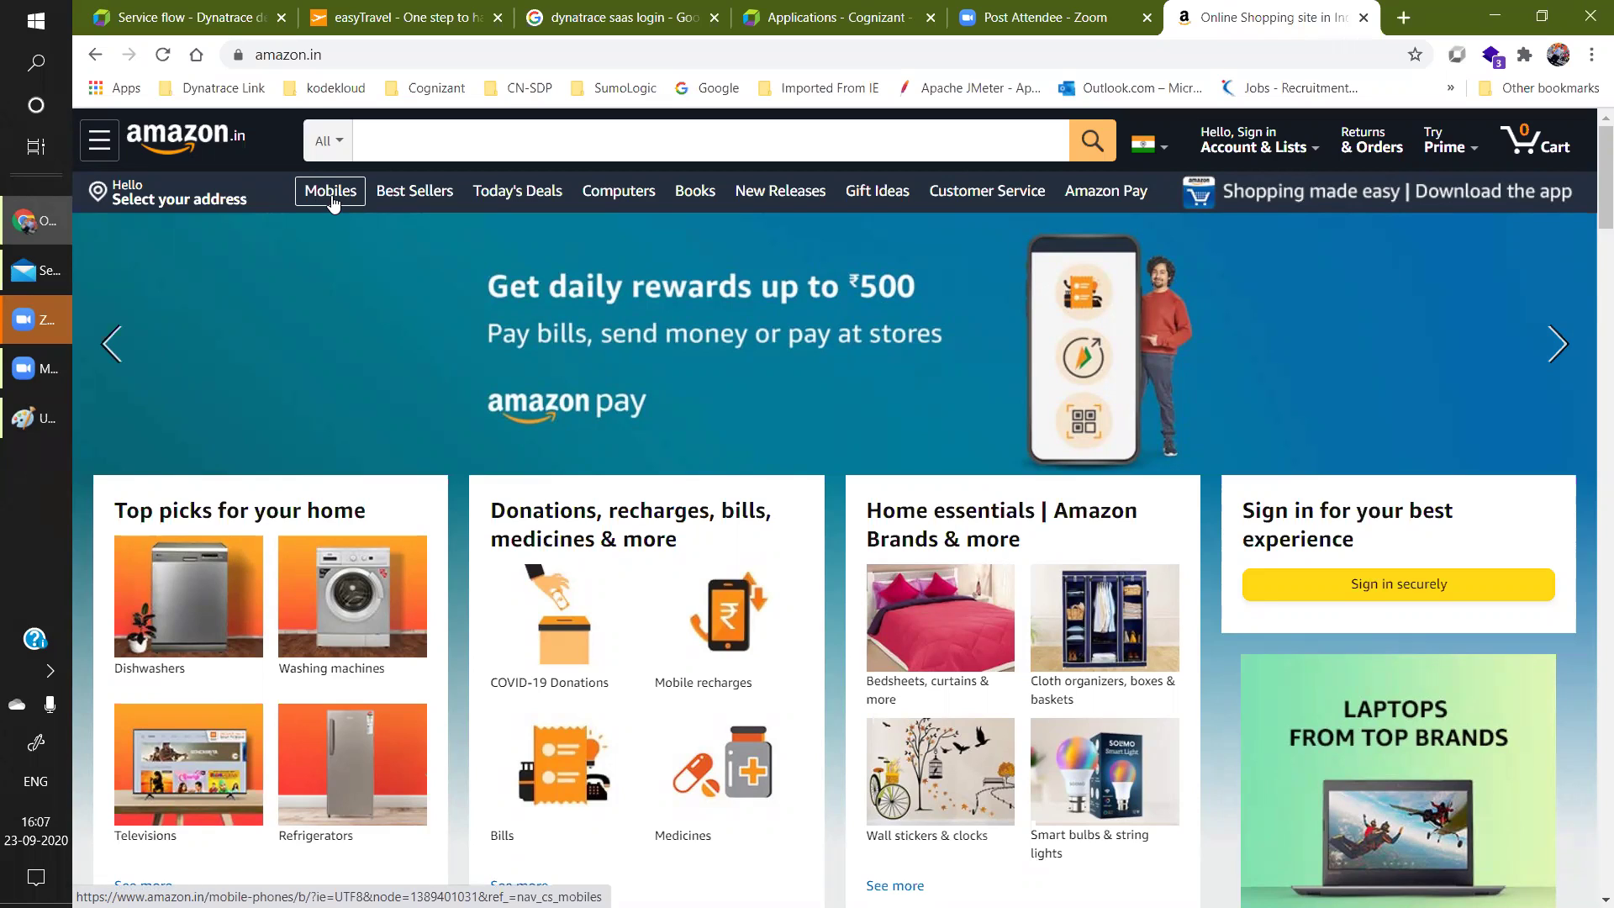
Open Amazon.in's Mobiles category page.
{"action": "left_click", "coordinate": [331, 195]}
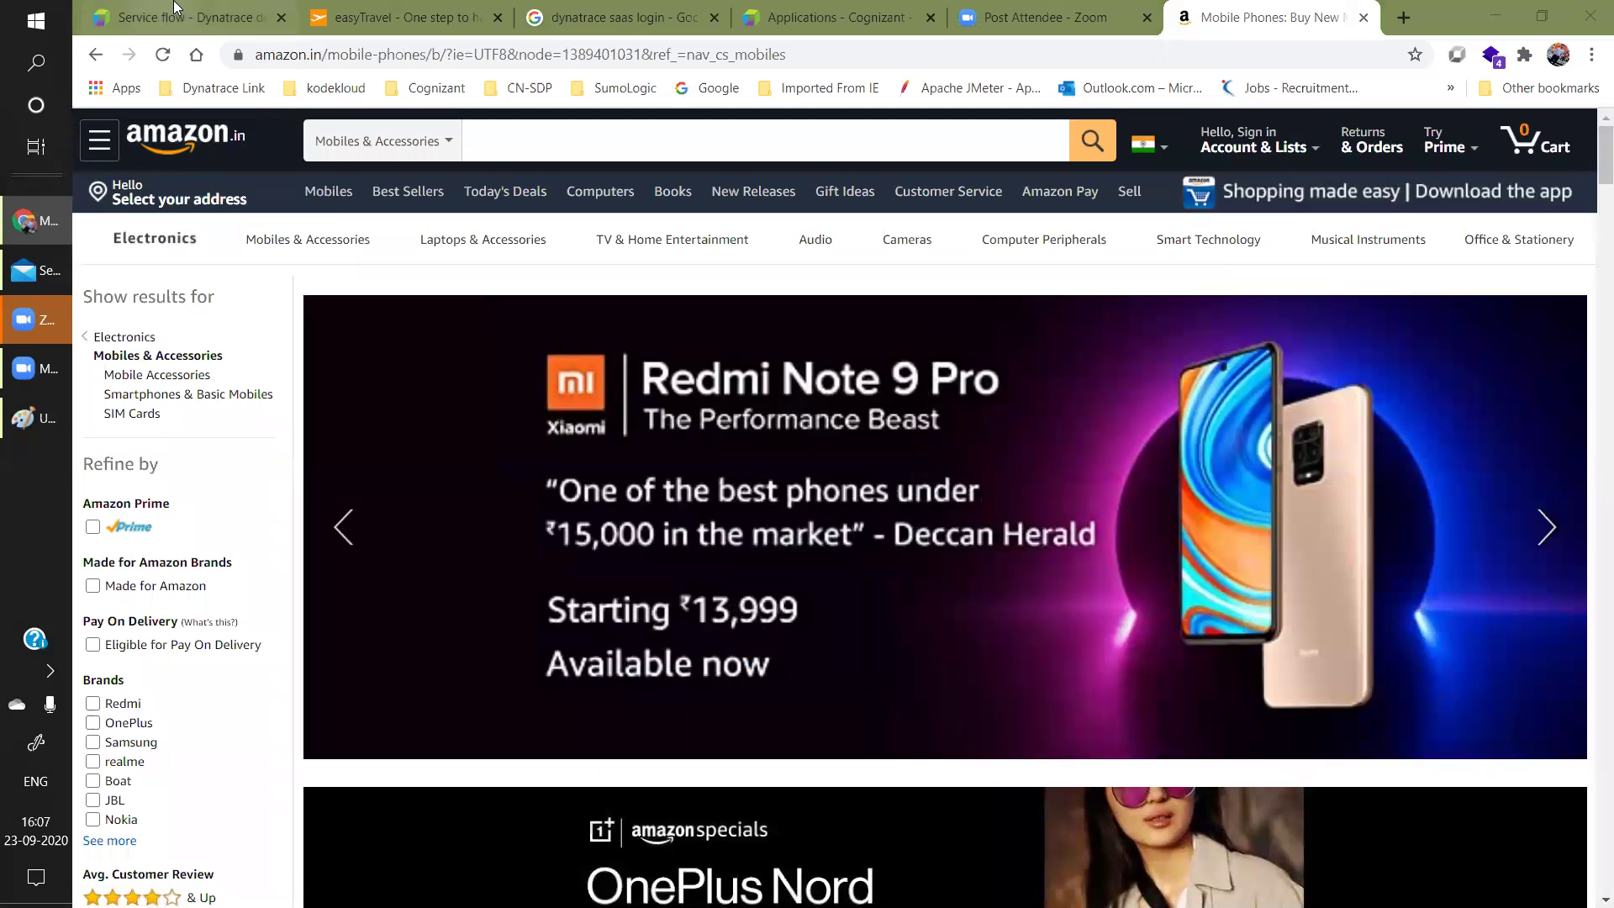
Return to the Dynatrace service flow tab.
{"action": "left_click", "coordinate": [175, 10]}
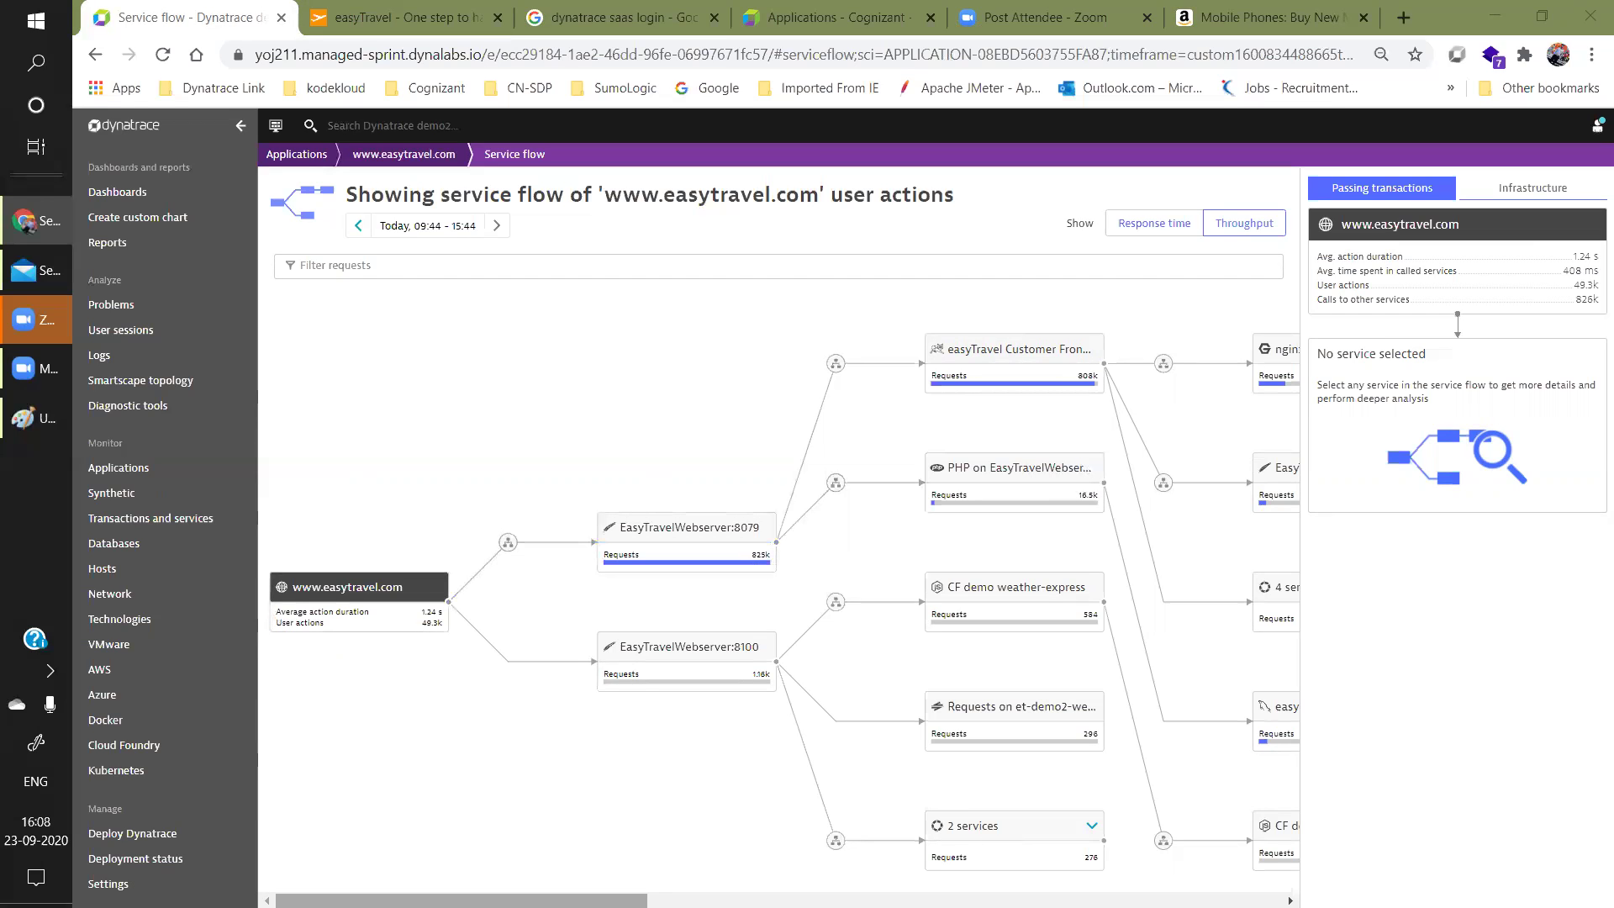
Select easyTravel Customer Frontend and list its '4 services' group: CouchDB_ET, ActiveMQ queues and RMI requests.
{"action": "scroll", "coordinate": [705, 364], "scroll_direction": "right", "scroll_amount": 5}
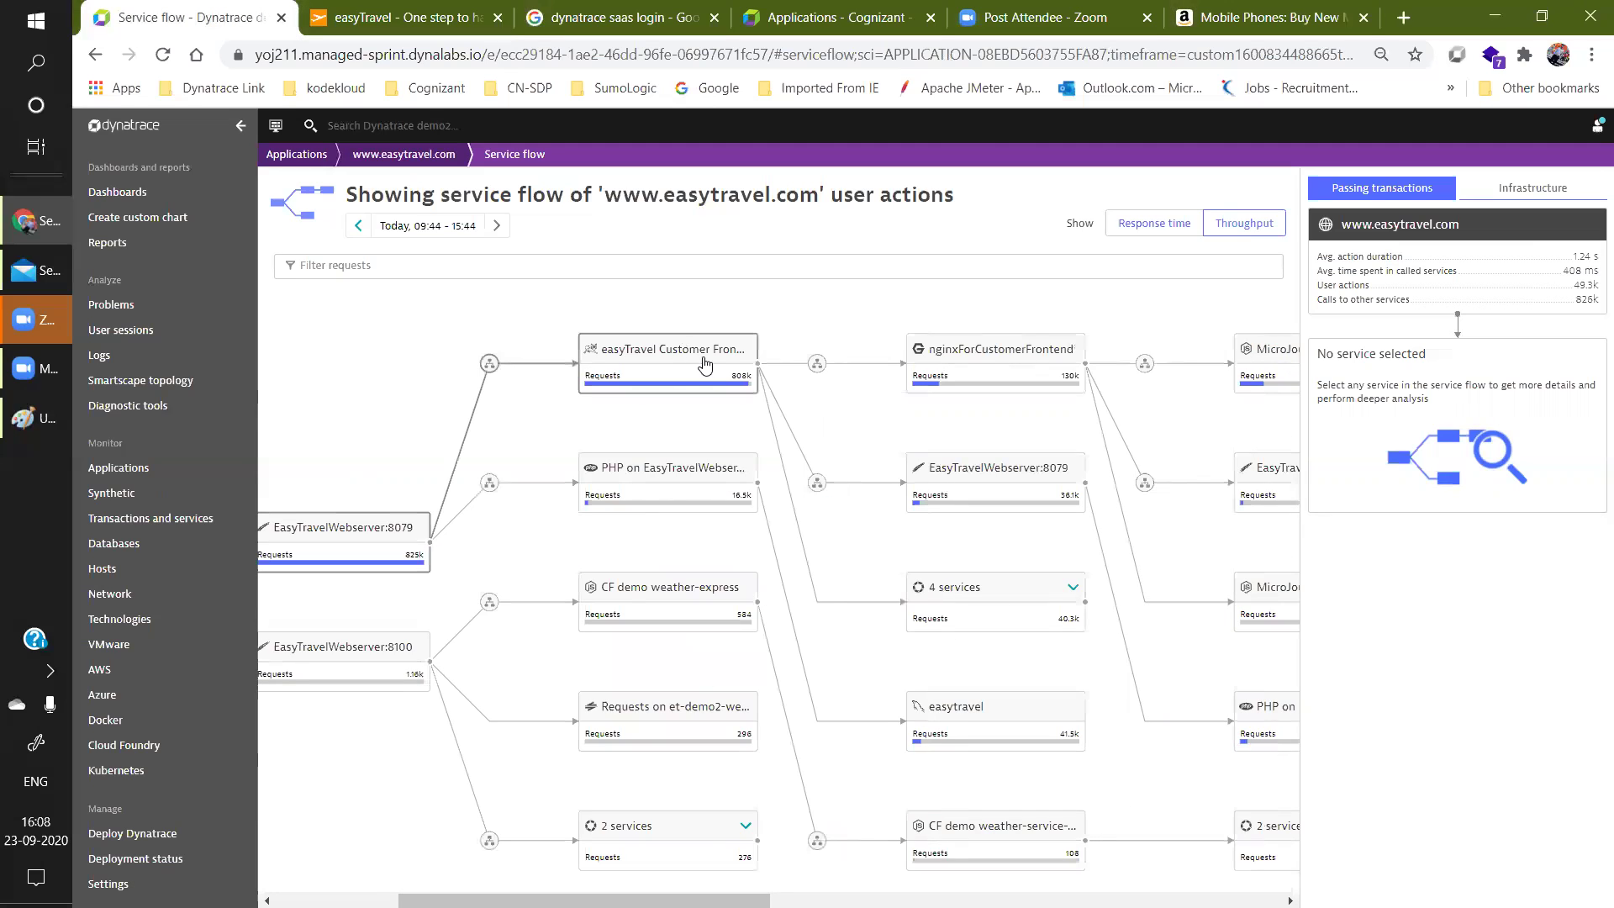
{"action": "left_click", "coordinate": [709, 368]}
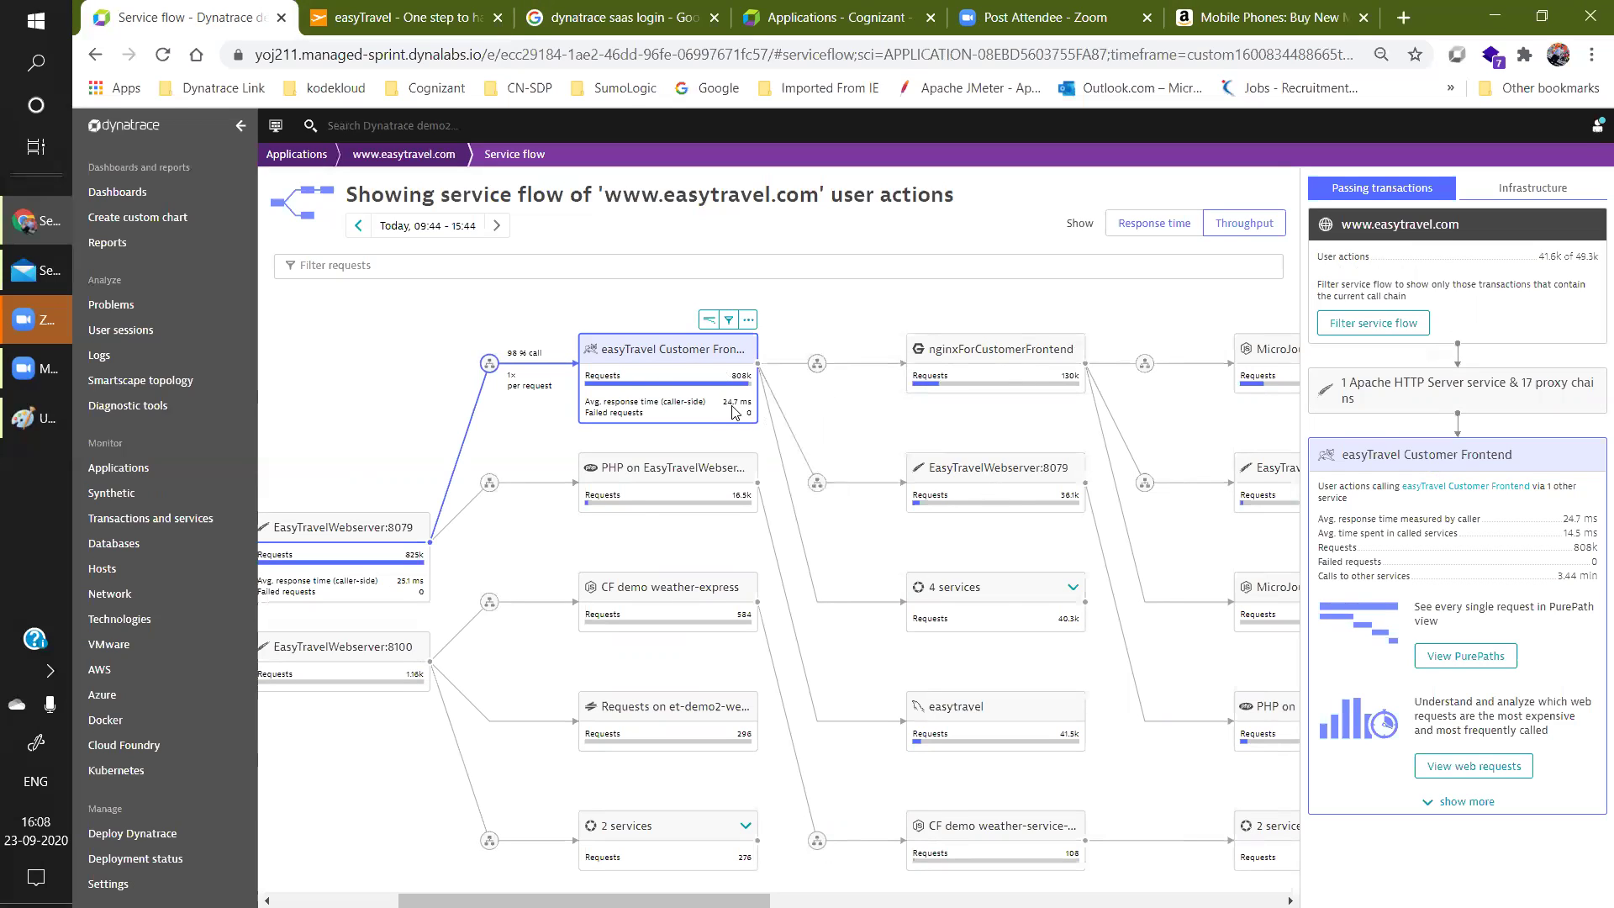
{"action": "left_click", "coordinate": [1071, 590]}
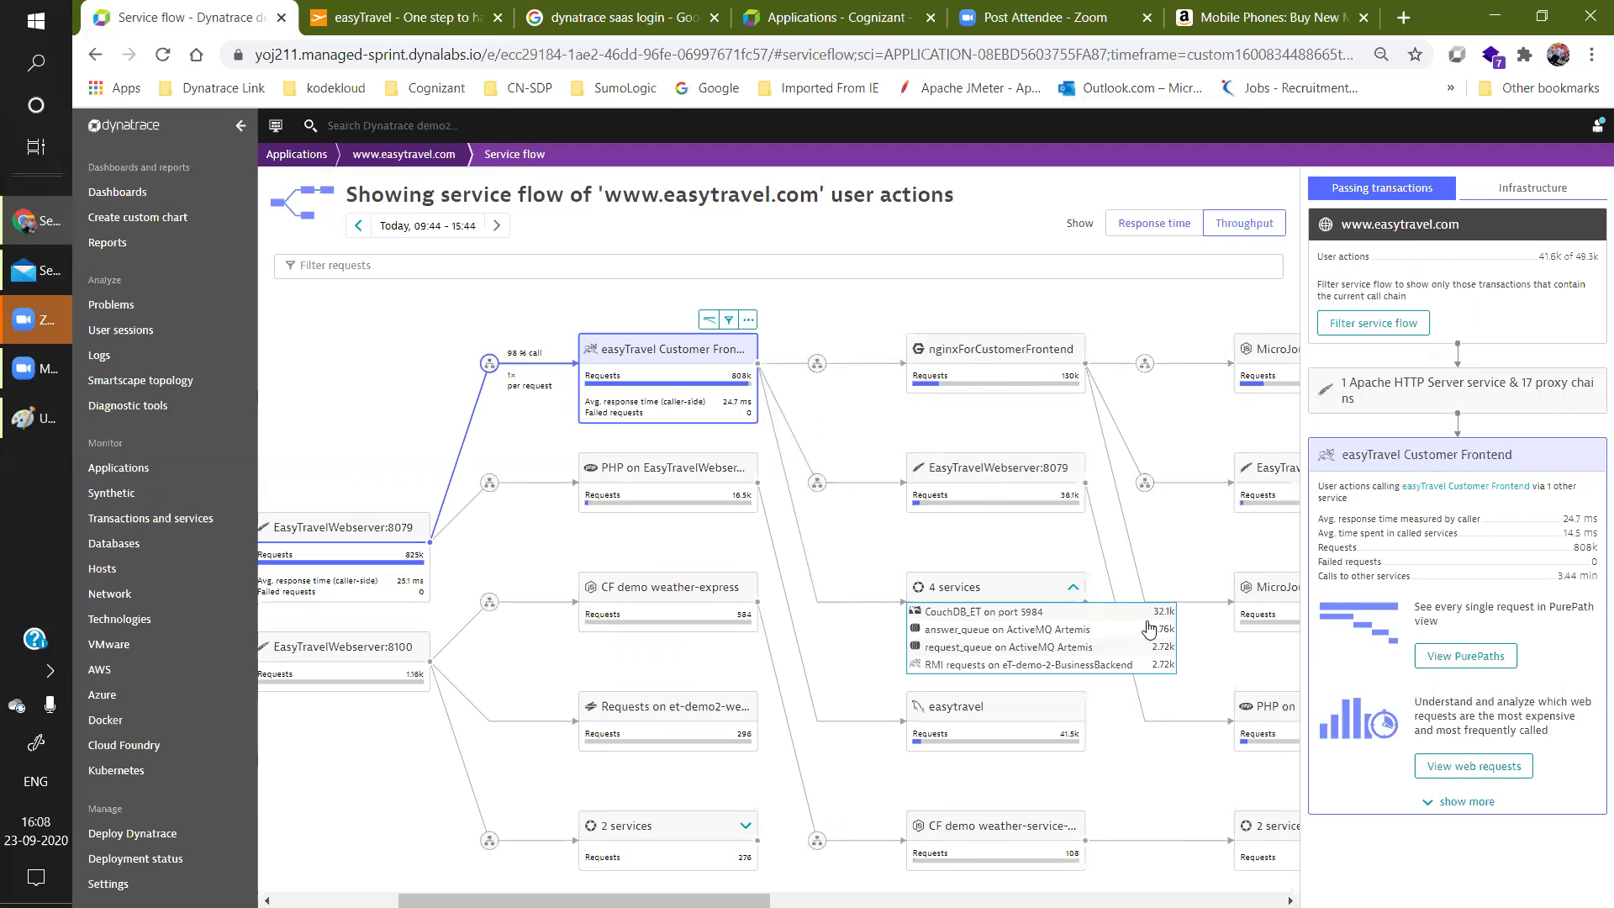
{"action": "left_click_drag", "start_coordinate": [584, 901], "coordinate": [789, 901]}
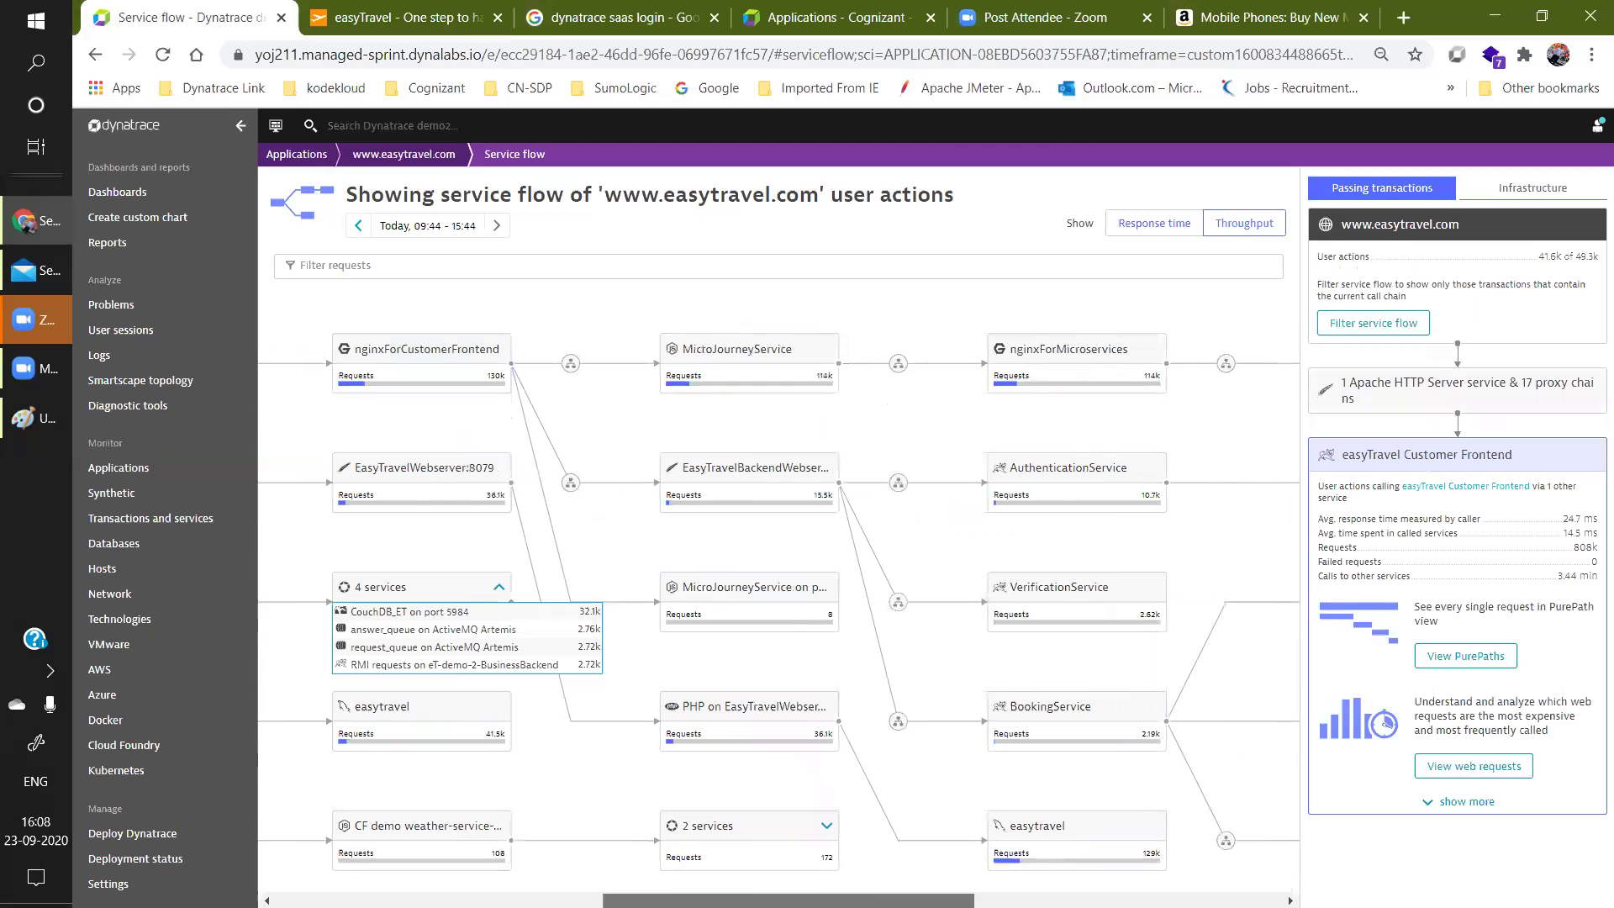
{"action": "left_click", "coordinate": [1100, 485]}
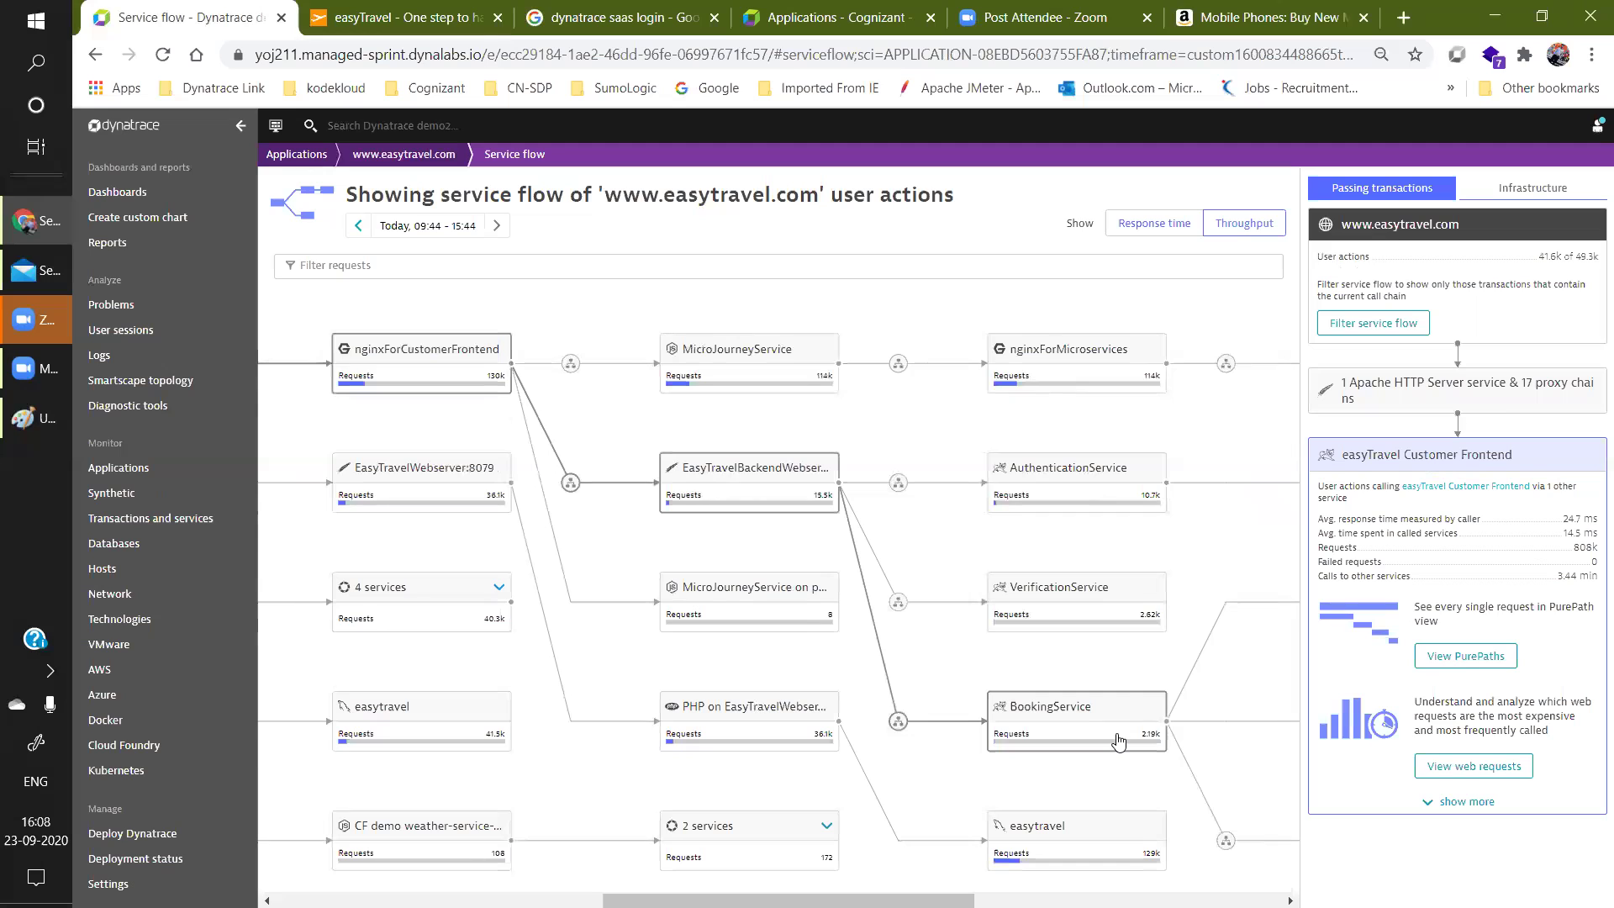
{"action": "left_click_drag", "start_coordinate": [958, 900], "coordinate": [1089, 900]}
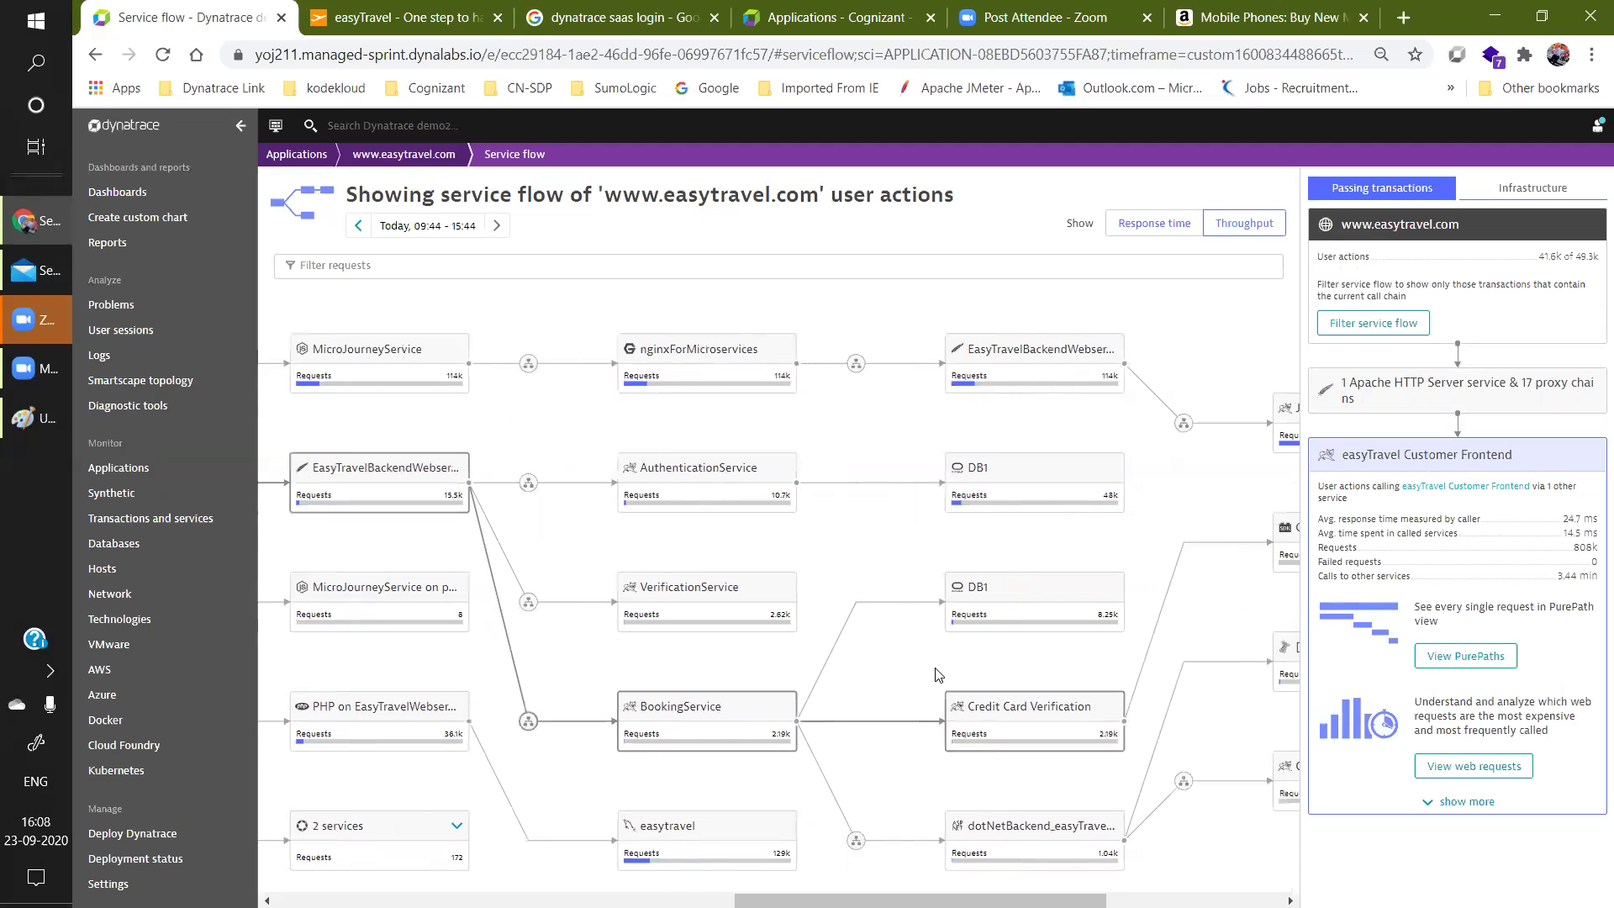
{"action": "left_click_drag", "start_coordinate": [921, 900], "coordinate": [788, 901]}
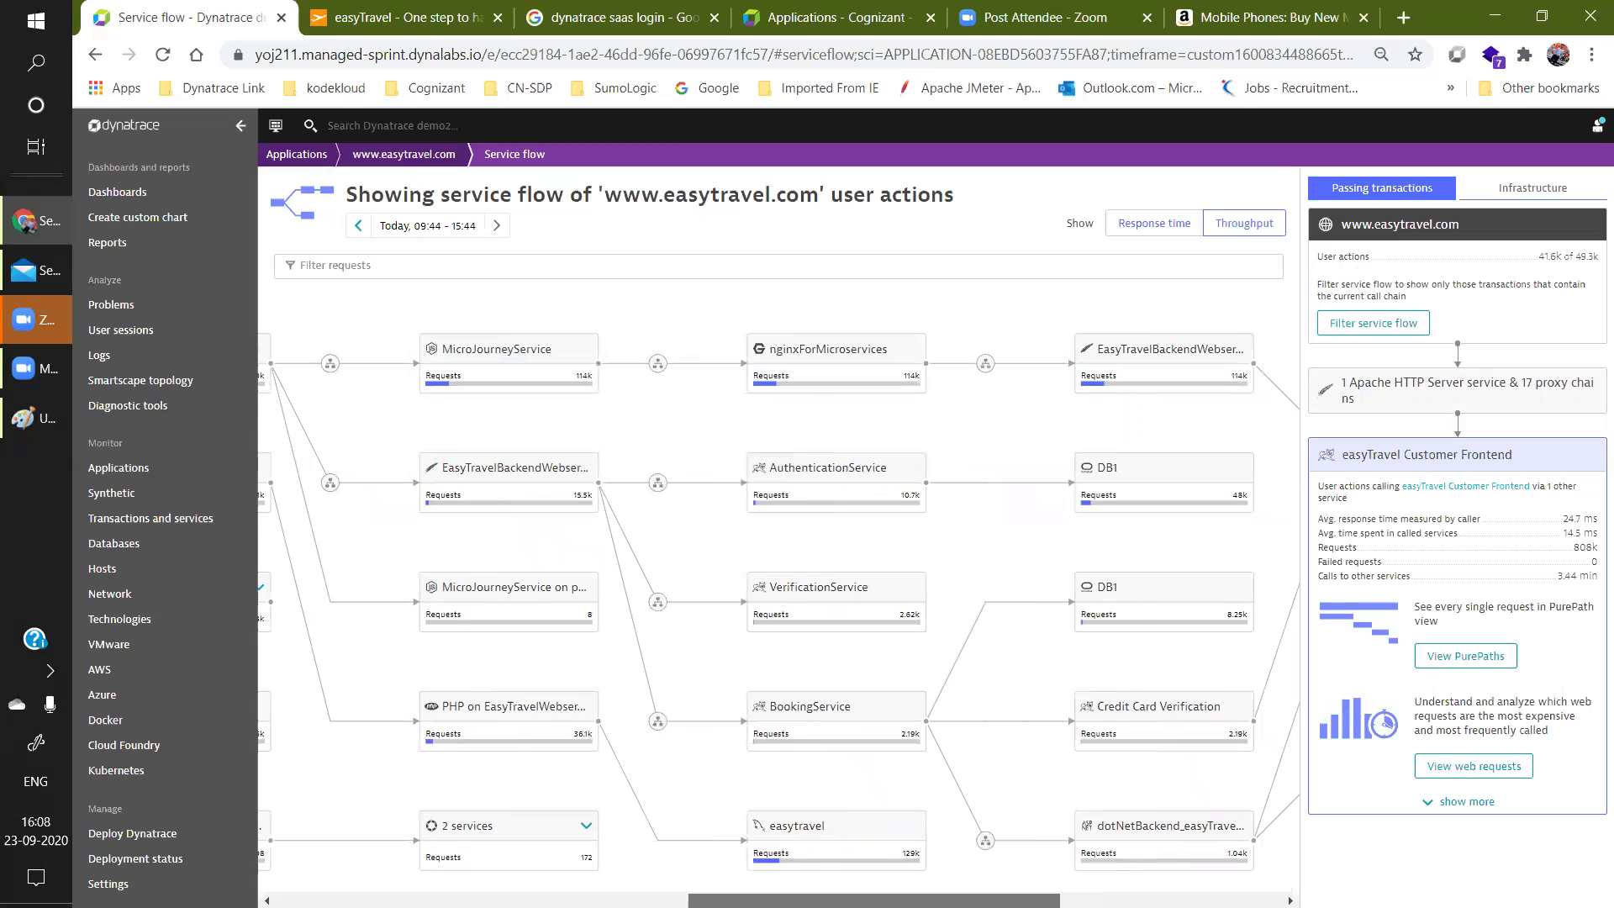
{"action": "scroll", "coordinate": [779, 621], "scroll_direction": "right", "scroll_amount": 3}
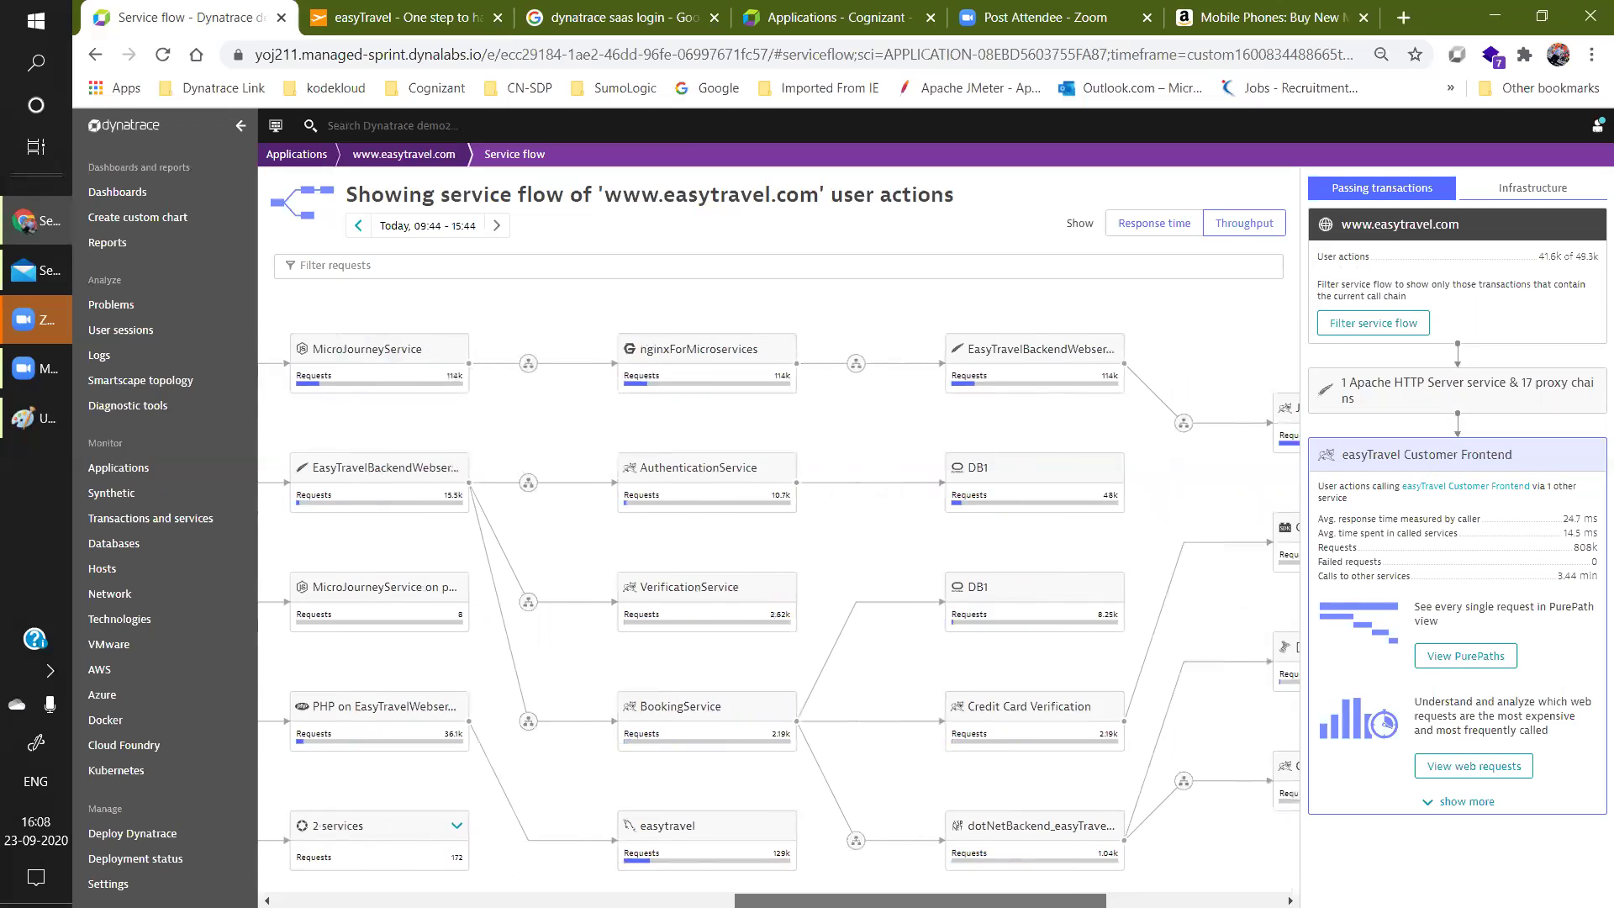
{"action": "scroll", "coordinate": [779, 620], "scroll_direction": "right", "scroll_amount": 6}
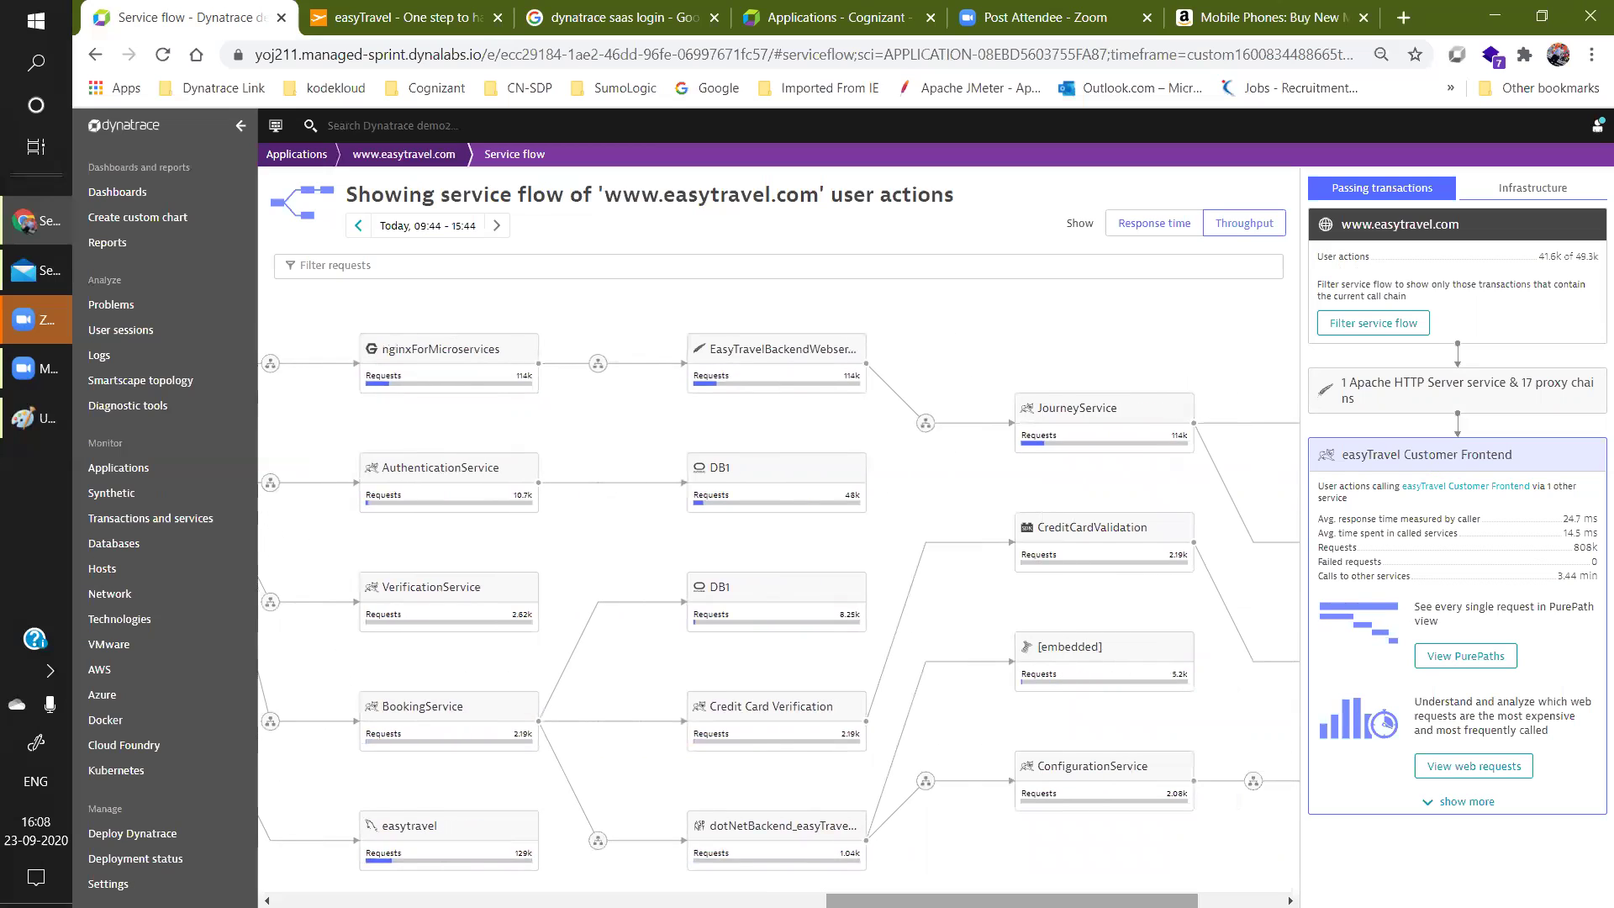
{"action": "scroll", "coordinate": [780, 620], "scroll_direction": "right", "scroll_amount": 5}
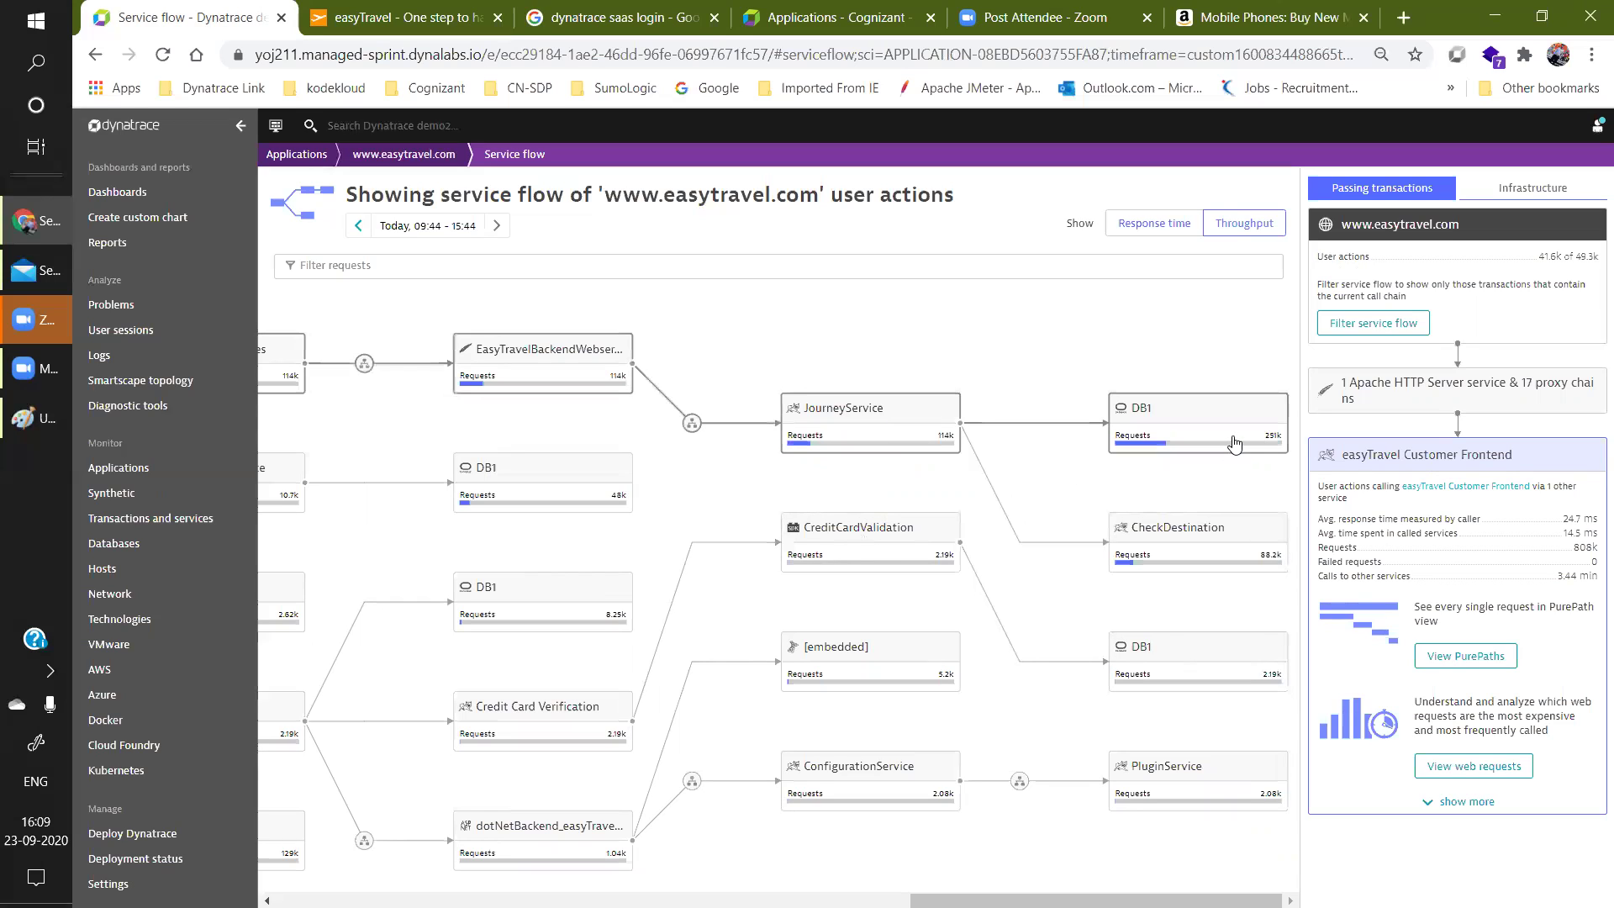
{"action": "left_click_drag", "start_coordinate": [1236, 900], "coordinate": [599, 901]}
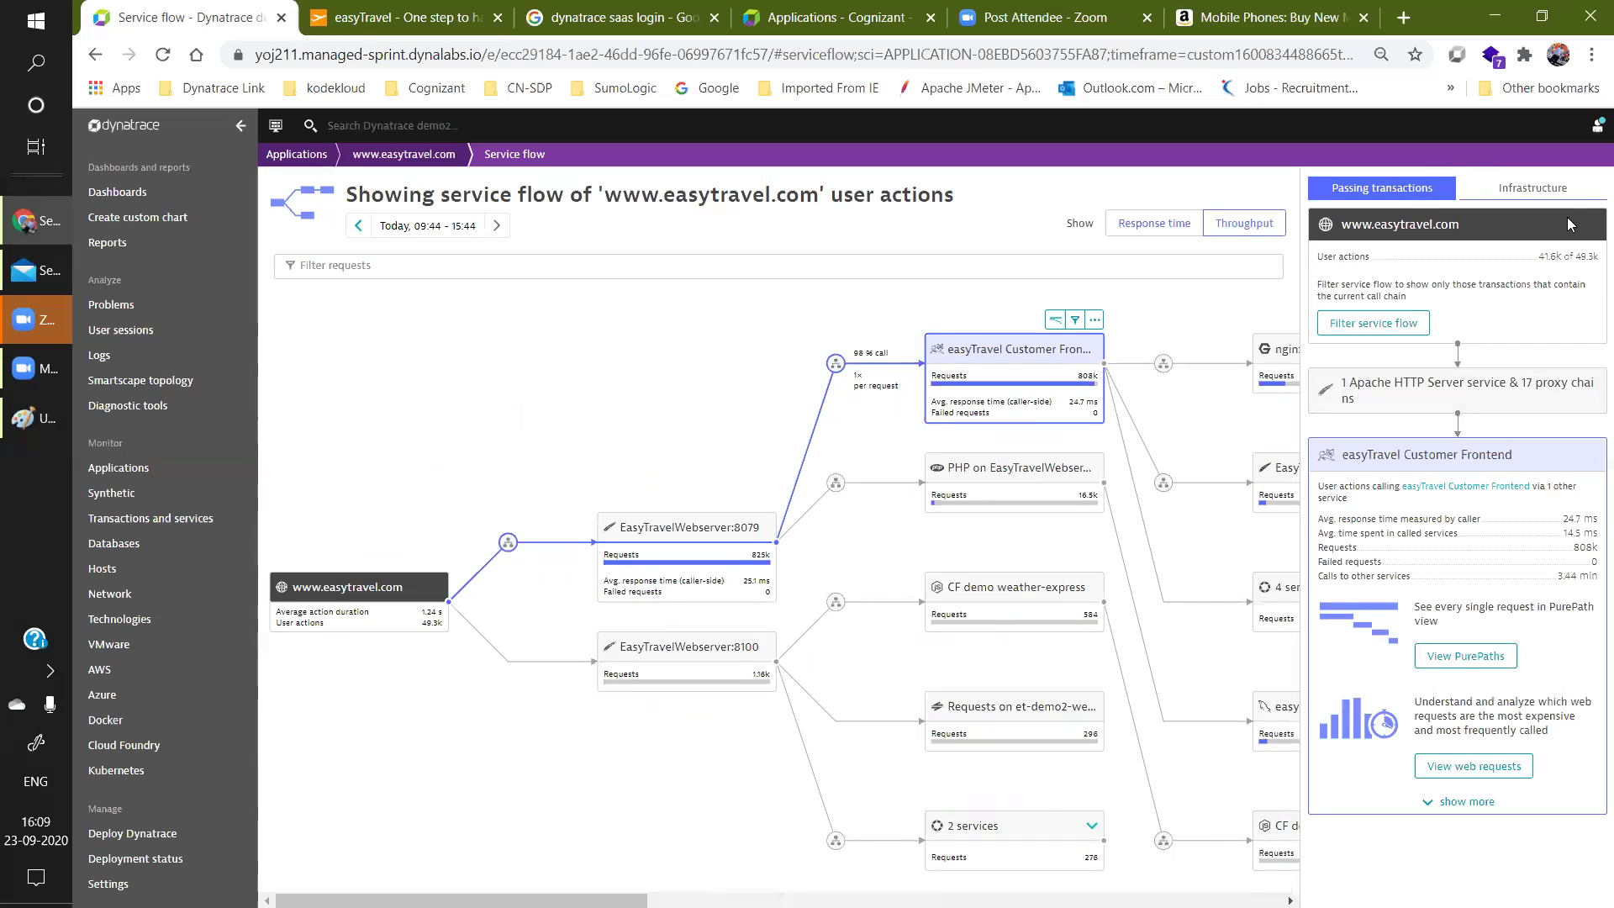
Check the call chain's infrastructure, then expand more analysis options under Passing transactions.
{"action": "left_click", "coordinate": [1554, 195]}
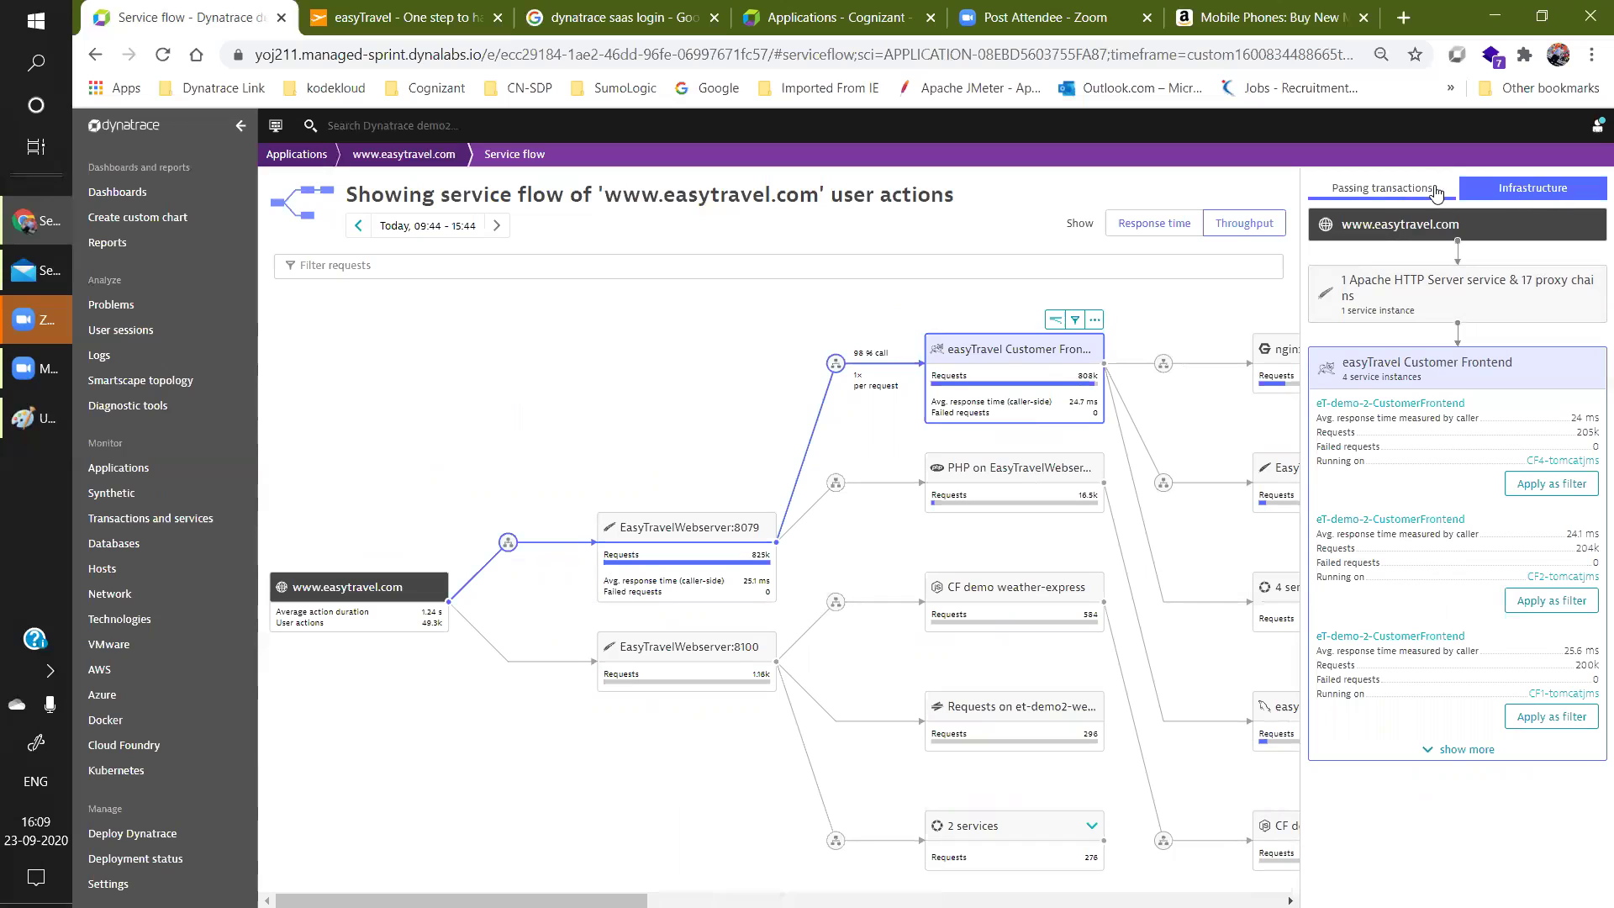
{"action": "left_click", "coordinate": [1357, 188]}
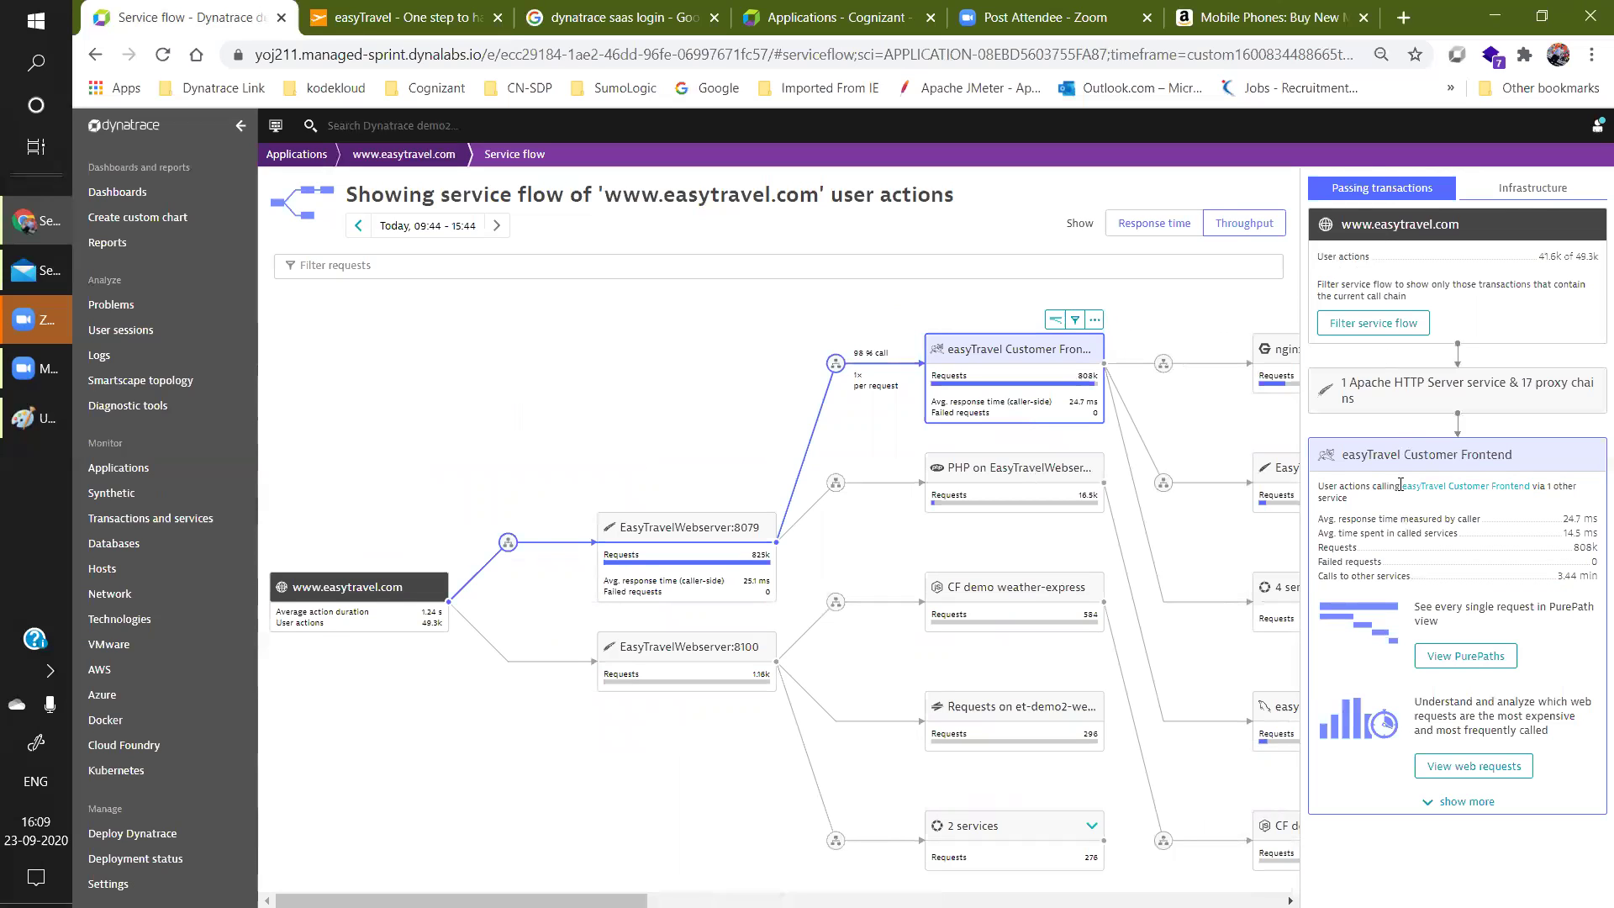
{"action": "left_click", "coordinate": [1484, 813]}
{"action": "scroll", "coordinate": [1590, 598], "scroll_direction": "down", "scroll_amount": 1}
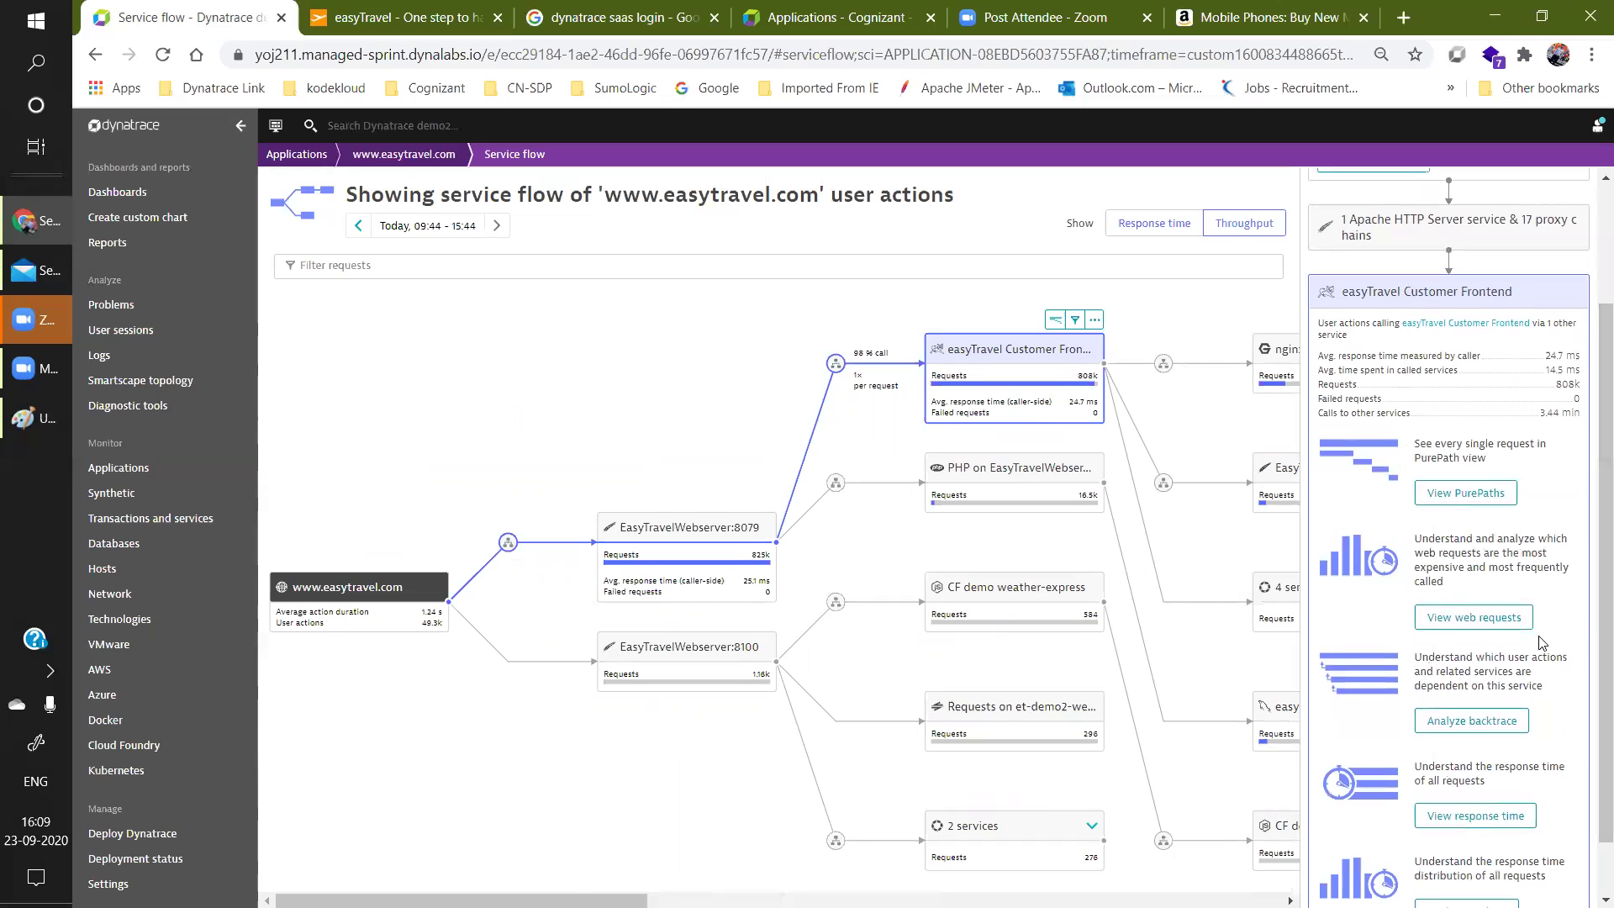
{"action": "scroll", "coordinate": [1590, 342], "scroll_direction": "up", "scroll_amount": 2}
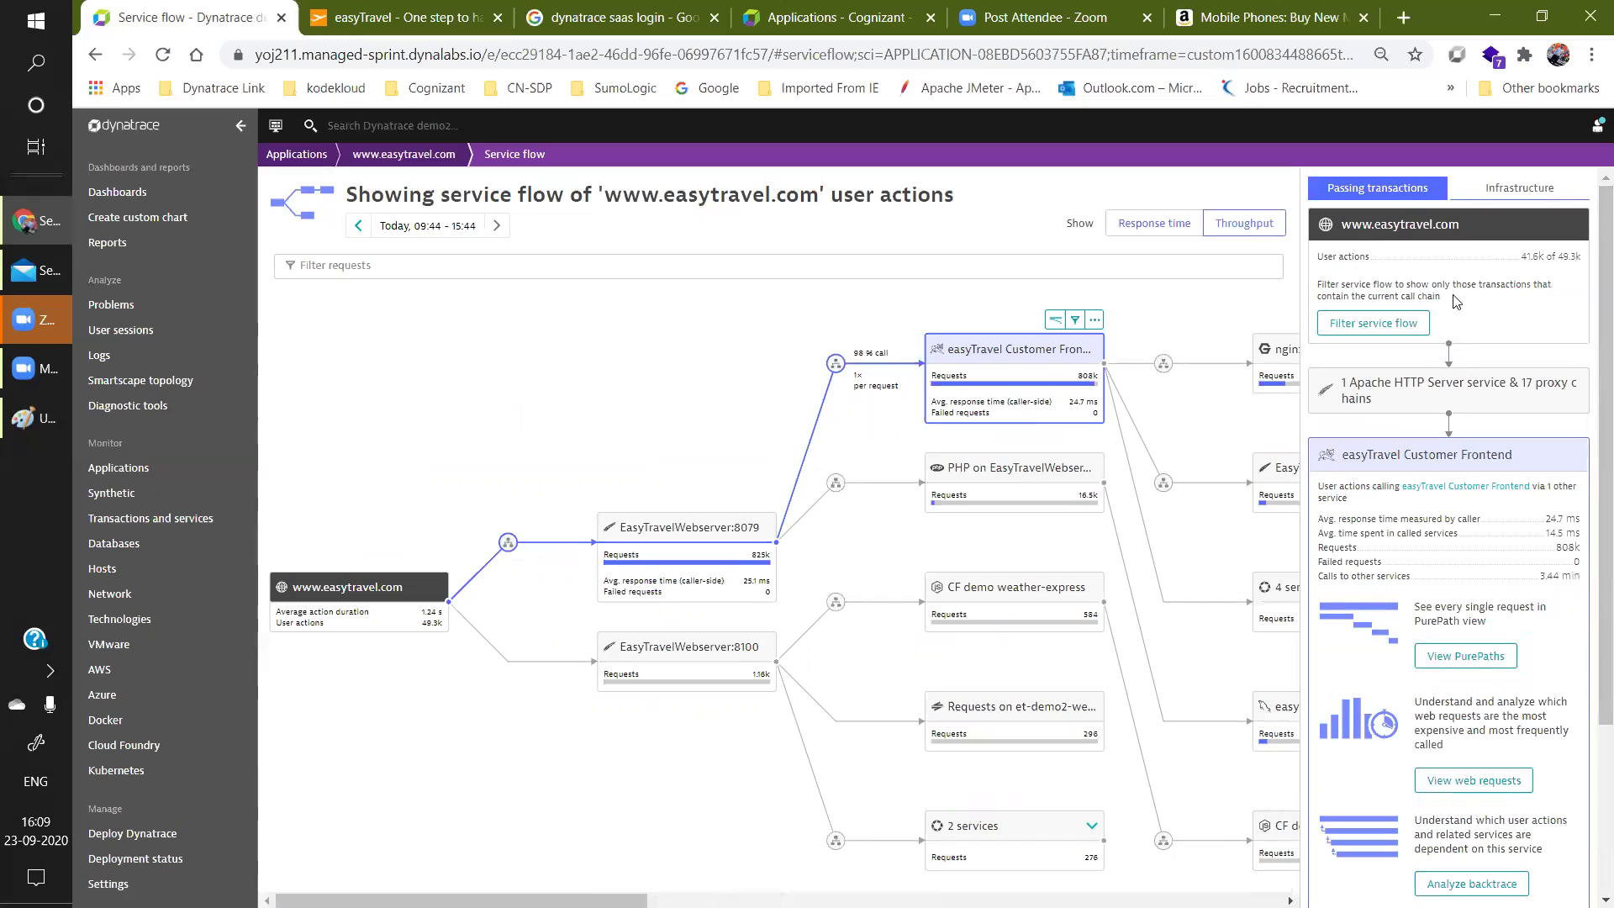
List all four Customer Frontend service instances, then re-expand the additional analysis options.
{"action": "left_click", "coordinate": [1532, 192]}
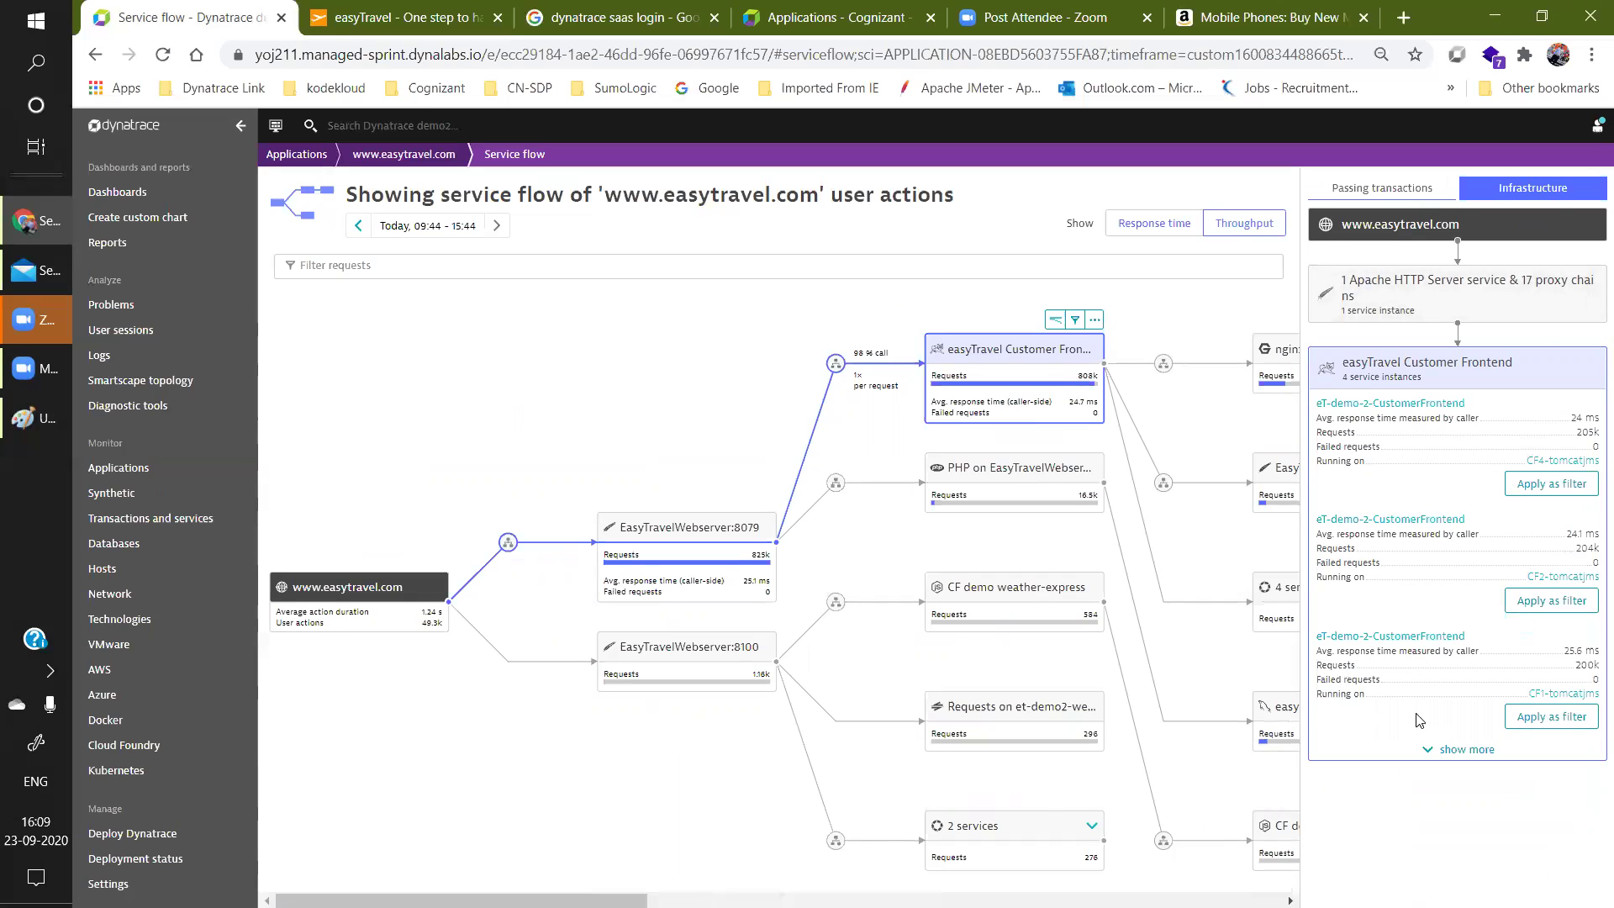
{"action": "left_click", "coordinate": [1461, 751]}
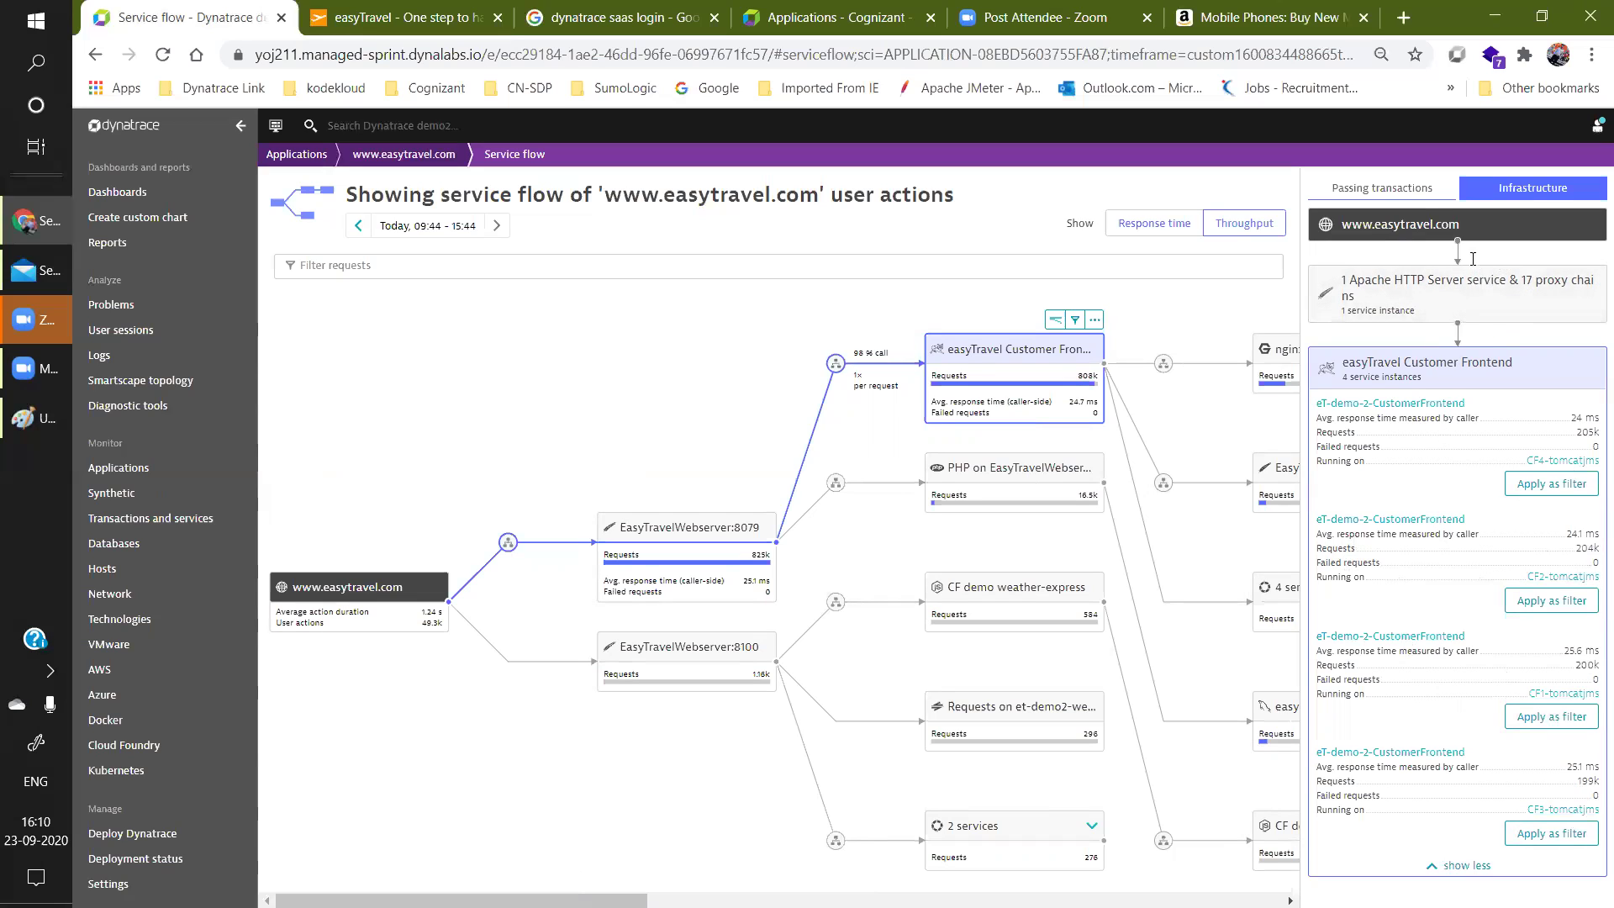
{"action": "left_click", "coordinate": [1402, 189]}
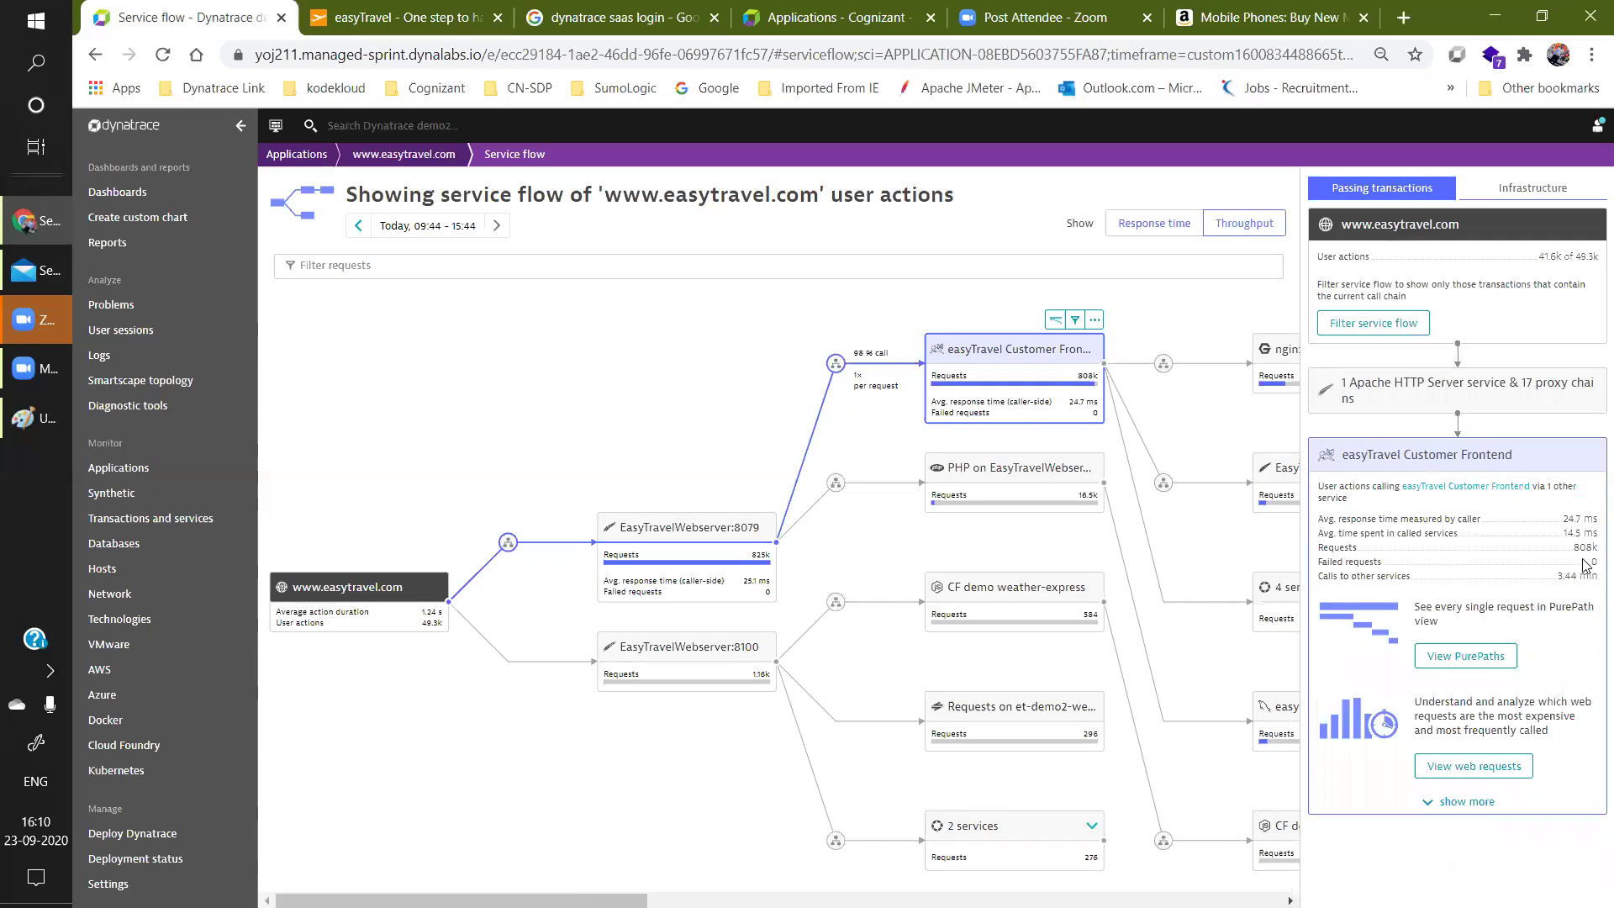
{"action": "left_click", "coordinate": [1446, 805]}
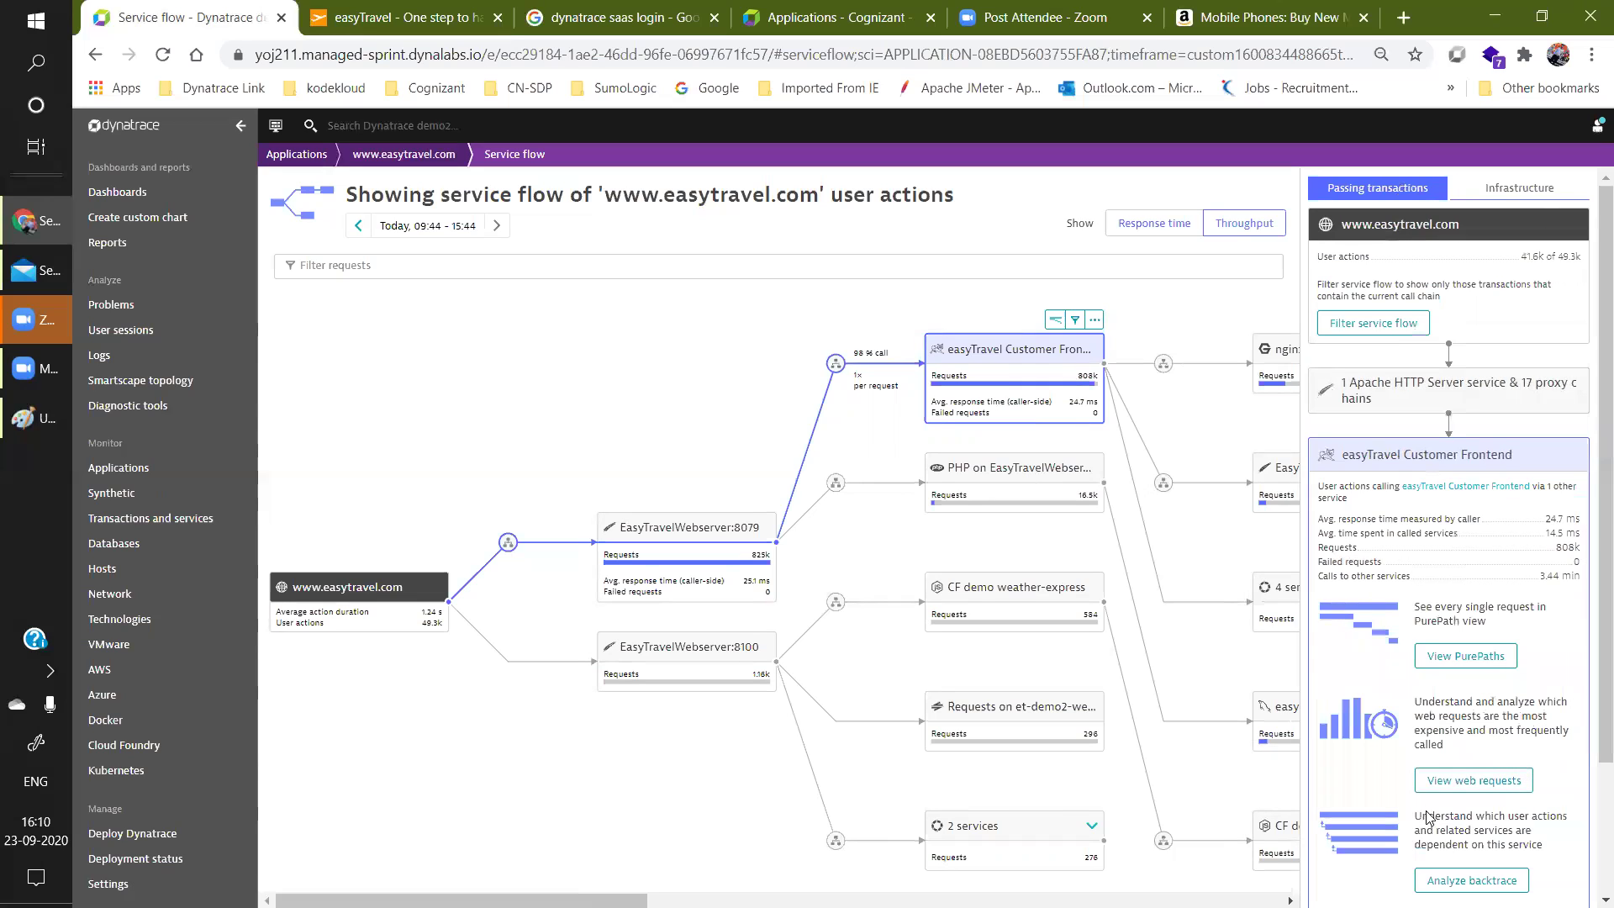
View Customer Frontend's top web requests, led by JavaScript (315k) and Images (282k) over 30 minutes.
{"action": "left_click", "coordinate": [1486, 787]}
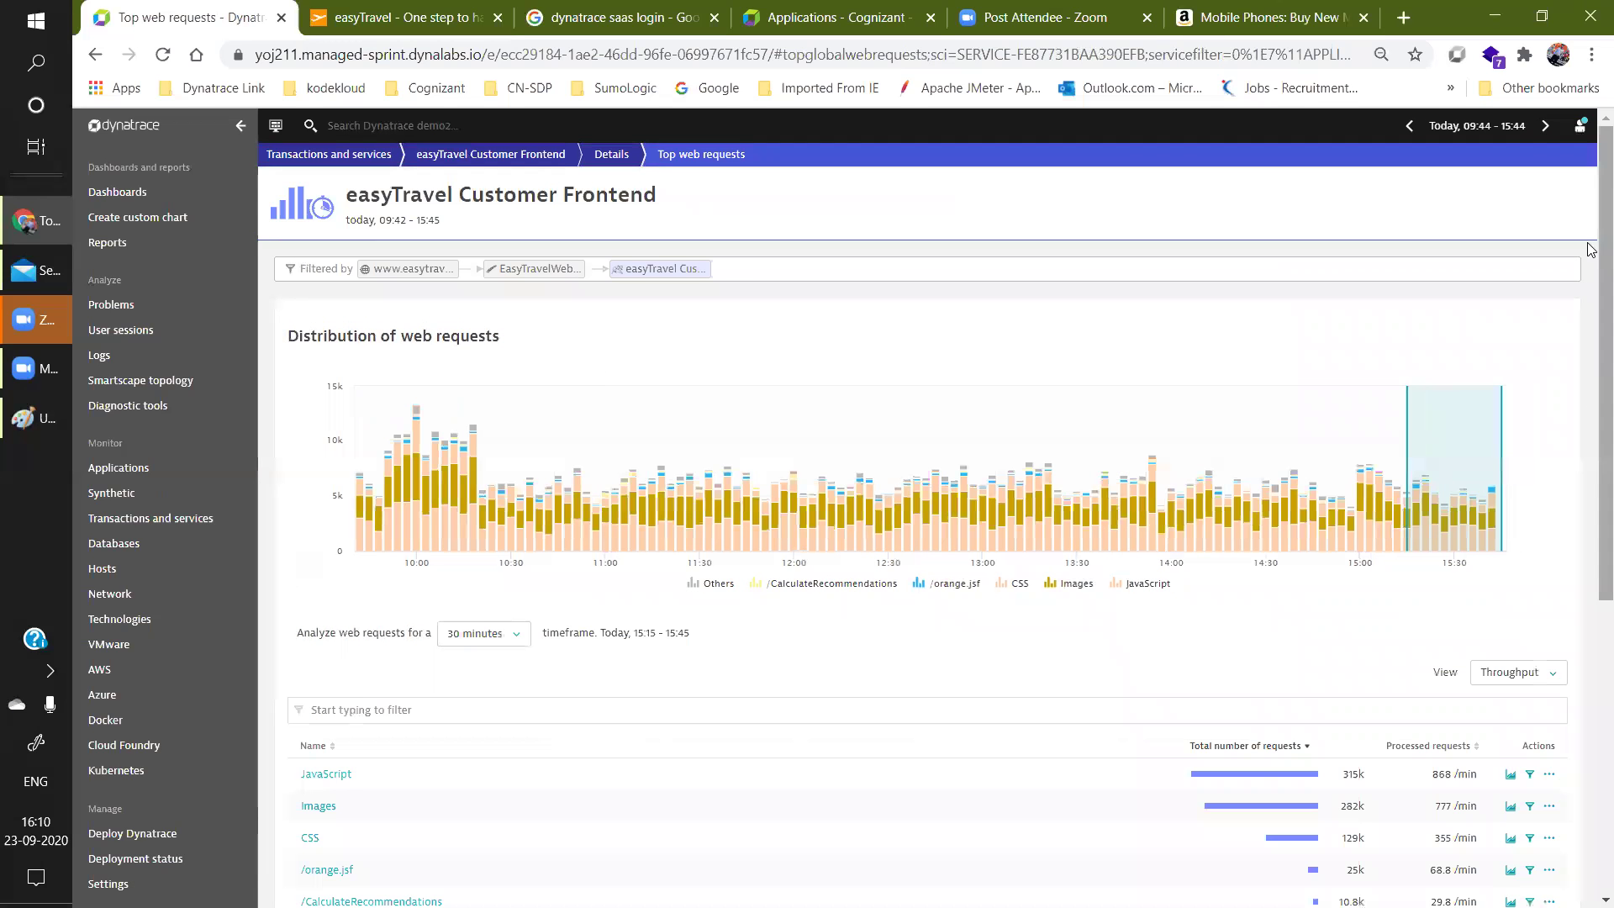
{"action": "scroll", "coordinate": [1591, 298], "scroll_direction": "down", "scroll_amount": 1}
{"action": "left_click_drag", "start_coordinate": [1591, 298], "coordinate": [1592, 555]}
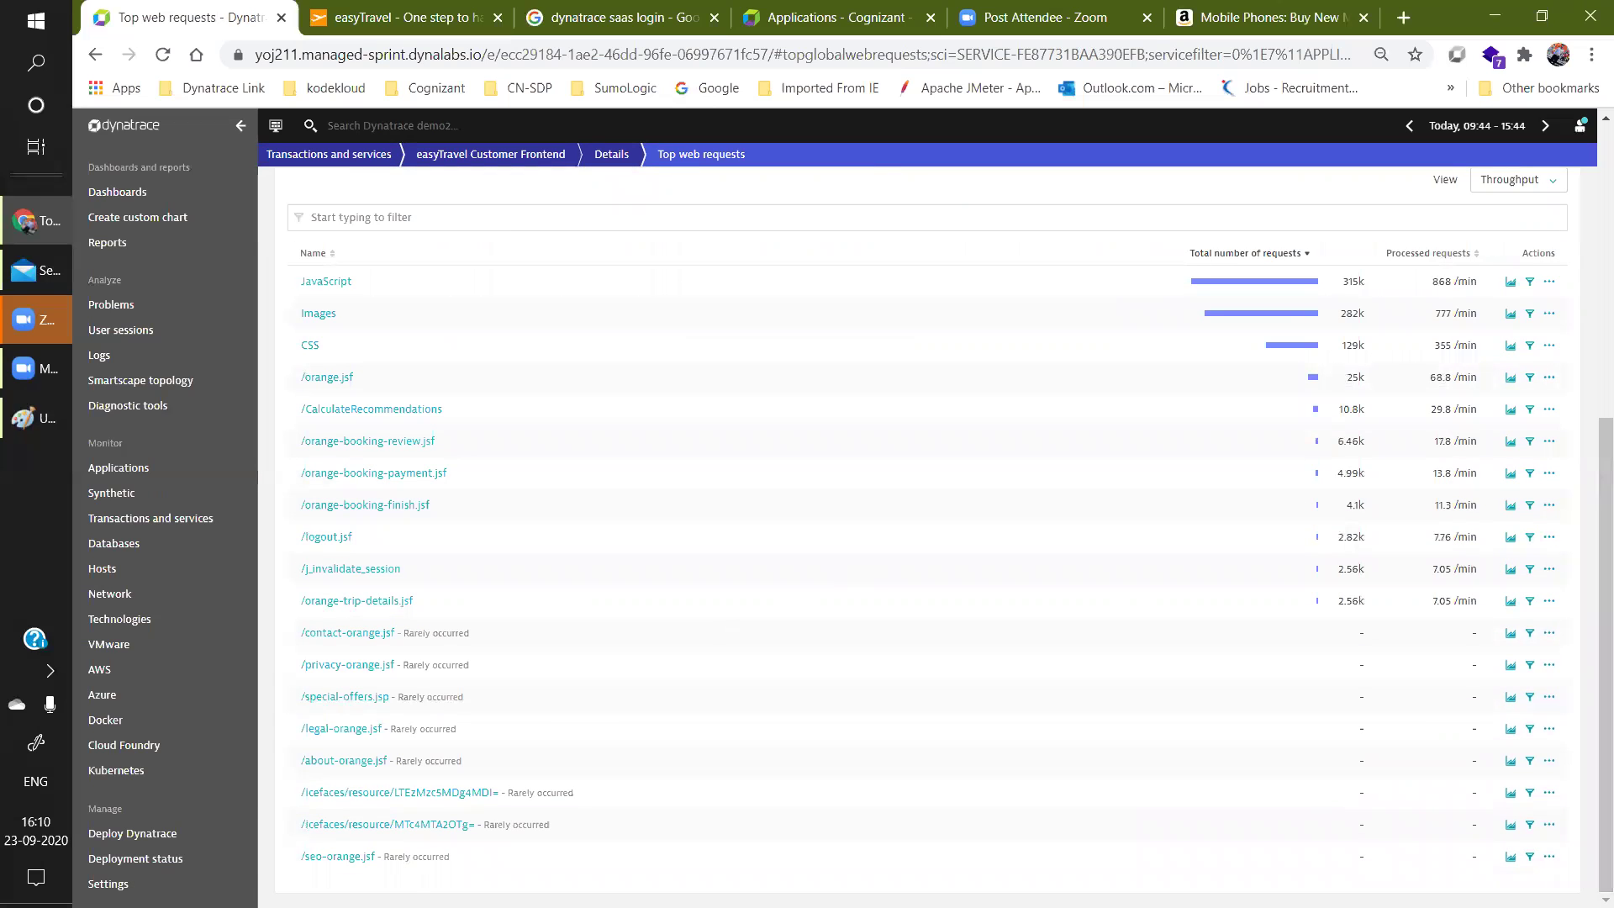
{"action": "scroll", "coordinate": [850, 523], "scroll_direction": "up", "scroll_amount": 2}
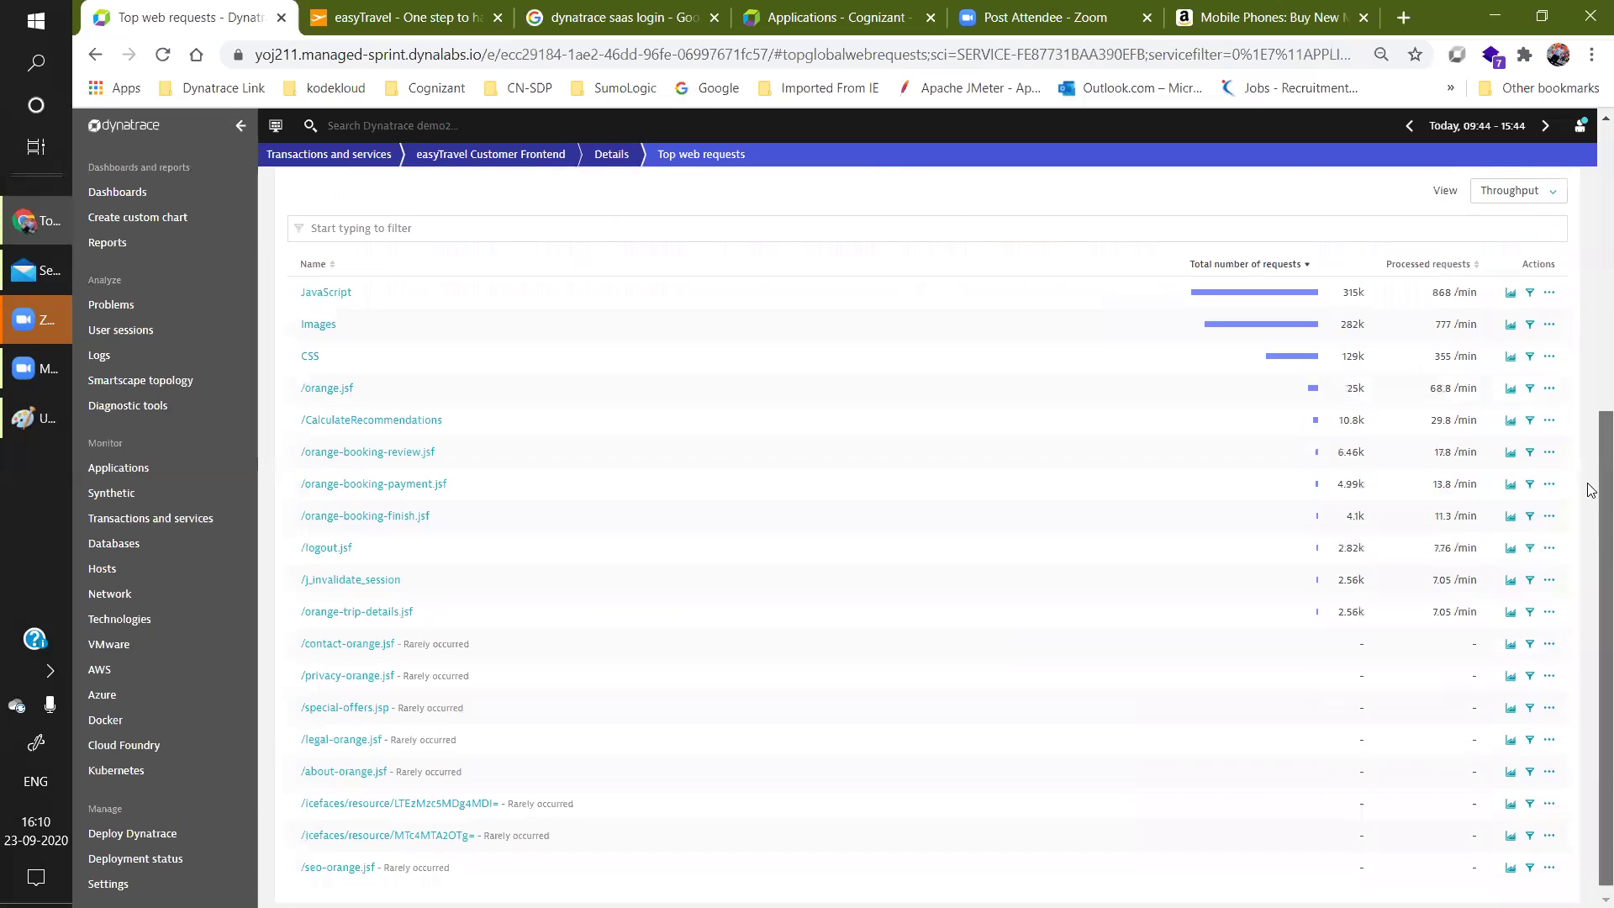
{"action": "mouse_move", "coordinate": [394, 645]}
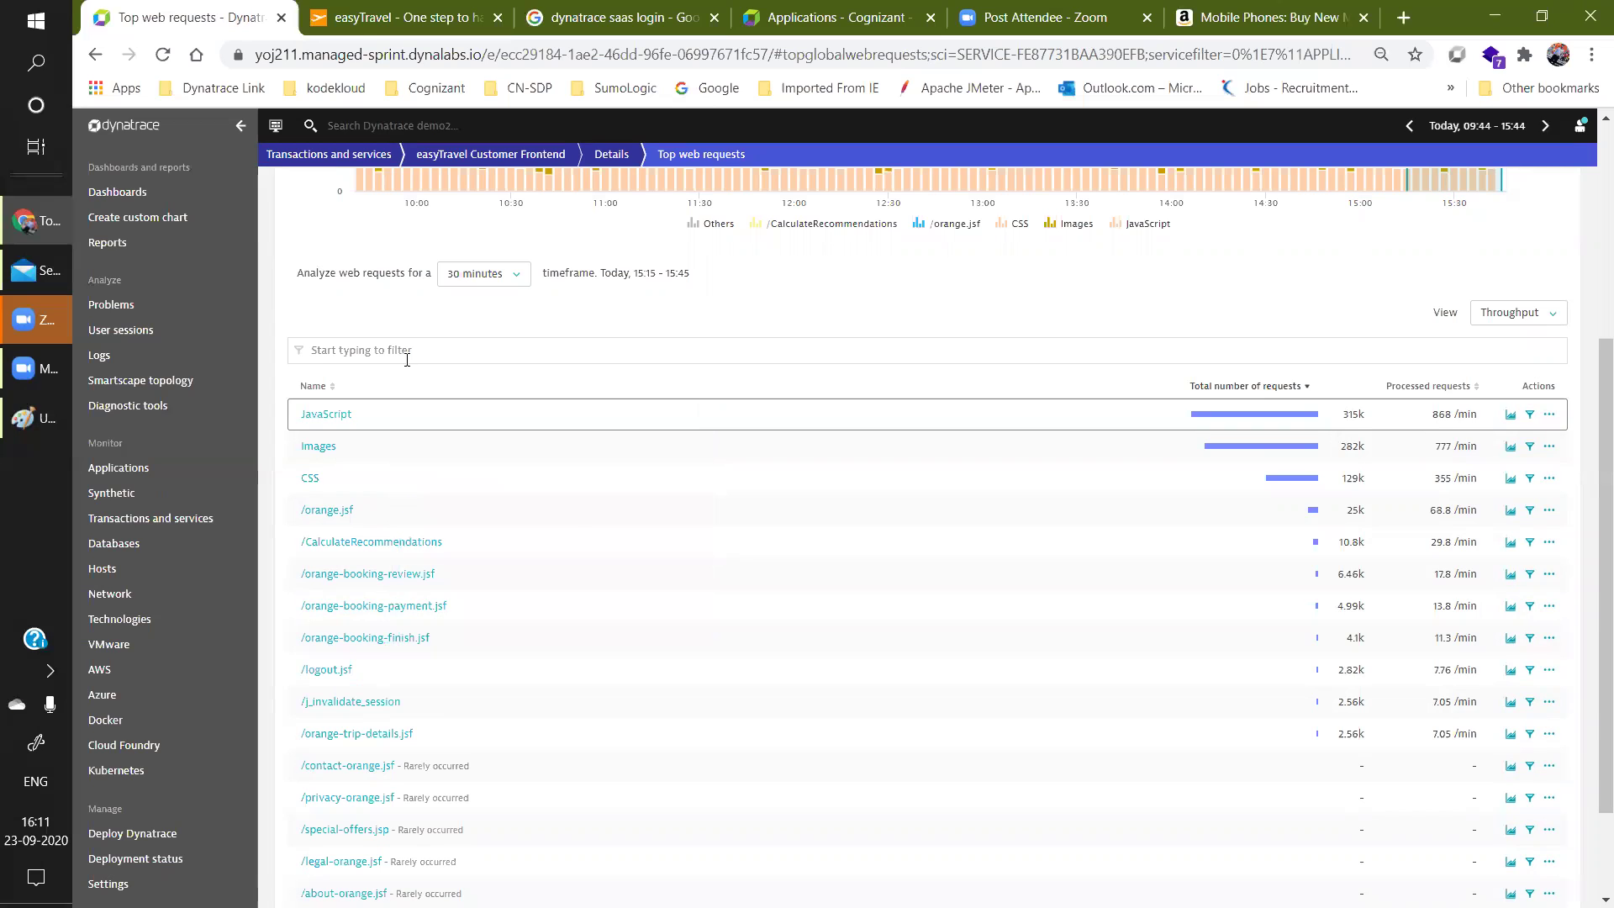
{"action": "scroll", "coordinate": [583, 521], "scroll_direction": "up", "scroll_amount": 4}
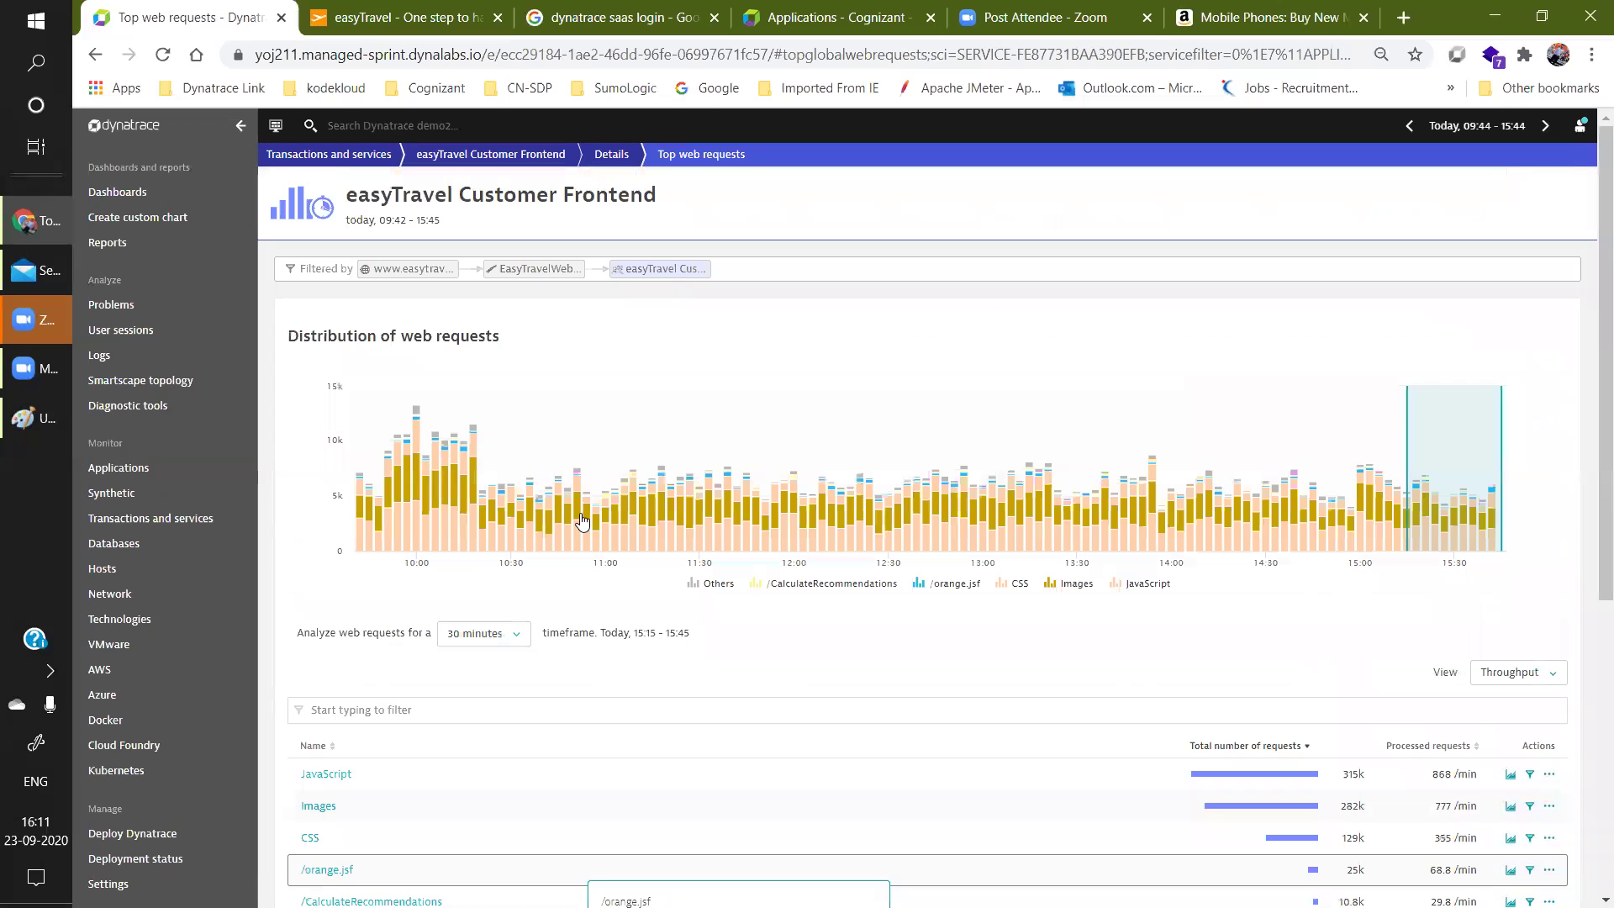
Analyze web requests over the last 2 hours, then open the Customer Frontend details page.
{"action": "left_click", "coordinate": [514, 654]}
{"action": "left_click", "coordinate": [483, 704]}
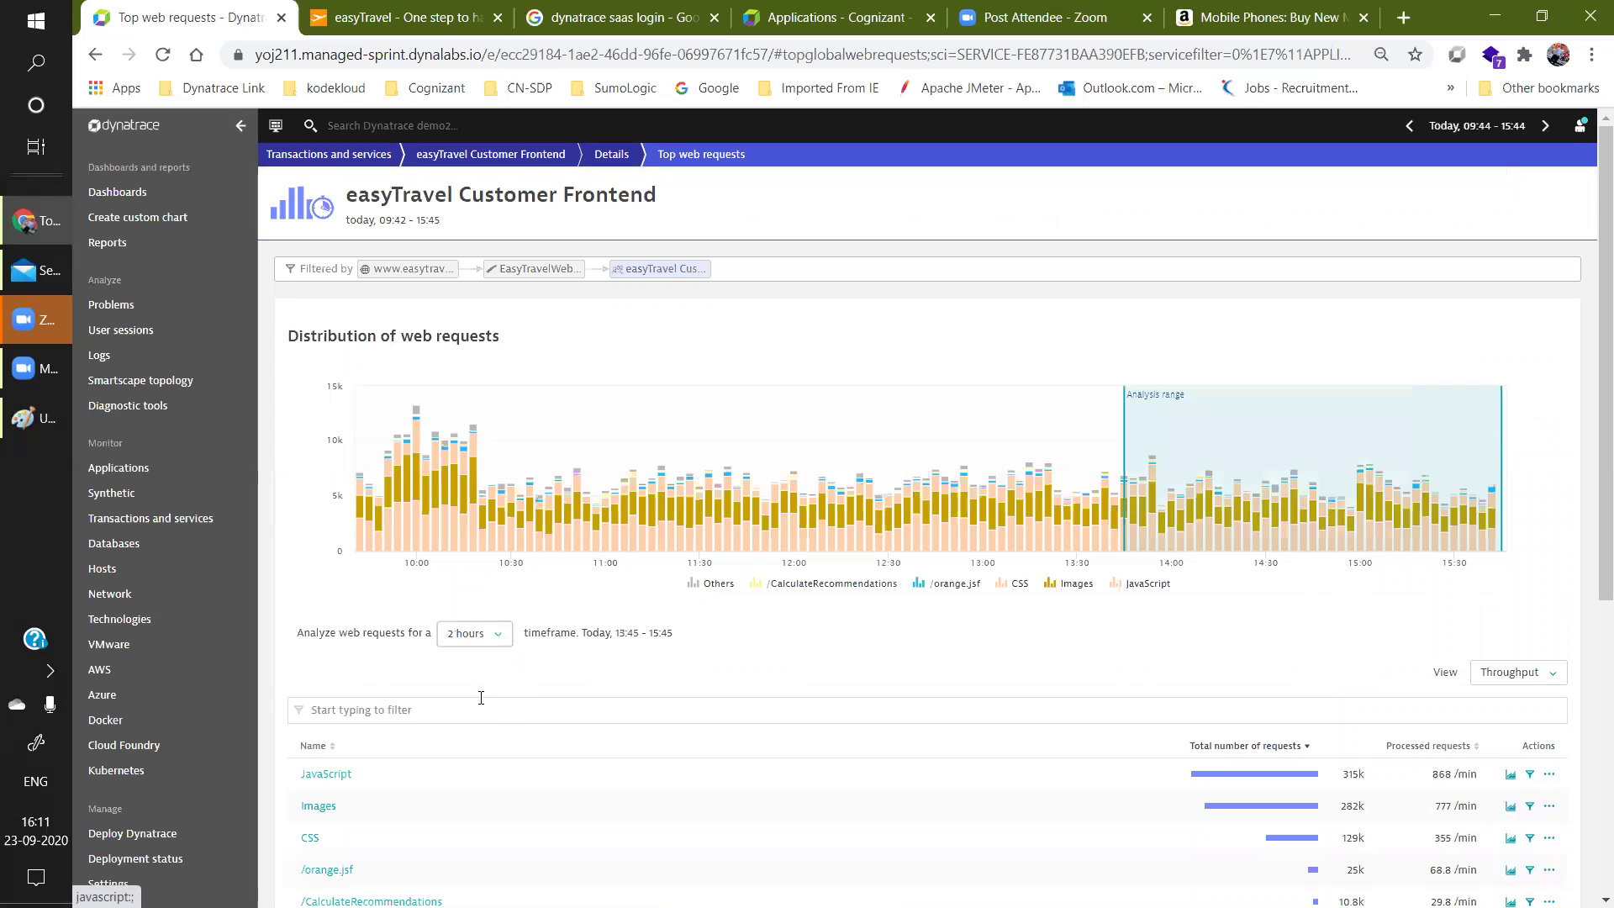
{"action": "scroll", "coordinate": [1559, 668], "scroll_direction": "down", "scroll_amount": 6}
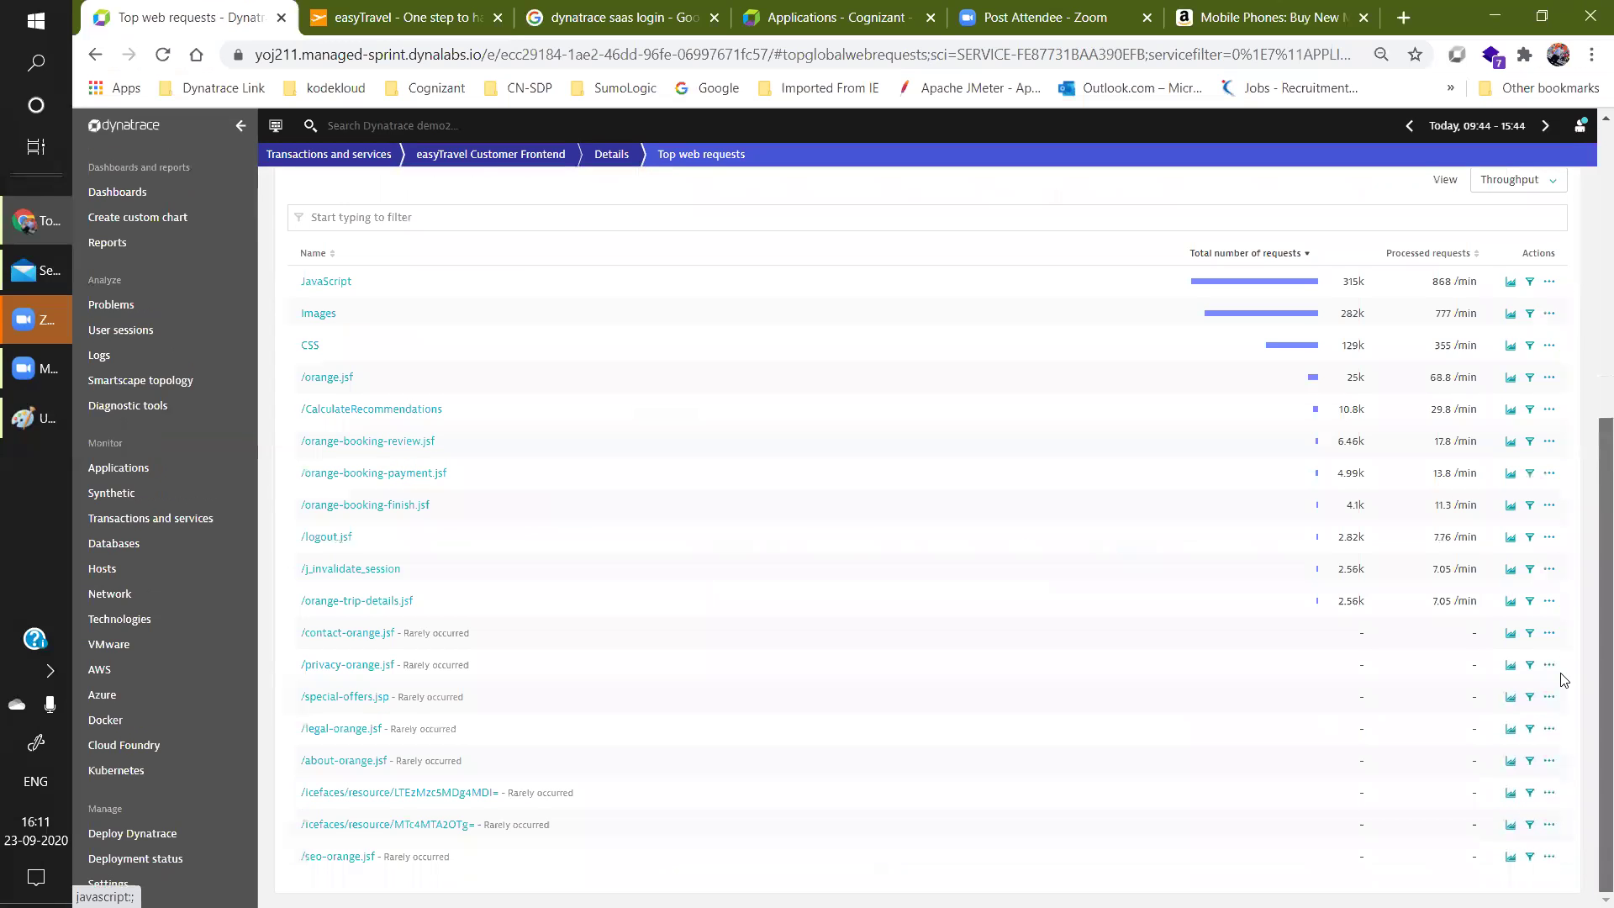
{"action": "scroll", "coordinate": [1567, 652], "scroll_direction": "up", "scroll_amount": 6}
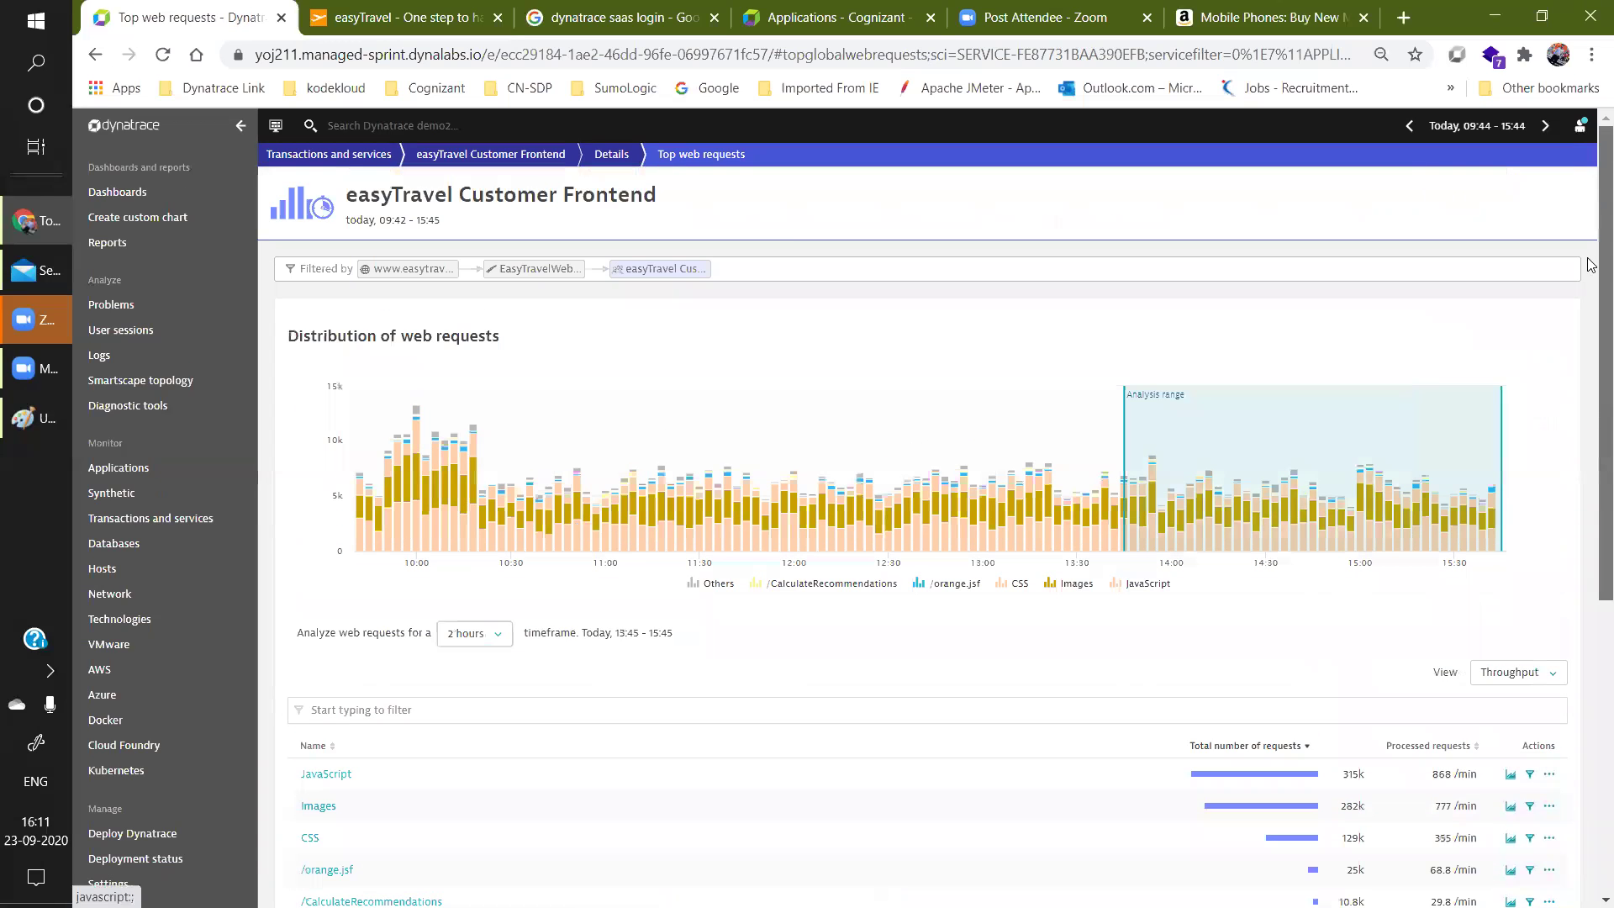
{"action": "left_click", "coordinate": [611, 154]}
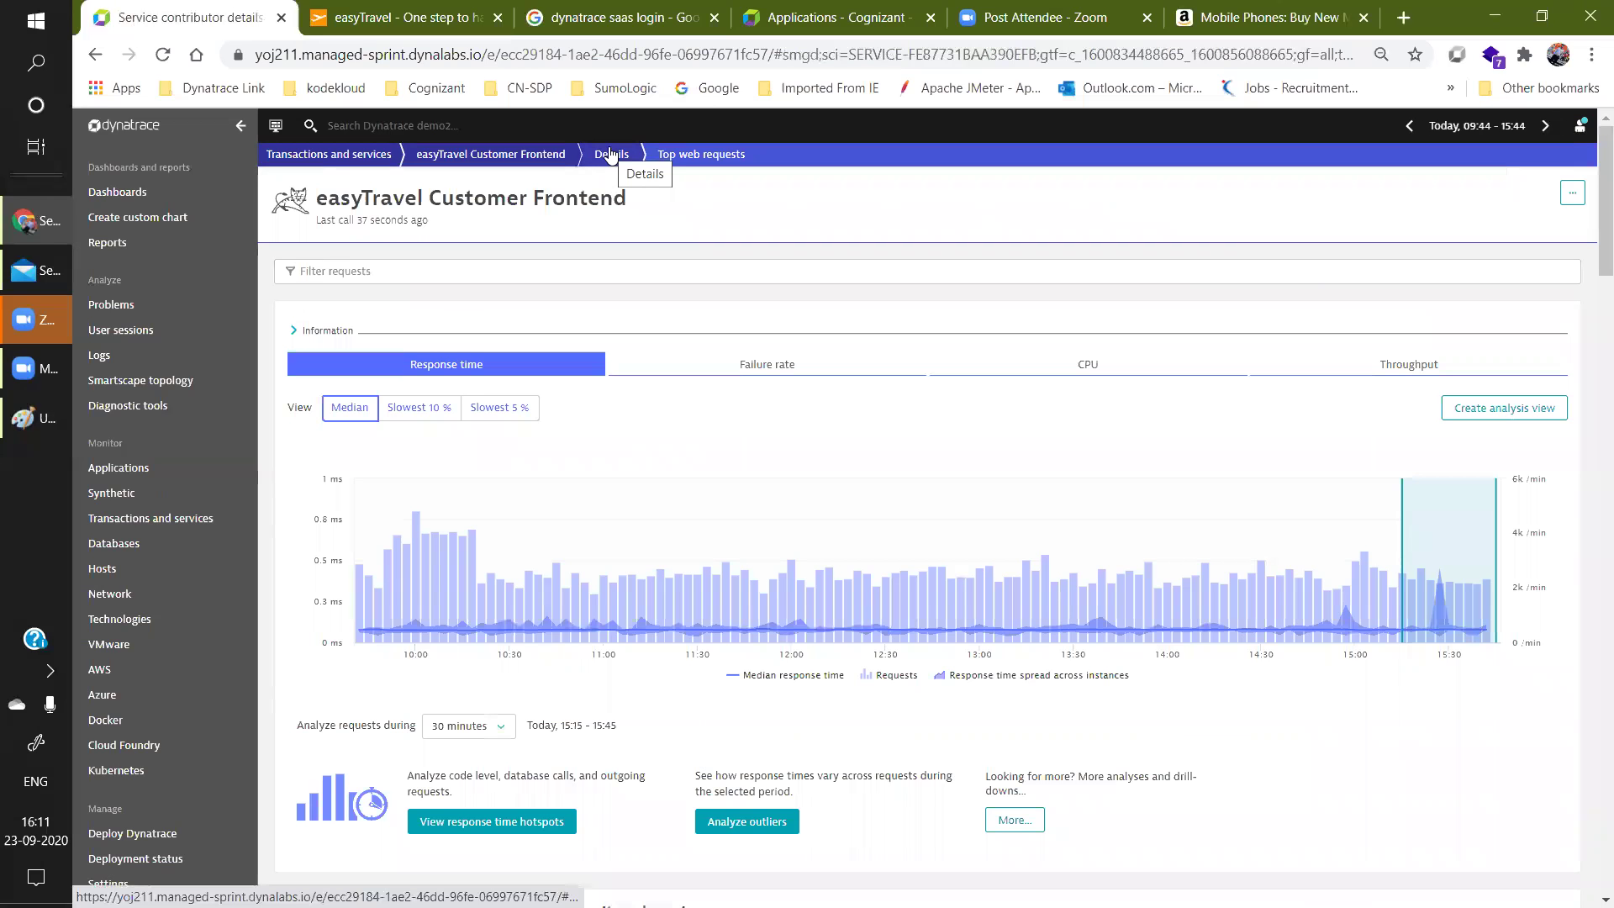
Return via the Customer Frontend overview to the Applications list of 25 applications.
{"action": "left_click", "coordinate": [611, 154]}
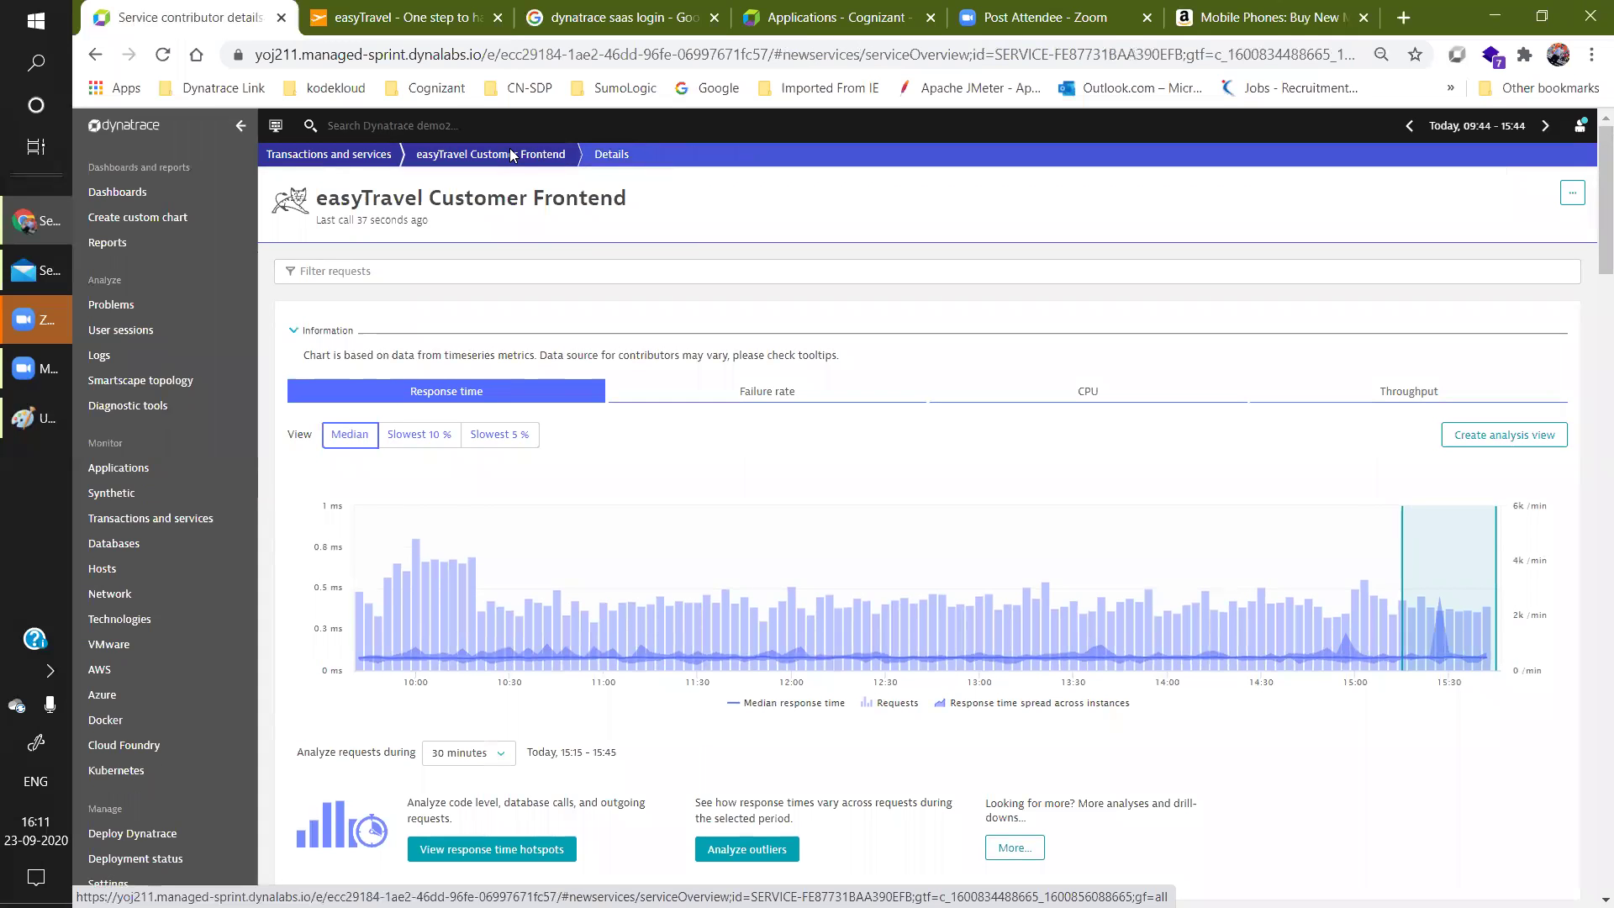
{"action": "left_click", "coordinate": [511, 154]}
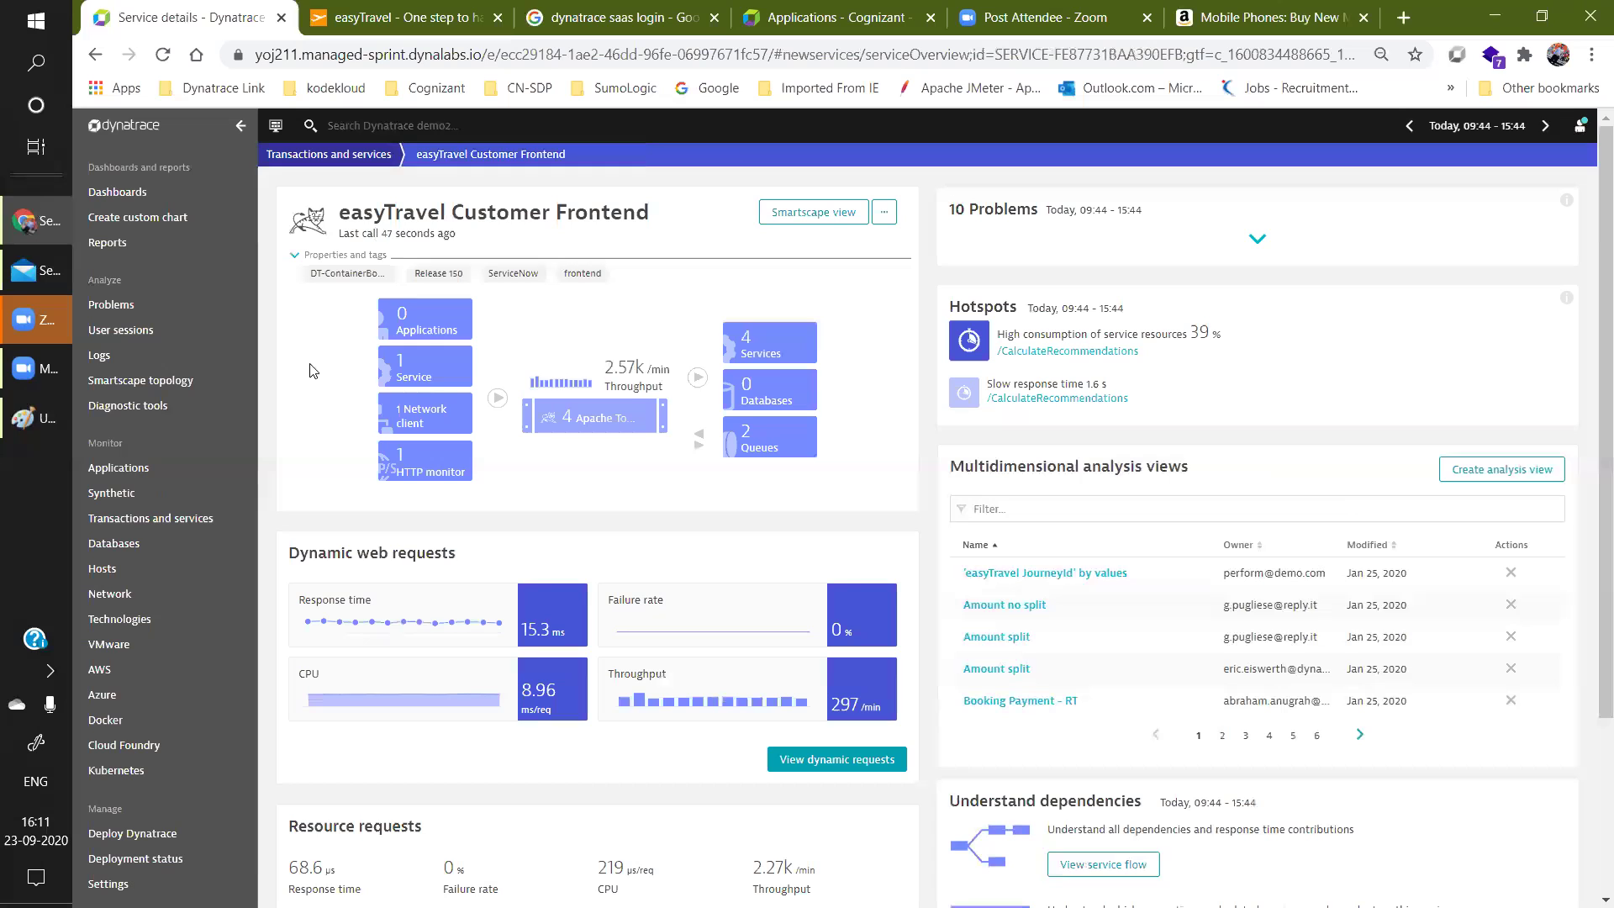
{"action": "left_click", "coordinate": [119, 468]}
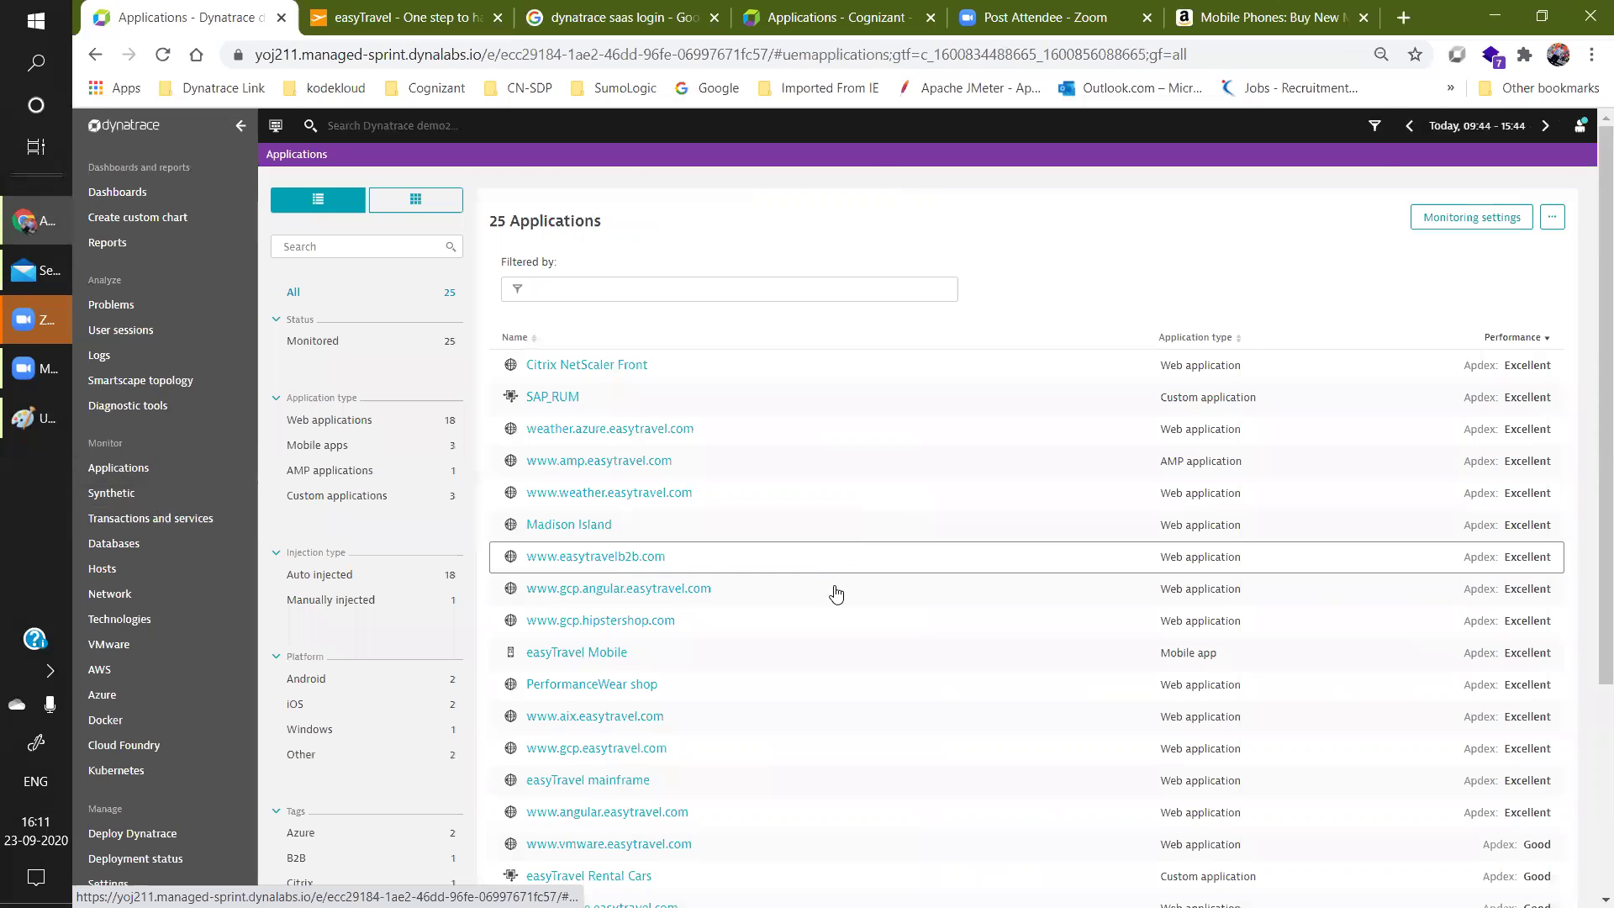
{"action": "left_click", "coordinate": [825, 623]}
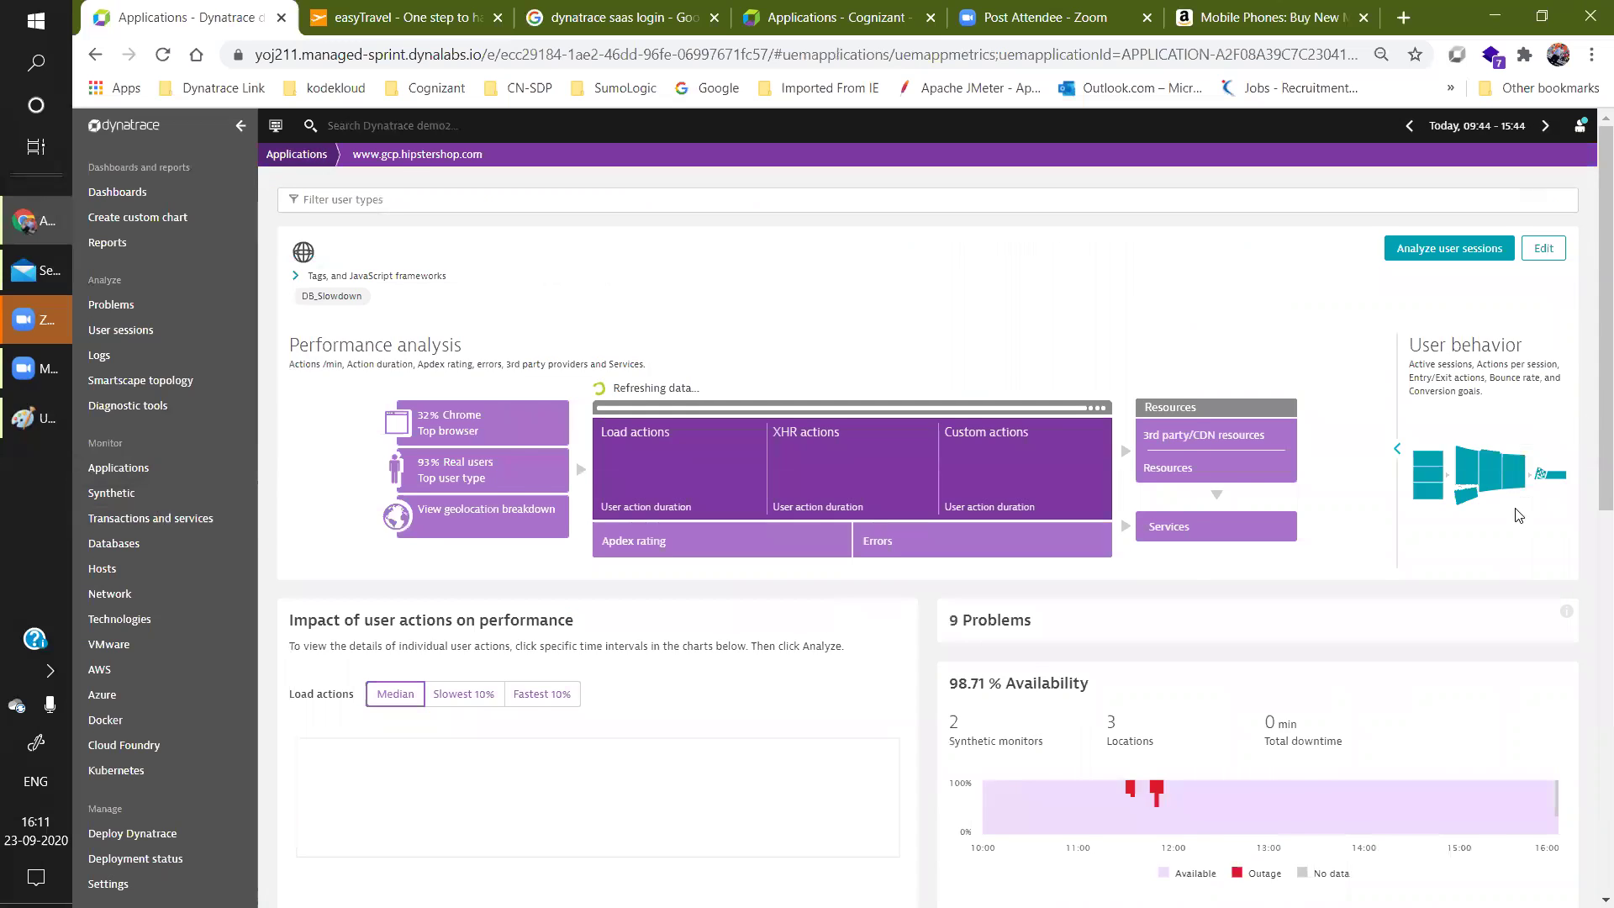
{"action": "left_click", "coordinate": [1162, 546]}
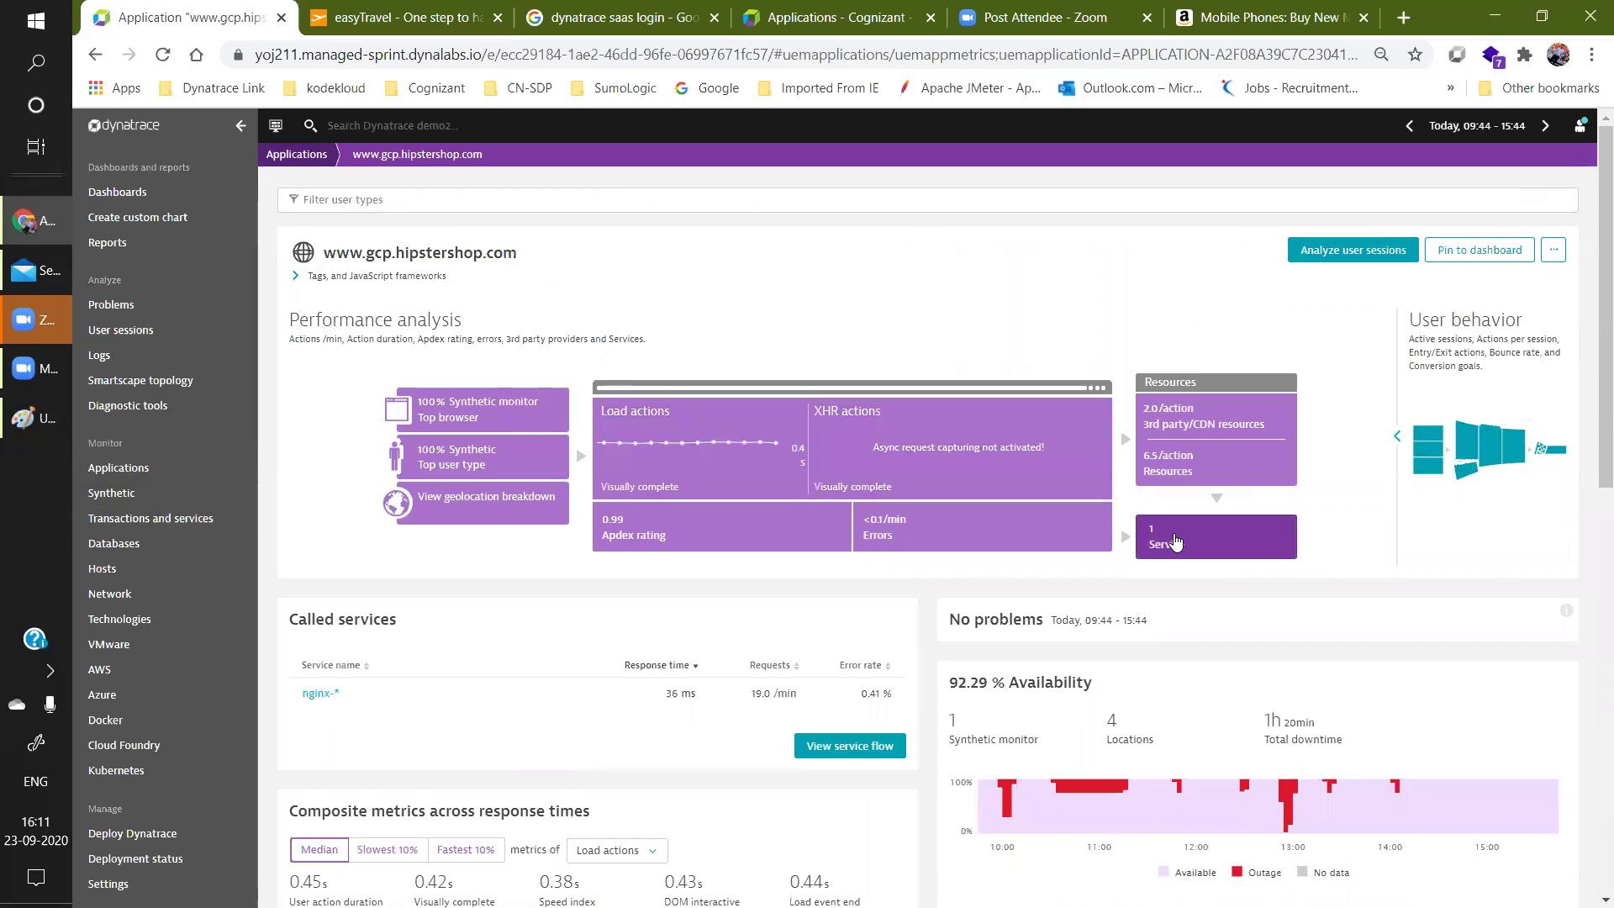
{"action": "left_click", "coordinate": [850, 745]}
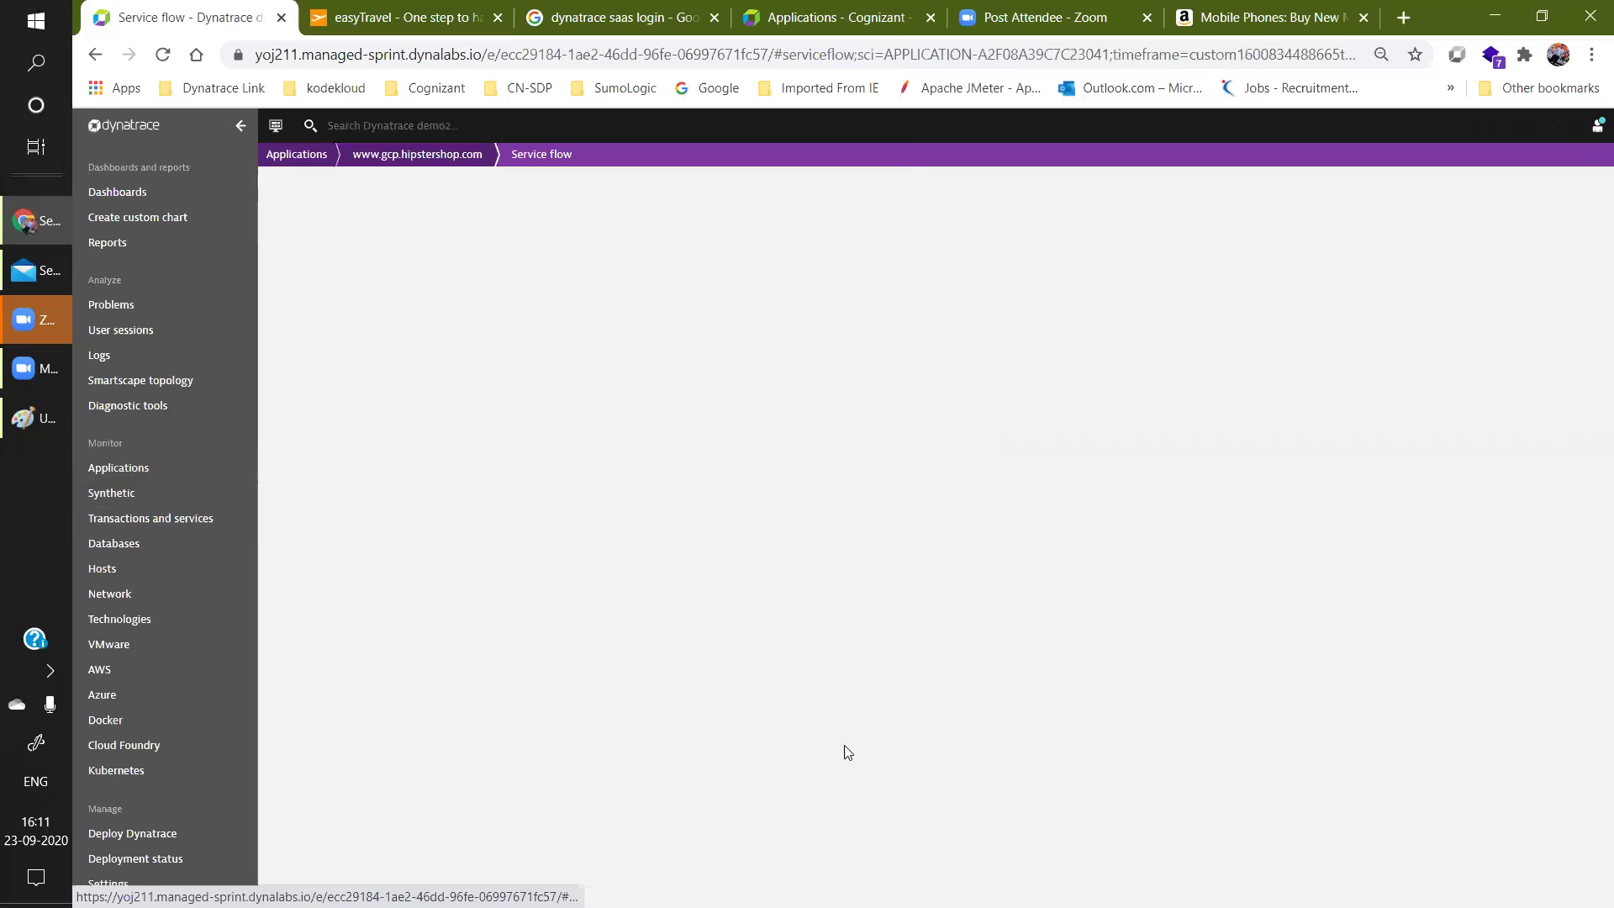